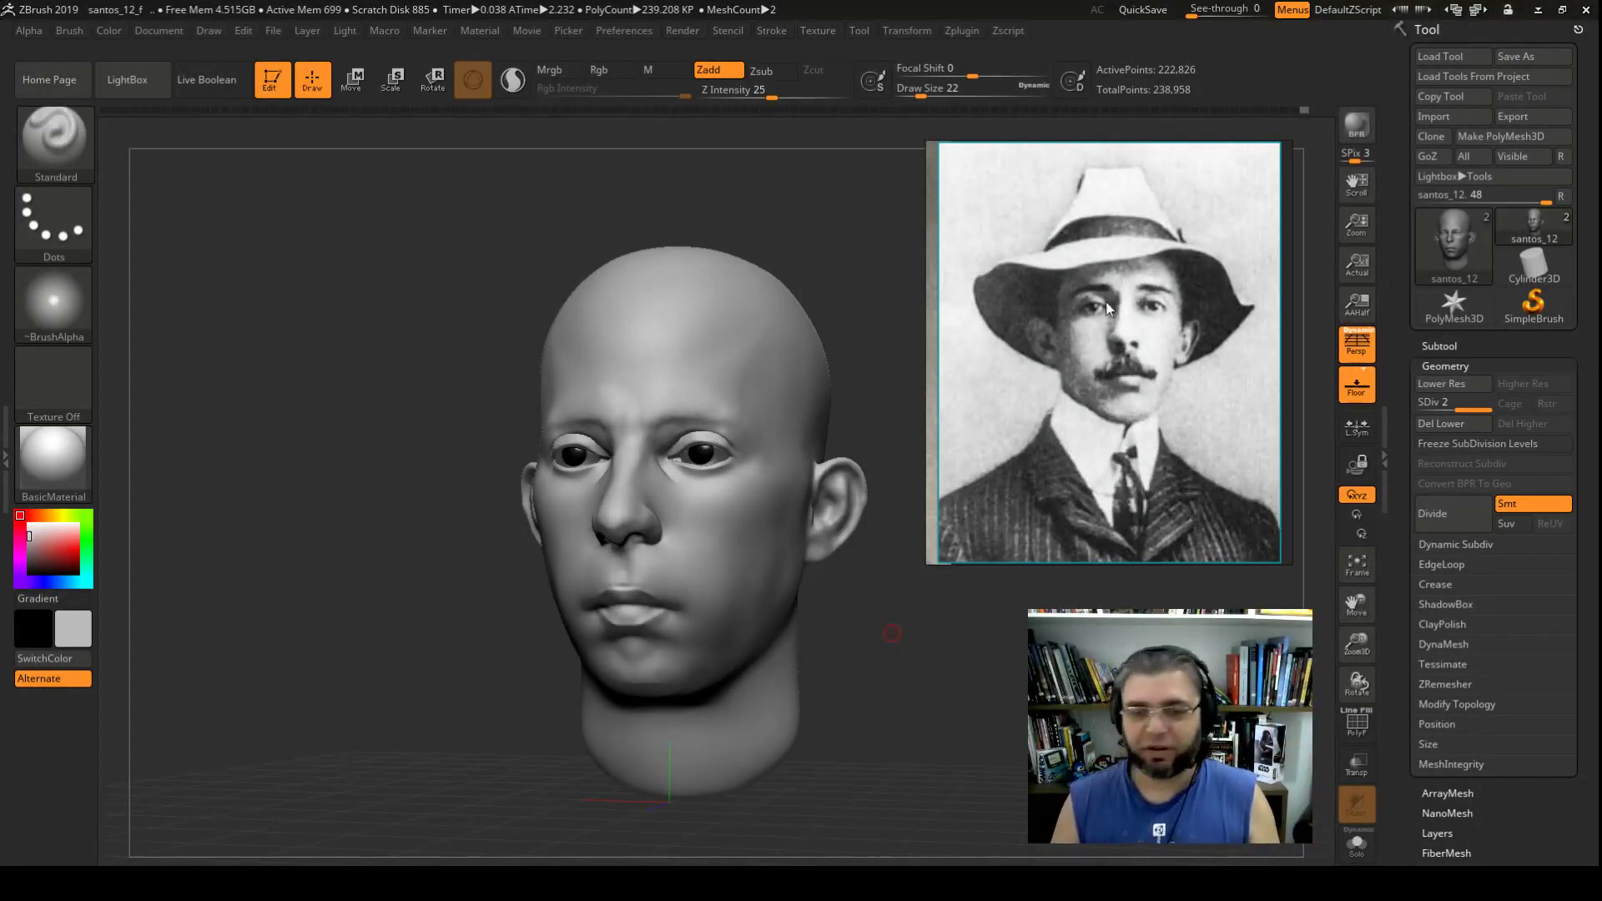
# Step: Orbit the head to a side profile and back to a front view to inspect it
pyautogui.scroll(2, 1097, 362)
pyautogui.moveTo(891, 634)
pyautogui.mouseDown()
pyautogui.moveTo(1012, 661)
pyautogui.moveTo(859, 661)
pyautogui.moveTo(886, 651)
pyautogui.mouseUp()
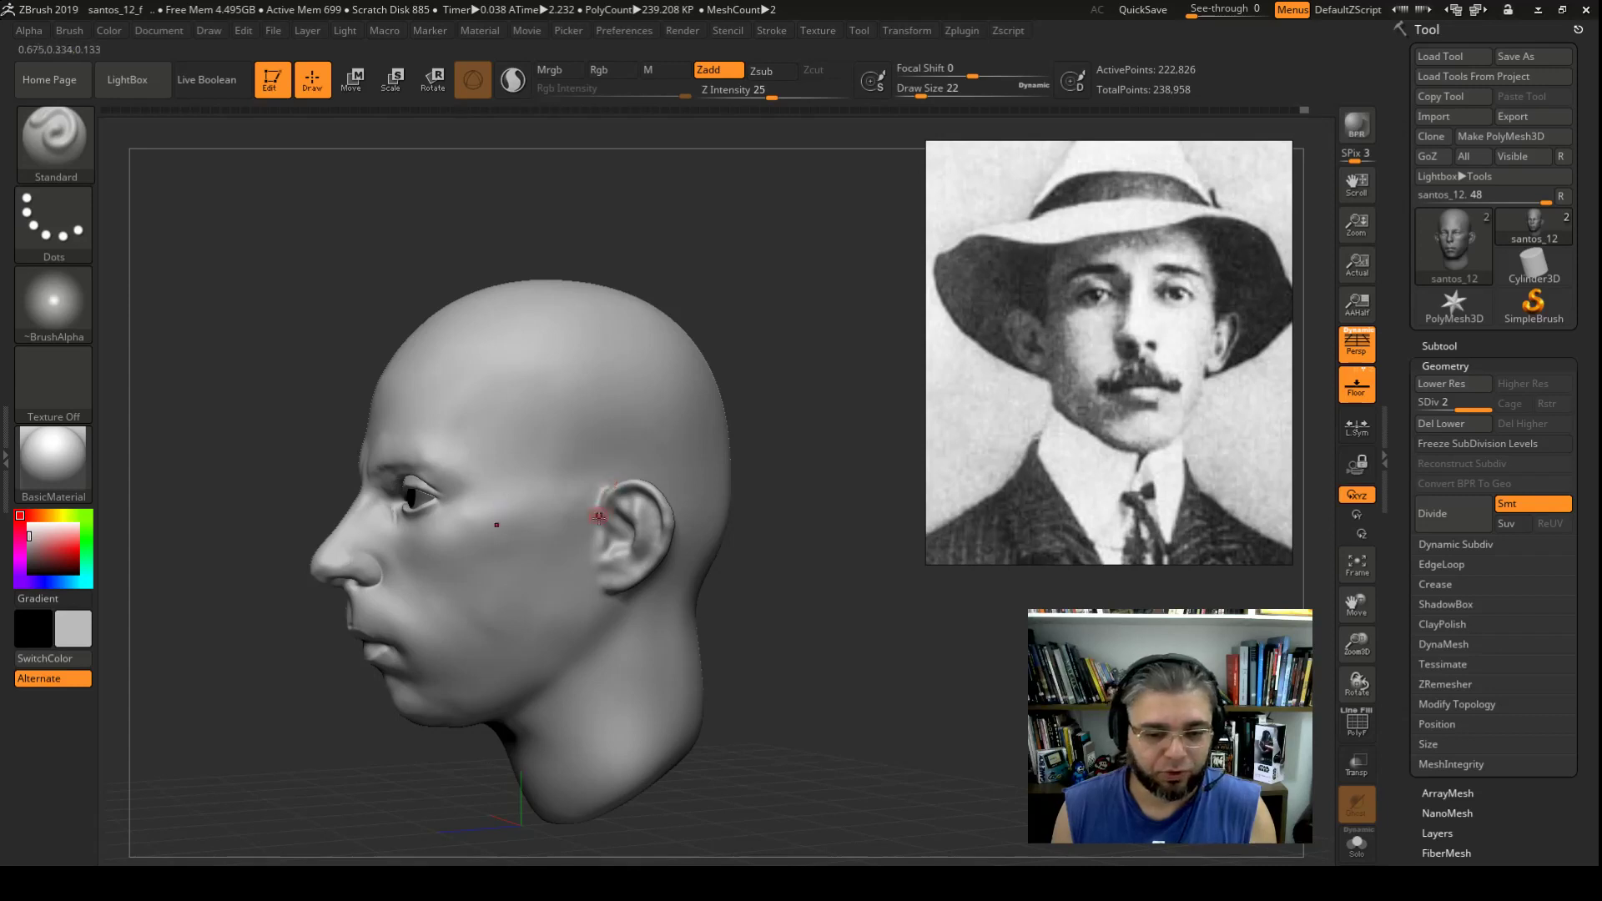
pyautogui.moveTo(798, 579); pyautogui.dragTo(895, 534)
# Step: Show the suit portrait in the reference panel, zoomed in on the ear and earlobe
pyautogui.scroll(-2, 1152, 337)
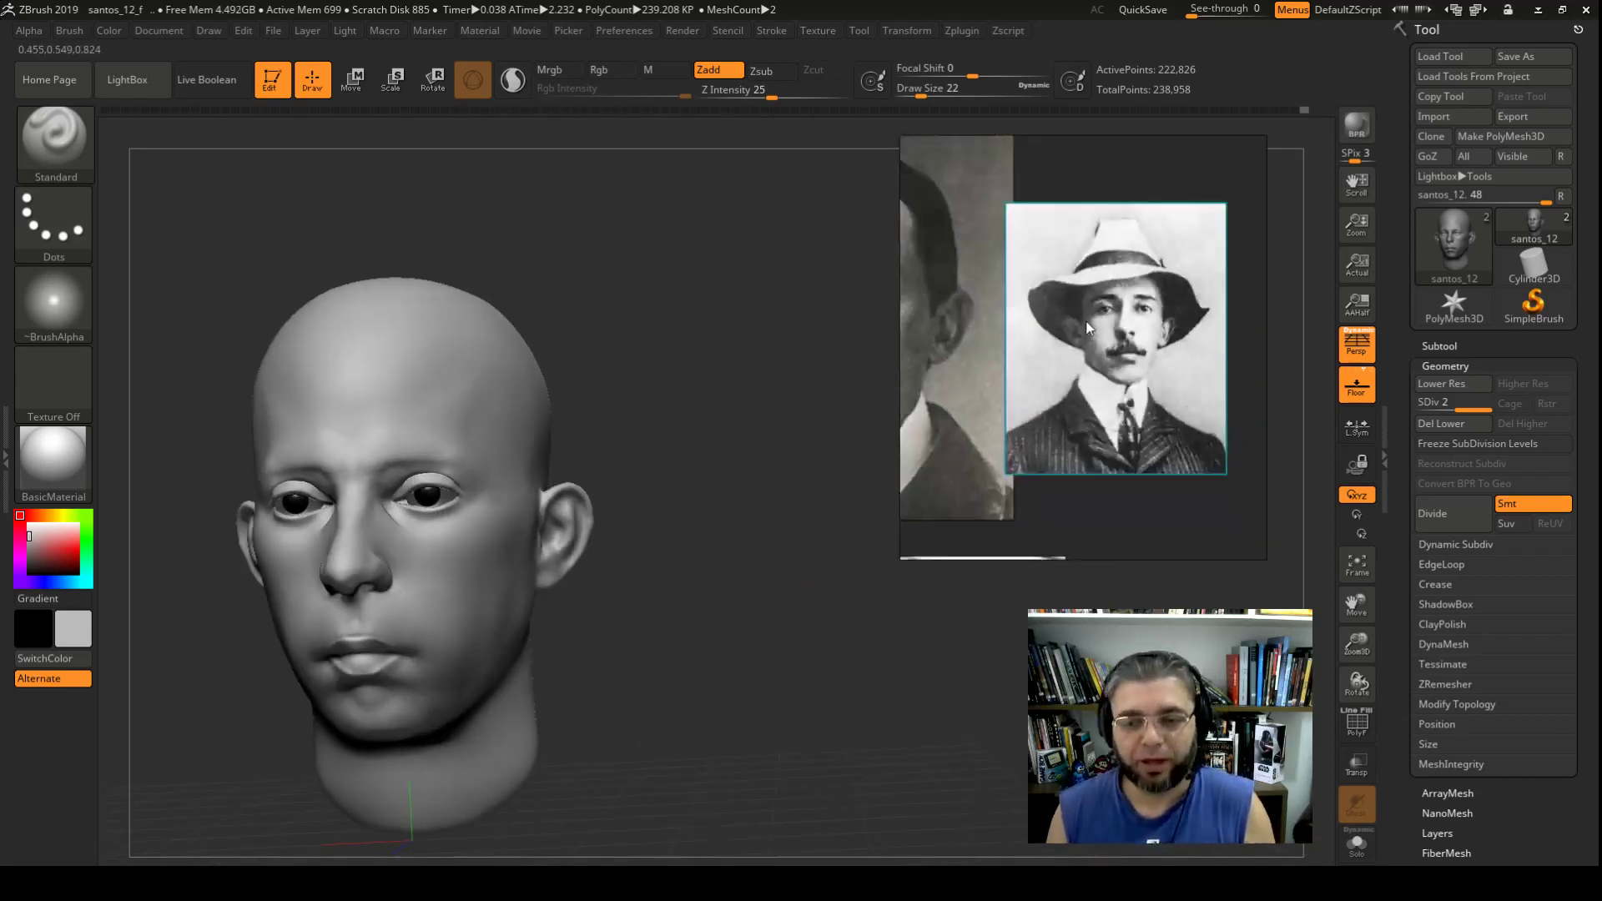
pyautogui.scroll(-3, 1152, 338)
pyautogui.moveTo(1085, 376); pyautogui.dragTo(986, 333, button='middle')
pyautogui.scroll(3, 1069, 265)
pyautogui.scroll(2, 1071, 388)
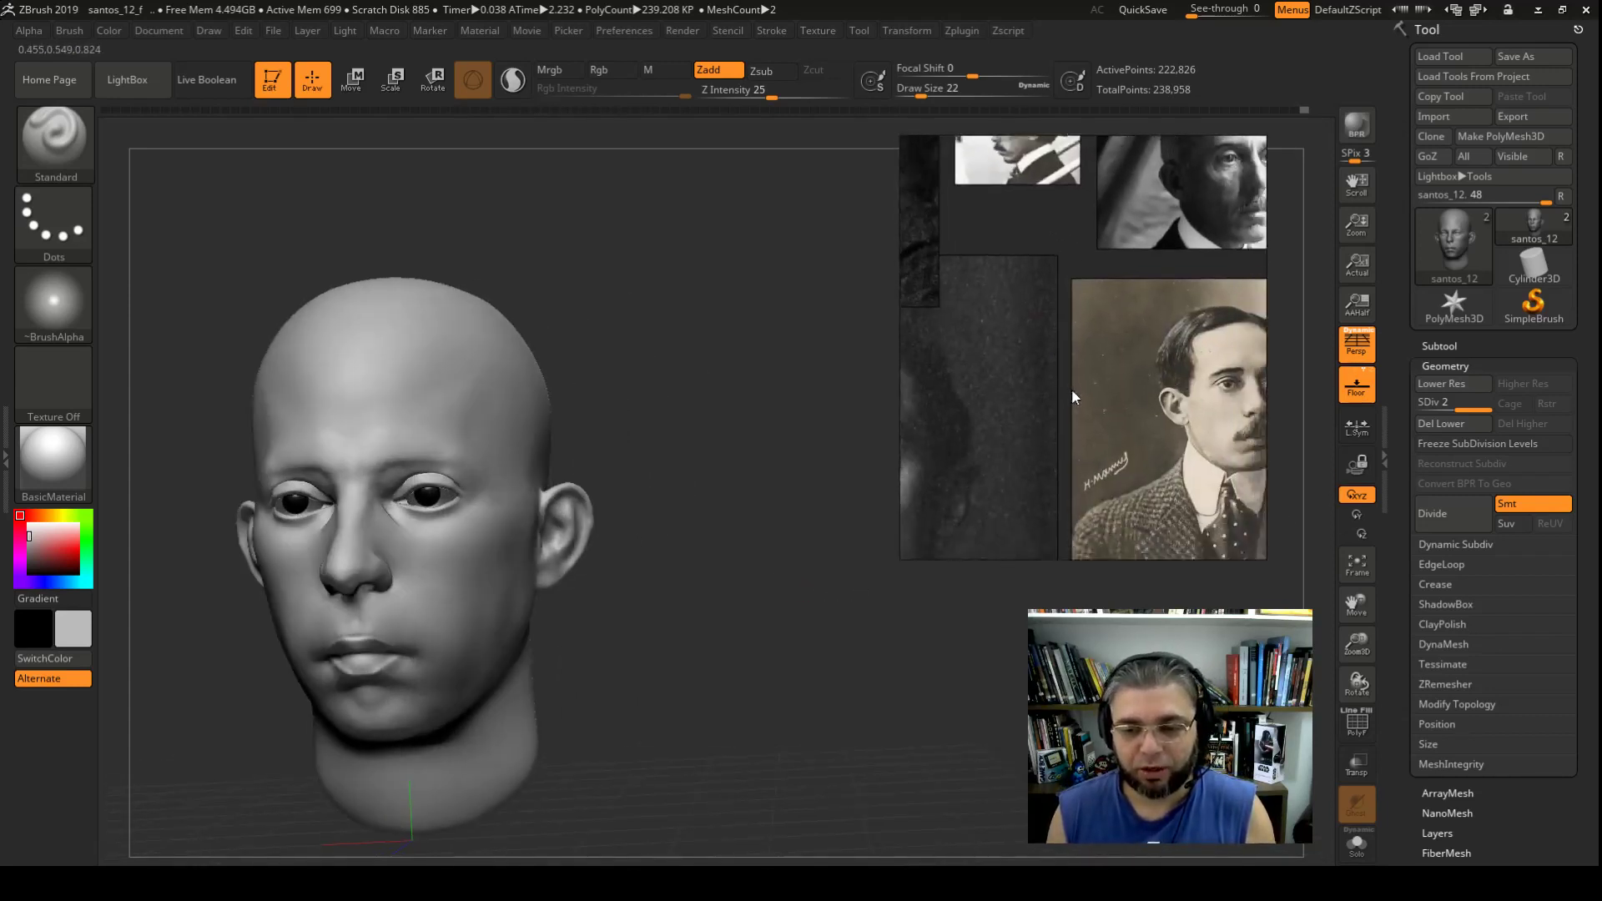
pyautogui.doubleClick(1053, 287)
pyautogui.scroll(2, 1053, 287)
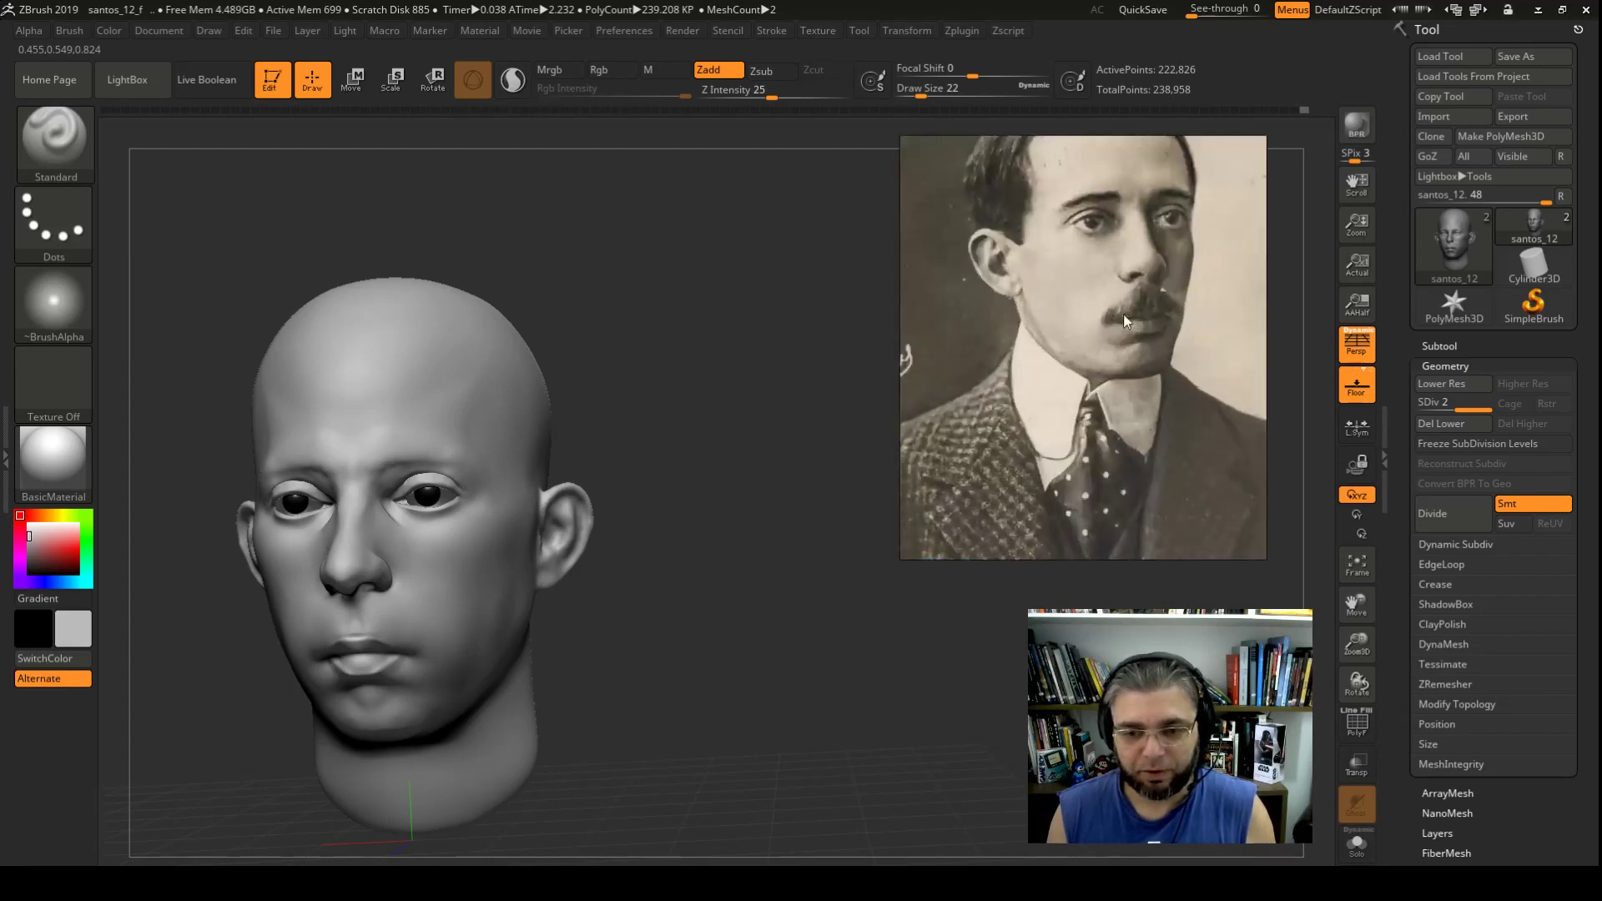
pyautogui.scroll(2, 1123, 313)
pyautogui.scroll(2, 1003, 285)
pyautogui.scroll(2, 1118, 443)
pyautogui.moveTo(1118, 442); pyautogui.dragTo(1060, 415, button='middle')
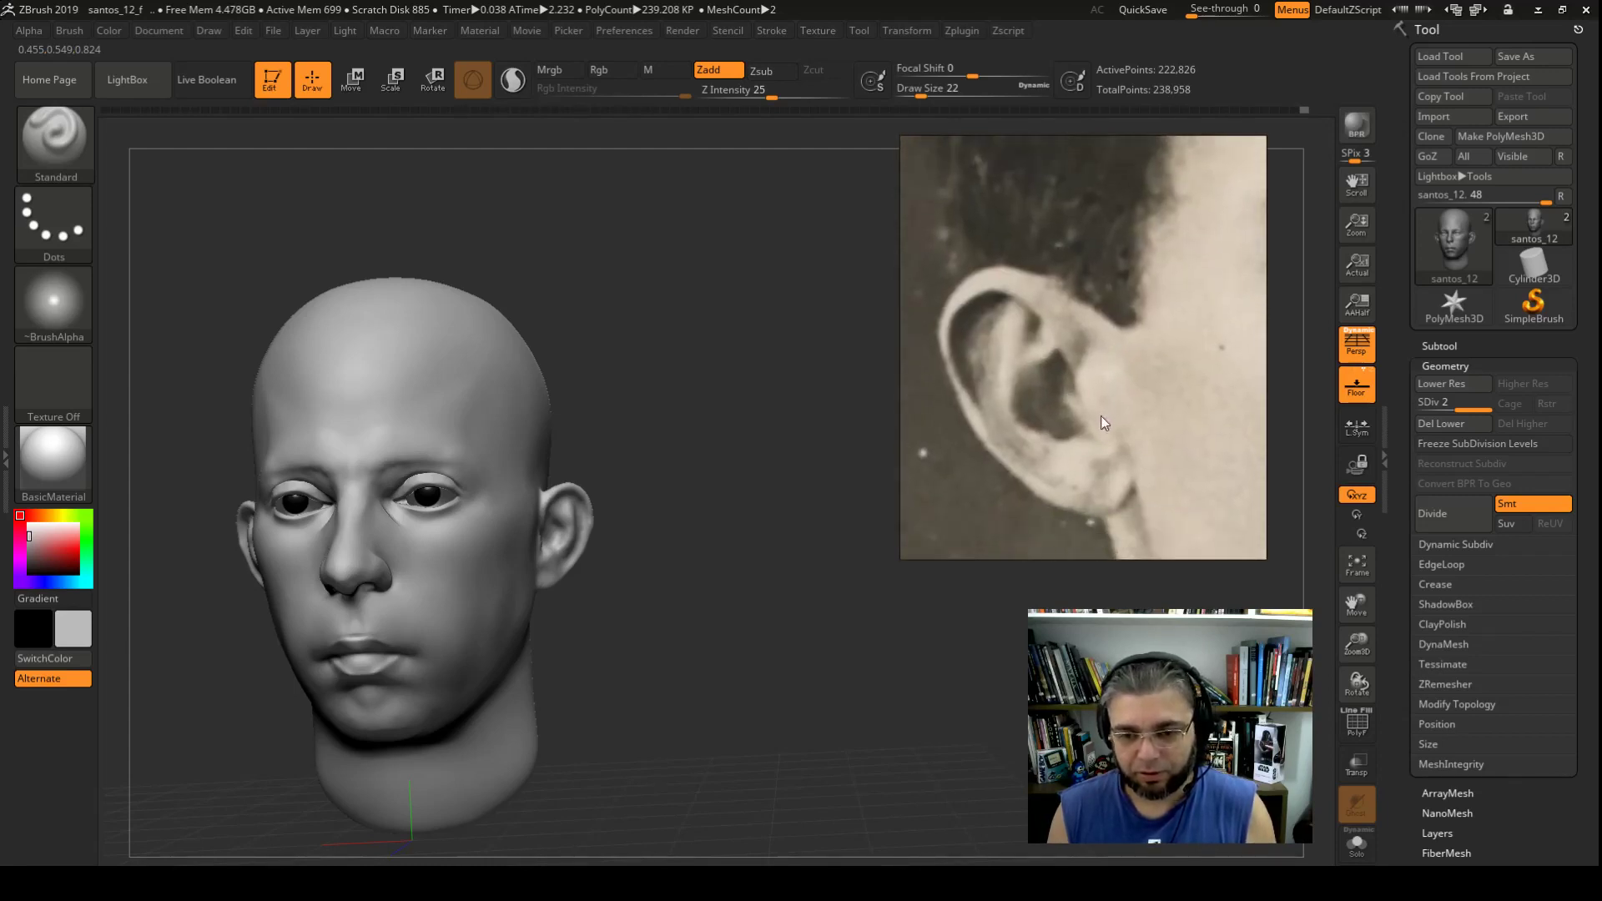
# Step: Turn the head to a side view and box-select the area around the ear
pyautogui.moveTo(741, 536)
pyautogui.mouseDown()
pyautogui.moveTo(909, 644)
pyautogui.moveTo(1019, 662)
pyautogui.moveTo(784, 482)
pyautogui.mouseUp()
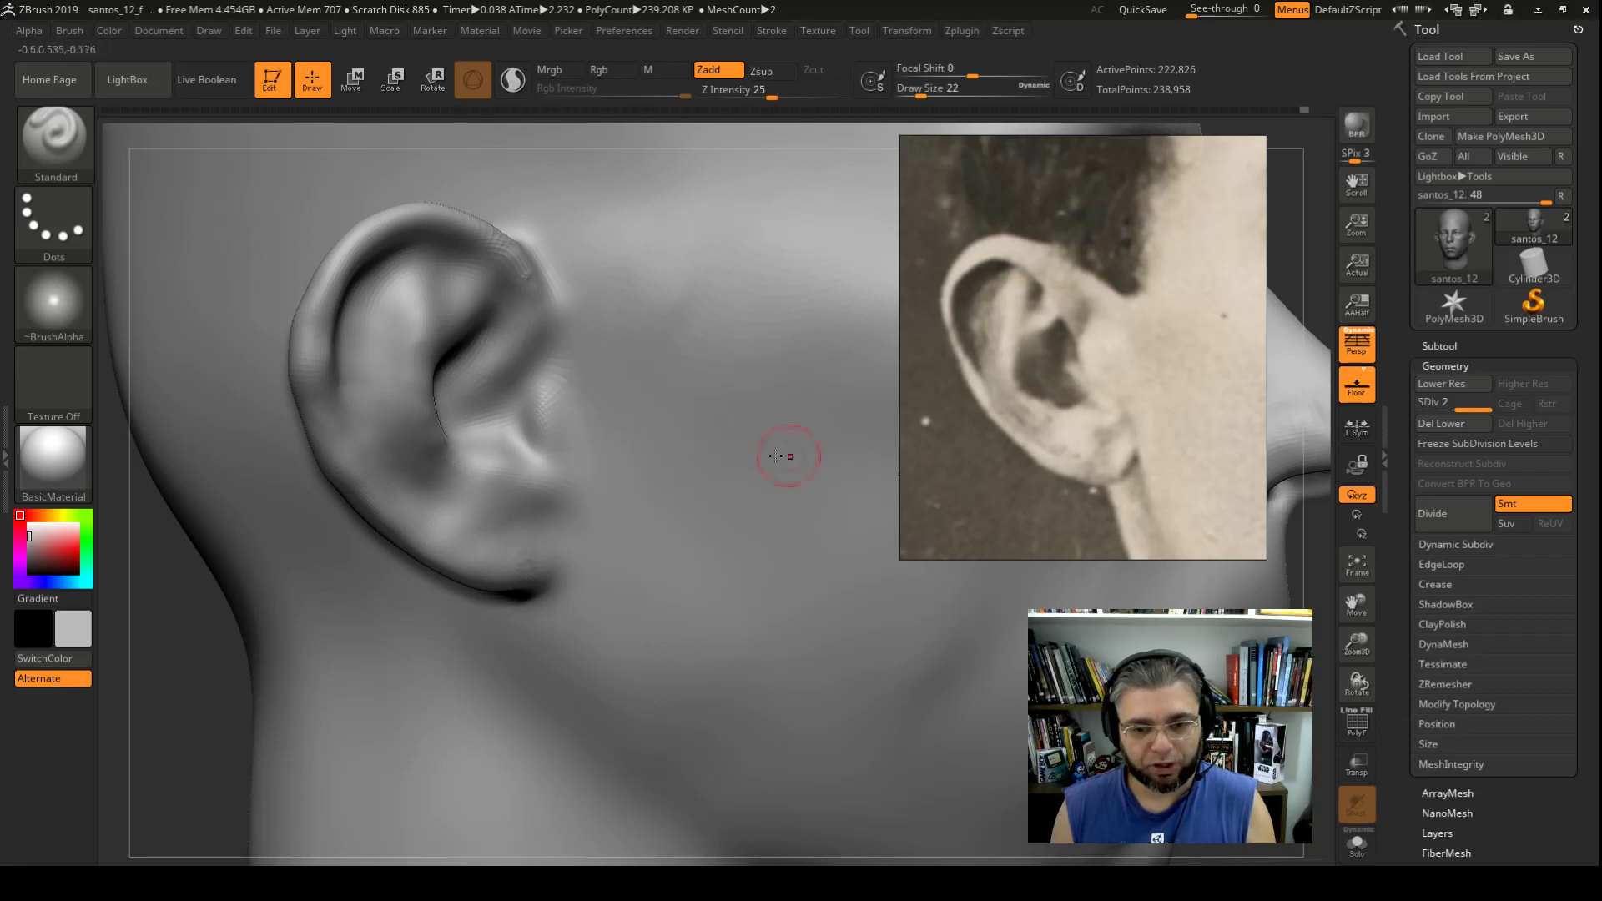
pyautogui.keyDown('alt'); pyautogui.moveTo(784, 482); pyautogui.dragTo(784, 375); pyautogui.keyUp('alt')
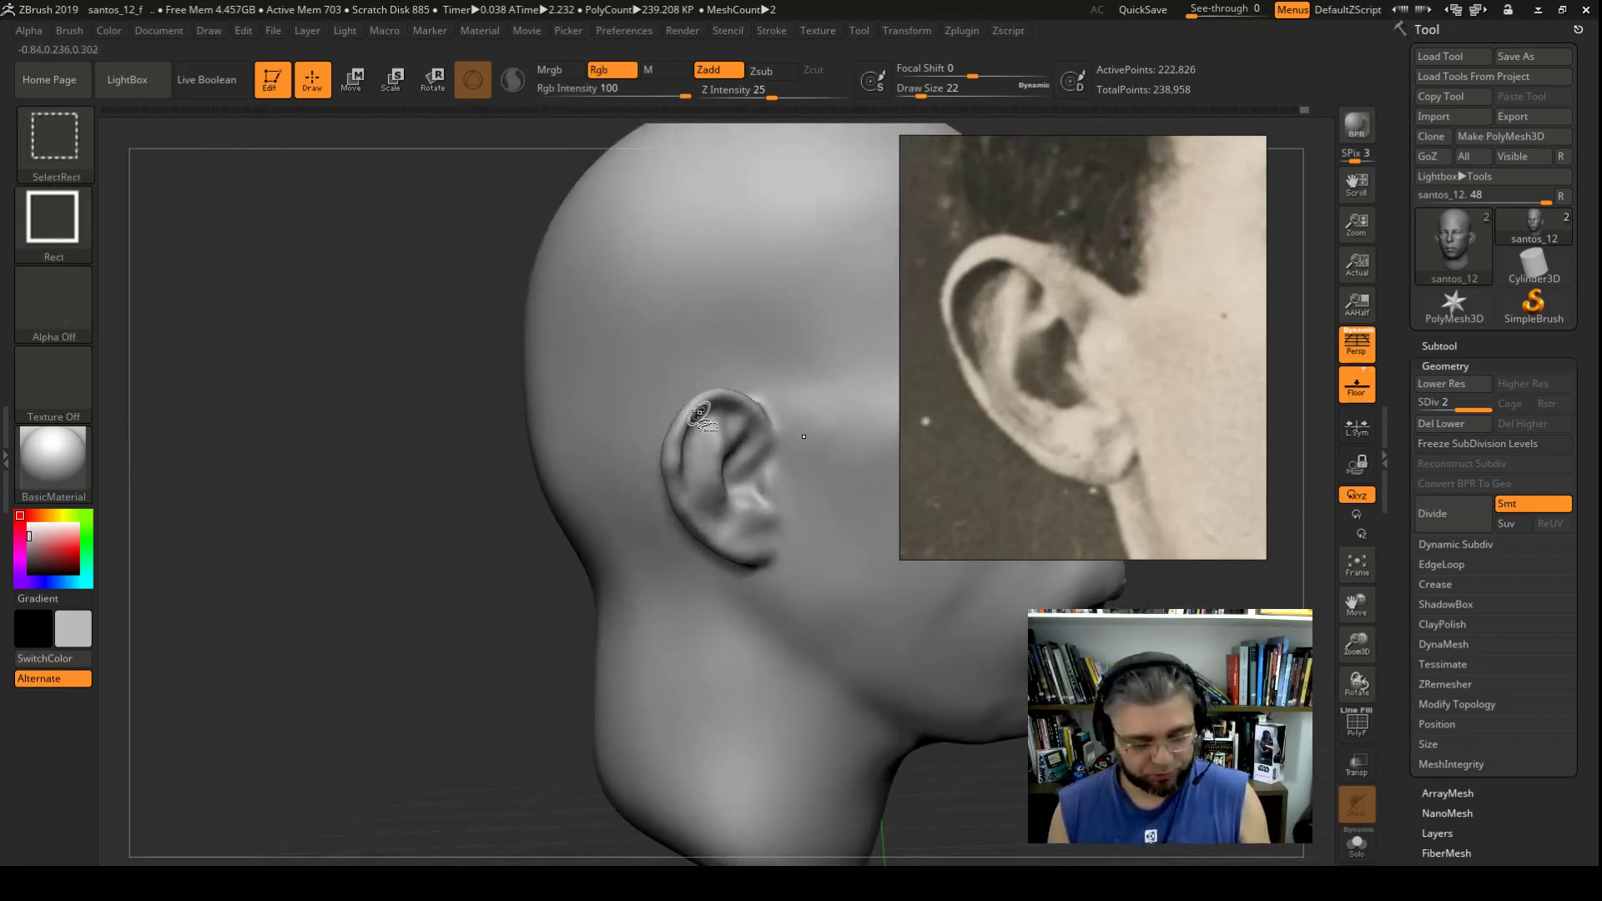
pyautogui.moveTo(627, 333)
pyautogui.keyDown('ctrl'); pyautogui.keyDown('shift'); pyautogui.mouseDown()
pyautogui.moveTo(680, 446)
pyautogui.moveTo(828, 603)
pyautogui.moveTo(876, 551)
pyautogui.mouseUp(); pyautogui.keyUp('shift'); pyautogui.keyUp('ctrl')
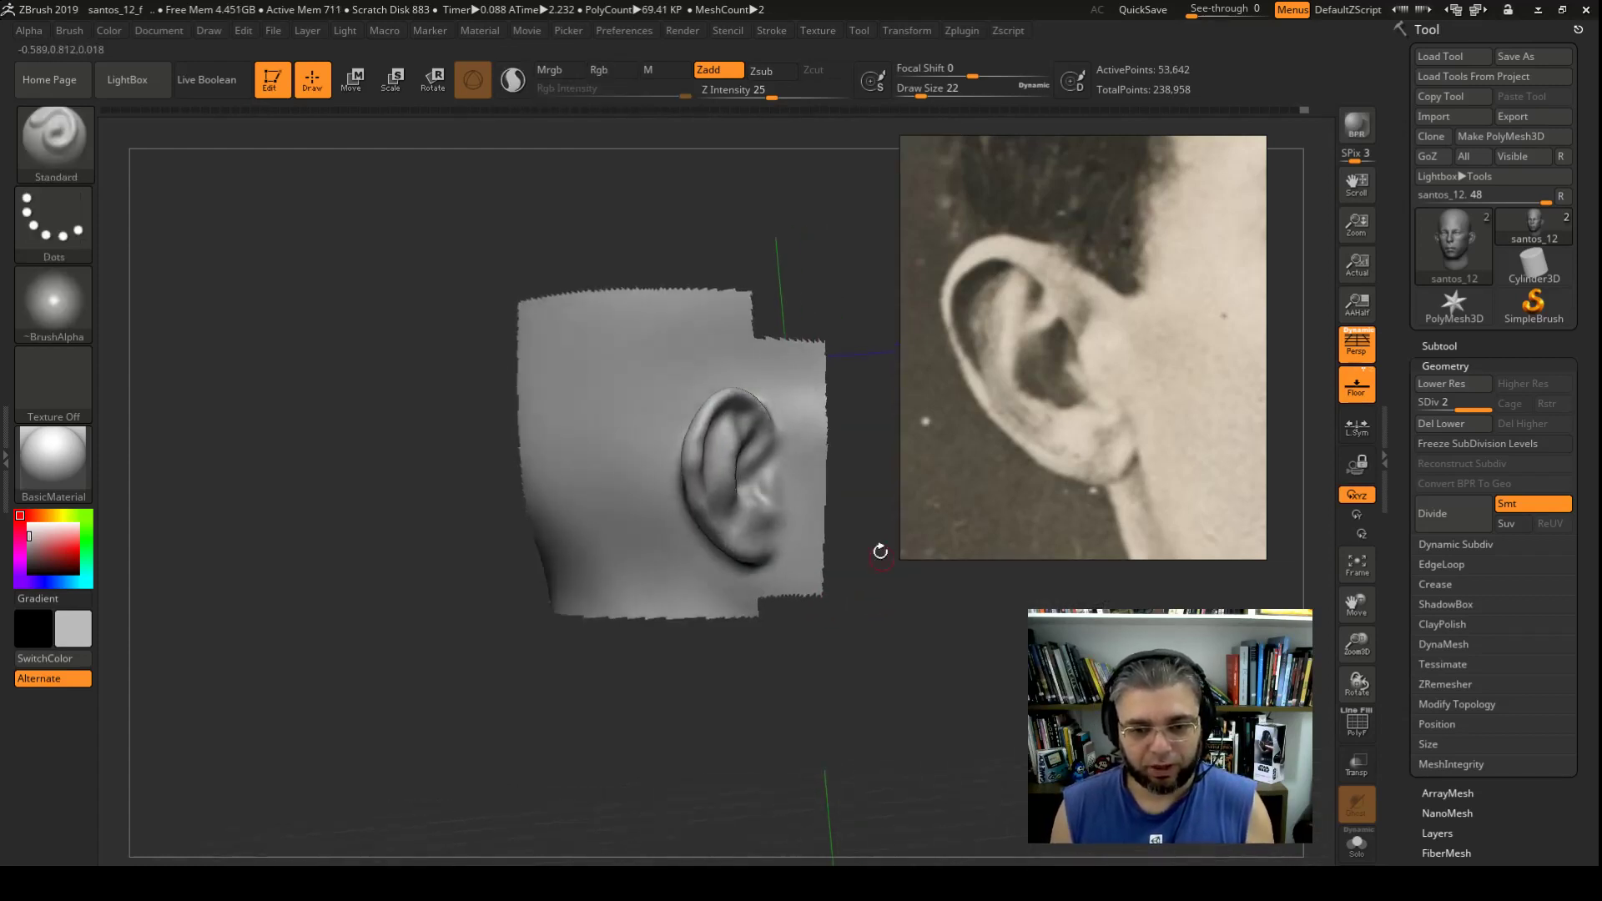
pyautogui.keyDown('ctrl'); pyautogui.keyDown('shift'); pyautogui.moveTo(876, 320); pyautogui.dragTo(661, 617); pyautogui.keyUp('shift'); pyautogui.keyUp('ctrl')
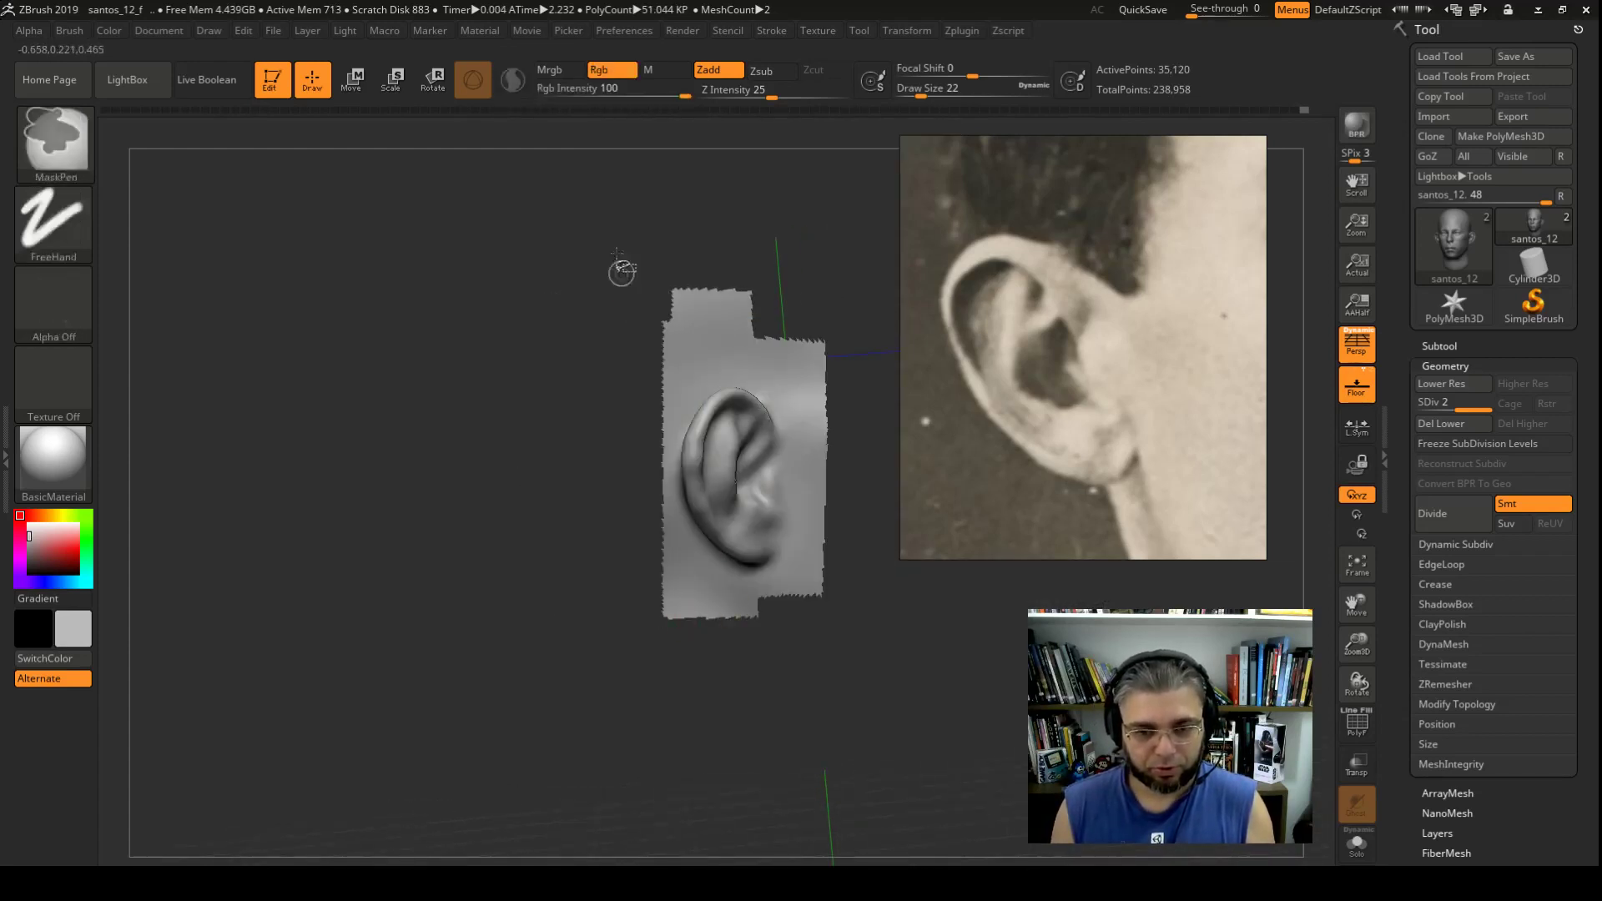
# Step: Hide the mesh strips above, below and right of the ear patch
pyautogui.keyDown('ctrl'); pyautogui.keyDown('alt'); pyautogui.keyDown('shift'); pyautogui.moveTo(627, 240); pyautogui.dragTo(861, 357); pyautogui.keyUp('shift'); pyautogui.keyUp('alt'); pyautogui.keyUp('ctrl')
pyautogui.keyDown('ctrl'); pyautogui.keyDown('alt'); pyautogui.keyDown('shift'); pyautogui.moveTo(864, 680); pyautogui.dragTo(625, 582); pyautogui.keyUp('shift'); pyautogui.keyUp('alt'); pyautogui.keyUp('ctrl')
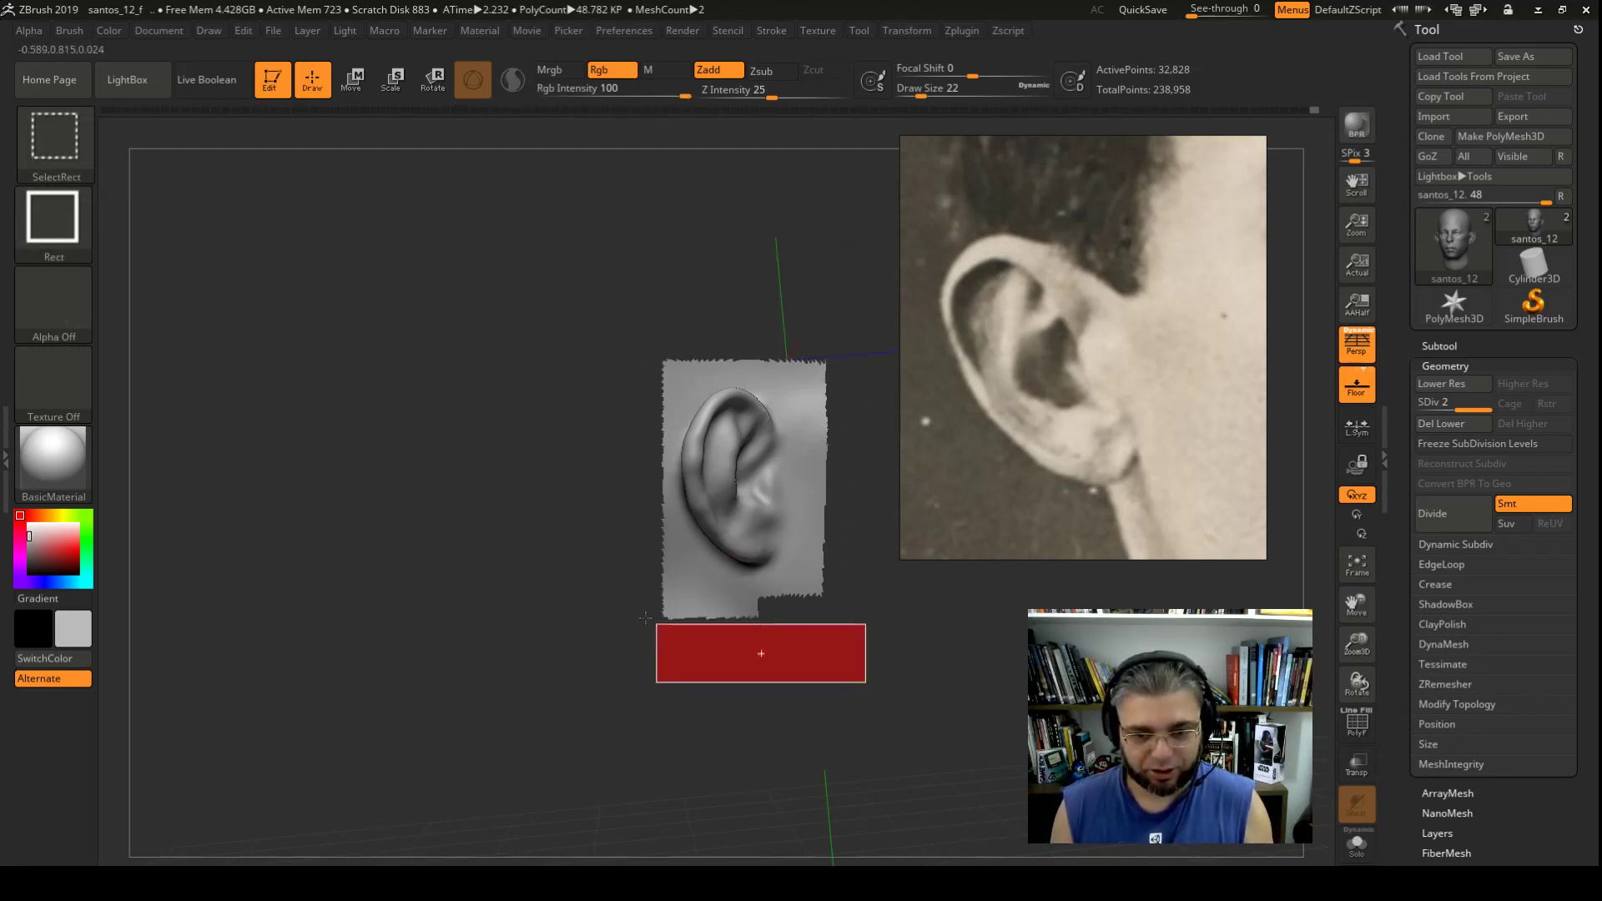
pyautogui.keyDown('ctrl'); pyautogui.keyDown('alt'); pyautogui.keyDown('shift'); pyautogui.moveTo(881, 312); pyautogui.dragTo(800, 622); pyautogui.keyUp('shift'); pyautogui.keyUp('alt'); pyautogui.keyUp('ctrl')
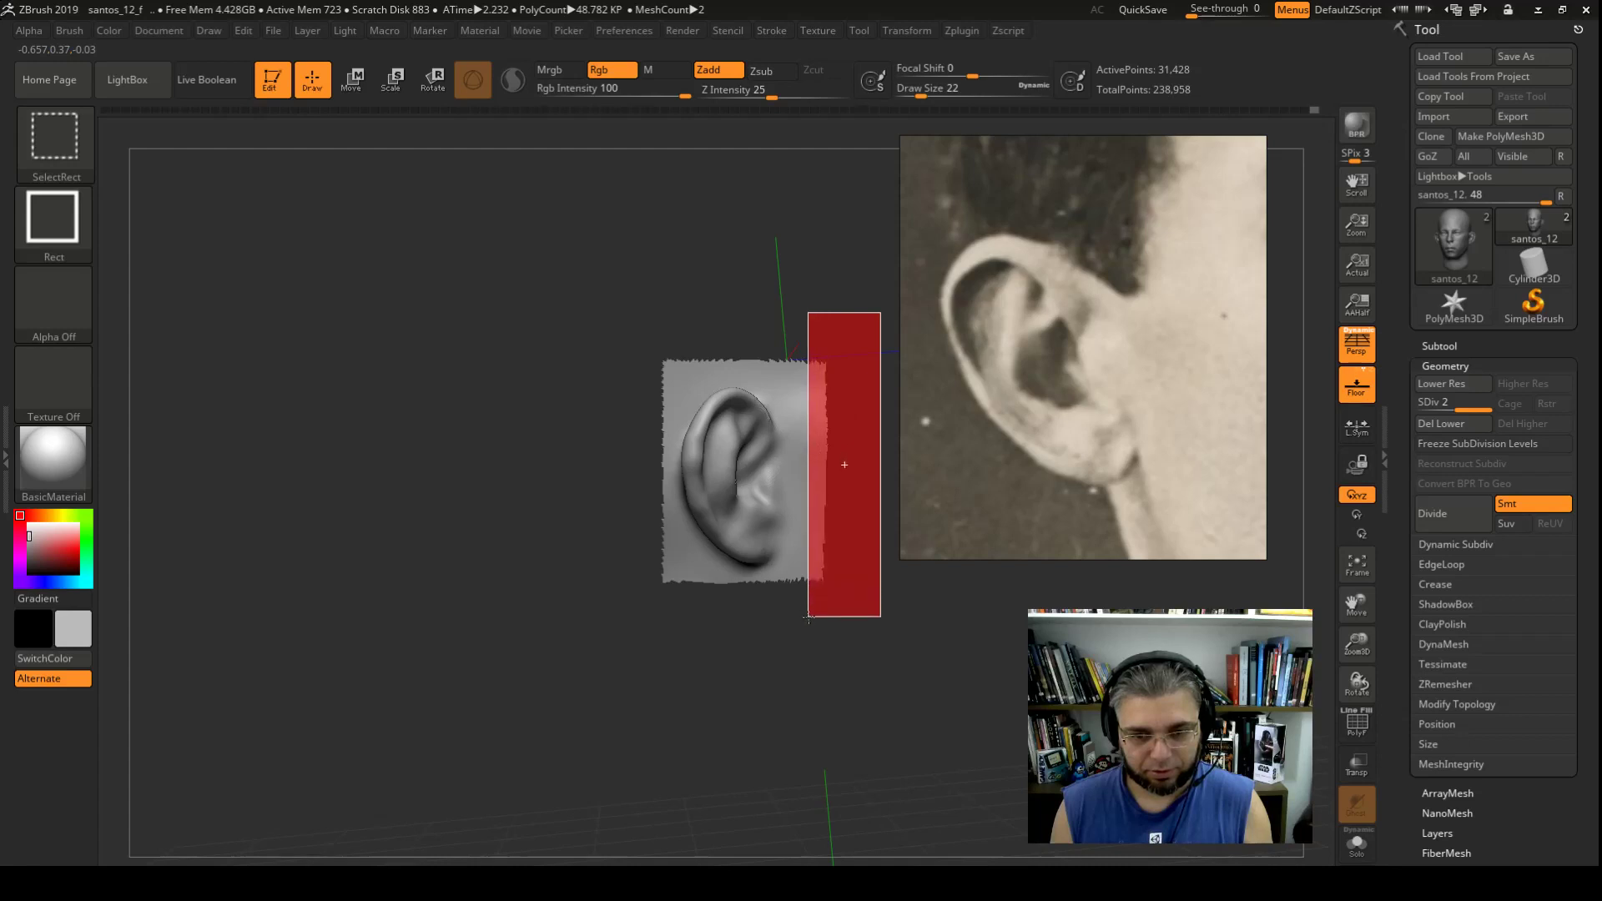
pyautogui.moveTo(859, 467)
pyautogui.mouseDown()
pyautogui.moveTo(791, 641)
pyautogui.moveTo(849, 620)
pyautogui.moveTo(761, 608)
pyautogui.moveTo(780, 617)
pyautogui.mouseUp()
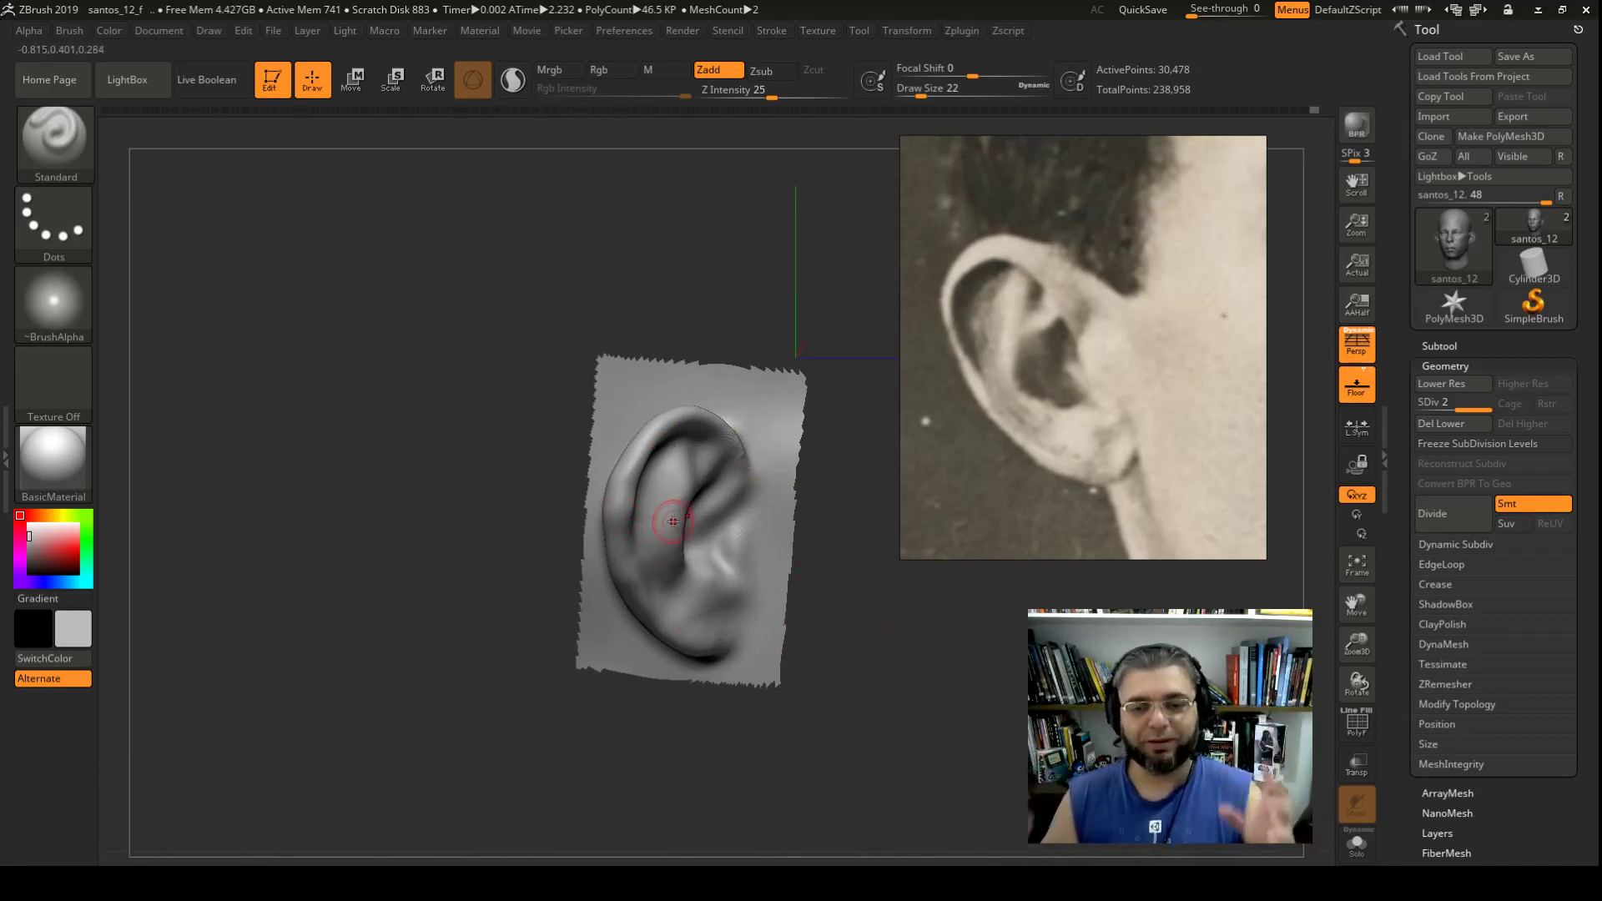
# Step: Soften the deep crease in the concha, alternating the Move and Standard brushes
pyautogui.moveTo(507, 446)
pyautogui.mouseDown()
pyautogui.moveTo(433, 448)
pyautogui.moveTo(440, 490)
pyautogui.moveTo(969, 748)
pyautogui.moveTo(834, 588)
pyautogui.mouseUp()
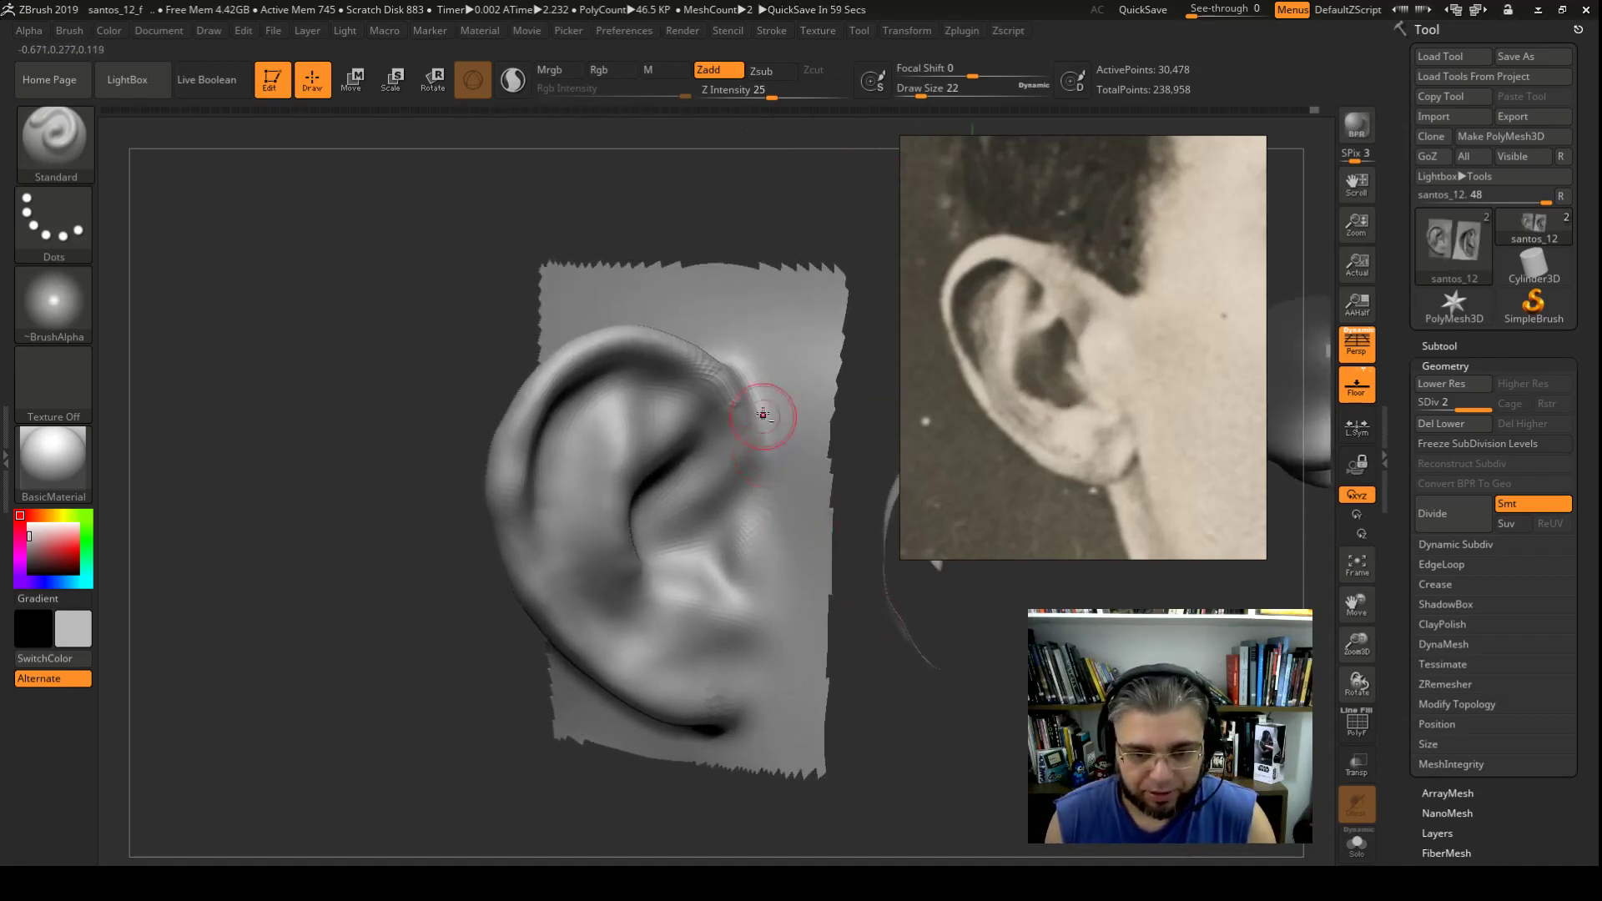
pyautogui.moveTo(859, 601); pyautogui.dragTo(852, 582)
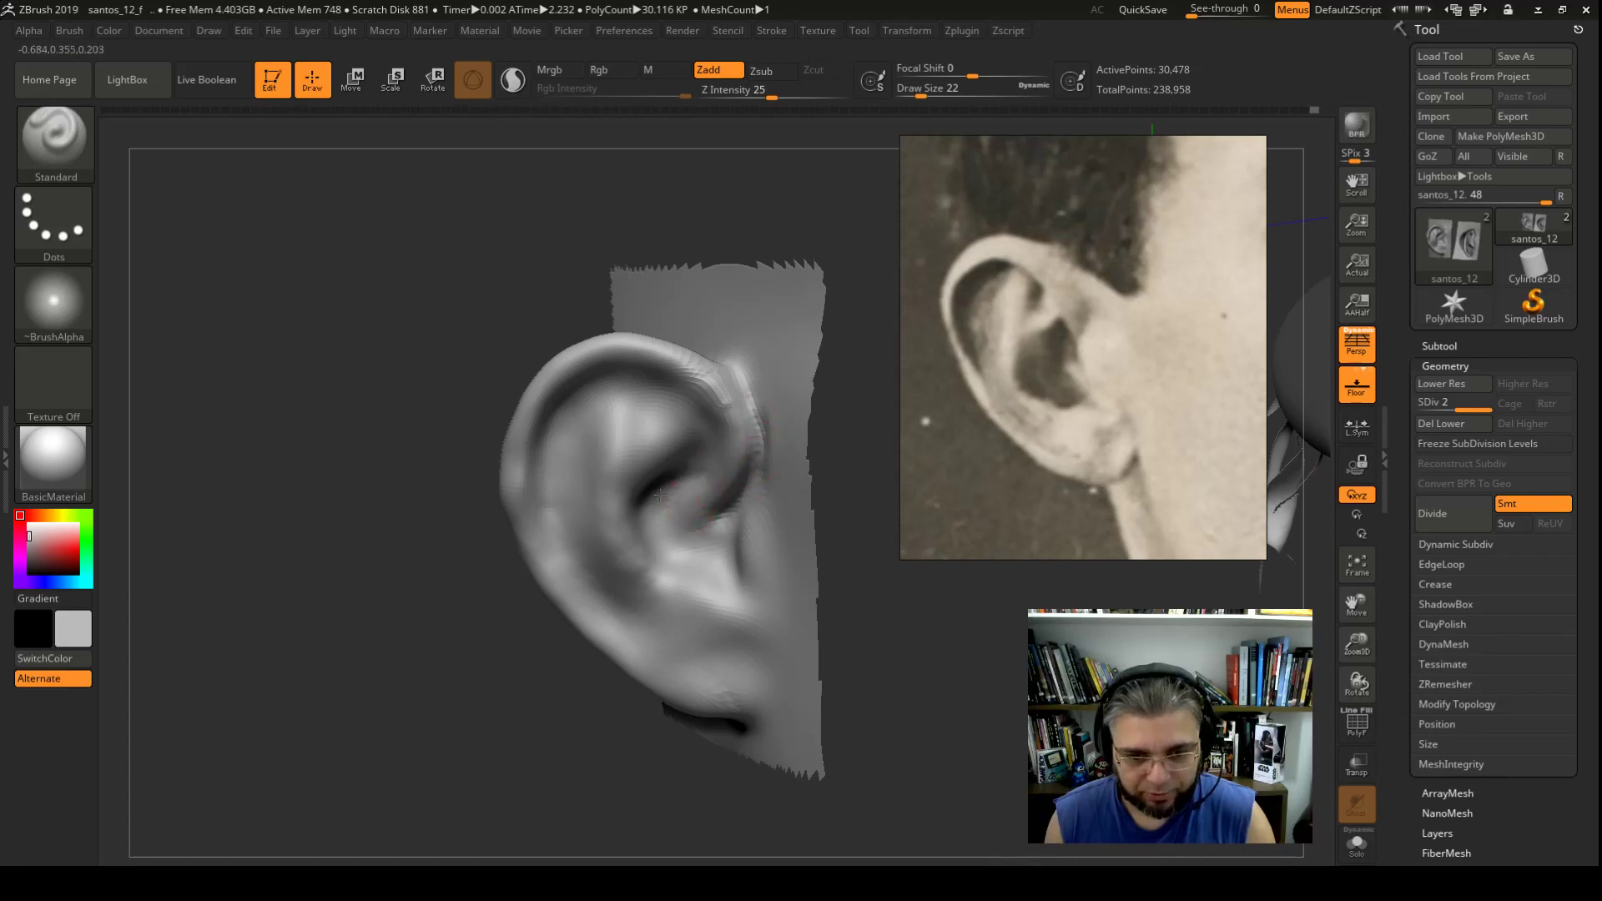
pyautogui.moveTo(660, 495)
pyautogui.mouseDown()
pyautogui.moveTo(645, 541)
pyautogui.moveTo(687, 492)
pyautogui.mouseUp()
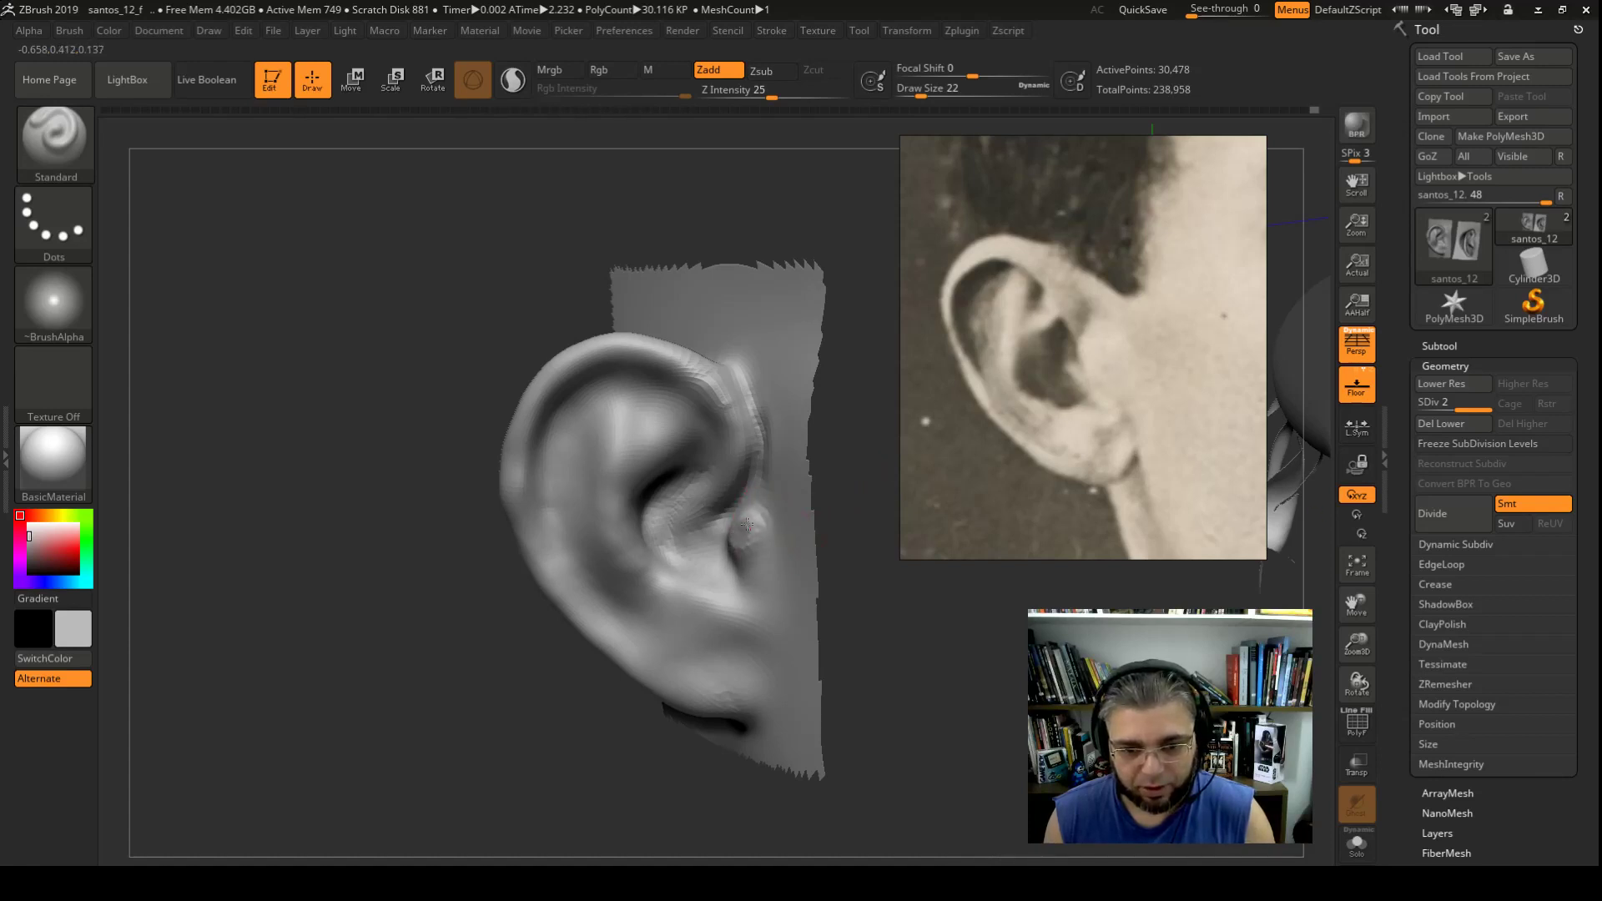
pyautogui.press('b')
pyautogui.press('m')
pyautogui.press('v')
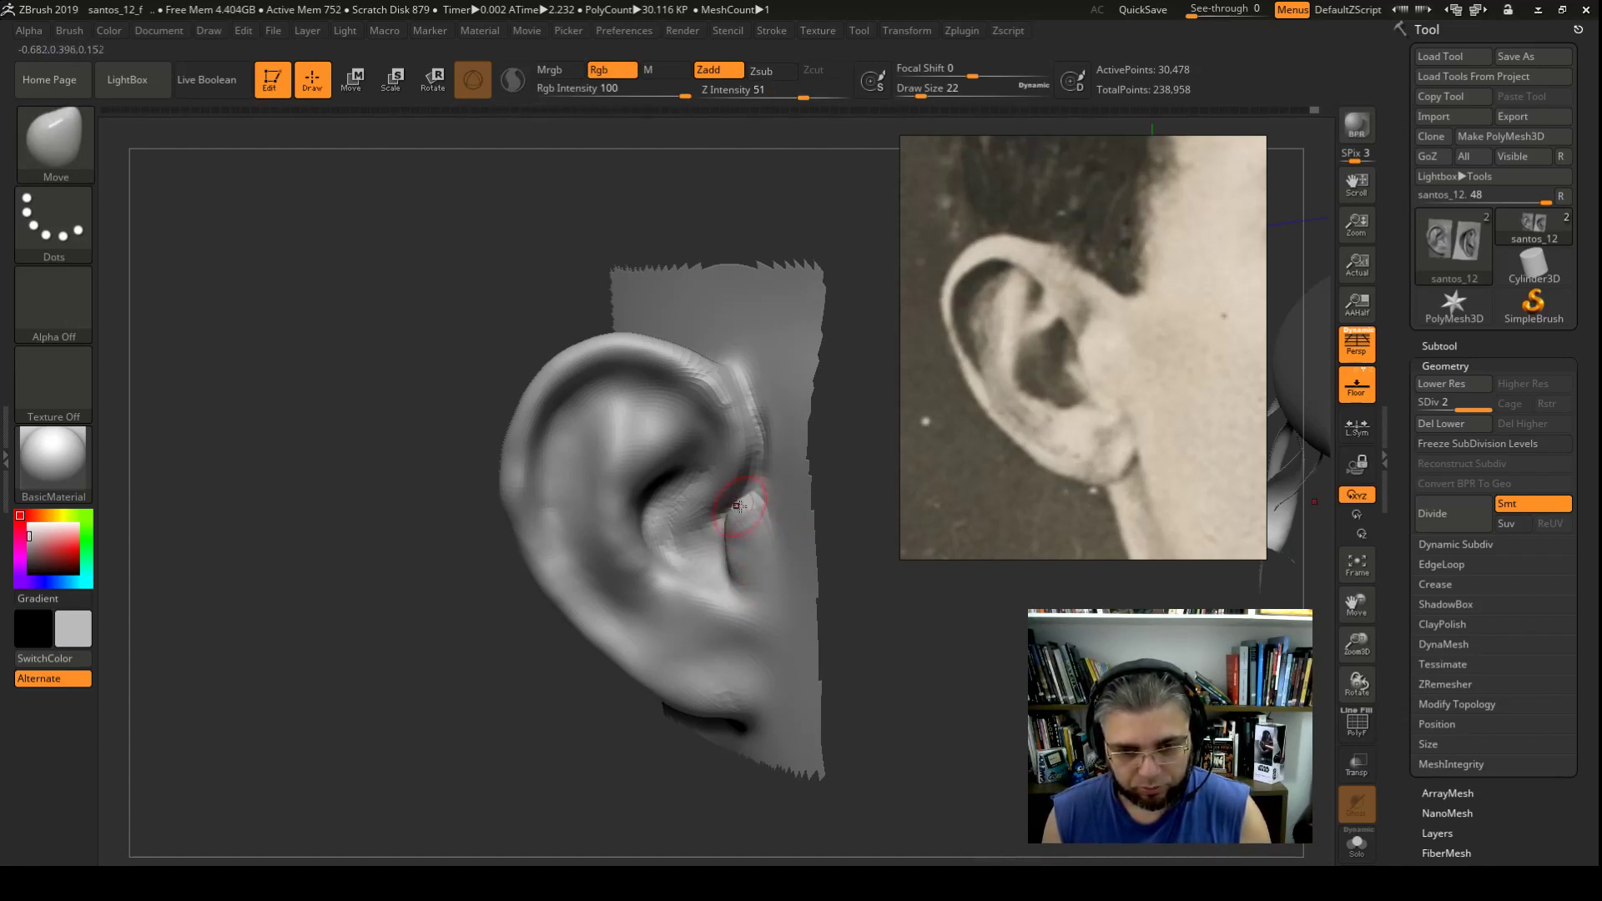
pyautogui.press('b')
pyautogui.press('s')
pyautogui.press('t')
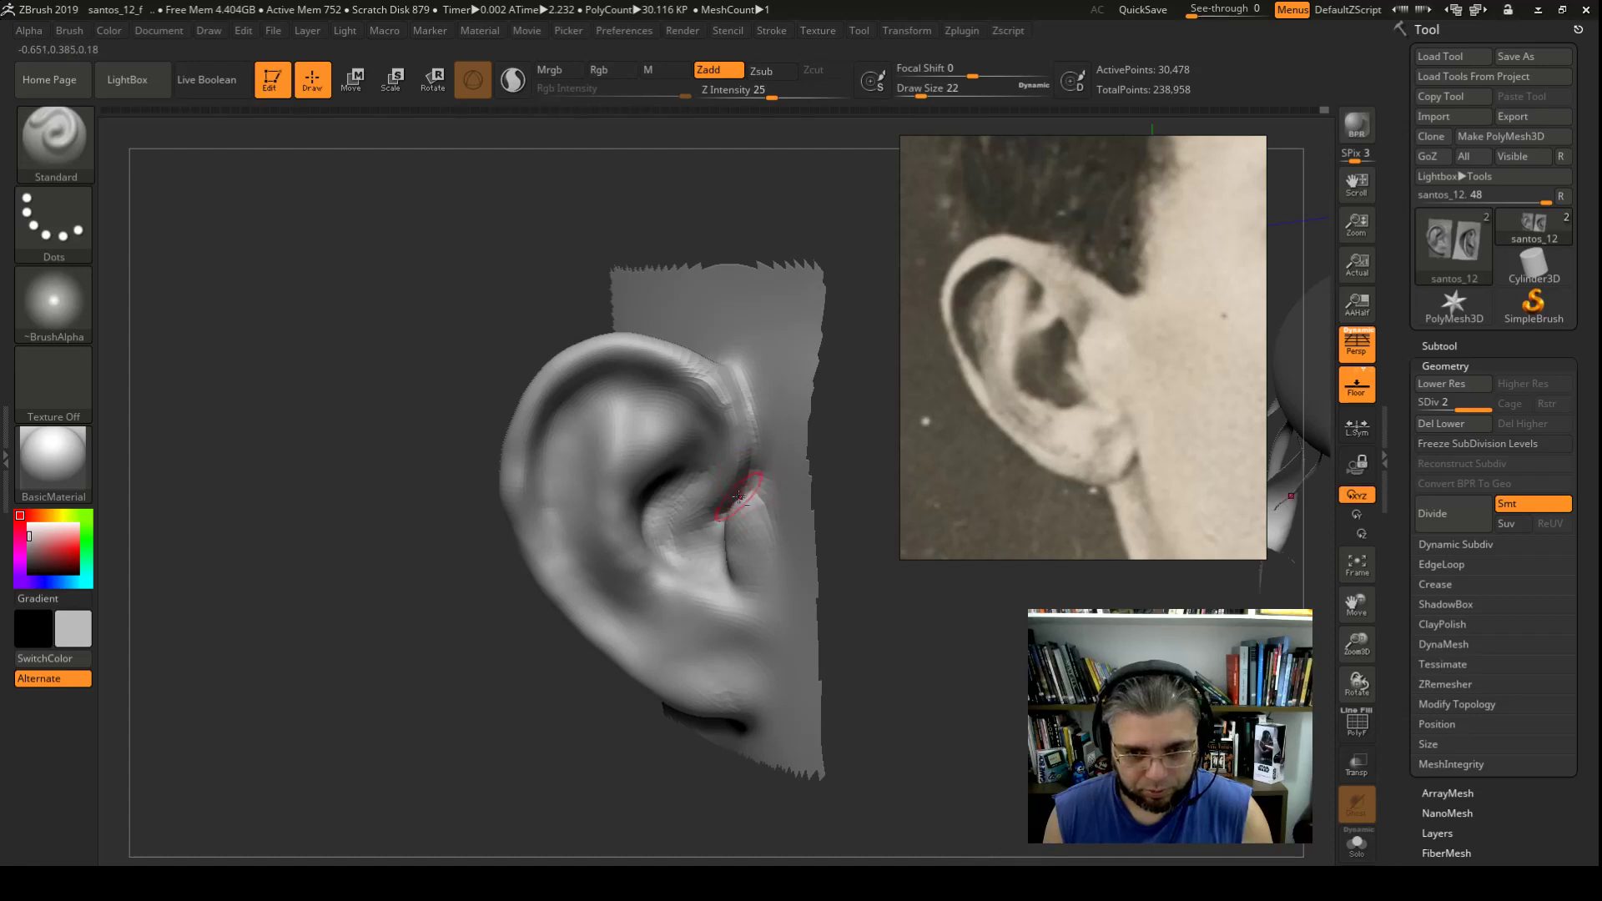
# Step: Smooth the helix surface while orbiting the ear to compare with the reference
pyautogui.moveTo(948, 624); pyautogui.dragTo(762, 428)
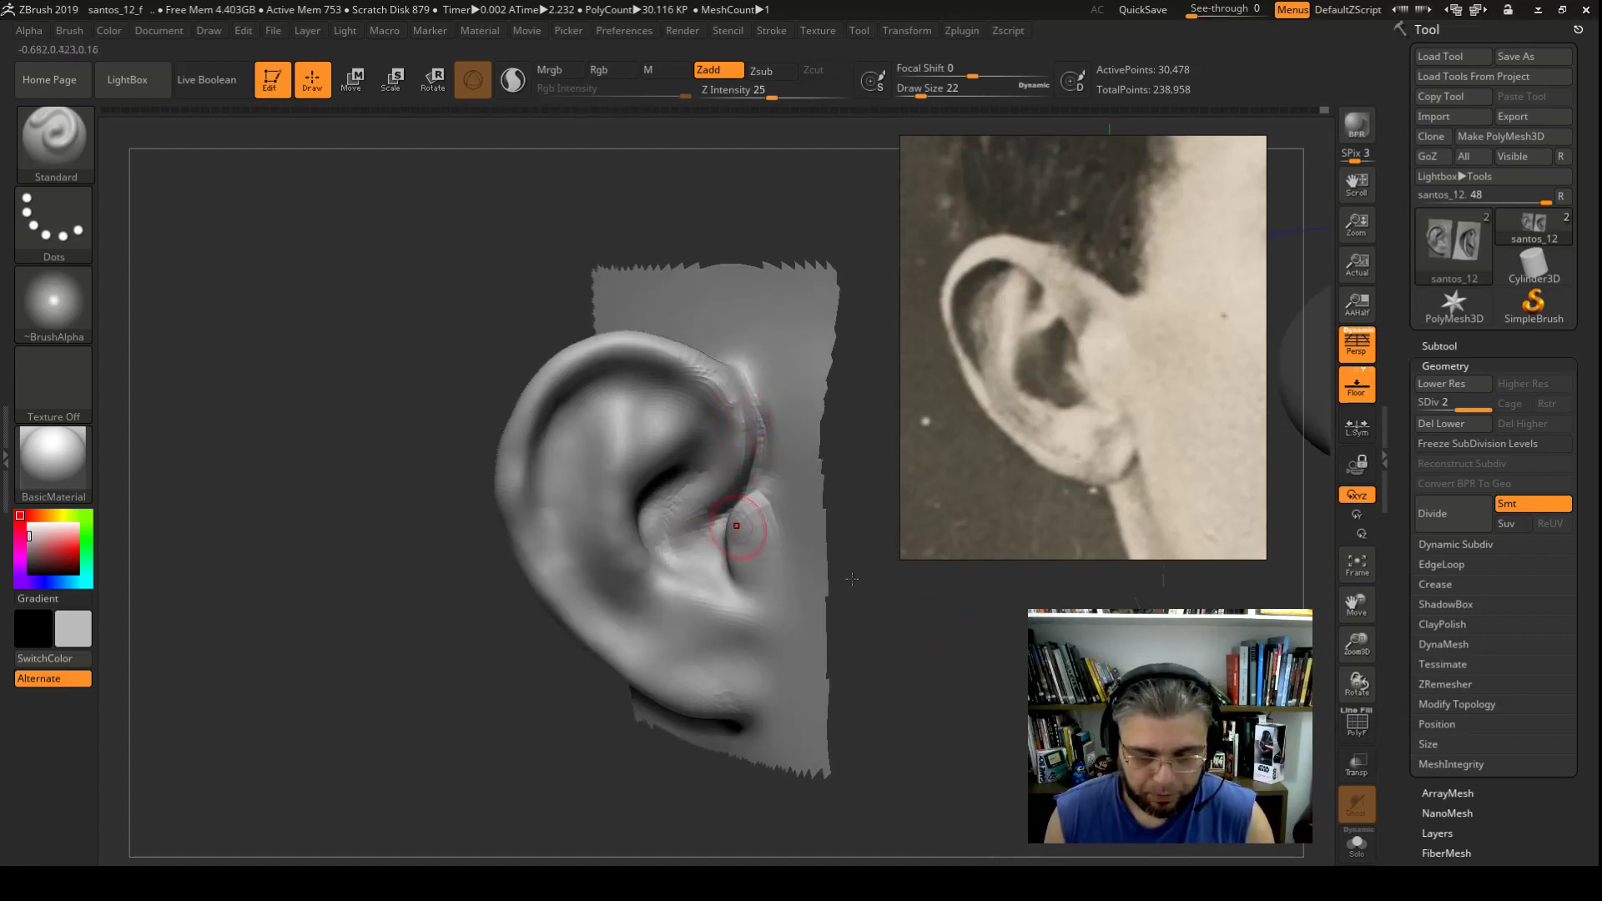
pyautogui.moveTo(852, 578); pyautogui.dragTo(757, 438)
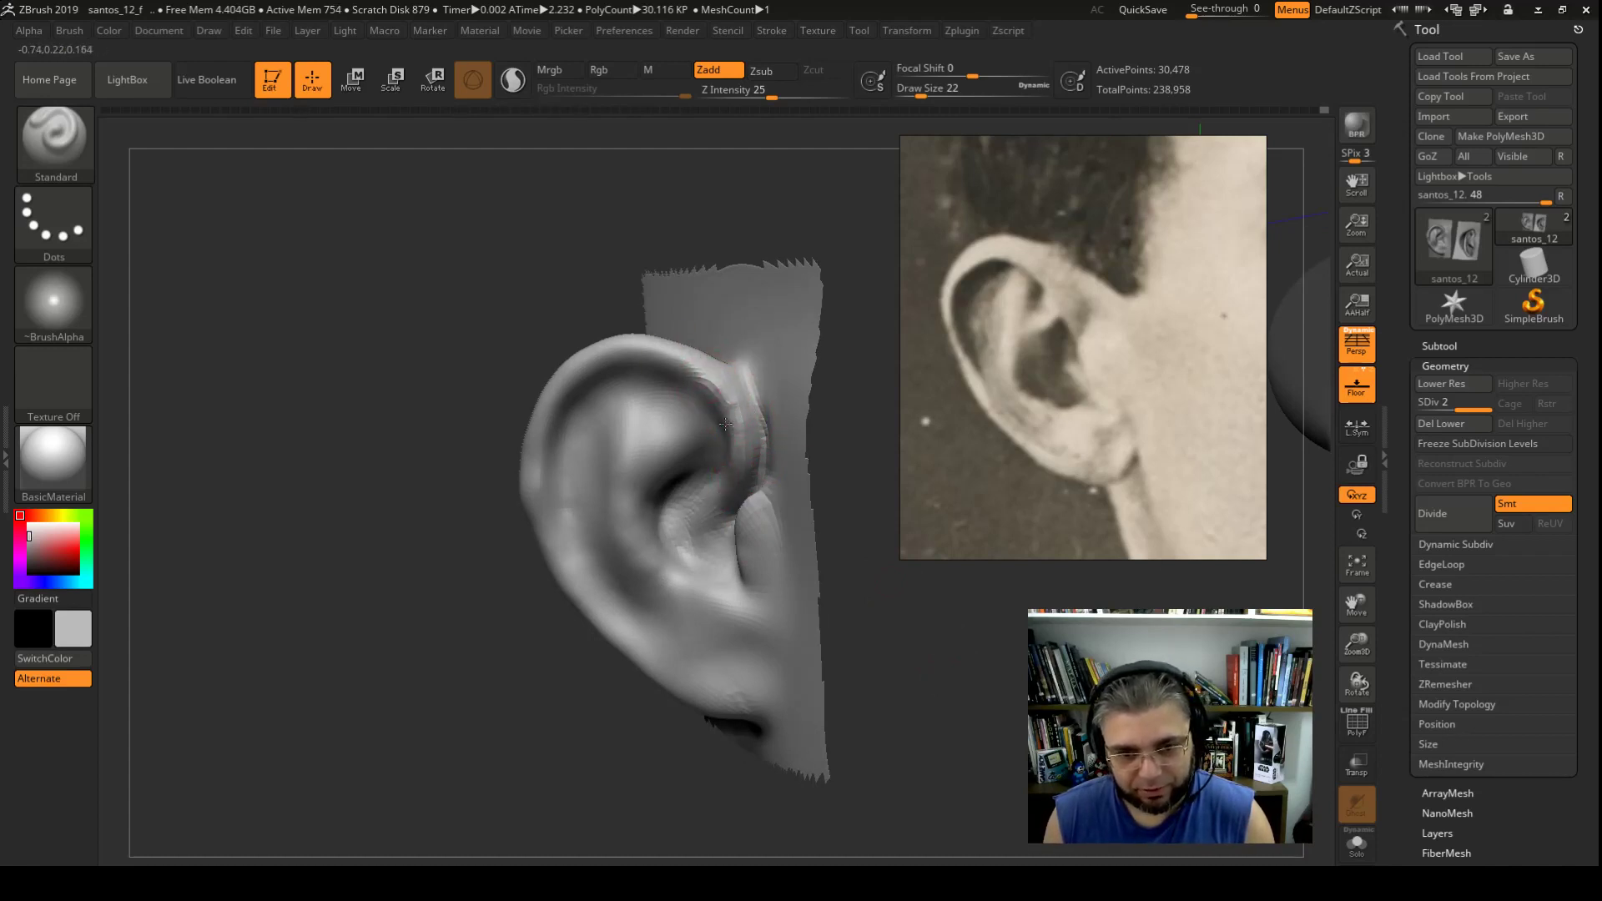
pyautogui.keyDown('shift'); pyautogui.moveTo(724, 427); pyautogui.dragTo(766, 460); pyautogui.keyUp('shift')
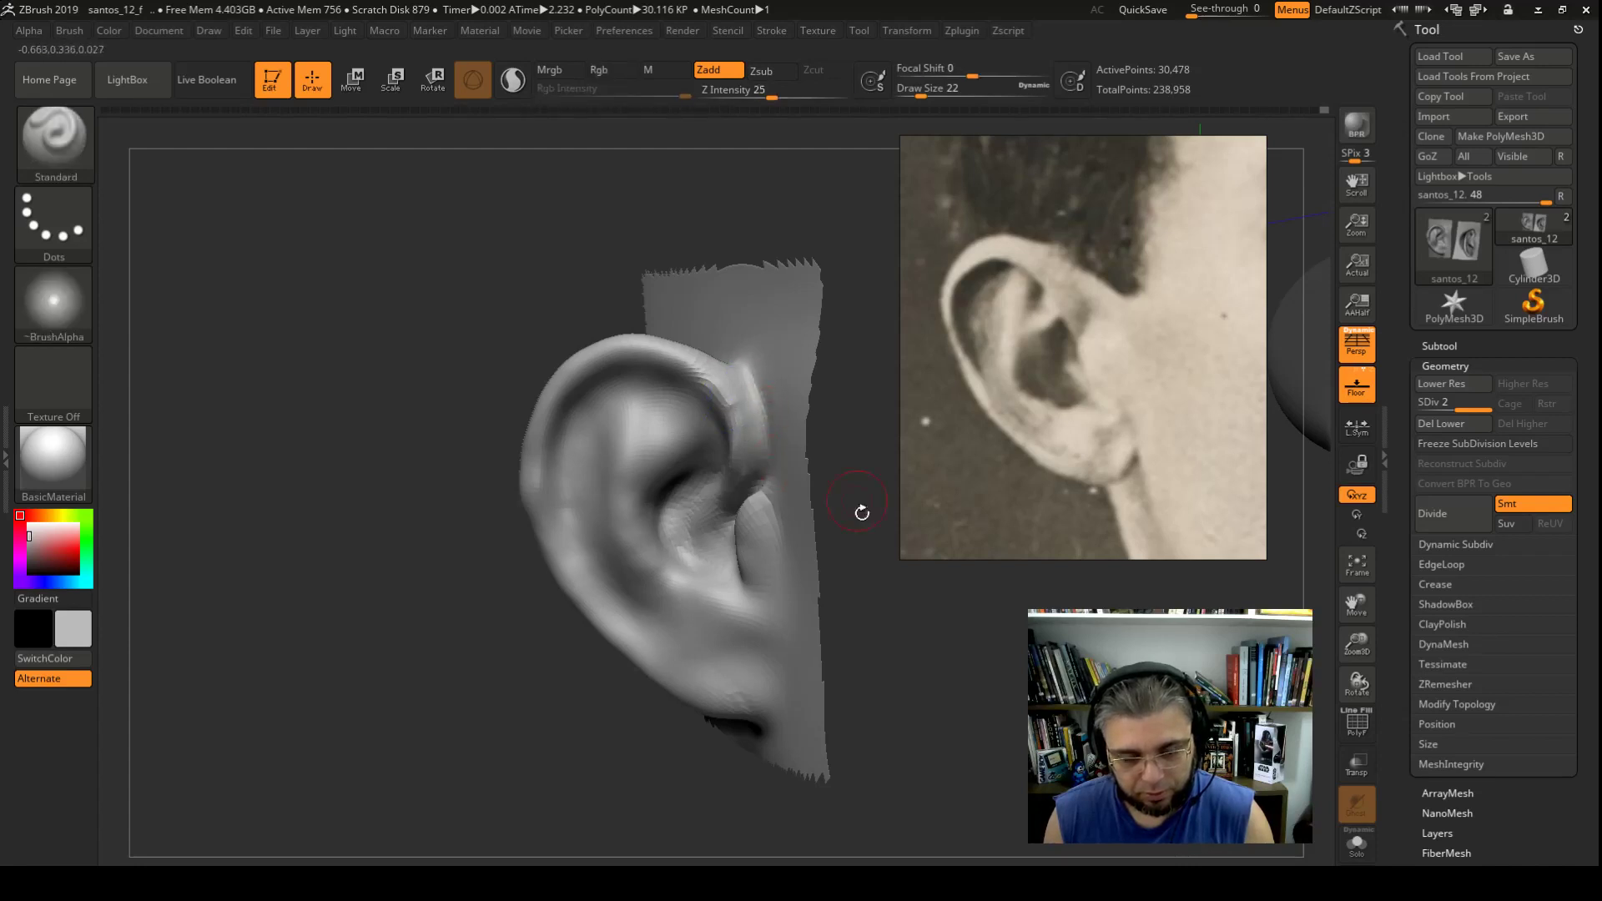
pyautogui.moveTo(861, 512); pyautogui.dragTo(899, 513)
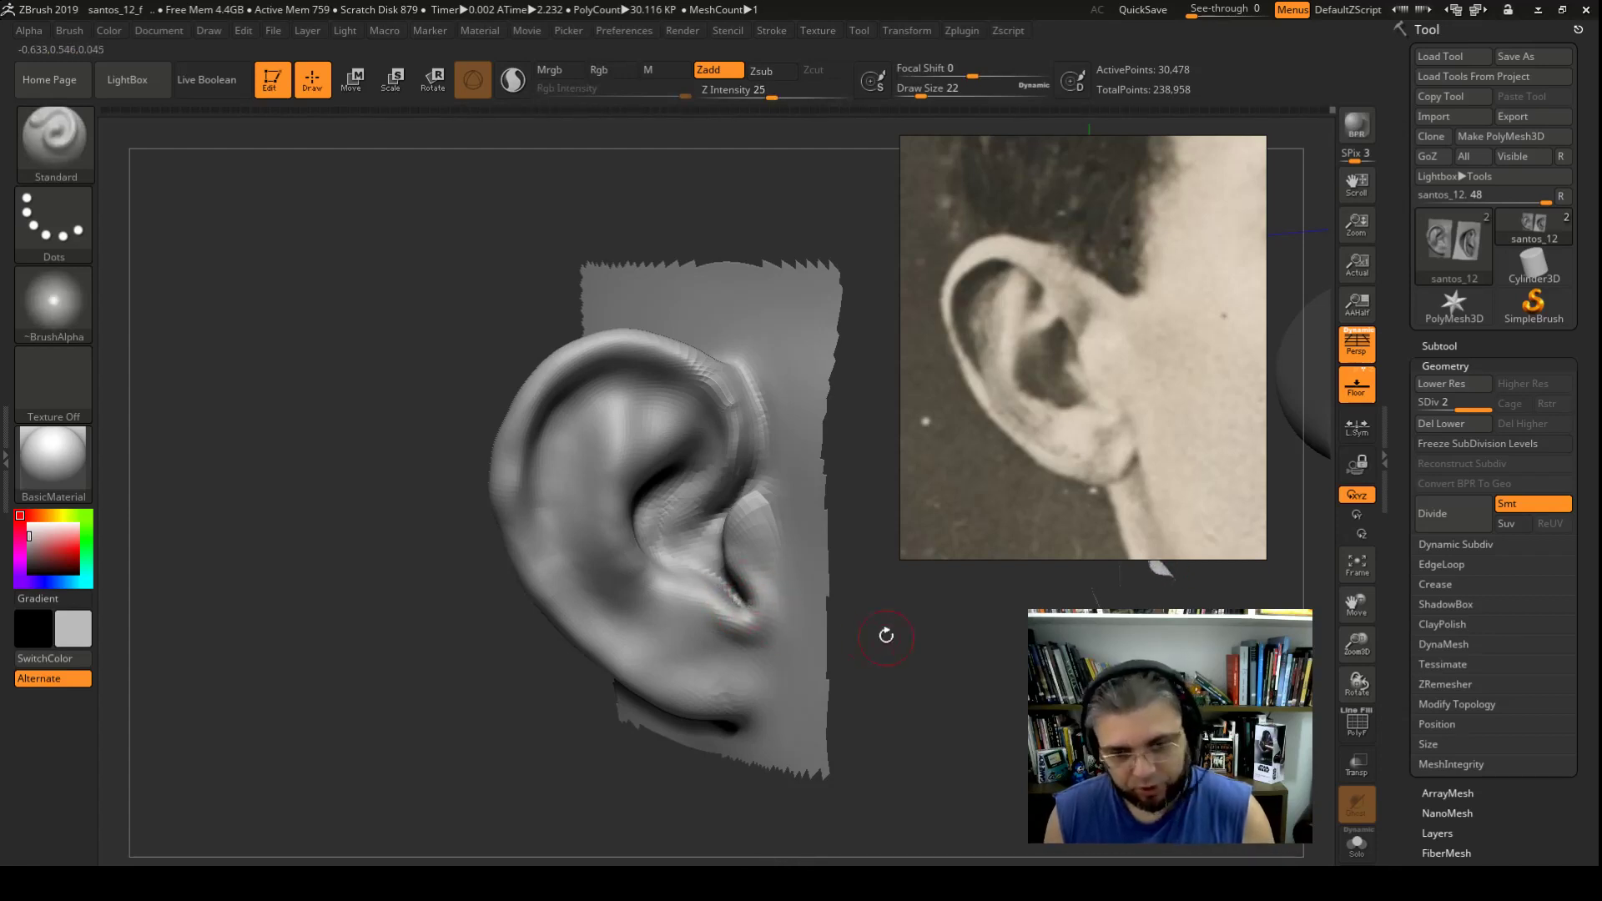
# Step: Zoom in and mask the inner-ear crease with a size 29 brush
pyautogui.keyDown('alt'); pyautogui.moveTo(882, 633); pyautogui.dragTo(883, 626); pyautogui.keyUp('alt')
pyautogui.press('b')
pyautogui.press('m')
pyautogui.press('v')
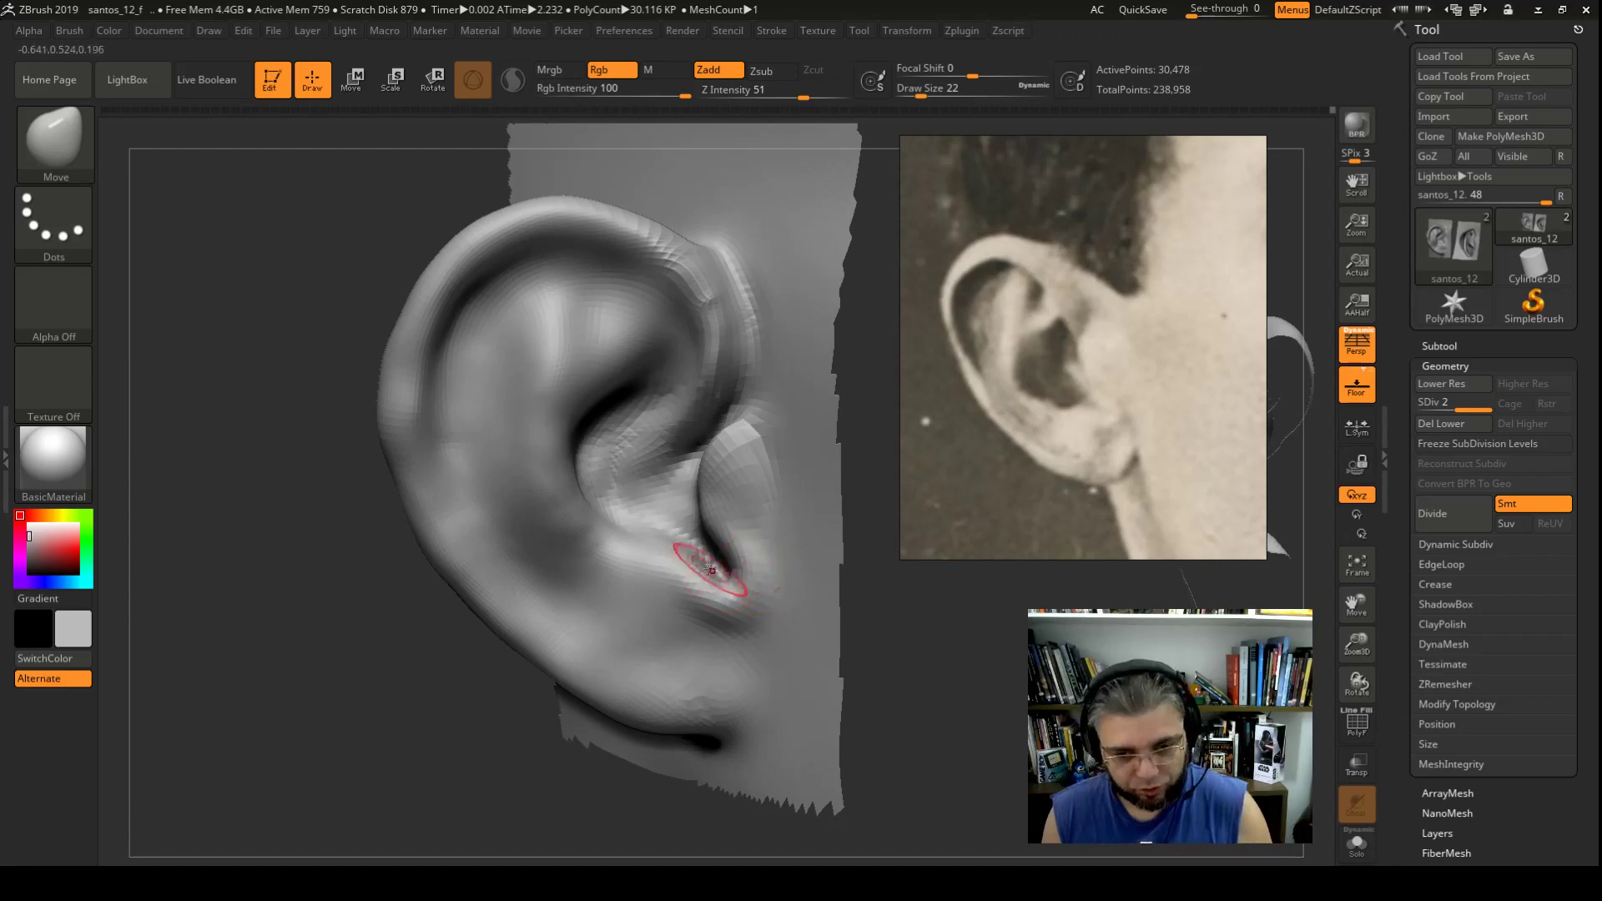
pyautogui.press('space')
pyautogui.moveTo(709, 594); pyautogui.dragTo(738, 594)
pyautogui.keyDown('ctrl'); pyautogui.moveTo(737, 538); pyautogui.dragTo(745, 569); pyautogui.keyUp('ctrl')
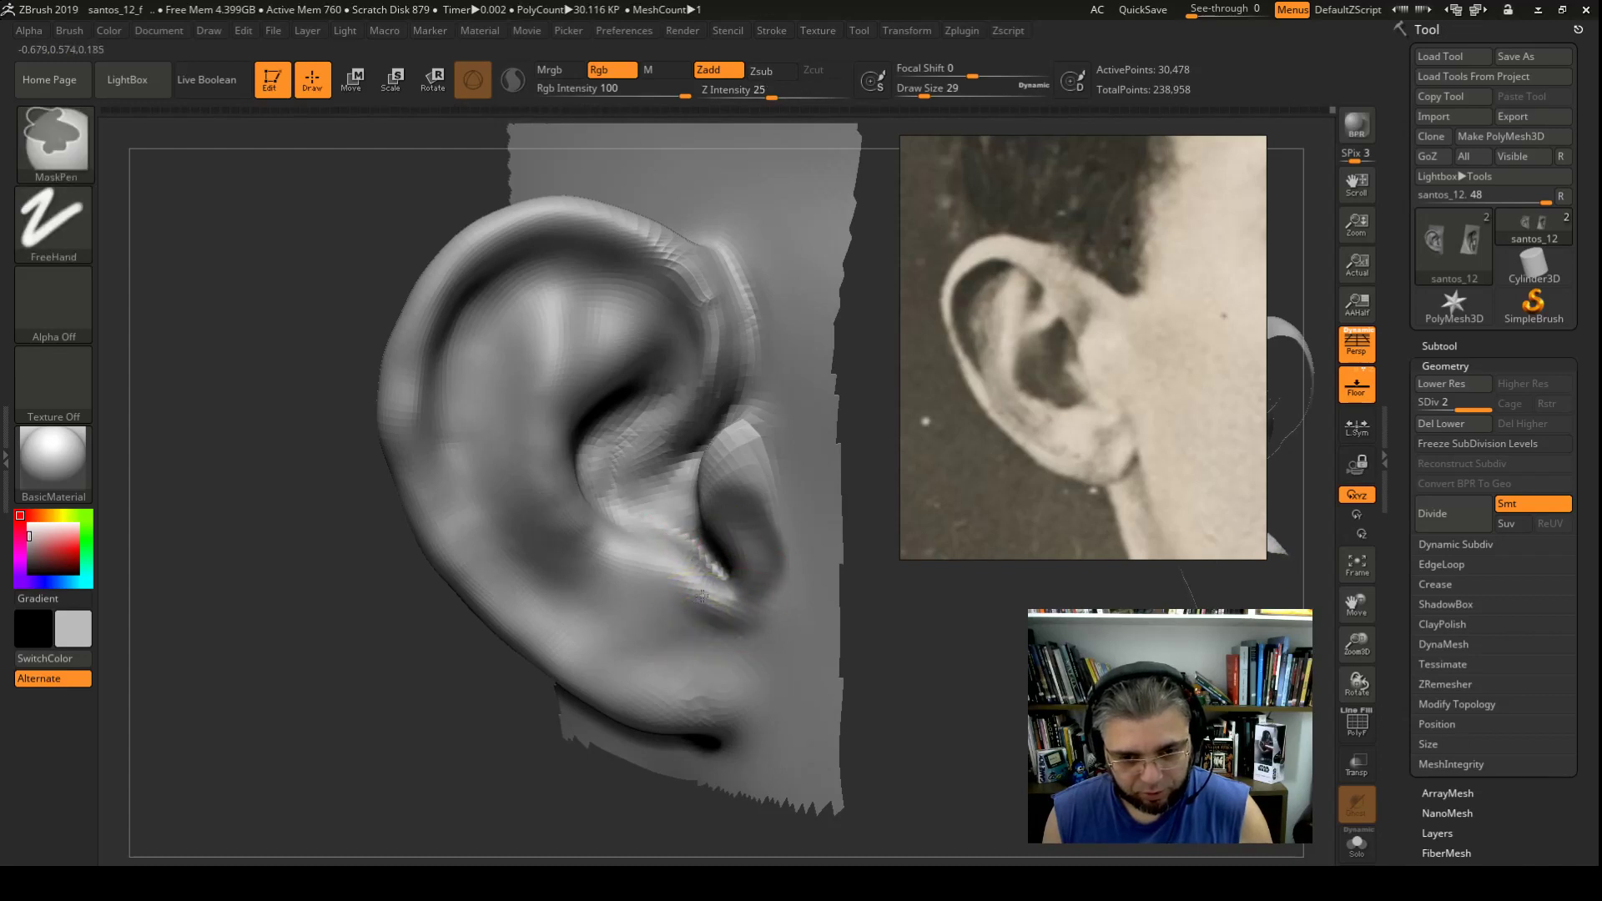
pyautogui.keyDown('ctrl'); pyautogui.moveTo(723, 576); pyautogui.dragTo(703, 559); pyautogui.keyUp('ctrl')
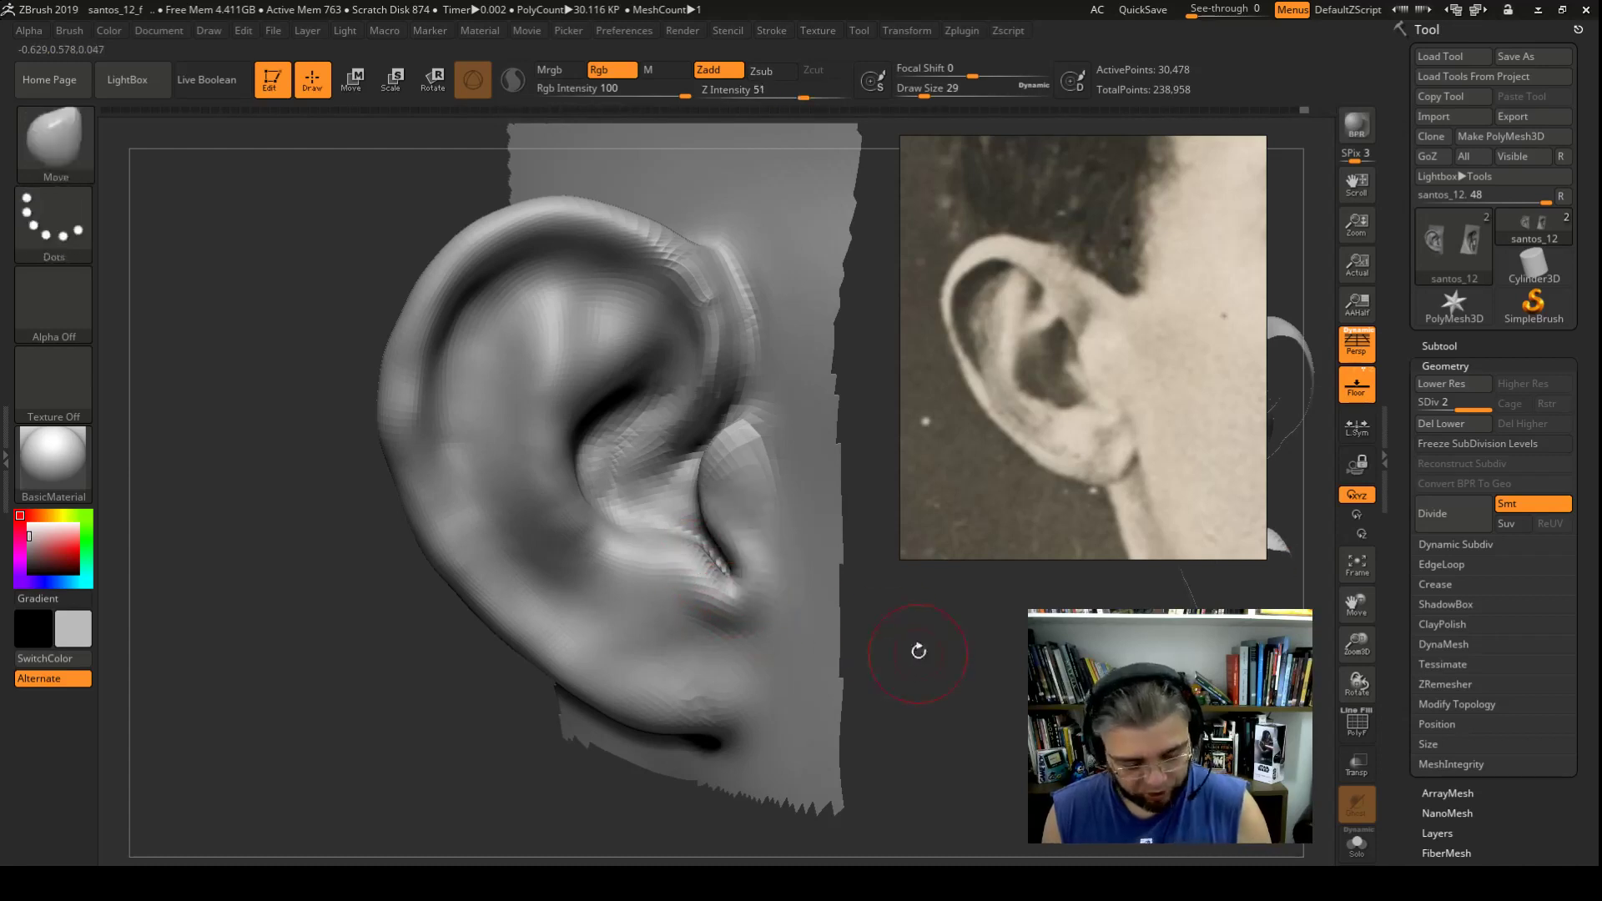
# Step: Inflate and smooth the lower crease, then reshape with Move at brush sizes 14 and 16
pyautogui.press('b')
pyautogui.press('i')
pyautogui.press('n')
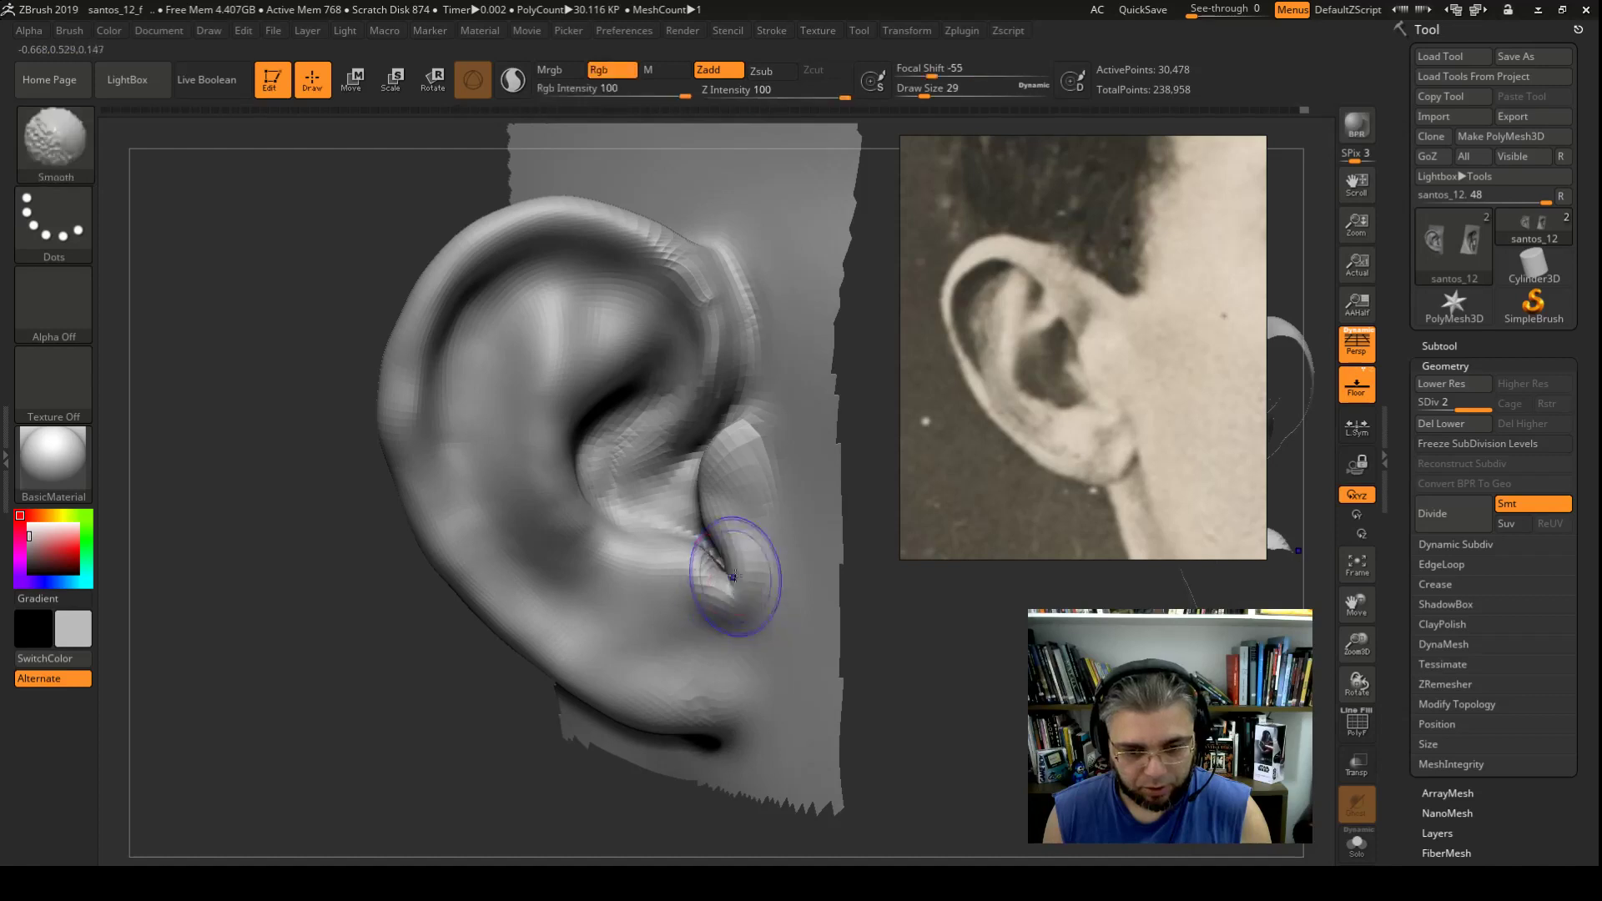
pyautogui.keyDown('shift'); pyautogui.moveTo(768, 579); pyautogui.dragTo(793, 608); pyautogui.keyUp('shift')
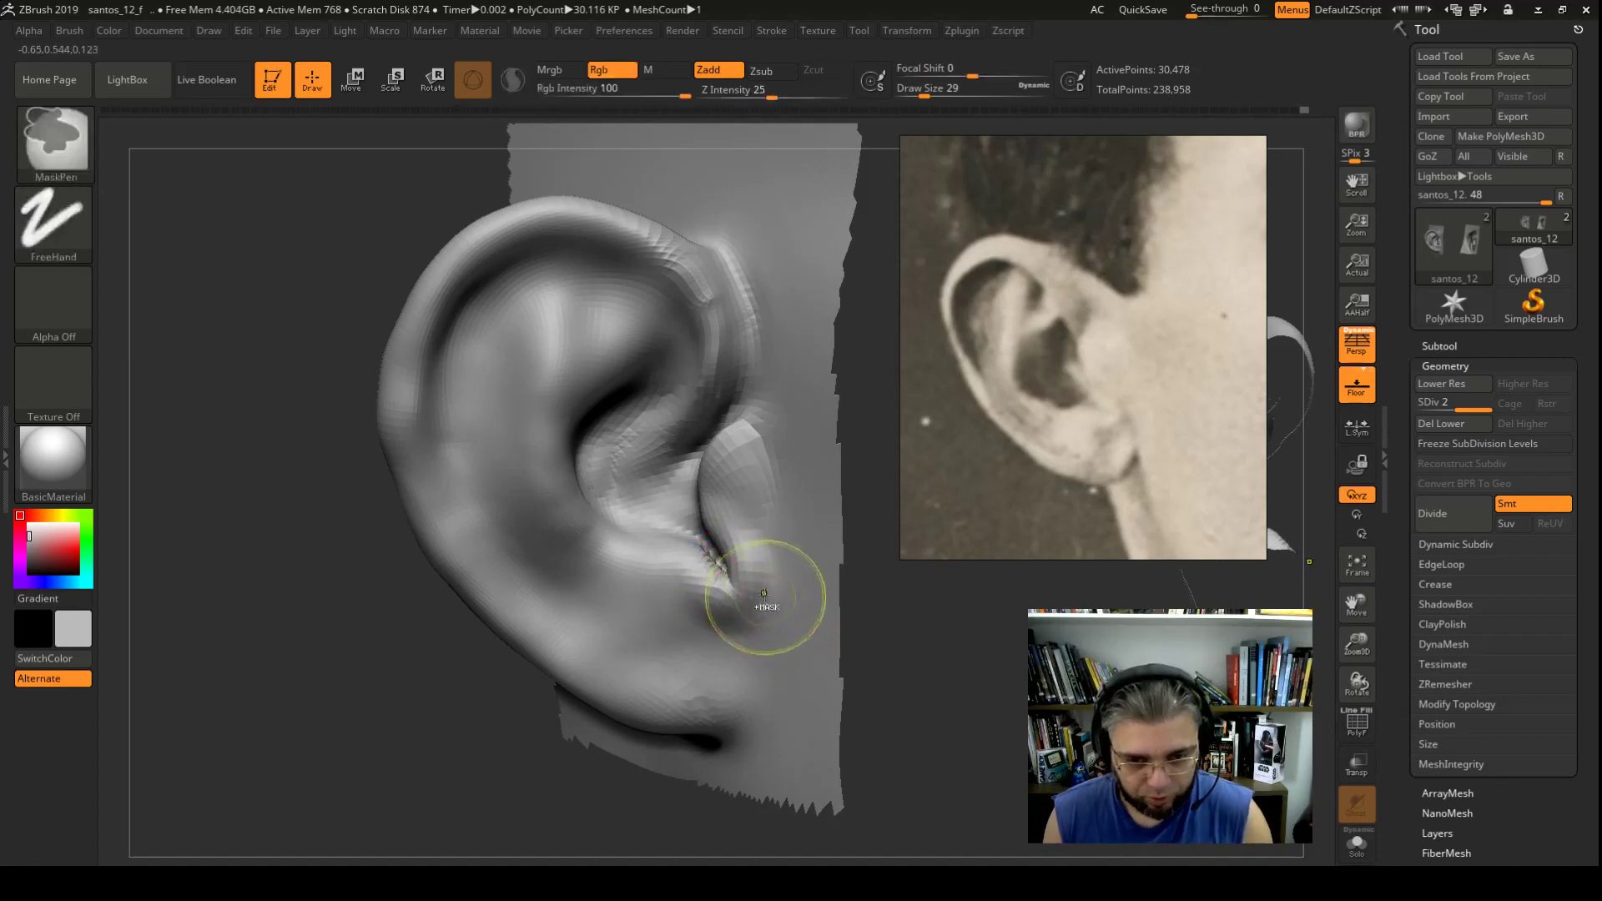
pyautogui.press('space')
pyautogui.moveTo(751, 571); pyautogui.dragTo(727, 581)
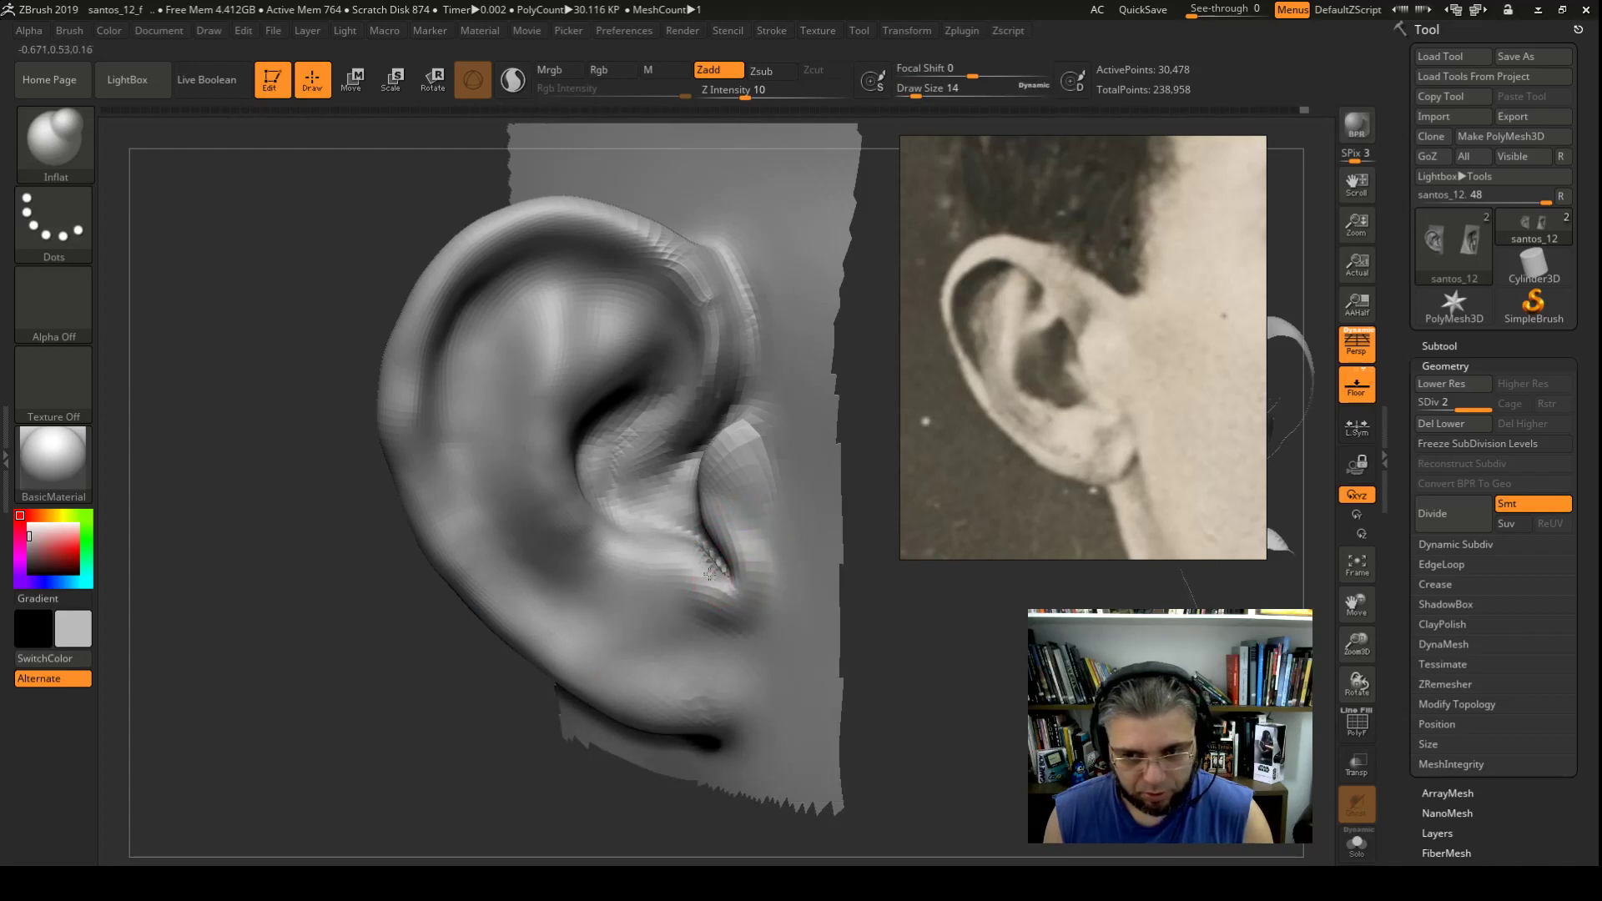
pyautogui.press('b')
pyautogui.press('m')
pyautogui.press('v')
pyautogui.press('space')
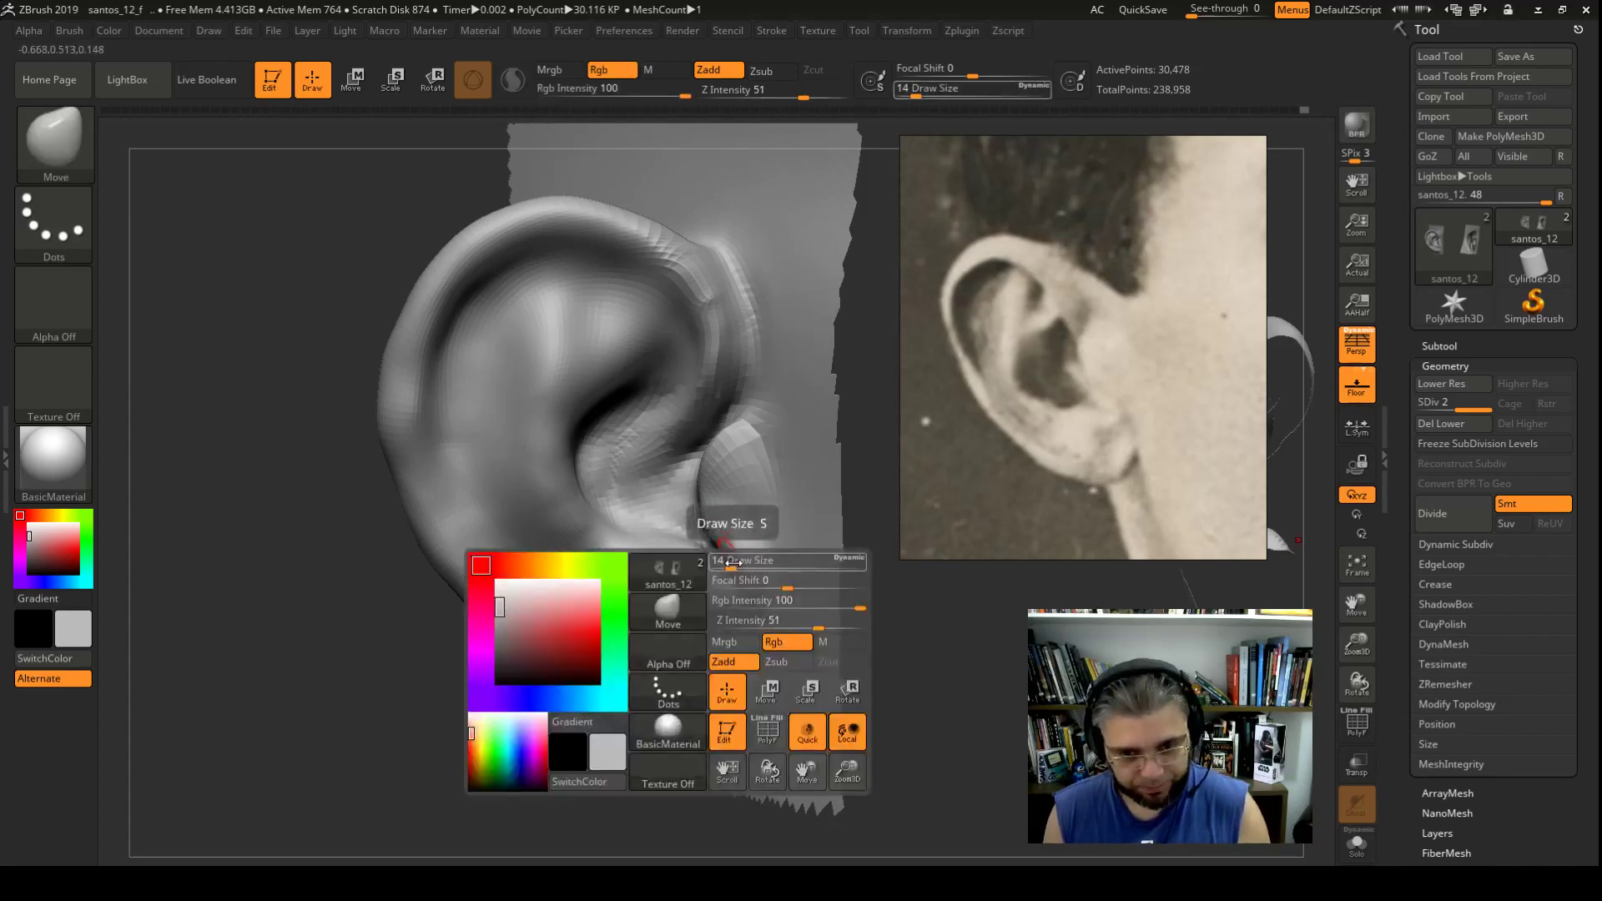
pyautogui.moveTo(728, 564); pyautogui.dragTo(720, 578)
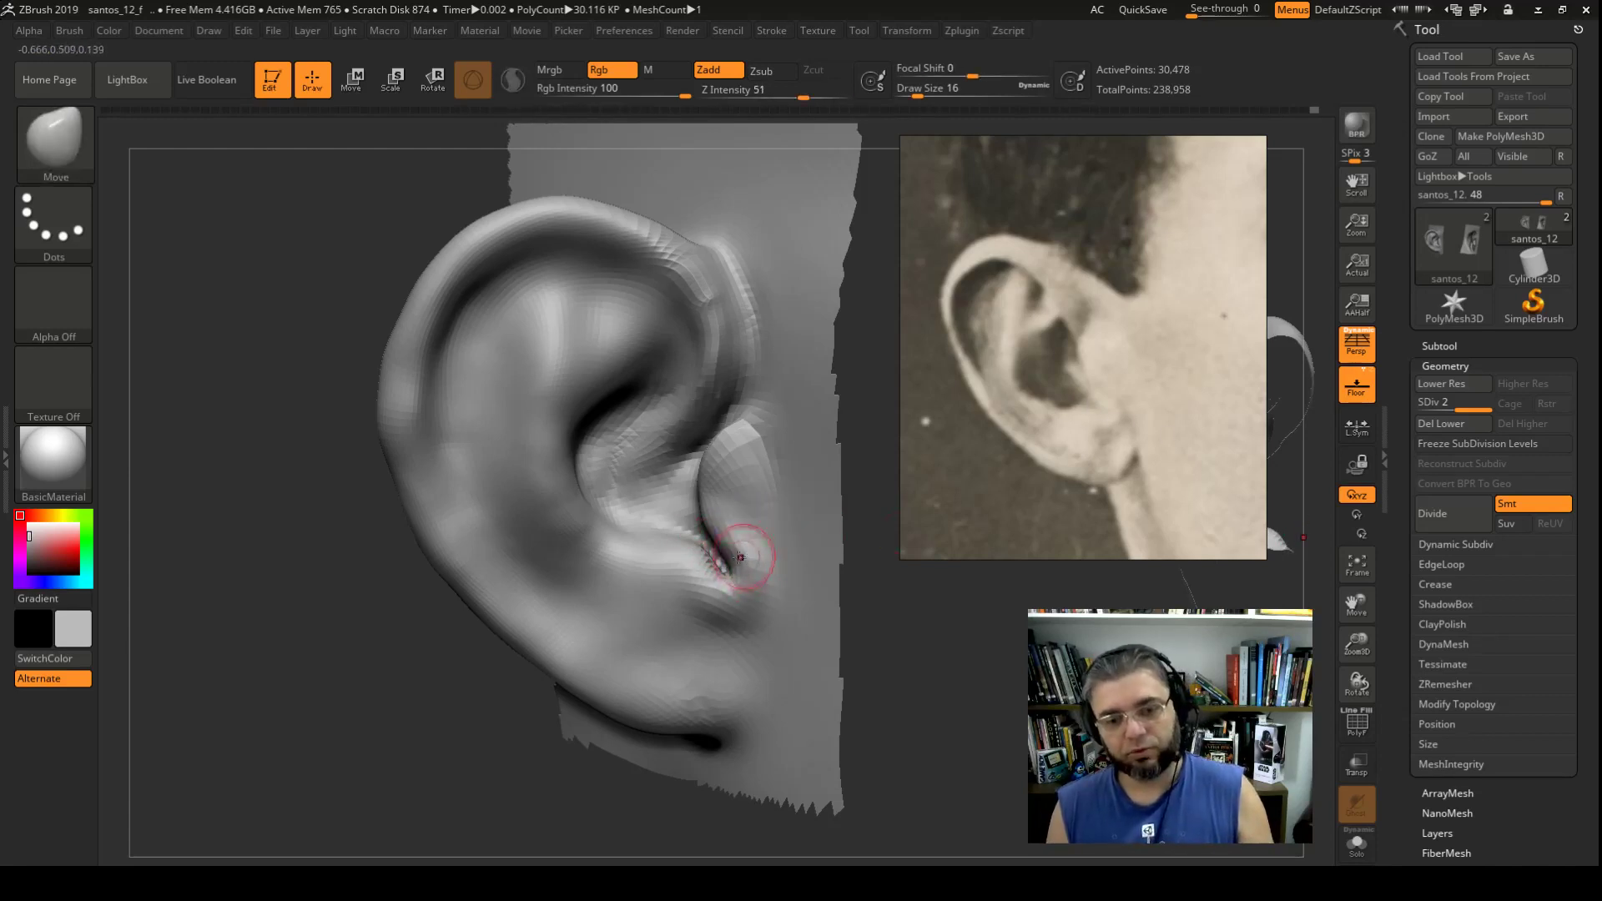
pyautogui.moveTo(960, 649); pyautogui.dragTo(961, 639)
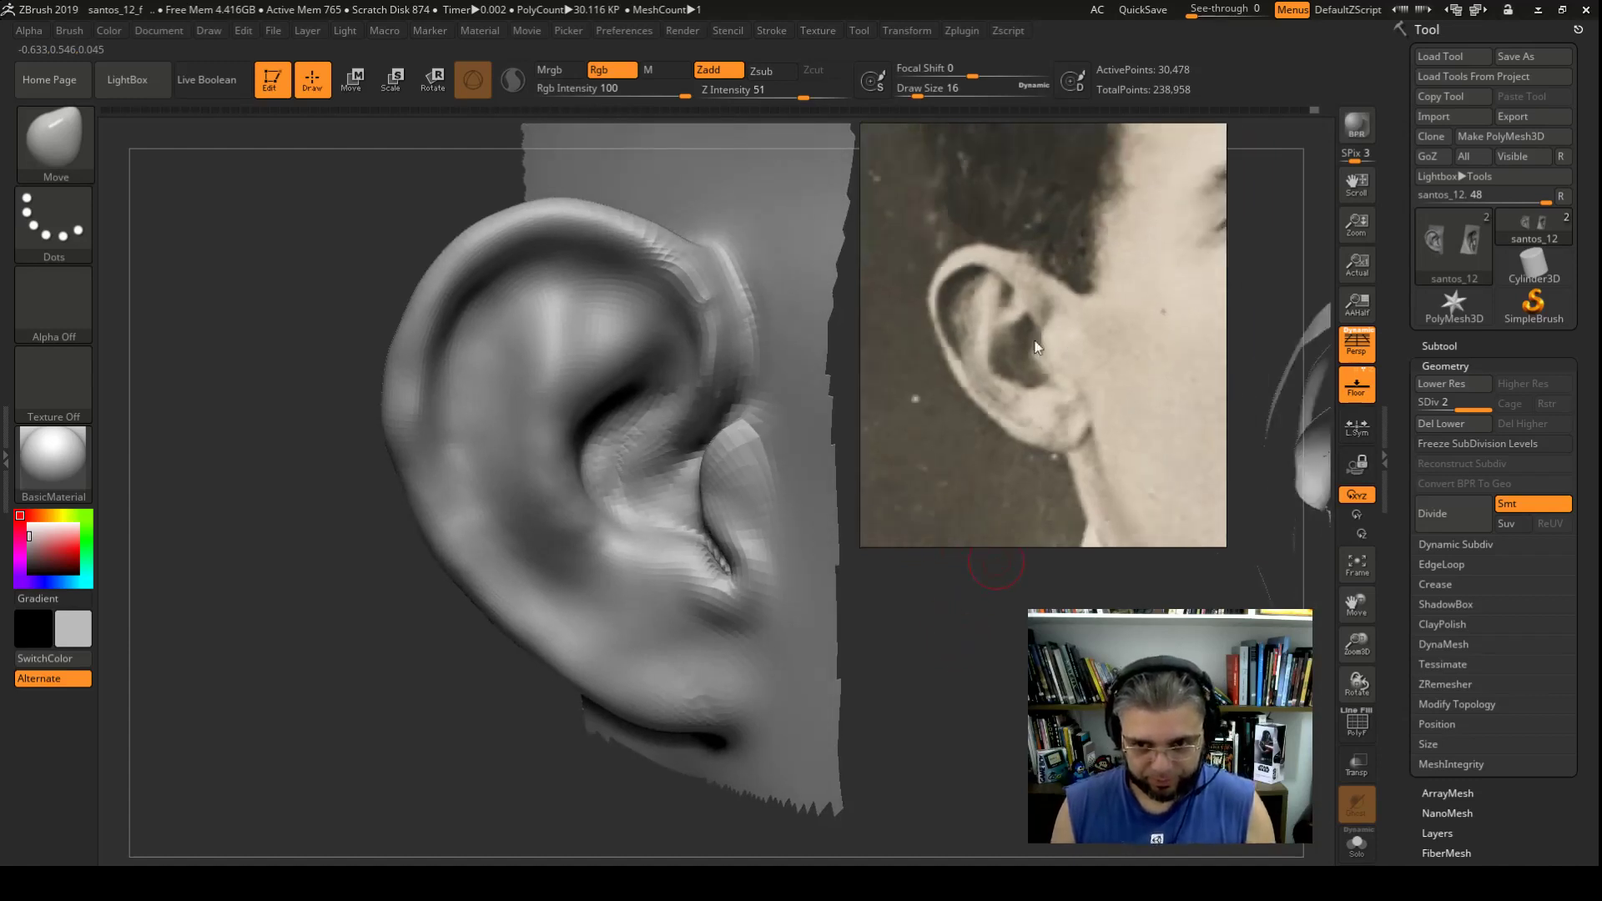
# Step: Zoom out the reference and unhide the full head, rotating to view the ear in context
pyautogui.scroll(-5, 1047, 353)
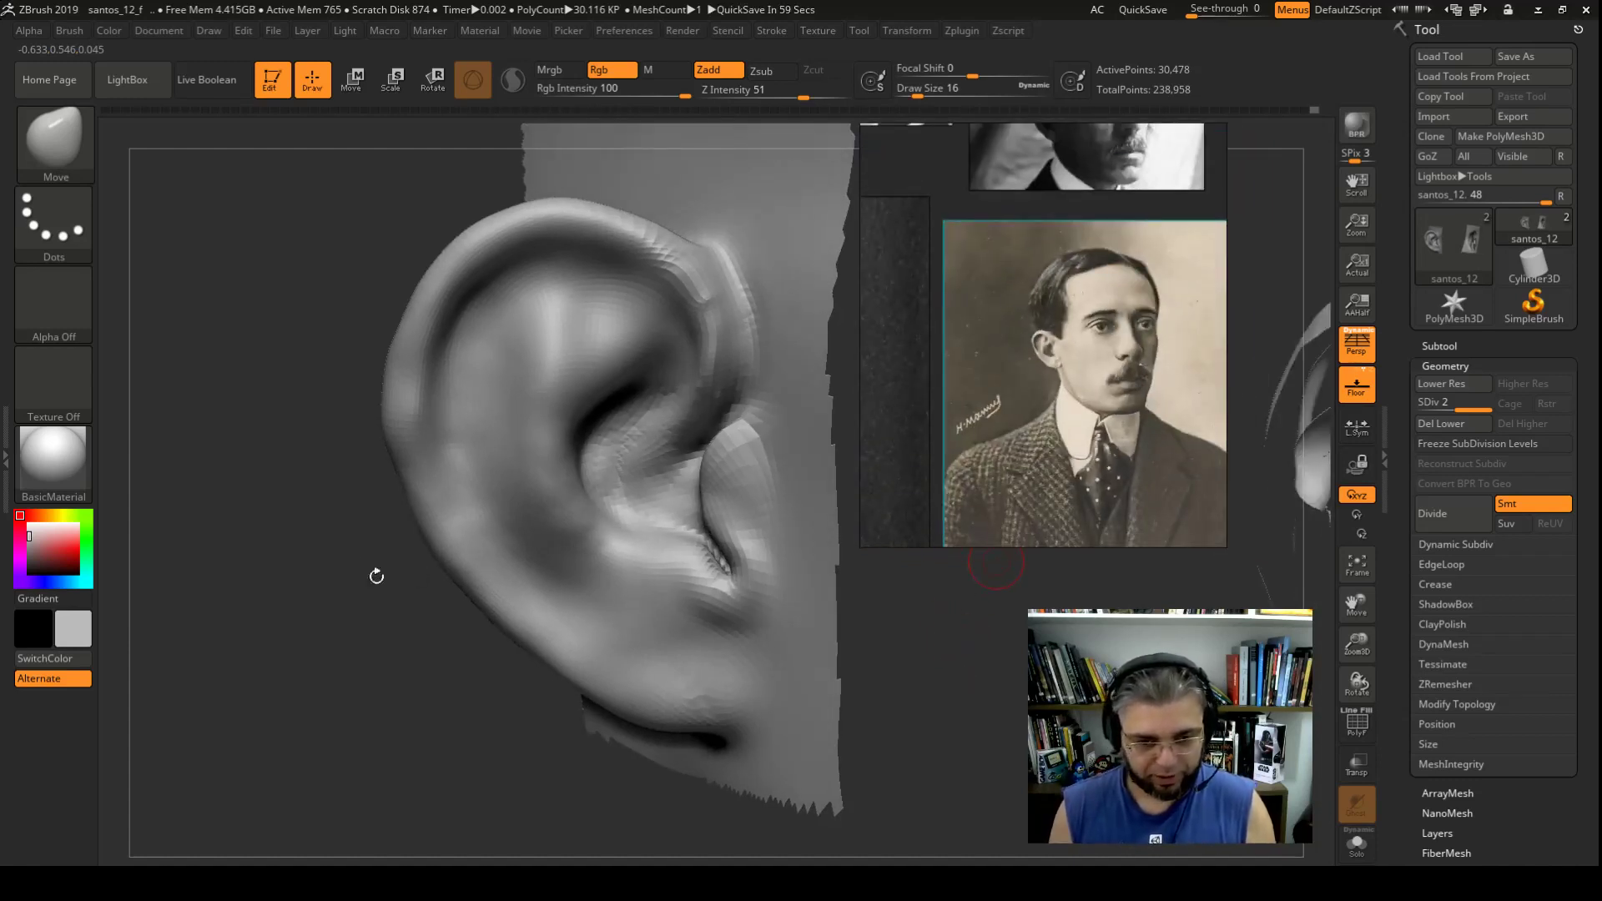
pyautogui.moveTo(376, 573); pyautogui.dragTo(382, 654)
pyautogui.press('ctrl')
pyautogui.keyDown('ctrl'); pyautogui.keyDown('shift'); pyautogui.click(356, 606); pyautogui.keyUp('shift'); pyautogui.keyUp('ctrl')
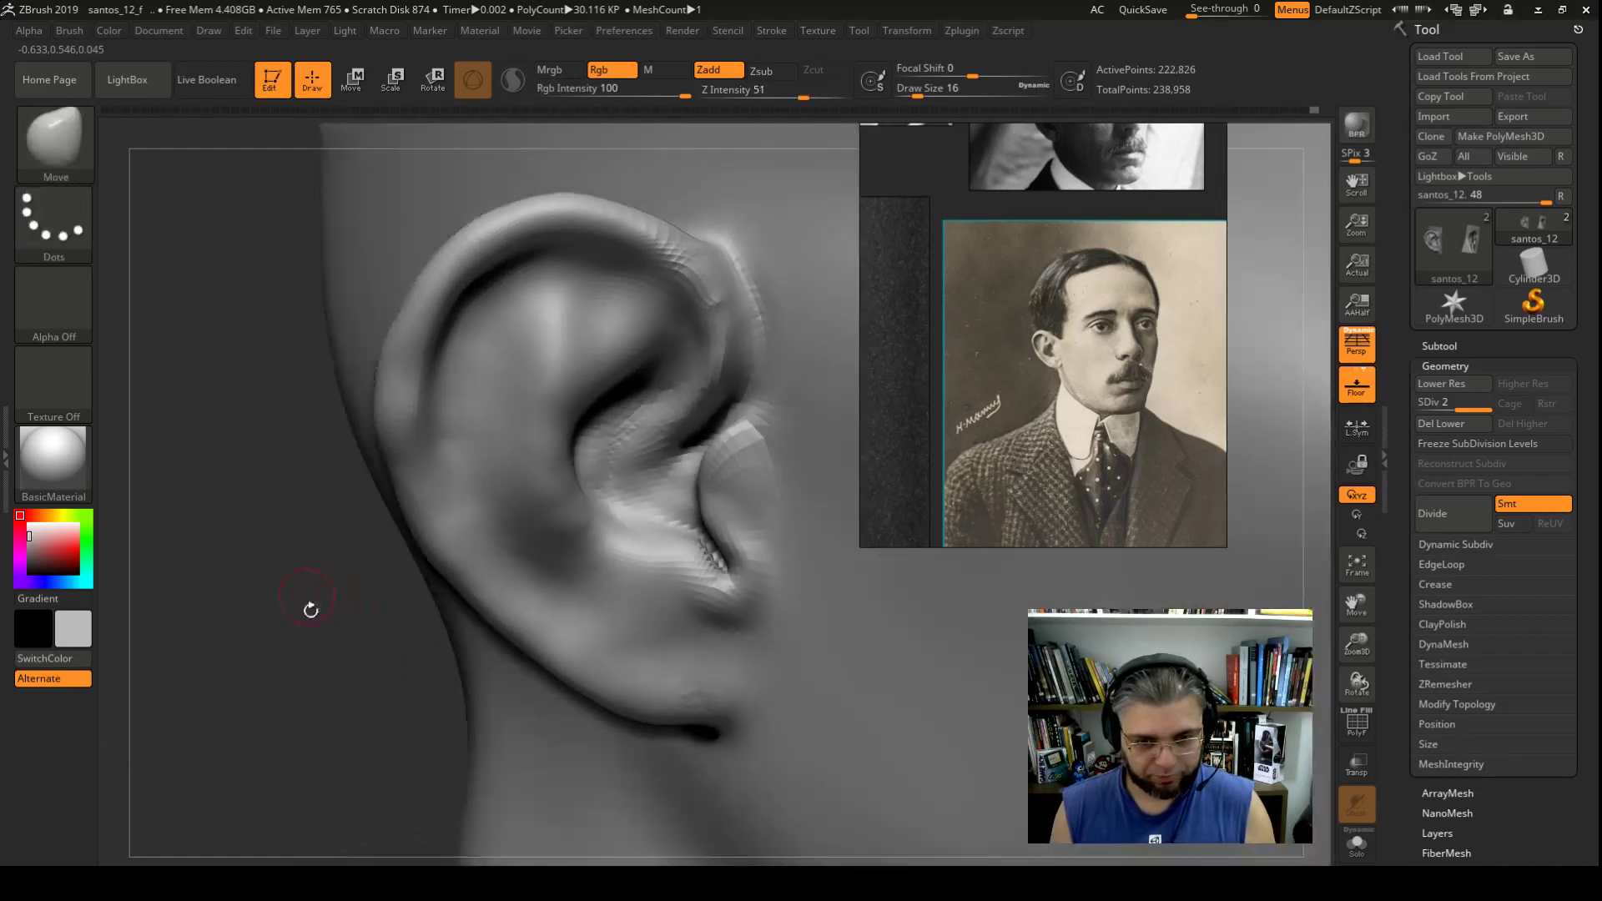
pyautogui.moveTo(312, 608)
pyautogui.mouseDown()
pyautogui.moveTo(386, 613)
pyautogui.moveTo(414, 383)
pyautogui.moveTo(391, 484)
pyautogui.mouseUp()
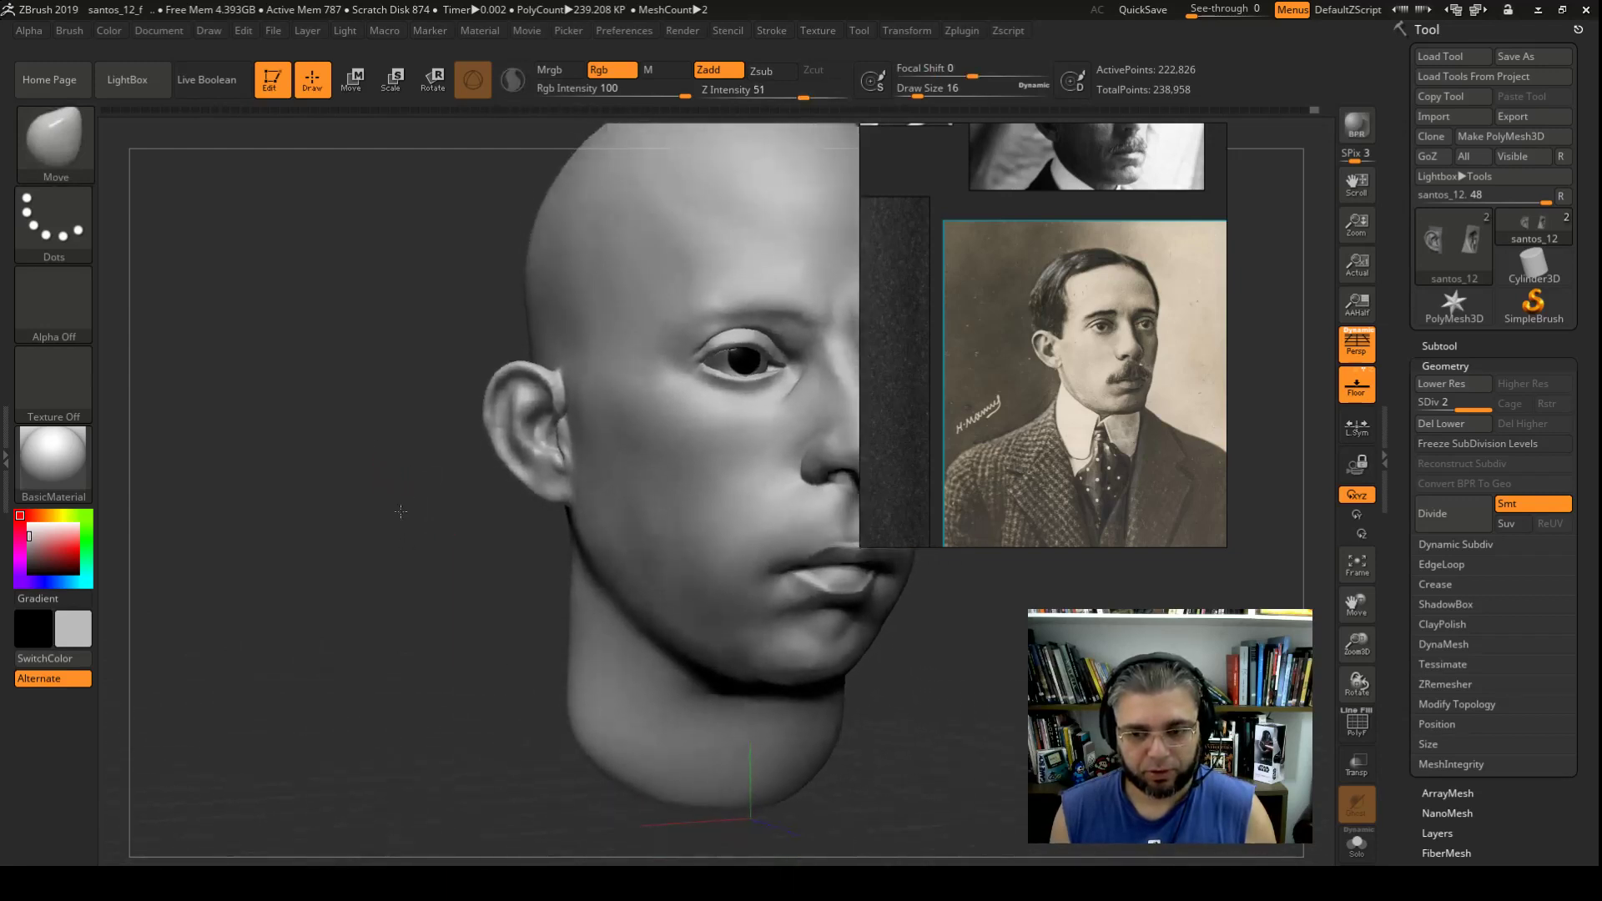
pyautogui.moveTo(391, 484)
pyautogui.mouseDown()
pyautogui.moveTo(411, 493)
pyautogui.moveTo(368, 484)
pyautogui.moveTo(434, 719)
pyautogui.moveTo(515, 727)
pyautogui.mouseUp()
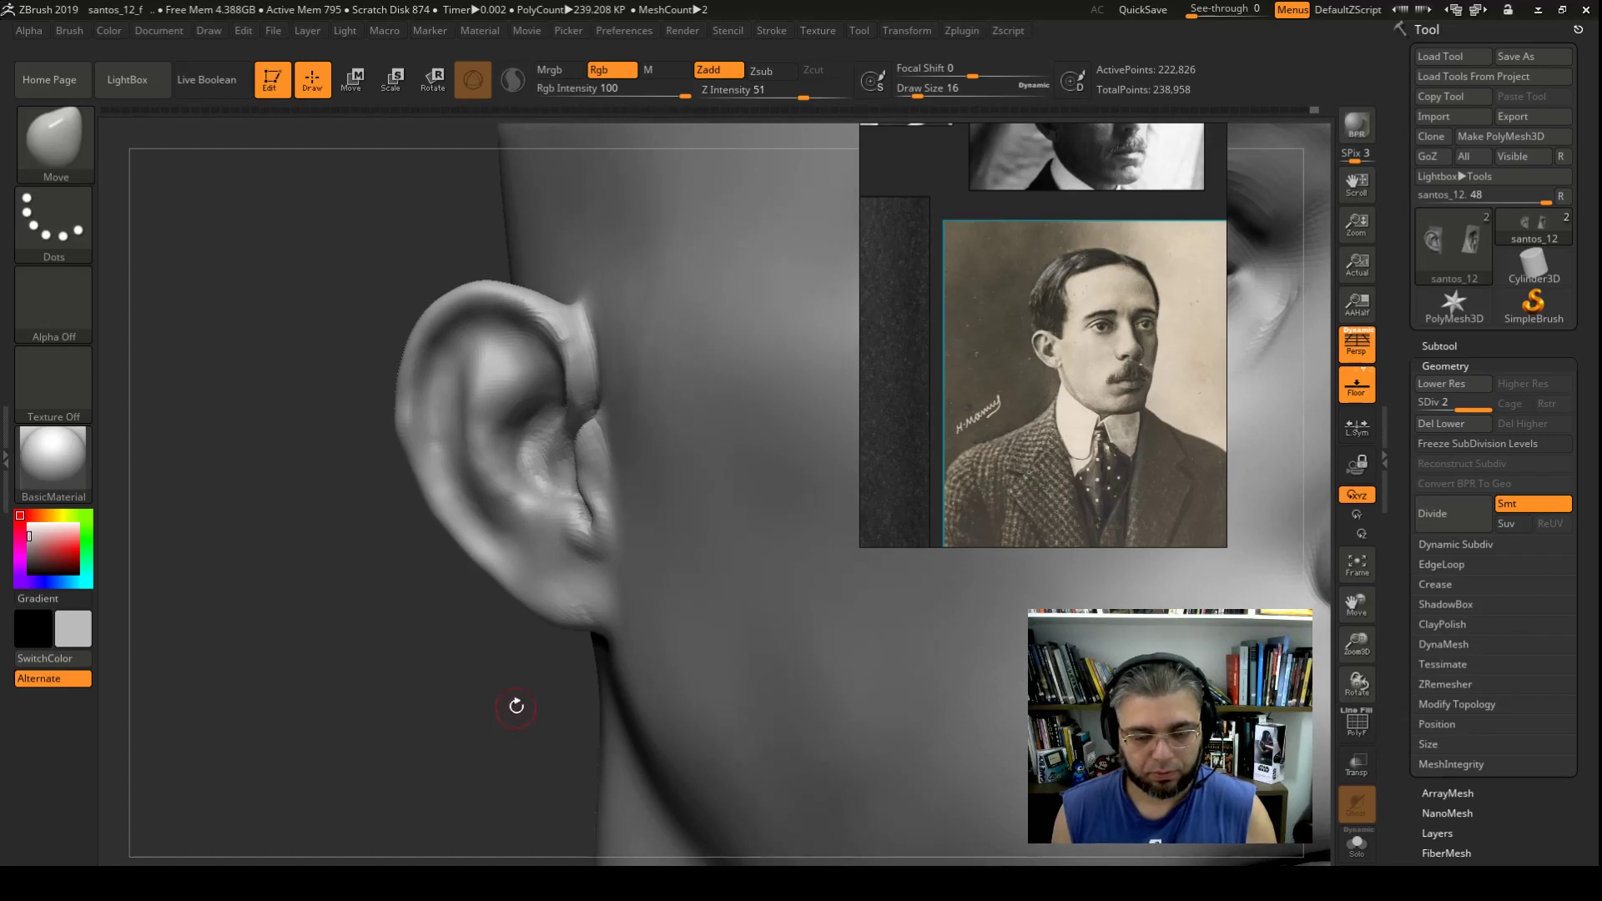
# Step: Enable Local orbiting, zoom the reference onto the ear, and set brush size 35
pyautogui.click(1356, 464)
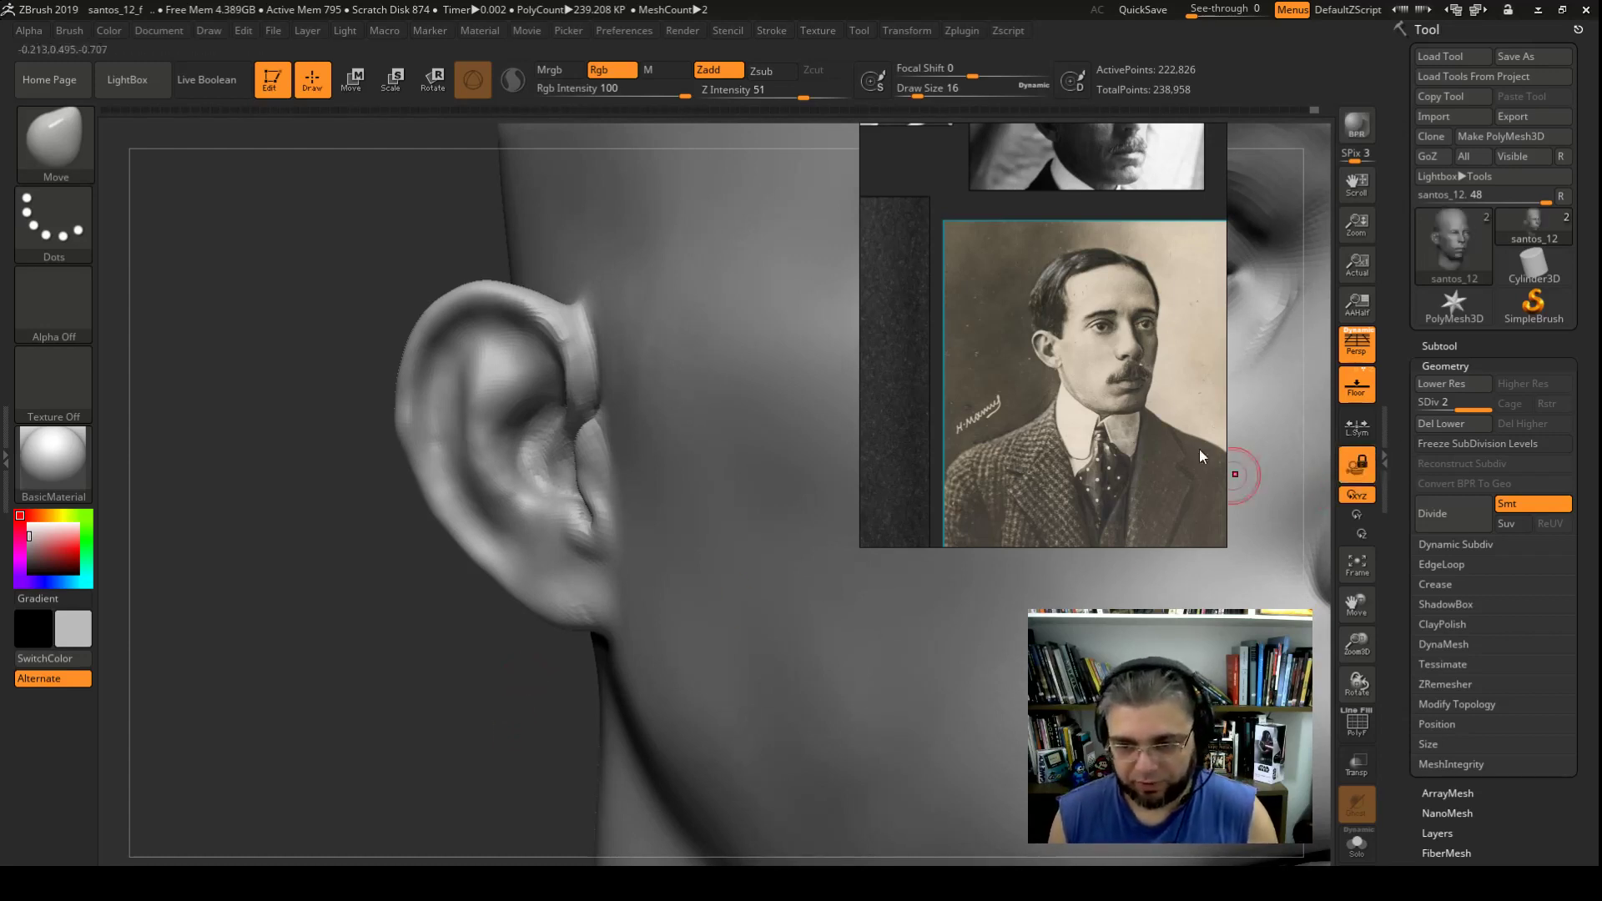
pyautogui.scroll(3, 1135, 348)
pyautogui.scroll(3, 1121, 379)
pyautogui.scroll(2, 1180, 407)
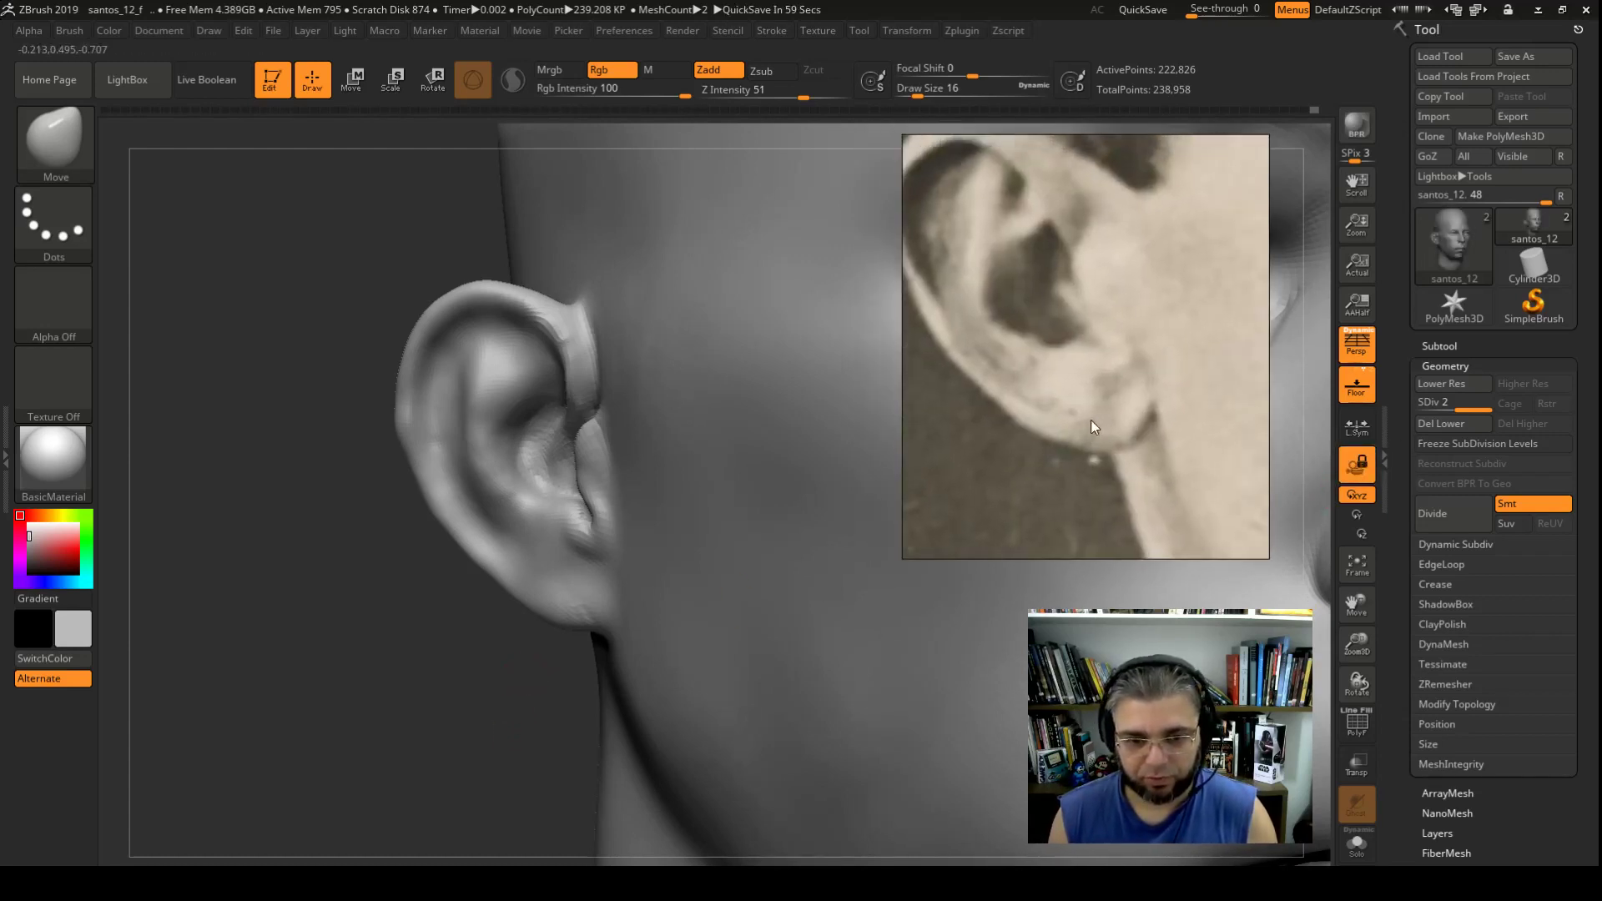
pyautogui.press('space')
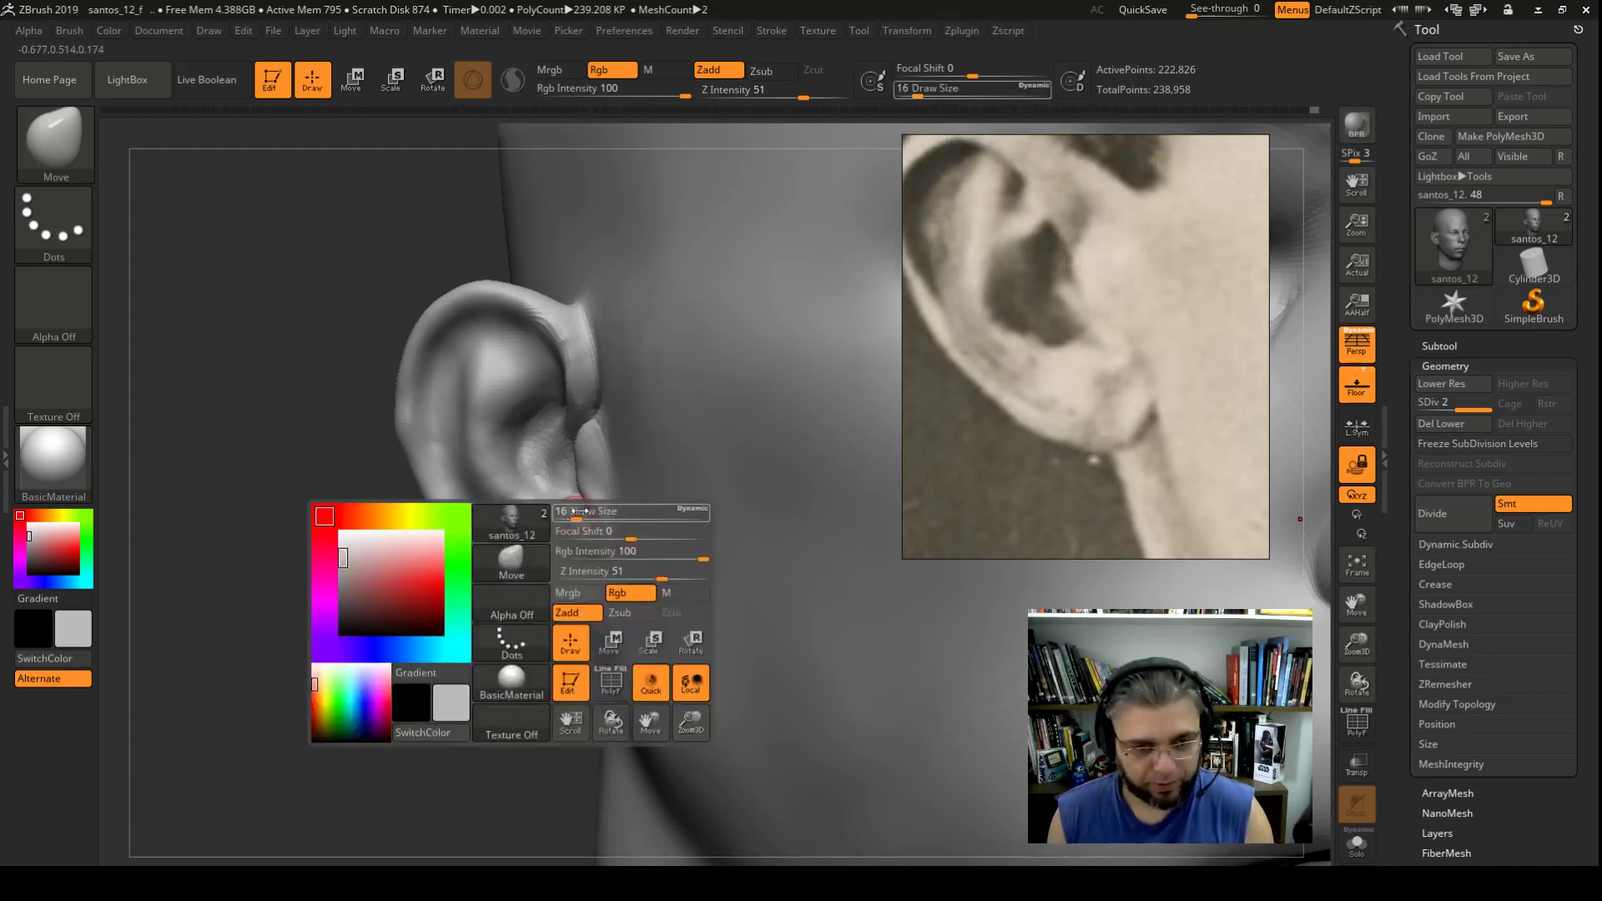
pyautogui.moveTo(578, 519)
pyautogui.mouseDown()
pyautogui.moveTo(592, 526)
pyautogui.moveTo(569, 523)
pyautogui.mouseUp()
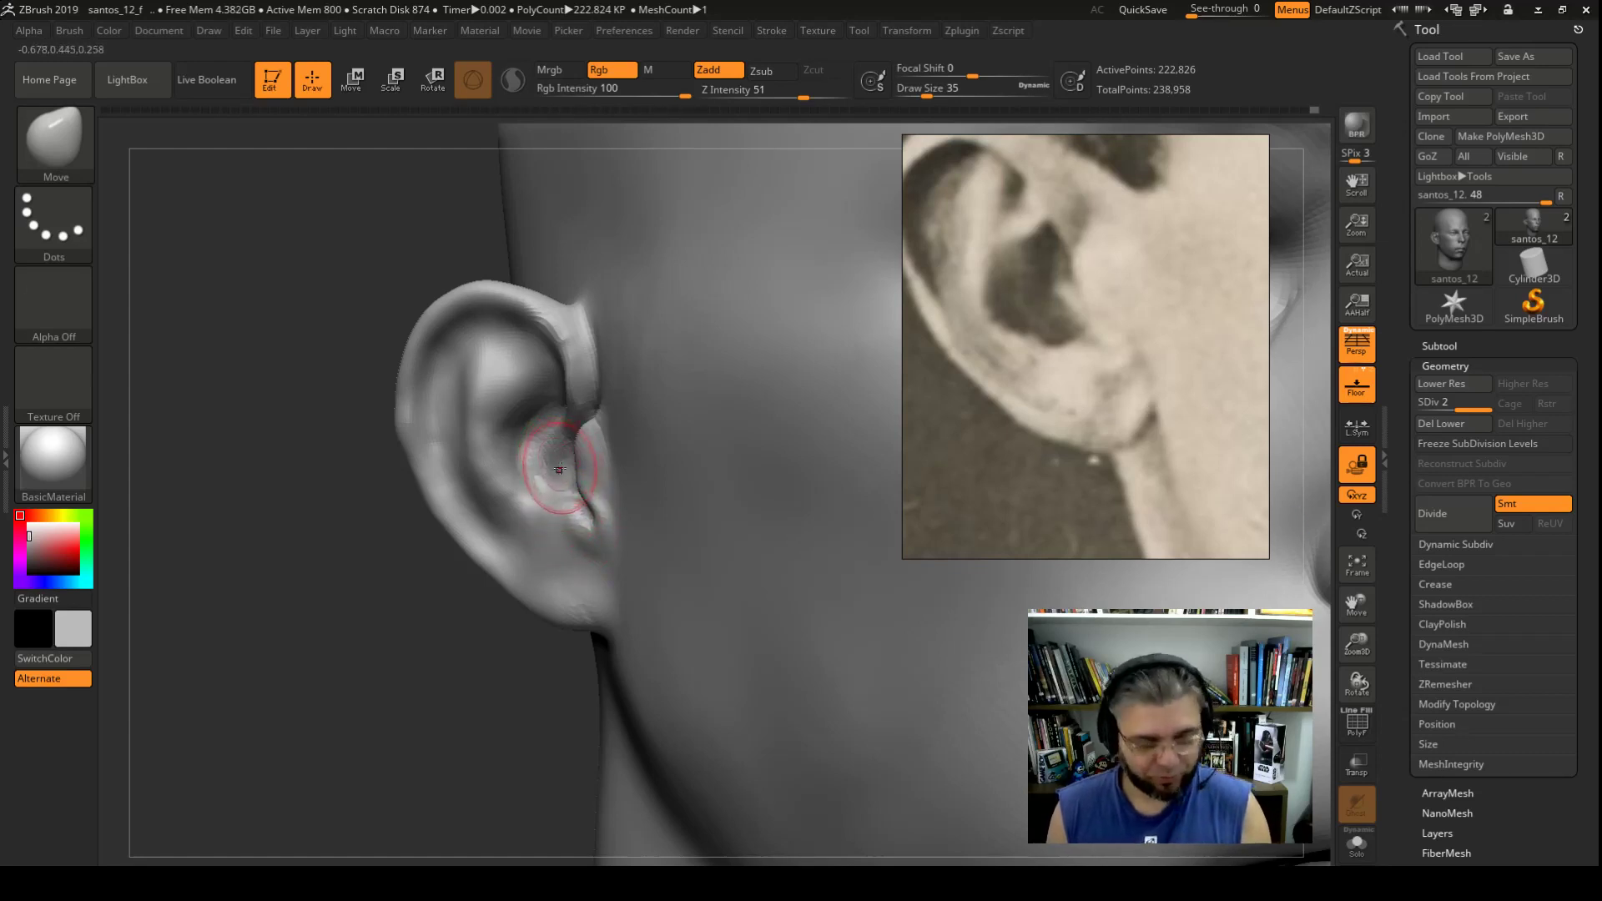
# Step: Sculpt and smooth the concha with the Standard brush at size 20
pyautogui.press('b')
pyautogui.press('s')
pyautogui.press('t')
pyautogui.press('space')
pyautogui.moveTo(550, 458); pyautogui.dragTo(554, 459)
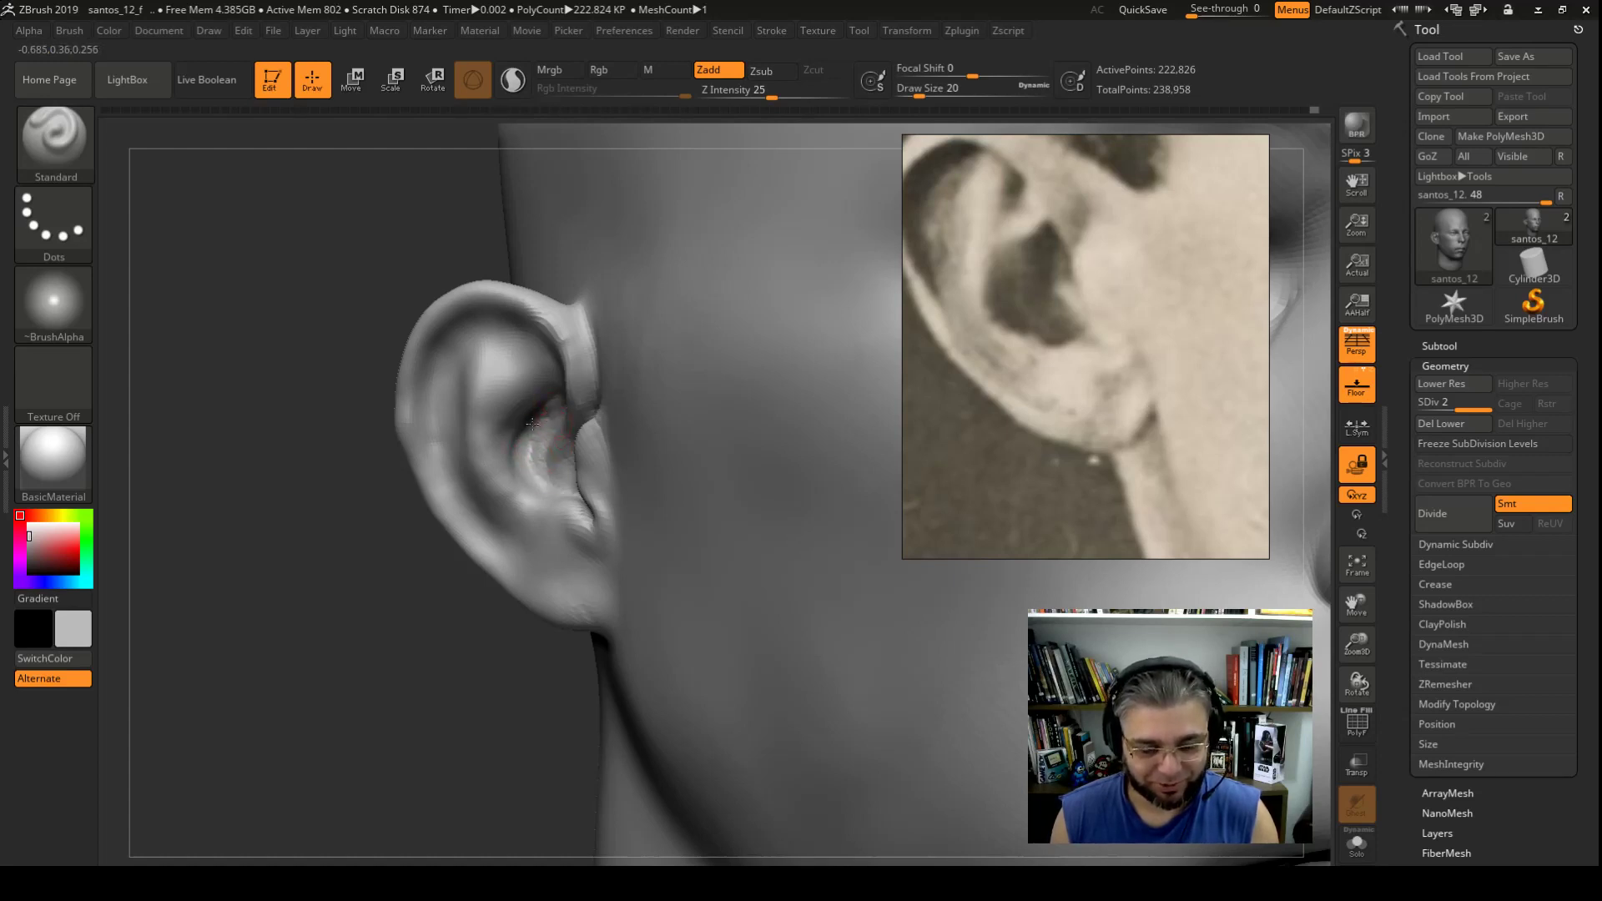
pyautogui.moveTo(518, 454); pyautogui.dragTo(525, 464)
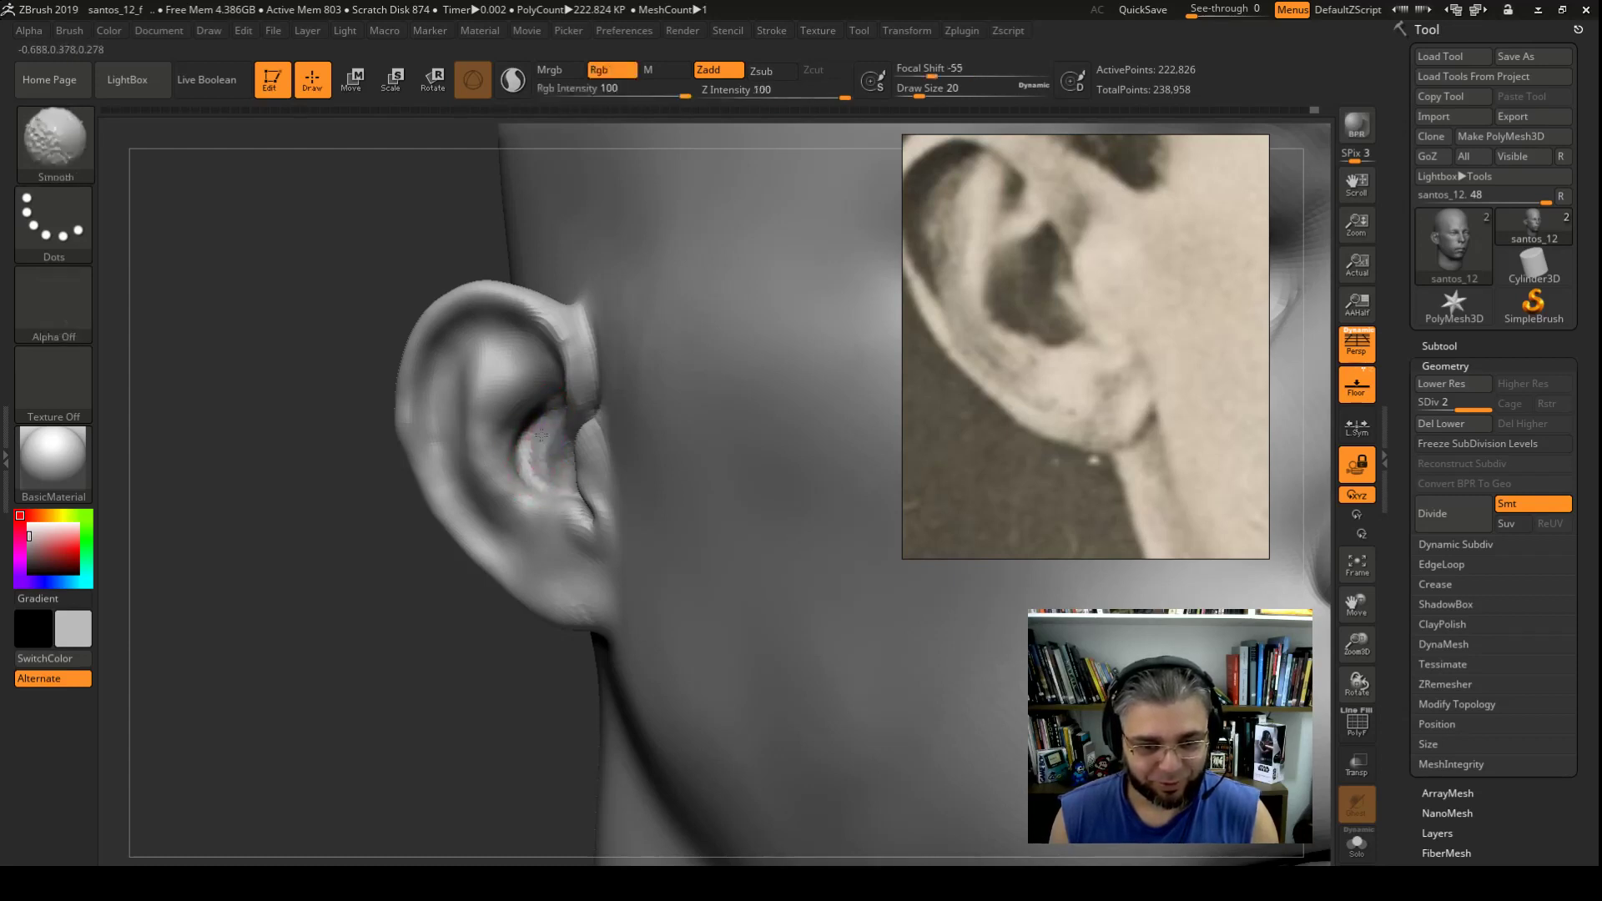
pyautogui.moveTo(540, 485); pyautogui.dragTo(561, 413)
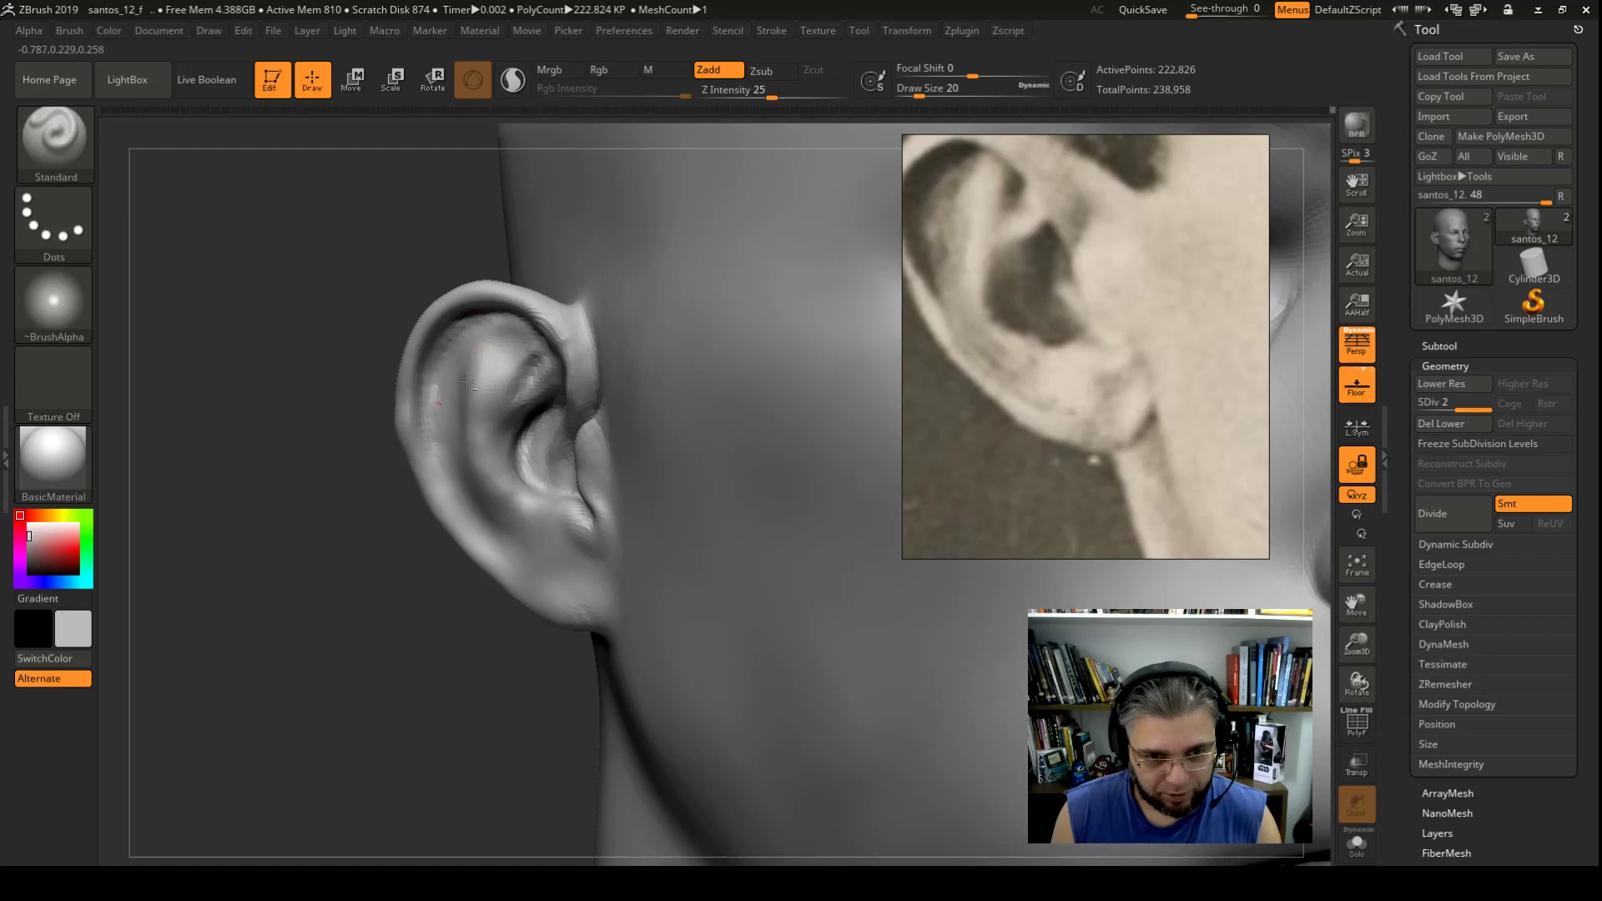
# Step: Drop to subdivision level 1 and build up the upper ear rim
pyautogui.hotkey('shift', 'd')
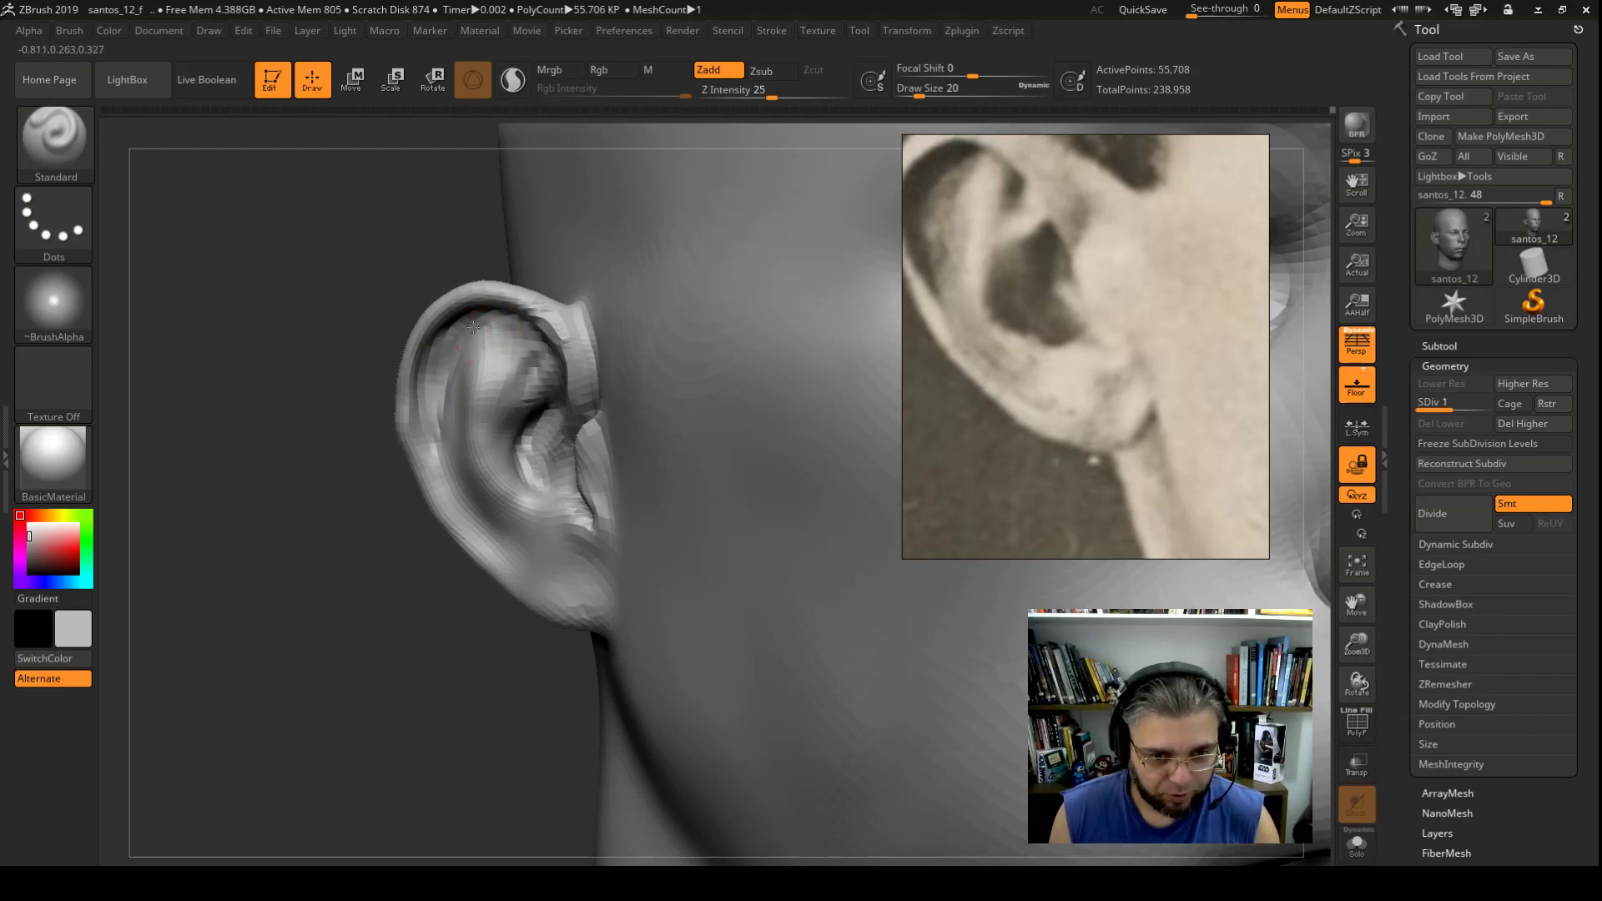
pyautogui.moveTo(494, 327)
pyautogui.mouseDown()
pyautogui.moveTo(460, 313)
pyautogui.moveTo(426, 372)
pyautogui.mouseUp()
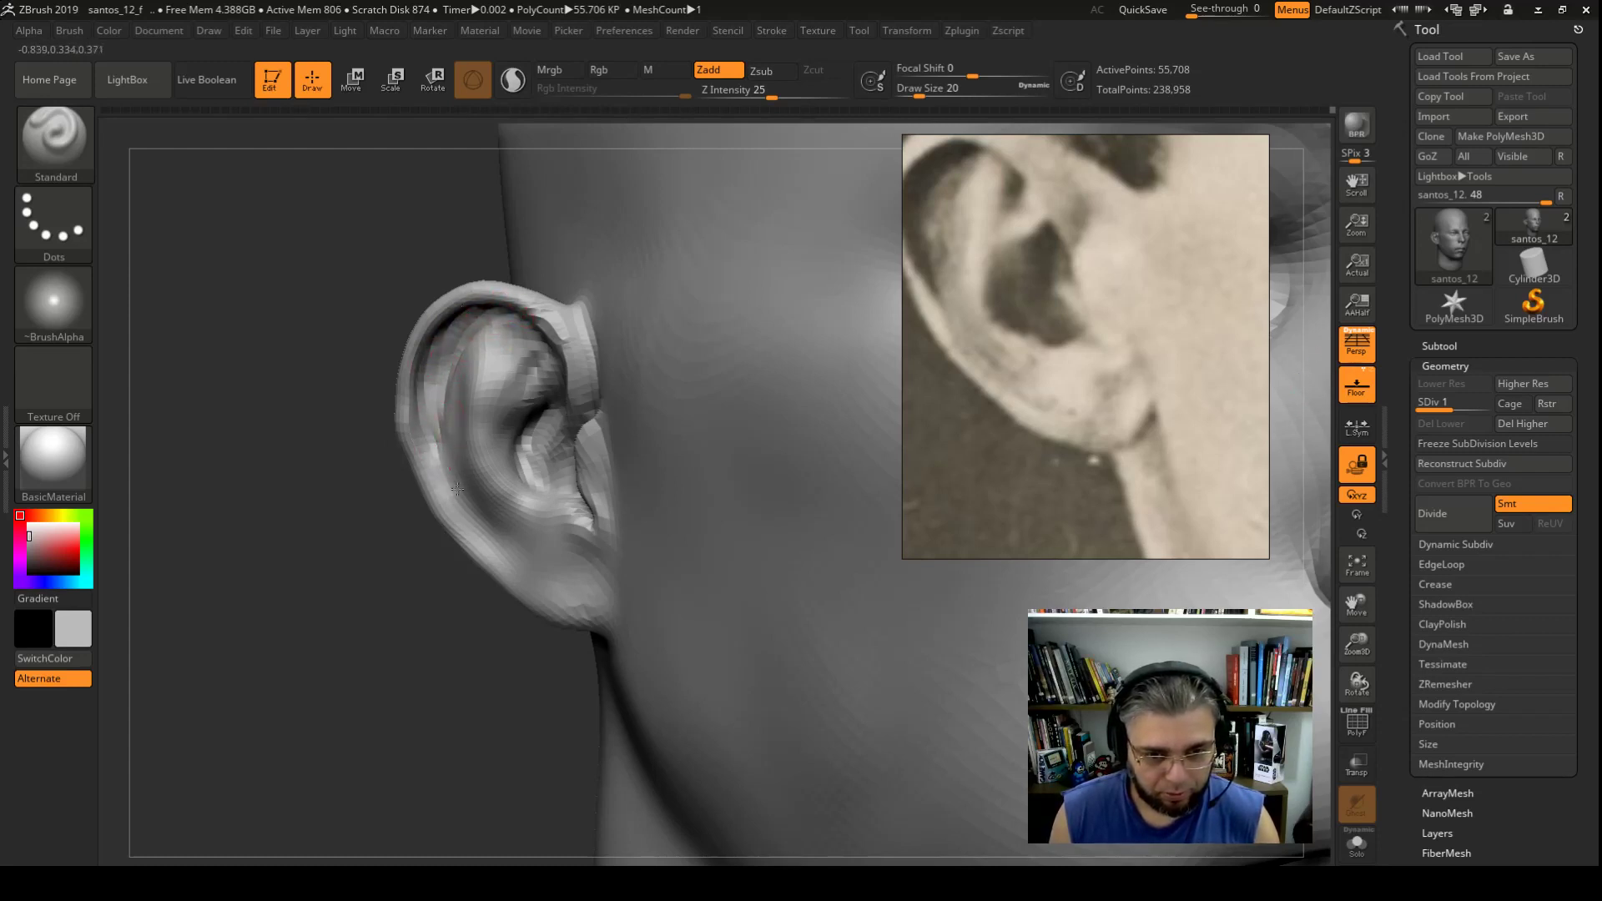
pyautogui.moveTo(457, 488); pyautogui.dragTo(498, 502)
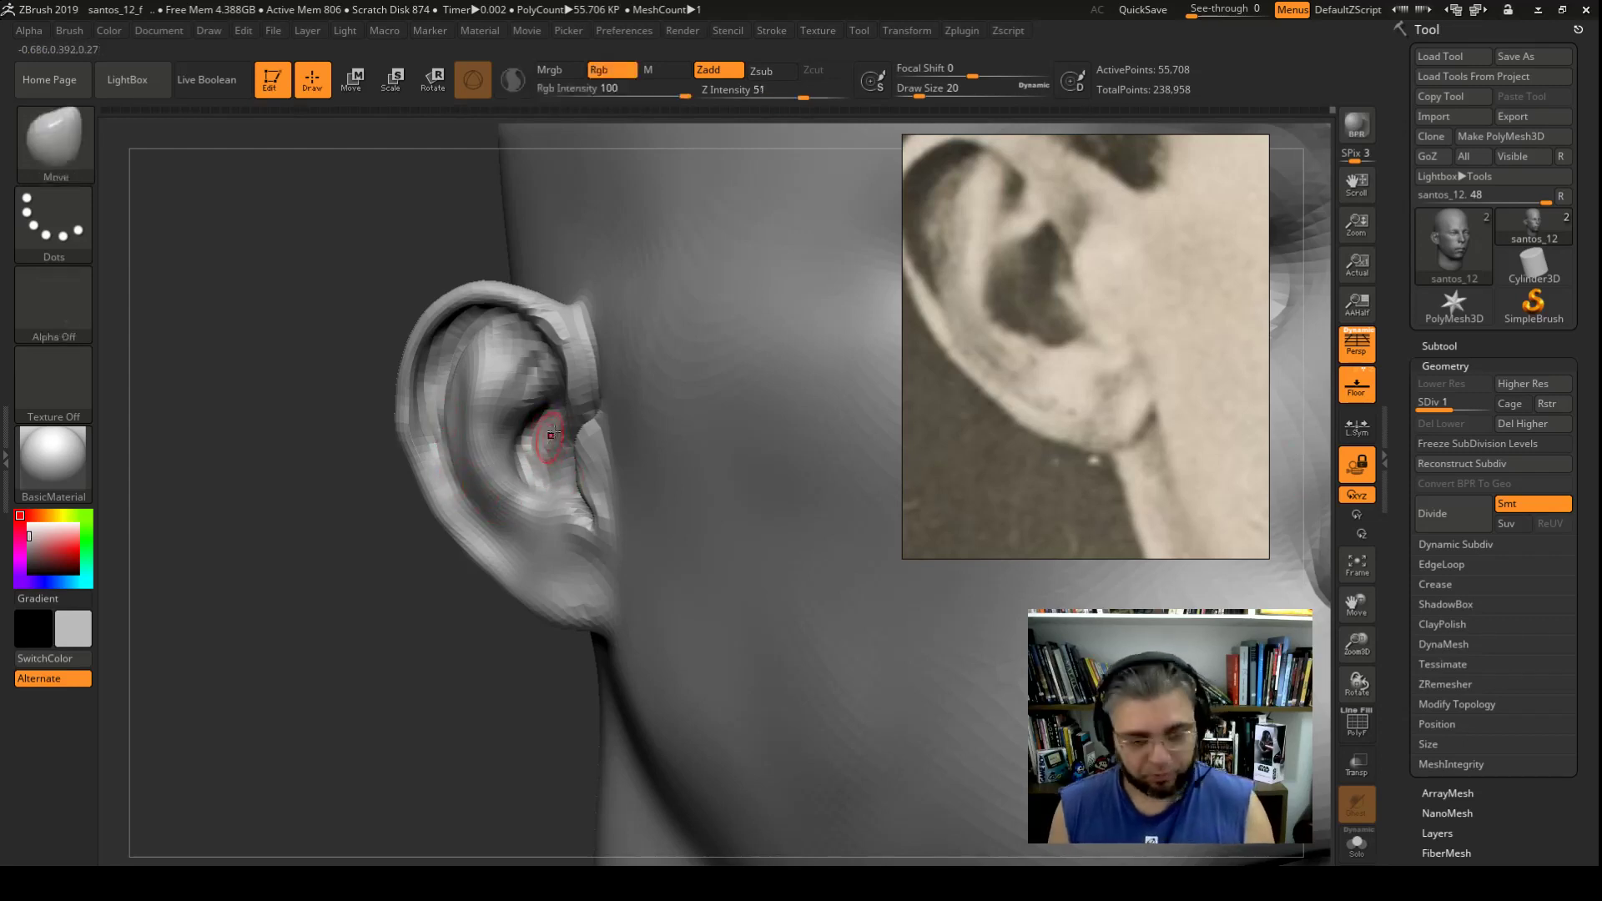
# Step: Pull the concha and antihelix into shape with the Move brush at size 41
pyautogui.press('b')
pyautogui.press('m')
pyautogui.press('v')
pyautogui.press('space')
pyautogui.moveTo(547, 410); pyautogui.dragTo(562, 409)
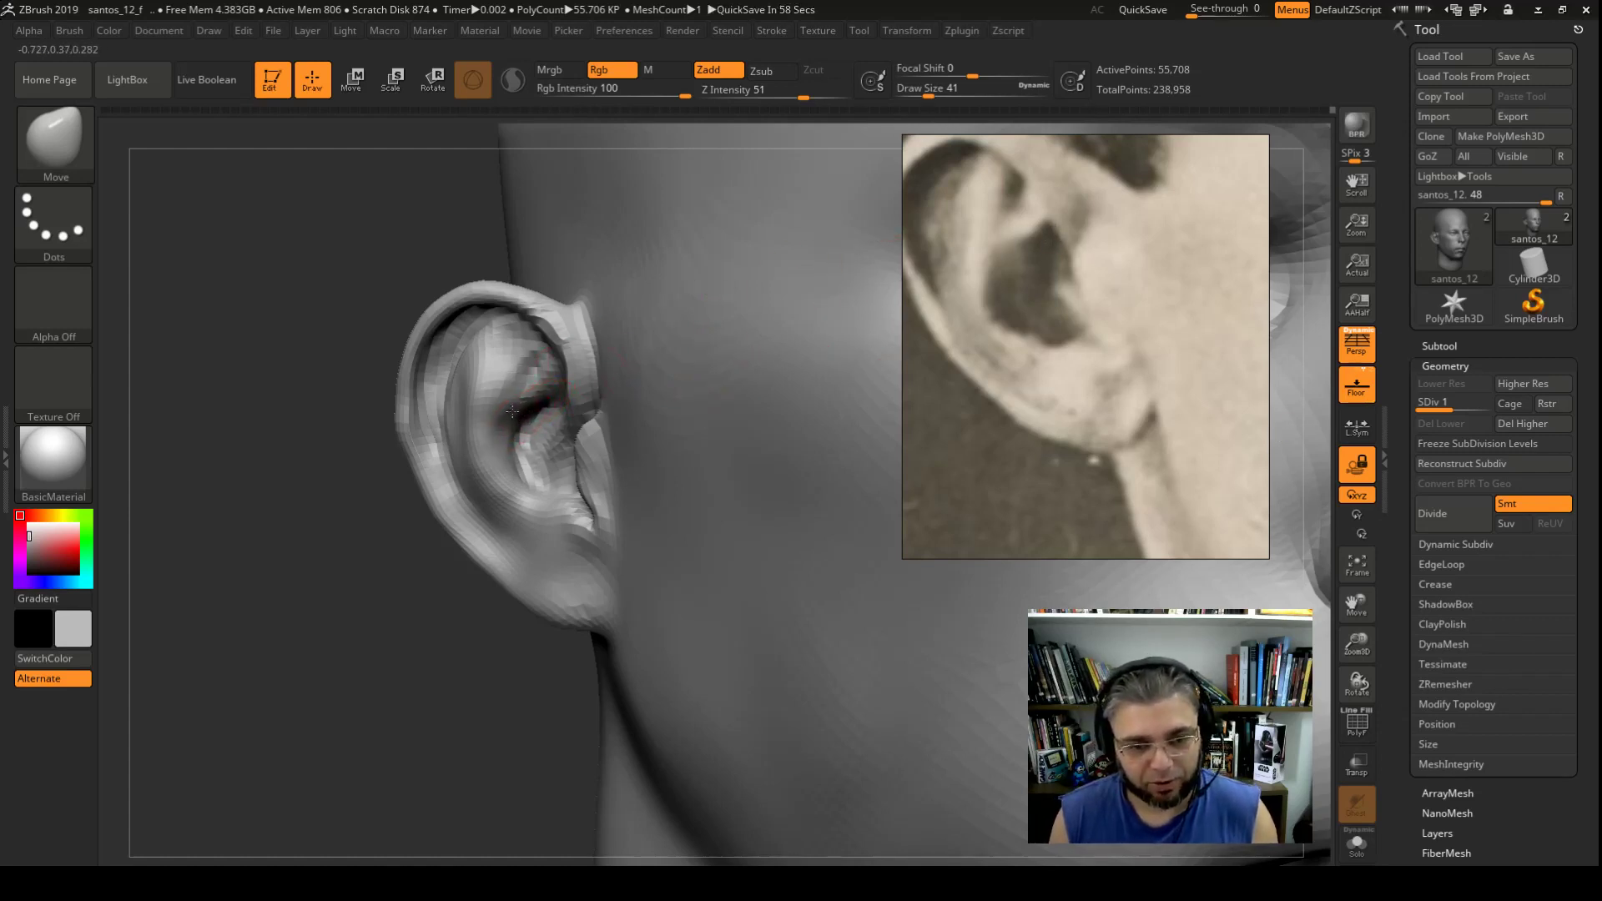
pyautogui.moveTo(553, 388); pyautogui.dragTo(558, 370)
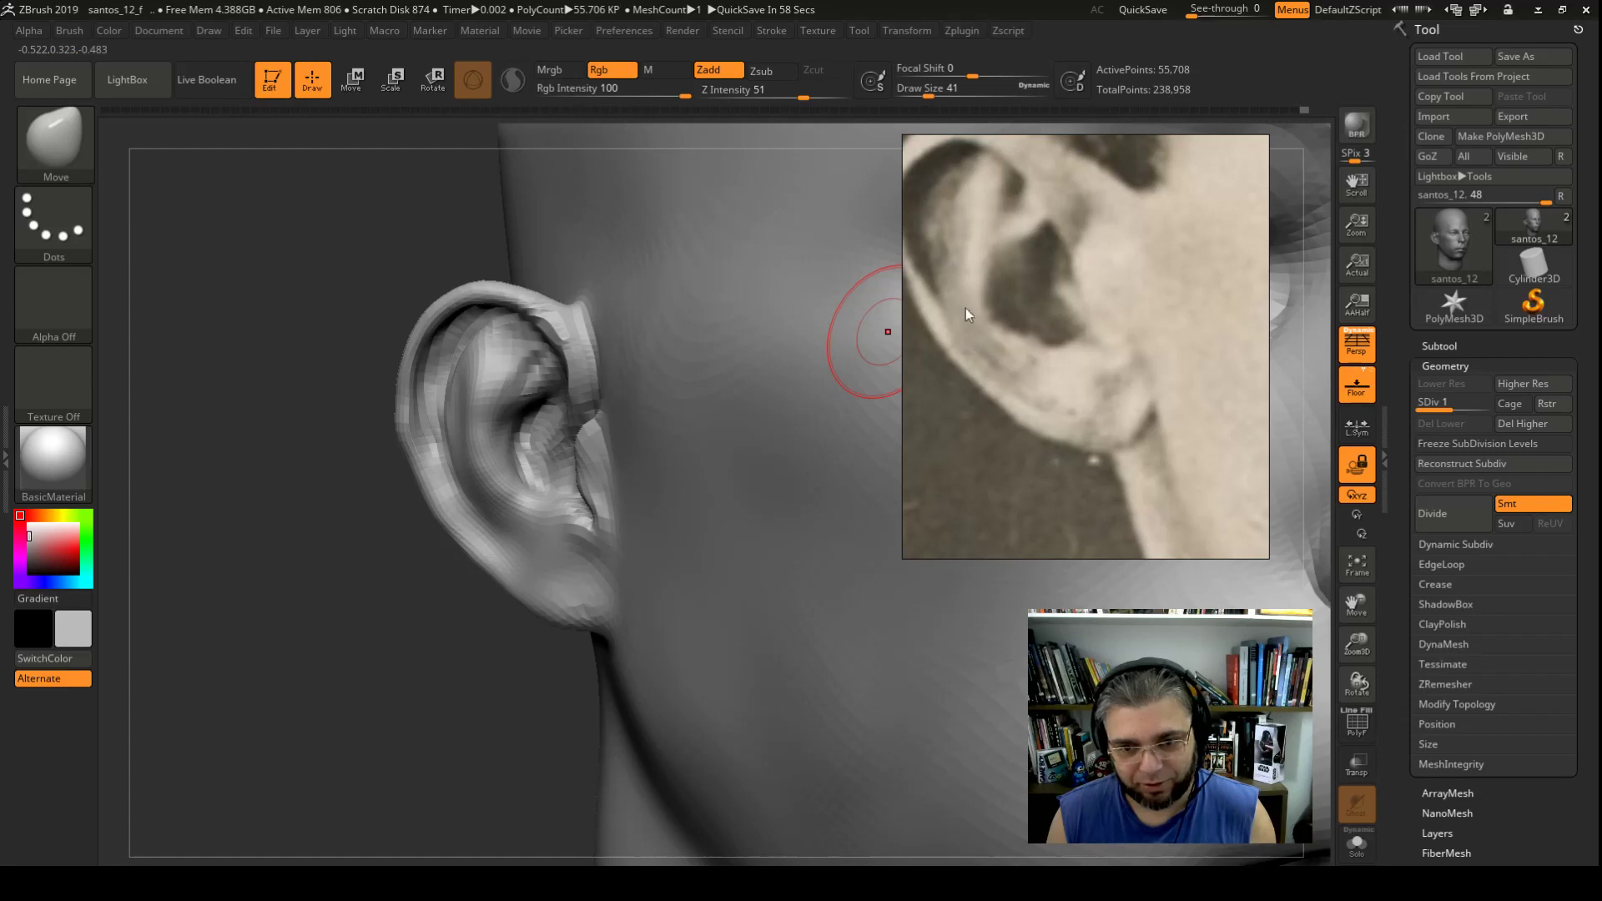
pyautogui.moveTo(510, 443)
pyautogui.mouseDown()
pyautogui.moveTo(501, 429)
pyautogui.moveTo(502, 469)
pyautogui.mouseUp()
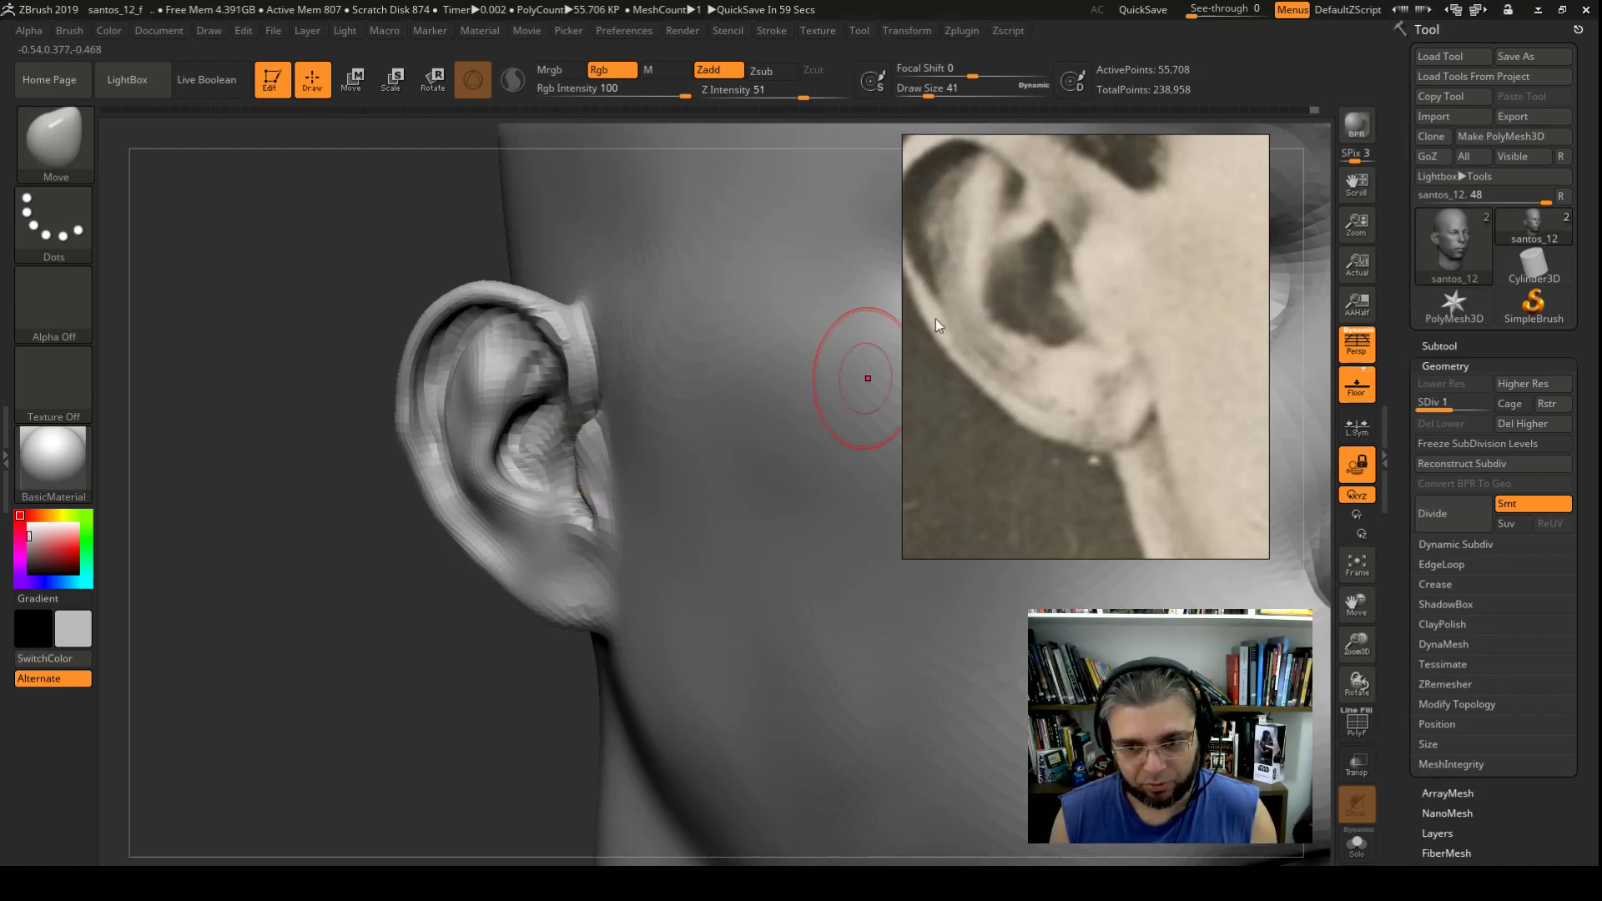
pyautogui.moveTo(504, 468); pyautogui.dragTo(521, 496)
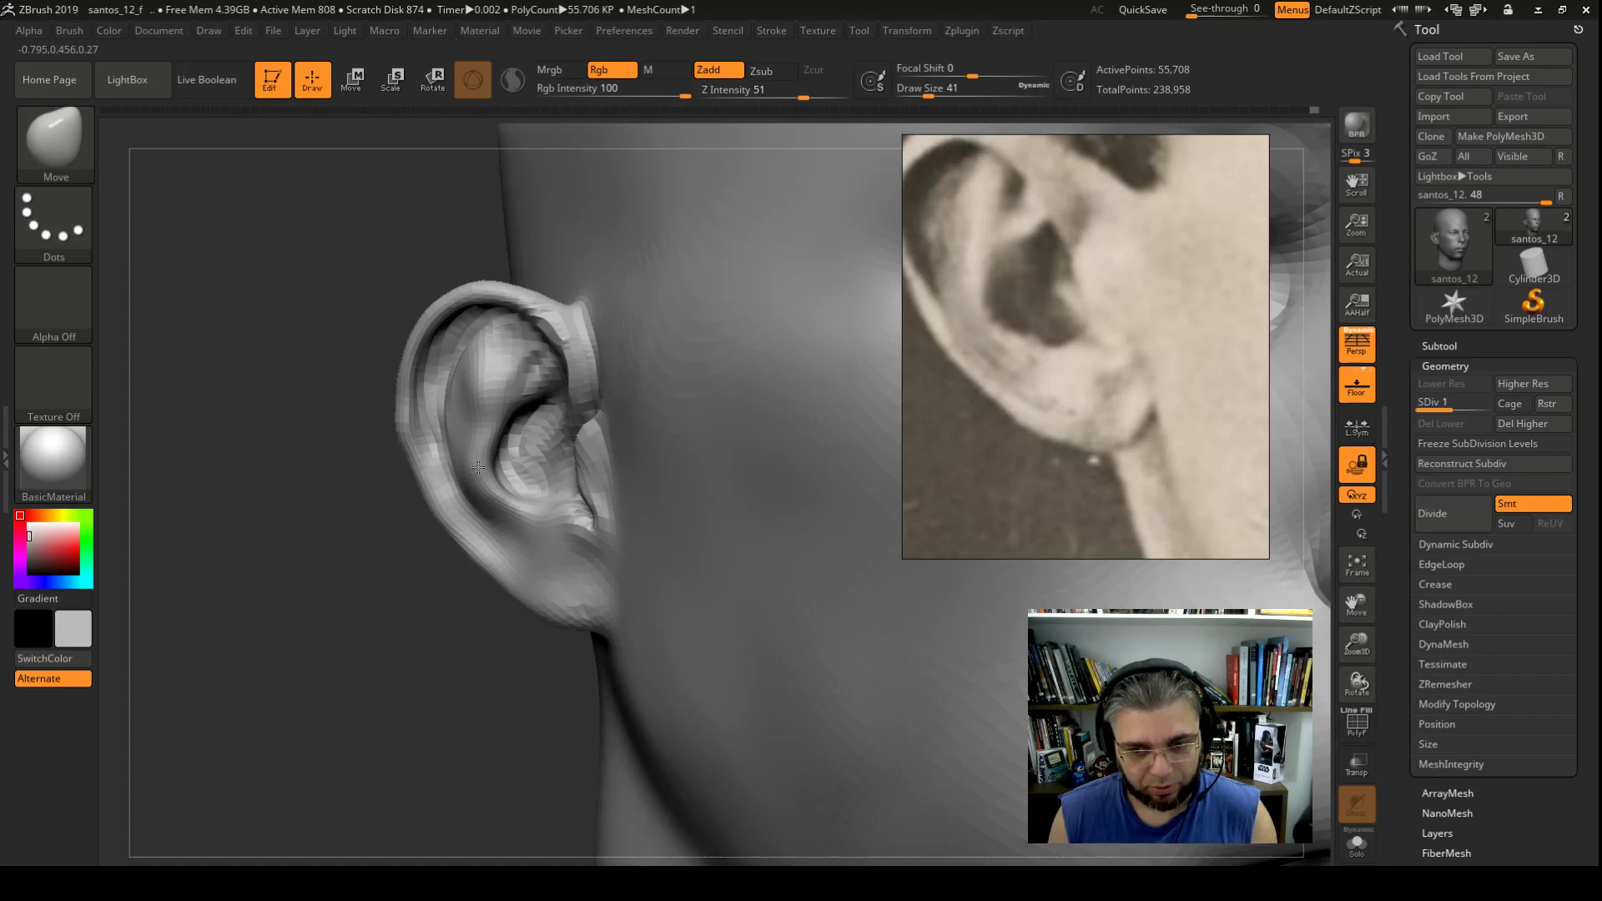
# Step: Smooth the inner ear surface with brush sizes 17 and 27
pyautogui.press('space')
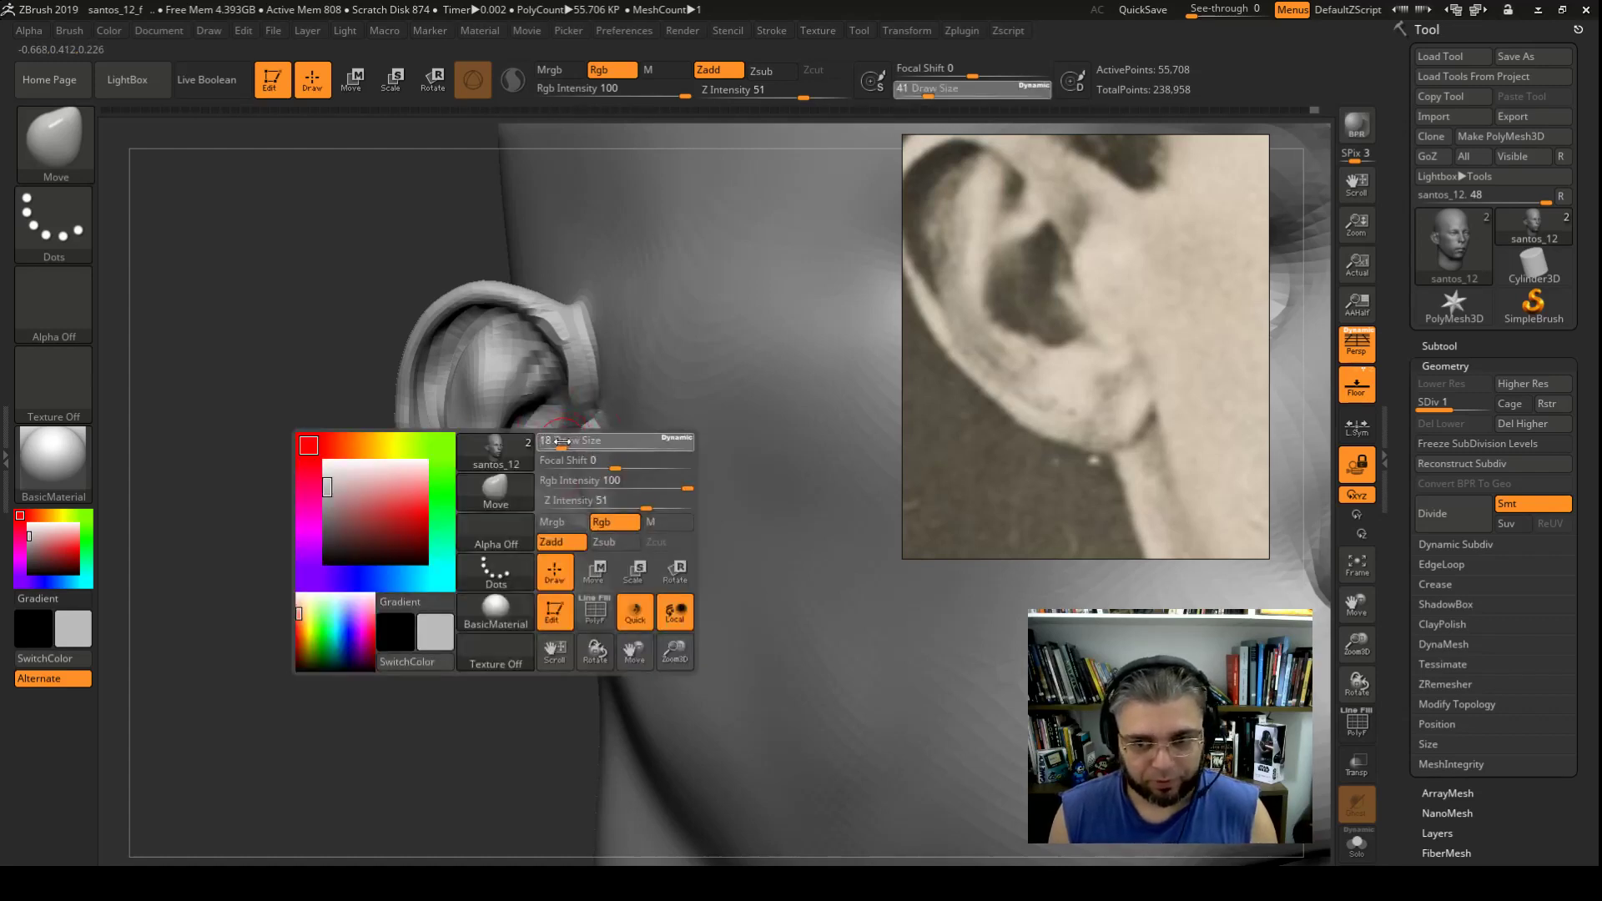
pyautogui.moveTo(561, 441); pyautogui.dragTo(557, 441)
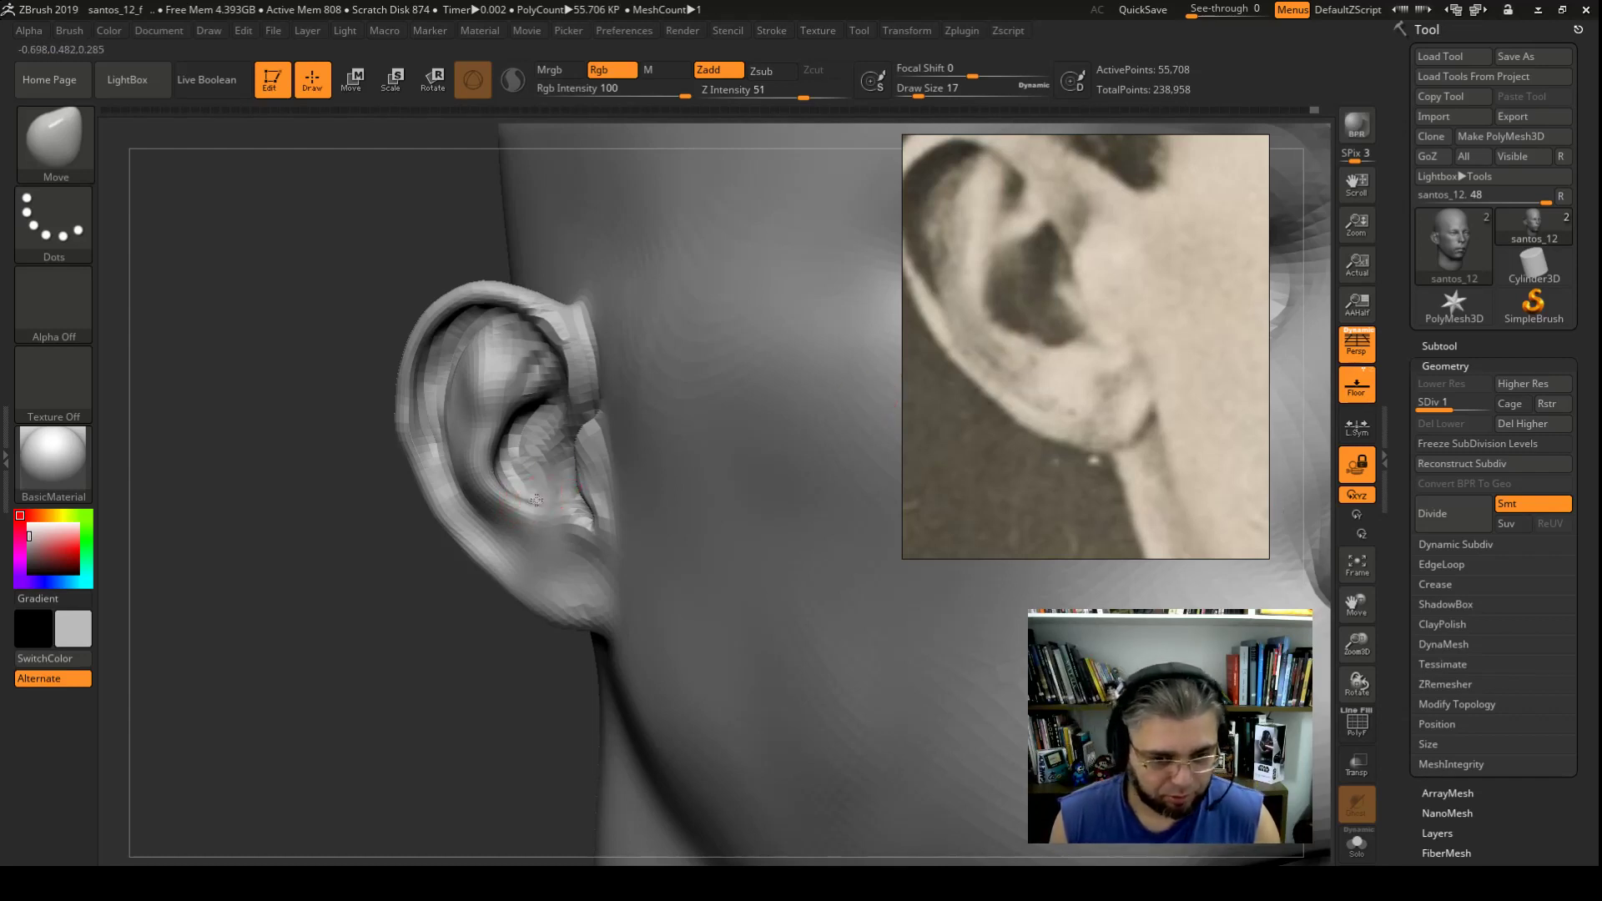
pyautogui.press('shift')
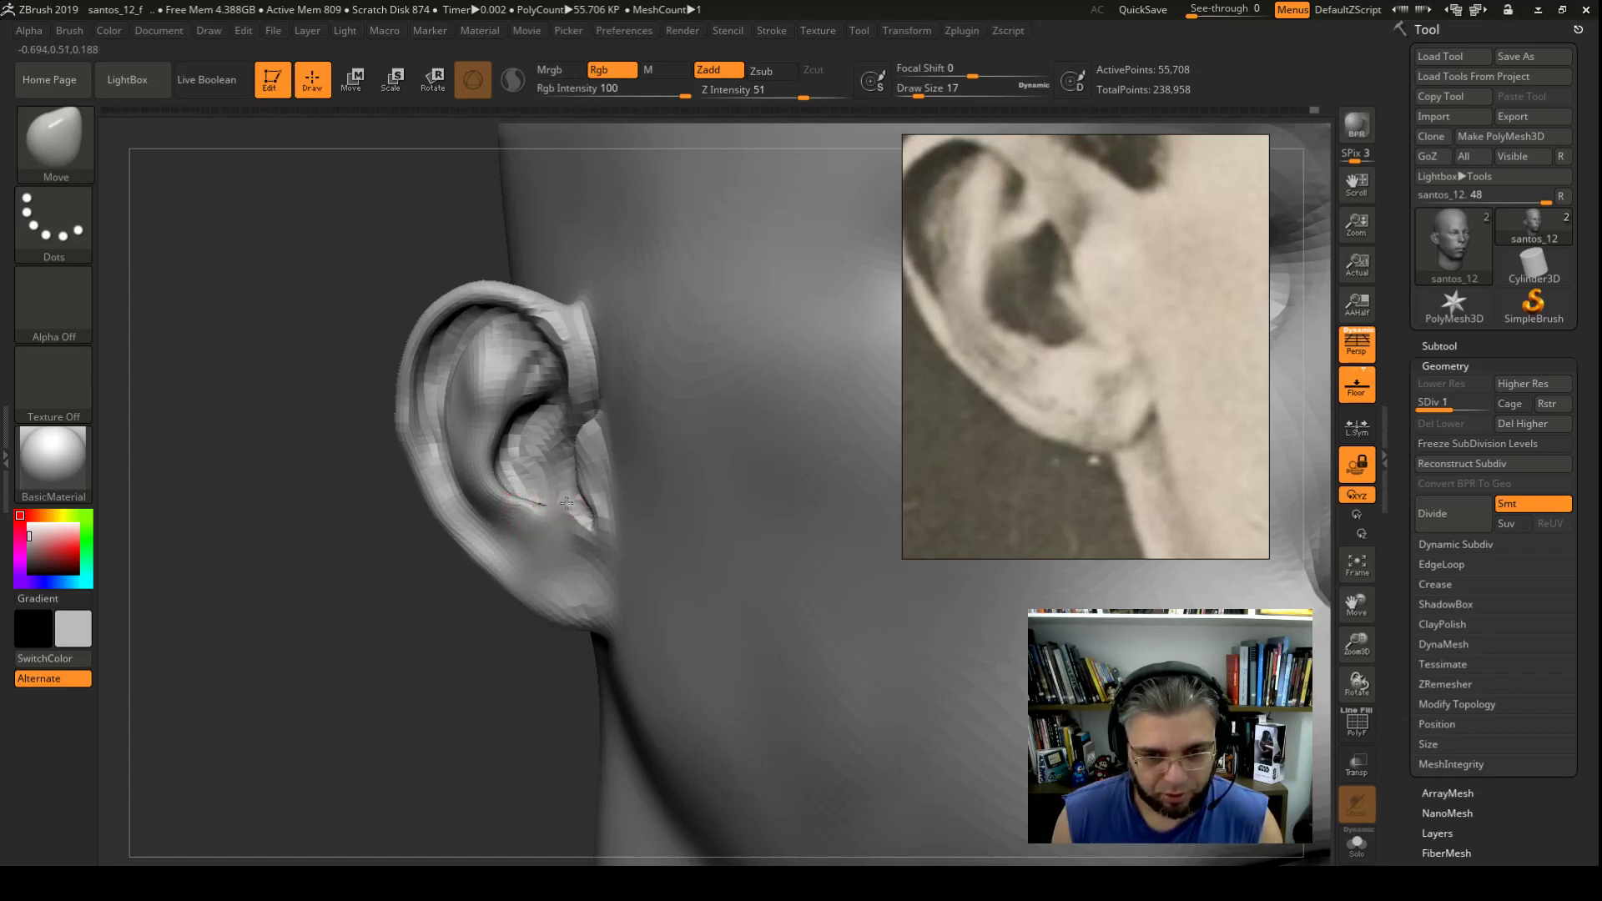
pyautogui.press('space')
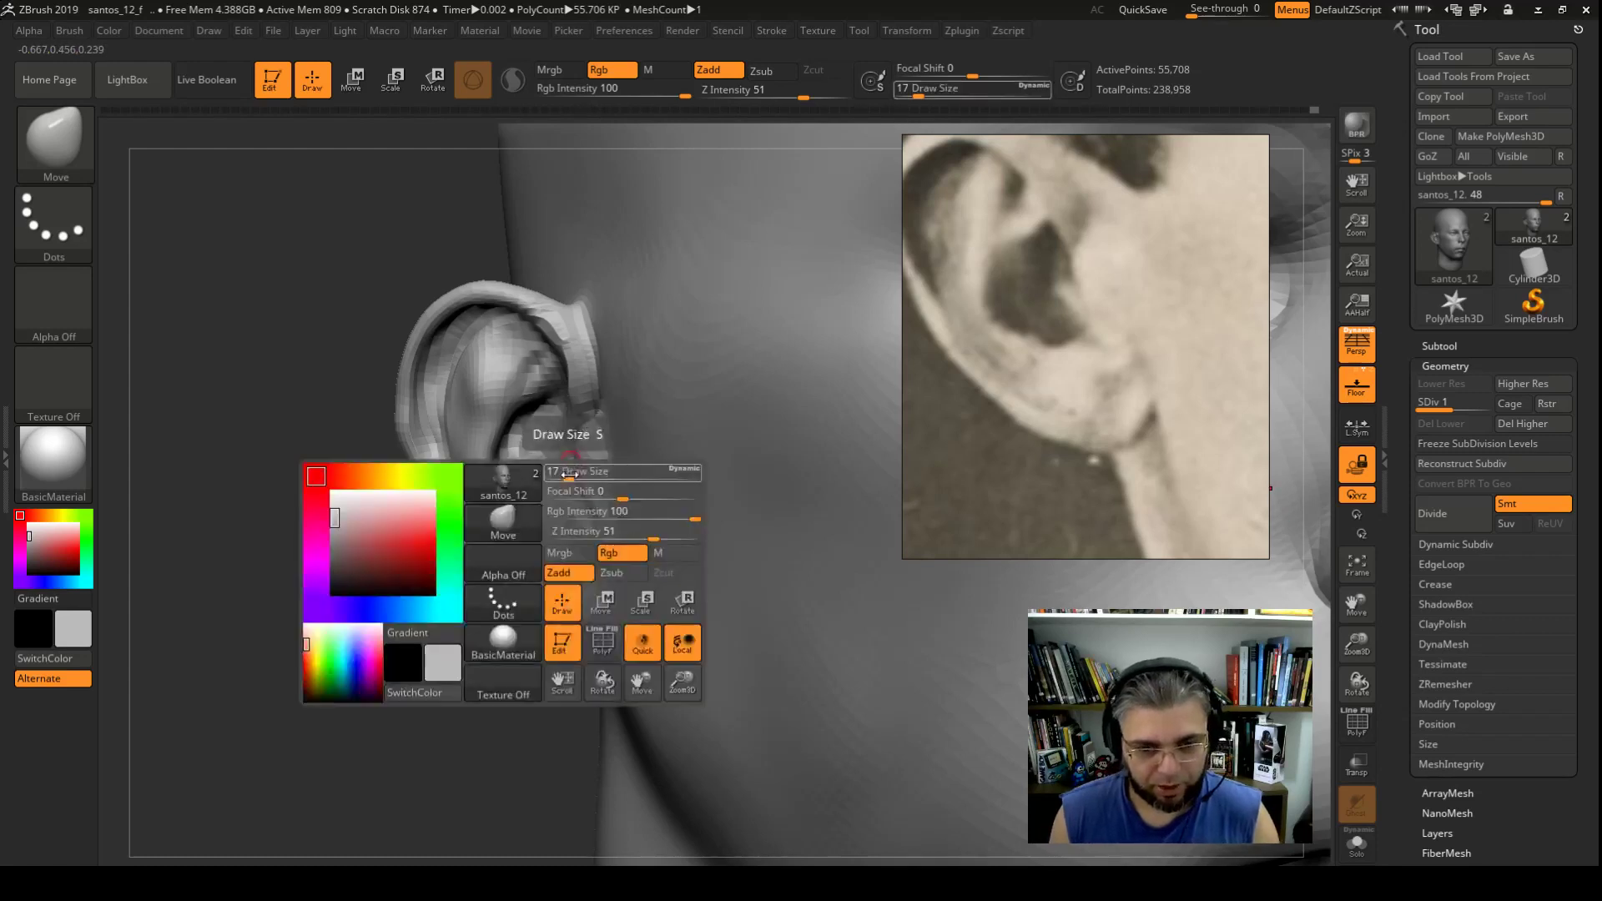
pyautogui.moveTo(550, 473); pyautogui.dragTo(576, 473)
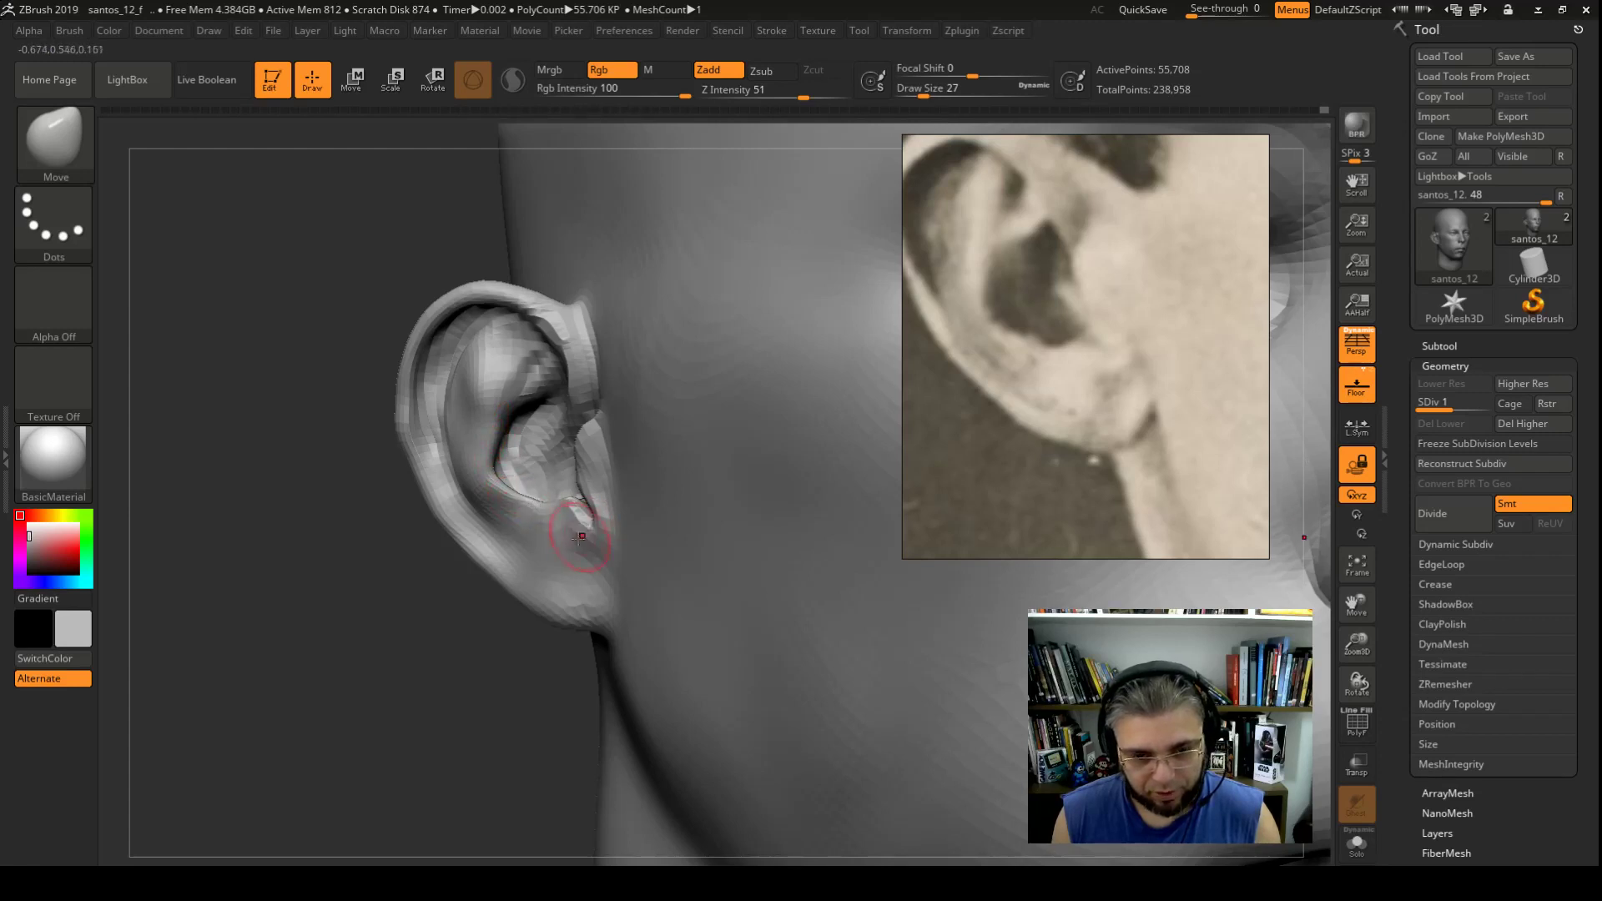
# Step: Enlarge the Move brush and pull the earlobe tighter against the head
pyautogui.press('space')
pyautogui.moveTo(609, 472); pyautogui.dragTo(629, 472)
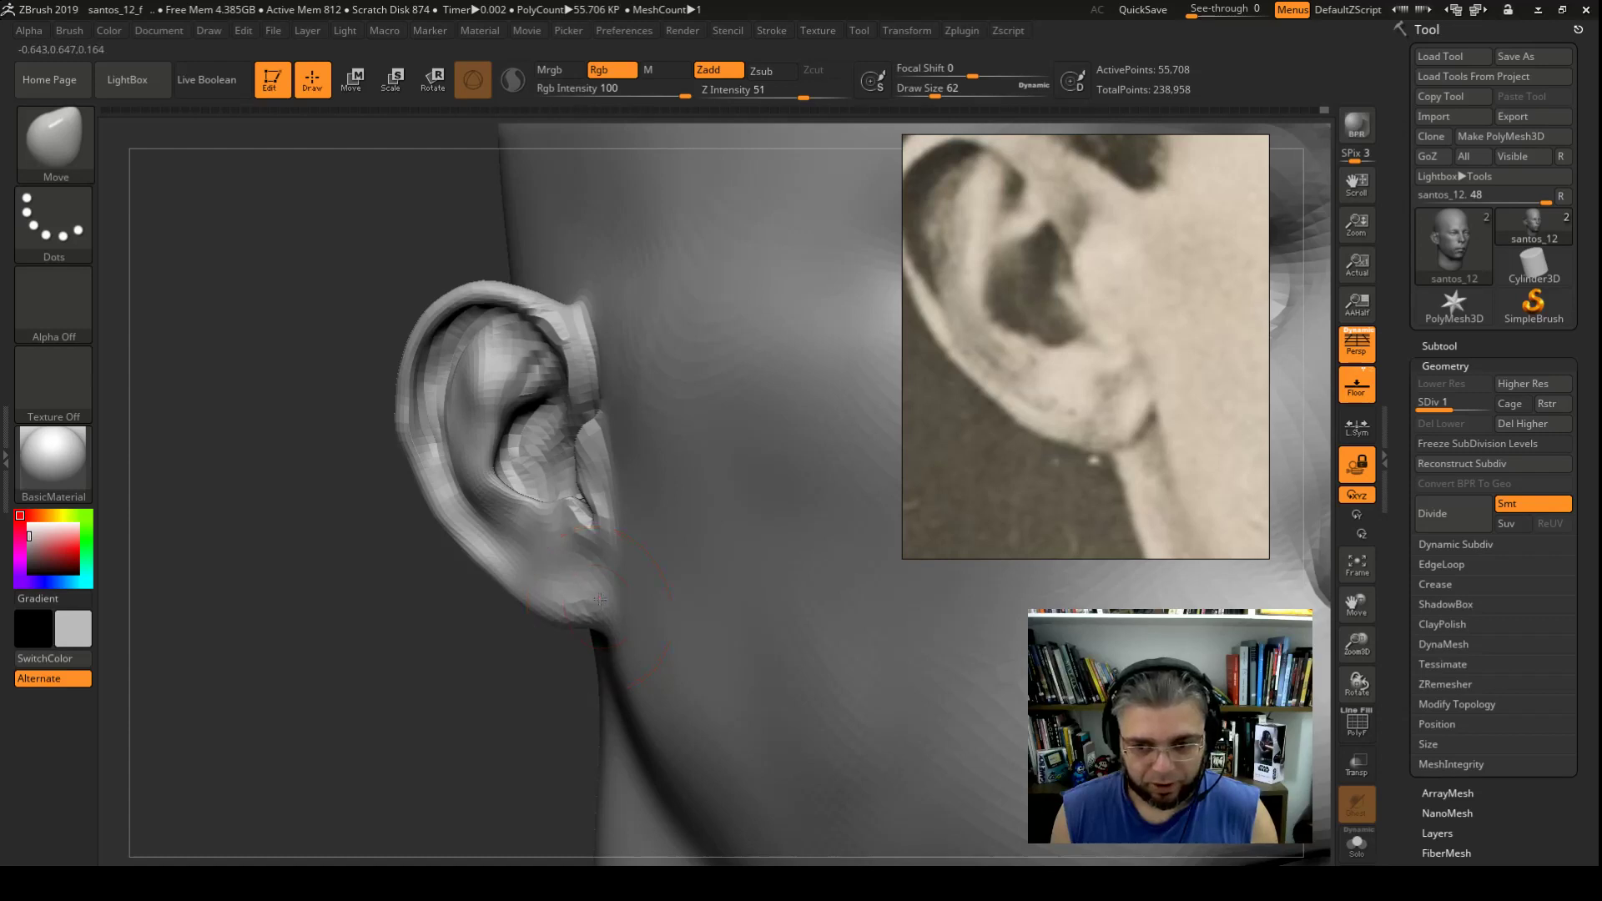
pyautogui.moveTo(601, 610)
pyautogui.mouseDown()
pyautogui.moveTo(542, 567)
pyautogui.moveTo(600, 603)
pyautogui.mouseUp()
# Step: Try Pinch and Inflate, return to Move at size 46, and zoom out the reference
pyautogui.press('b')
pyautogui.press('p')
pyautogui.press('i')
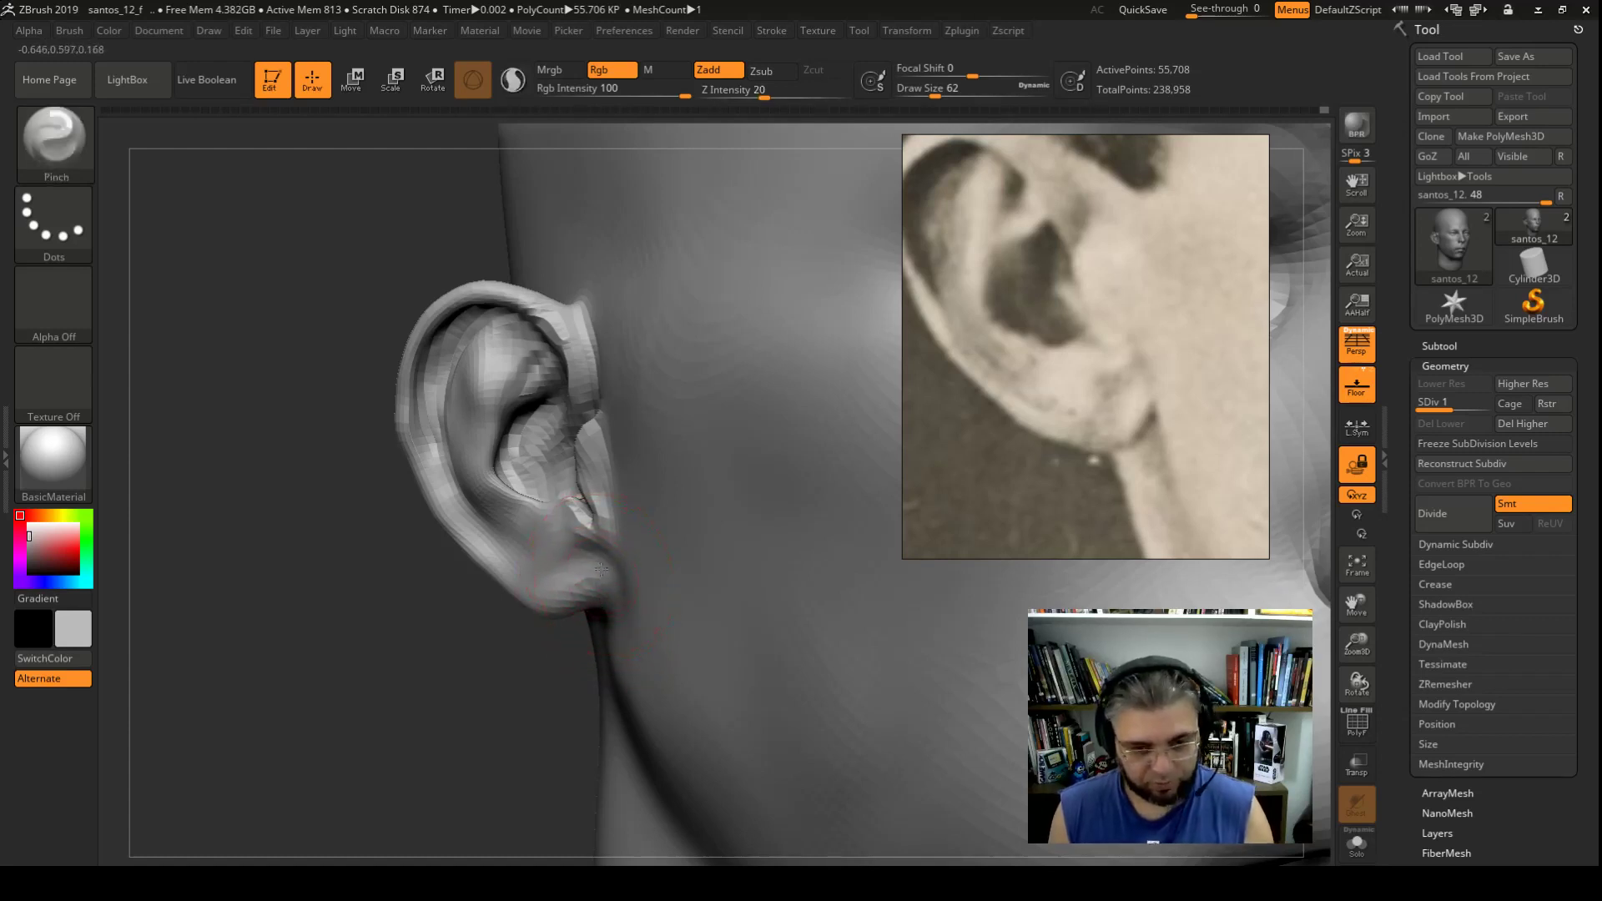
pyautogui.press('b')
pyautogui.press('i')
pyautogui.press('n')
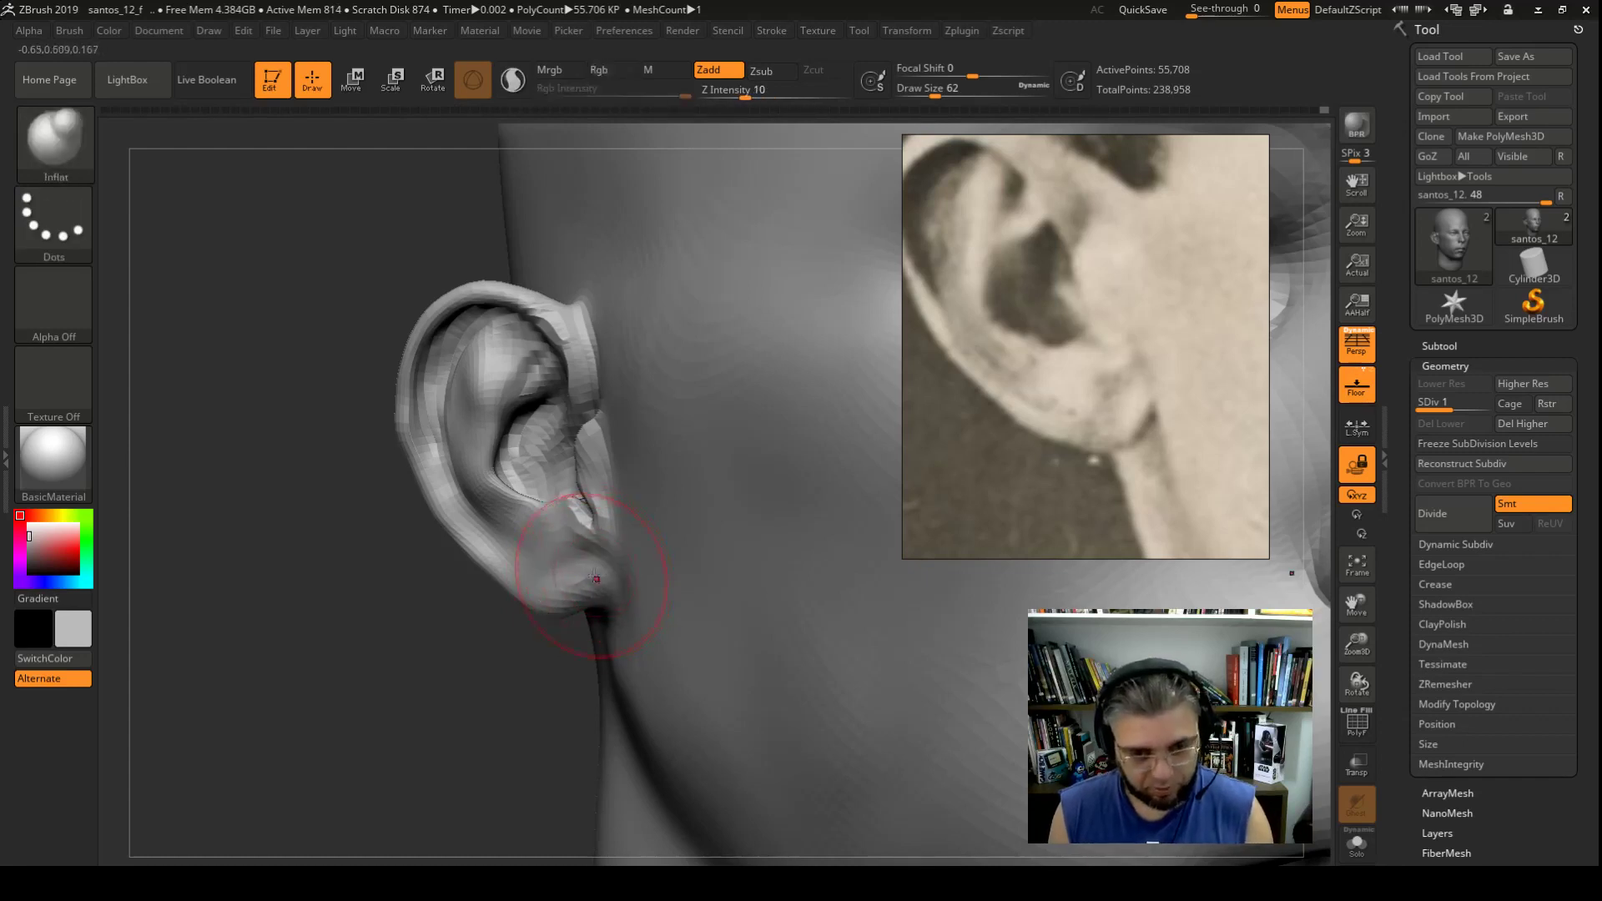
pyautogui.press('b')
pyautogui.press('m')
pyautogui.press('v')
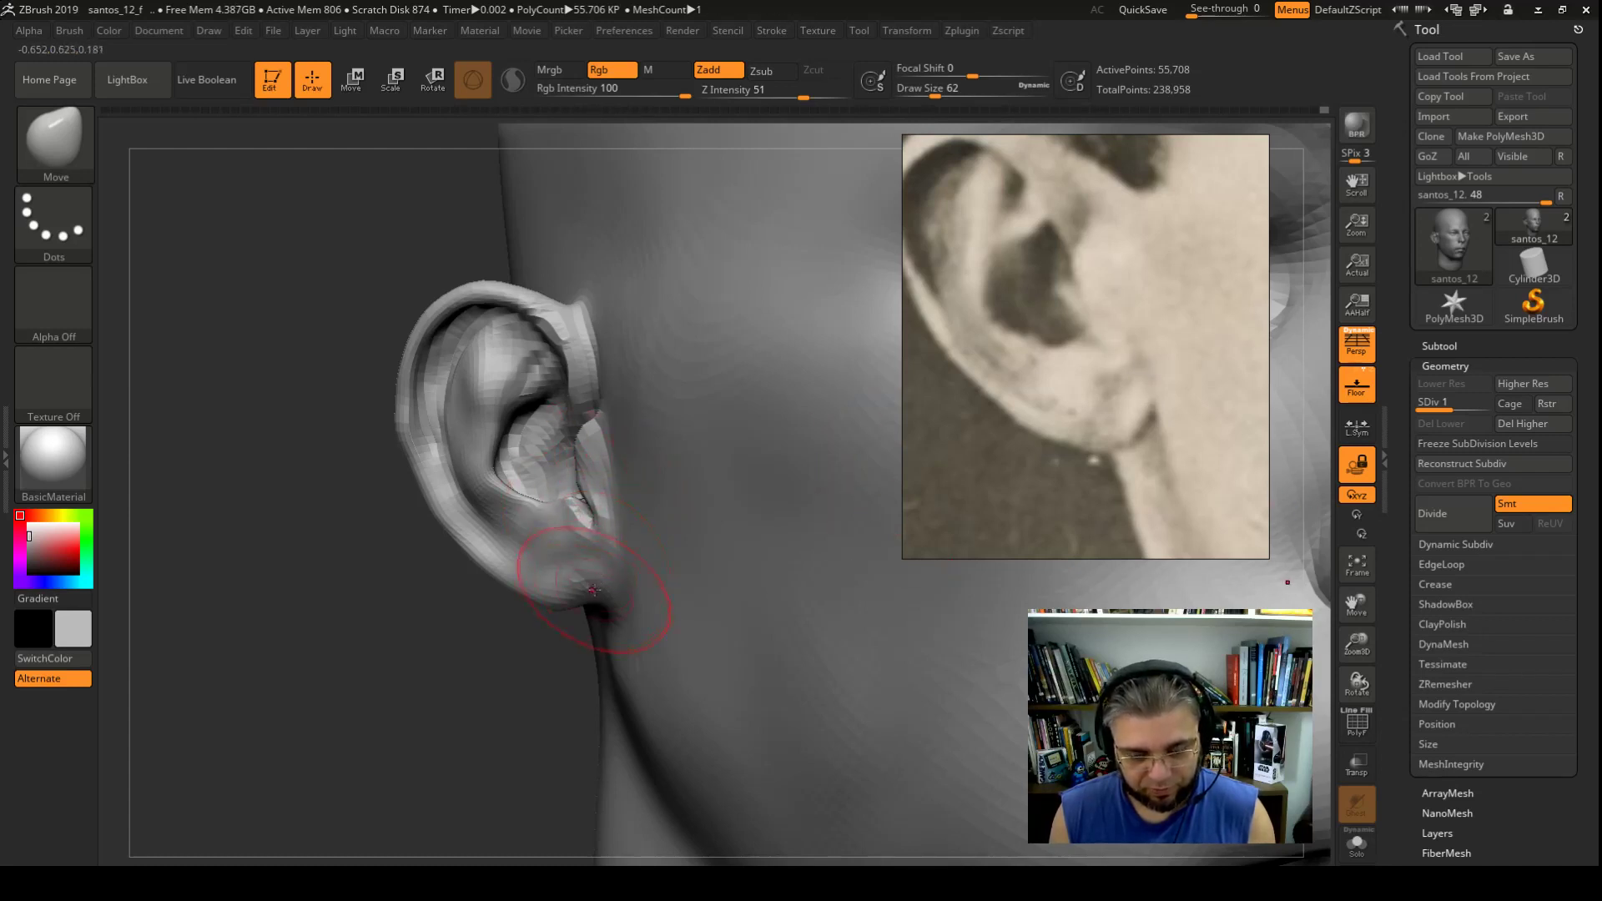
pyautogui.press('space')
pyautogui.moveTo(589, 542)
pyautogui.mouseDown()
pyautogui.moveTo(574, 542)
pyautogui.moveTo(612, 544)
pyautogui.moveTo(594, 501)
pyautogui.mouseUp()
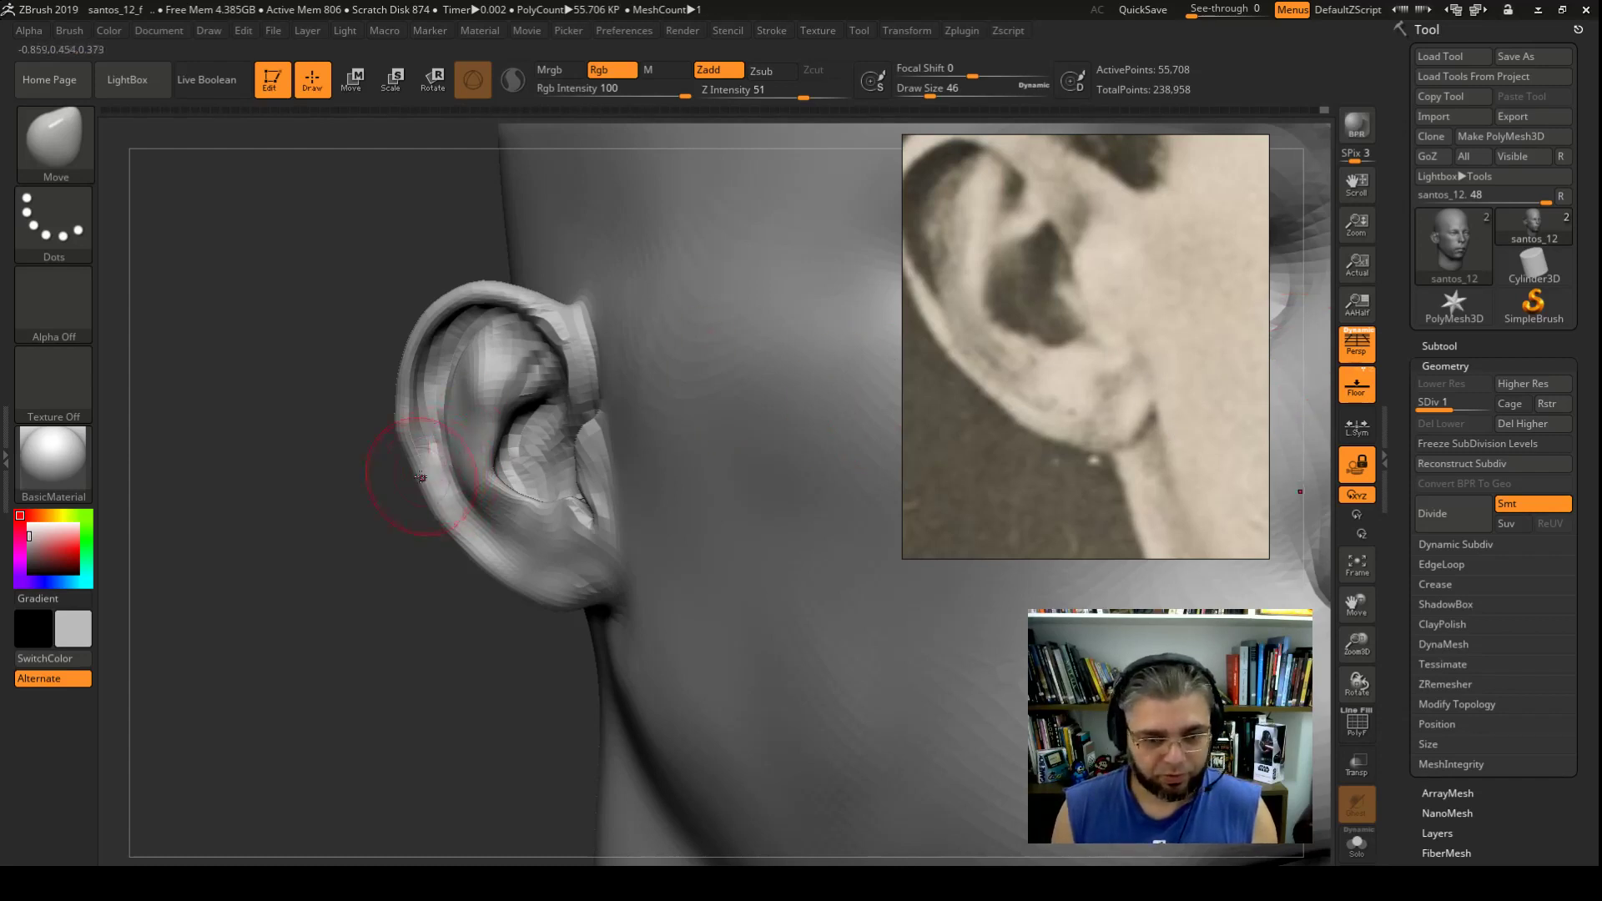
pyautogui.scroll(-2, 1053, 332)
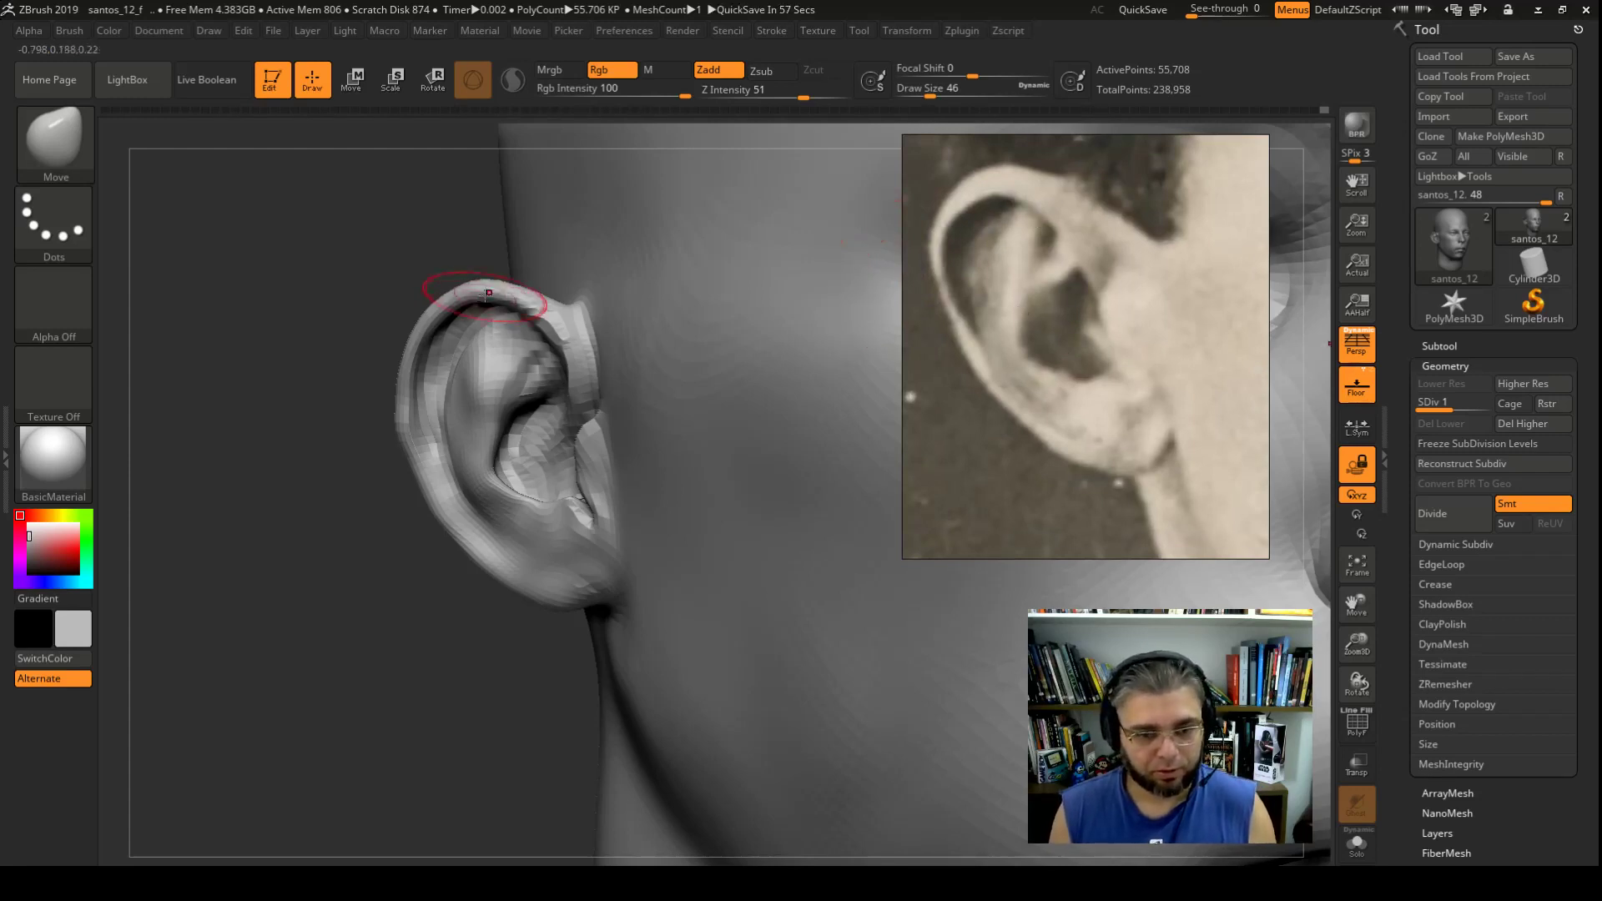
# Step: Pull the upper helix rim outward toward the reference with a size 51 Move brush
pyautogui.press('space')
pyautogui.moveTo(475, 551); pyautogui.dragTo(492, 551)
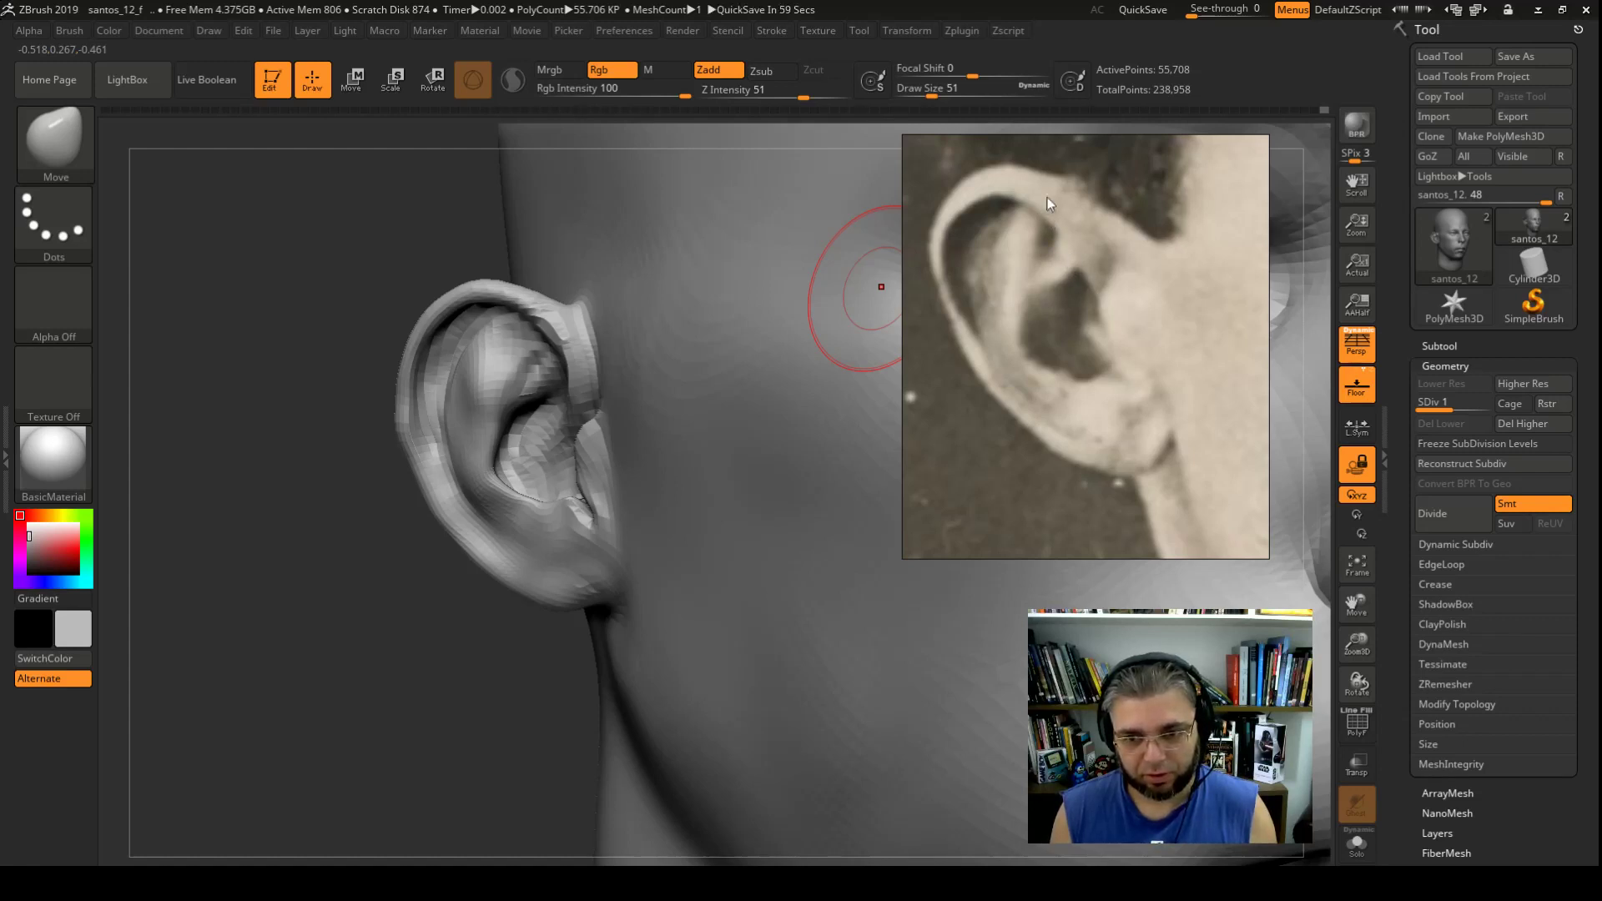
pyautogui.moveTo(538, 342)
pyautogui.mouseDown()
pyautogui.moveTo(553, 336)
pyautogui.moveTo(502, 294)
pyautogui.mouseUp()
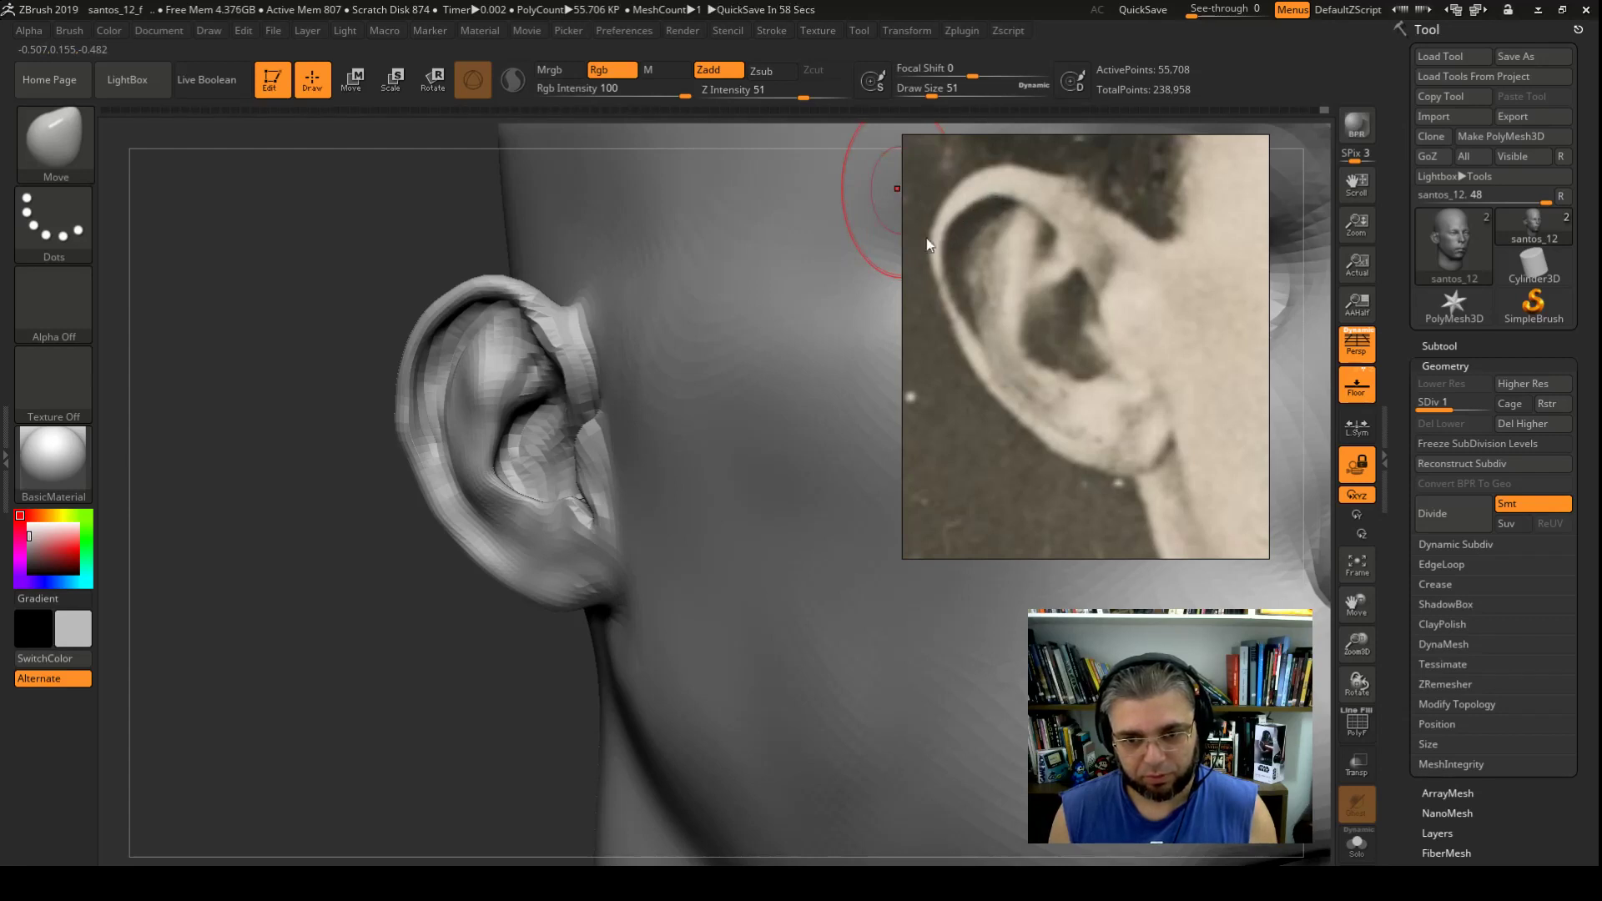
pyautogui.moveTo(426, 352); pyautogui.dragTo(408, 344)
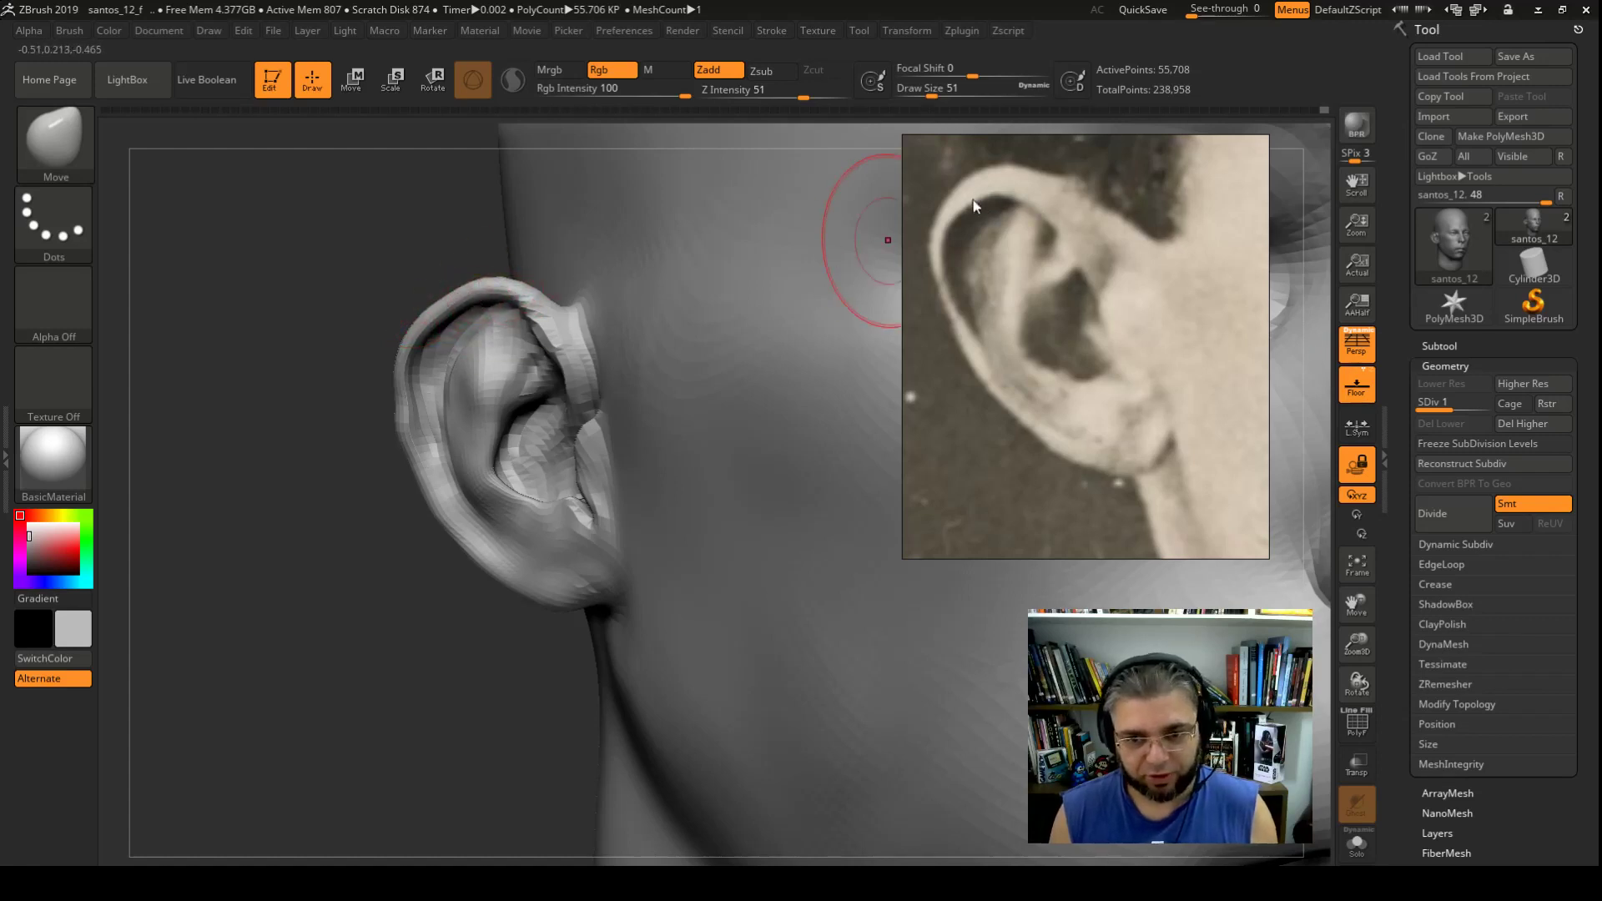
# Step: Inflate and soften the upper helix rim with the Inflat brush
pyautogui.press('b')
pyautogui.press('p')
pyautogui.press('i')
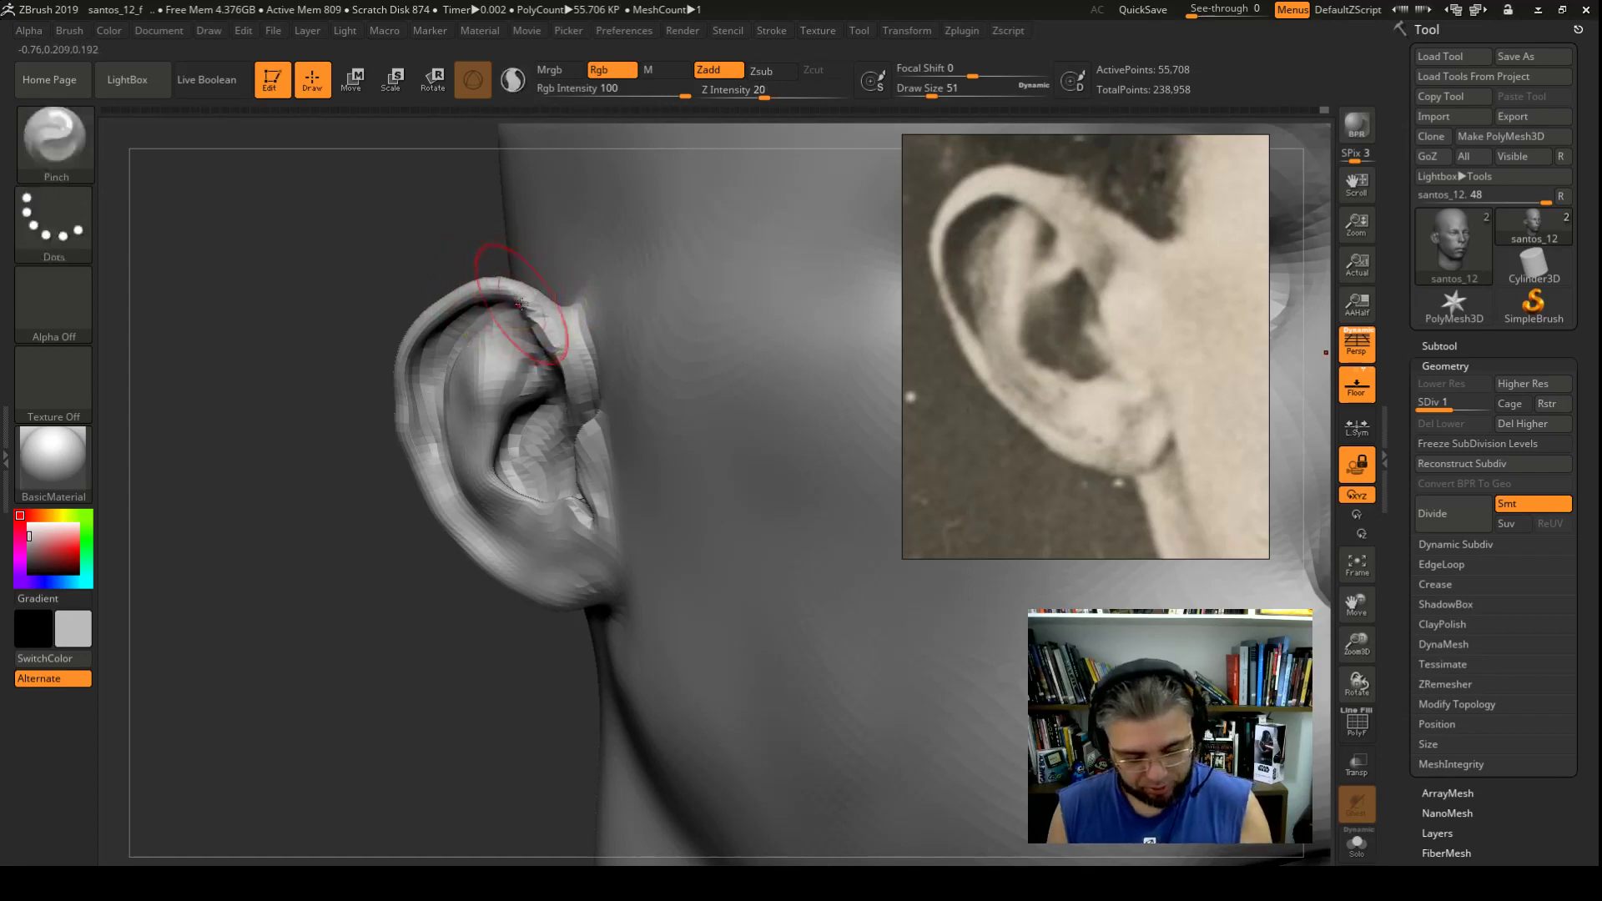
pyautogui.press('b')
pyautogui.press('i')
pyautogui.press('n')
pyautogui.moveTo(495, 277); pyautogui.dragTo(436, 300)
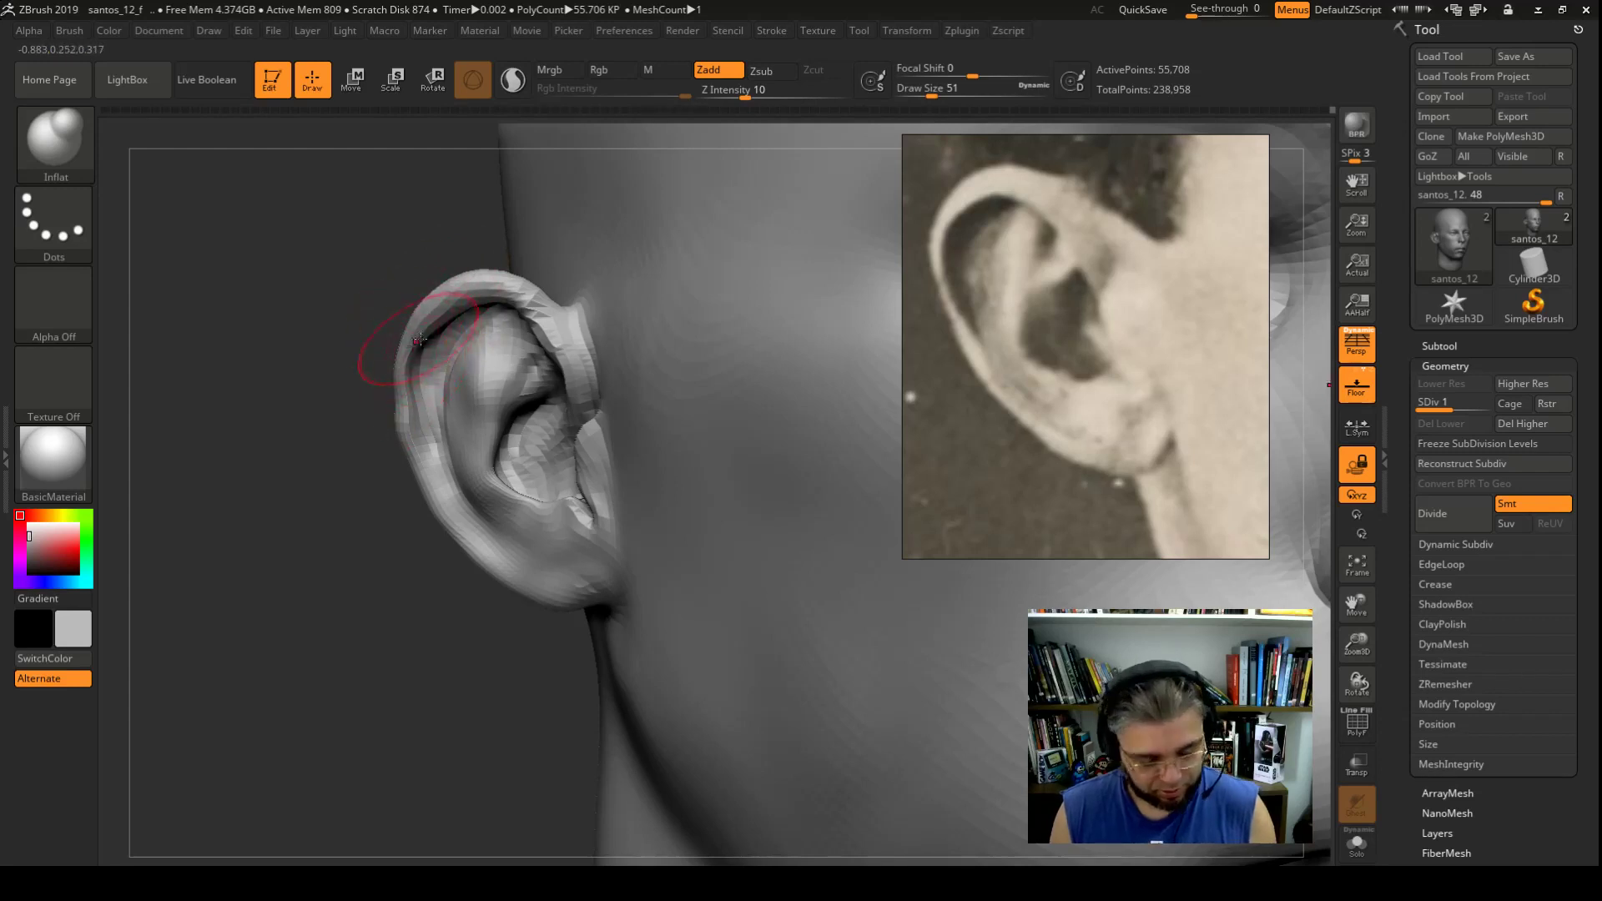
# Step: Return to the Move brush, adjusting its size between 44, 29, 46 and 23
pyautogui.press('b')
pyautogui.press('m')
pyautogui.press('v')
pyautogui.press('space')
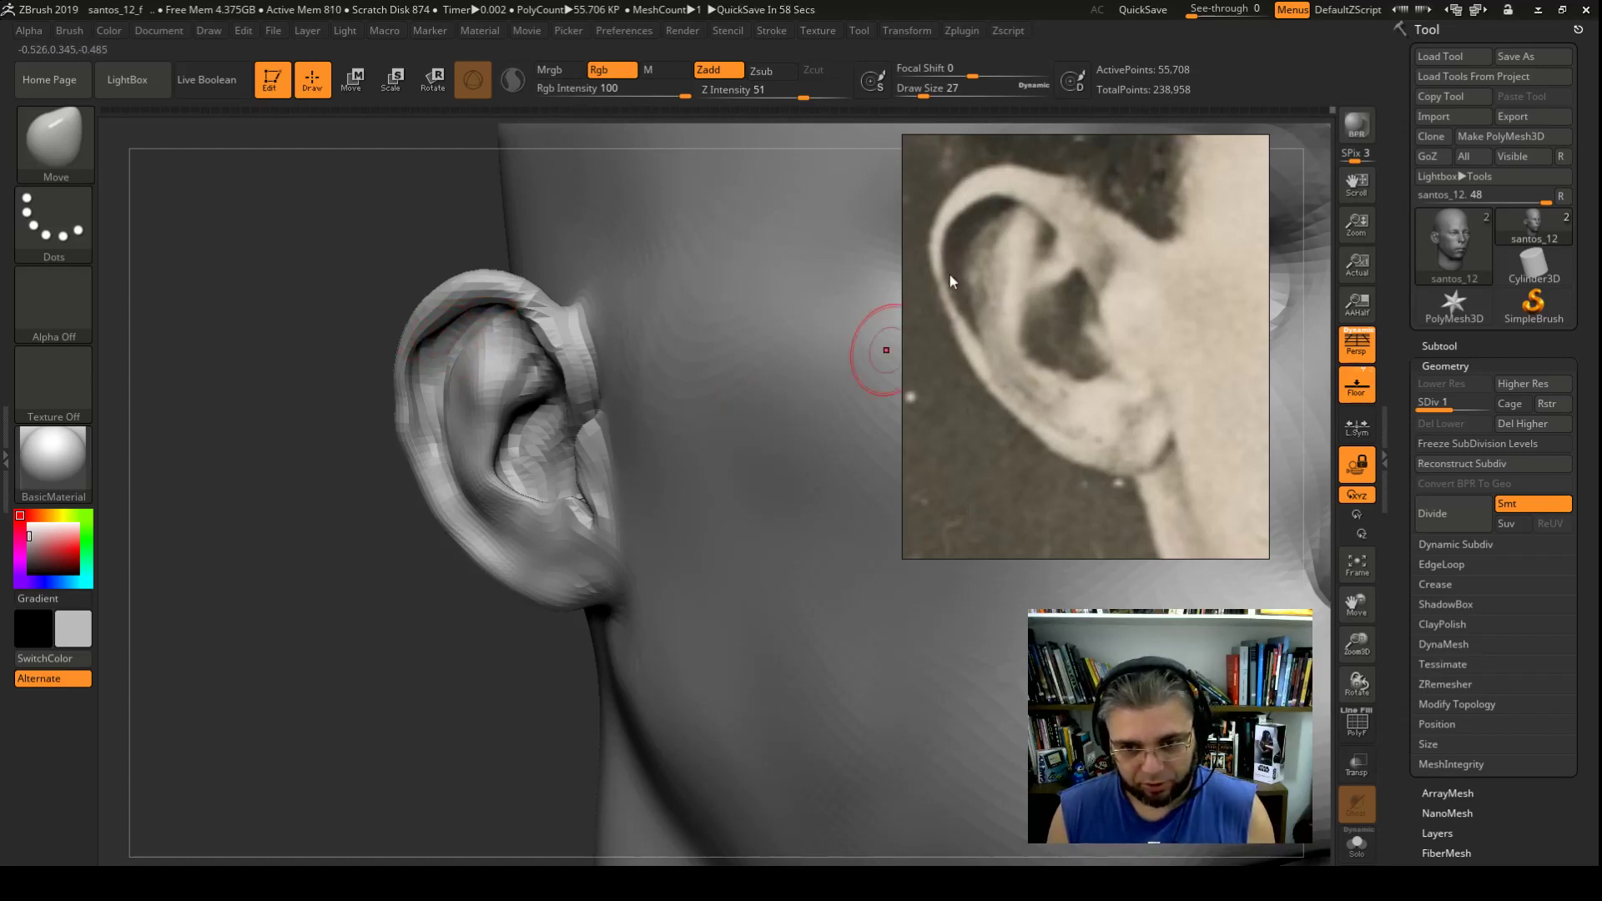
pyautogui.press('space')
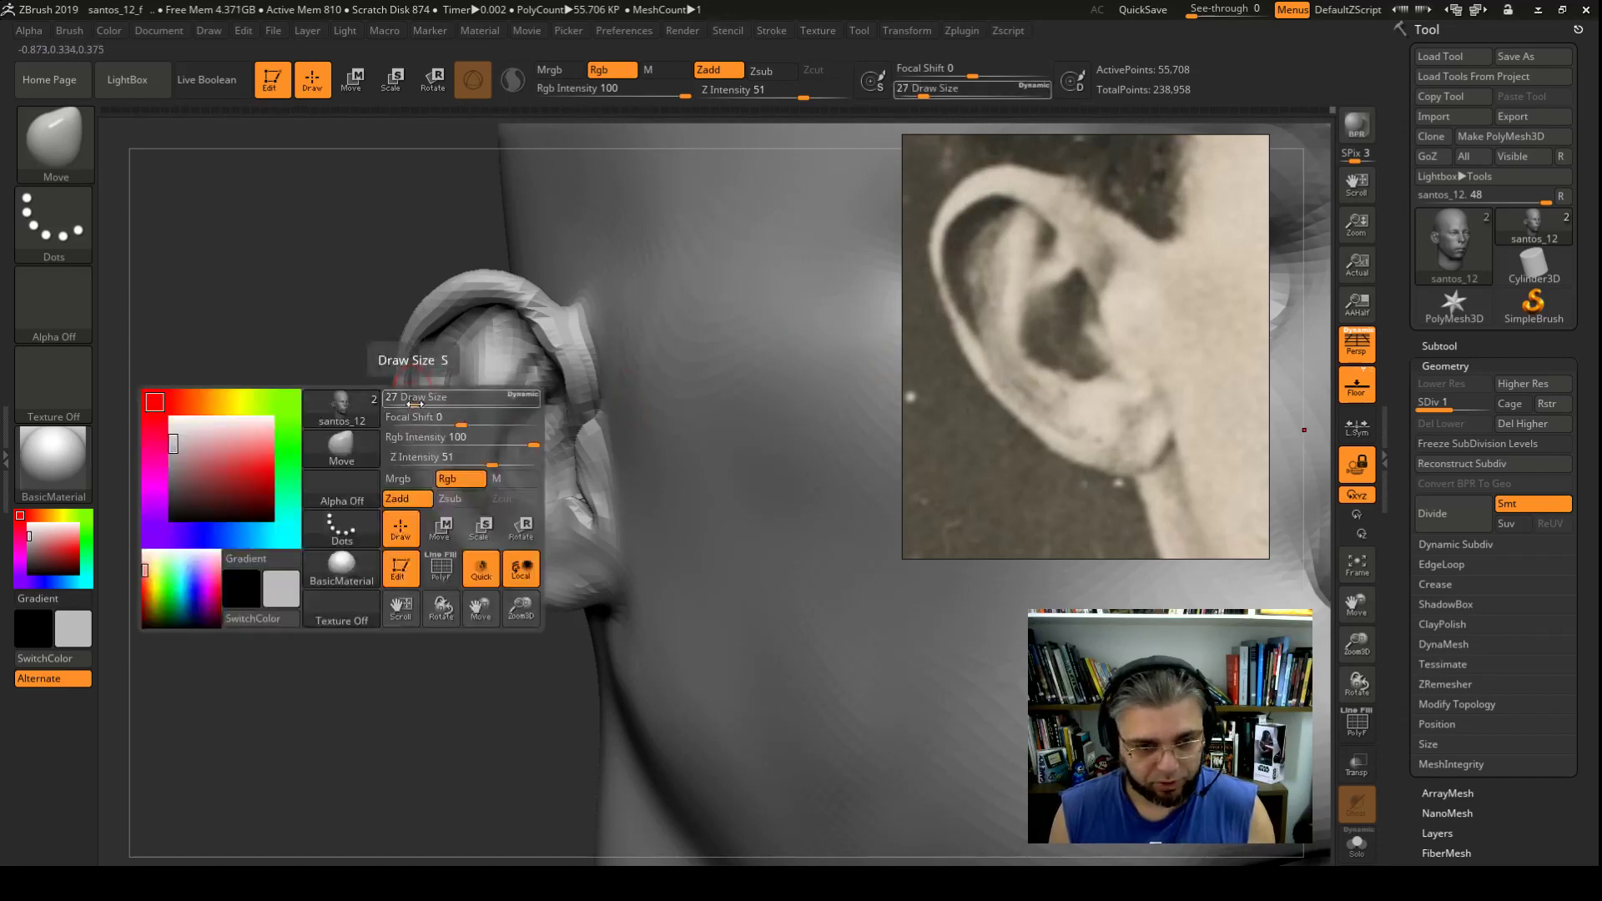
pyautogui.moveTo(408, 399); pyautogui.dragTo(442, 399)
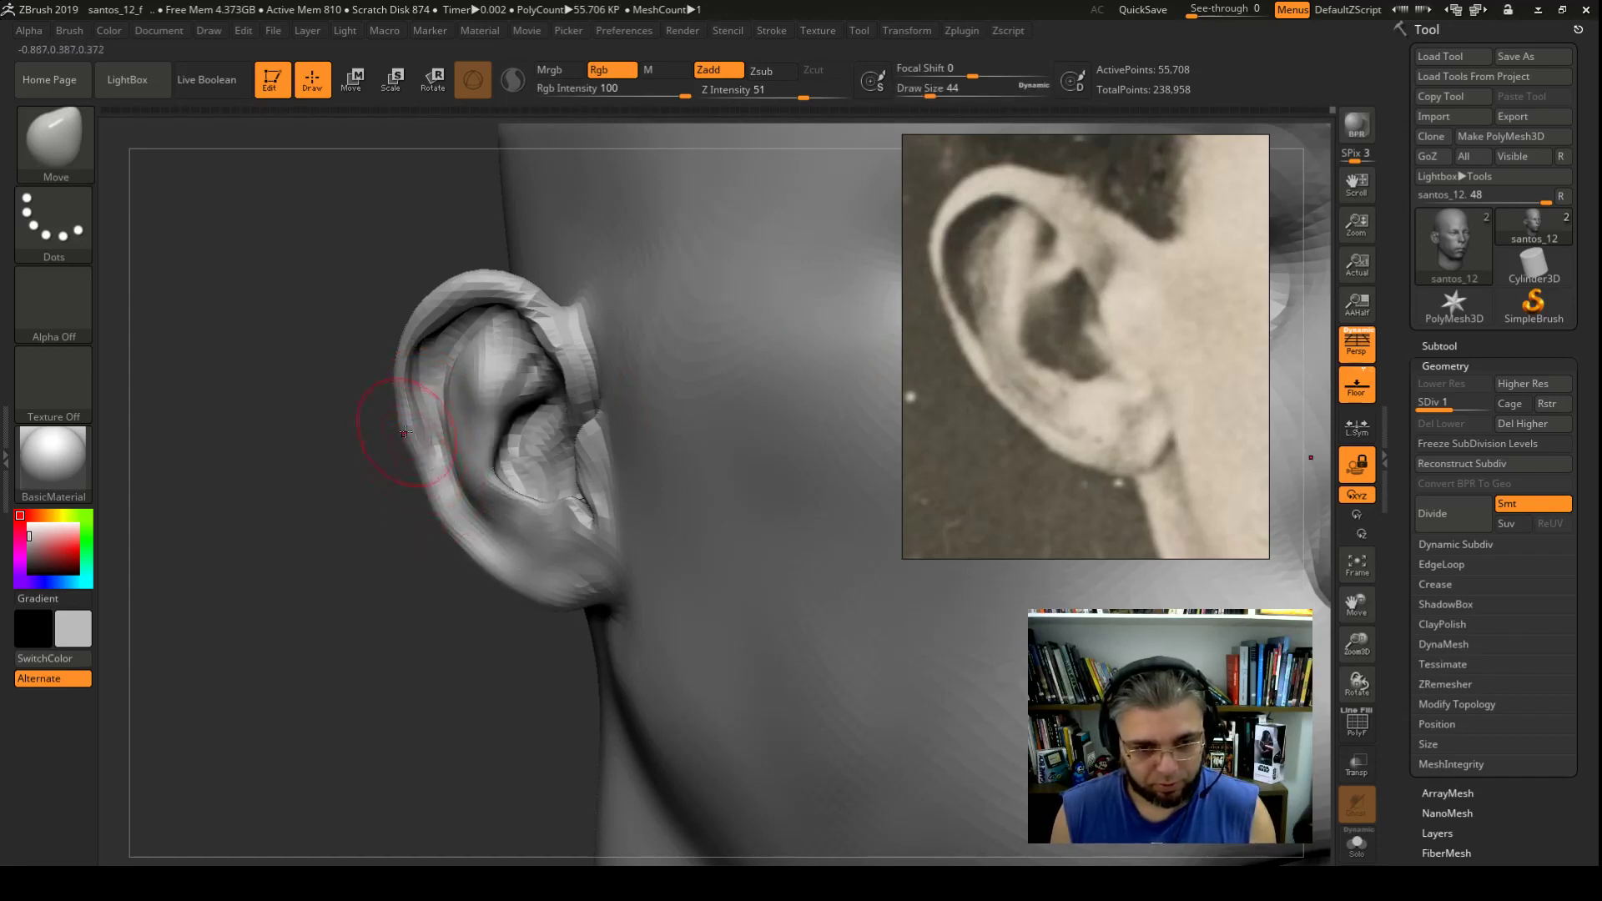
pyautogui.press('space')
pyautogui.moveTo(406, 426); pyautogui.dragTo(397, 427)
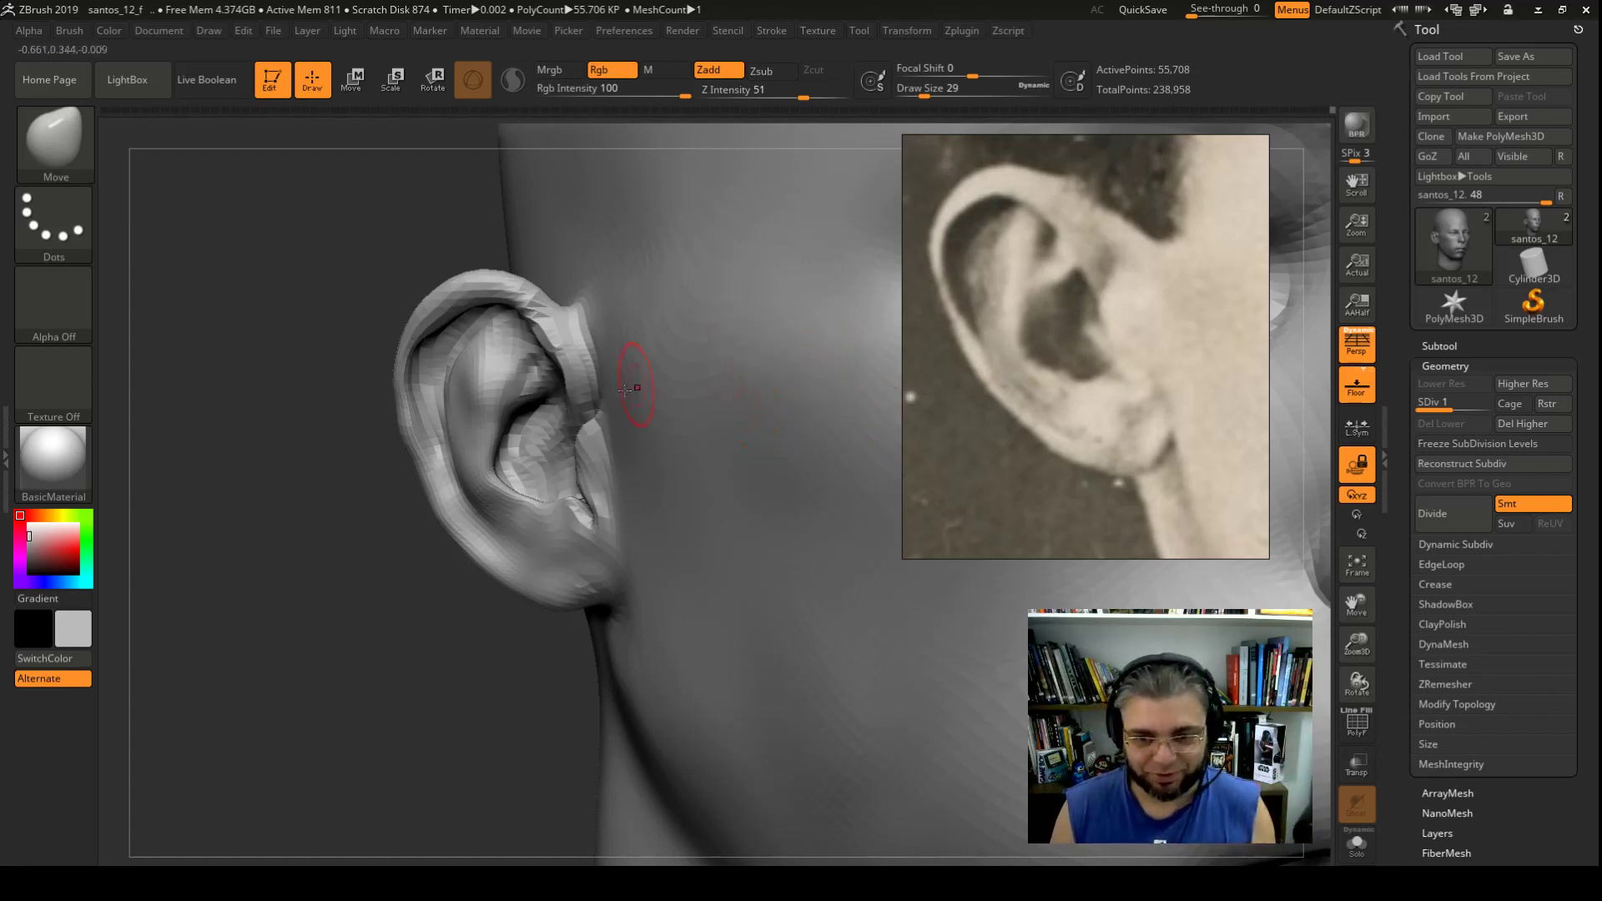
pyautogui.press('space')
pyautogui.moveTo(463, 439); pyautogui.dragTo(469, 439)
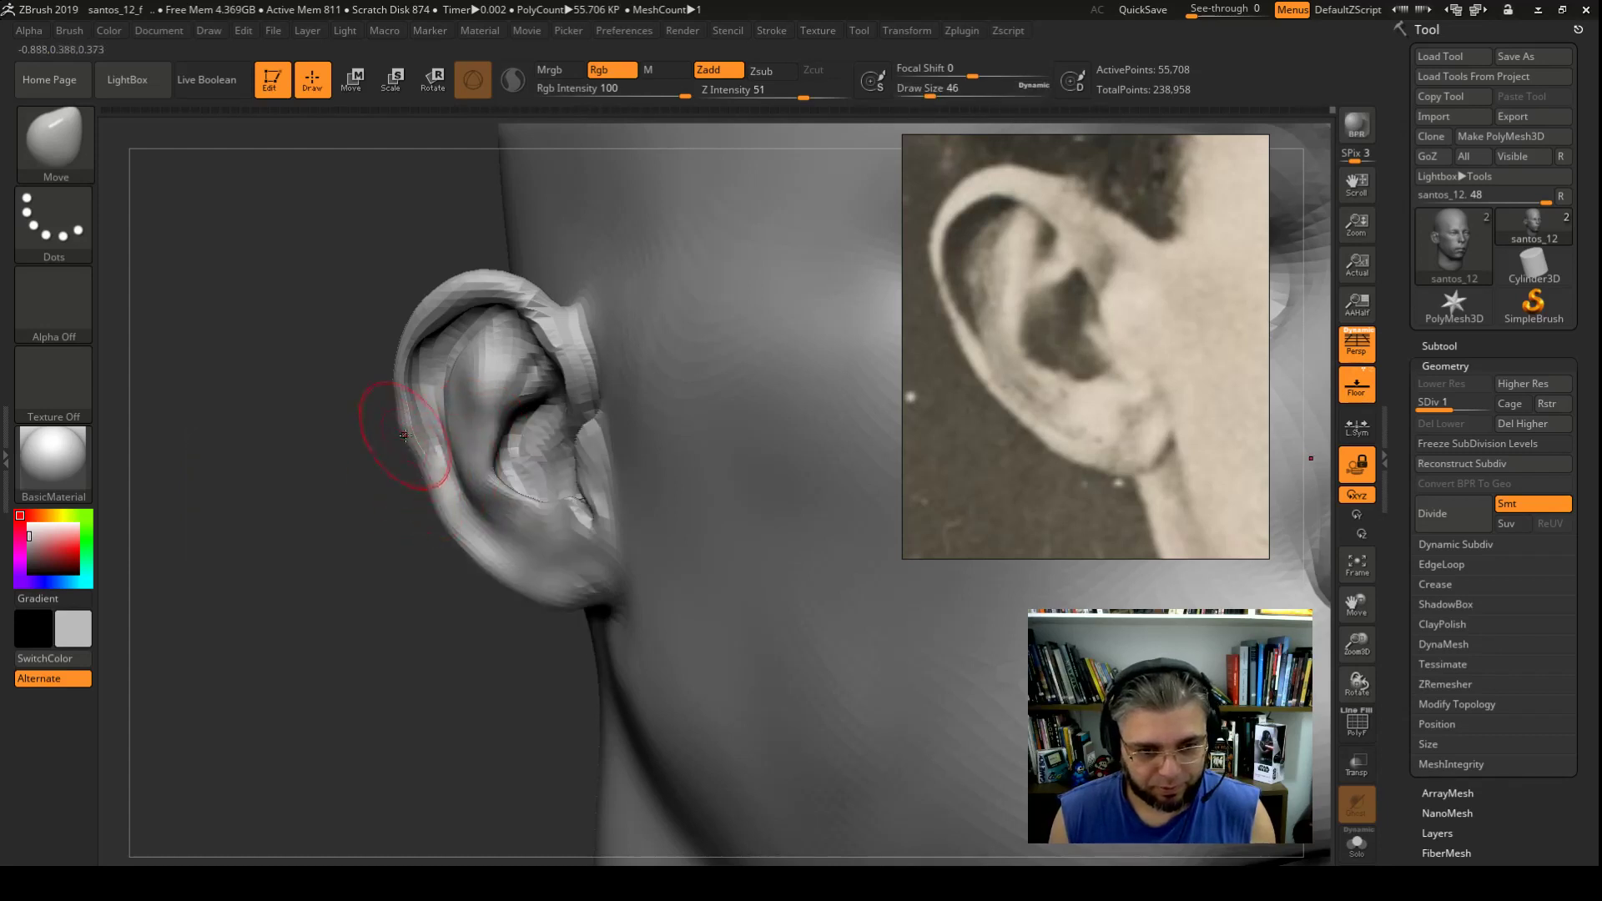
pyautogui.press('space')
pyautogui.moveTo(429, 425); pyautogui.dragTo(418, 425)
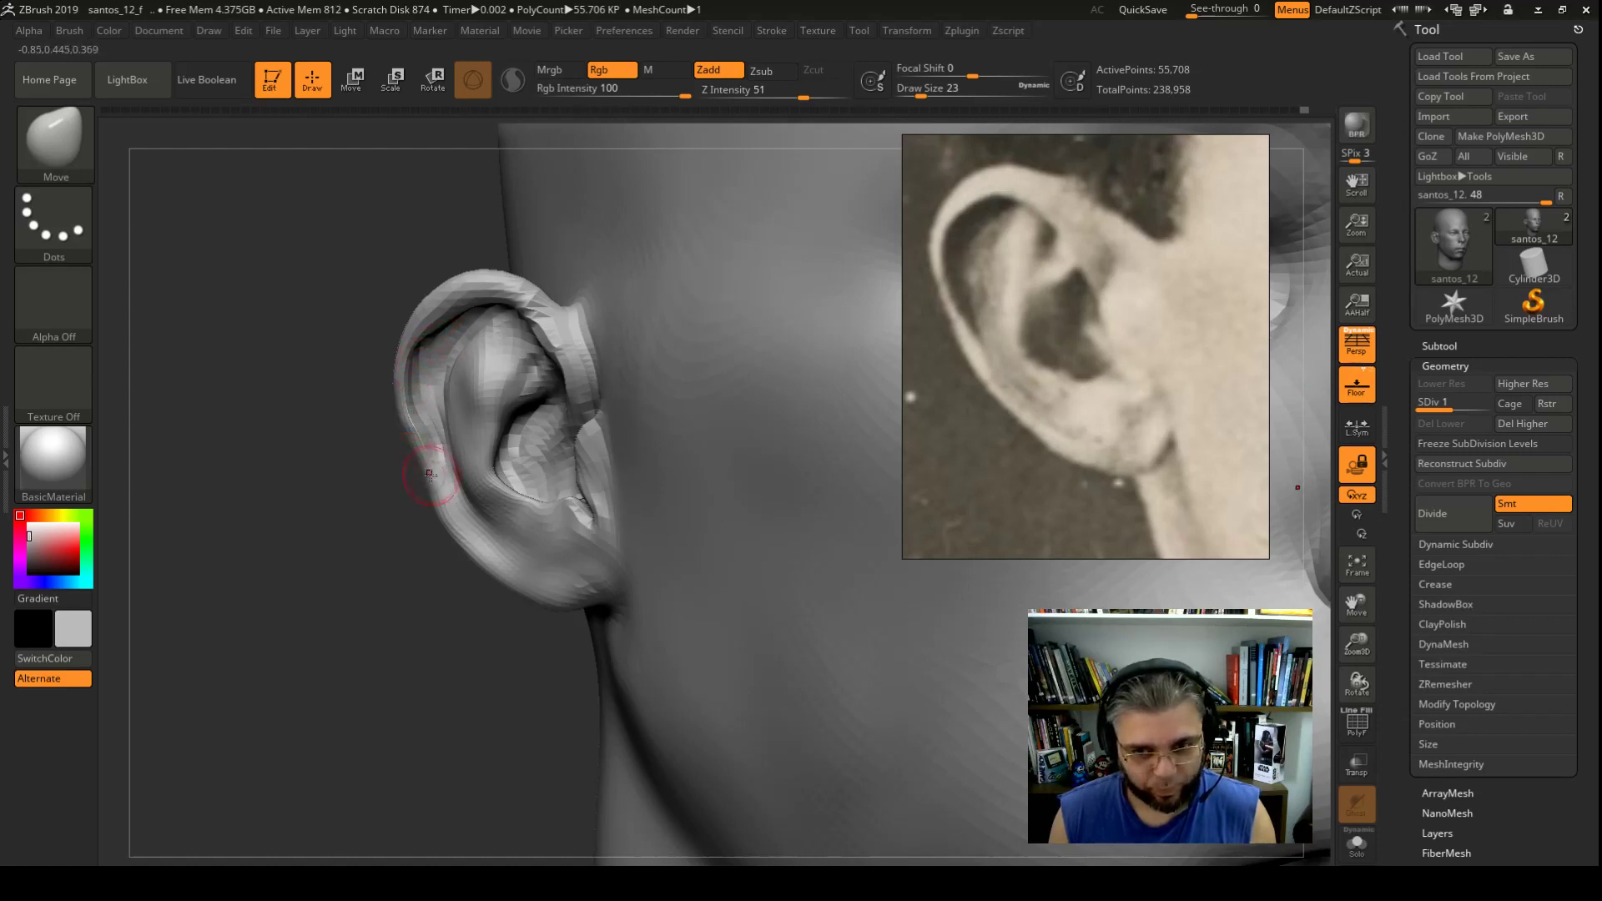
# Step: Reshape the earlobe's outer edge and lower rim with a size 31 brush
pyautogui.press('space')
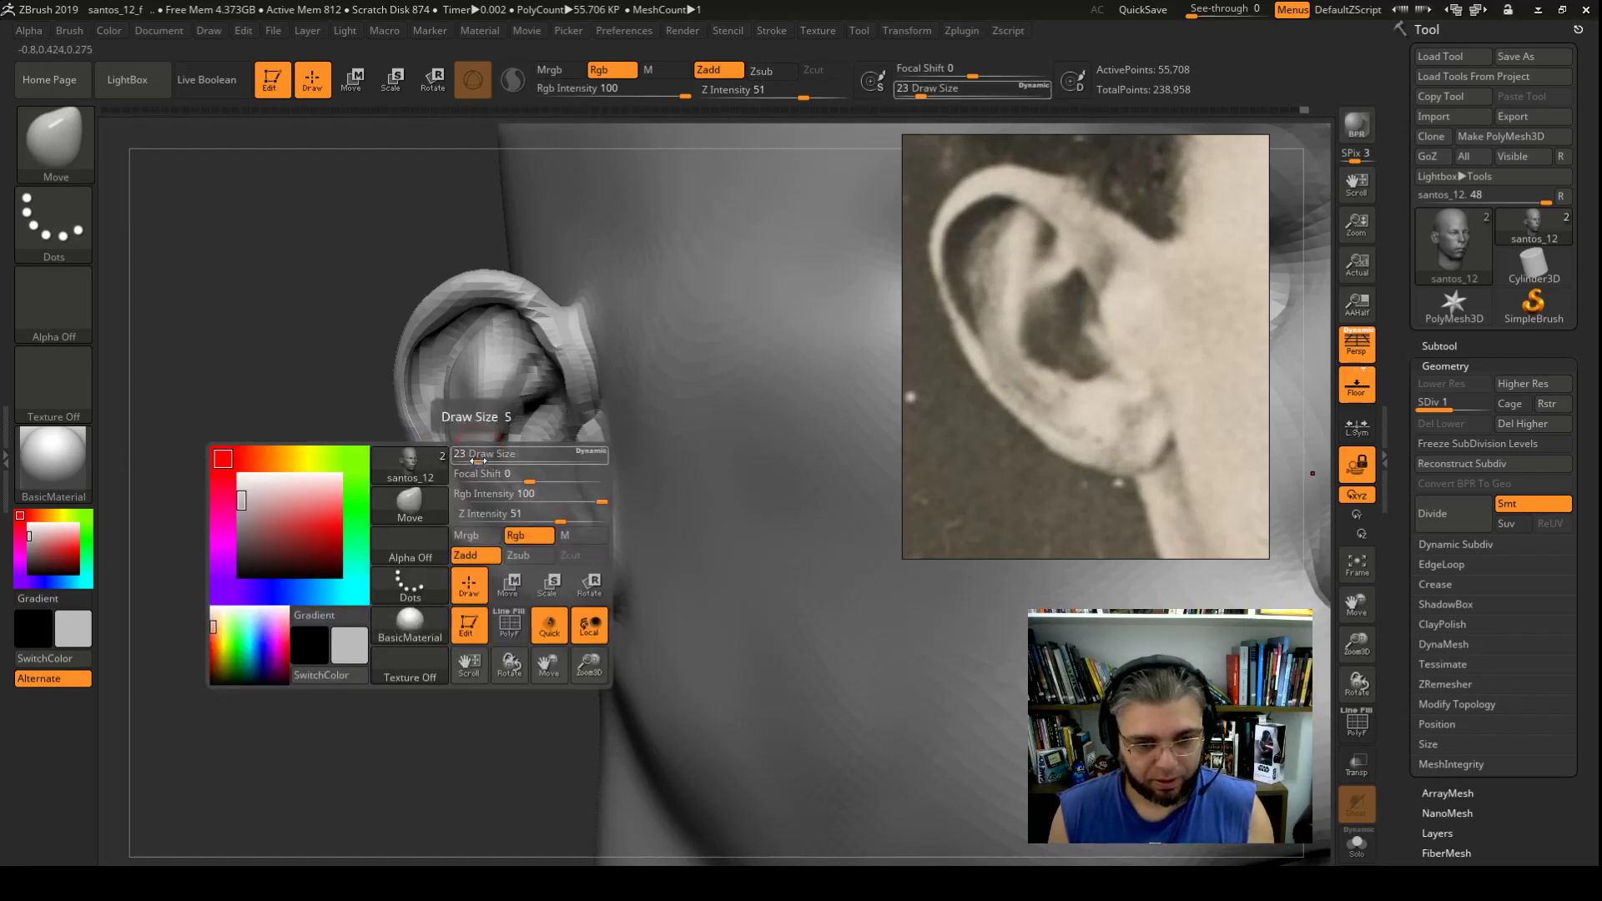
pyautogui.moveTo(475, 460); pyautogui.dragTo(440, 507)
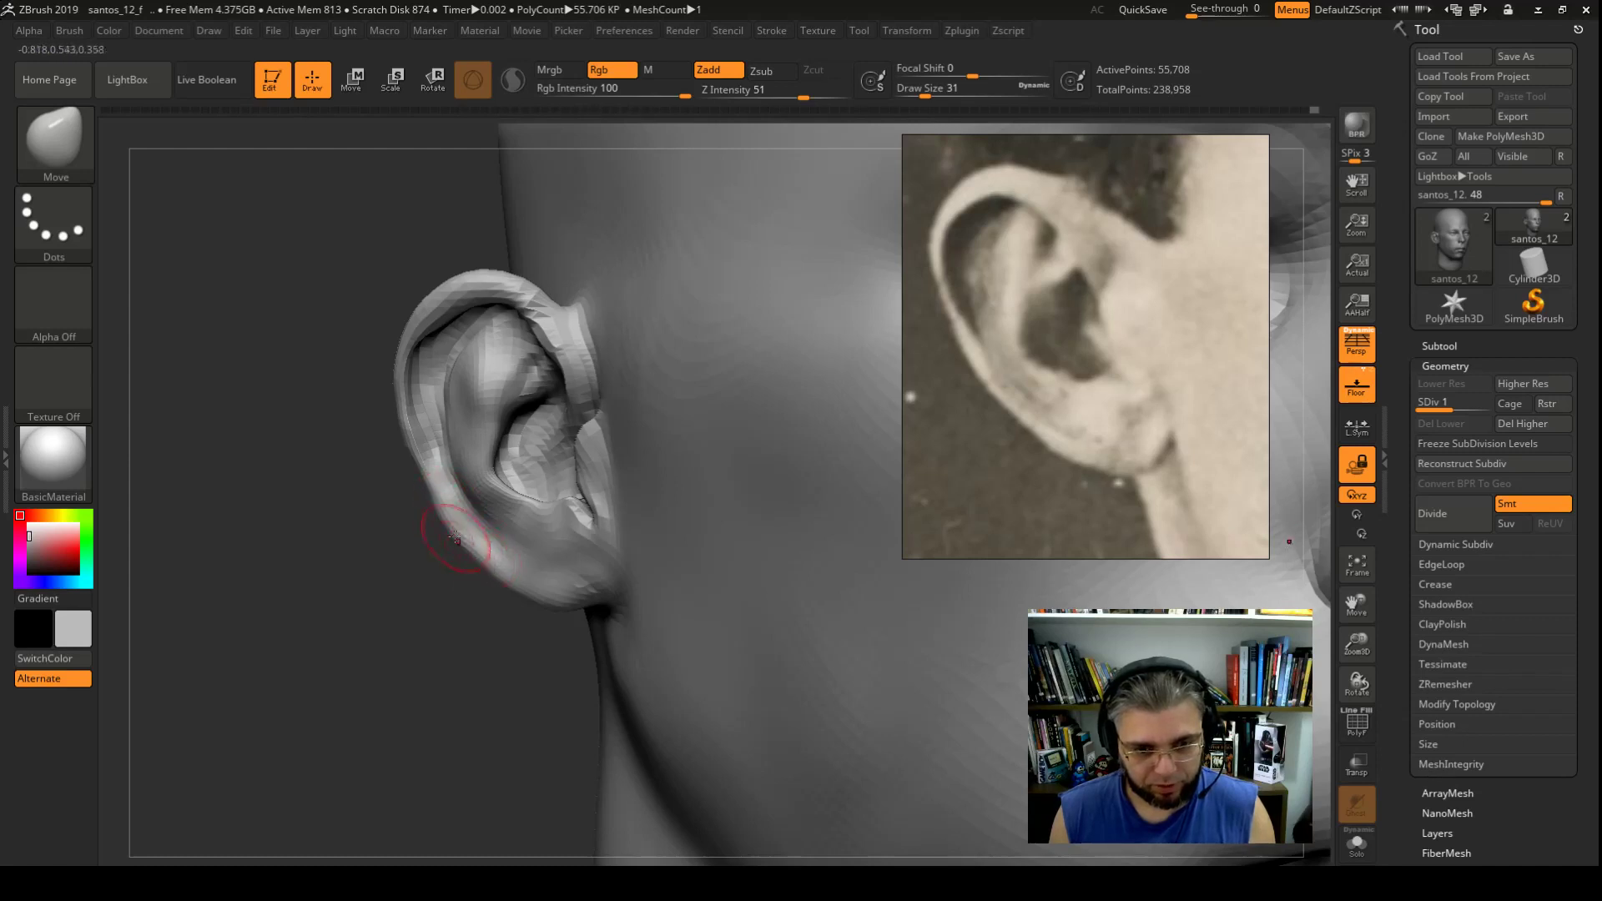
pyautogui.moveTo(447, 529); pyautogui.dragTo(484, 545)
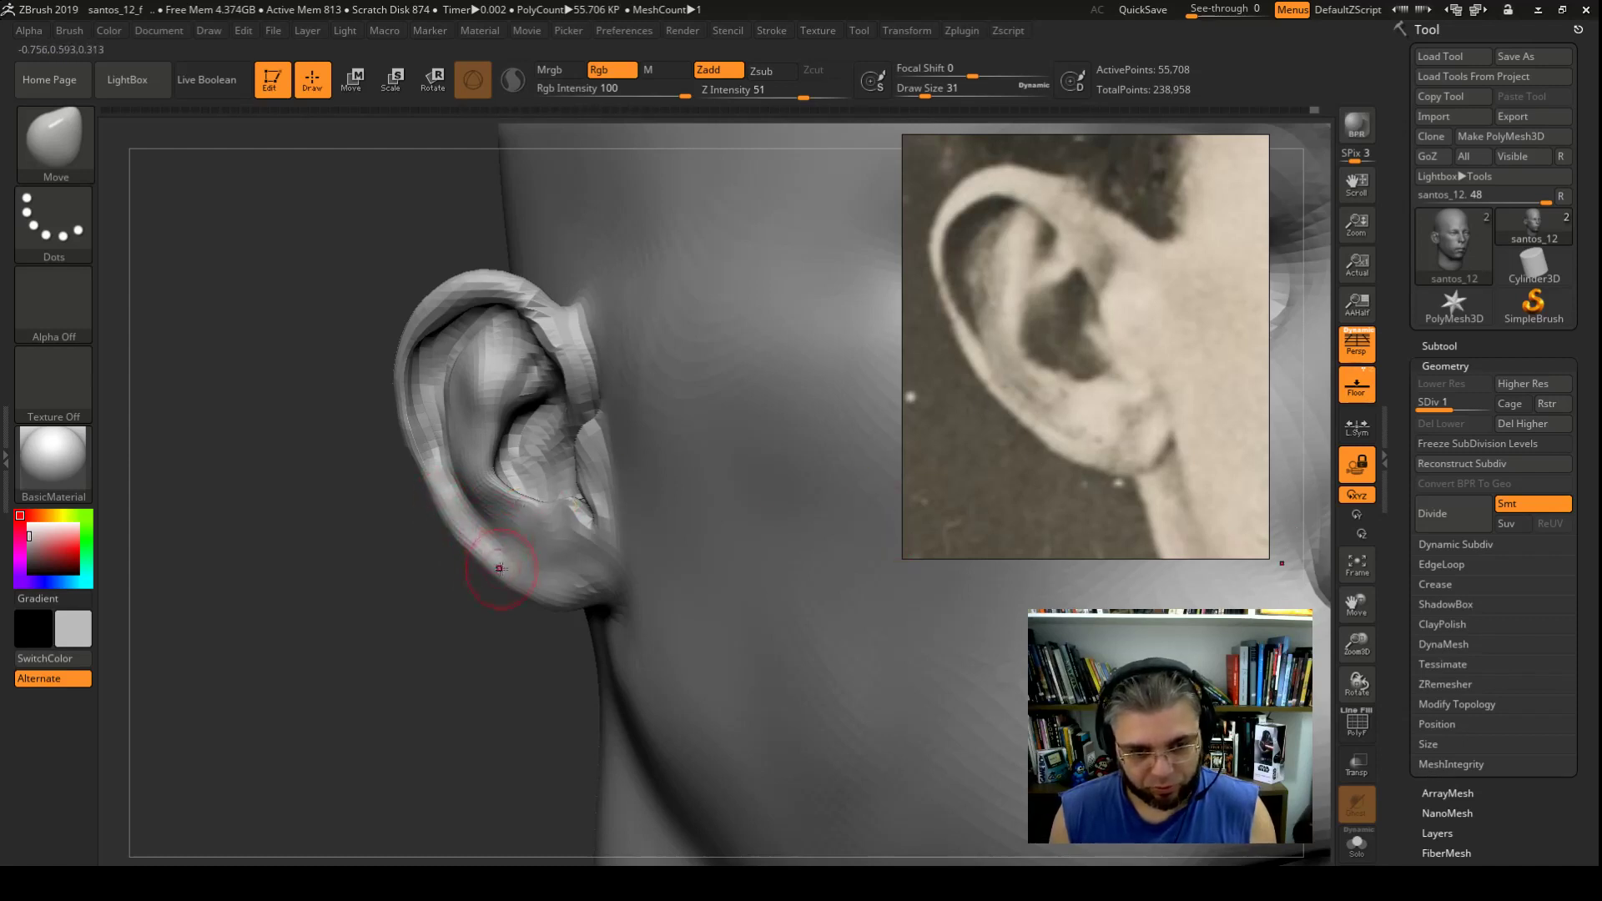
pyautogui.moveTo(449, 507); pyautogui.dragTo(498, 573)
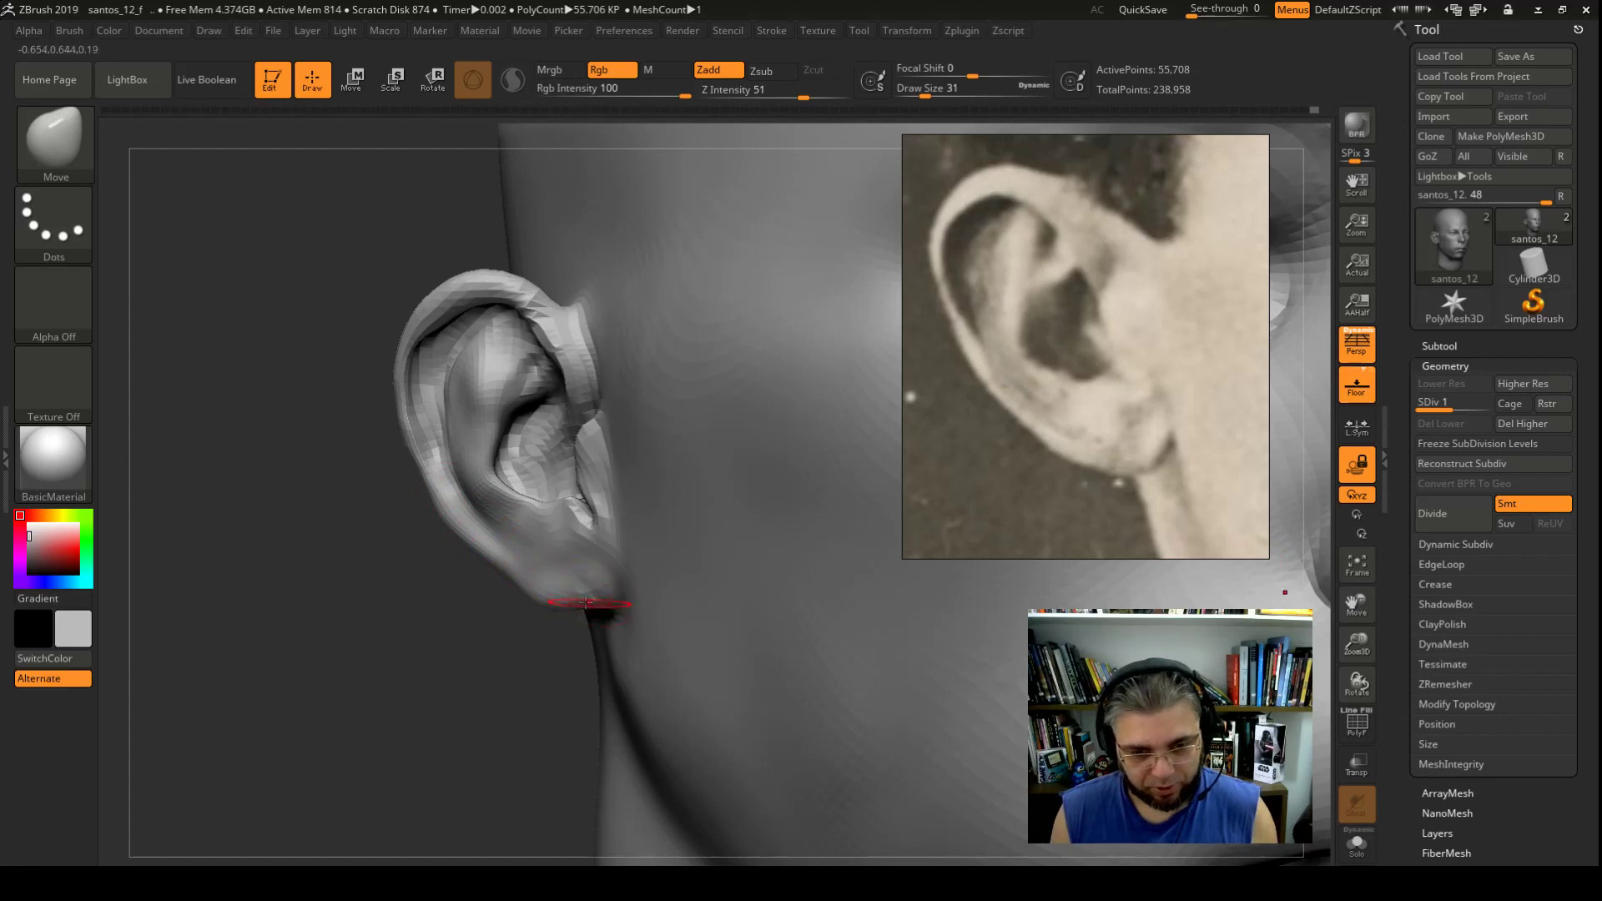
# Step: Smooth the antihelix, build up its relief with the Standard brush, then lightly smooth the concha and rim
pyautogui.press('shift')
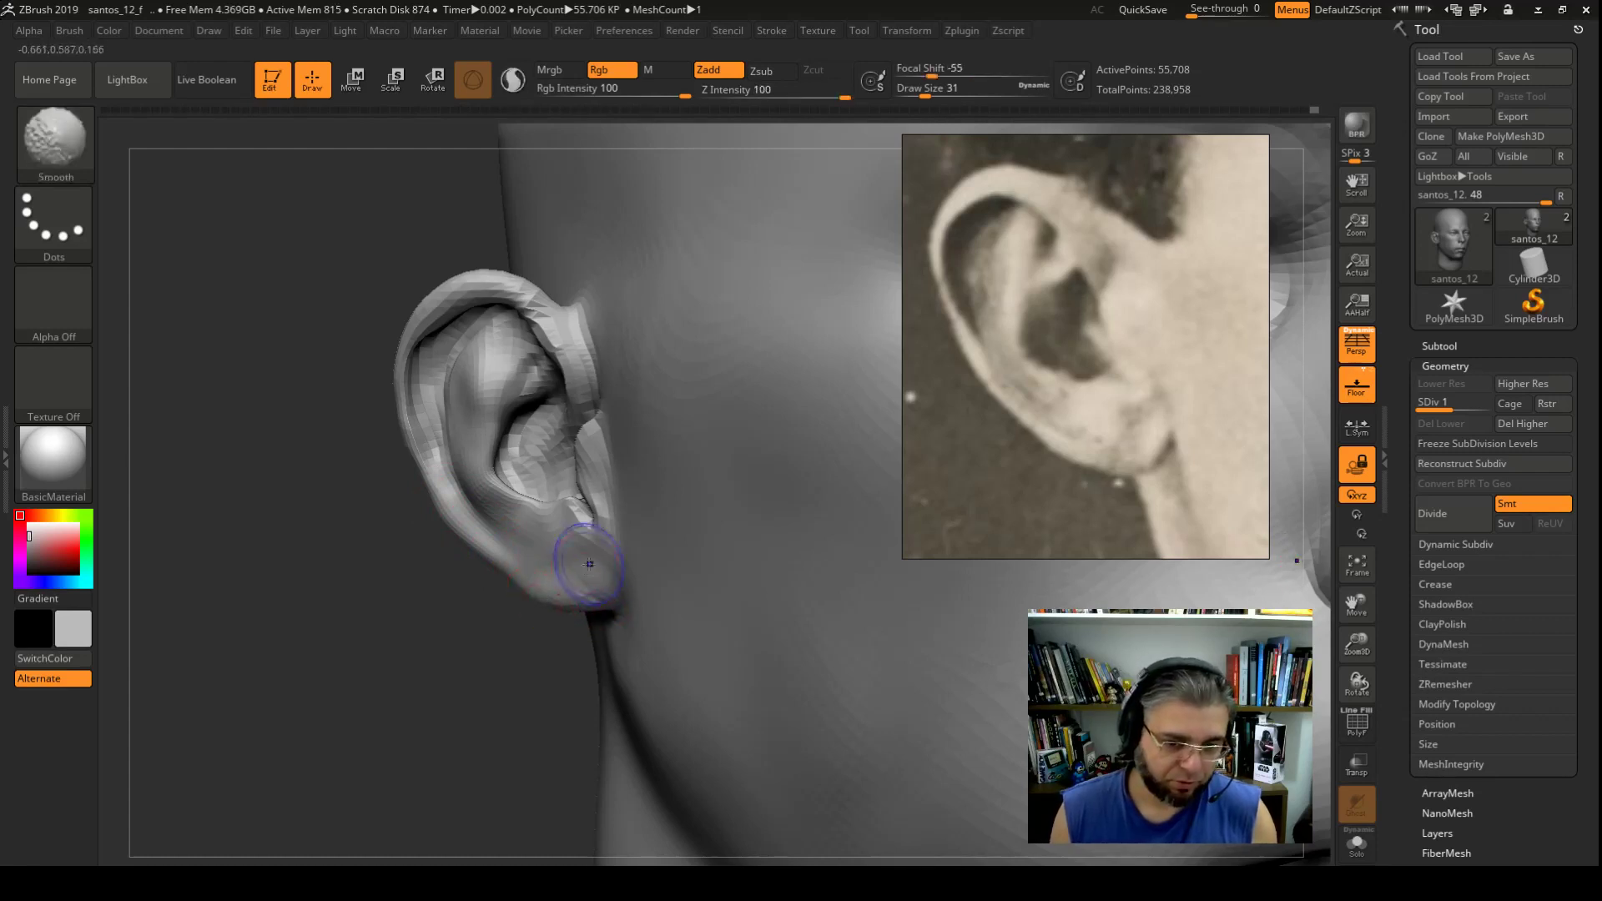
pyautogui.keyDown('shift'); pyautogui.moveTo(558, 555); pyautogui.dragTo(483, 458); pyautogui.keyUp('shift')
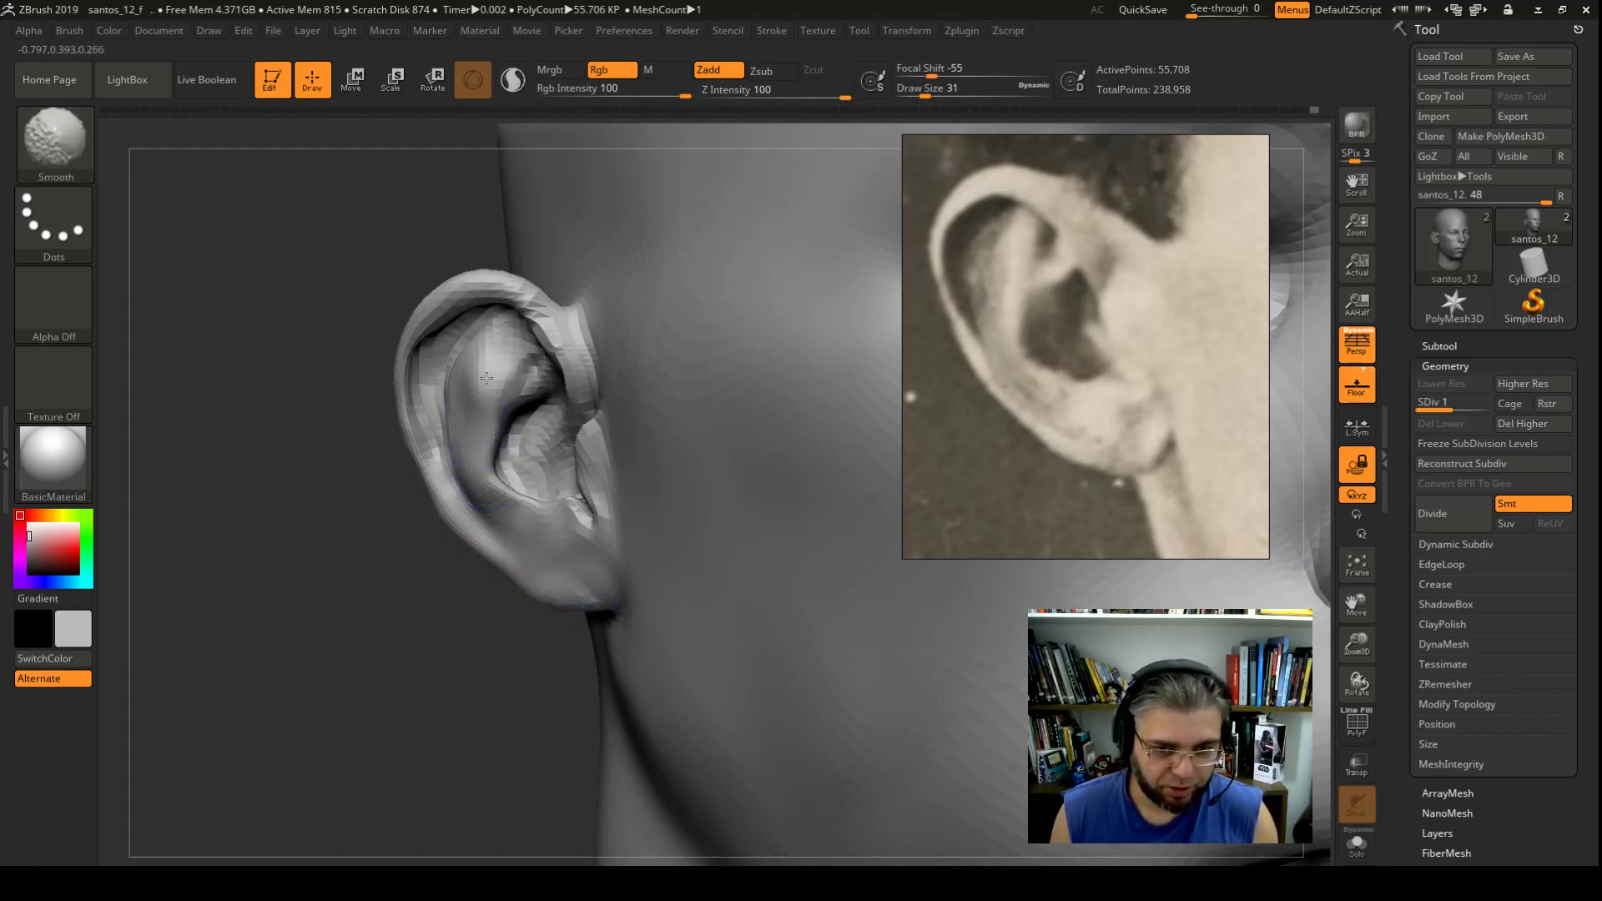
pyautogui.press('b')
pyautogui.press('s')
pyautogui.press('t')
pyautogui.press('space')
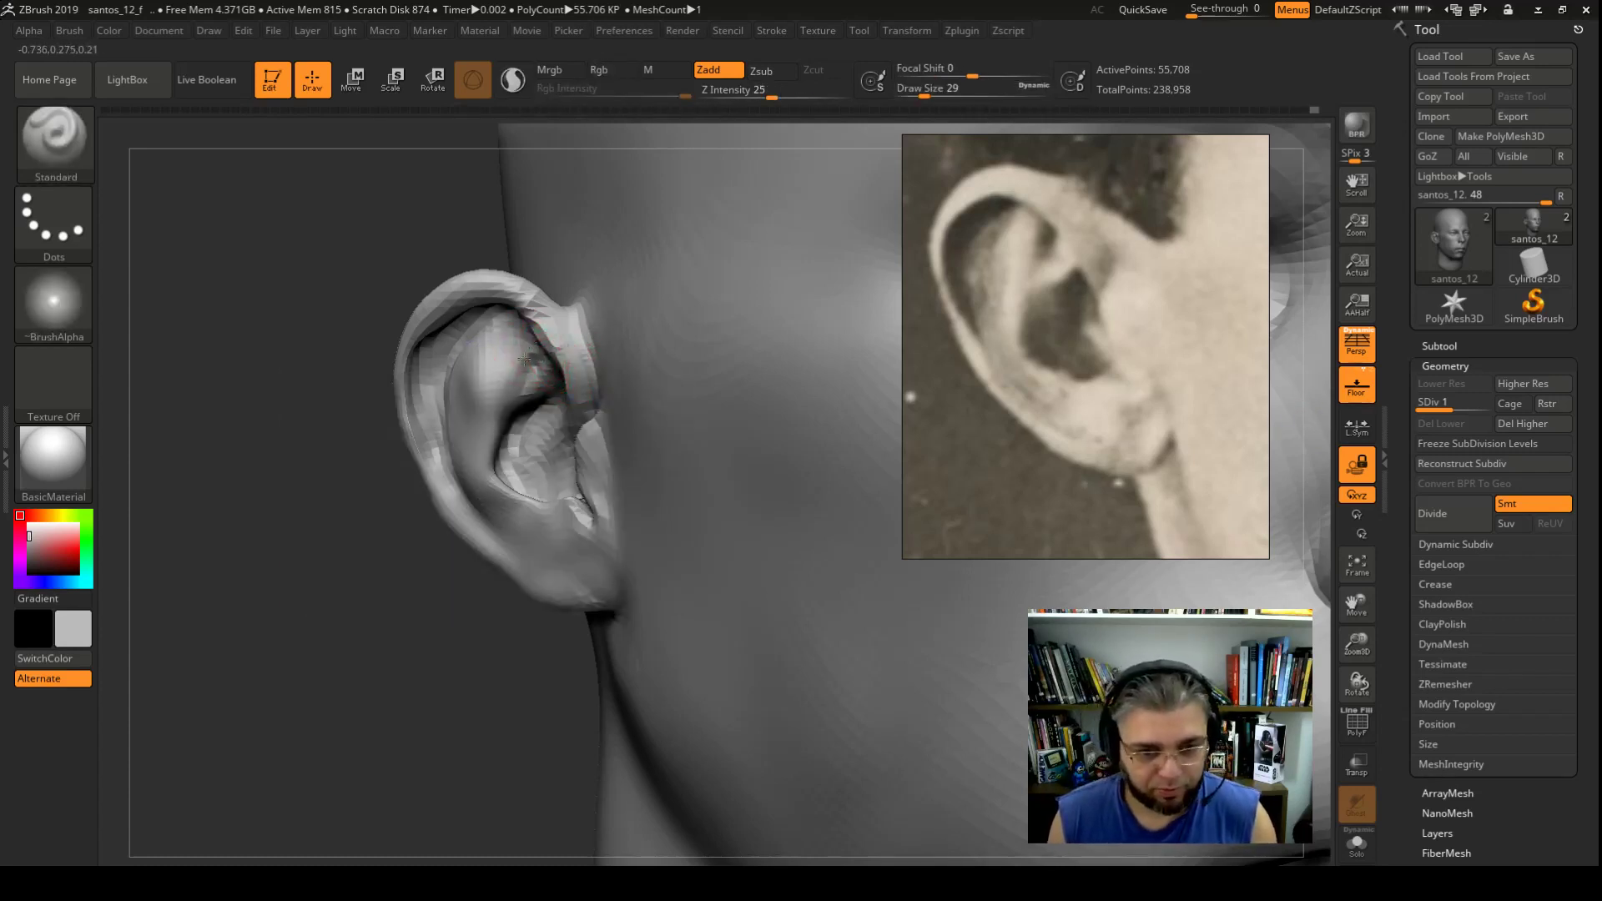
pyautogui.moveTo(521, 362)
pyautogui.mouseDown()
pyautogui.moveTo(529, 351)
pyautogui.moveTo(500, 386)
pyautogui.moveTo(488, 342)
pyautogui.moveTo(447, 393)
pyautogui.moveTo(494, 340)
pyautogui.mouseUp()
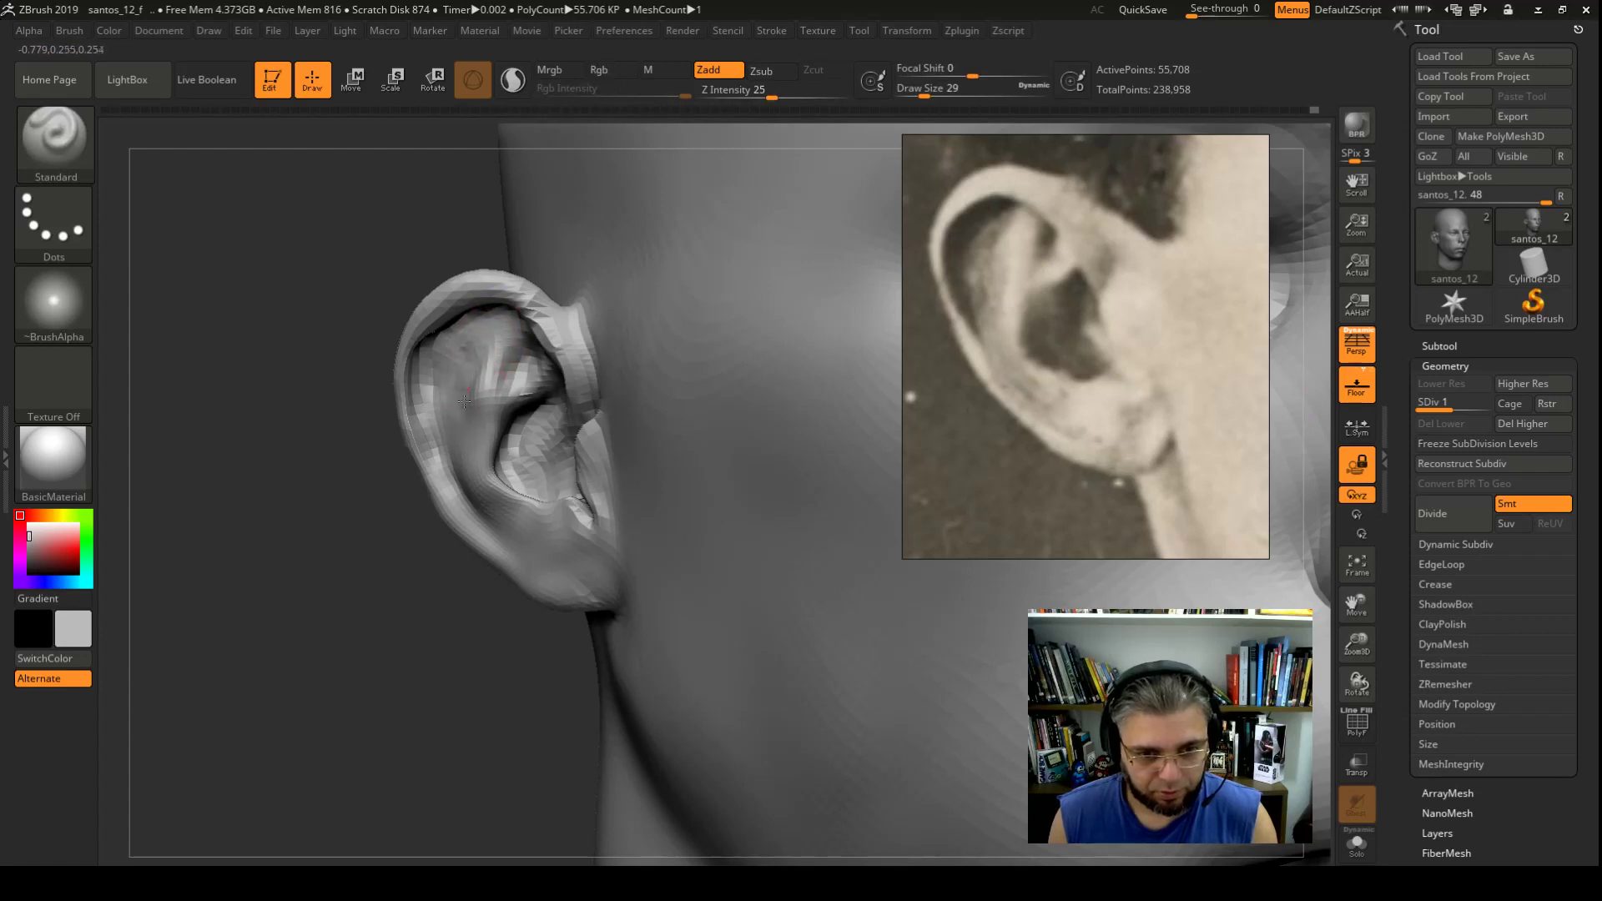
pyautogui.keyDown('shift'); pyautogui.moveTo(471, 359); pyautogui.dragTo(462, 417); pyautogui.keyUp('shift')
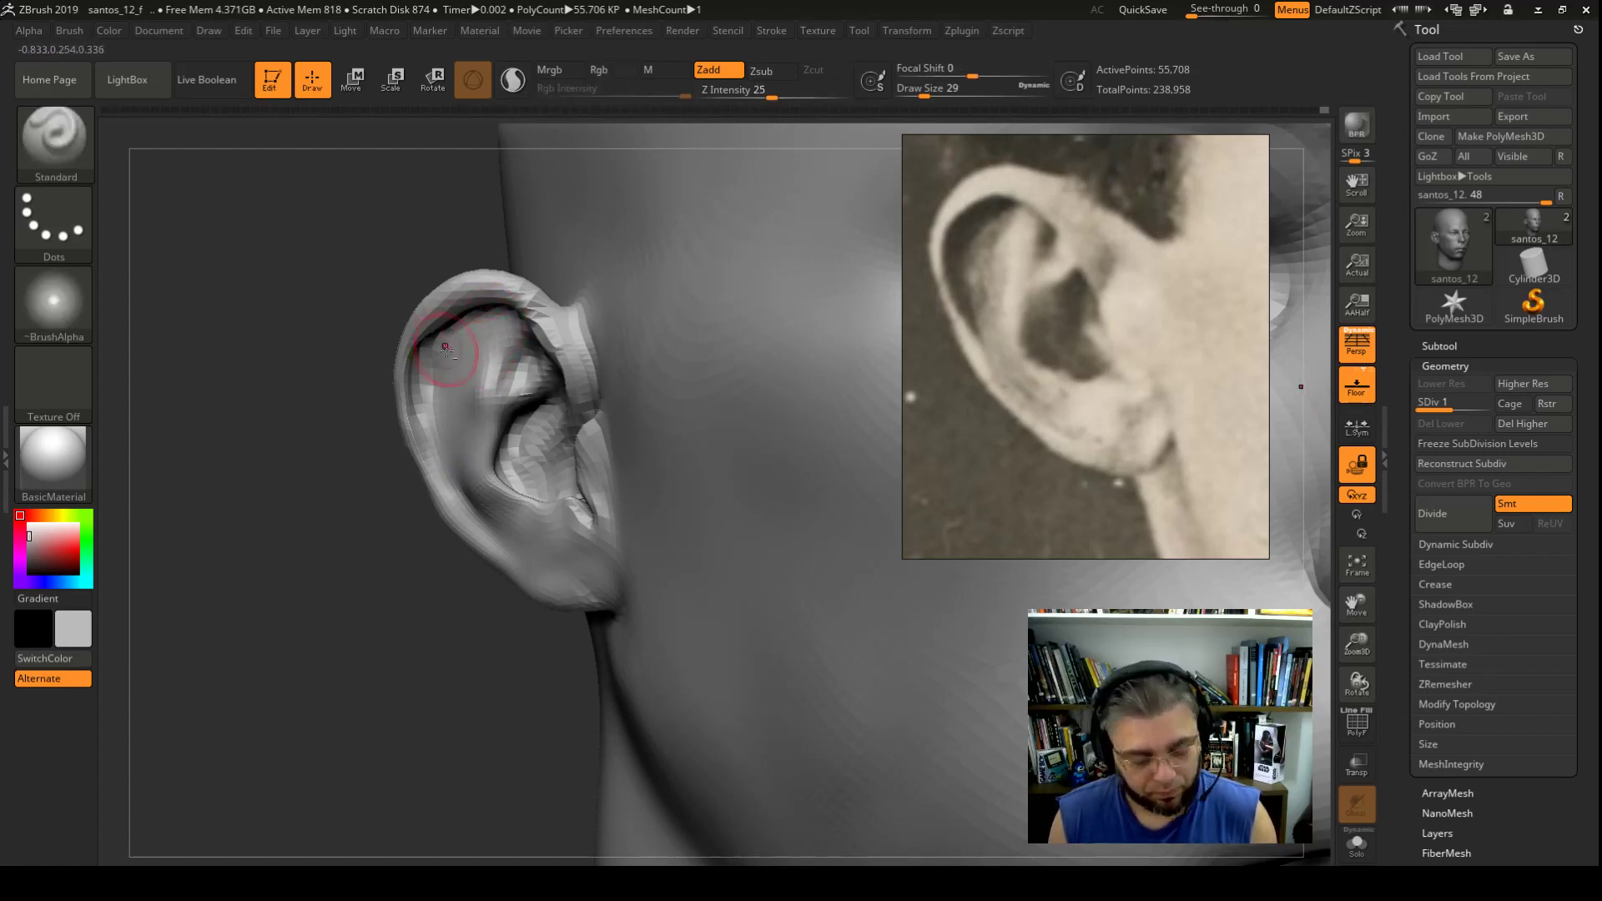
pyautogui.keyDown('shift'); pyautogui.moveTo(434, 354); pyautogui.dragTo(465, 372); pyautogui.keyUp('shift')
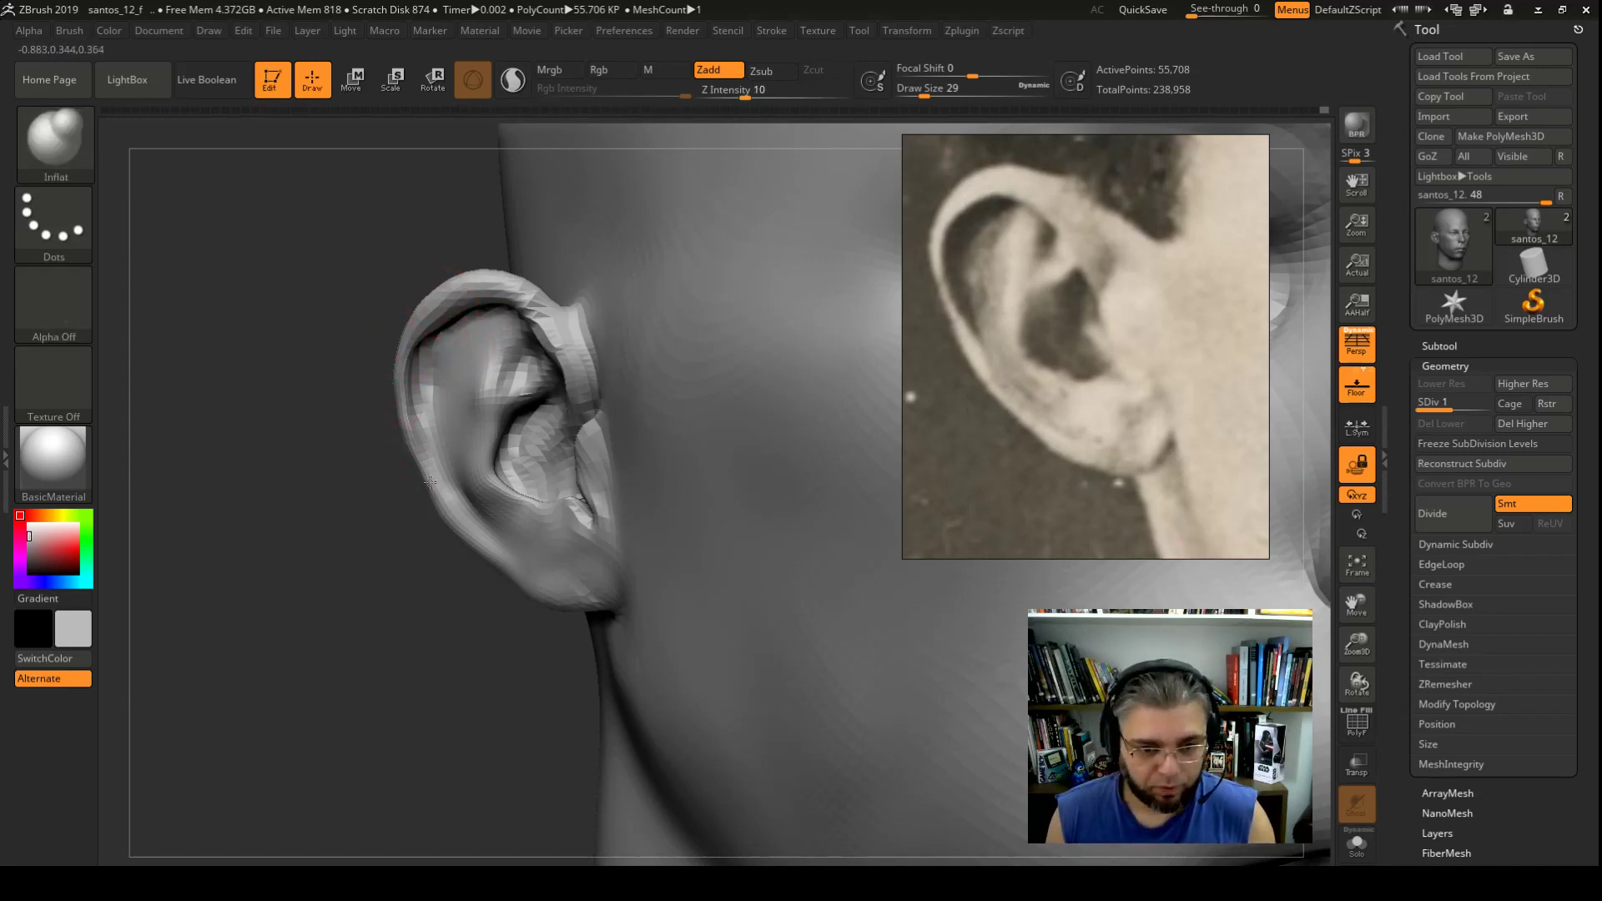
# Step: Round out the earlobe and reshape the antitragus above it with a smaller Standard brush
pyautogui.press('b')
pyautogui.press('s')
pyautogui.press('t')
pyautogui.press('space')
pyautogui.moveTo(518, 431); pyautogui.dragTo(501, 432)
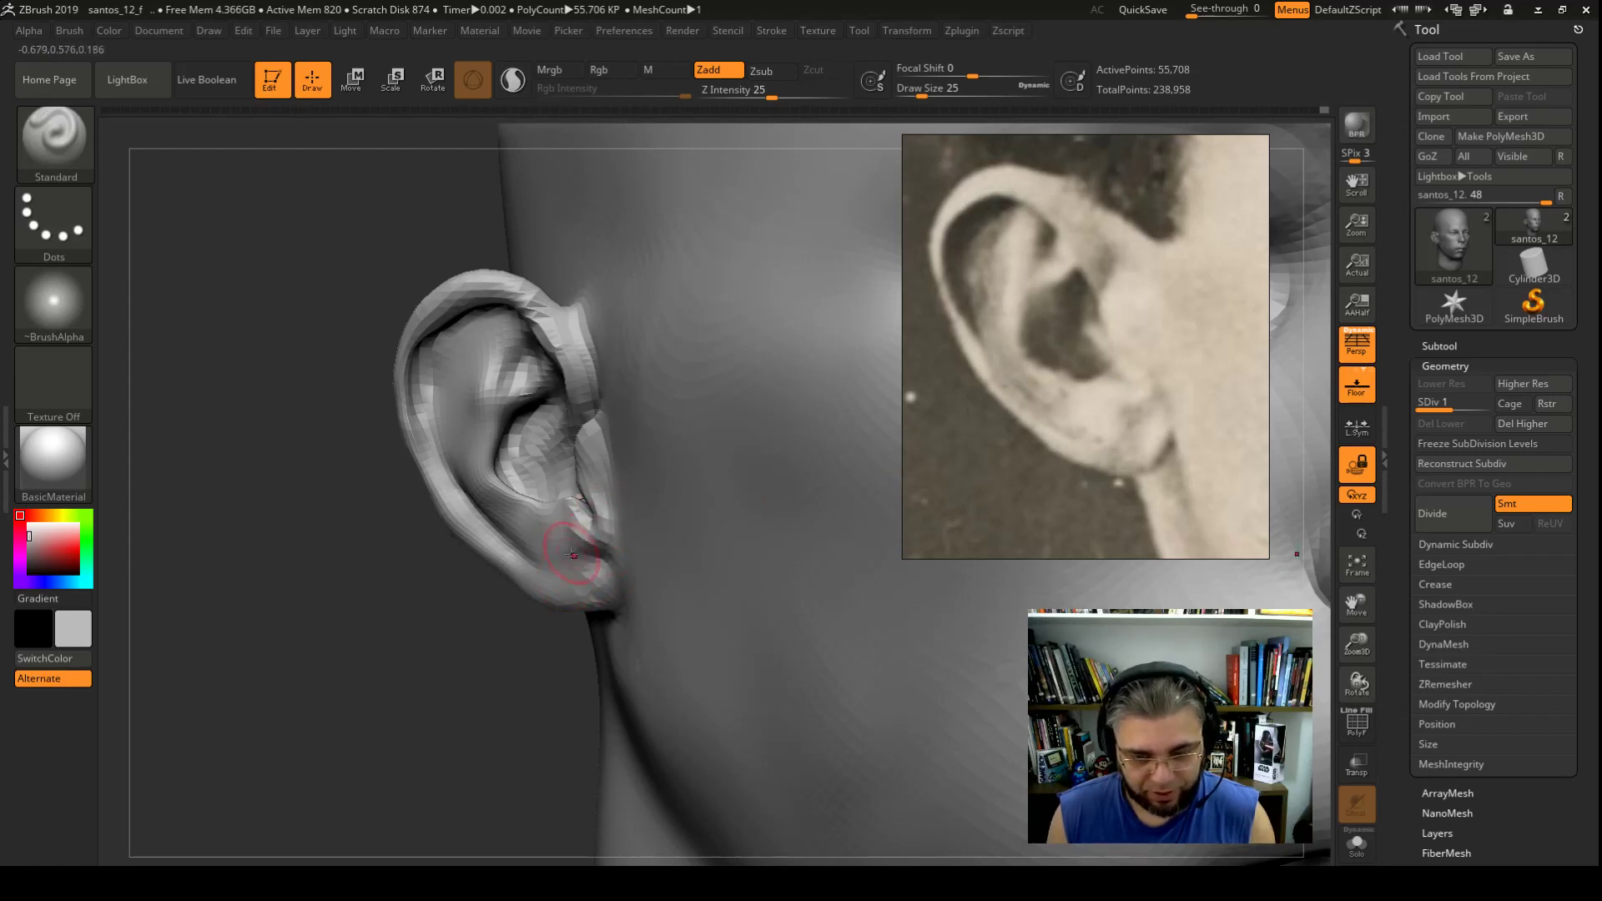
pyautogui.moveTo(563, 553)
pyautogui.mouseDown()
pyautogui.moveTo(551, 567)
pyautogui.moveTo(567, 561)
pyautogui.mouseUp()
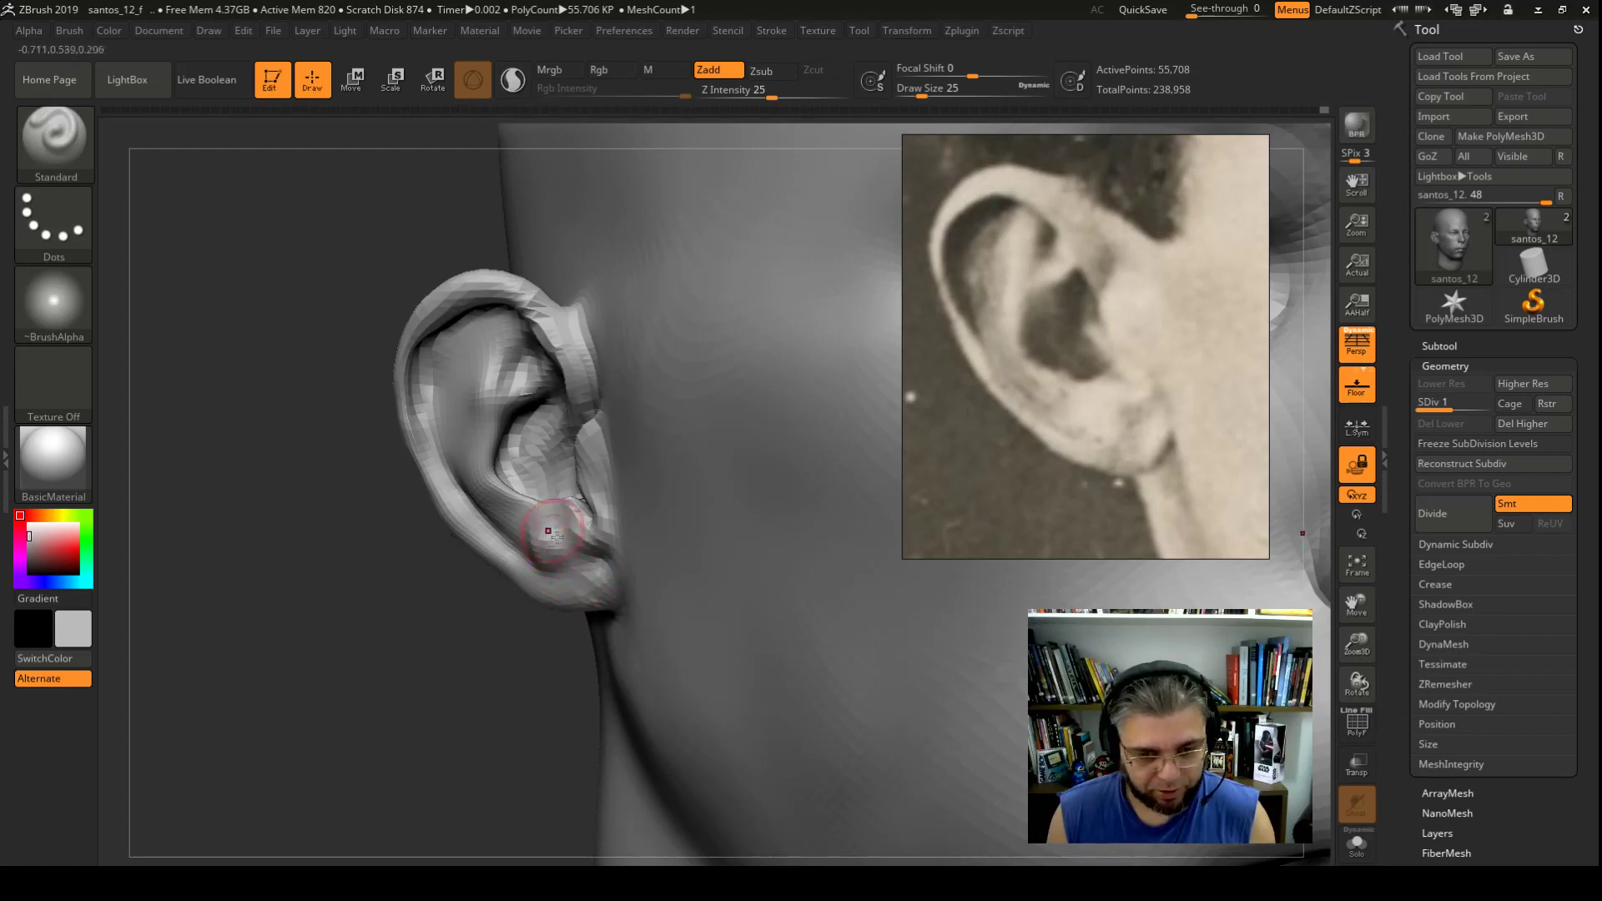
pyautogui.moveTo(548, 530)
pyautogui.mouseDown()
pyautogui.moveTo(538, 543)
pyautogui.moveTo(579, 624)
pyautogui.mouseUp()
pyautogui.press('b')
pyautogui.press('m')
pyautogui.press('v')
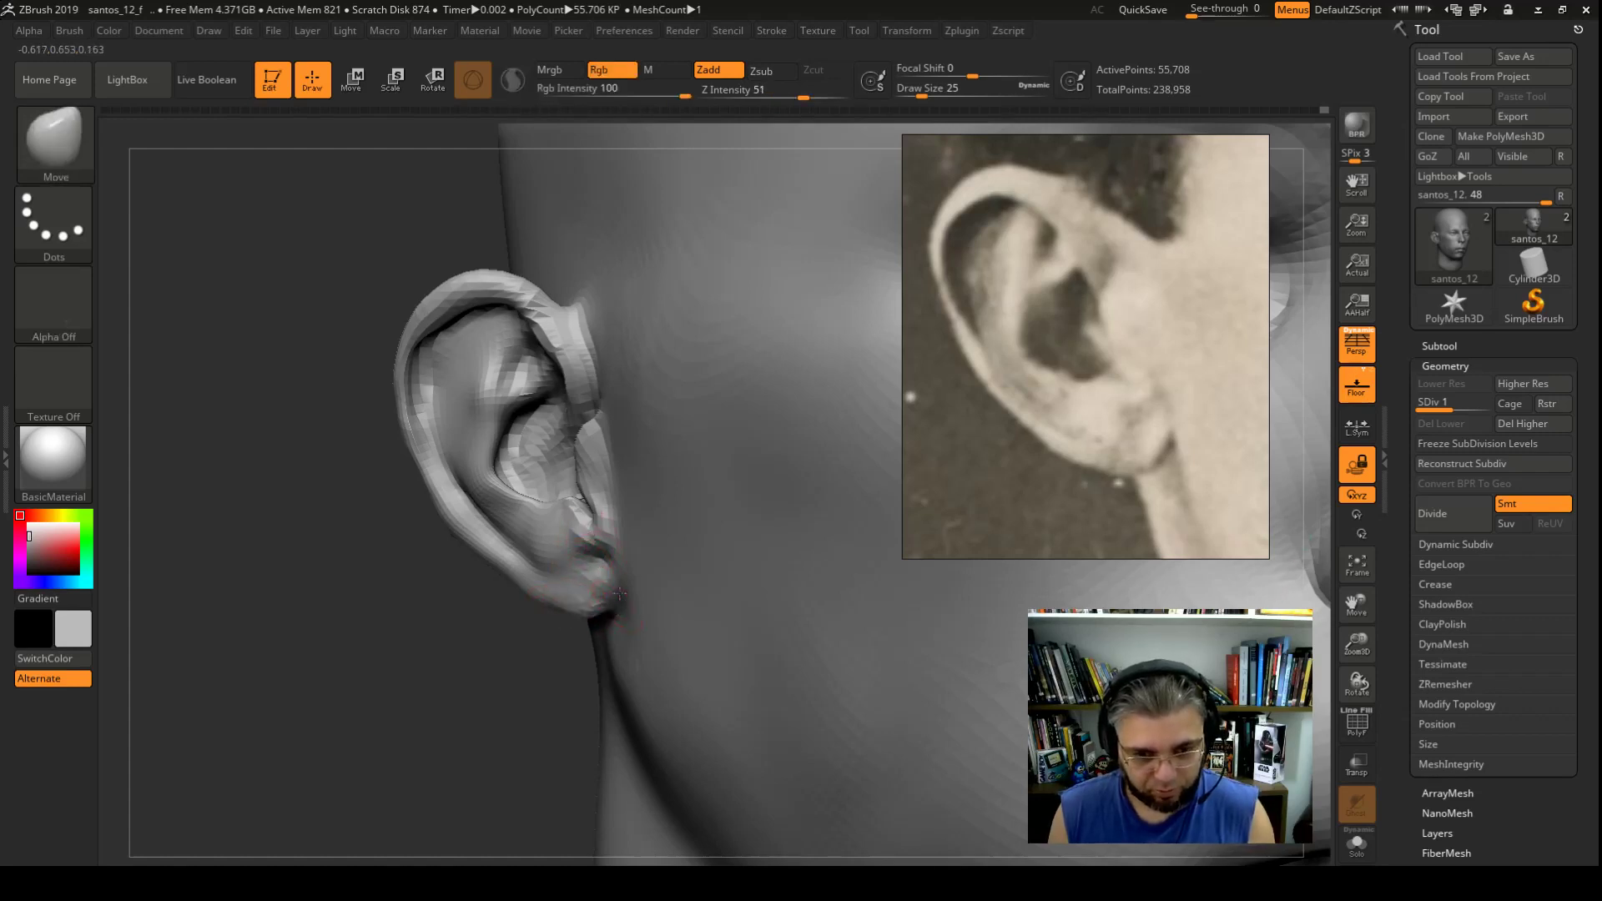
pyautogui.press('shift')
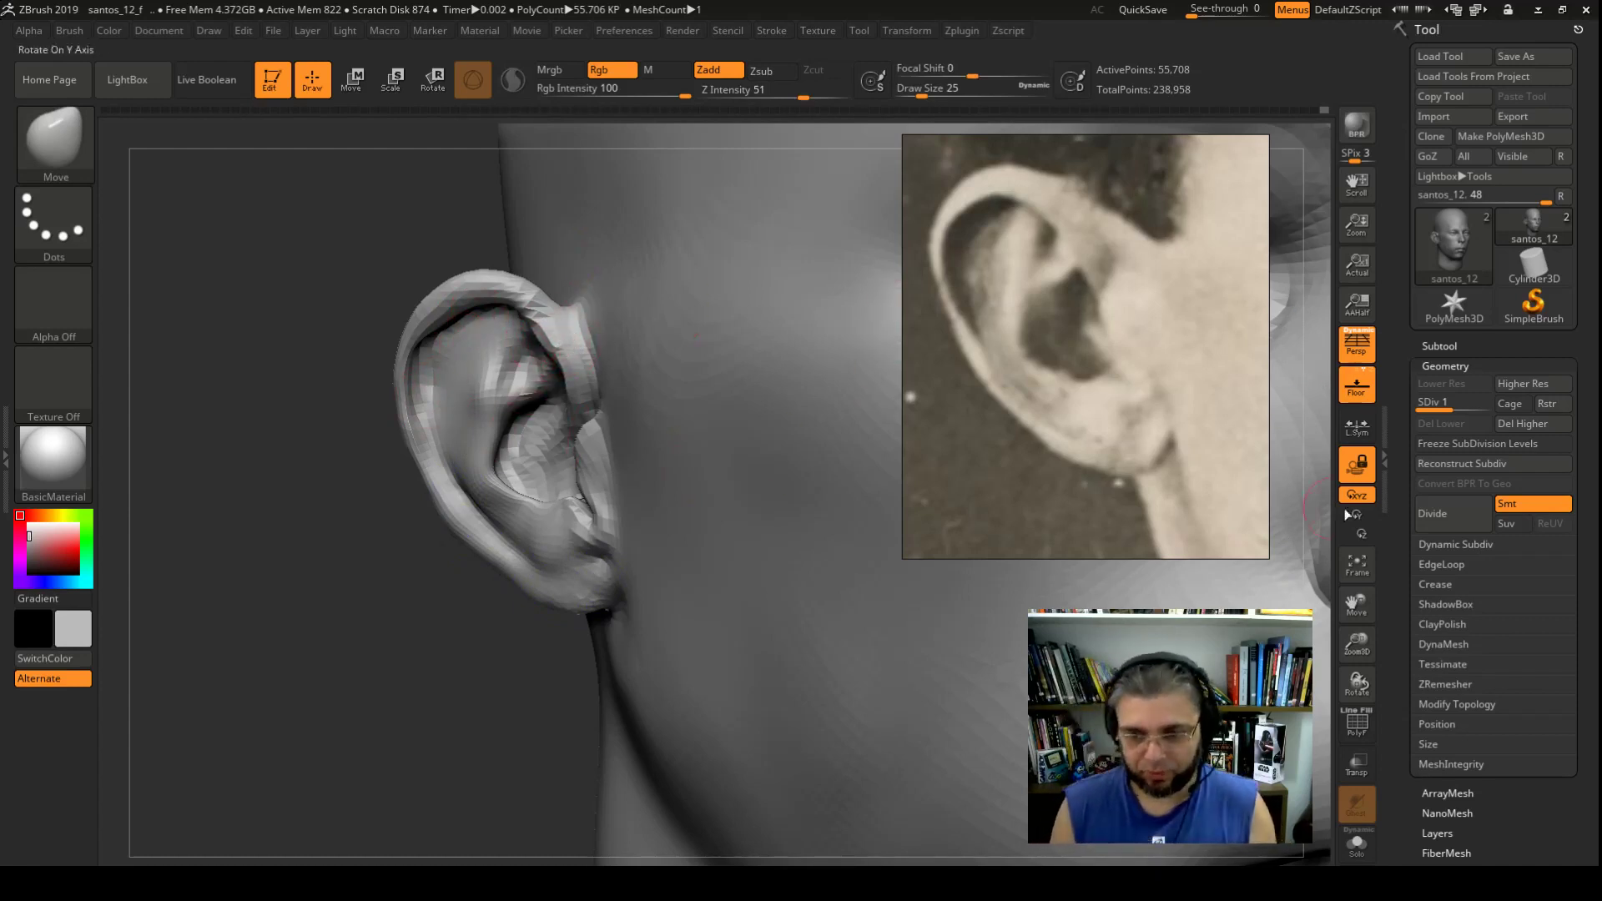
# Step: Hide everything but the ear region with SelectRect, rotate frontally, and reselect the ear patch
pyautogui.keyDown('ctrl'); pyautogui.keyDown('shift'); pyautogui.moveTo(336, 221); pyautogui.dragTo(668, 705); pyautogui.keyUp('shift'); pyautogui.keyUp('ctrl')
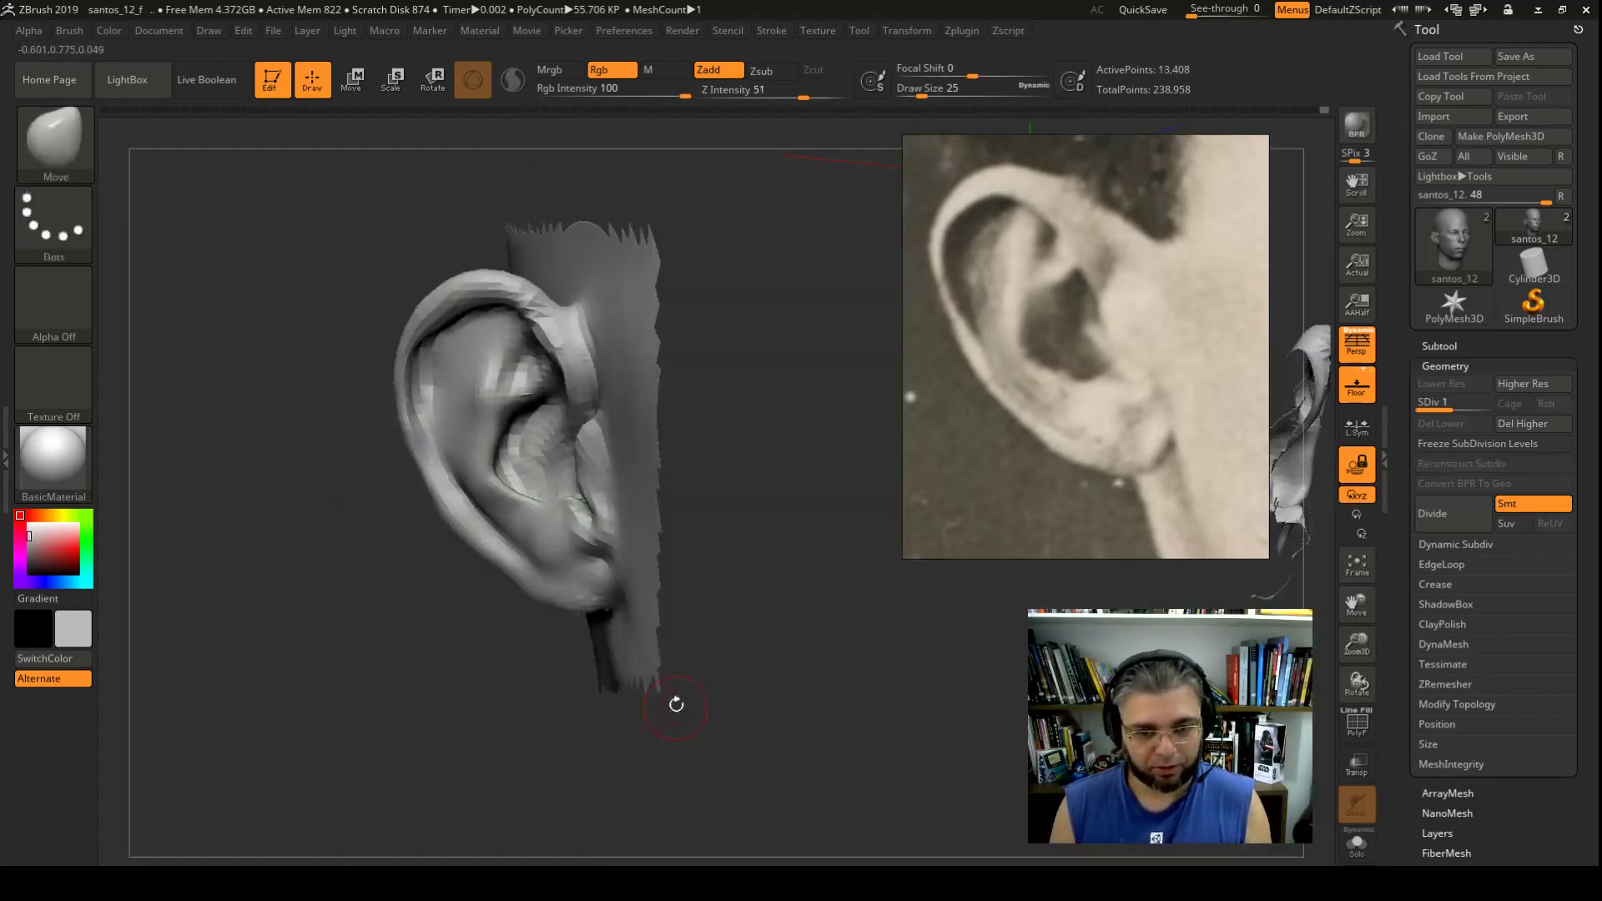
pyautogui.click(1356, 464)
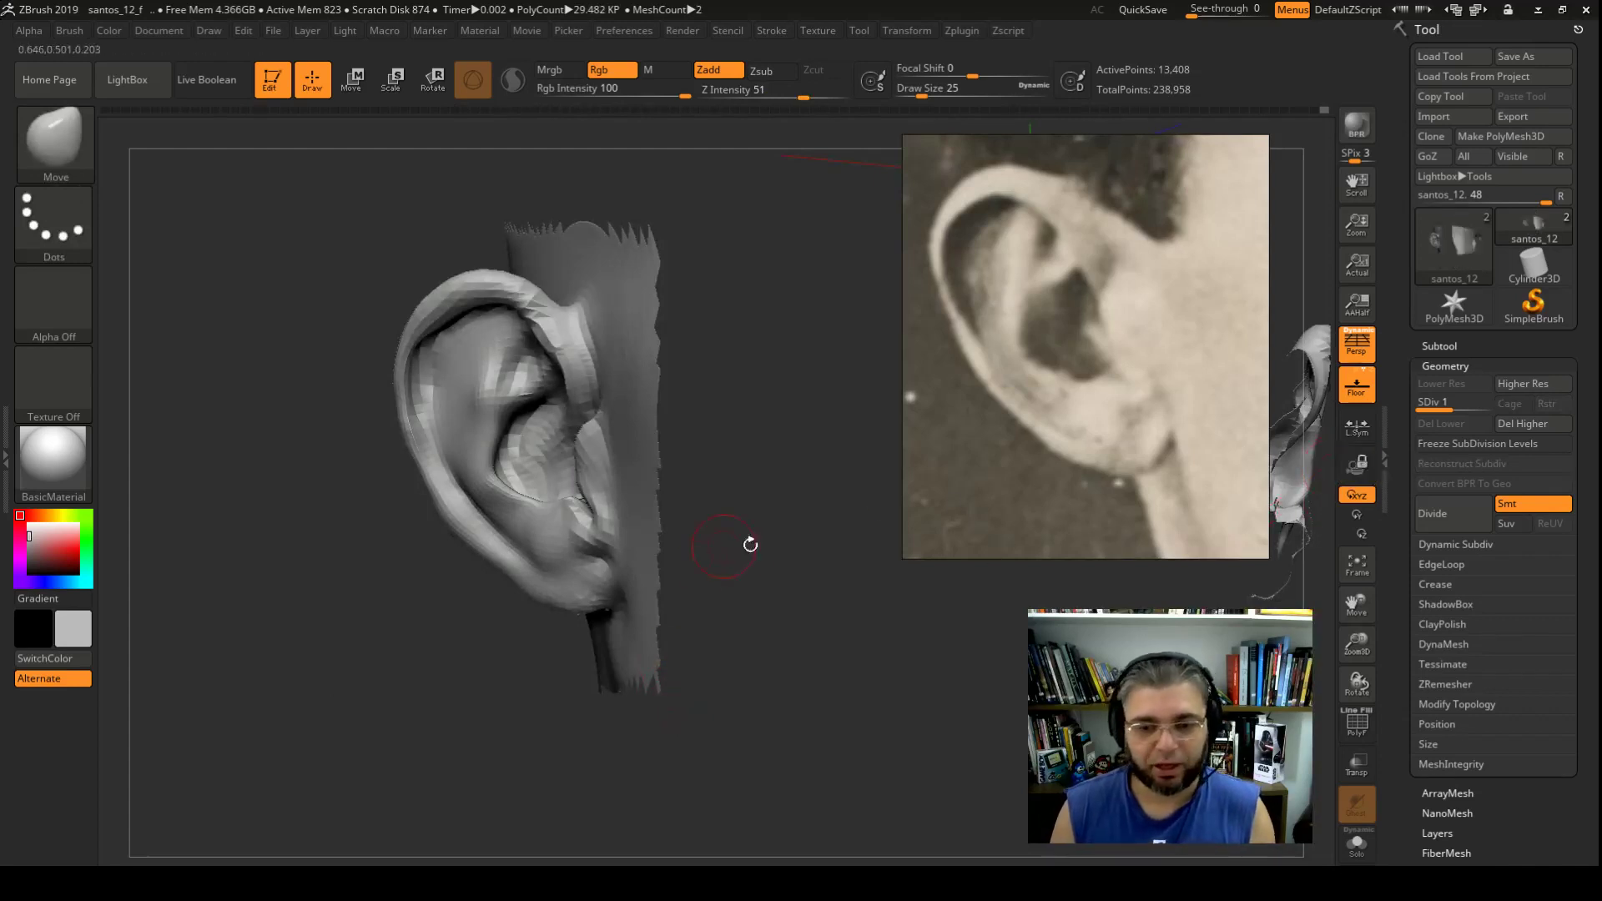
pyautogui.moveTo(750, 544); pyautogui.dragTo(791, 547)
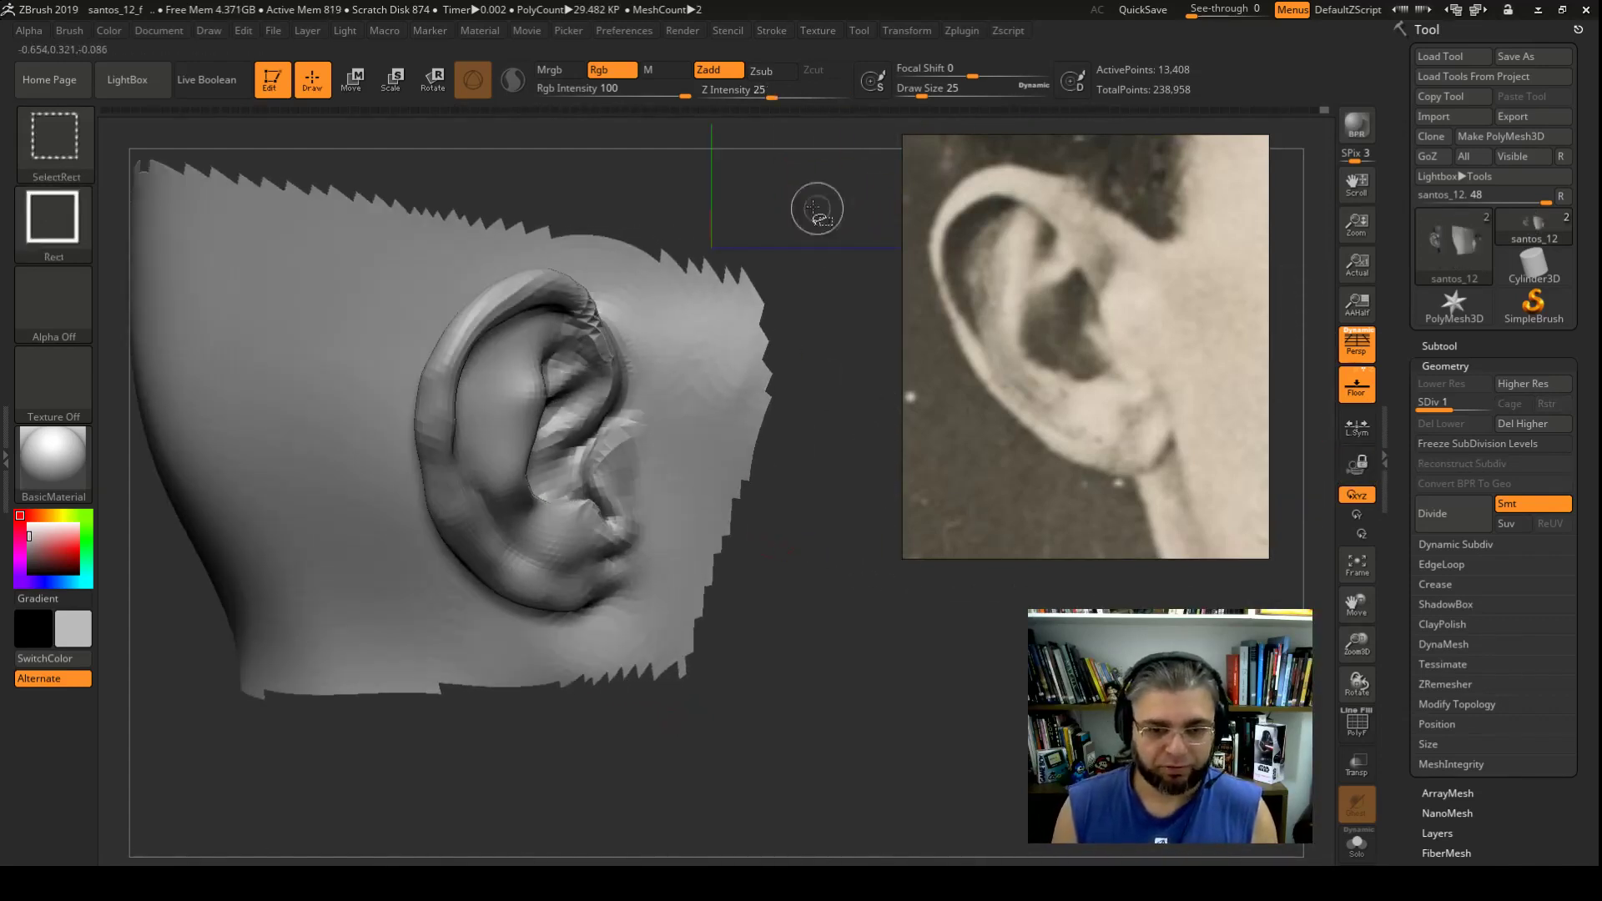
pyautogui.keyDown('ctrl'); pyautogui.keyDown('shift'); pyautogui.moveTo(816, 209); pyautogui.dragTo(402, 764); pyautogui.keyUp('shift'); pyautogui.keyUp('ctrl')
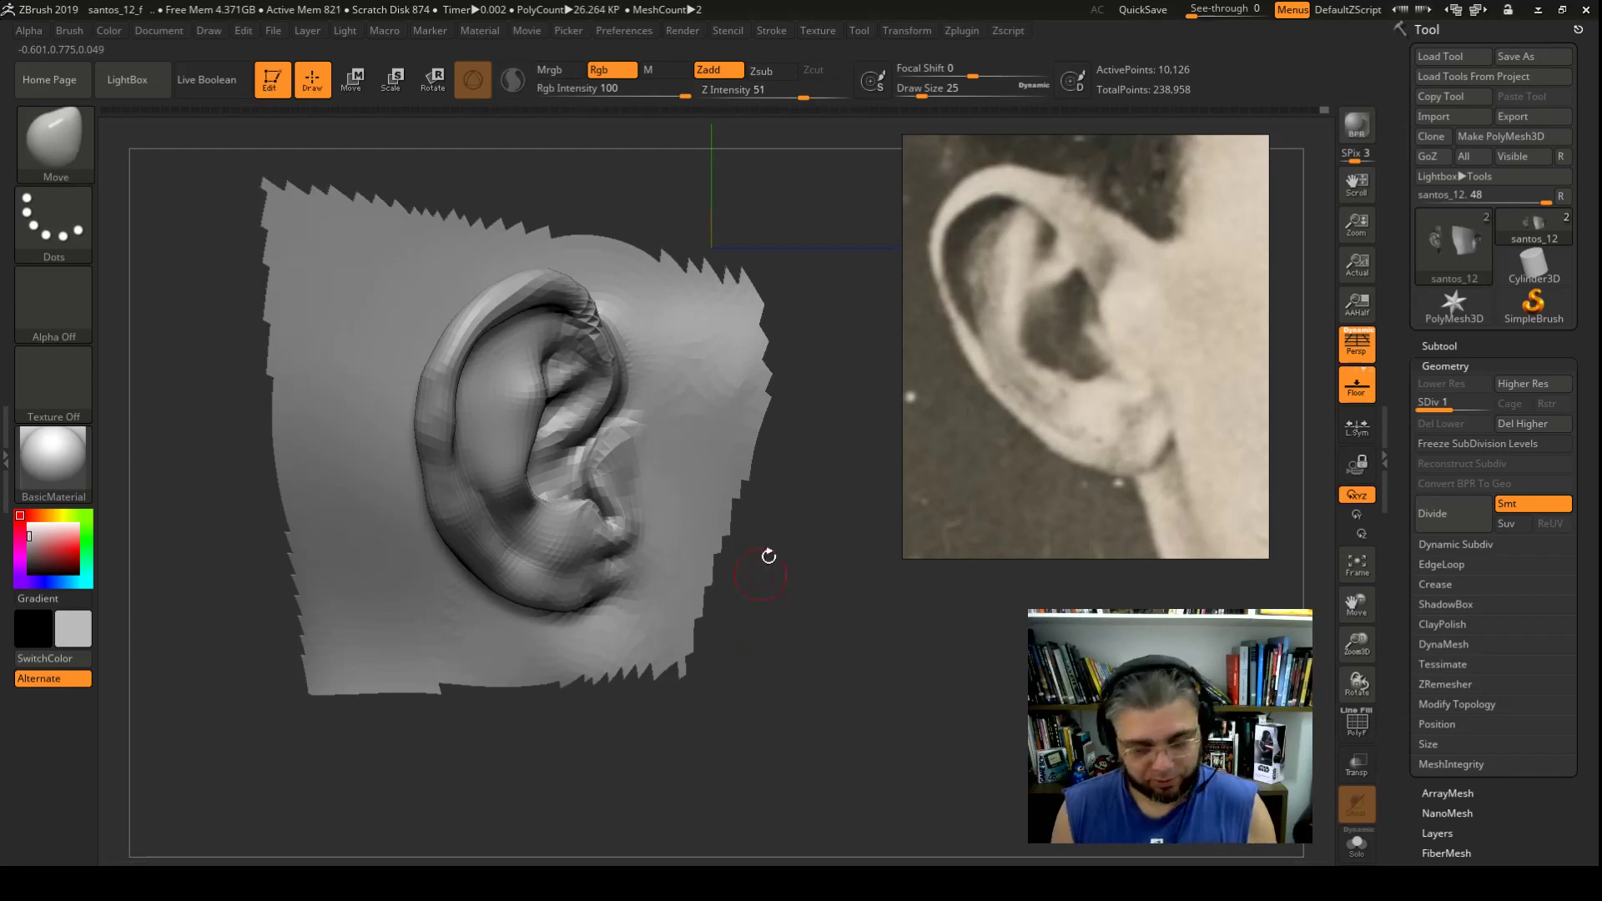
# Step: Resize the brush to 94, then down to 39
pyautogui.press('space')
pyautogui.moveTo(755, 521); pyautogui.dragTo(784, 522)
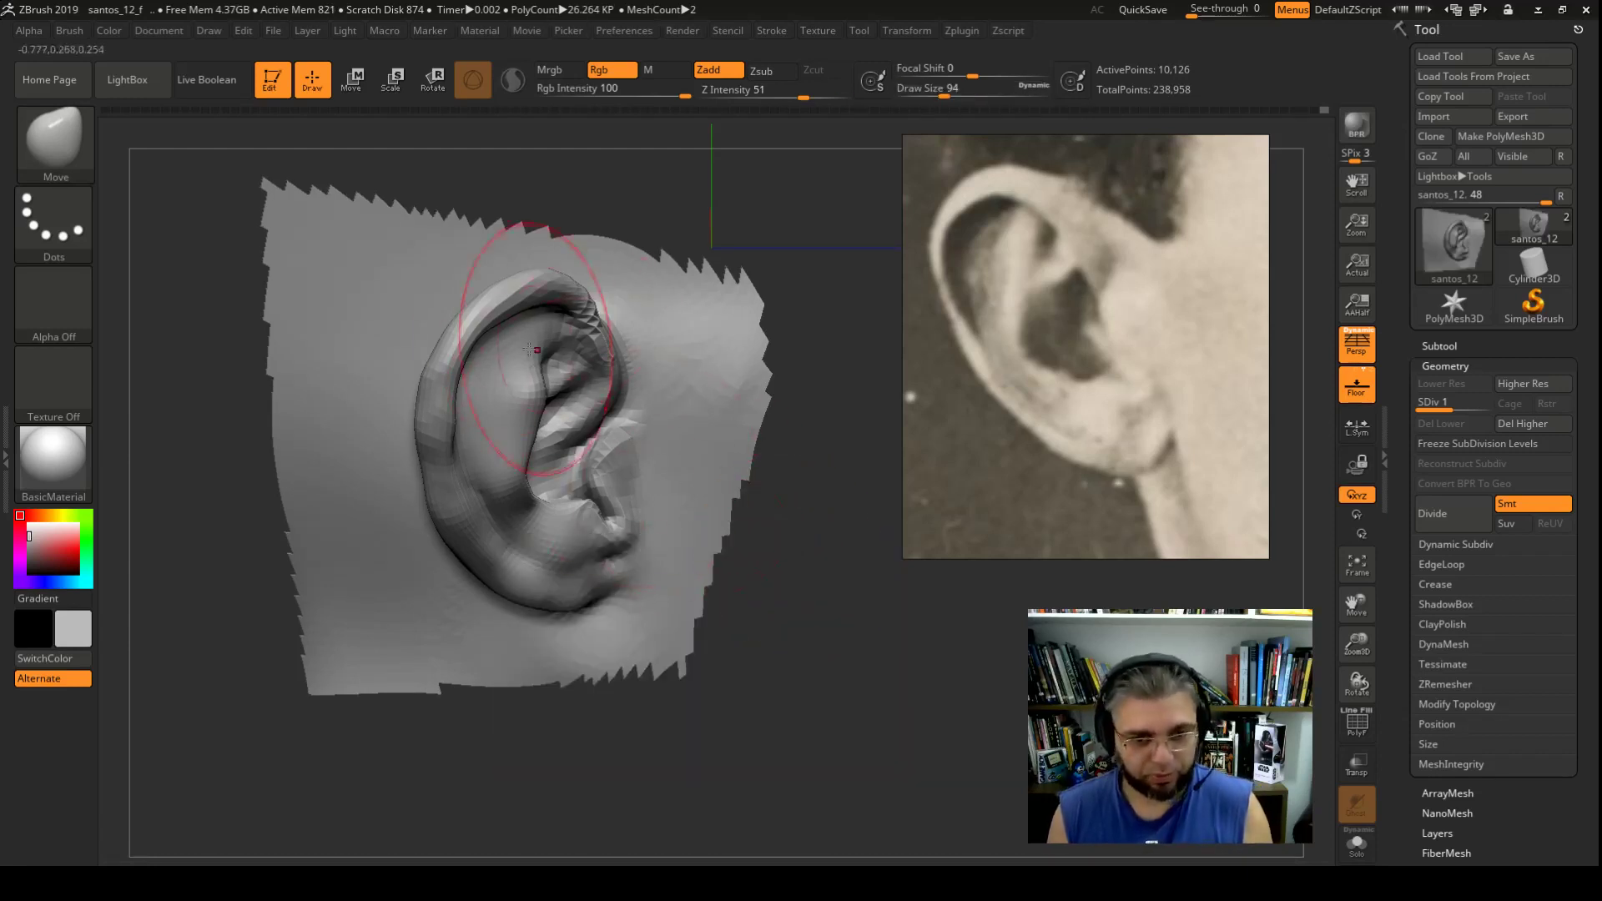
pyautogui.press('space')
pyautogui.moveTo(468, 458)
pyautogui.mouseDown()
pyautogui.moveTo(447, 458)
pyautogui.moveTo(449, 503)
pyautogui.mouseUp()
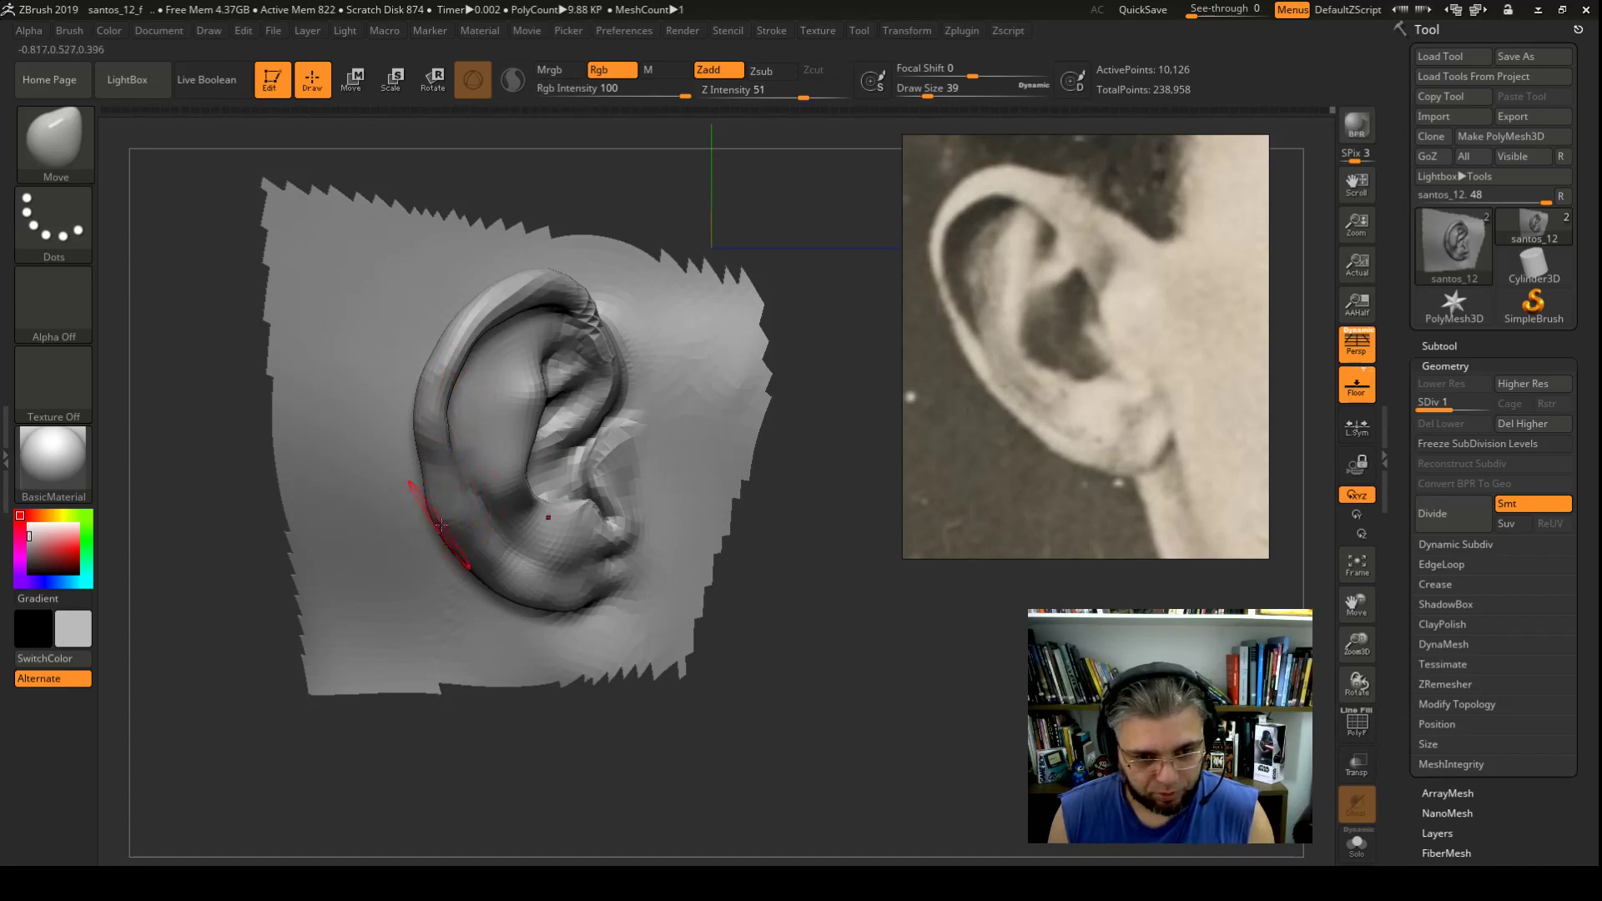
# Step: Push the jagged upper rim into a smoother helix with the Move brush at size 51, then 49
pyautogui.press('space')
pyautogui.moveTo(442, 518); pyautogui.dragTo(461, 499)
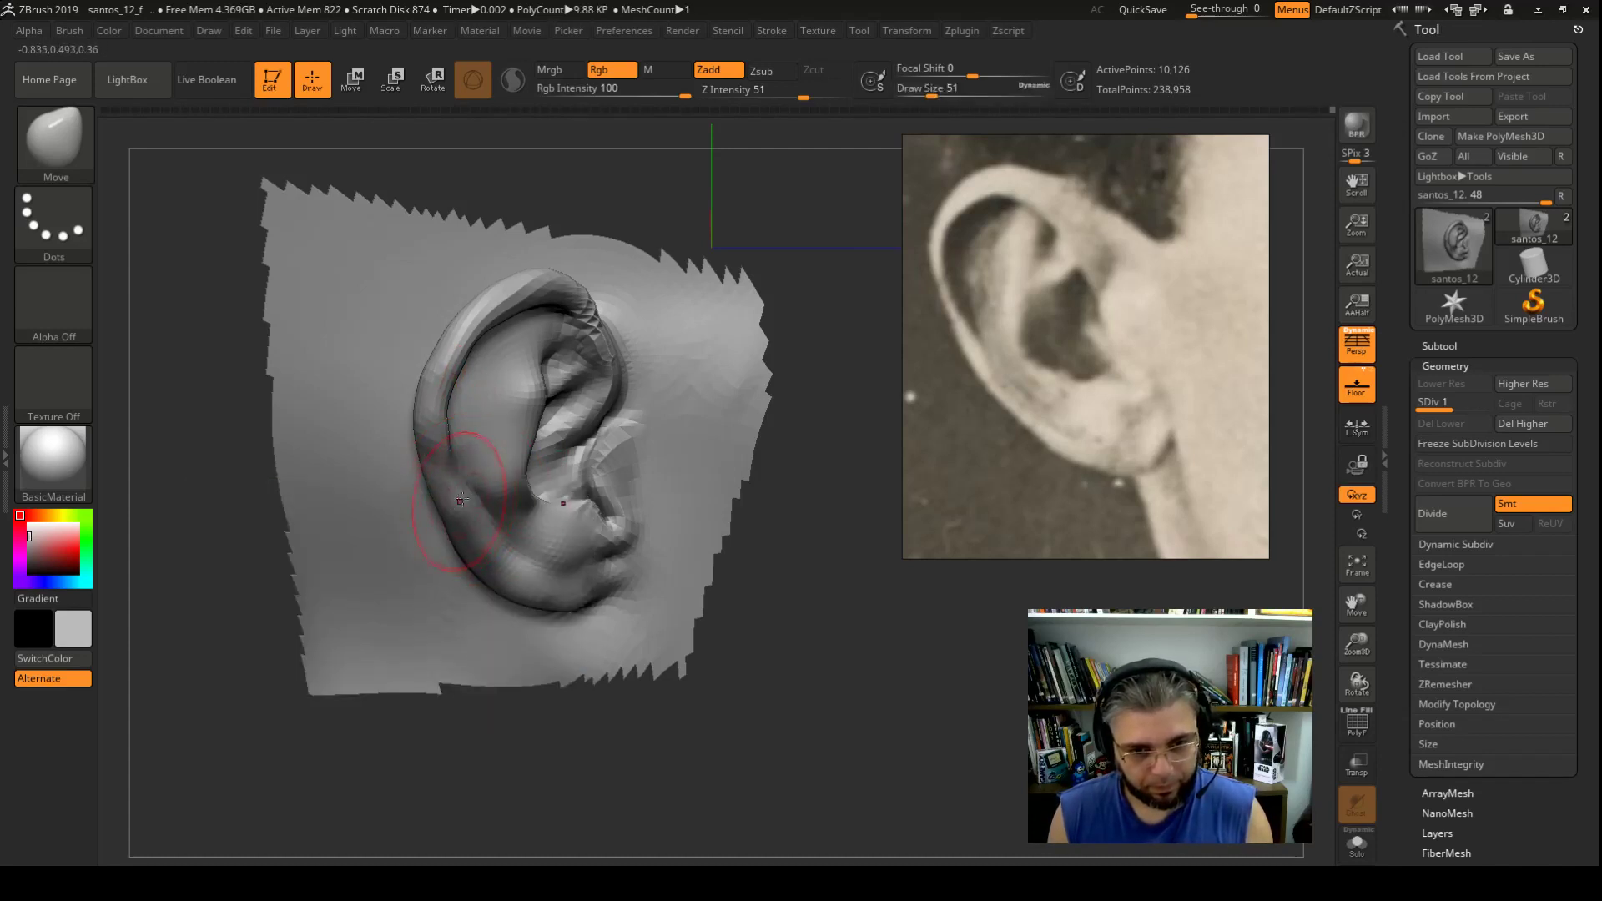
pyautogui.moveTo(833, 572); pyautogui.dragTo(282, 543)
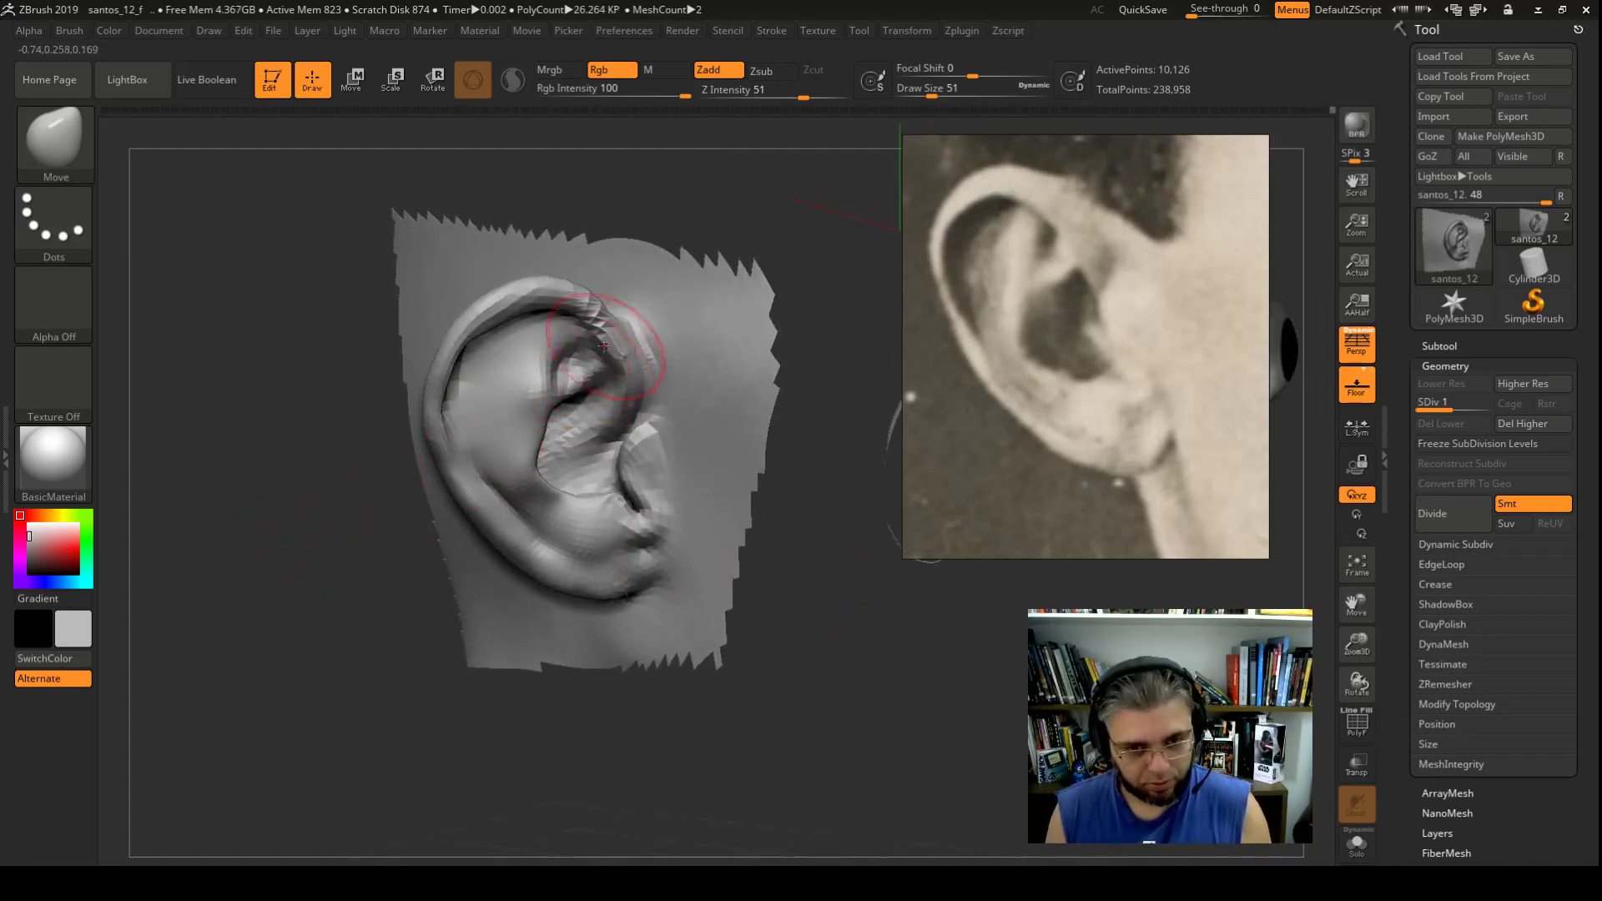
pyautogui.moveTo(601, 338); pyautogui.dragTo(607, 327)
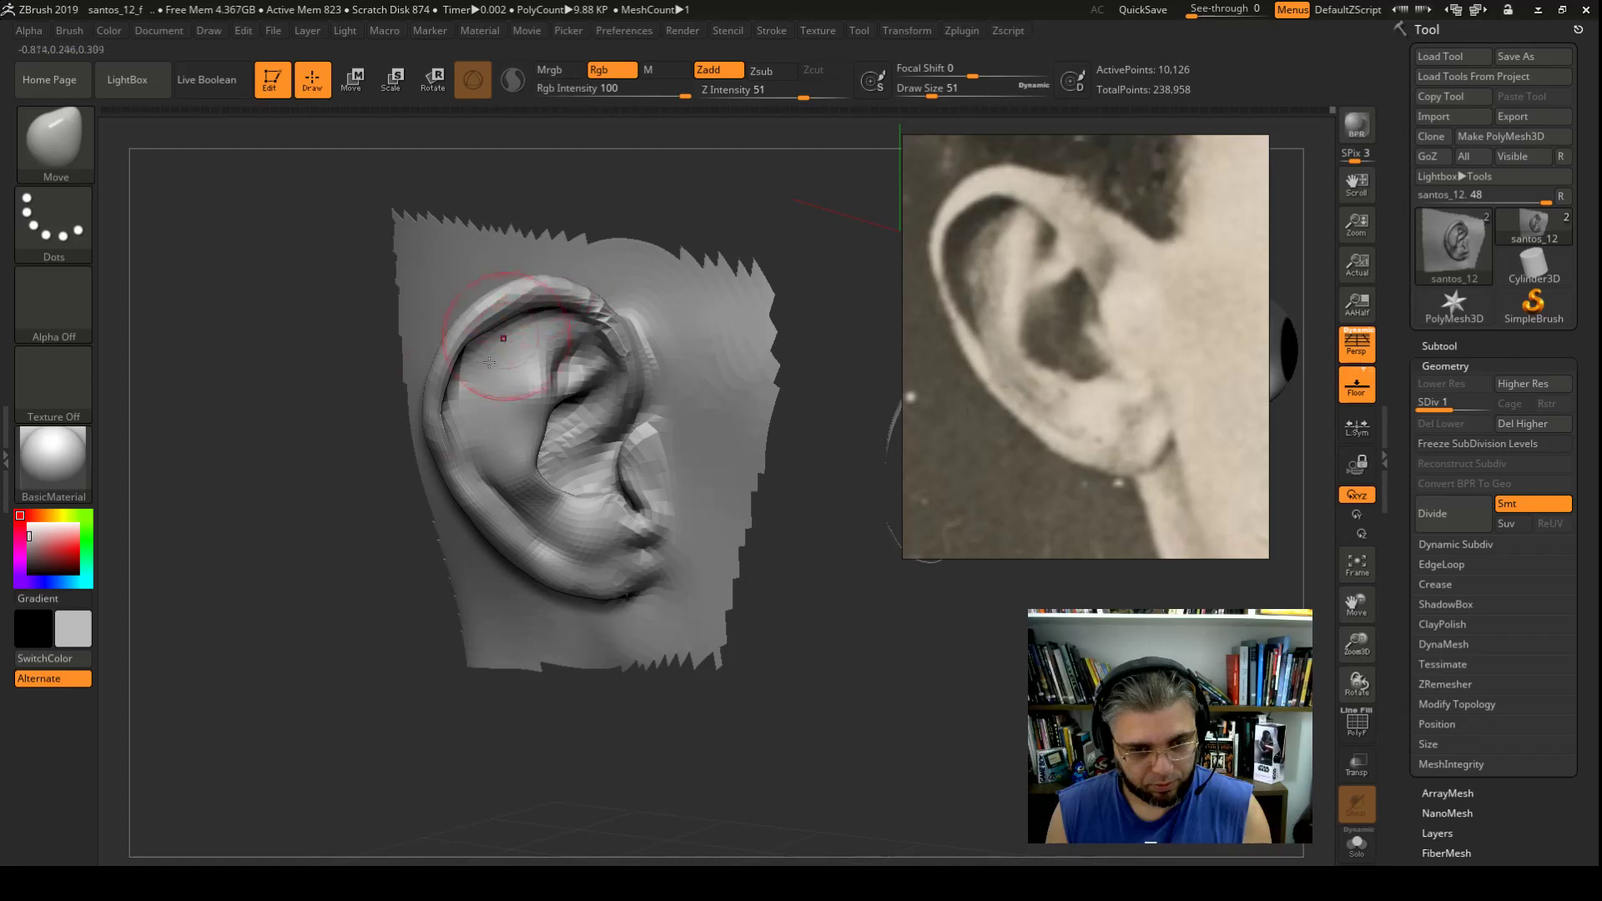
pyautogui.rightClick(440, 408)
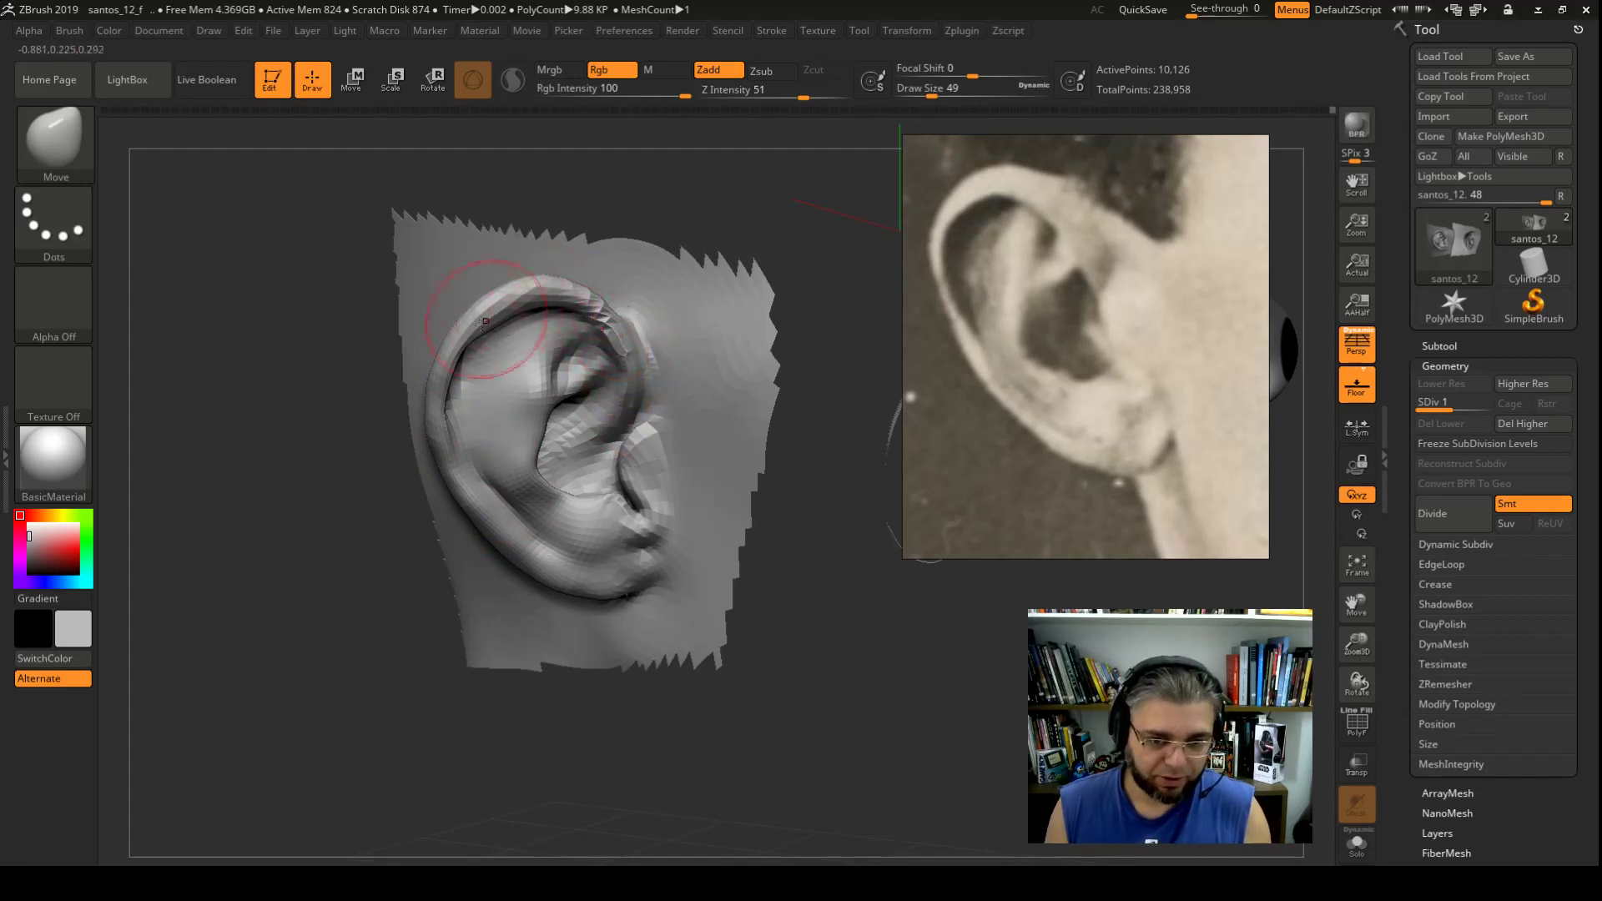
pyautogui.moveTo(400, 411); pyautogui.dragTo(404, 529)
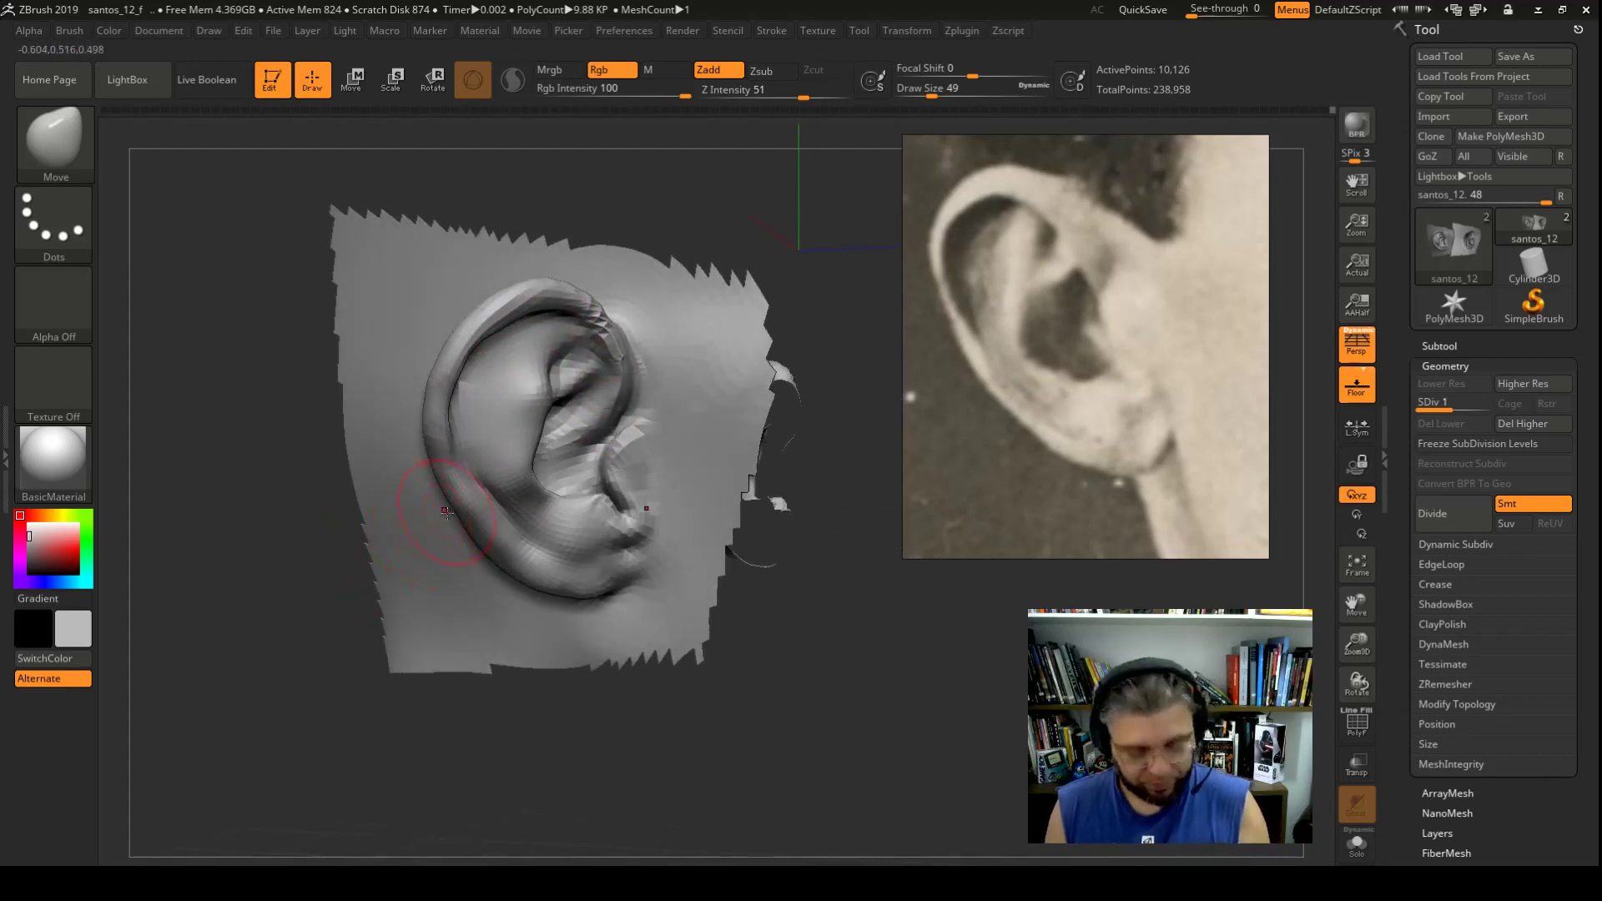
# Step: Switch to the TrimDynamic brush in Zsub mode
pyautogui.press('b')
pyautogui.press('s')
pyautogui.press('t')
pyautogui.press('ctrl')
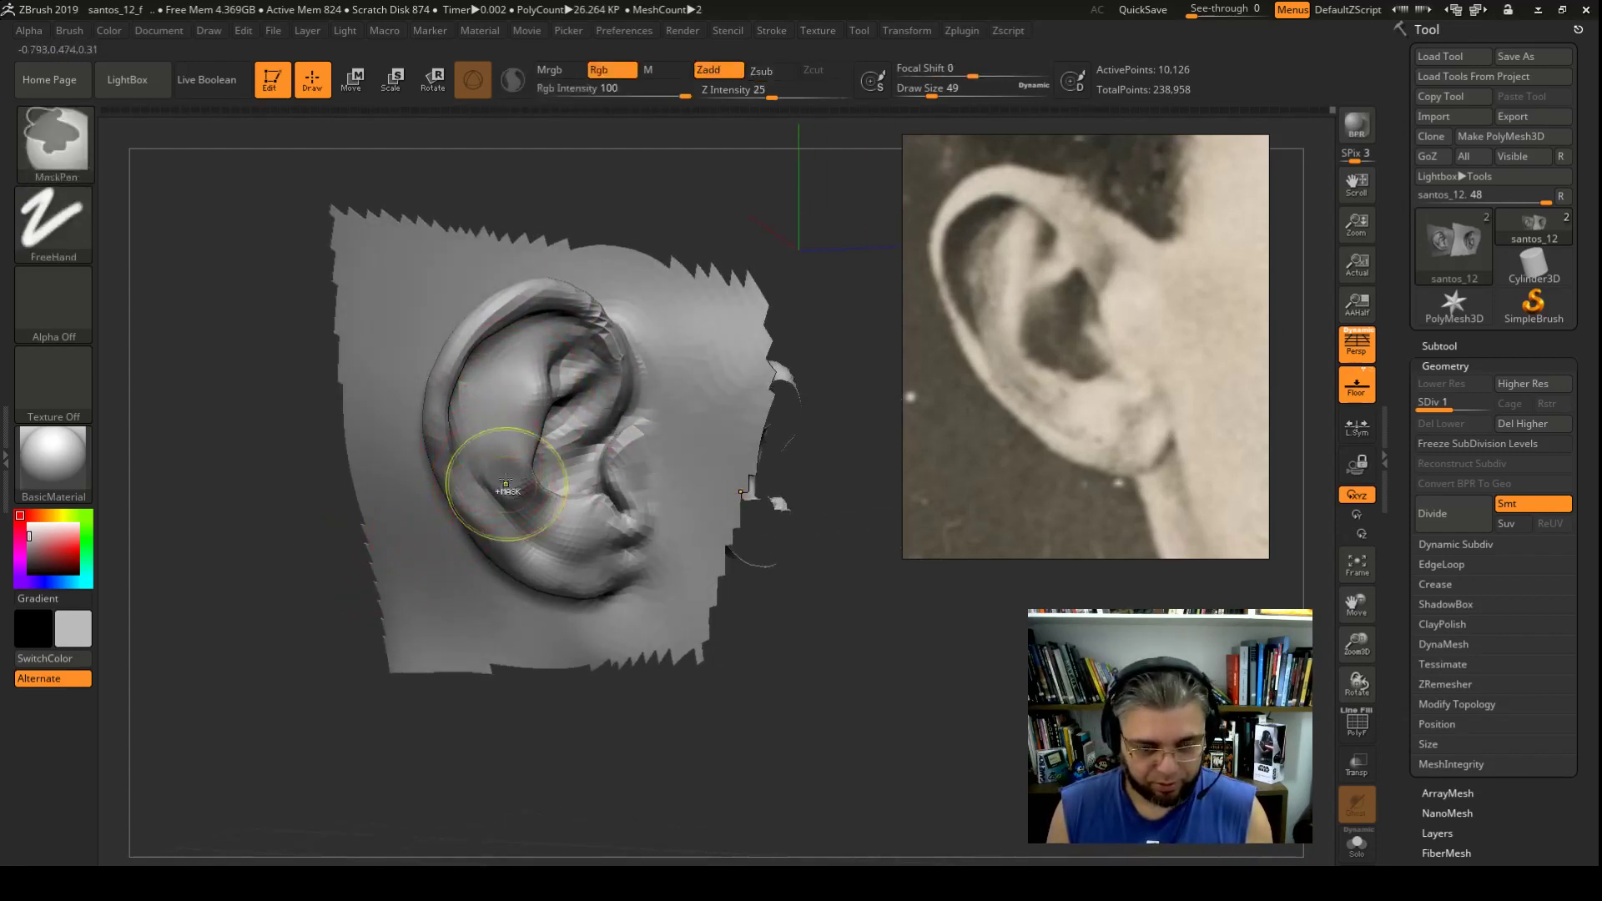
pyautogui.press('space')
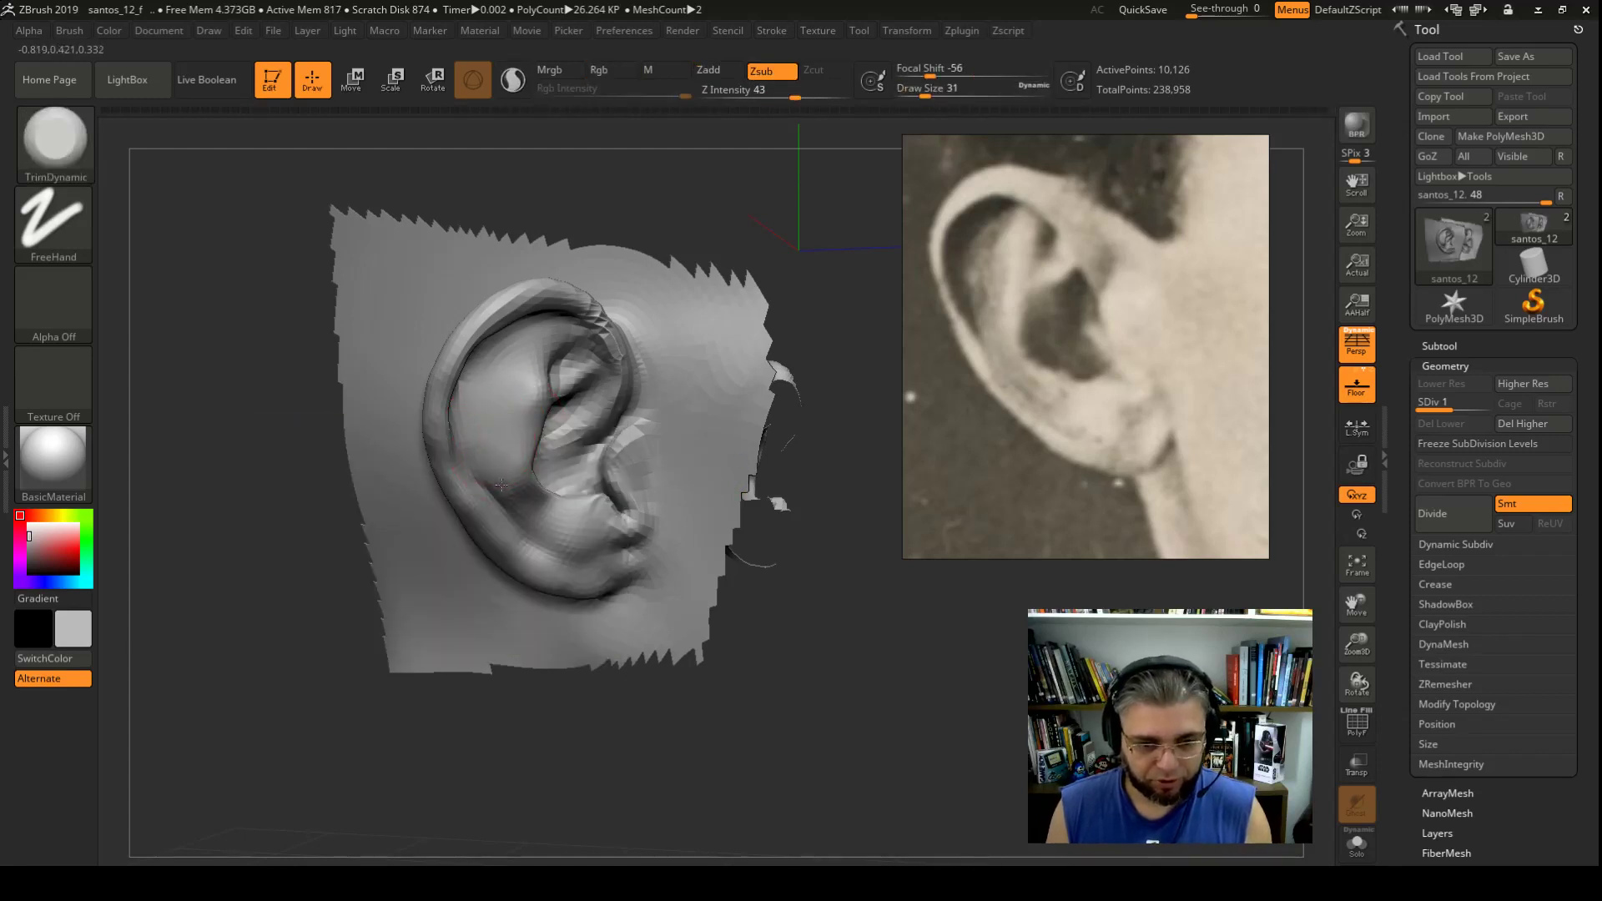
# Step: Turn the ear to side profile and set the Move brush to size 49, then 41
pyautogui.moveTo(442, 517); pyautogui.dragTo(344, 572)
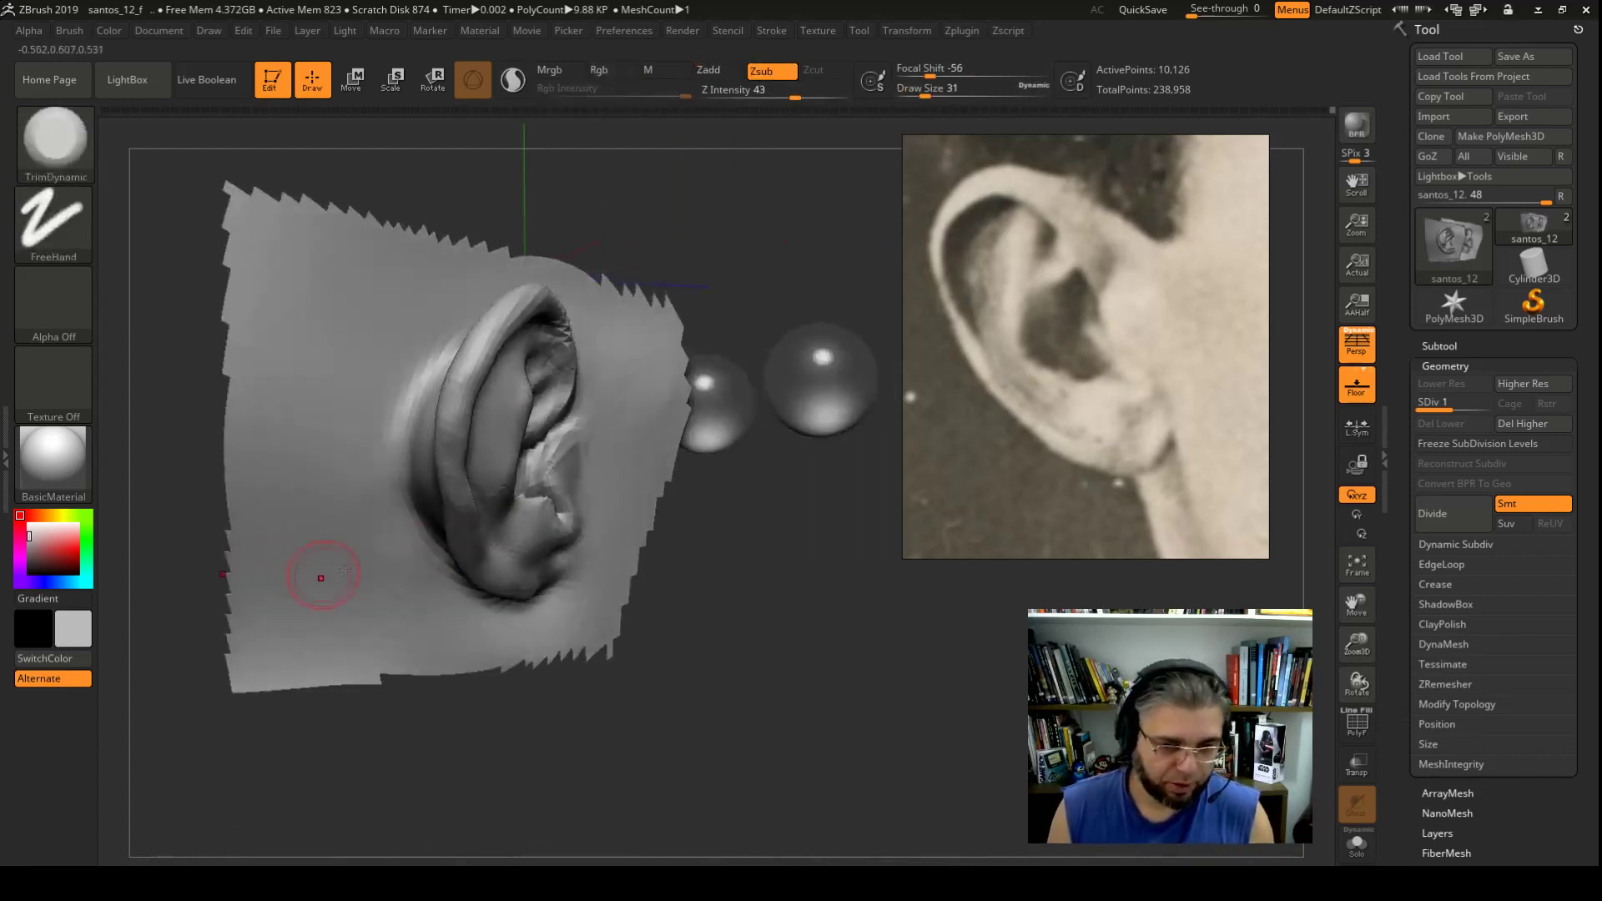
pyautogui.moveTo(682, 531); pyautogui.dragTo(697, 543)
pyautogui.press('b')
pyautogui.press('m')
pyautogui.press('v')
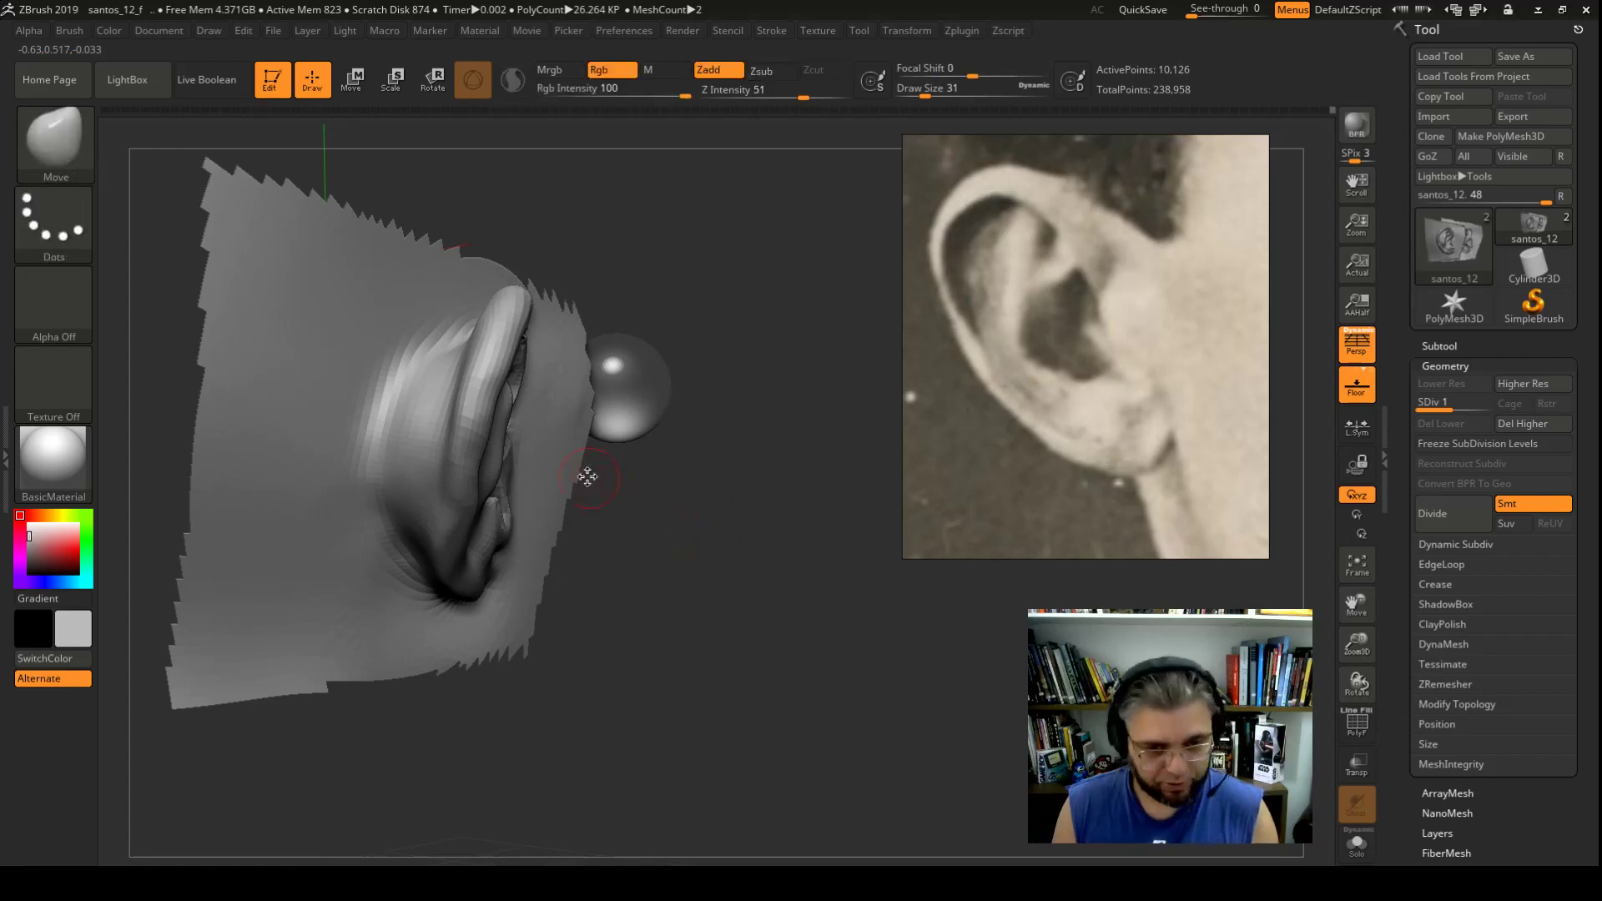
pyautogui.press('space')
pyautogui.moveTo(586, 479); pyautogui.dragTo(600, 479)
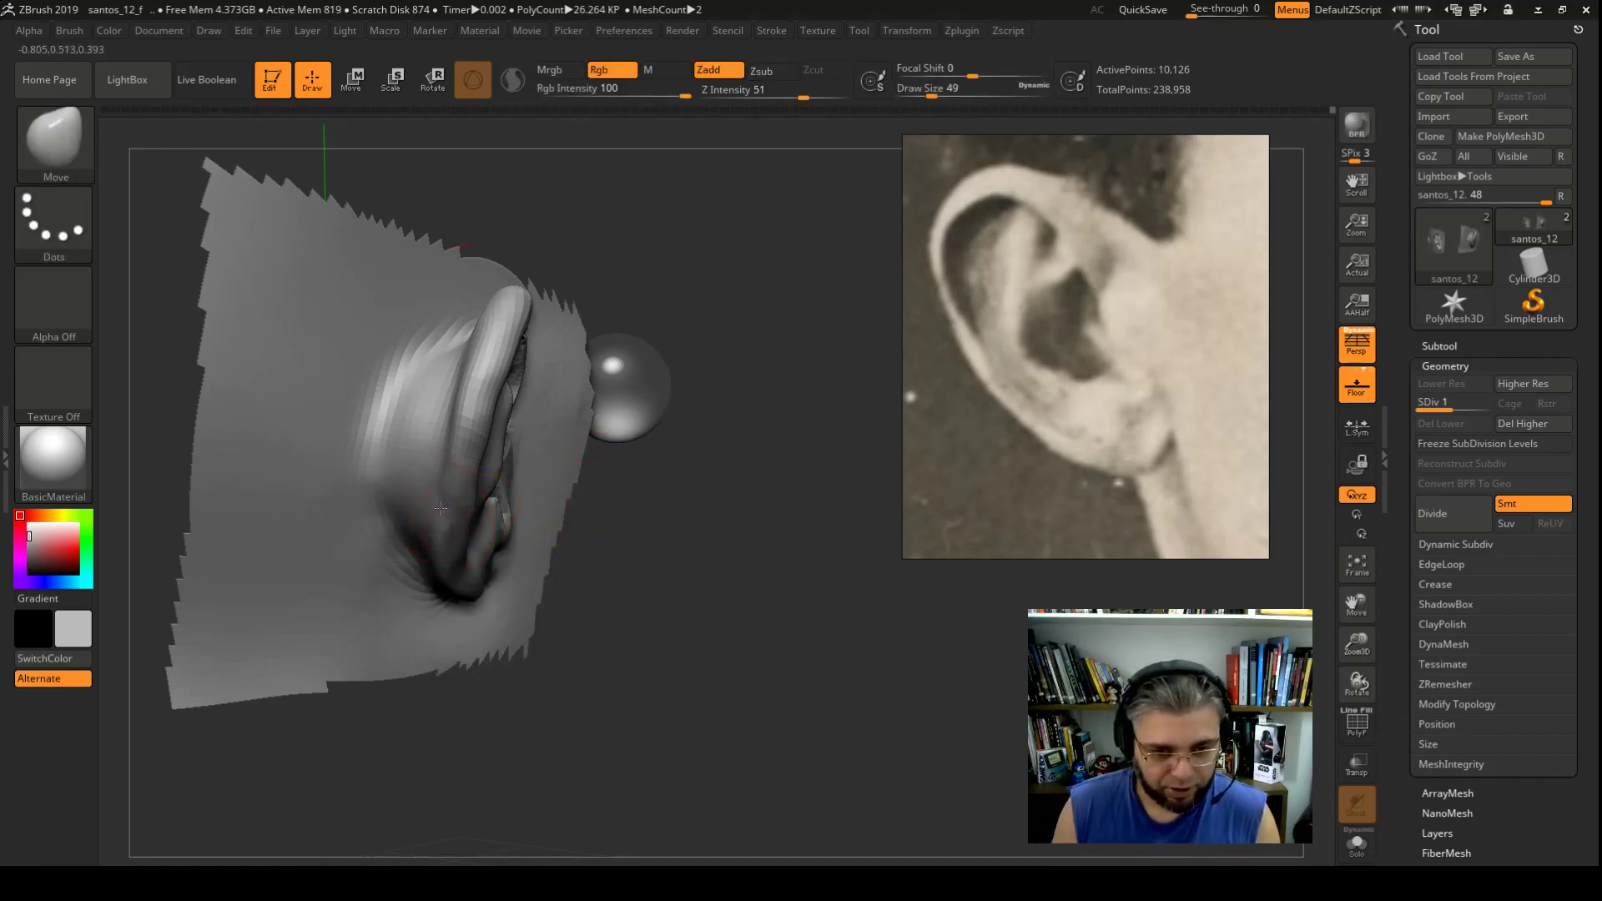
pyautogui.press('space')
pyautogui.moveTo(506, 399); pyautogui.dragTo(493, 398)
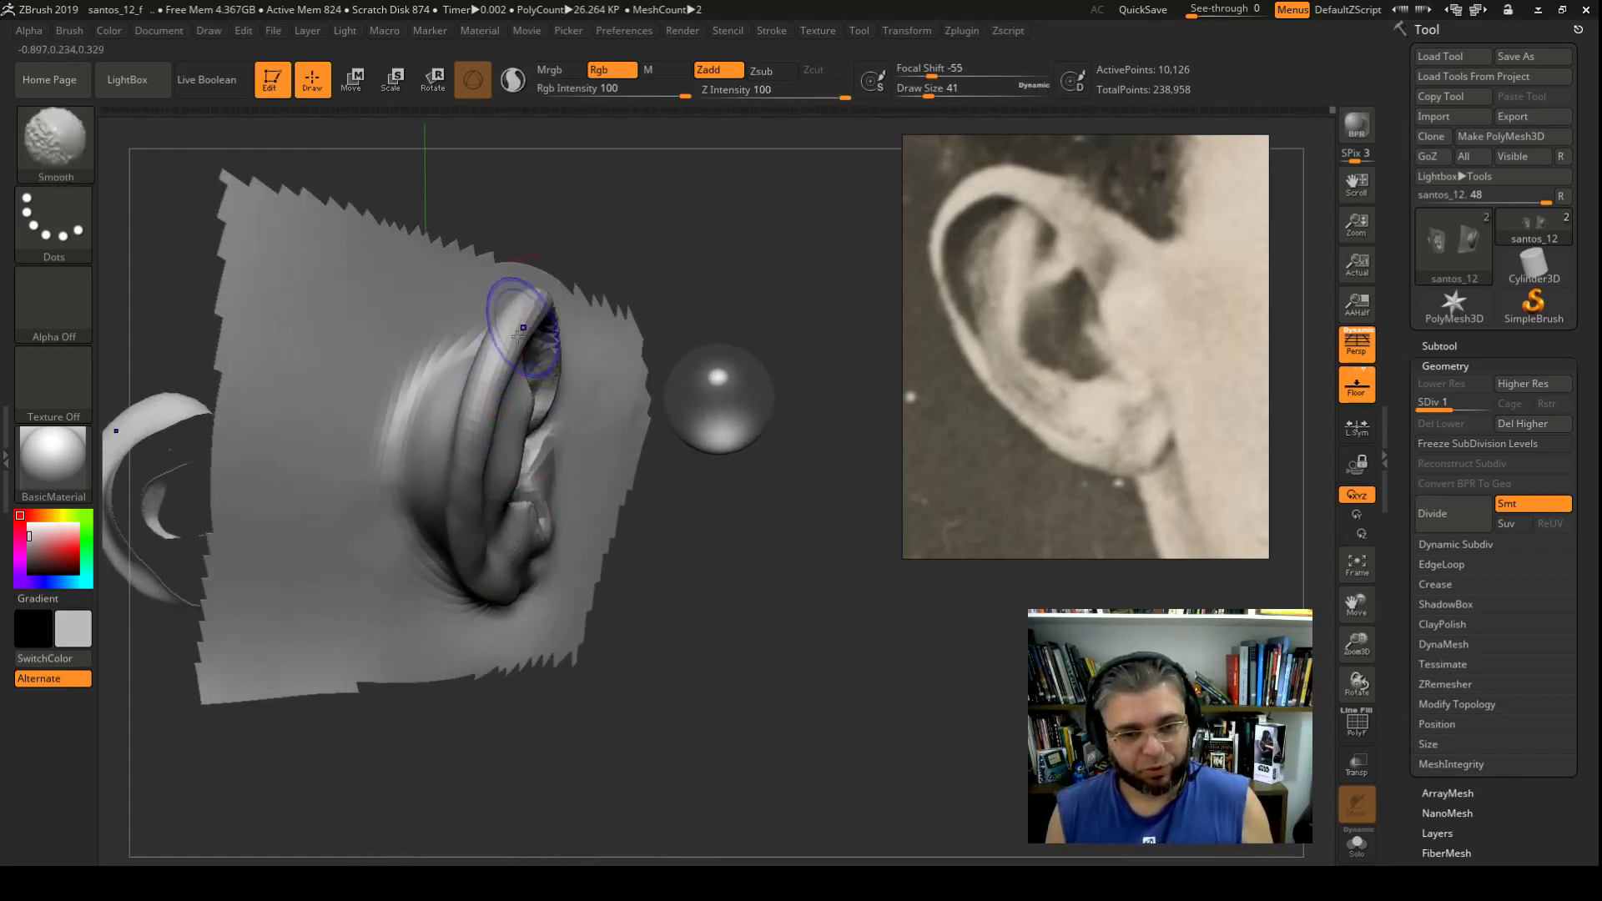
# Step: Switch to Inflat, then Standard, and bring the ear forward and close for detail work
pyautogui.moveTo(668, 567); pyautogui.dragTo(815, 519)
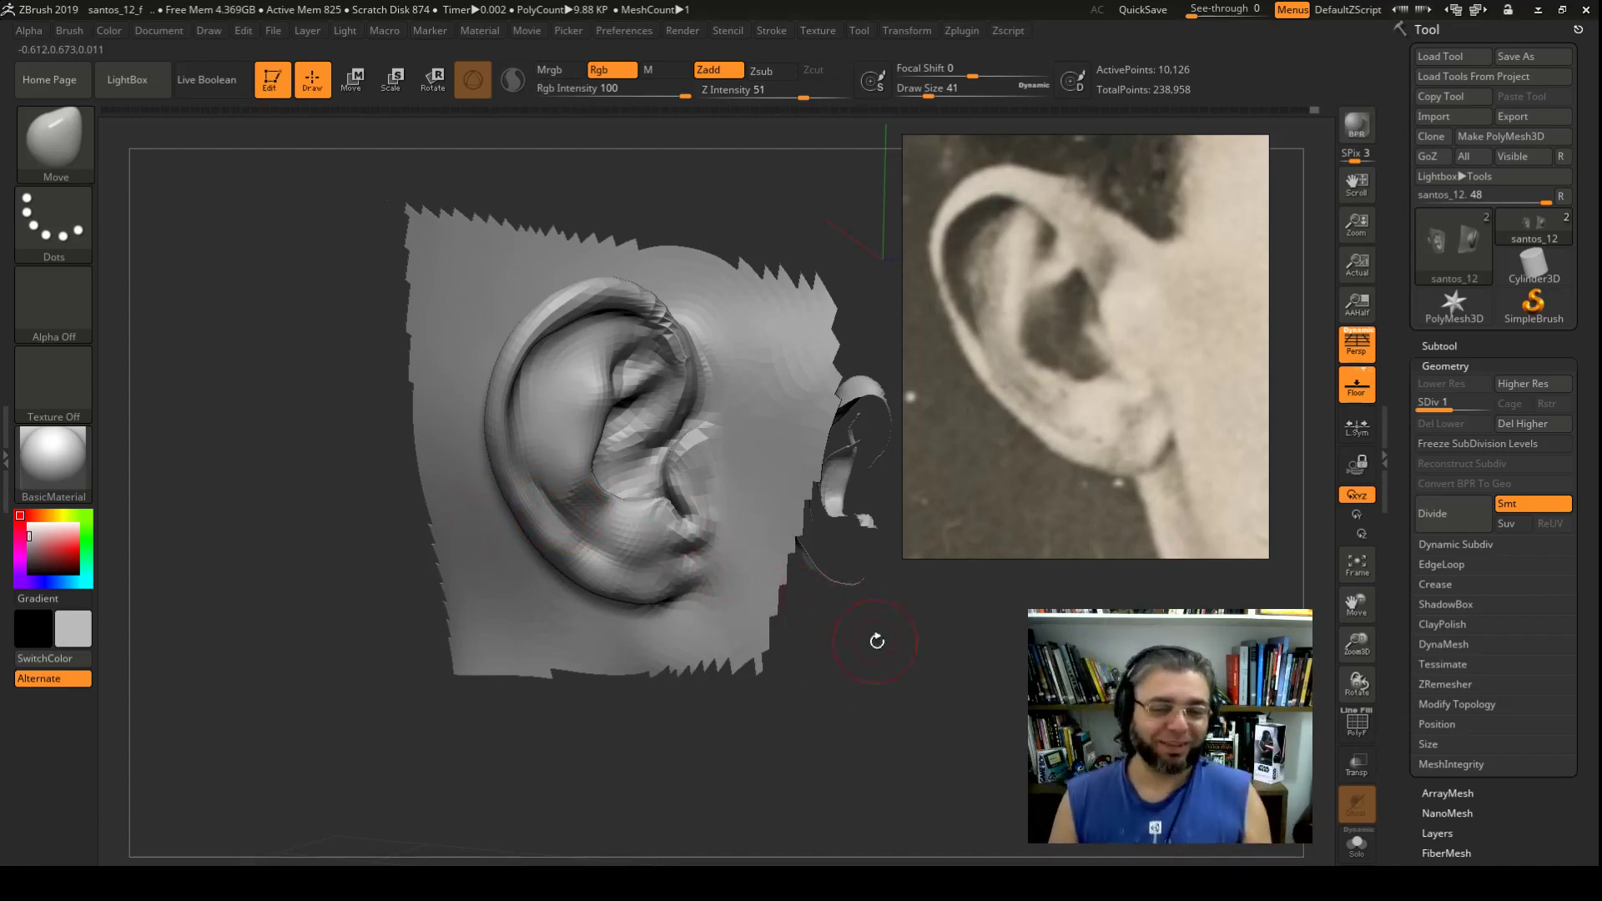
pyautogui.moveTo(876, 644); pyautogui.dragTo(887, 655)
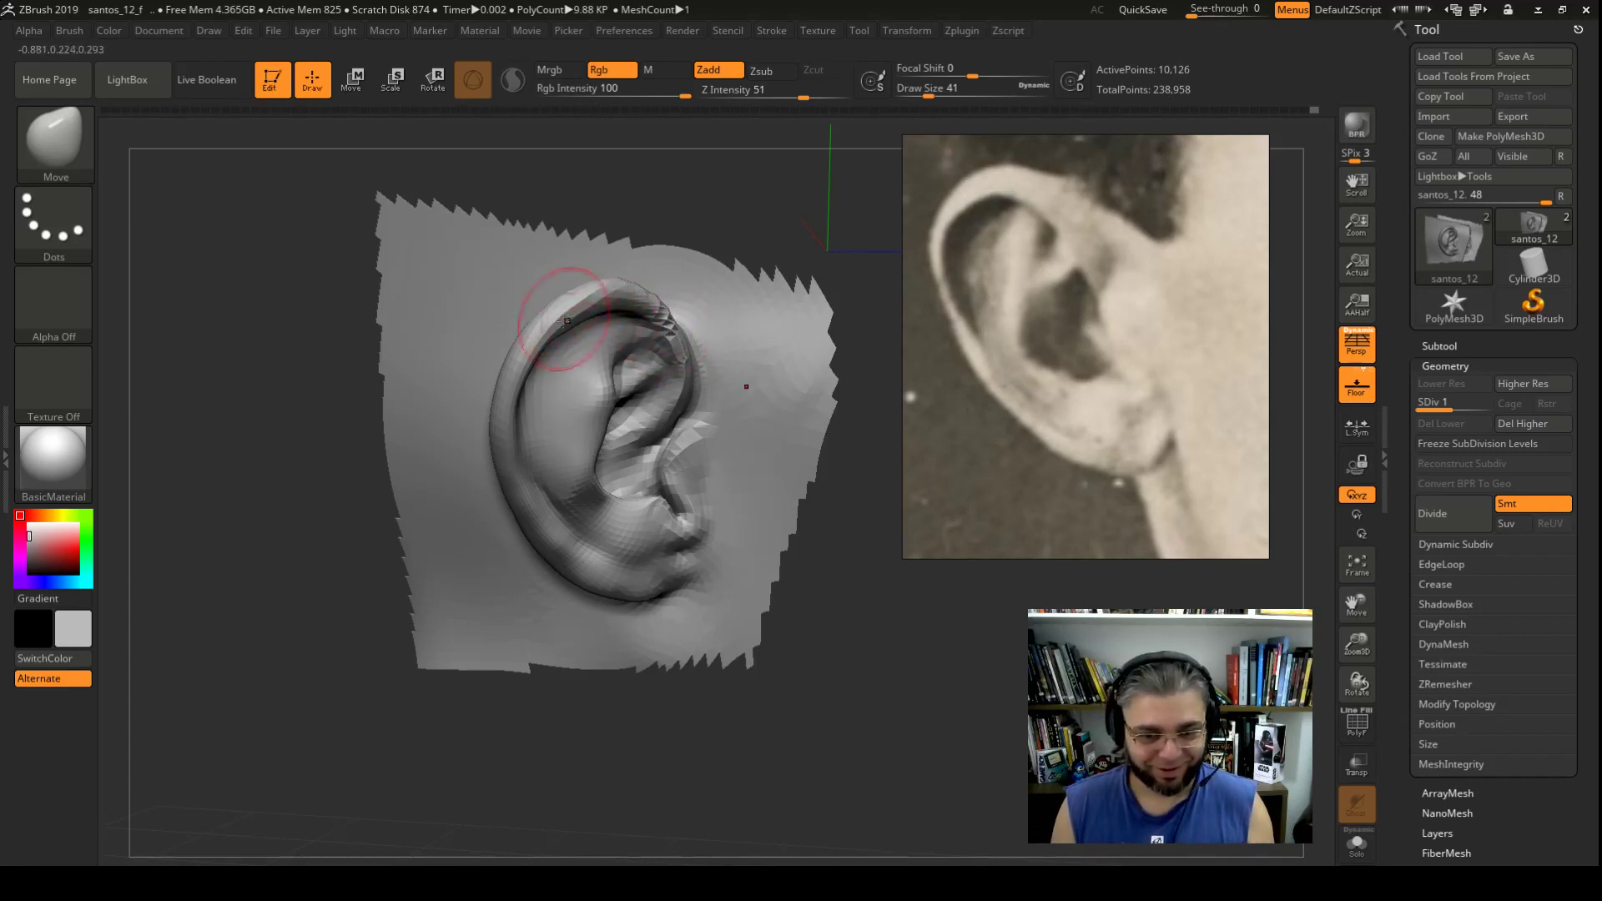
pyautogui.press('b')
pyautogui.press('i')
pyautogui.press('n')
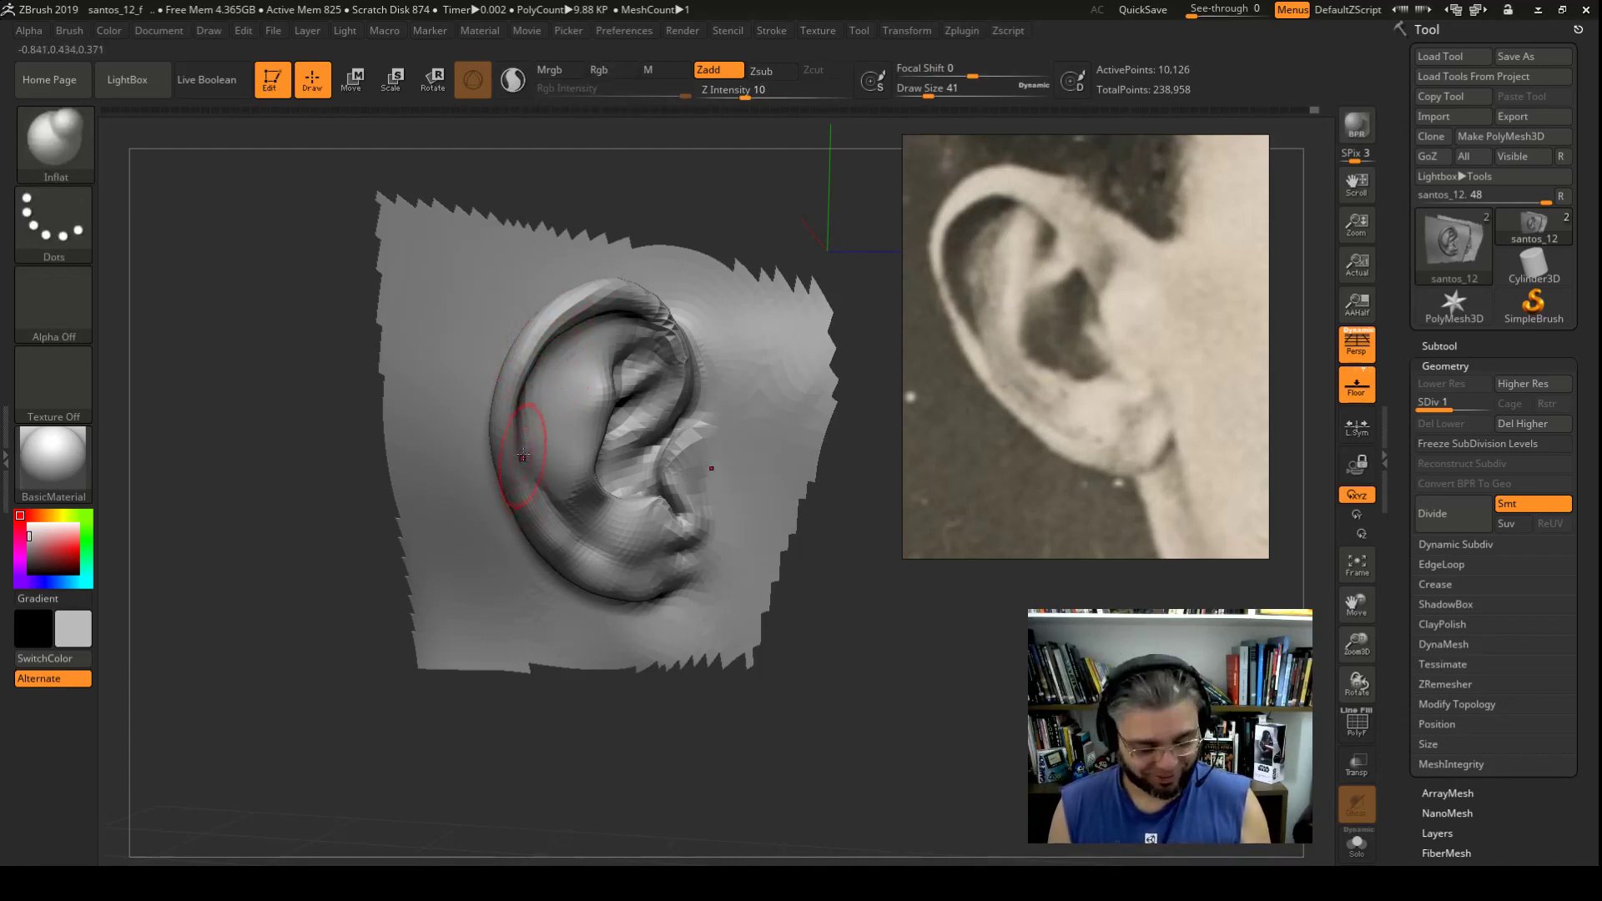
pyautogui.press('b')
pyautogui.press('s')
pyautogui.press('t')
pyautogui.press('space')
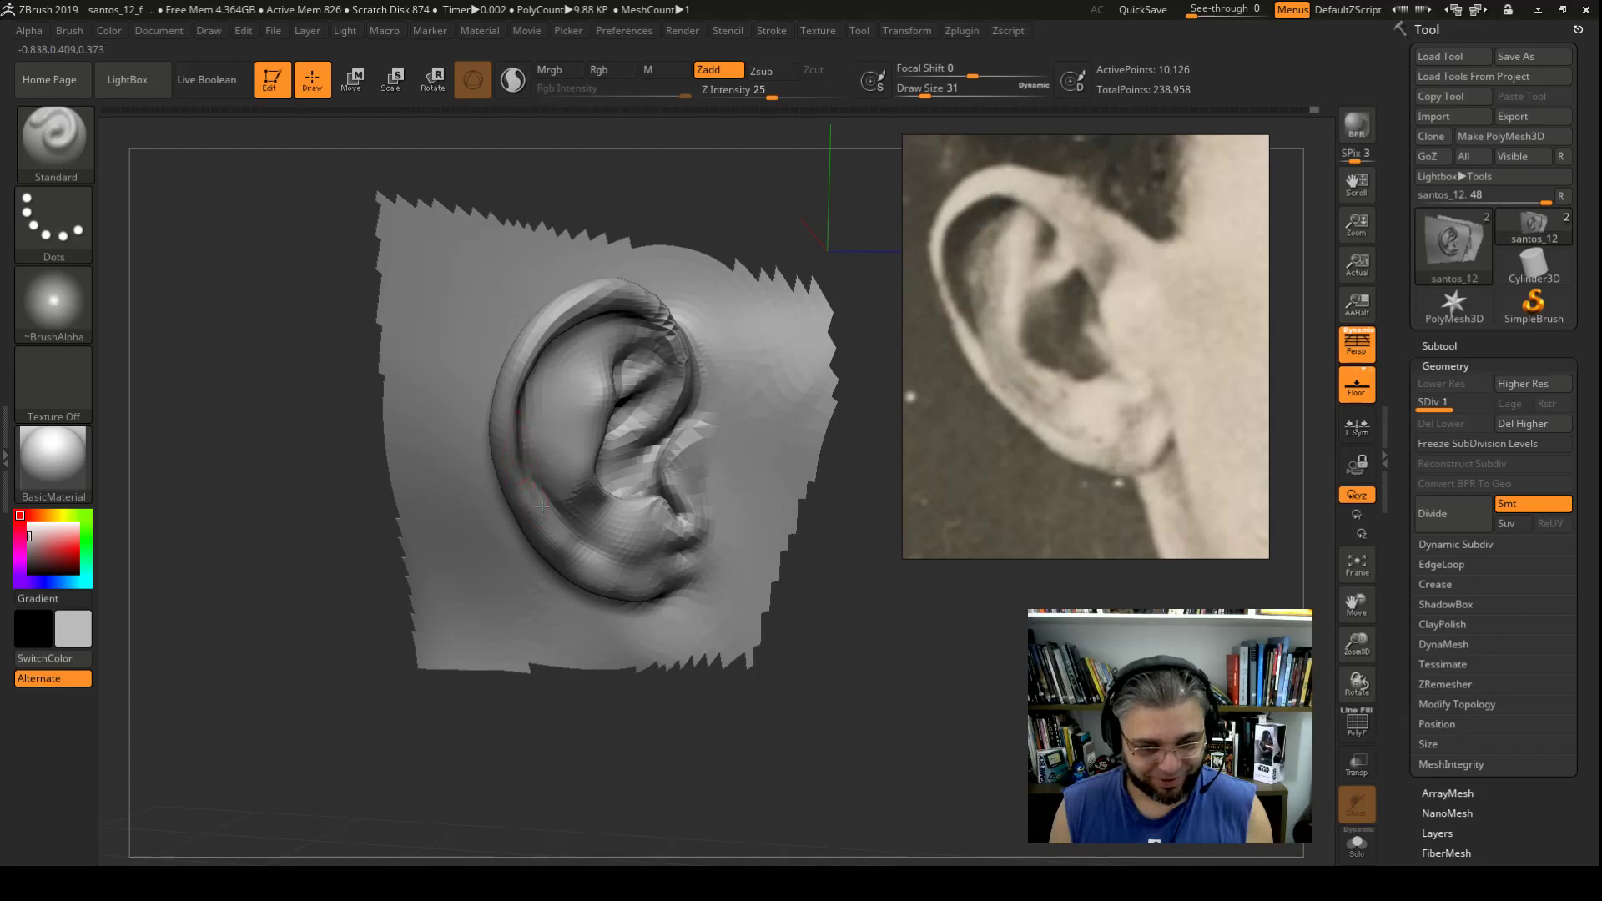
pyautogui.moveTo(559, 518); pyautogui.dragTo(491, 445, button='right')
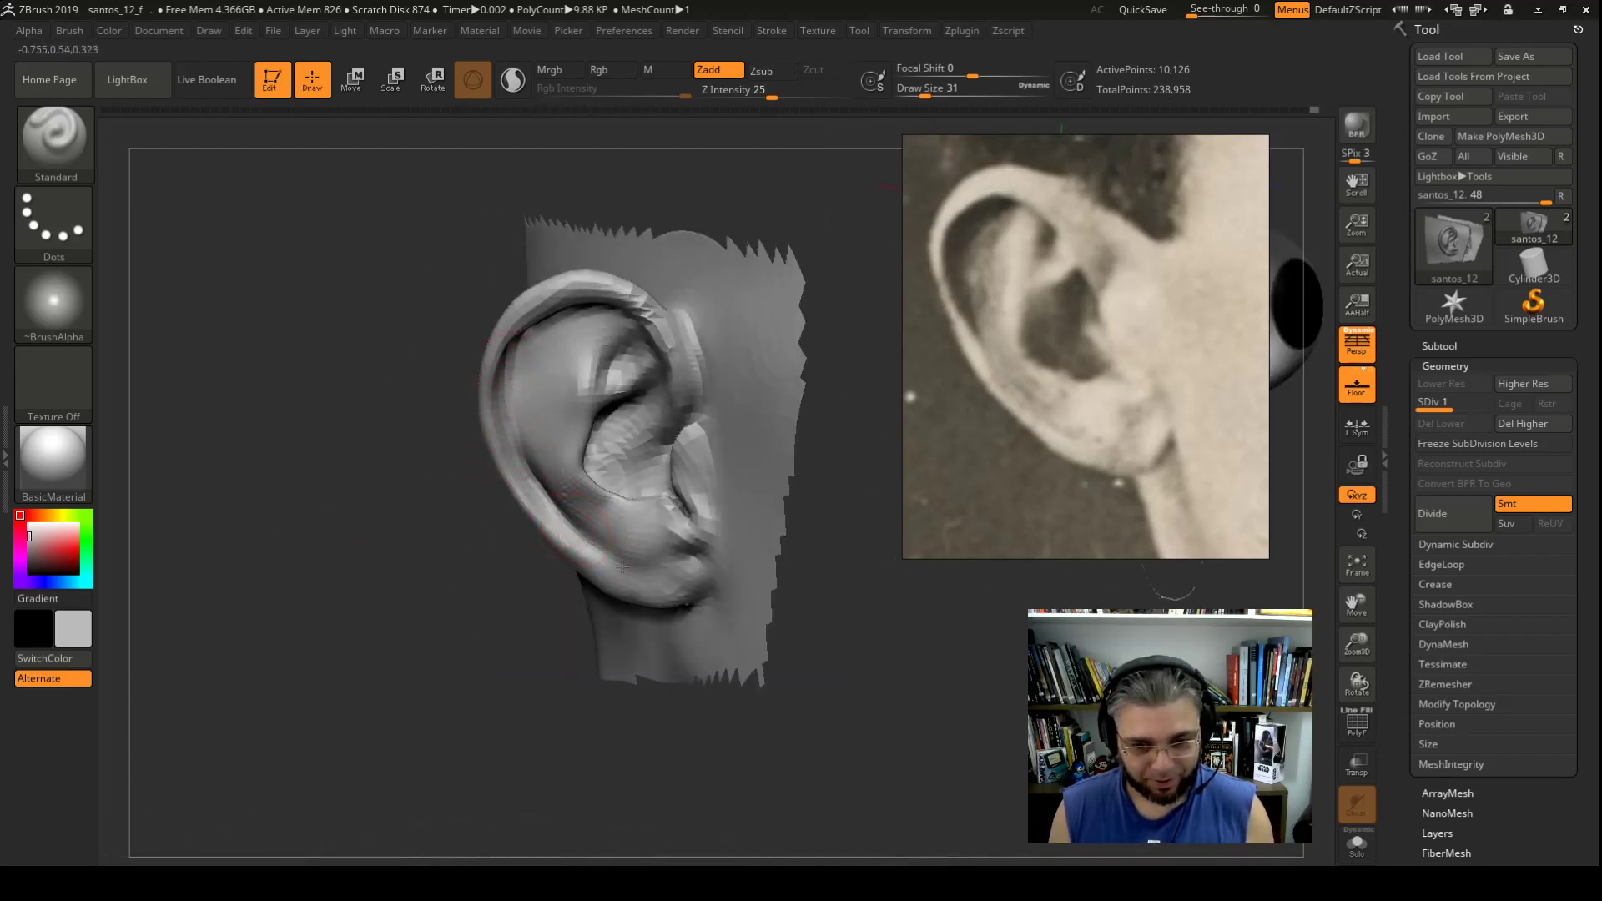
pyautogui.moveTo(395, 471); pyautogui.dragTo(359, 397, button='right')
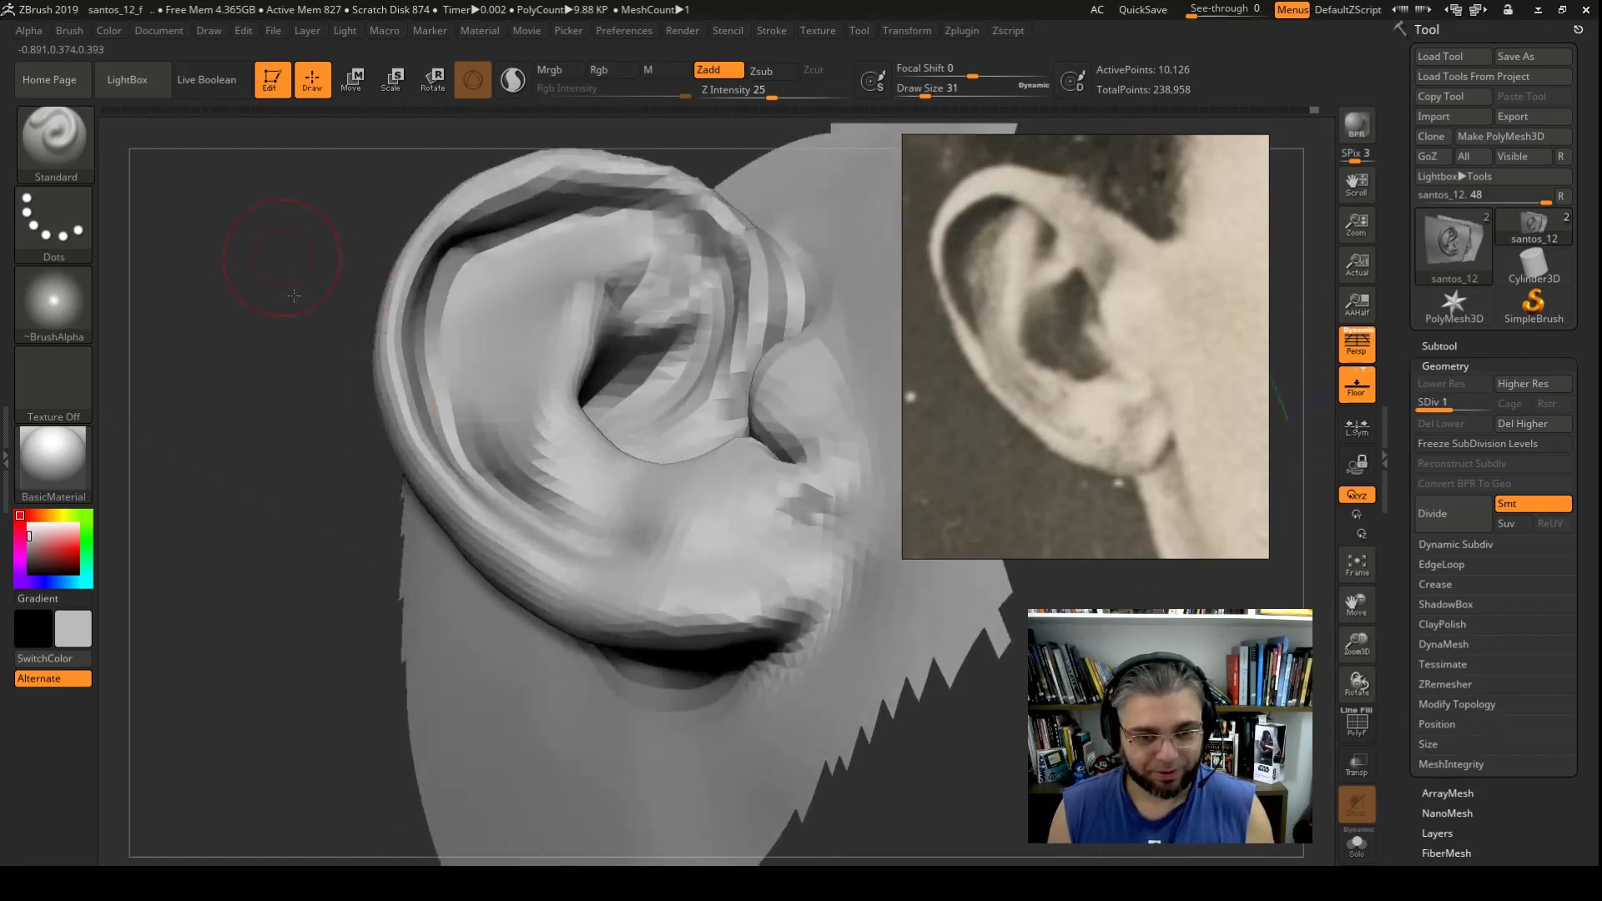
# Step: Carve, smooth and refine a crease along the ear's top rim with a size-33 brush
pyautogui.press('space')
pyautogui.moveTo(501, 371); pyautogui.dragTo(533, 372)
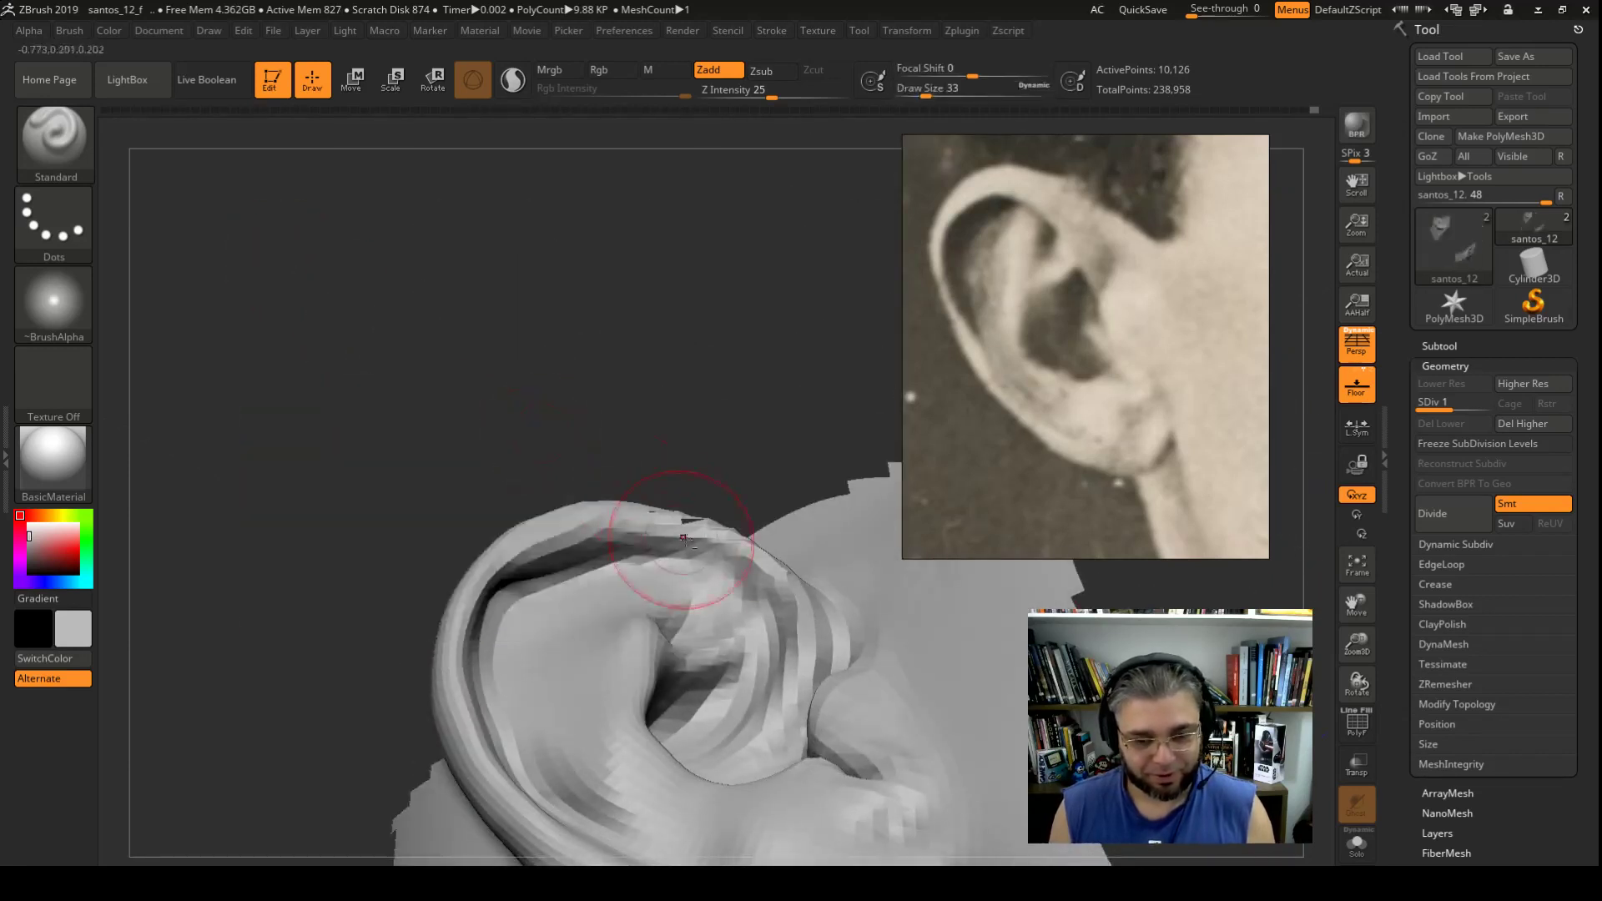
pyautogui.moveTo(626, 500)
pyautogui.mouseDown()
pyautogui.moveTo(645, 548)
pyautogui.moveTo(580, 561)
pyautogui.moveTo(602, 530)
pyautogui.mouseUp()
pyautogui.press('space')
pyautogui.moveTo(698, 561)
pyautogui.mouseDown()
pyautogui.moveTo(529, 567)
pyautogui.moveTo(575, 567)
pyautogui.moveTo(542, 584)
pyautogui.moveTo(673, 548)
pyautogui.mouseUp()
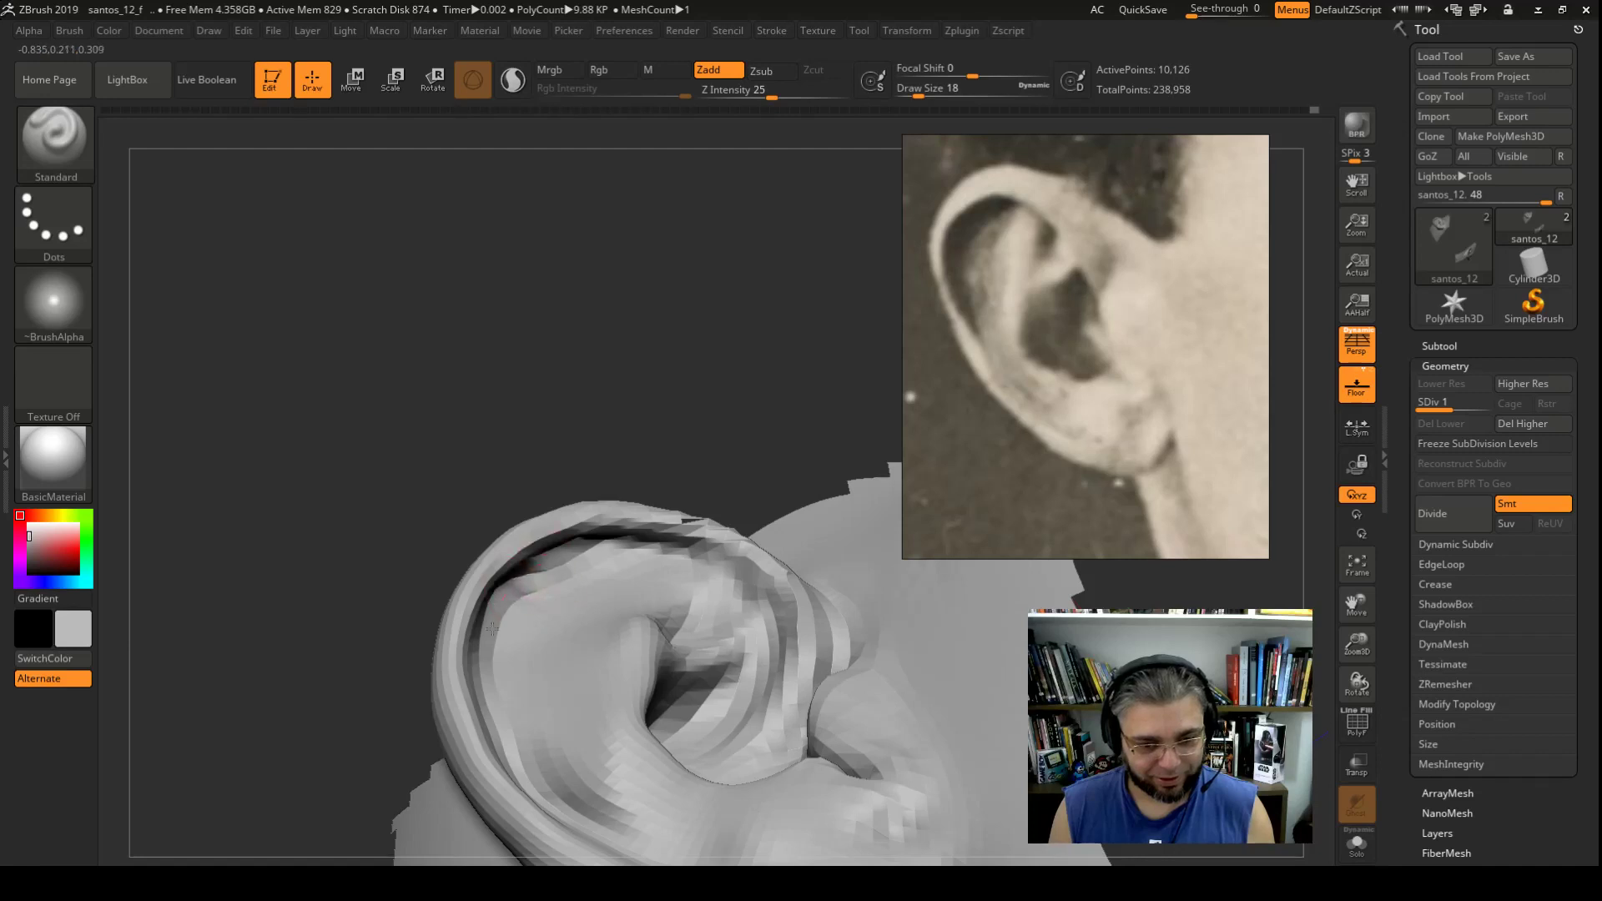
pyautogui.moveTo(570, 574)
pyautogui.keyDown('shift'); pyautogui.mouseDown()
pyautogui.moveTo(554, 595)
pyautogui.moveTo(647, 545)
pyautogui.moveTo(534, 561)
pyautogui.mouseUp(); pyautogui.keyUp('shift')
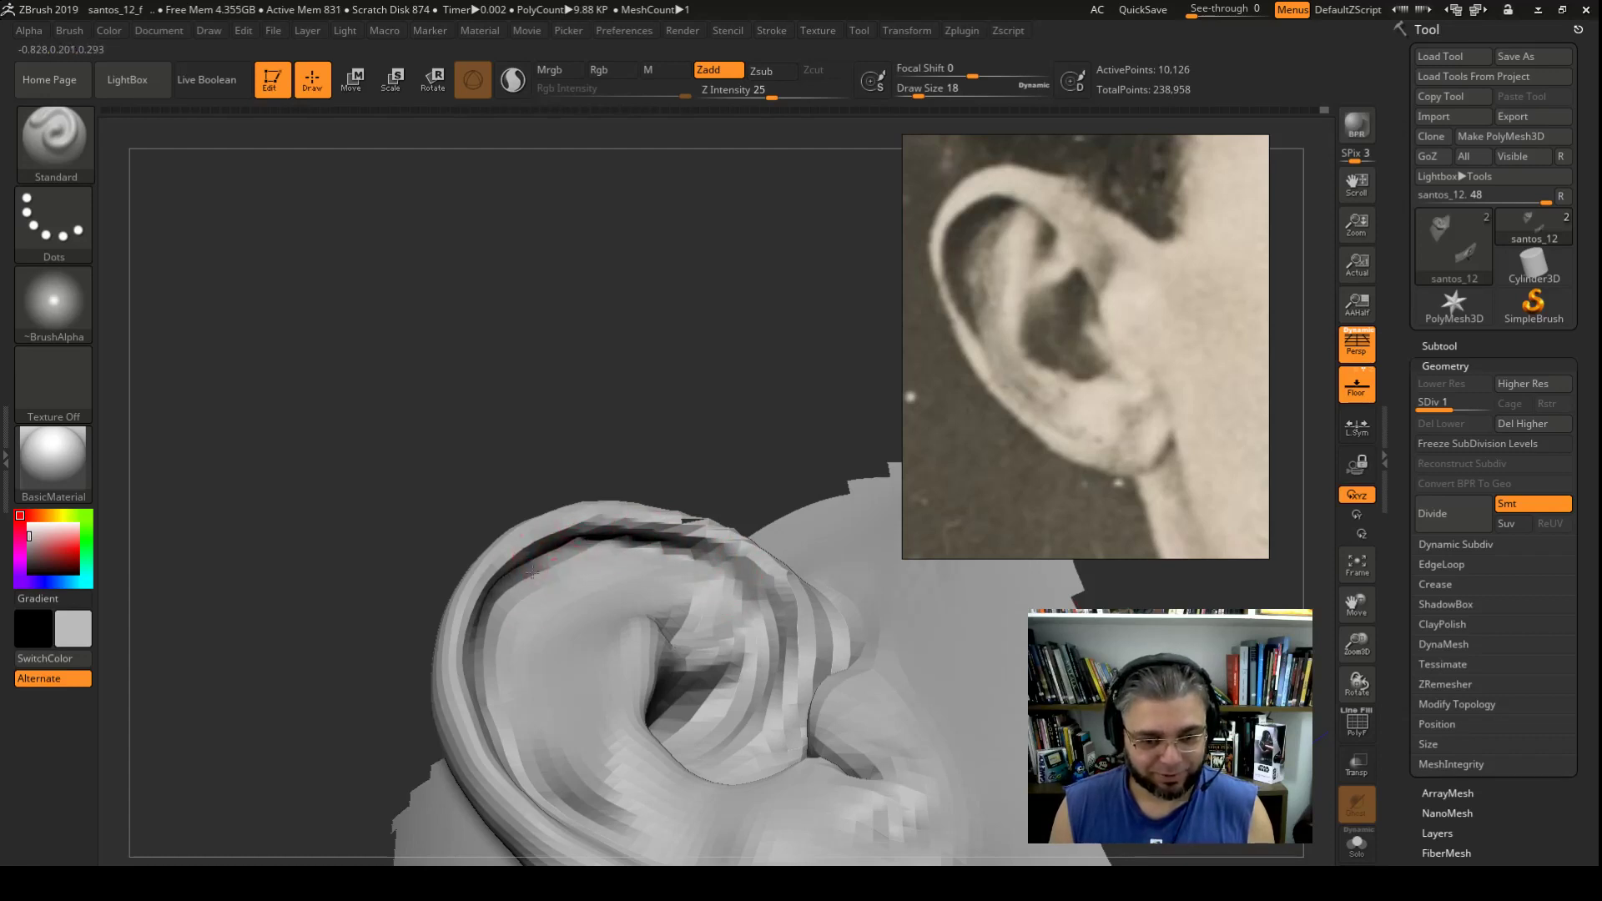
pyautogui.moveTo(576, 467); pyautogui.dragTo(607, 379)
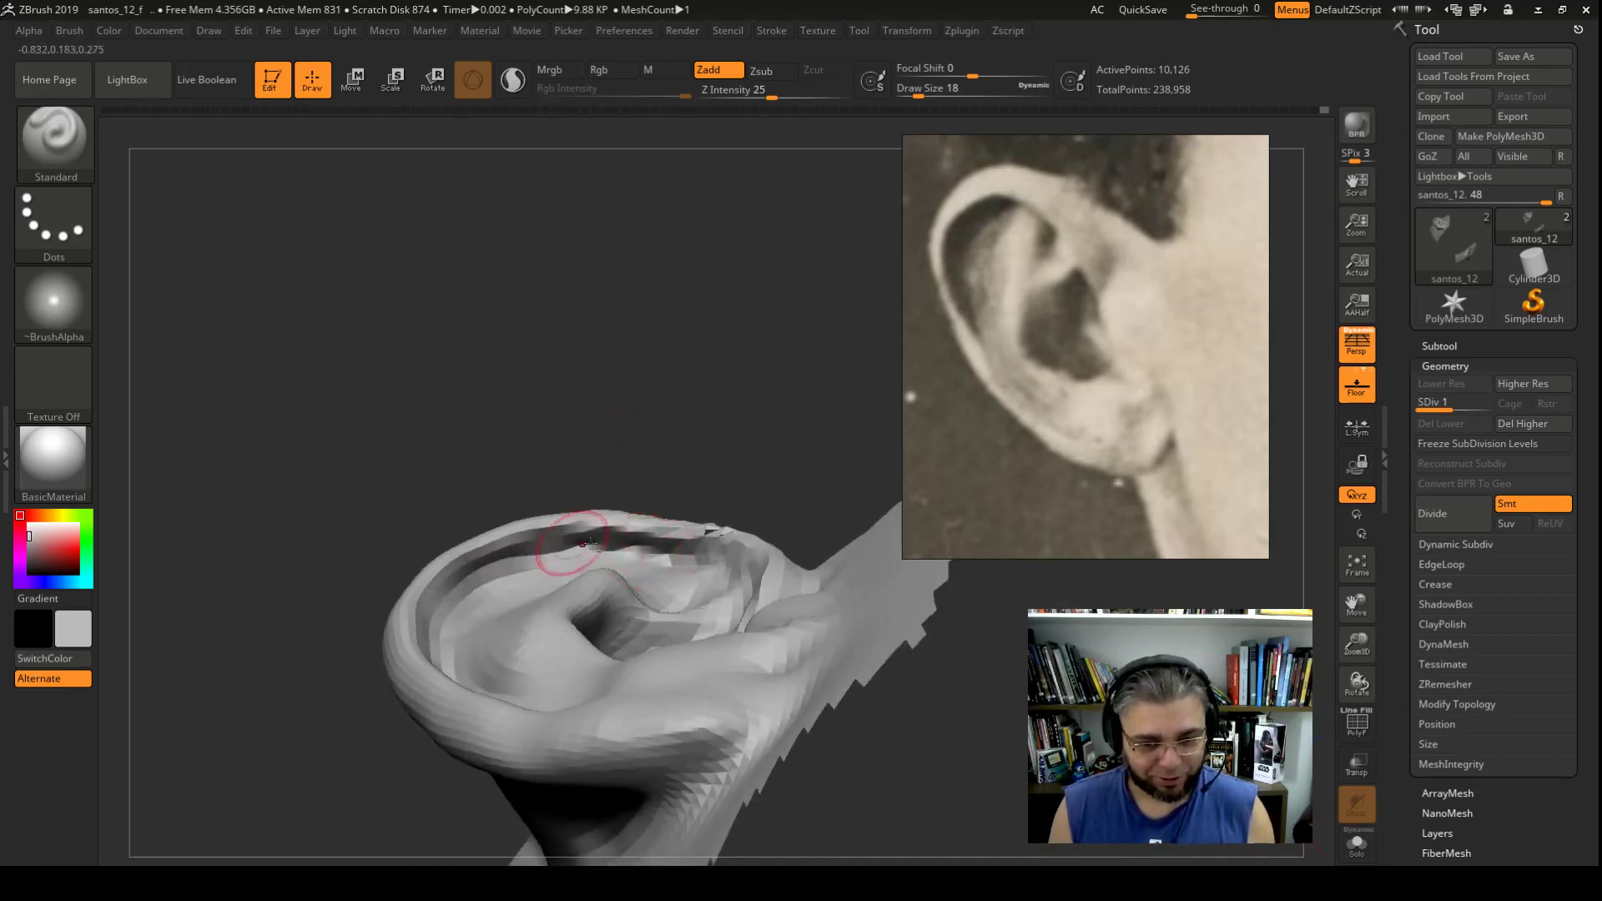
pyautogui.moveTo(589, 543); pyautogui.dragTo(441, 591)
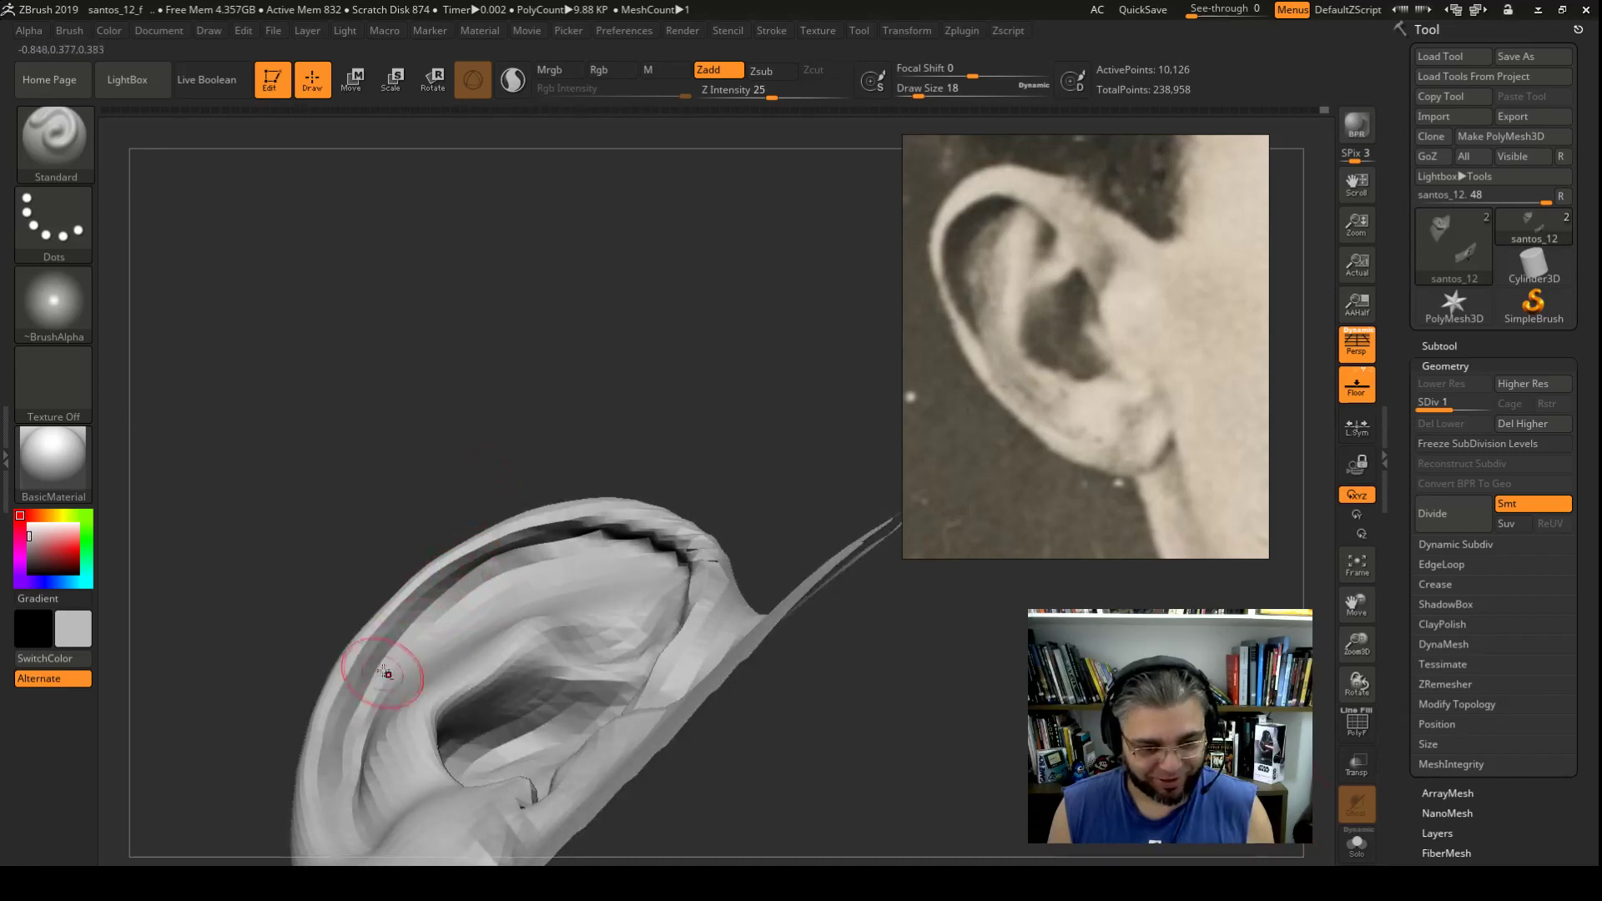
# Step: Sculpt the inner rim surface, then pinch the rim crease sharper with a size-31 Pinch brush
pyautogui.moveTo(351, 760); pyautogui.dragTo(397, 486)
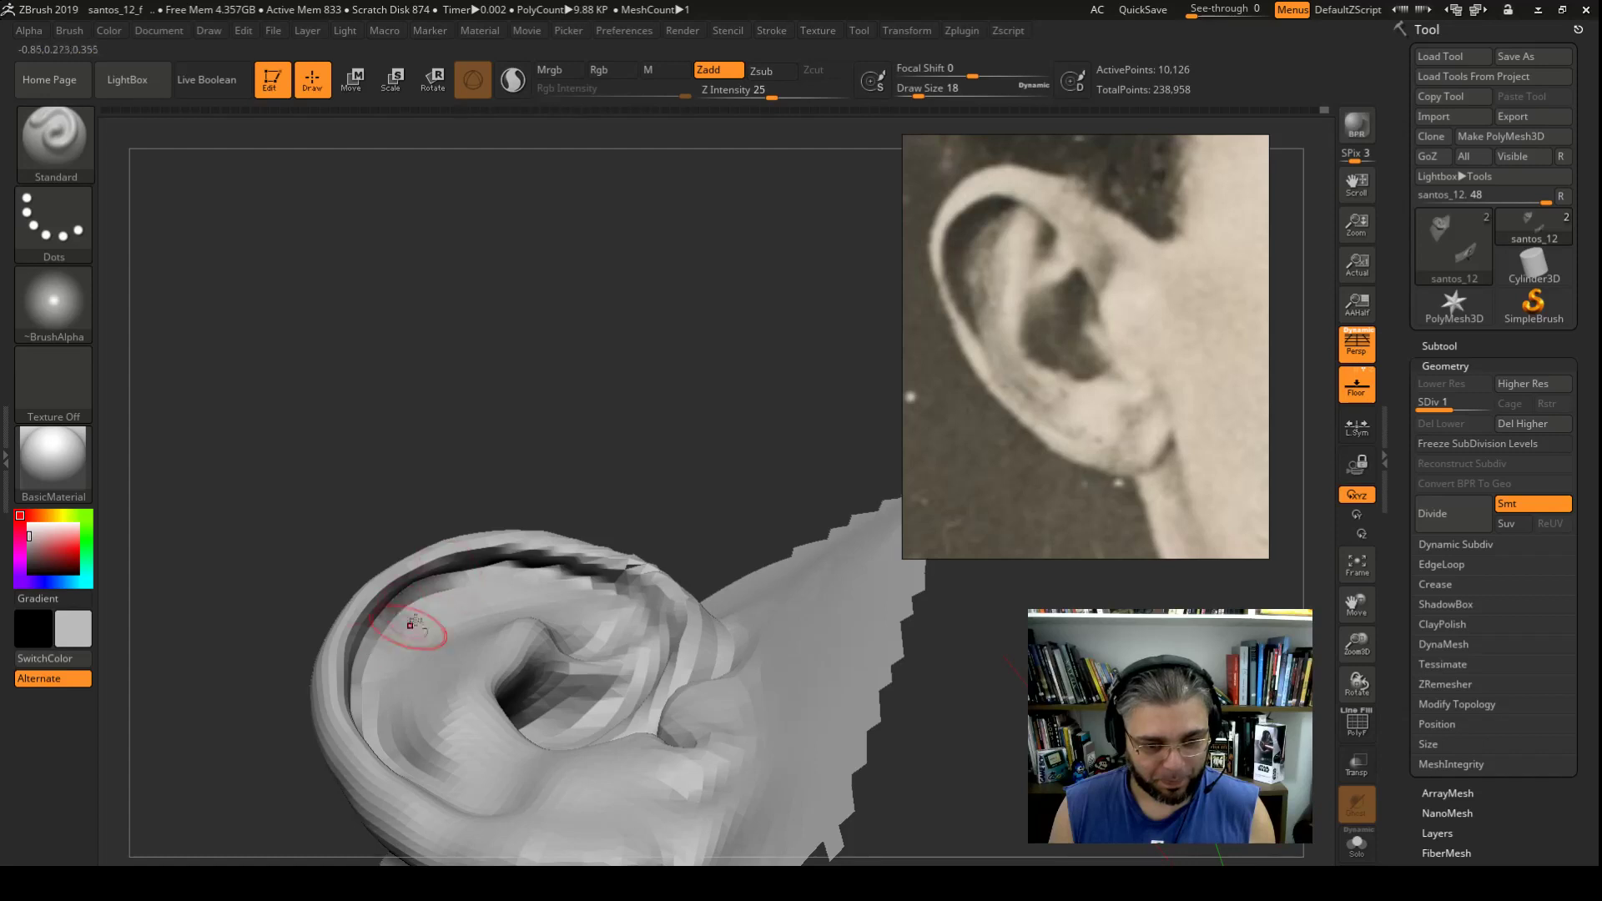
pyautogui.moveTo(468, 509)
pyautogui.mouseDown()
pyautogui.moveTo(538, 428)
pyautogui.moveTo(572, 608)
pyautogui.mouseUp()
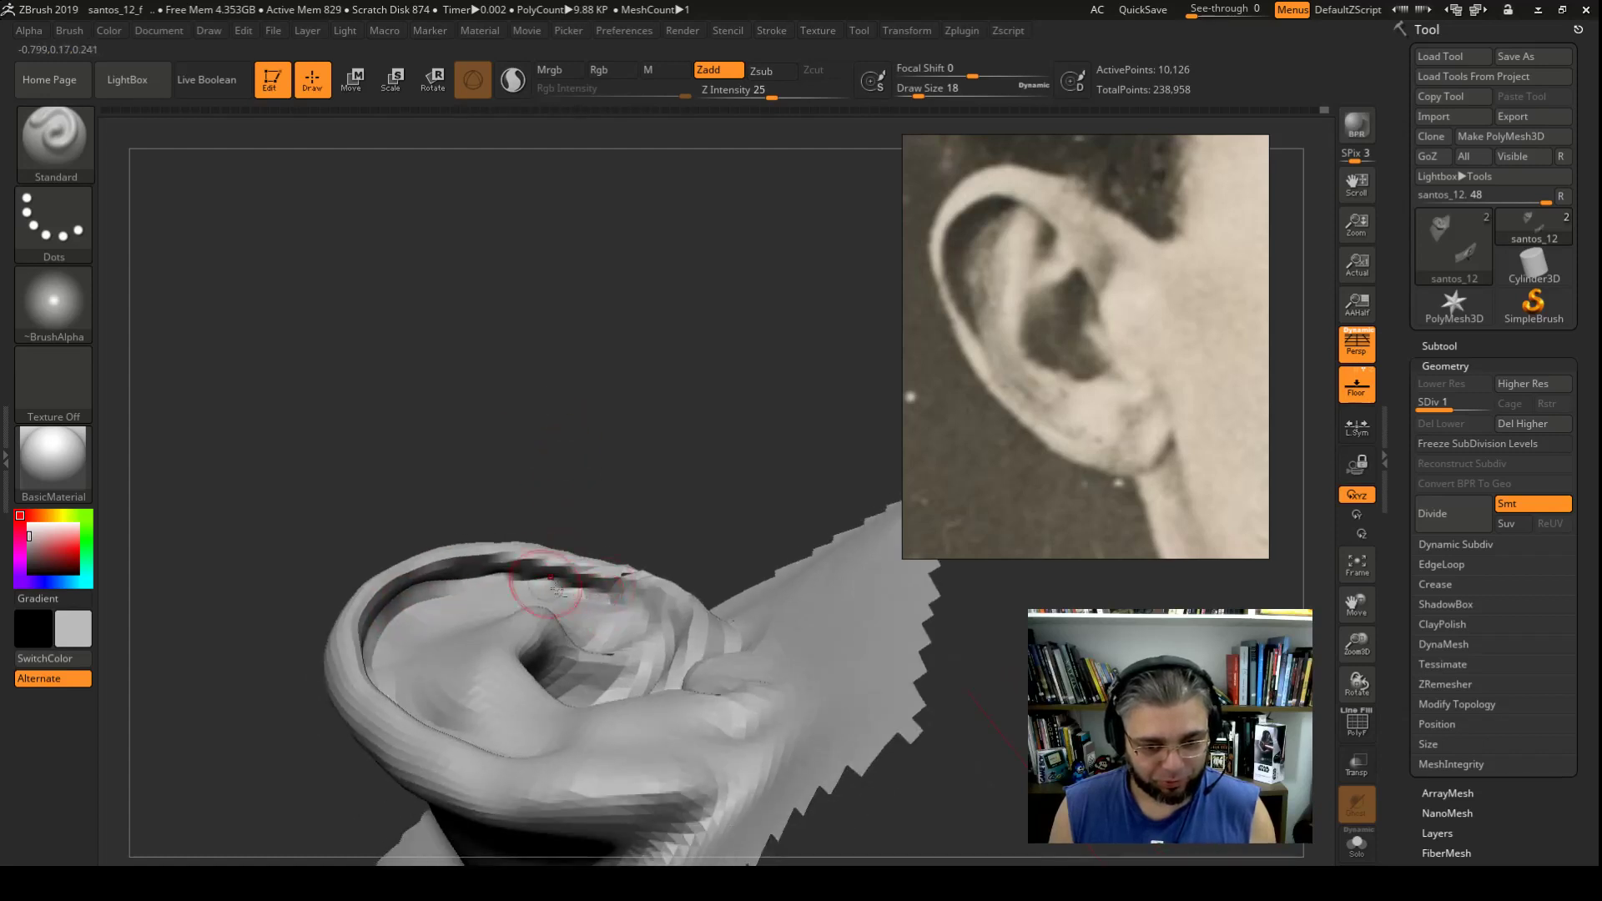
pyautogui.moveTo(417, 584); pyautogui.dragTo(501, 574)
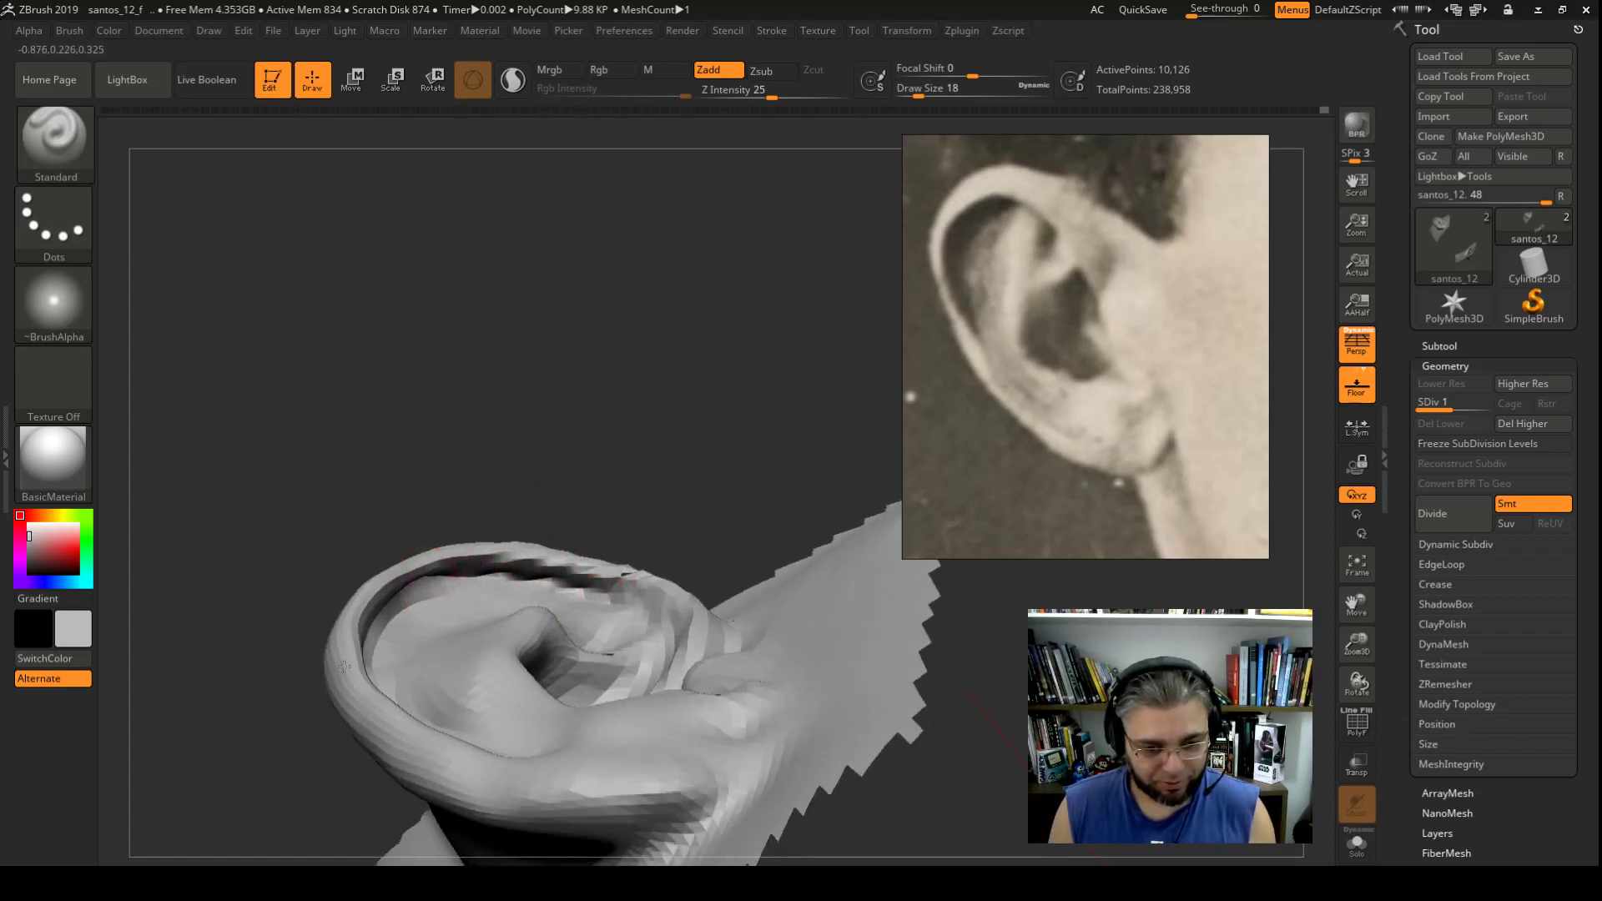
pyautogui.press('b')
pyautogui.press('p')
pyautogui.press('i')
pyautogui.press('space')
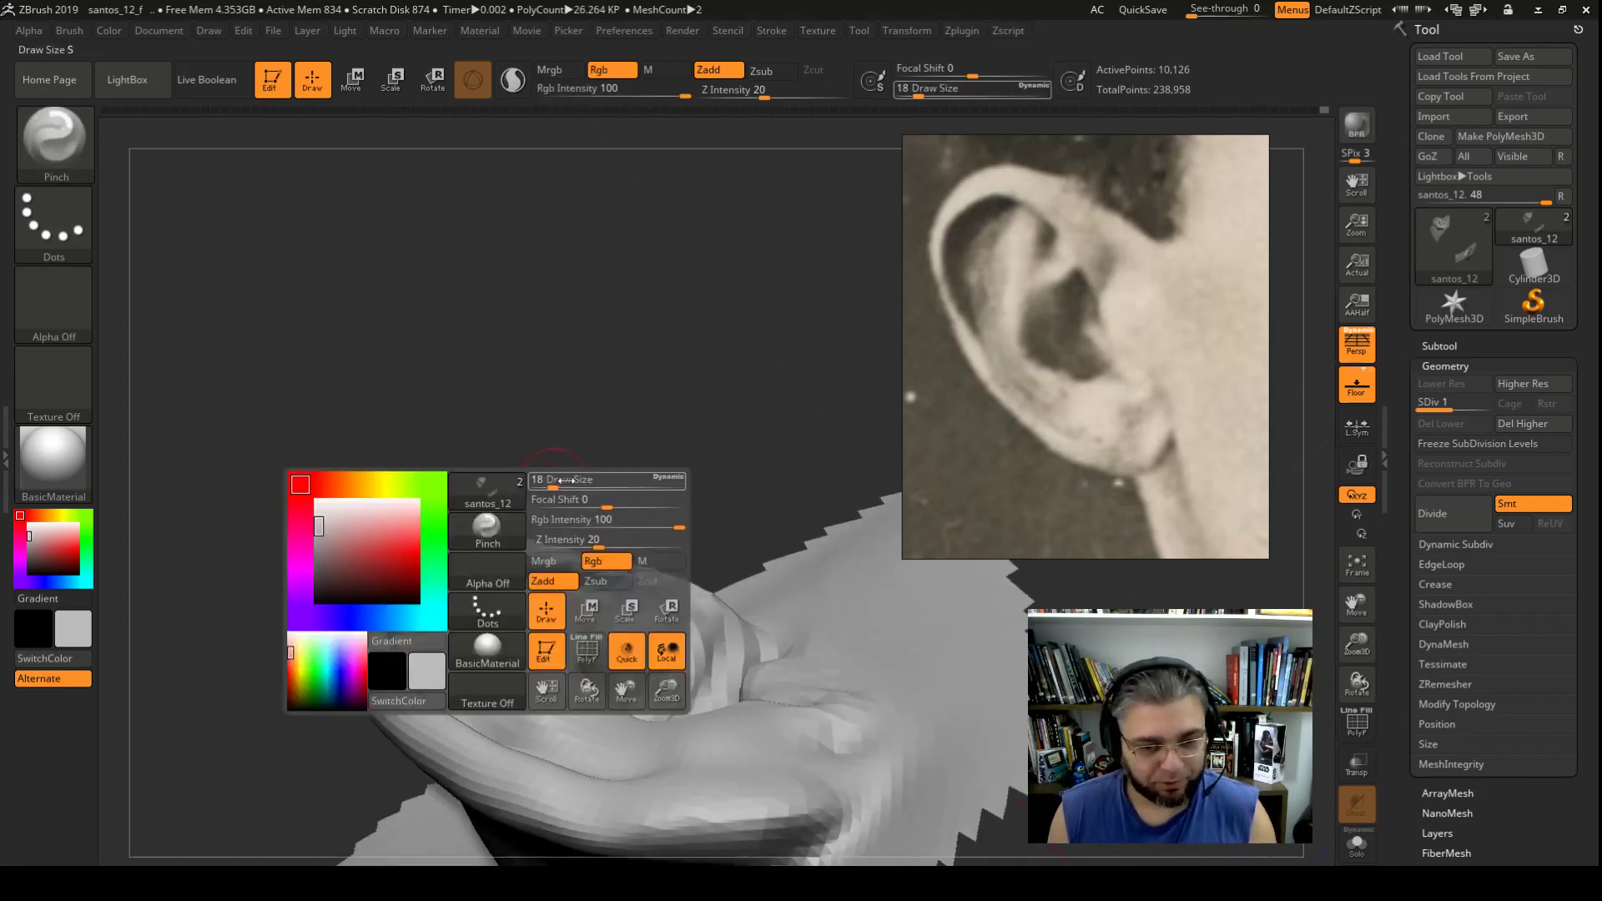
pyautogui.moveTo(556, 483); pyautogui.dragTo(564, 482)
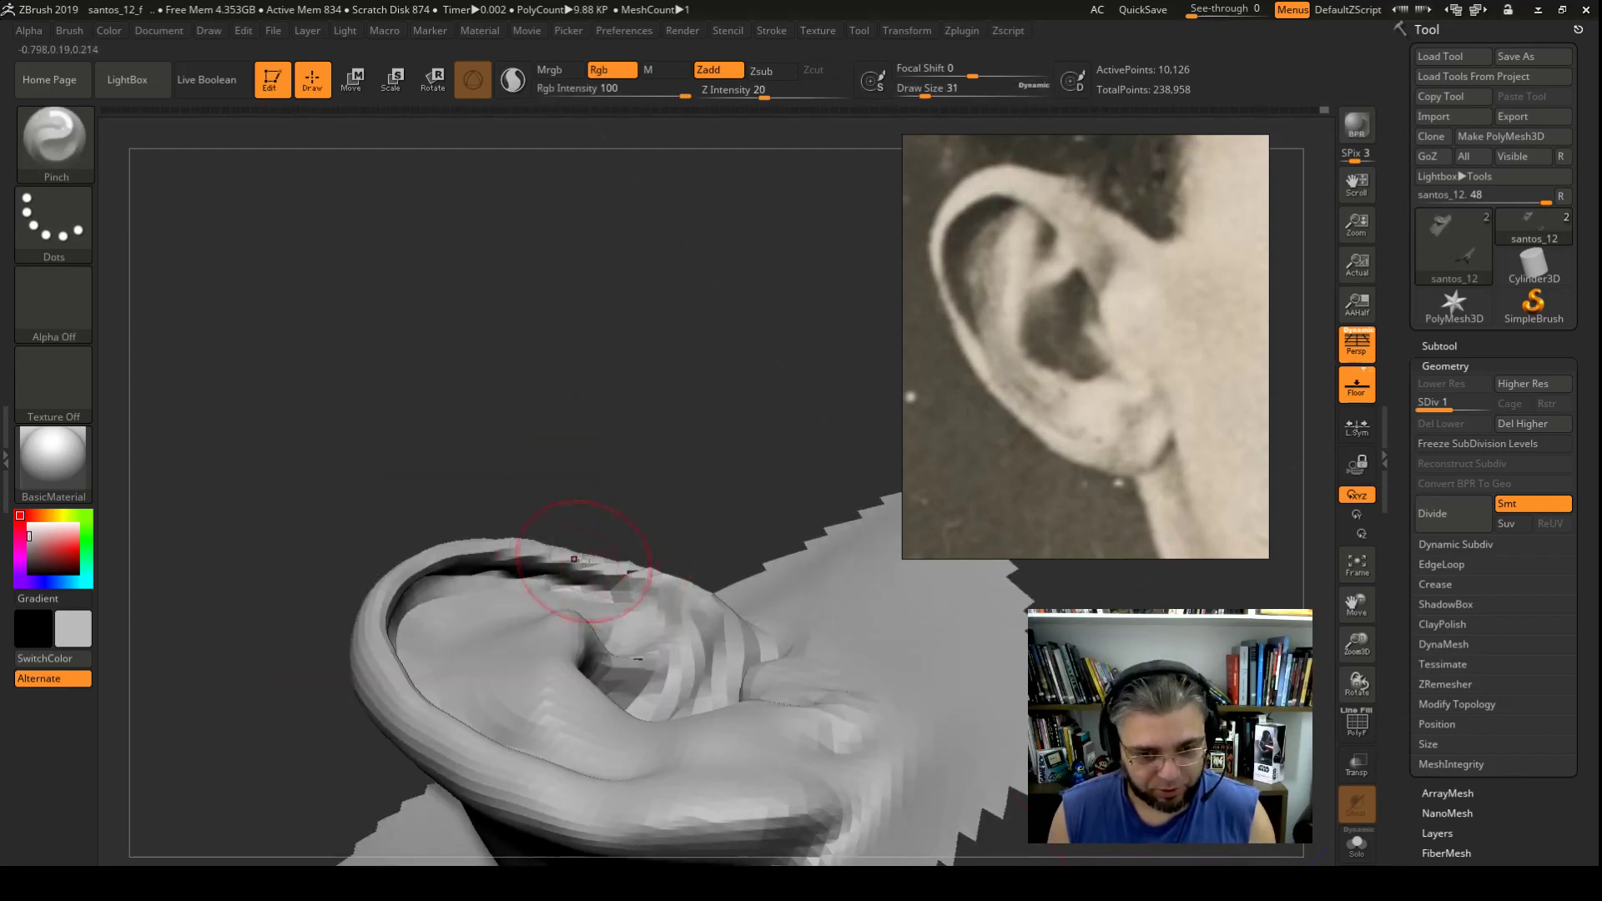
pyautogui.moveTo(529, 547); pyautogui.dragTo(450, 553)
# Step: Resize the Pinch brush to 11 then 23, inspect the ear from several angles, and select Standard
pyautogui.press('space')
pyautogui.moveTo(565, 475)
pyautogui.mouseDown()
pyautogui.moveTo(501, 534)
pyautogui.moveTo(475, 510)
pyautogui.moveTo(462, 551)
pyautogui.moveTo(330, 601)
pyautogui.mouseUp()
pyautogui.press('space')
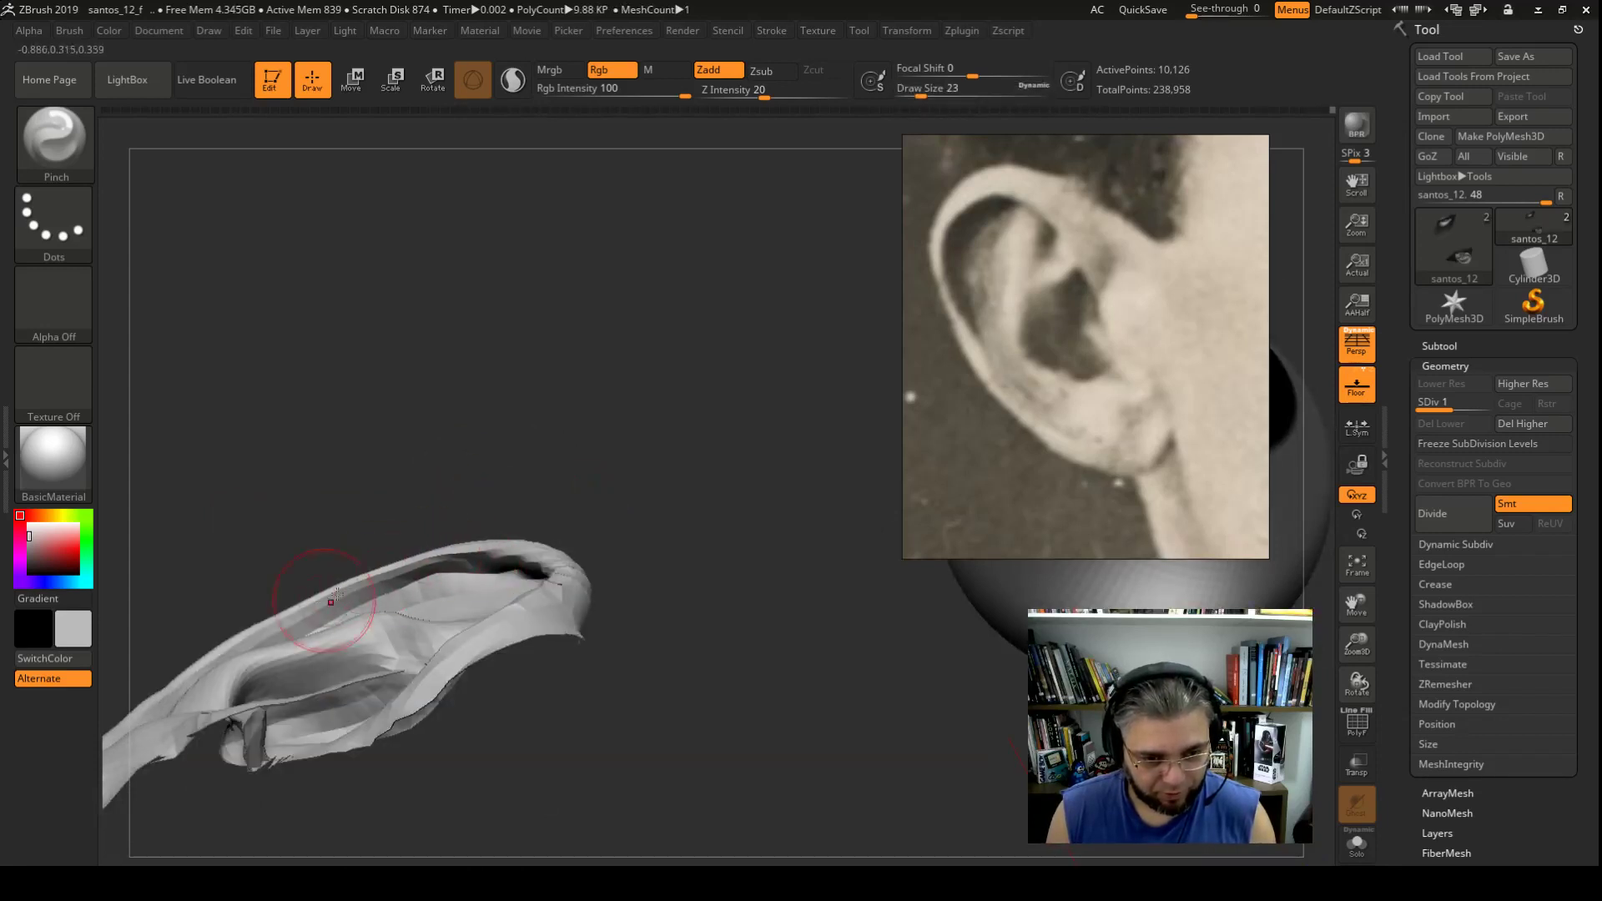
pyautogui.moveTo(313, 596); pyautogui.dragTo(388, 565, button='right')
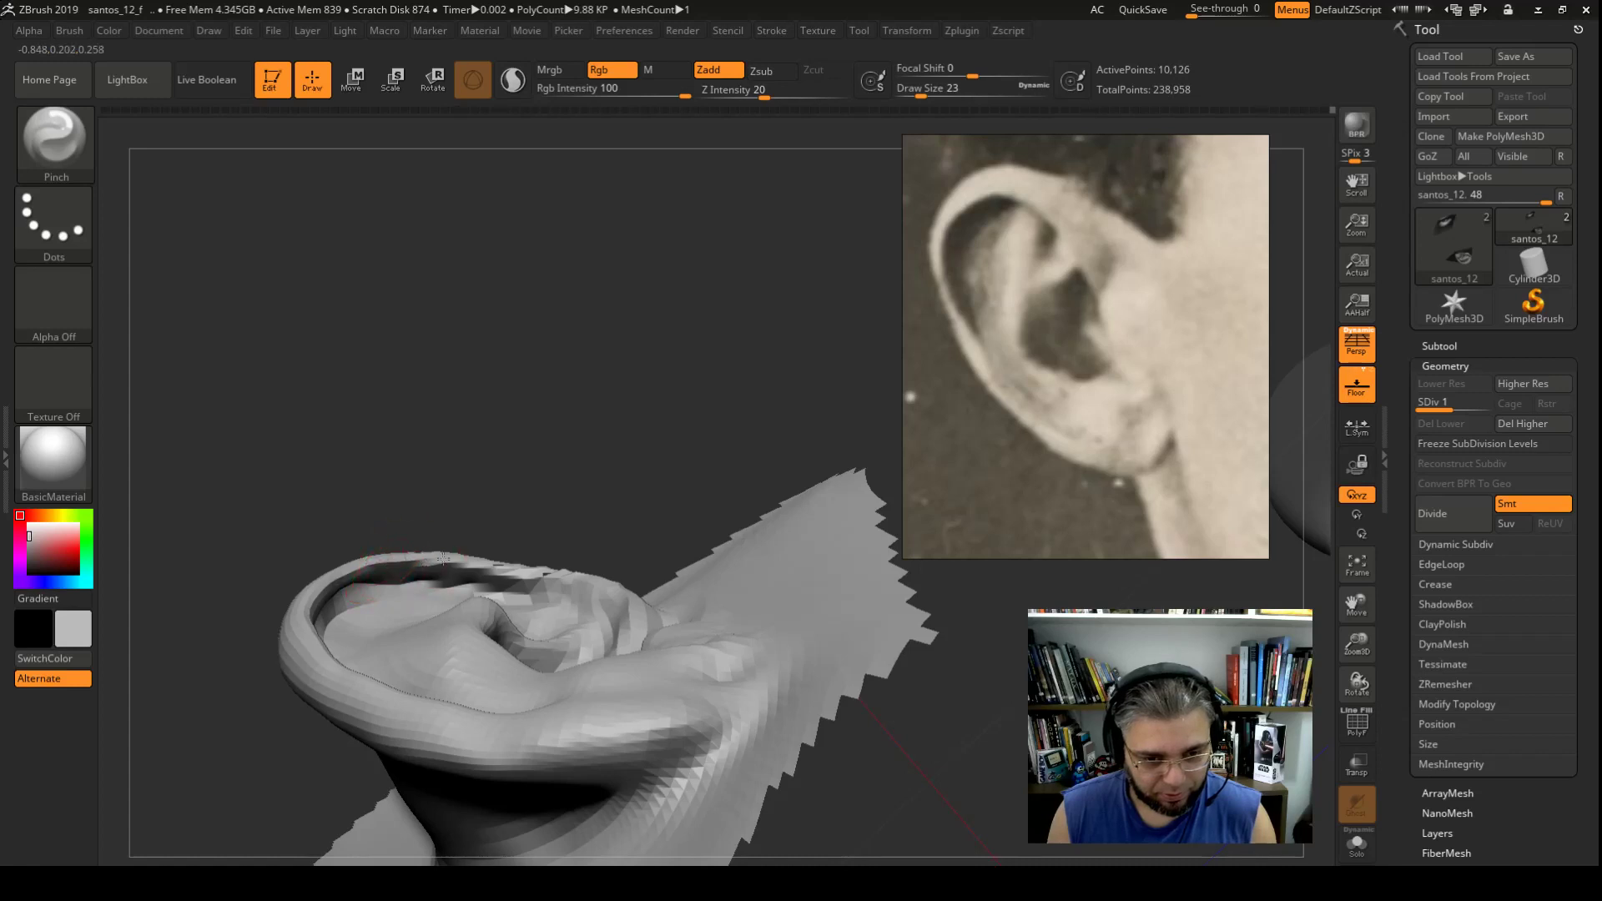
pyautogui.moveTo(564, 570)
pyautogui.mouseDown(button='right')
pyautogui.moveTo(573, 556)
pyautogui.moveTo(511, 568)
pyautogui.mouseUp(button='right')
pyautogui.press('b')
pyautogui.press('s')
pyautogui.press('t')
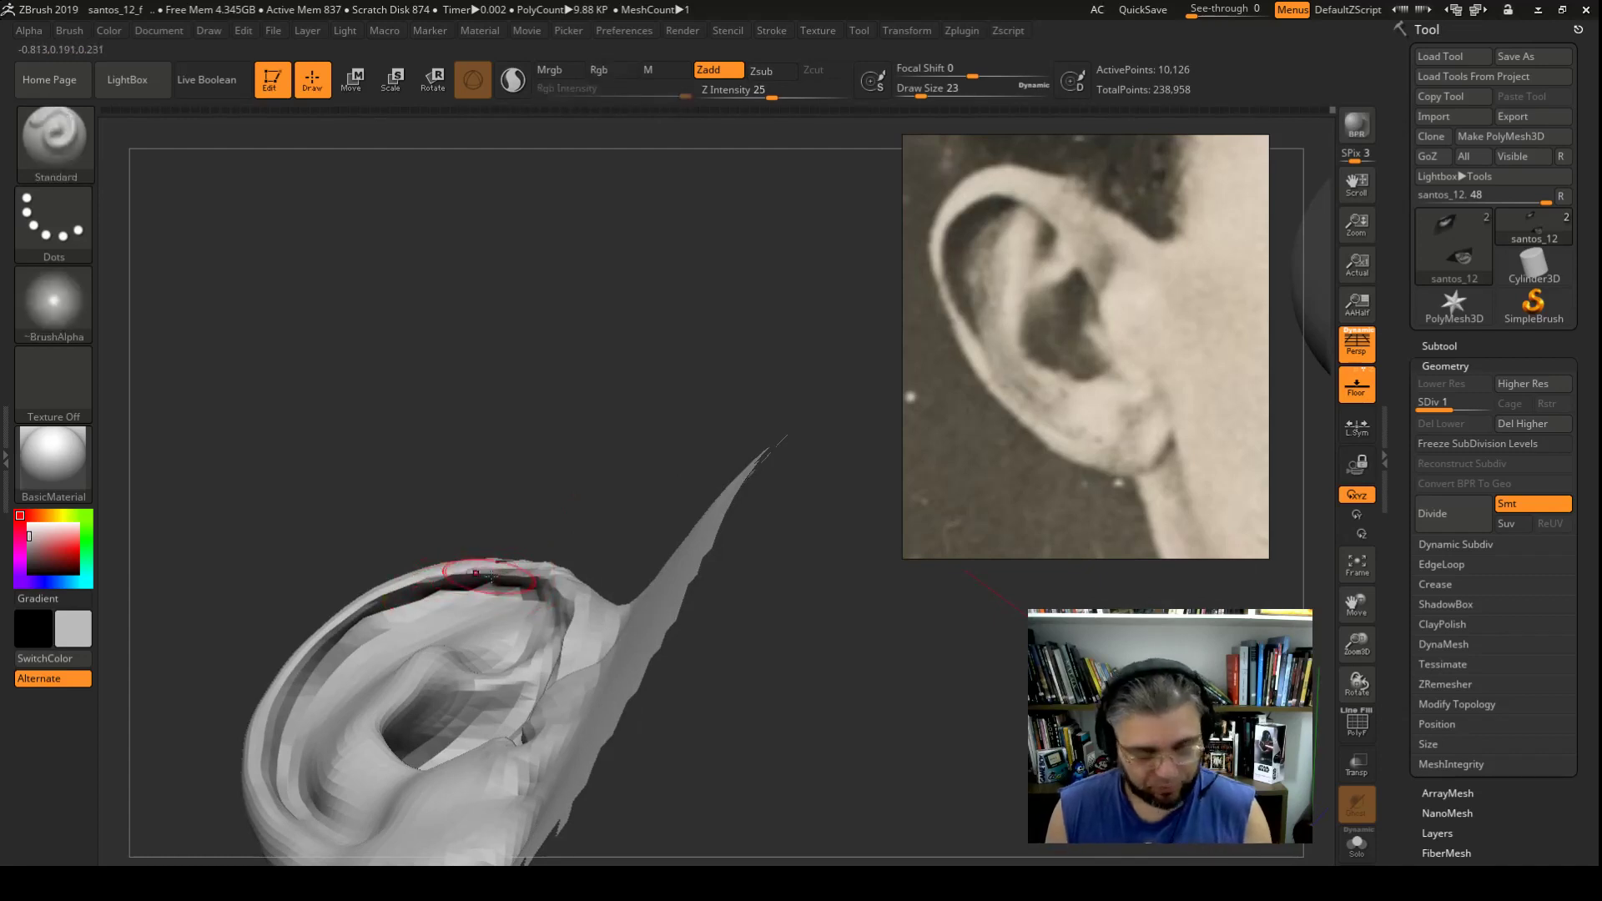
pyautogui.press('space')
pyautogui.moveTo(512, 501); pyautogui.dragTo(421, 609, button='right')
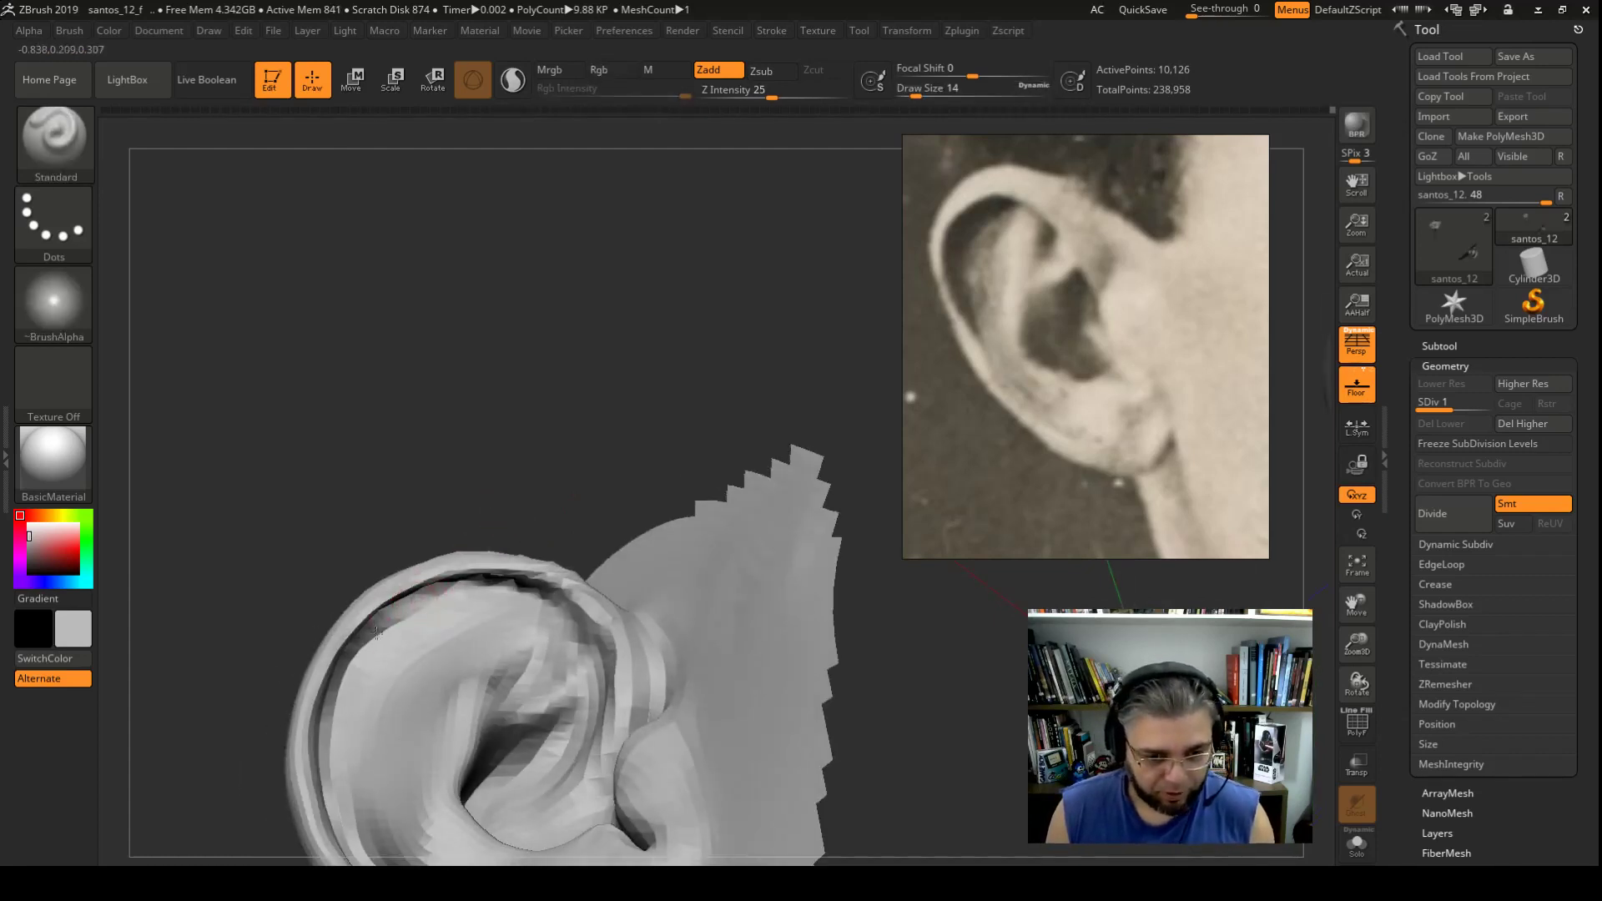
# Step: Divide the ear to SDiv 2, then build up and smooth a ridge along the inner helix rim
pyautogui.press('d')
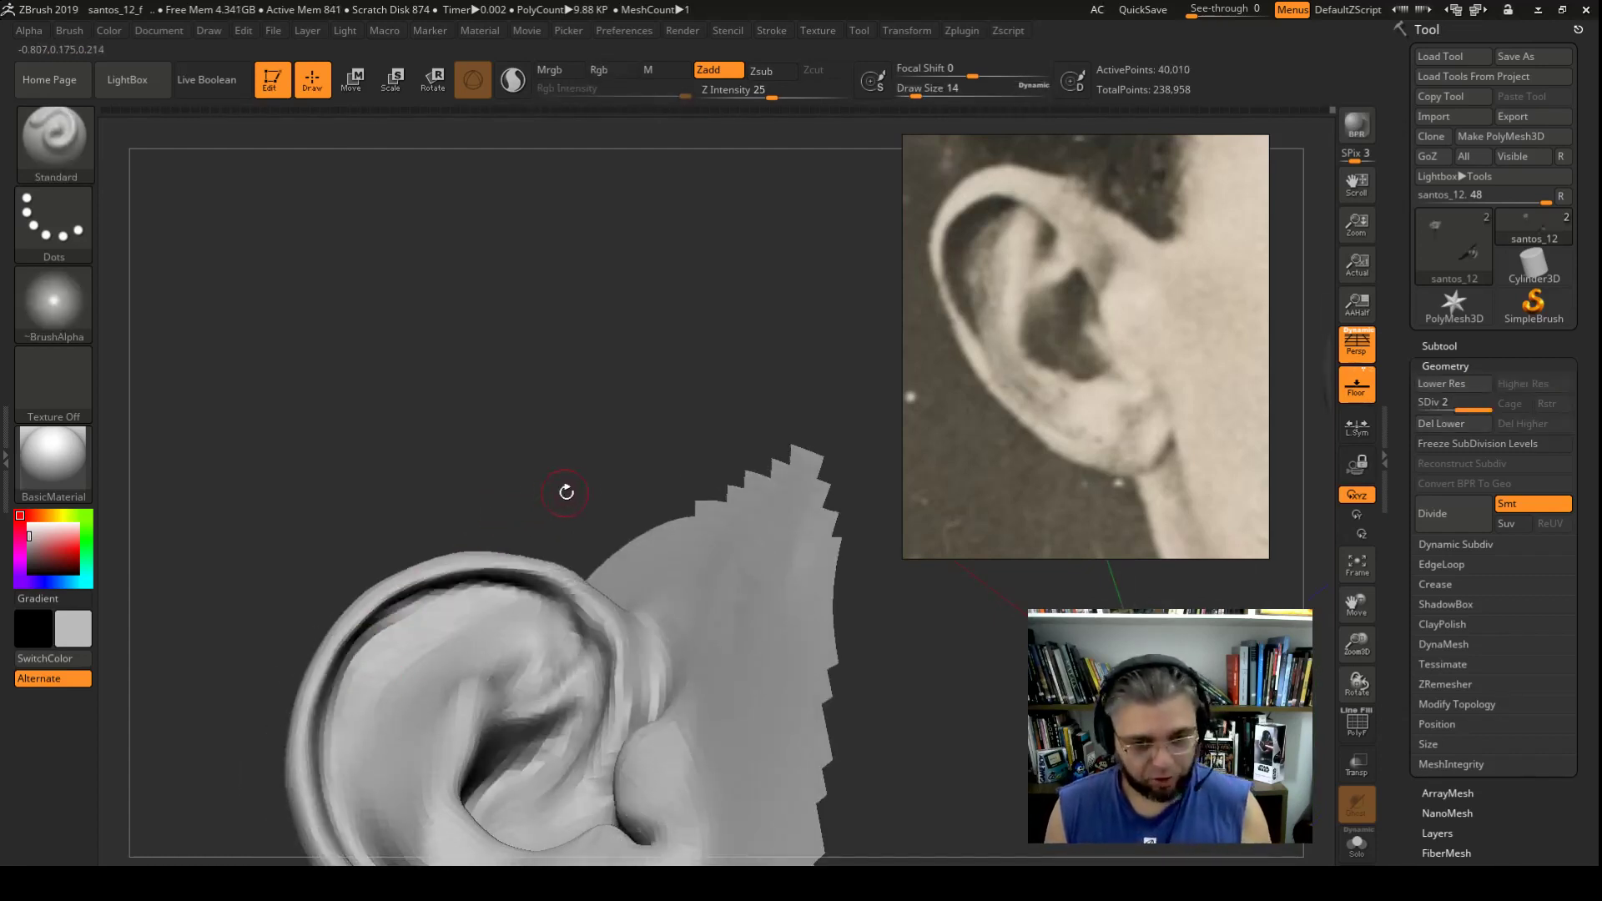
pyautogui.moveTo(566, 493)
pyautogui.mouseDown(button='right')
pyautogui.moveTo(541, 606)
pyautogui.moveTo(493, 508)
pyautogui.mouseUp(button='right')
pyautogui.moveTo(458, 587); pyautogui.dragTo(343, 652)
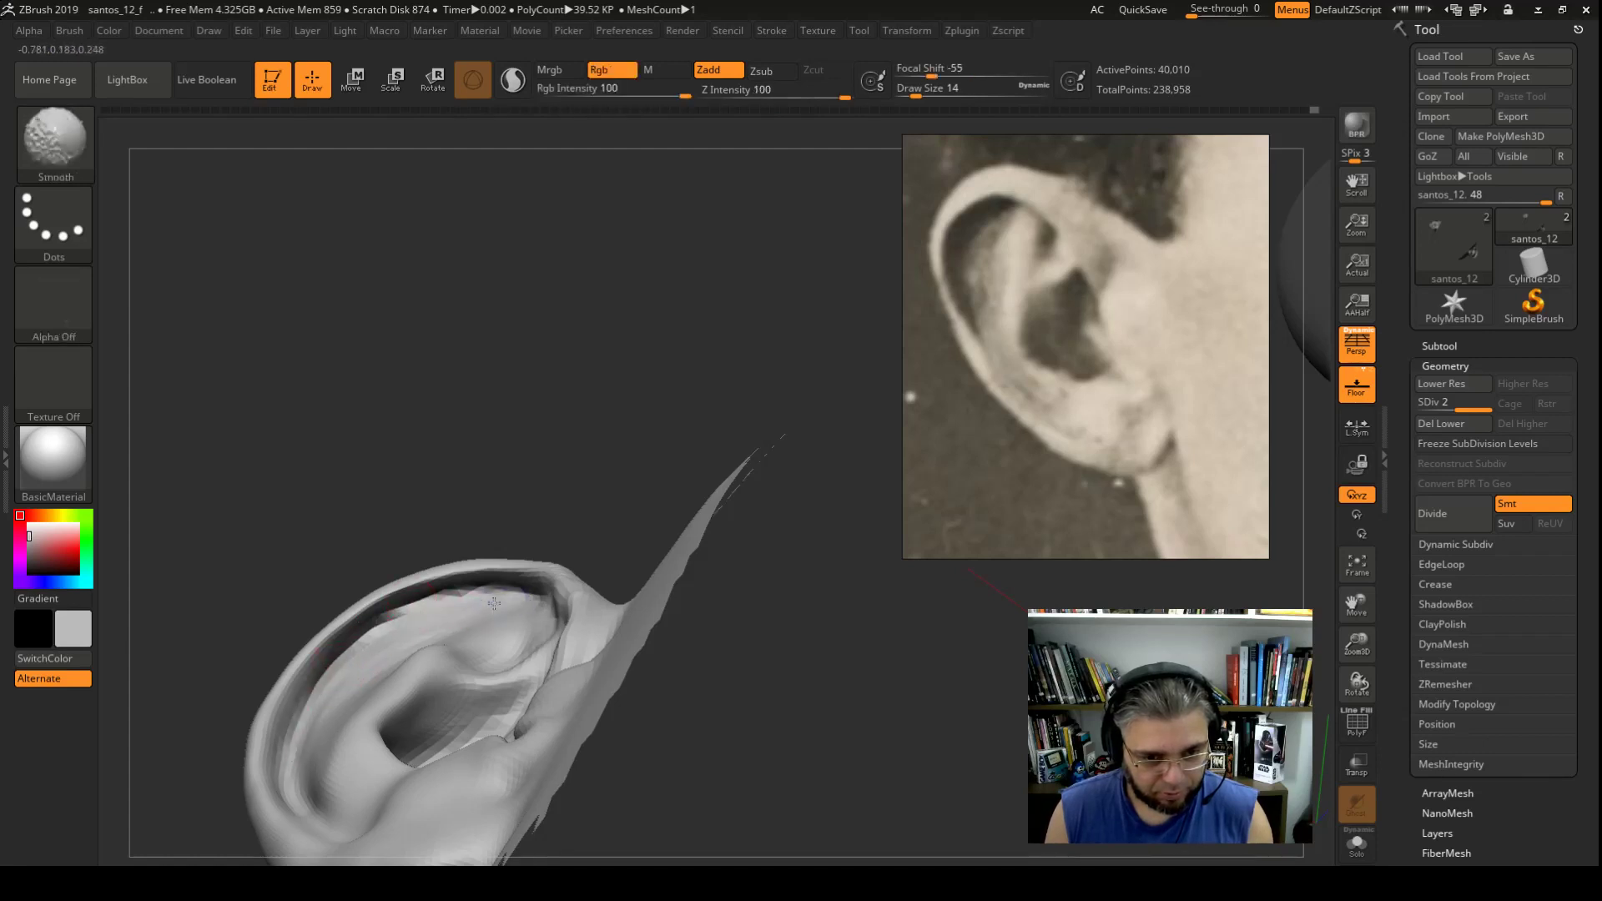
pyautogui.moveTo(467, 509)
pyautogui.mouseDown()
pyautogui.moveTo(499, 534)
pyautogui.moveTo(639, 332)
pyautogui.moveTo(462, 543)
pyautogui.moveTo(428, 649)
pyautogui.mouseUp()
pyautogui.press('shift')
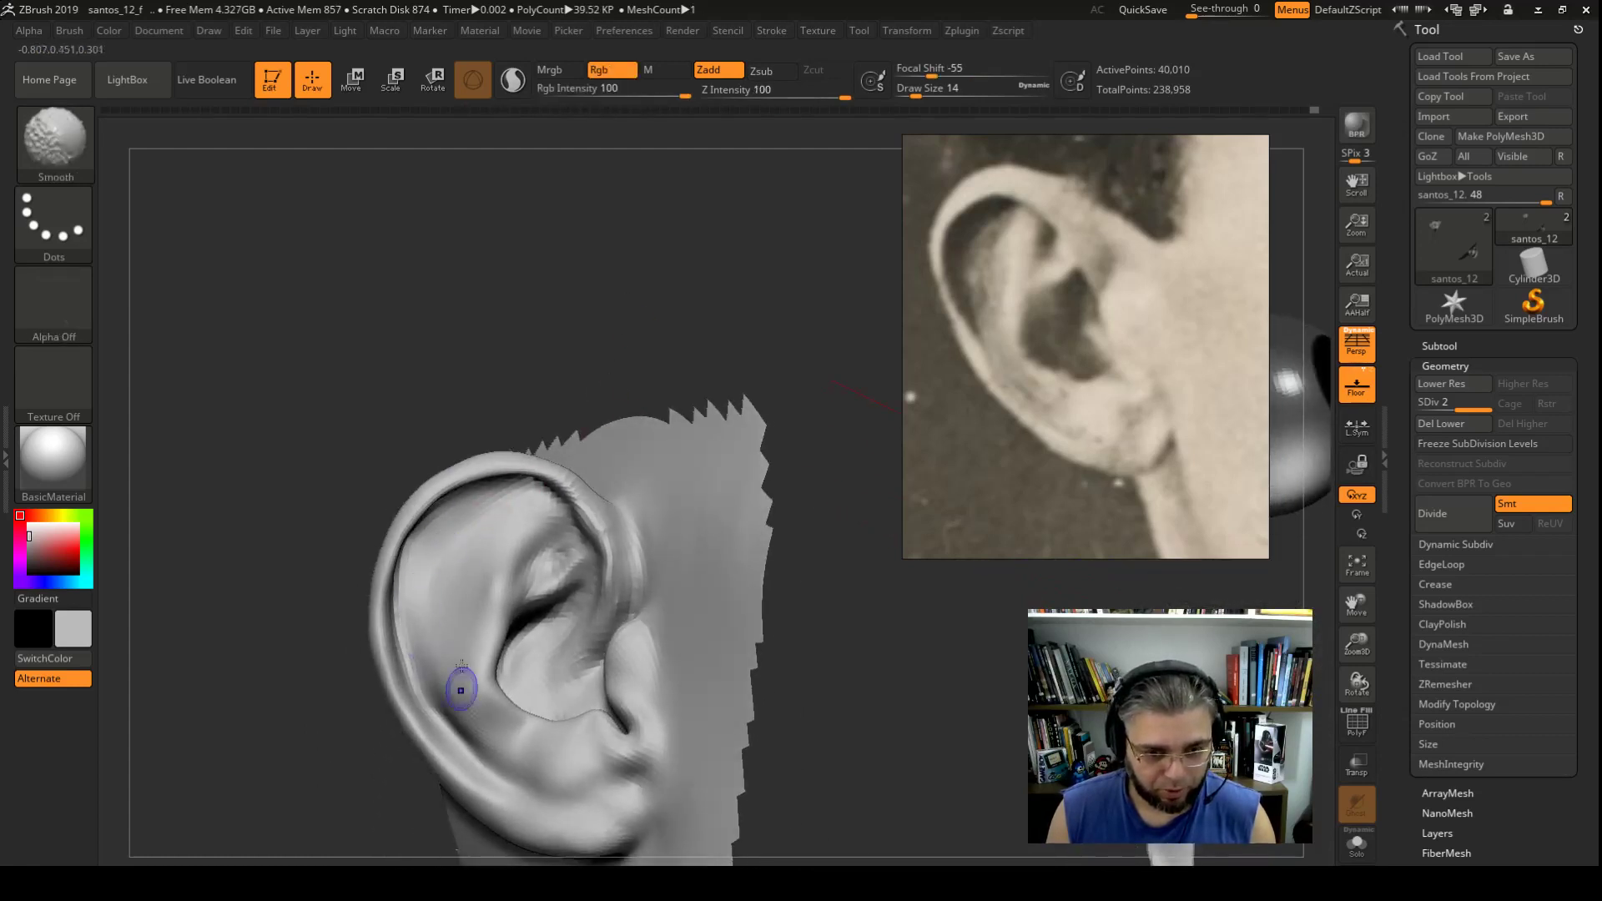
# Step: Pull the helix rim into shape with the Move brush
pyautogui.moveTo(584, 380); pyautogui.dragTo(633, 389)
pyautogui.press('b')
pyautogui.press('m')
pyautogui.press('v')
pyautogui.press('space')
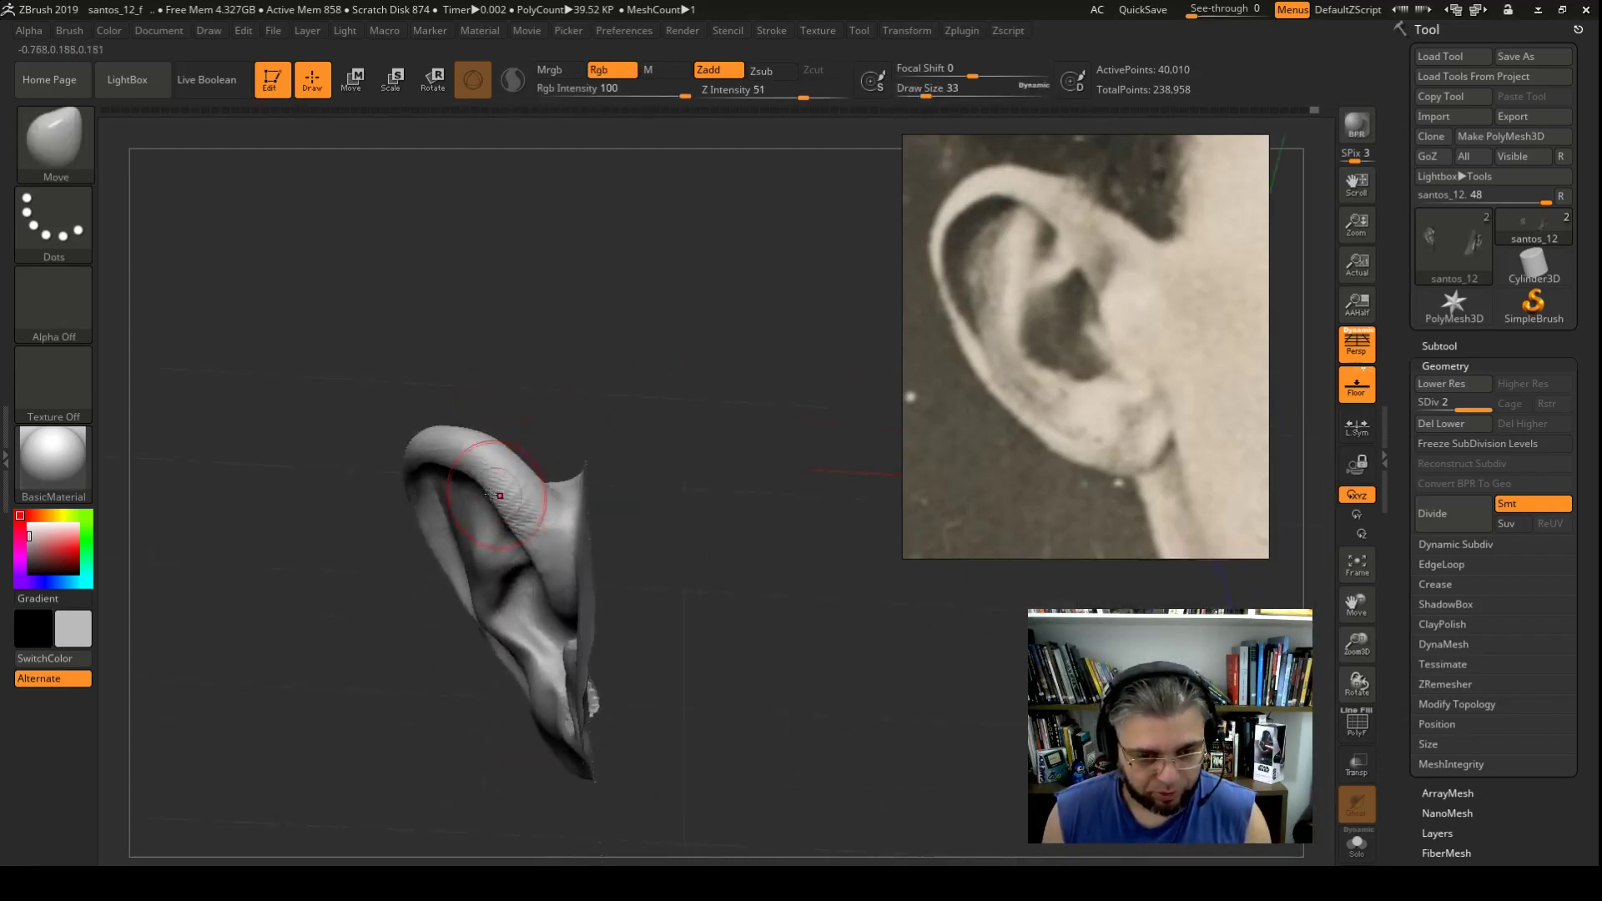
pyautogui.moveTo(477, 496); pyautogui.dragTo(532, 564)
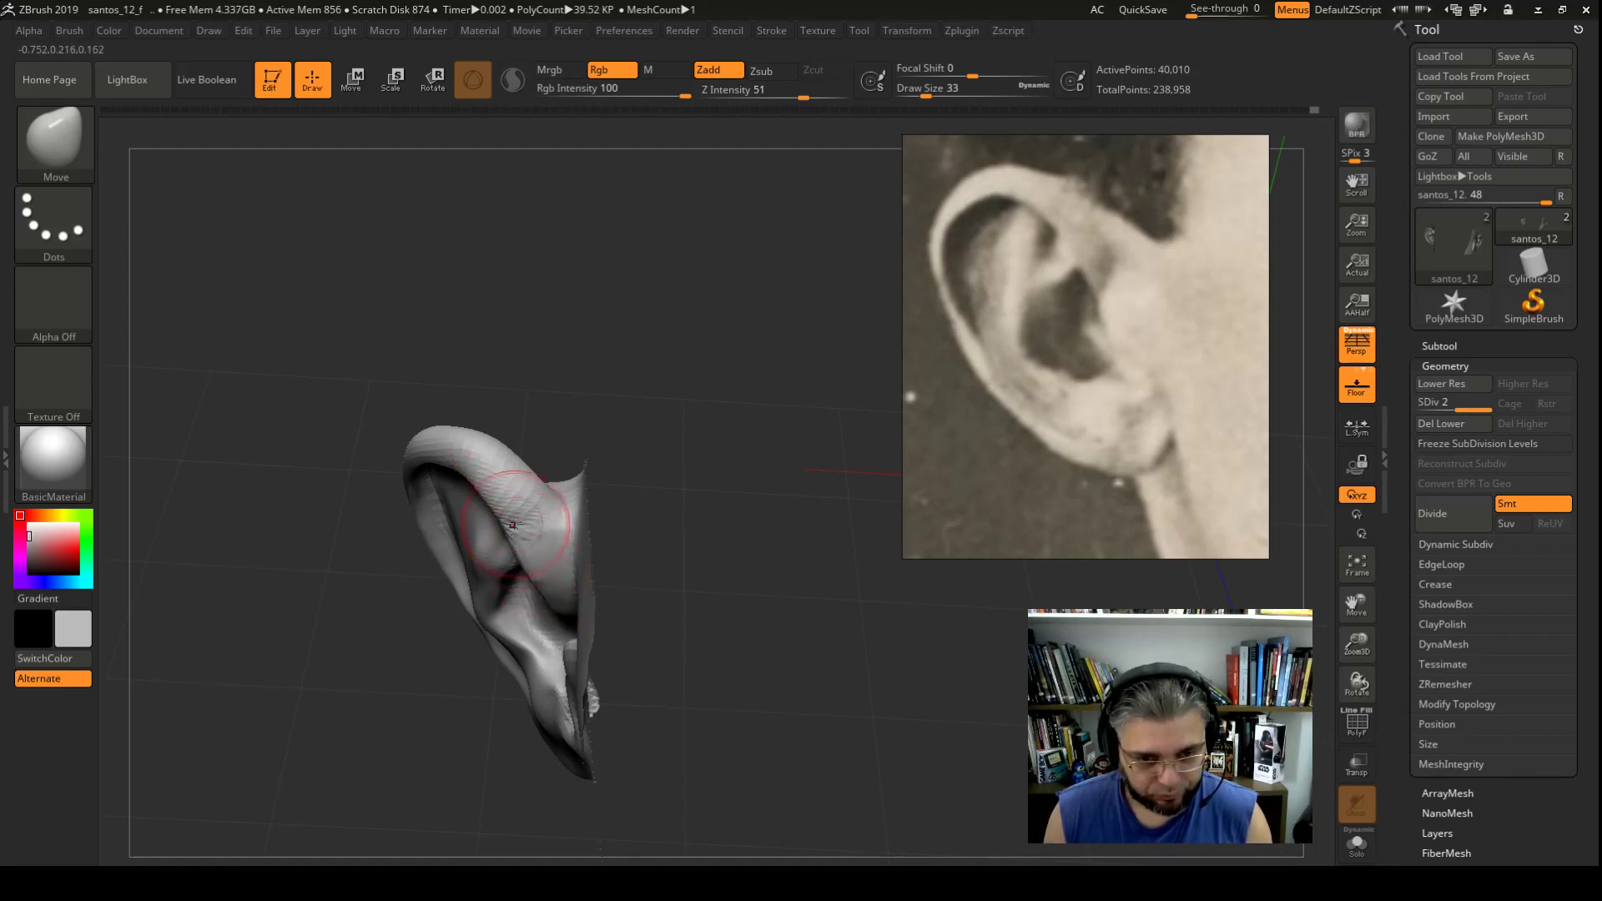
pyautogui.moveTo(634, 400); pyautogui.dragTo(659, 358)
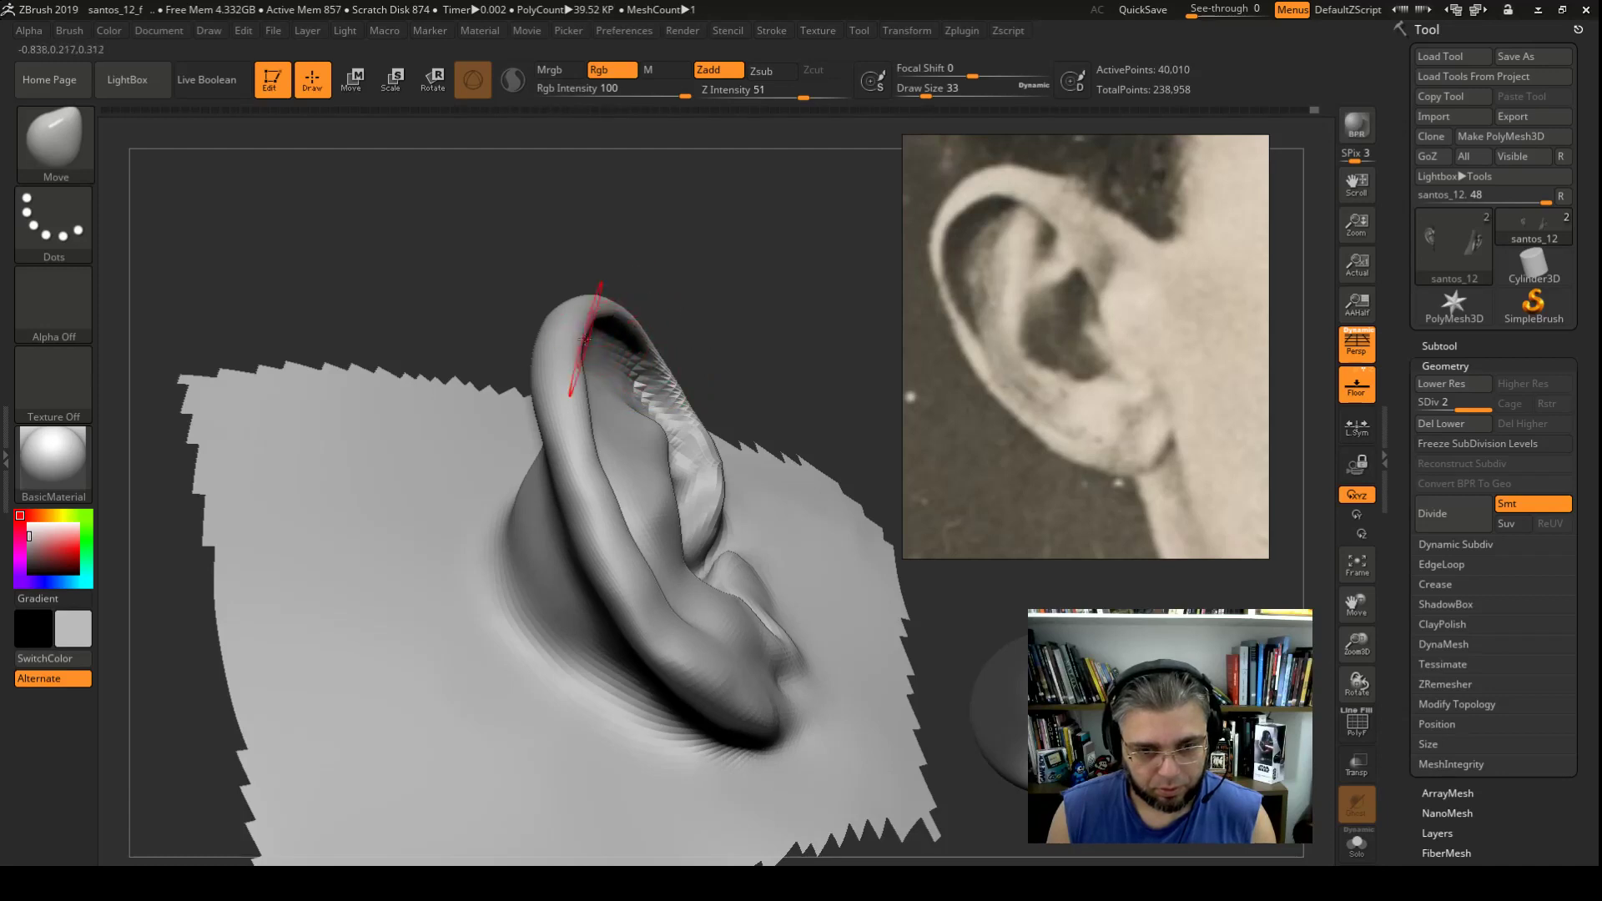
# Step: Reshape the upper-left helix rim, then pinch it into a sharper edge at brush size 20
pyautogui.moveTo(690, 279); pyautogui.dragTo(636, 265)
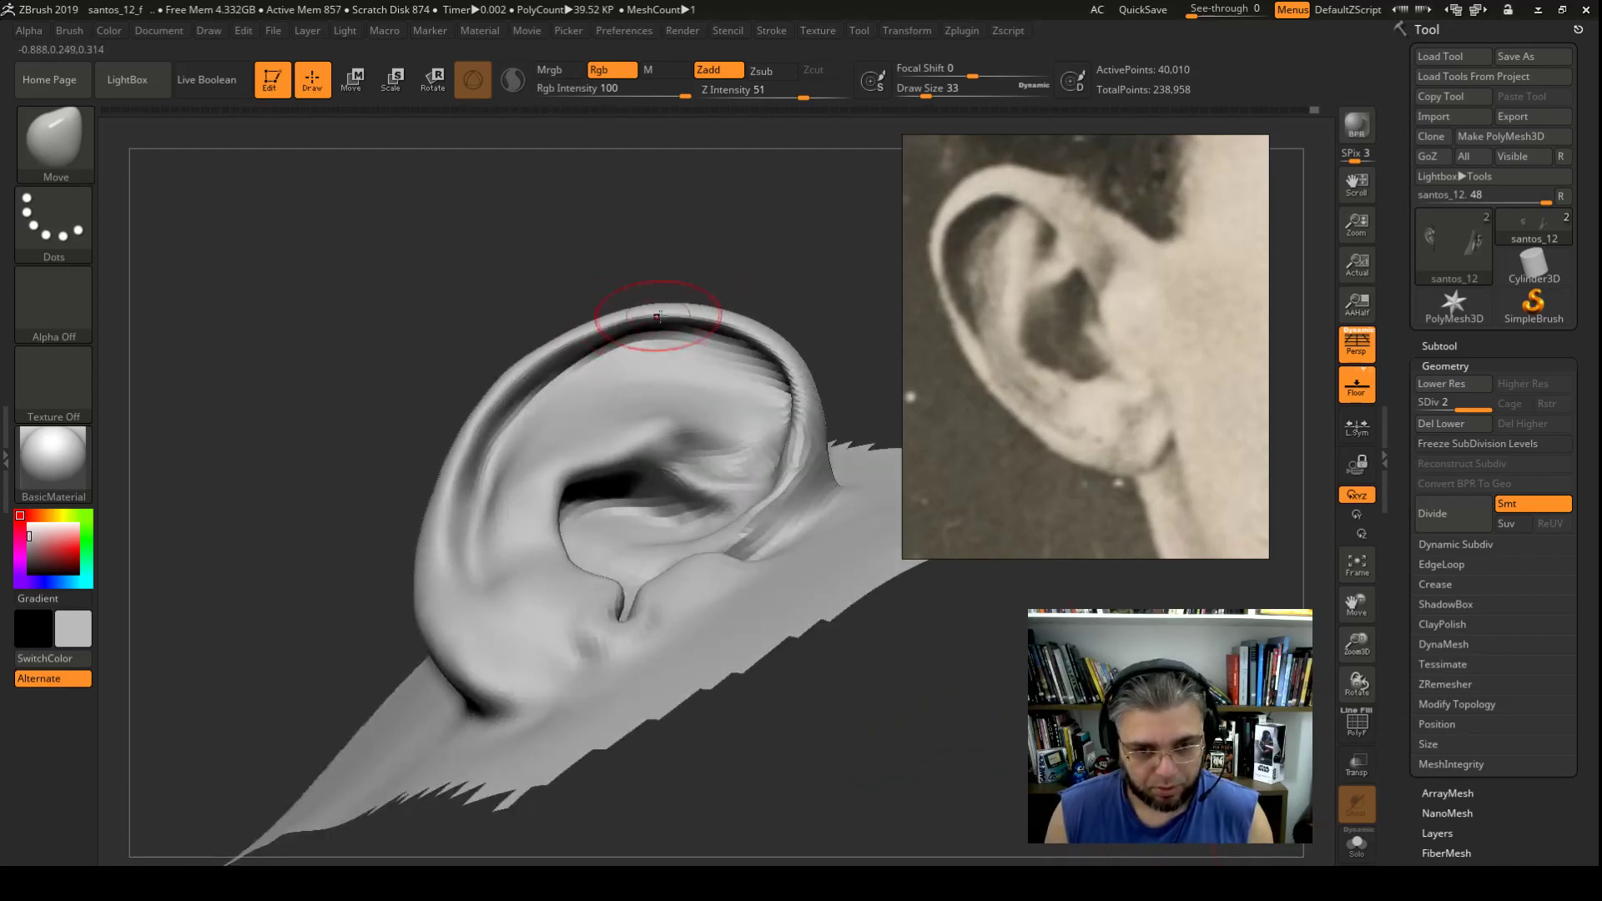
pyautogui.moveTo(572, 339)
pyautogui.mouseDown()
pyautogui.moveTo(553, 345)
pyautogui.moveTo(608, 319)
pyautogui.moveTo(584, 319)
pyautogui.mouseUp()
pyautogui.press('b')
pyautogui.press('p')
pyautogui.press('i')
pyautogui.press('space')
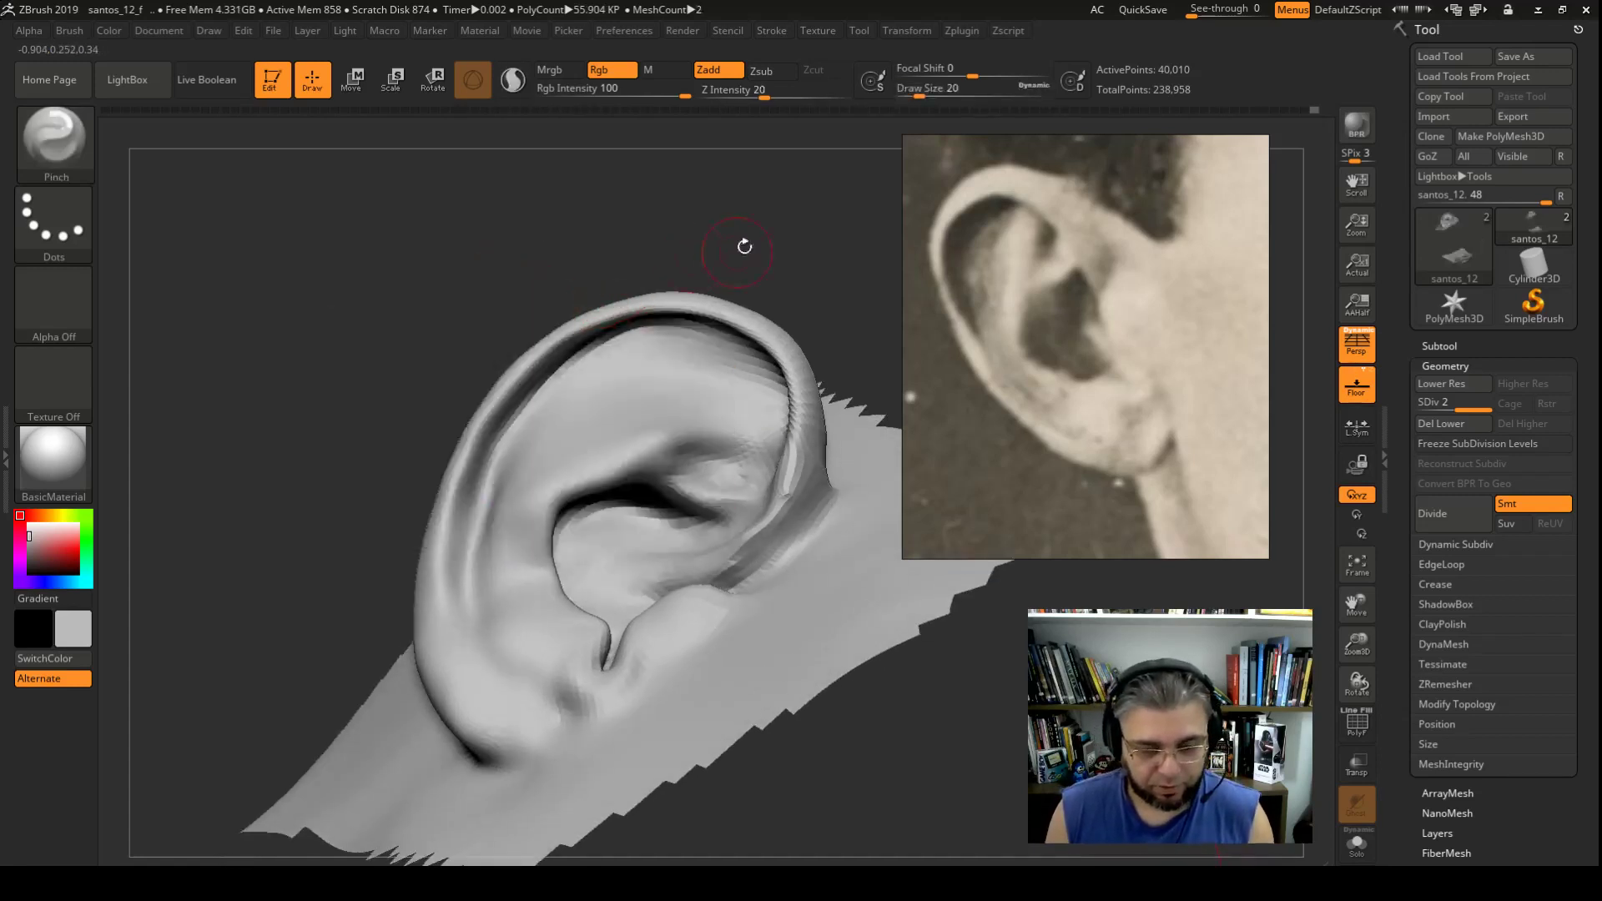
pyautogui.moveTo(739, 243); pyautogui.dragTo(750, 357)
pyautogui.moveTo(787, 423); pyautogui.dragTo(783, 413)
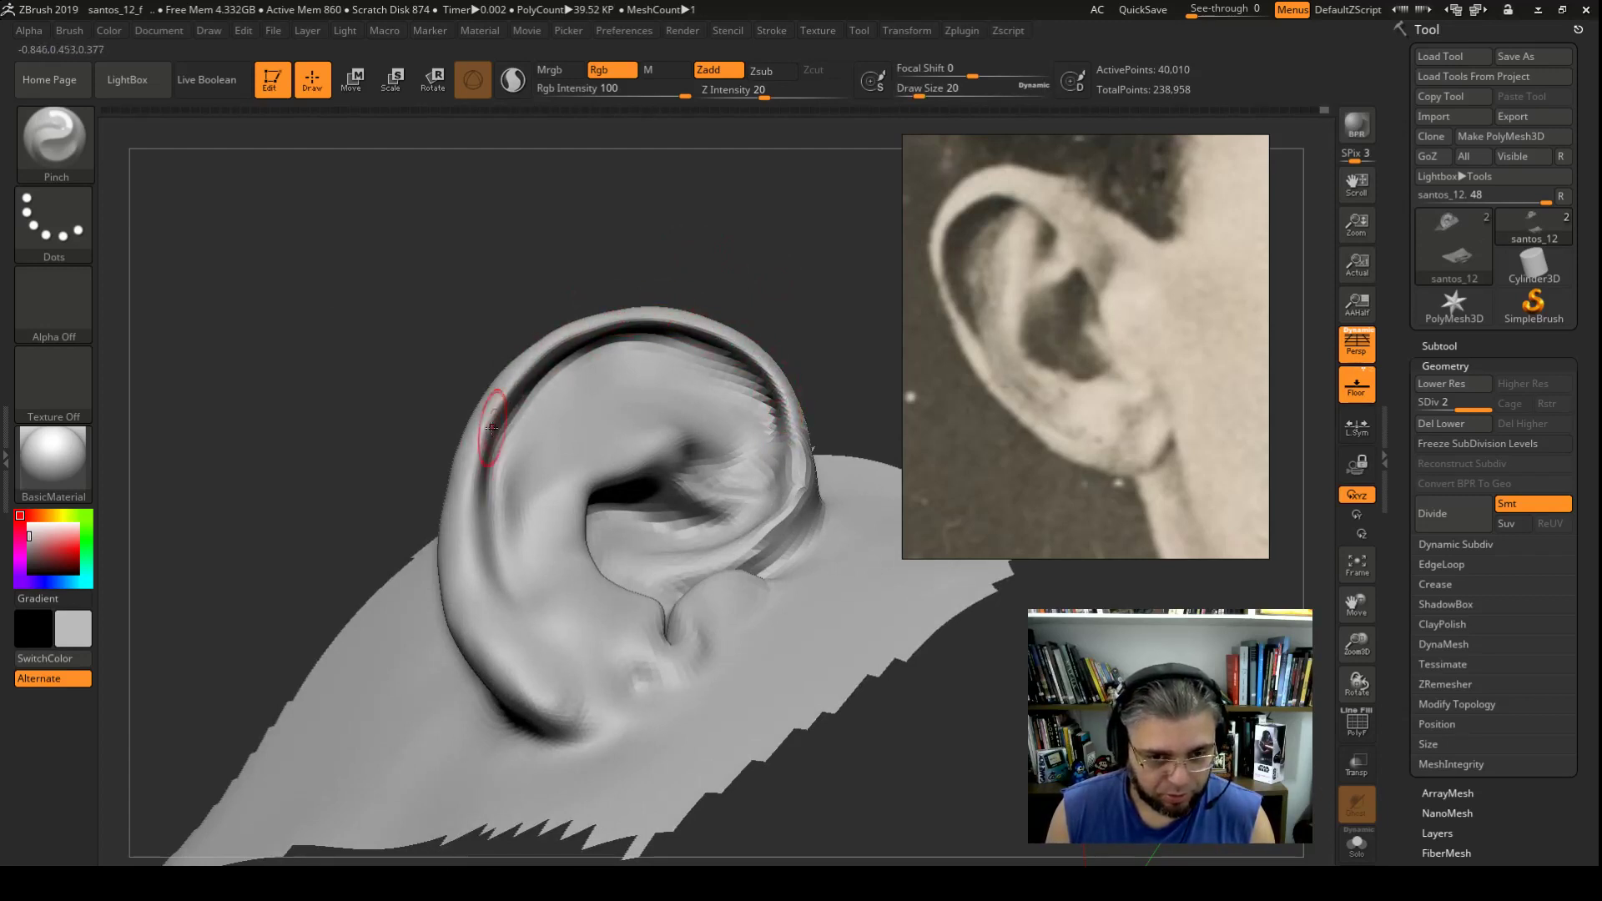
# Step: Inspect the helix from several angles and smooth the ear rim with the Standard brush
pyautogui.moveTo(472, 494)
pyautogui.mouseDown()
pyautogui.moveTo(465, 447)
pyautogui.moveTo(523, 344)
pyautogui.mouseUp()
pyautogui.press('b')
pyautogui.press('s')
pyautogui.press('t')
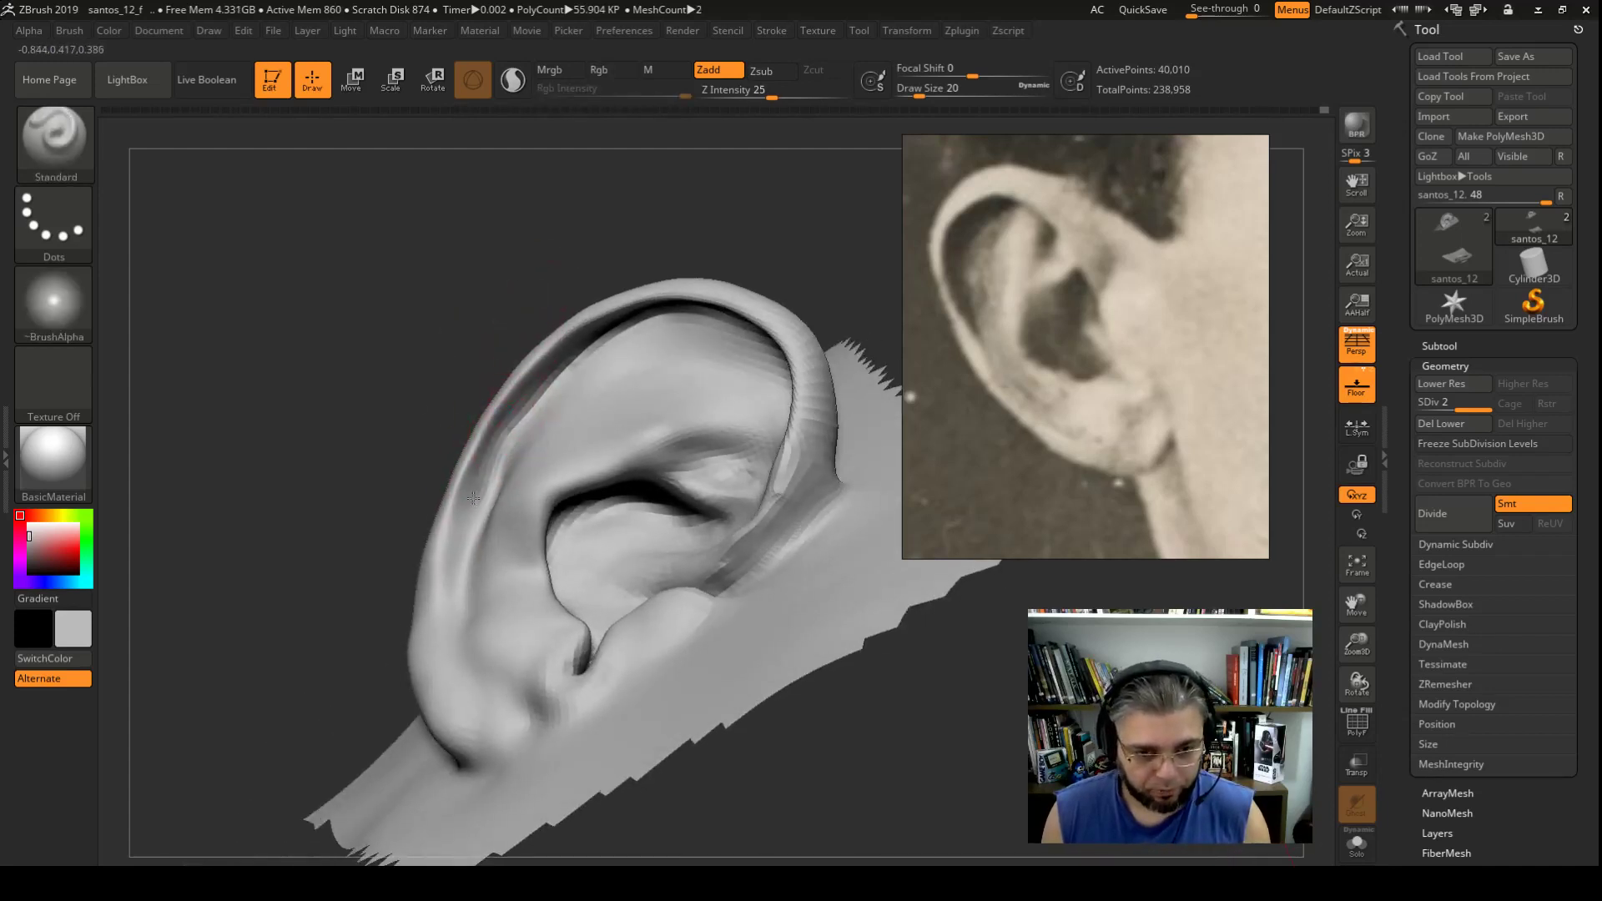
pyautogui.moveTo(498, 431); pyautogui.dragTo(463, 560)
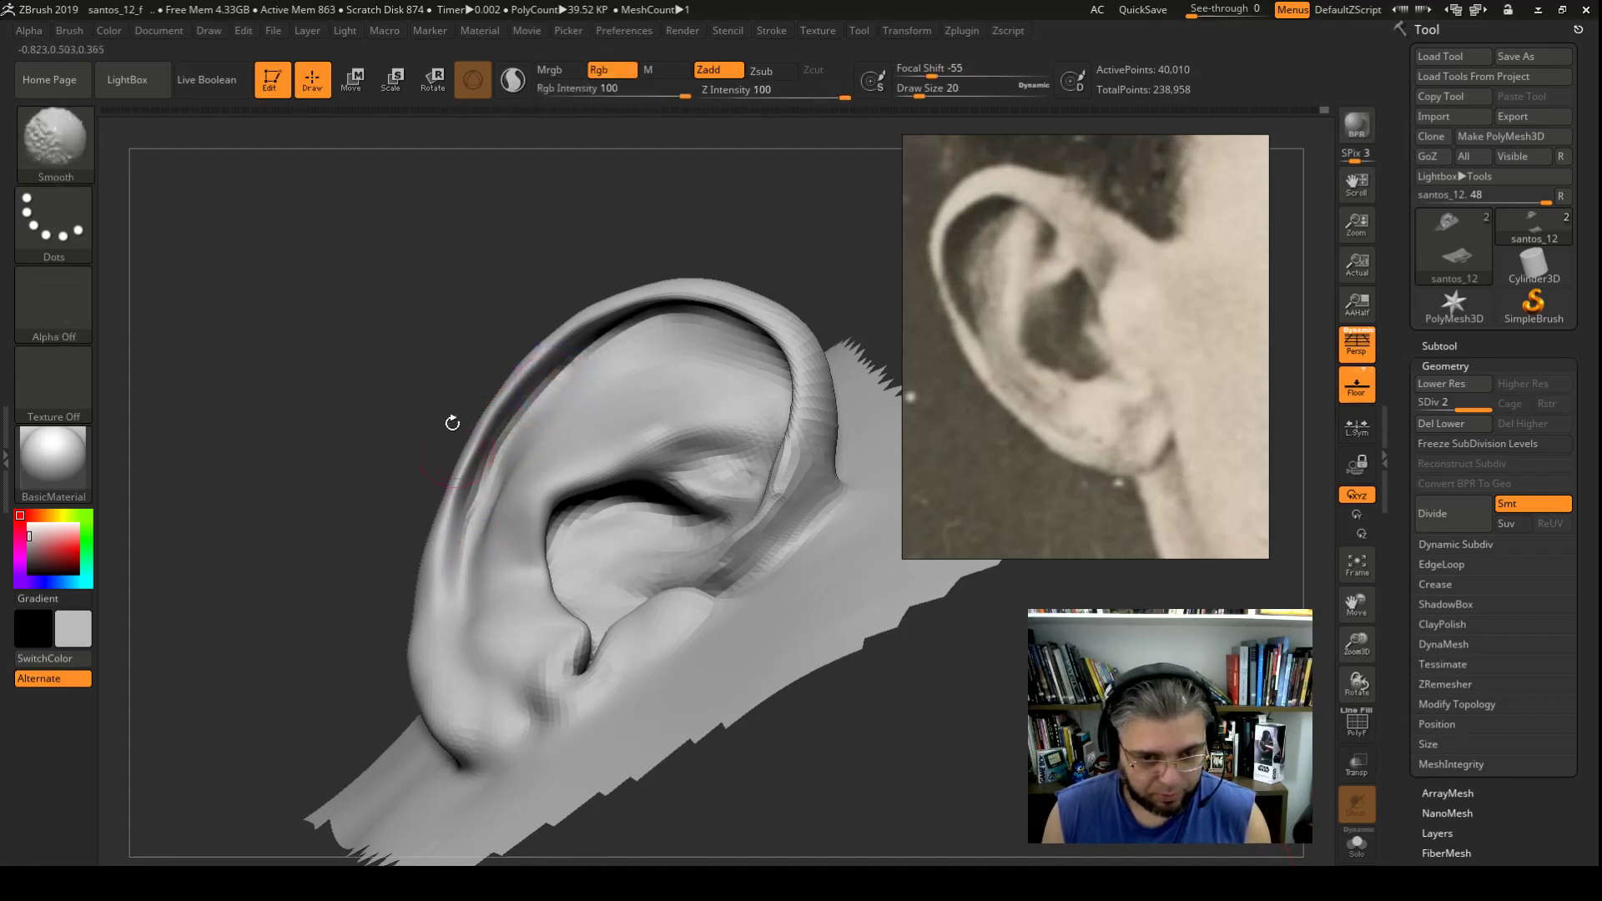
pyautogui.moveTo(451, 419); pyautogui.dragTo(618, 361)
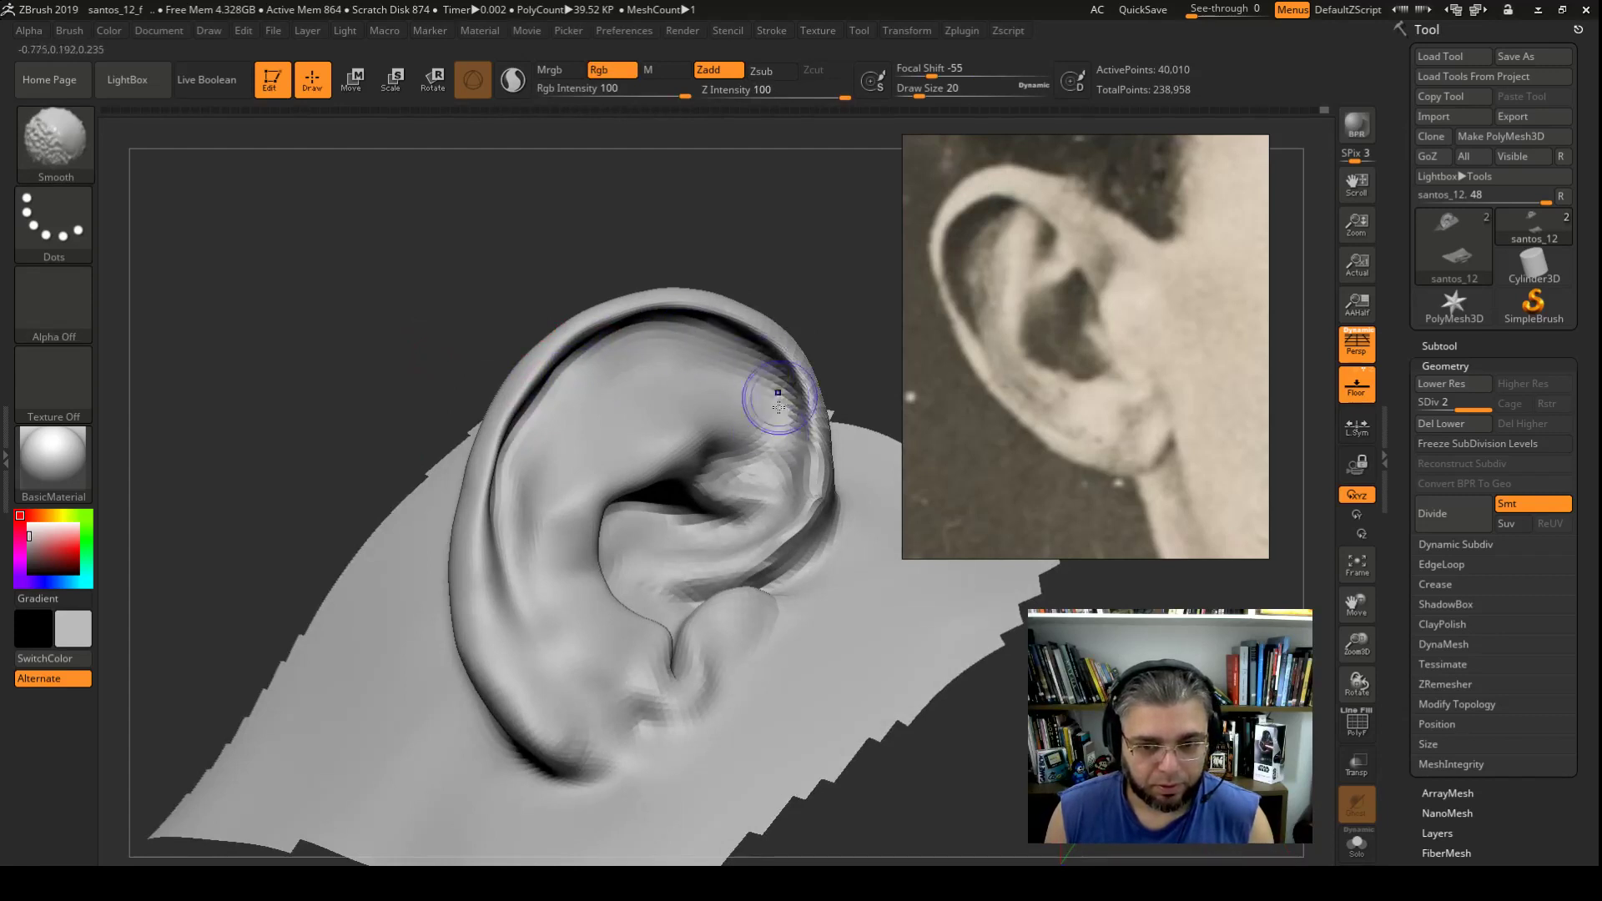
pyautogui.moveTo(779, 386)
pyautogui.mouseDown()
pyautogui.moveTo(827, 274)
pyautogui.moveTo(679, 376)
pyautogui.moveTo(840, 207)
pyautogui.moveTo(755, 165)
pyautogui.moveTo(500, 326)
pyautogui.moveTo(517, 301)
pyautogui.mouseUp()
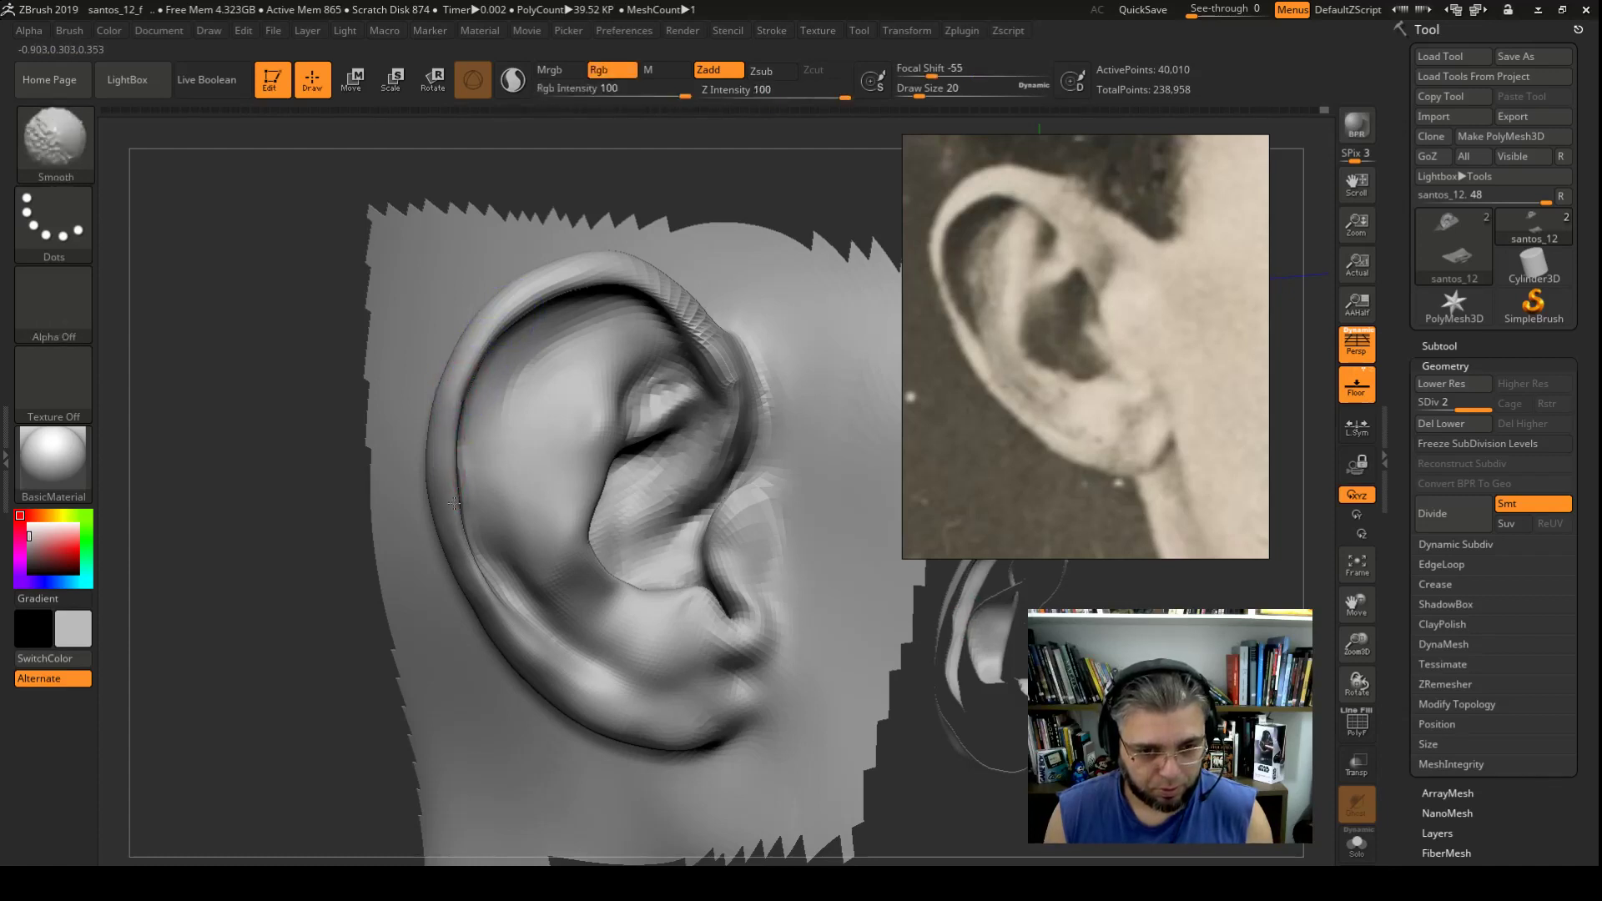
pyautogui.keyDown('shift'); pyautogui.moveTo(453, 452); pyautogui.dragTo(457, 480); pyautogui.keyUp('shift')
# Step: Zoom in and smooth the pixelated inner-ear surface and bottom crease at brush size 17
pyautogui.moveTo(326, 595); pyautogui.dragTo(729, 426)
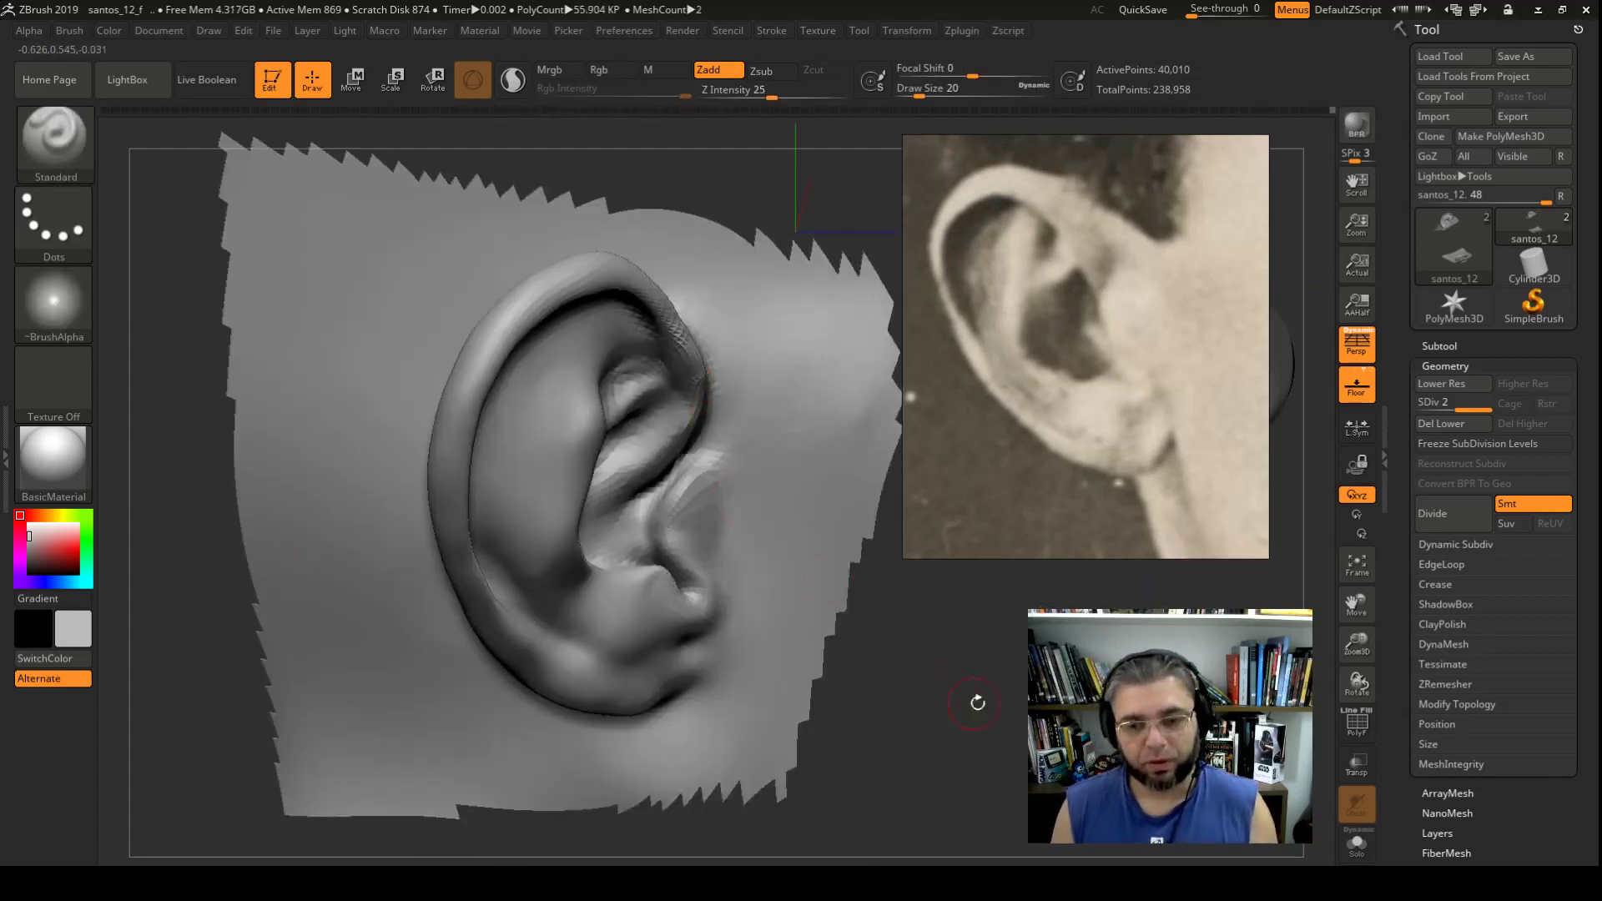
pyautogui.moveTo(976, 701); pyautogui.dragTo(894, 629)
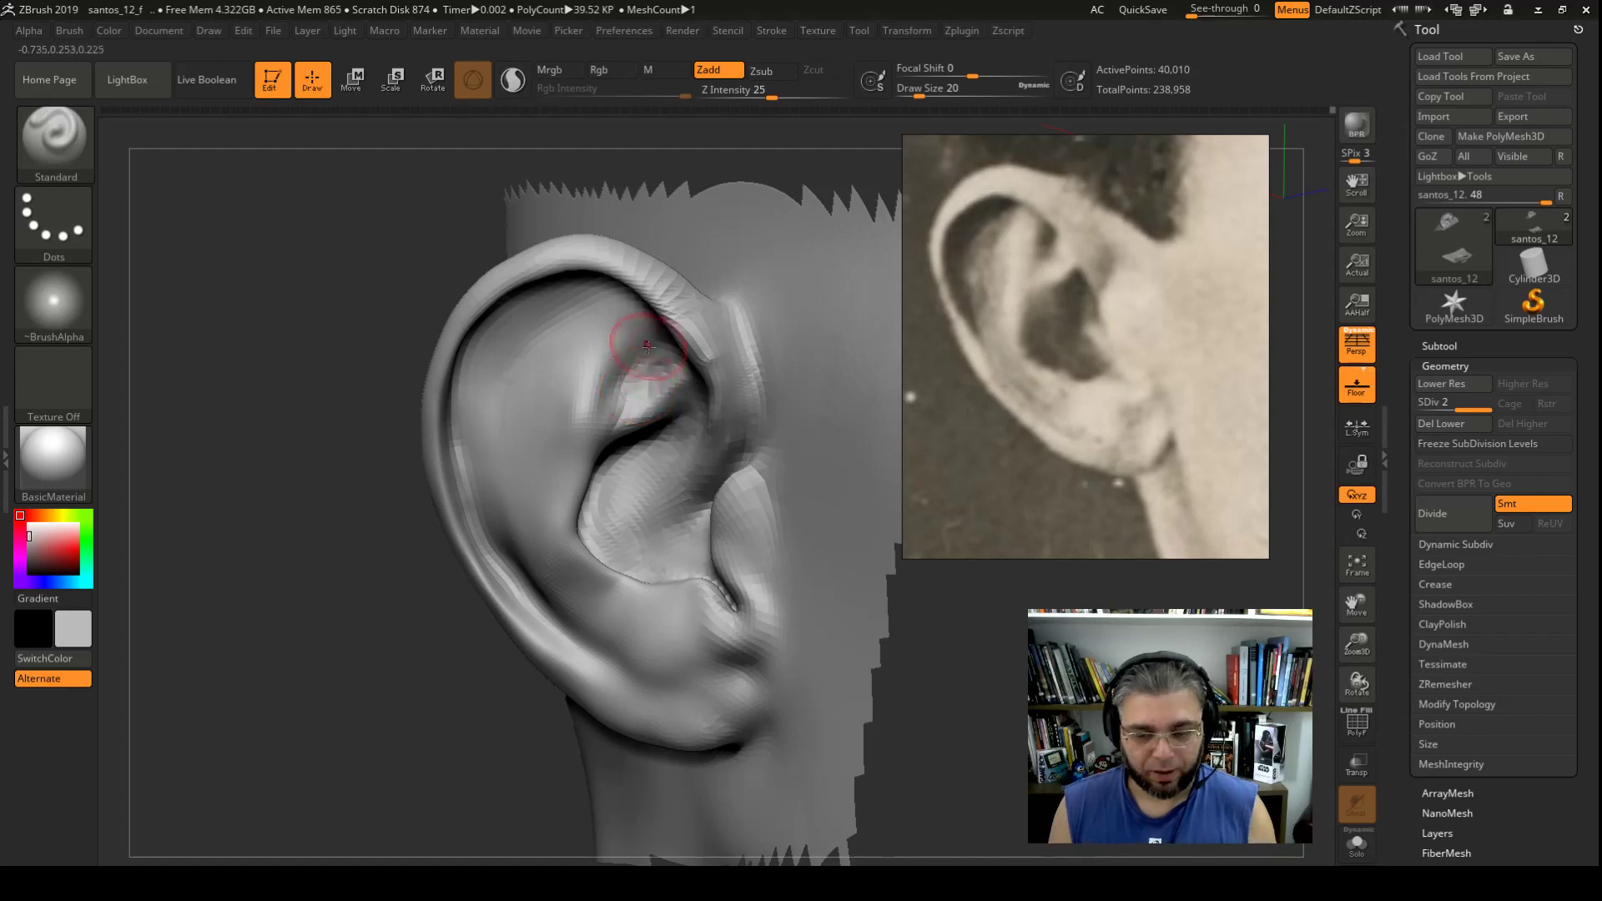
pyautogui.press('space')
pyautogui.moveTo(660, 344); pyautogui.dragTo(651, 347)
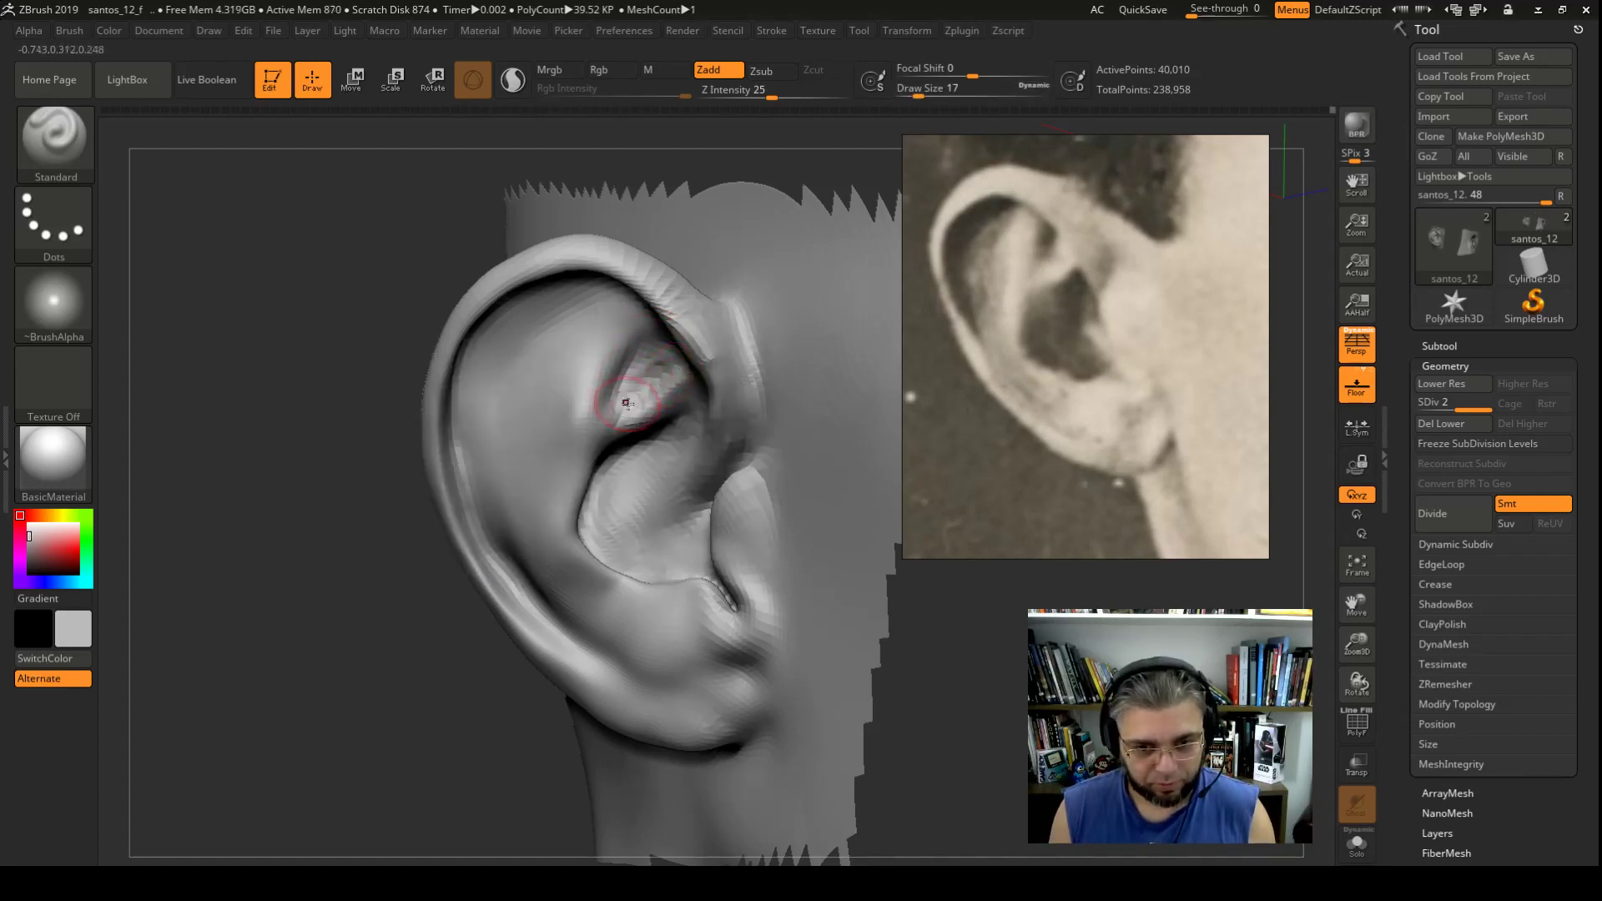
pyautogui.keyDown('shift'); pyautogui.moveTo(627, 403); pyautogui.dragTo(633, 338); pyautogui.keyUp('shift')
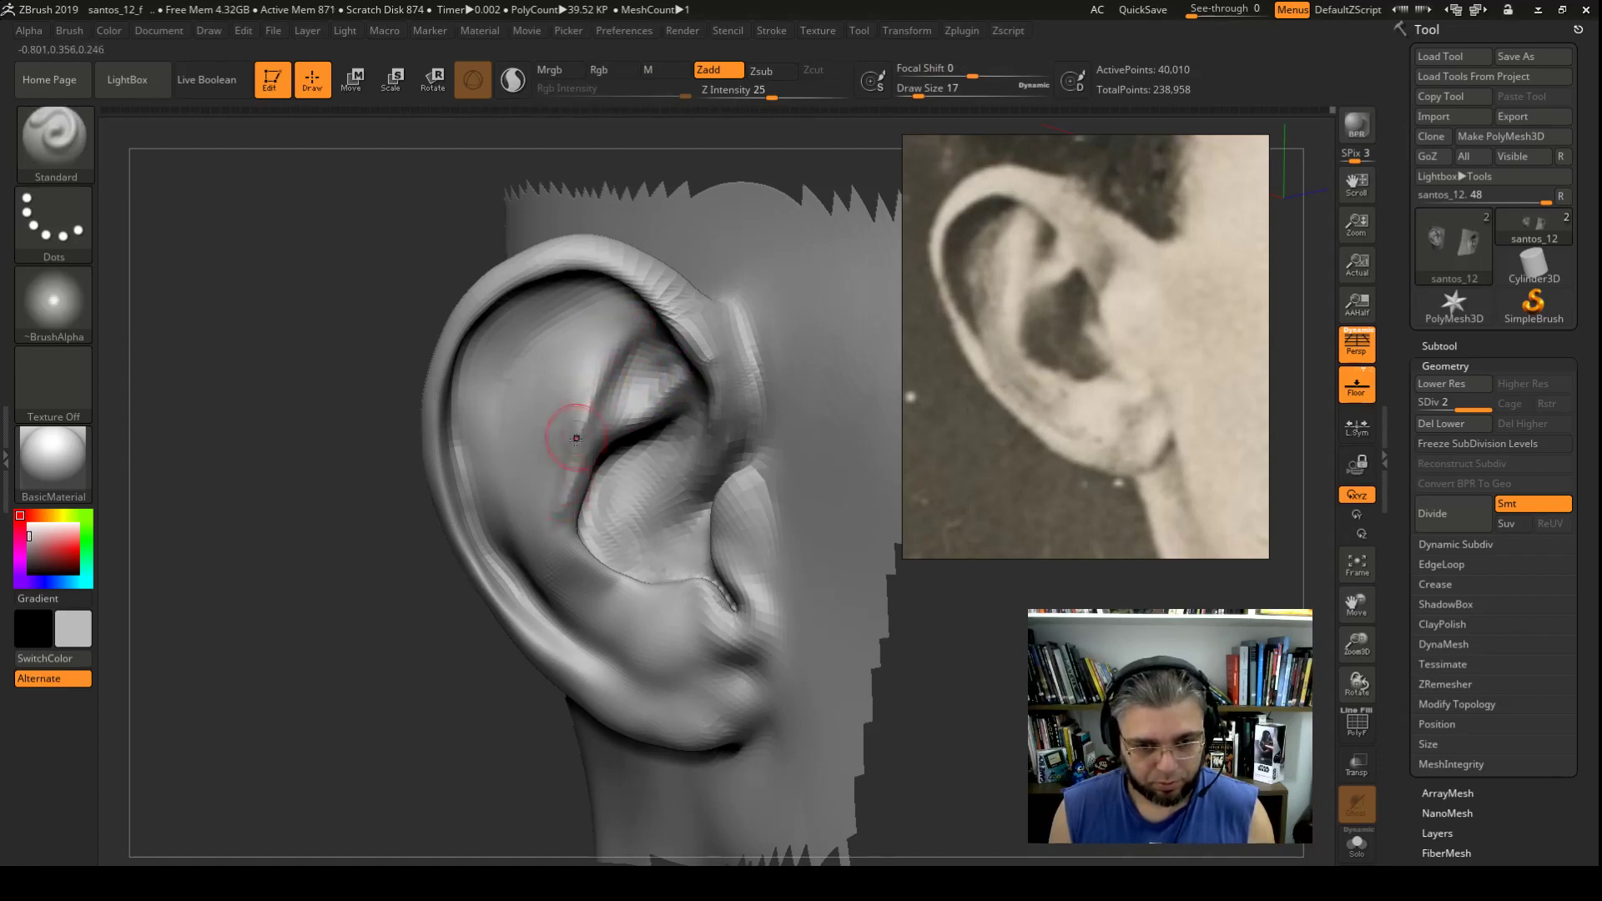
pyautogui.keyDown('shift'); pyautogui.moveTo(571, 440); pyautogui.dragTo(579, 433); pyautogui.keyUp('shift')
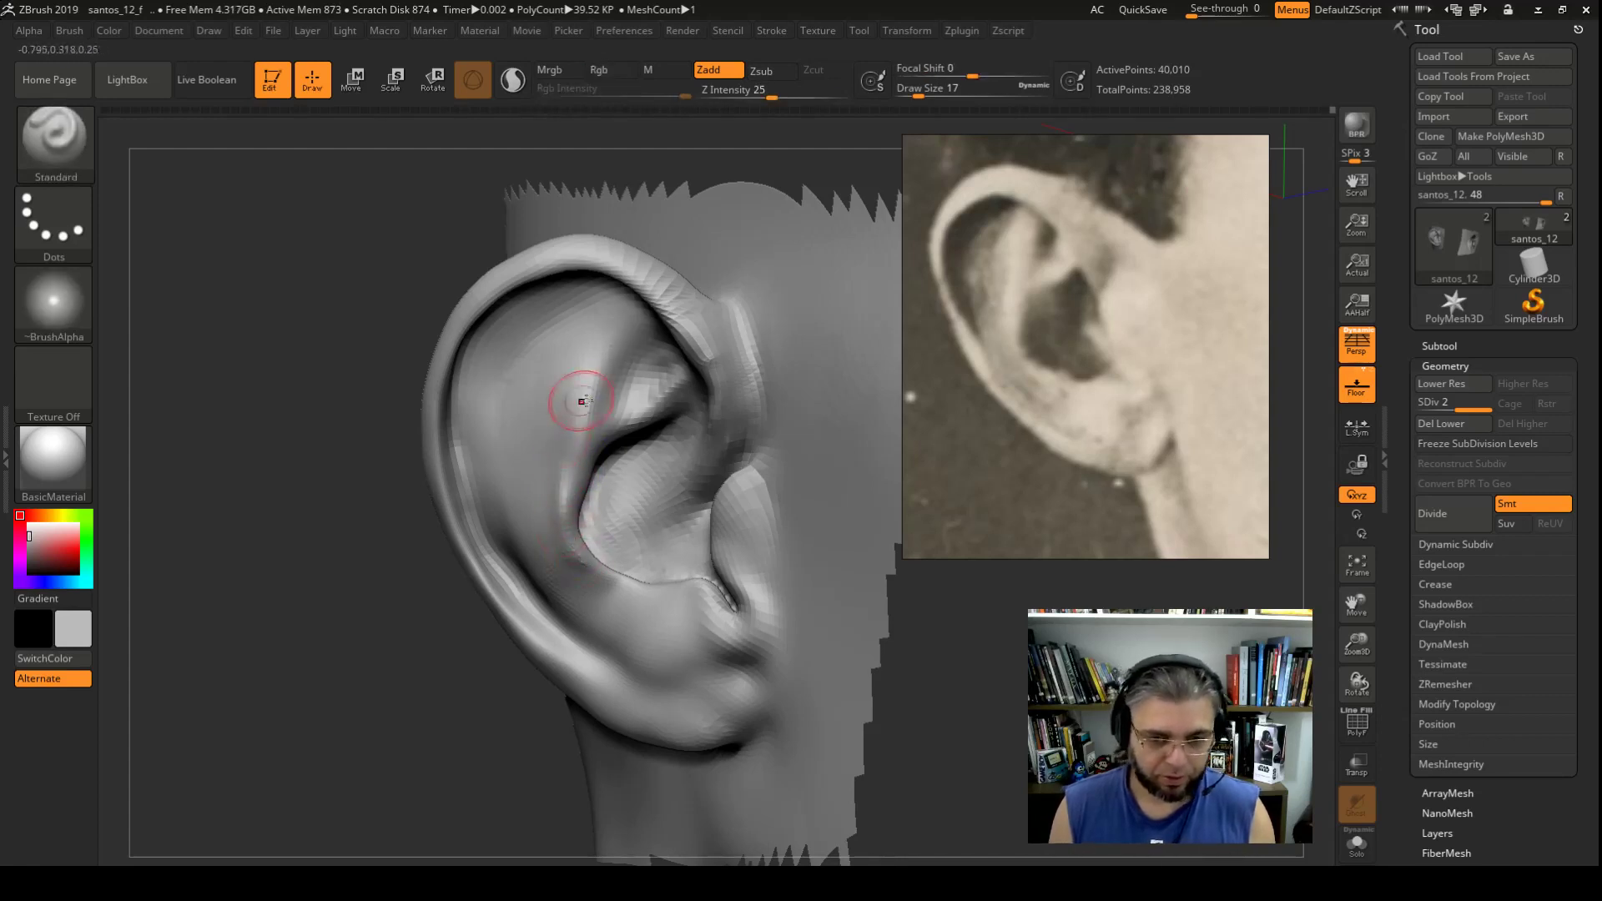
pyautogui.moveTo(568, 518)
pyautogui.keyDown('shift'); pyautogui.mouseDown()
pyautogui.moveTo(571, 558)
pyautogui.moveTo(572, 536)
pyautogui.mouseUp(); pyautogui.keyUp('shift')
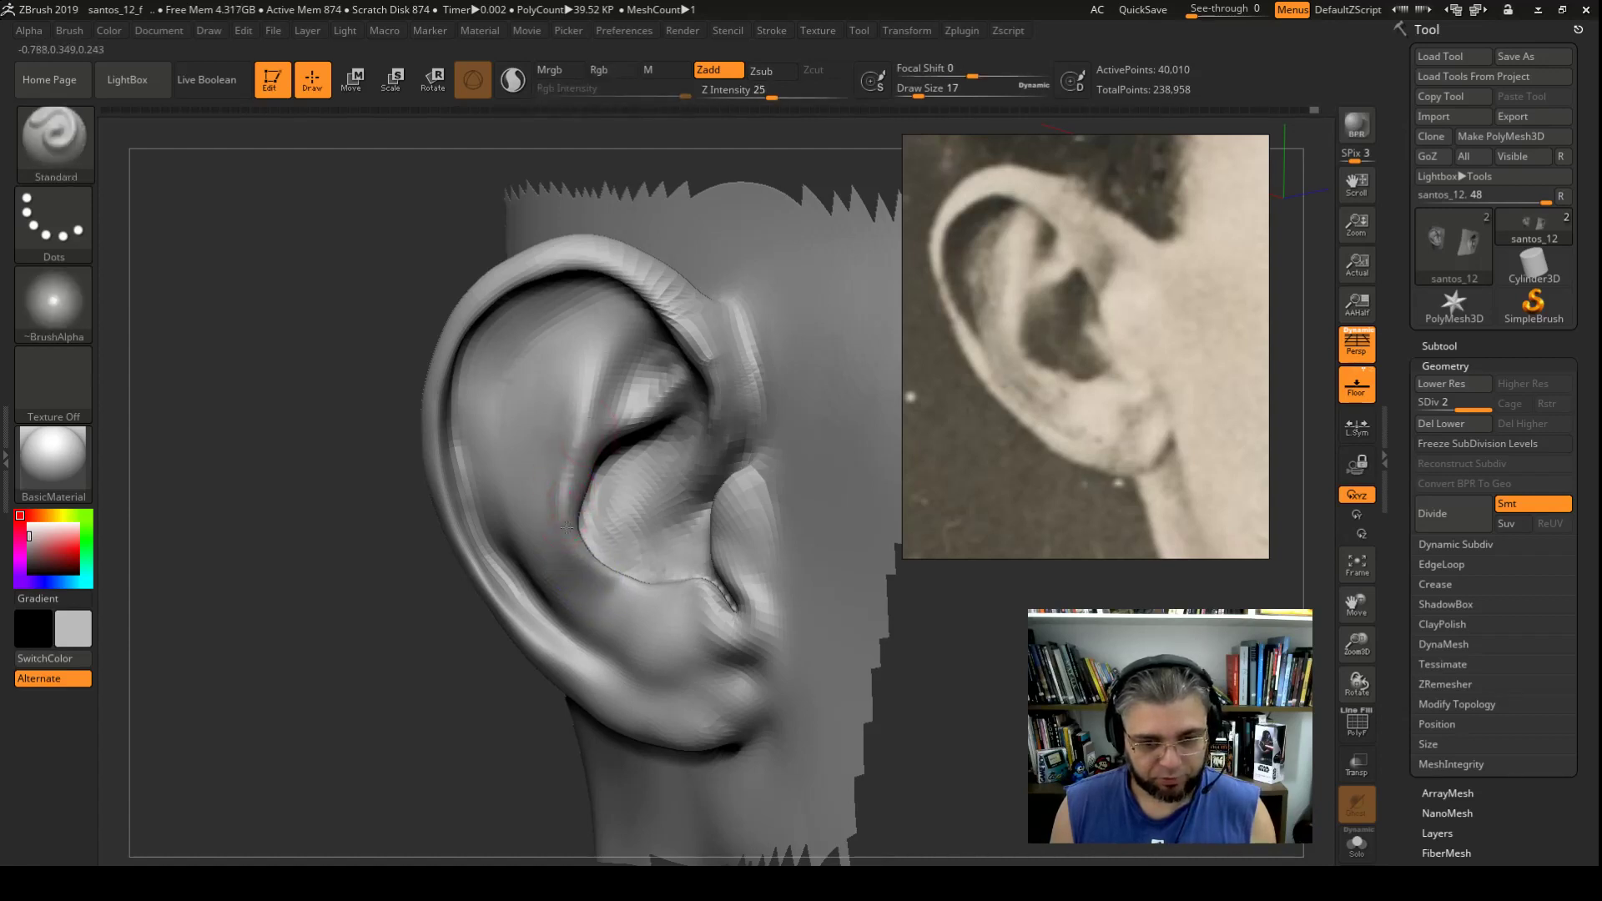
pyautogui.keyDown('shift'); pyautogui.moveTo(593, 567); pyautogui.dragTo(570, 502); pyautogui.keyUp('shift')
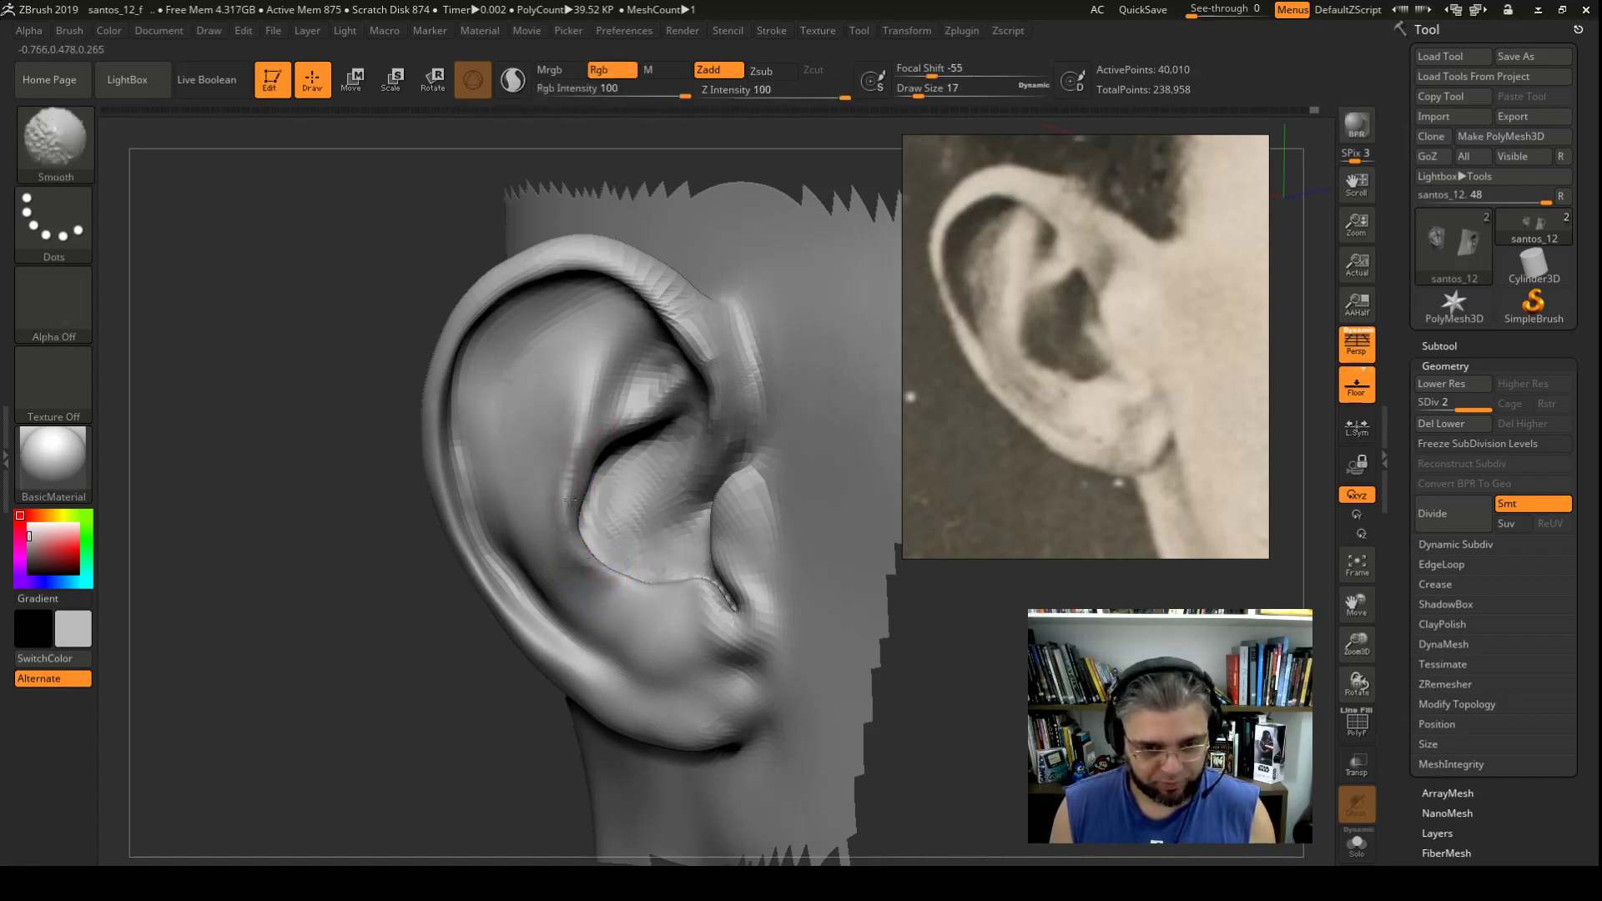
# Step: Smooth the faceted inner ear and sculpt a fold on the upper inner ear
pyautogui.keyDown('shift'); pyautogui.moveTo(633, 340); pyautogui.dragTo(614, 363); pyautogui.keyUp('shift')
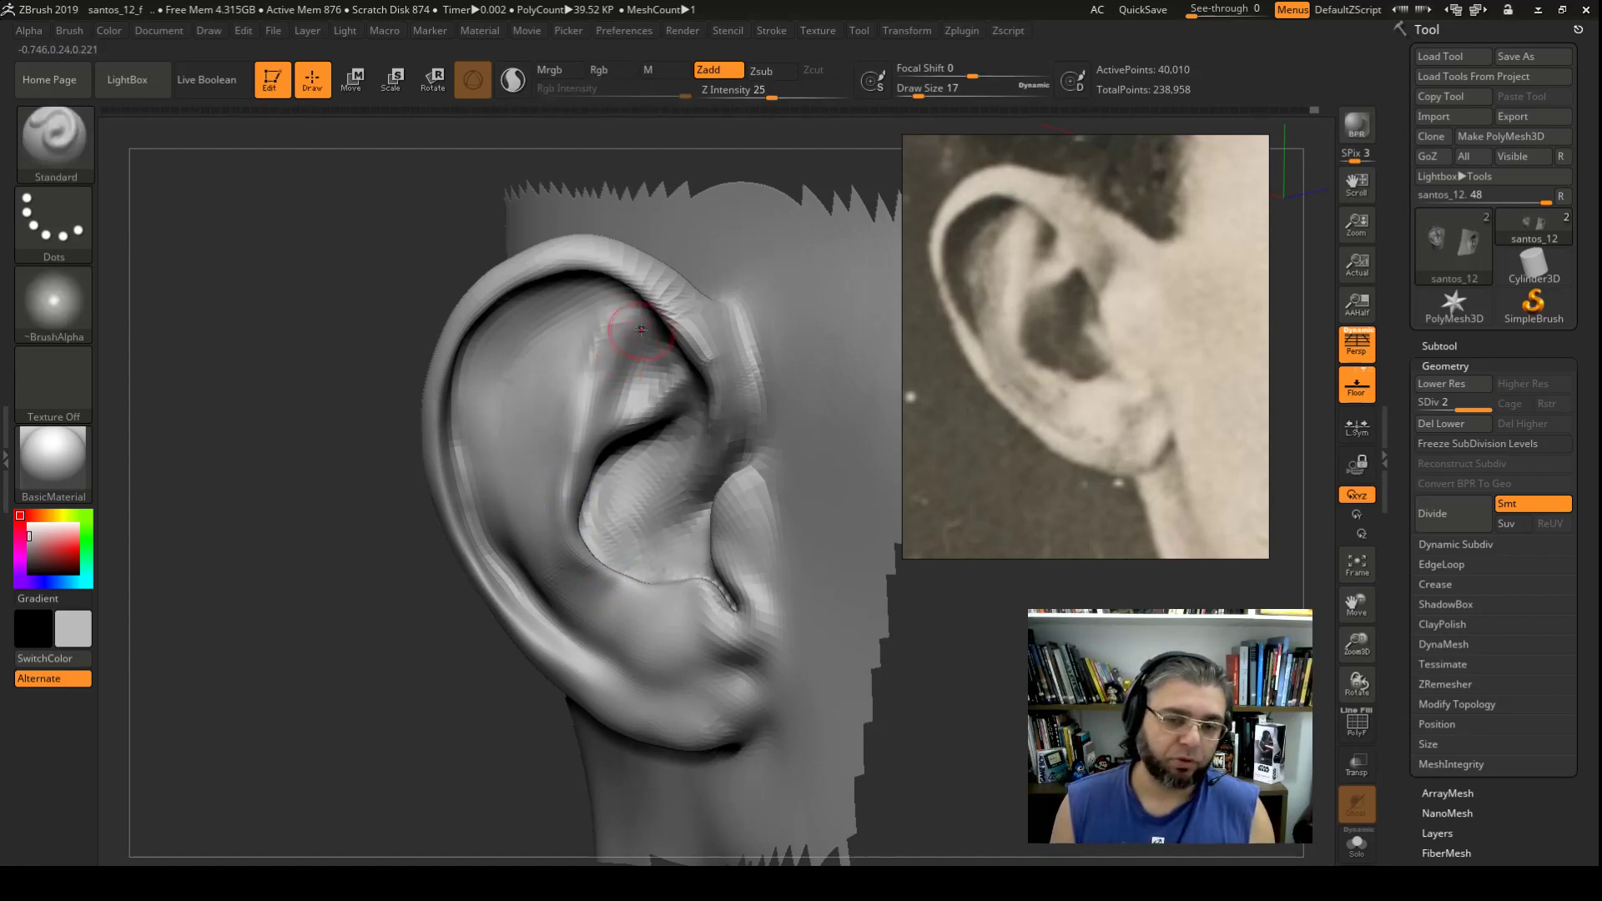
pyautogui.keyDown('shift'); pyautogui.moveTo(608, 343); pyautogui.dragTo(601, 361); pyautogui.keyUp('shift')
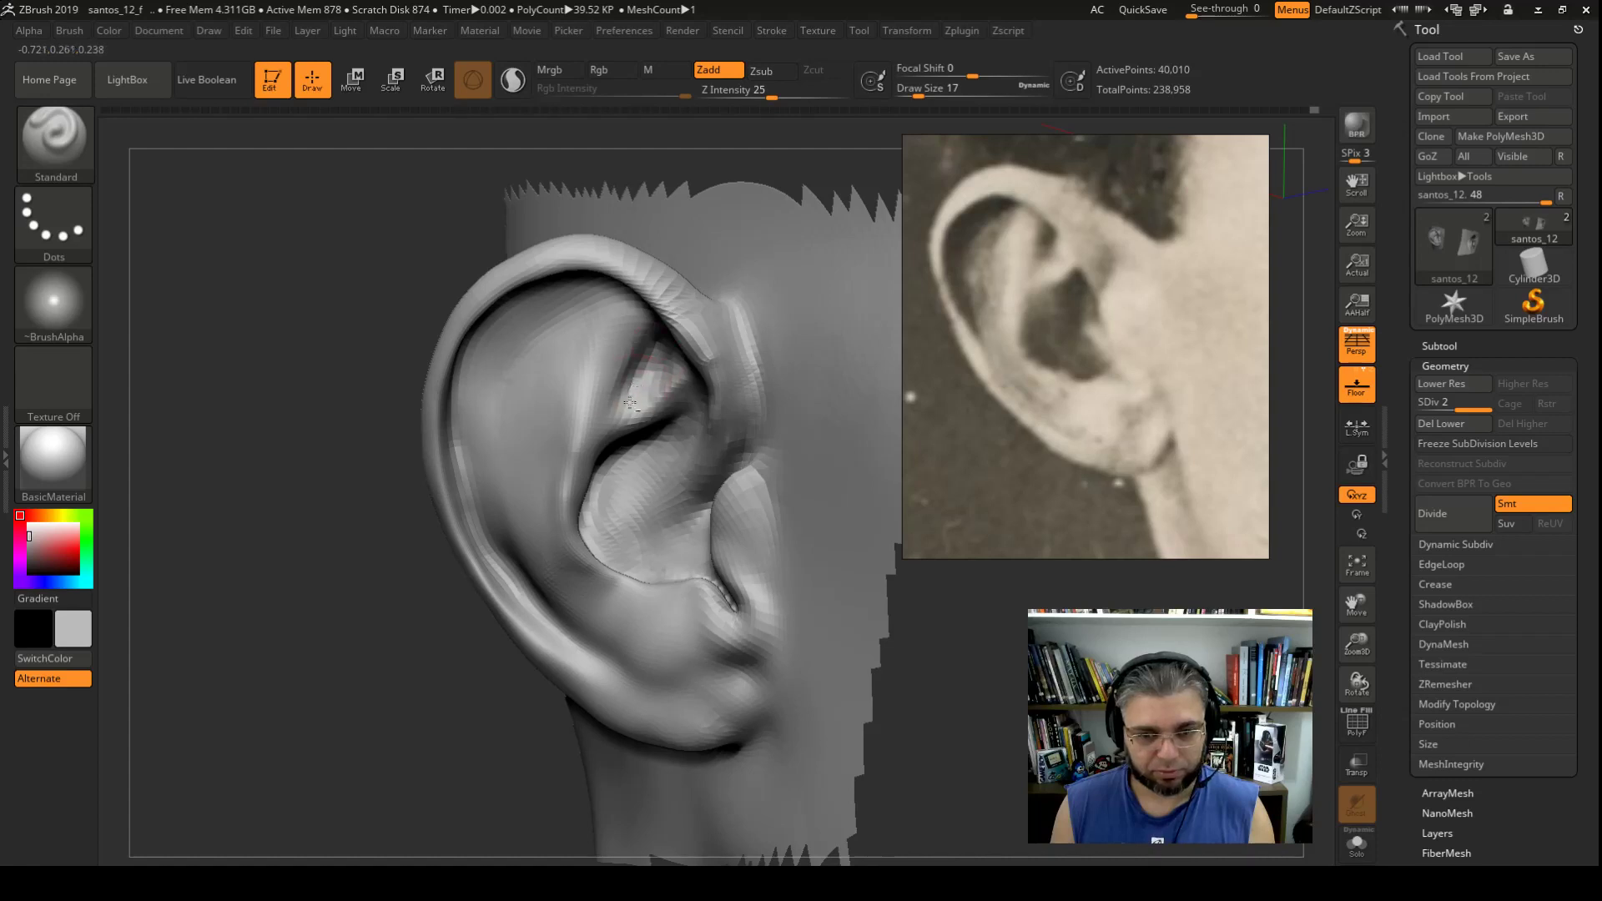
pyautogui.keyDown('shift'); pyautogui.moveTo(678, 339); pyautogui.dragTo(572, 536); pyautogui.keyUp('shift')
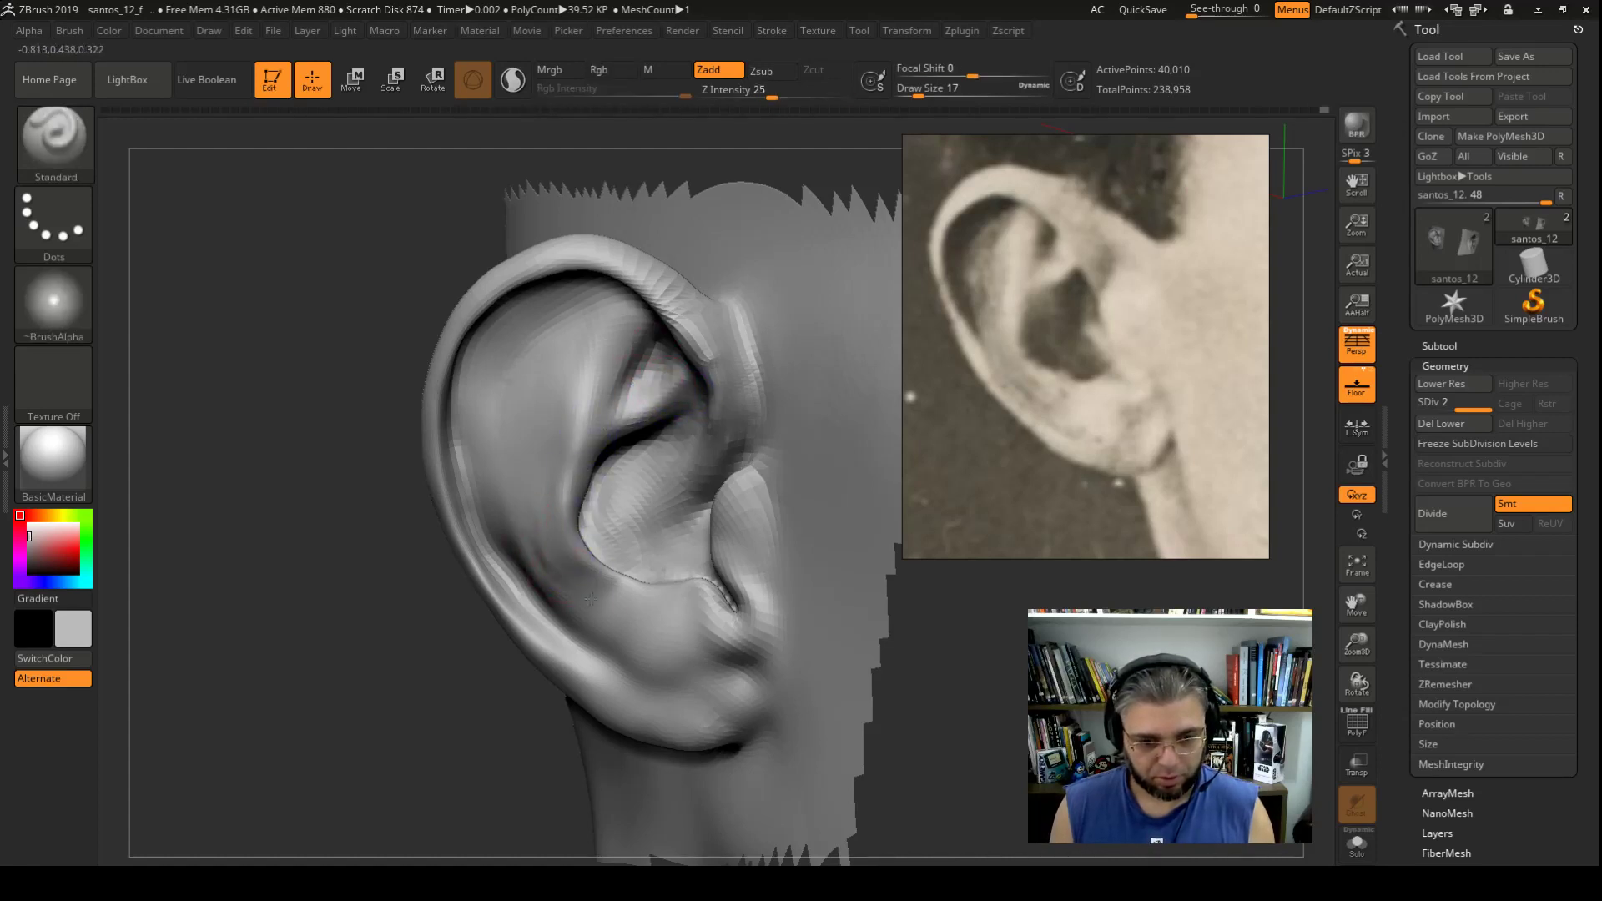
pyautogui.press('shift')
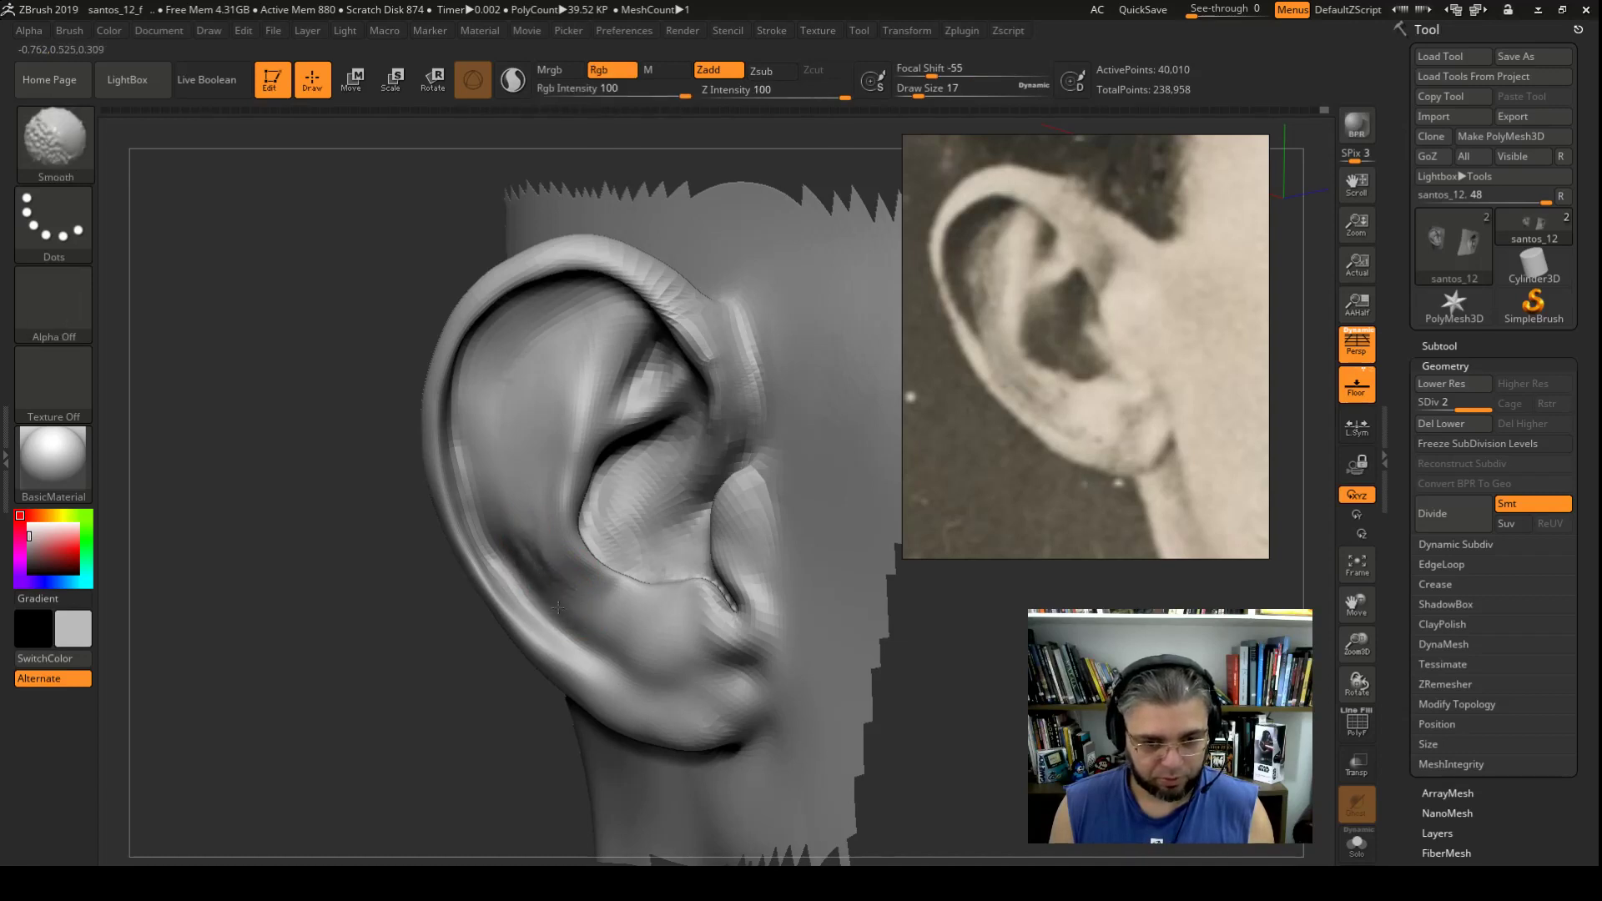
pyautogui.moveTo(401, 521); pyautogui.dragTo(383, 551)
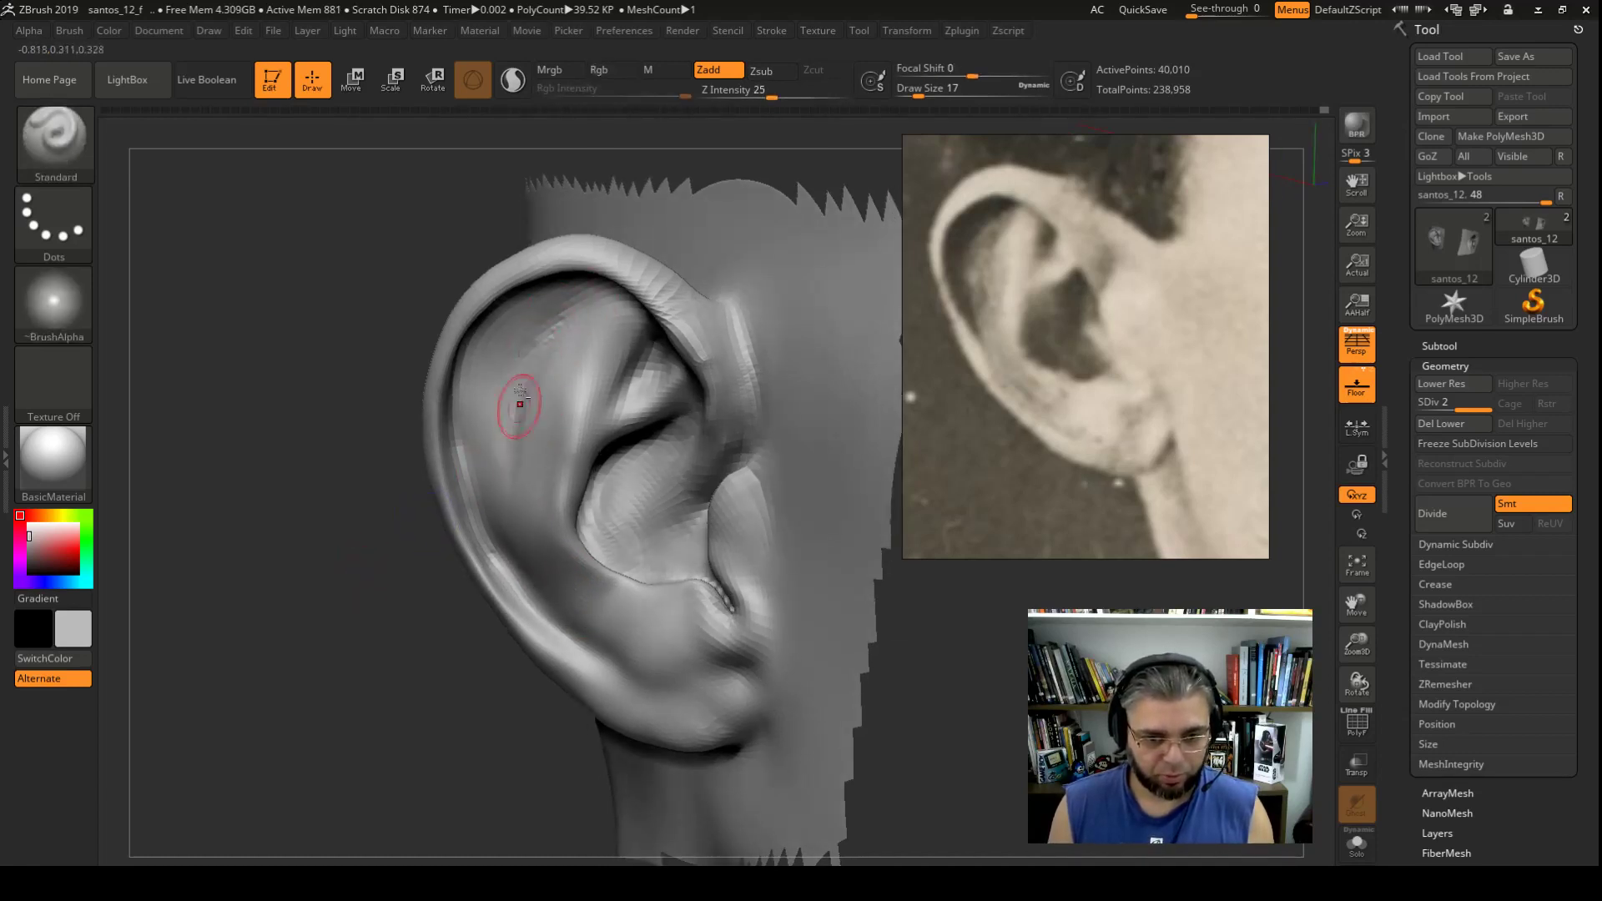
pyautogui.moveTo(518, 328)
pyautogui.mouseDown()
pyautogui.moveTo(536, 322)
pyautogui.moveTo(514, 337)
pyautogui.mouseUp()
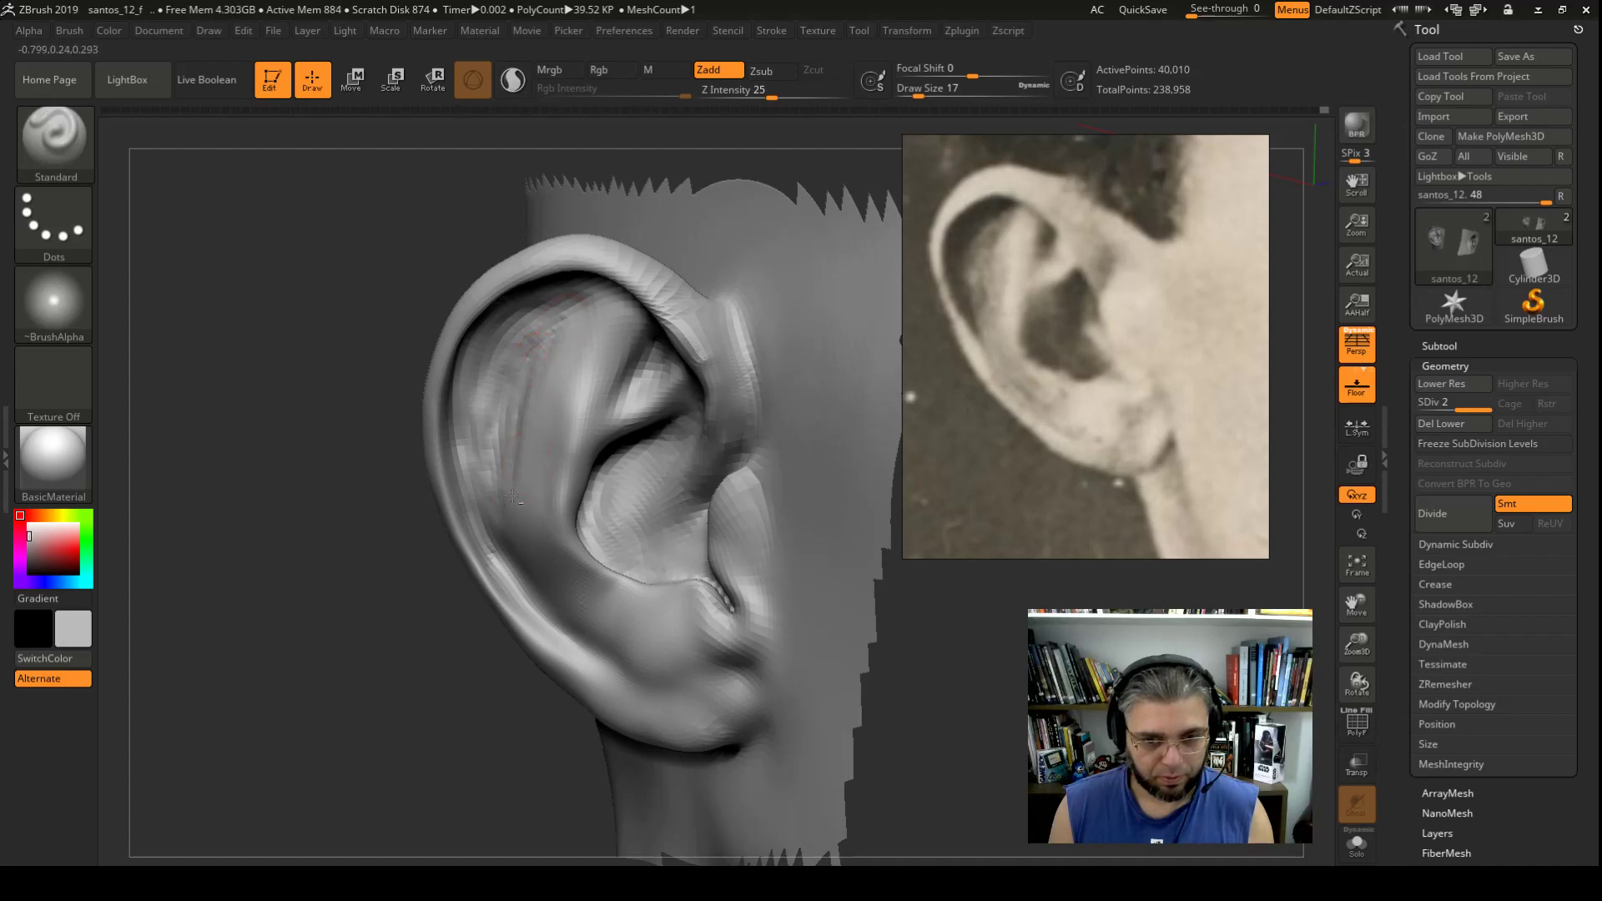
pyautogui.press('shift')
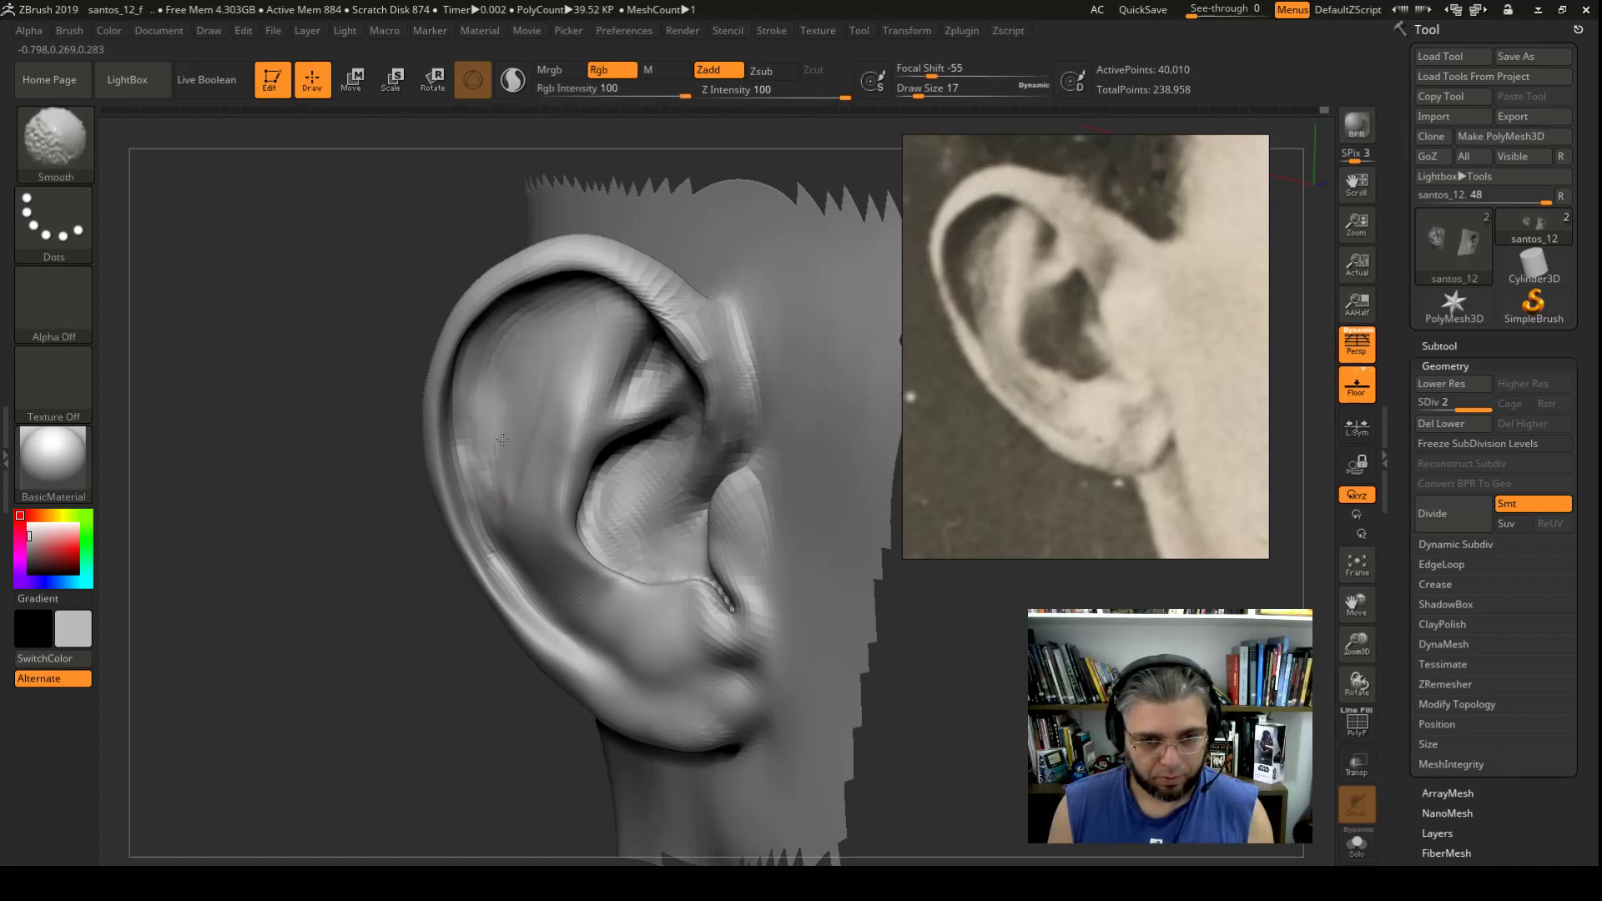
pyautogui.moveTo(801, 417)
pyautogui.mouseDown()
pyautogui.moveTo(744, 268)
pyautogui.moveTo(744, 340)
pyautogui.moveTo(615, 500)
pyautogui.mouseUp()
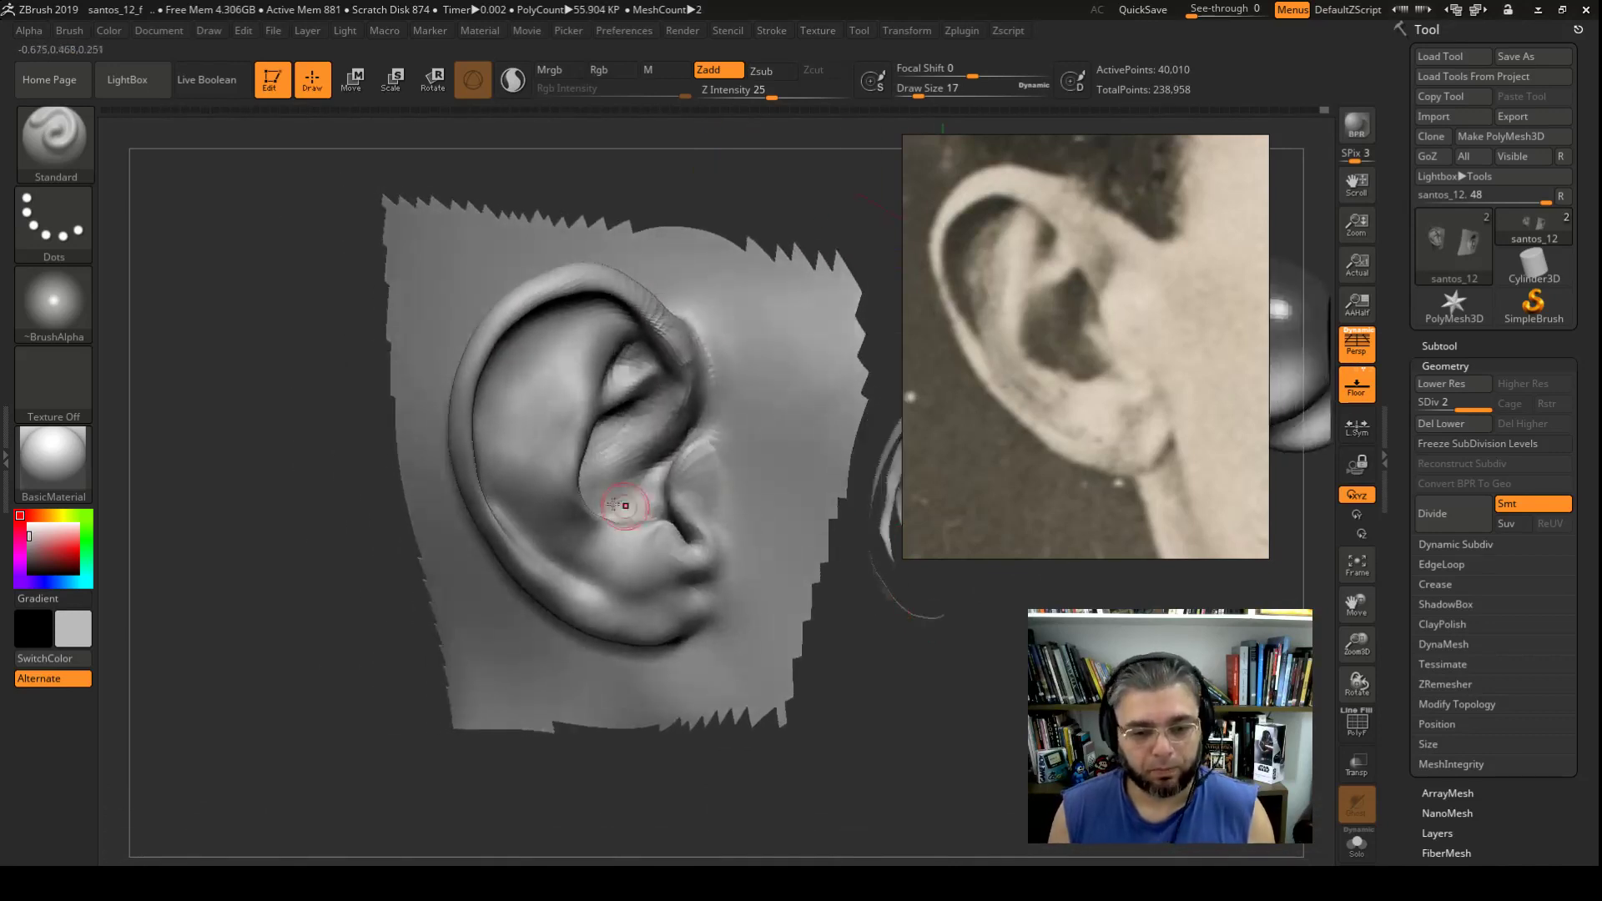
# Step: Inflate the concha's inner bowl with the Inflat brush at size 33
pyautogui.press('b')
pyautogui.press('i')
pyautogui.press('n')
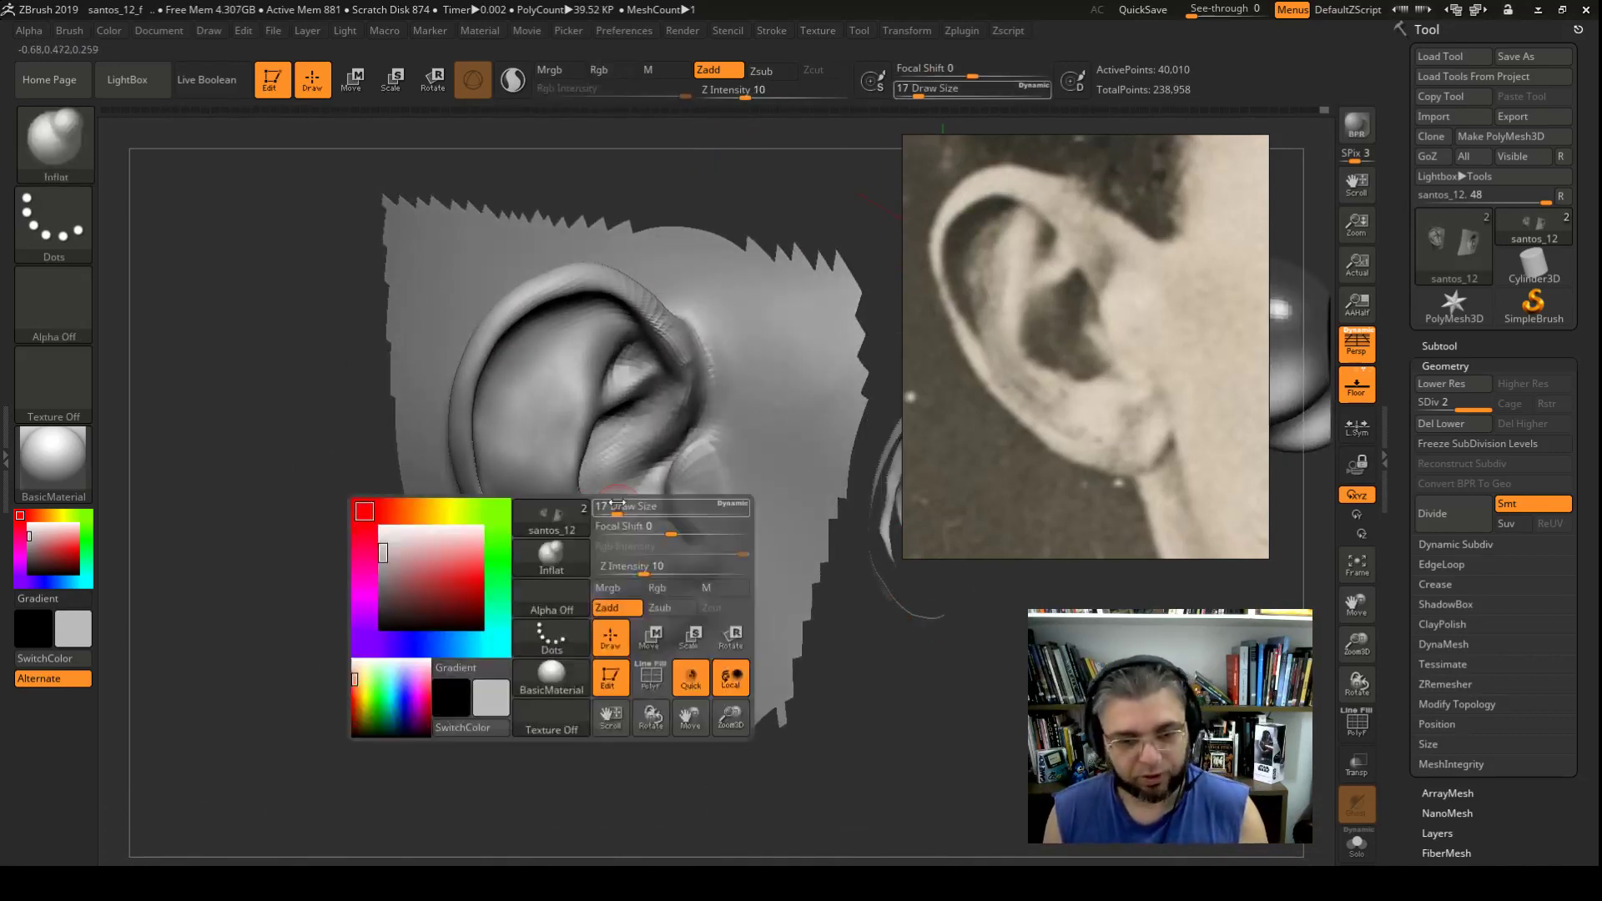
pyautogui.press('space')
pyautogui.moveTo(617, 508); pyautogui.dragTo(590, 537)
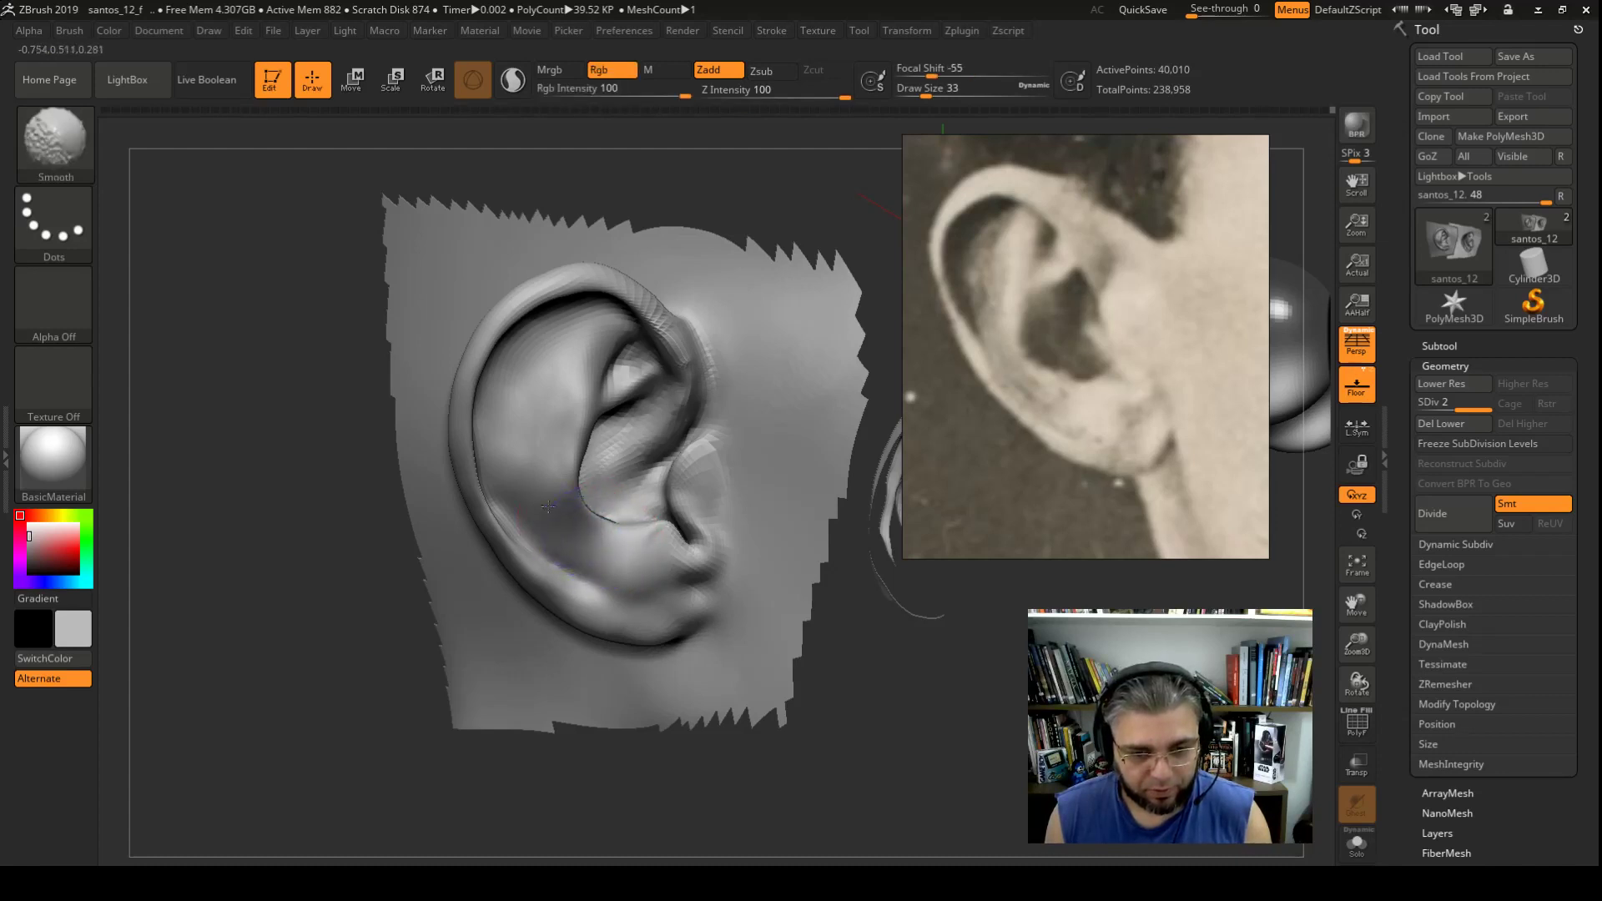
pyautogui.moveTo(358, 567)
pyautogui.mouseDown()
pyautogui.moveTo(317, 582)
pyautogui.moveTo(325, 526)
pyautogui.mouseUp()
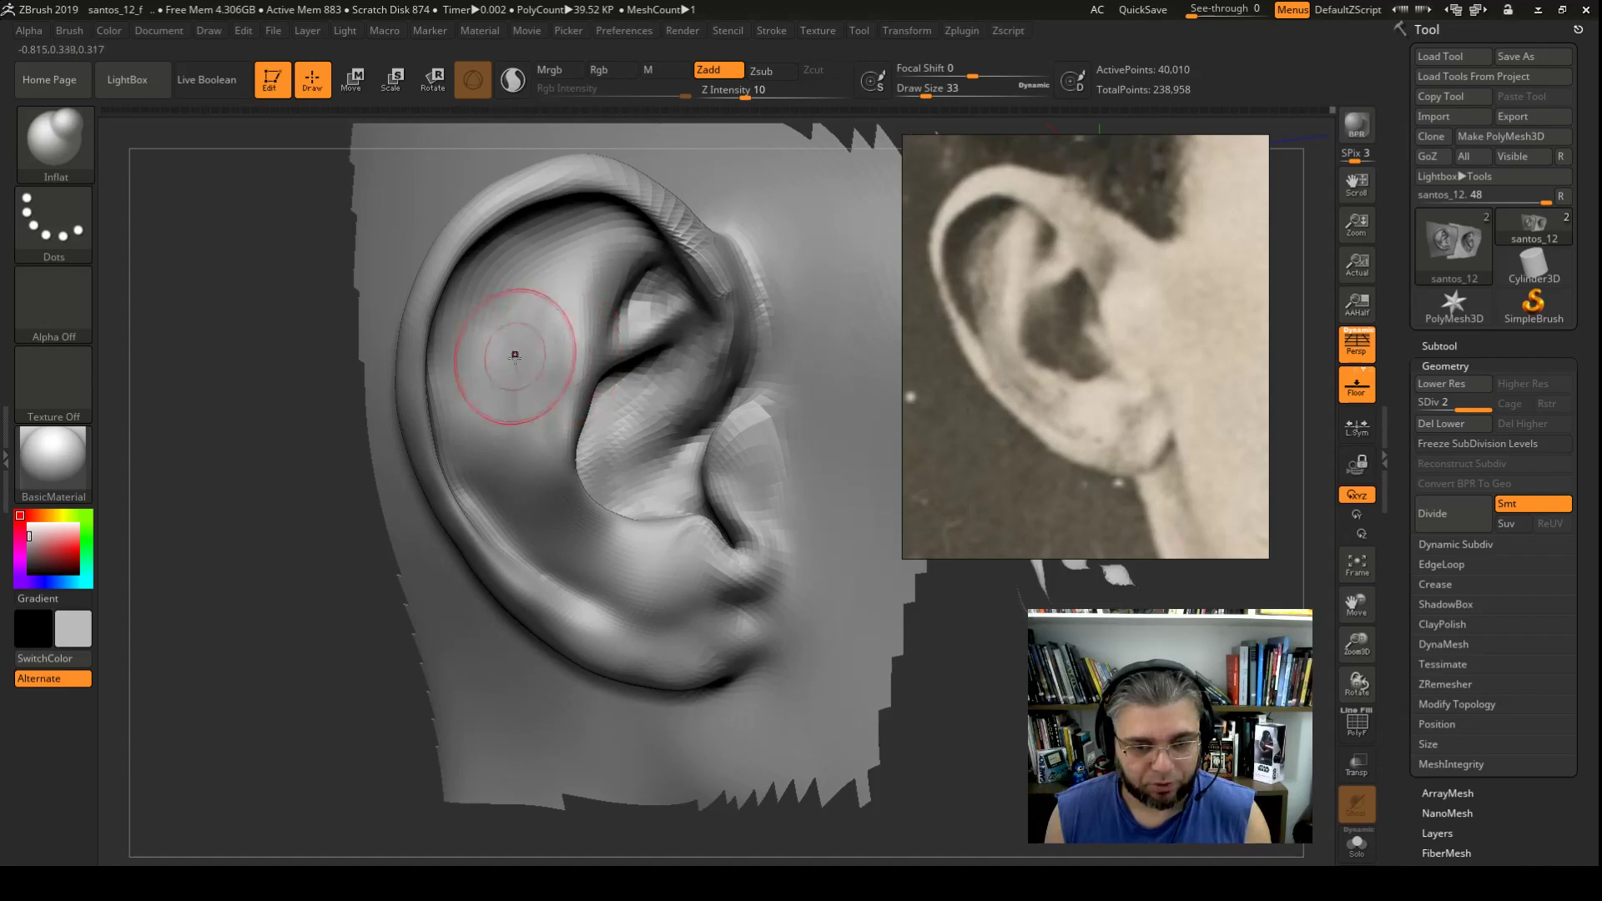
pyautogui.moveTo(515, 356)
pyautogui.mouseDown()
pyautogui.moveTo(566, 377)
pyautogui.moveTo(561, 358)
pyautogui.mouseUp()
# Step: Shrink the brush to size 27 and Shift-smooth the surface around the concha
pyautogui.press('space')
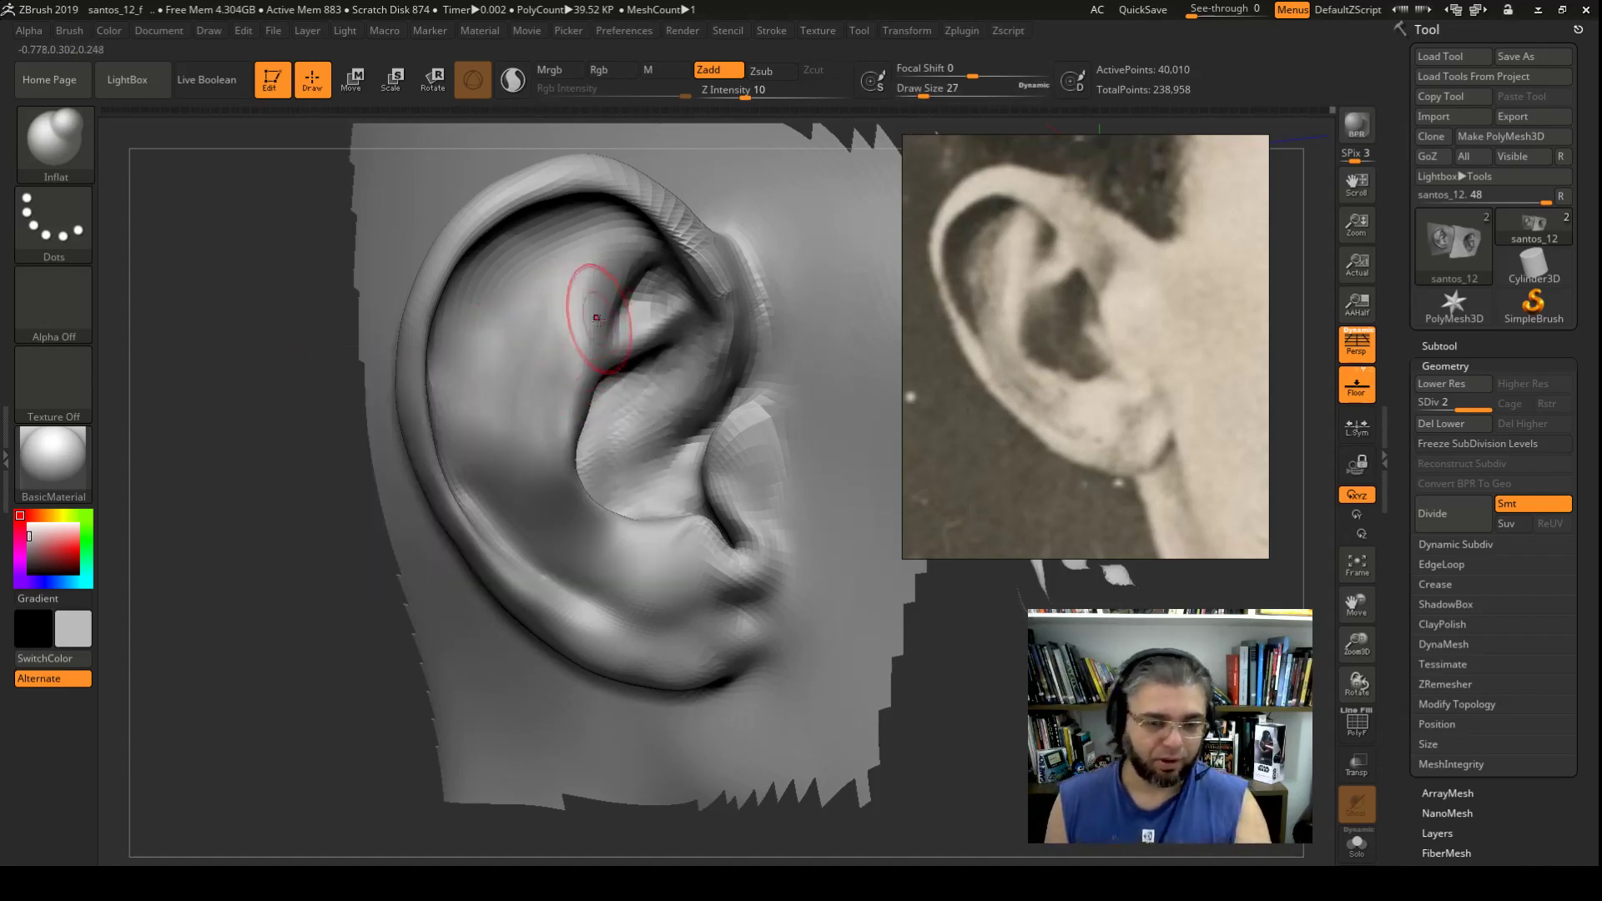
pyautogui.moveTo(321, 642); pyautogui.dragTo(489, 485)
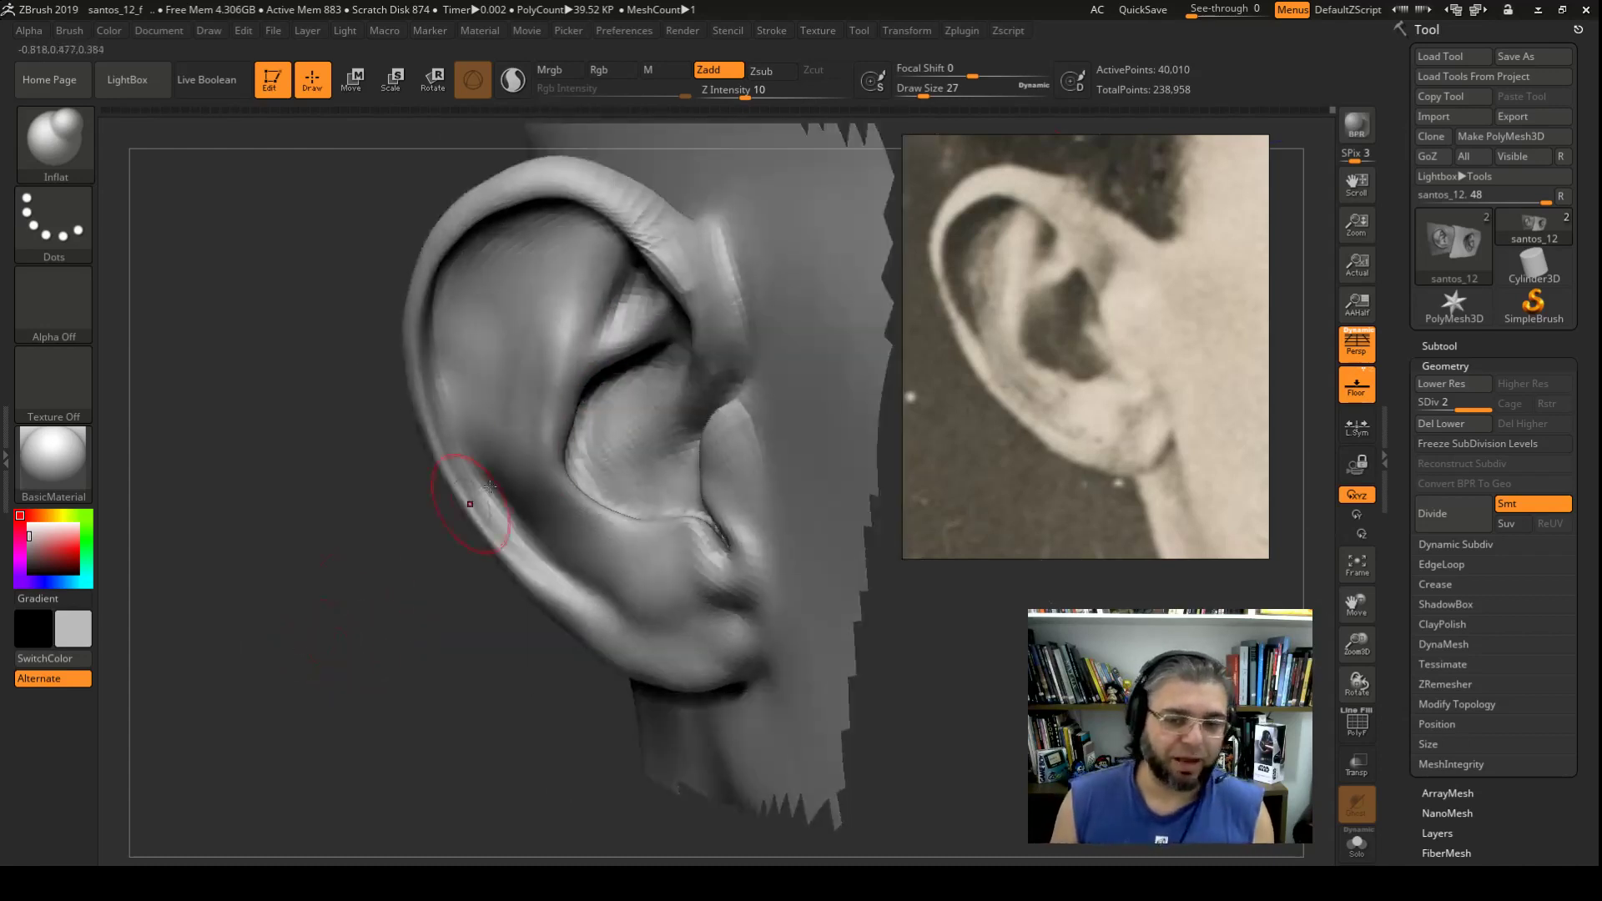
pyautogui.moveTo(368, 562); pyautogui.dragTo(554, 268)
pyautogui.press('shift')
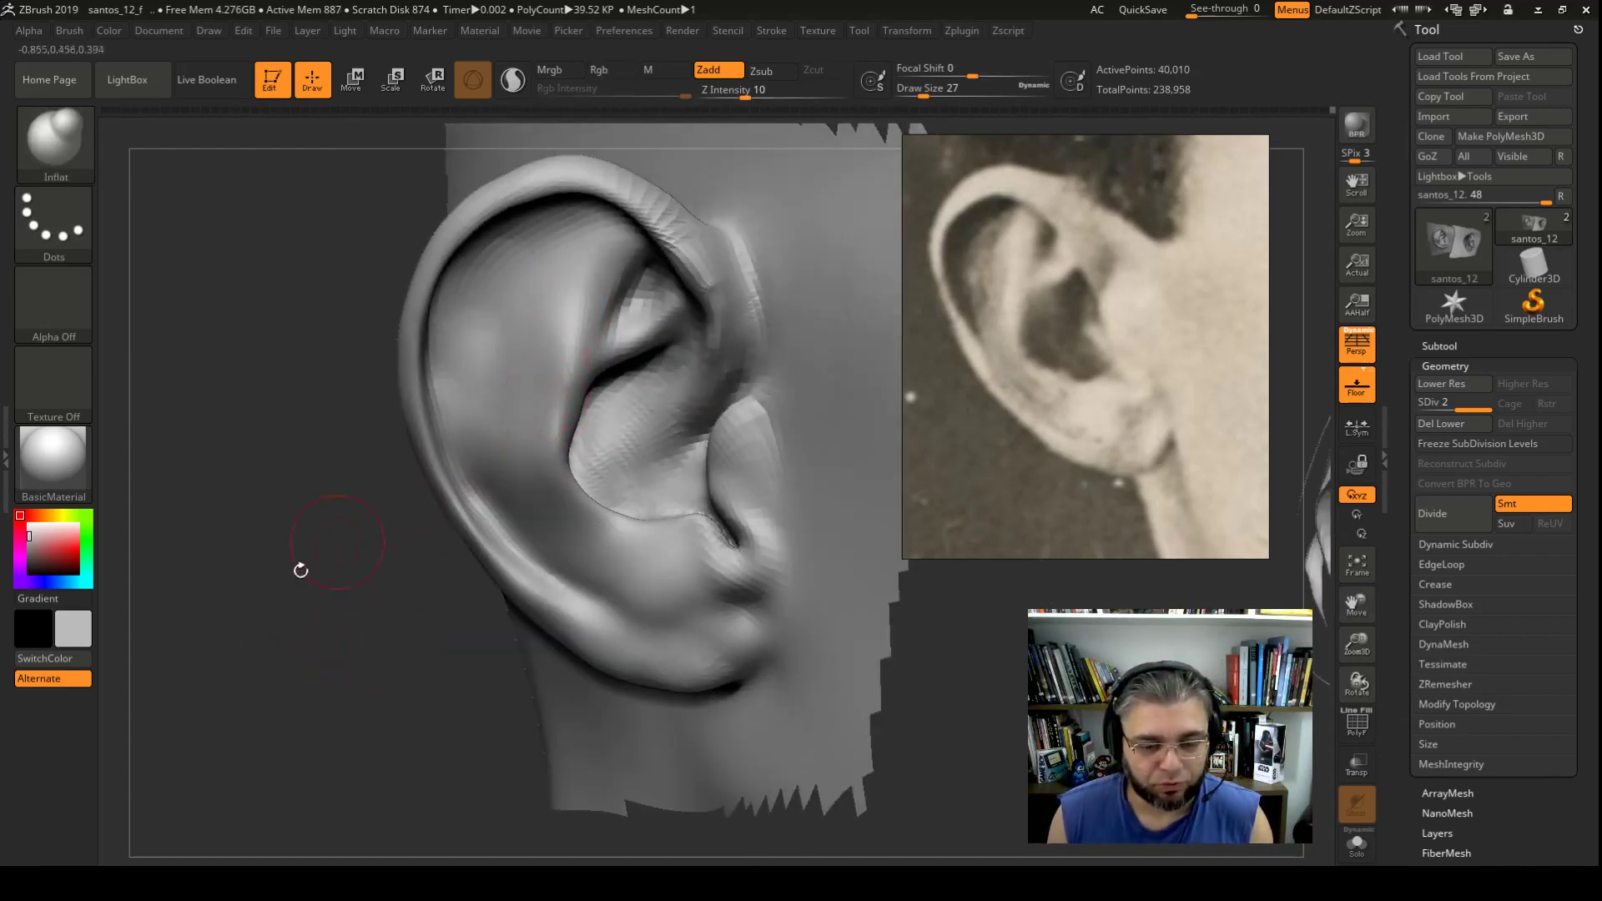
pyautogui.moveTo(301, 569); pyautogui.dragTo(367, 501)
pyautogui.moveTo(261, 526); pyautogui.dragTo(323, 511)
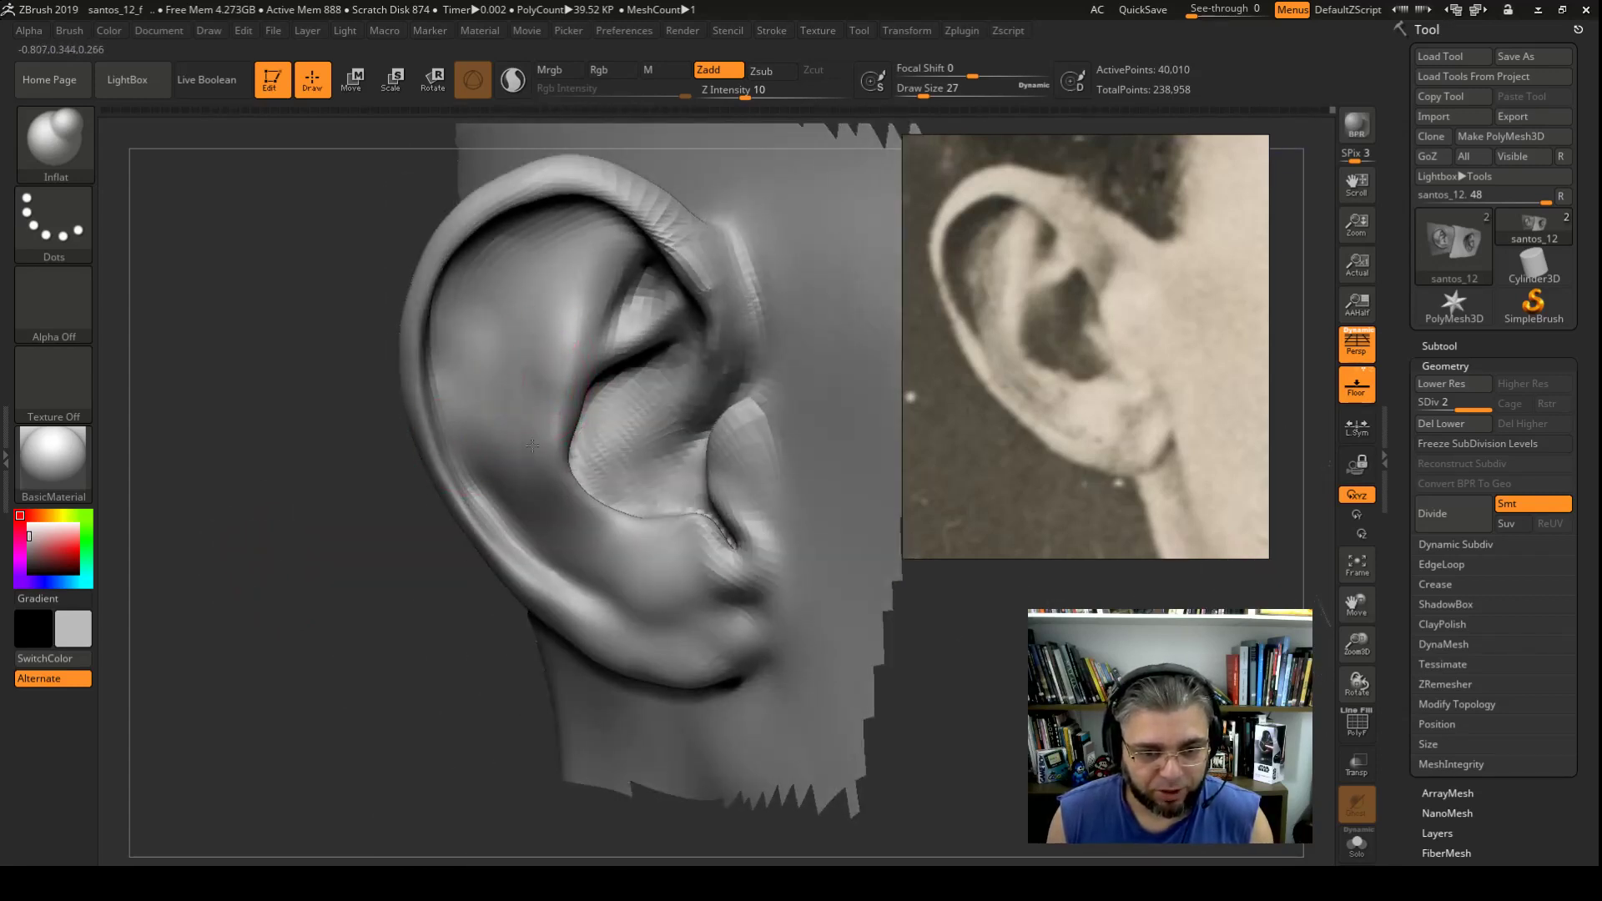
pyautogui.press('shift')
pyautogui.keyDown('shift'); pyautogui.moveTo(539, 376); pyautogui.dragTo(538, 387); pyautogui.keyUp('shift')
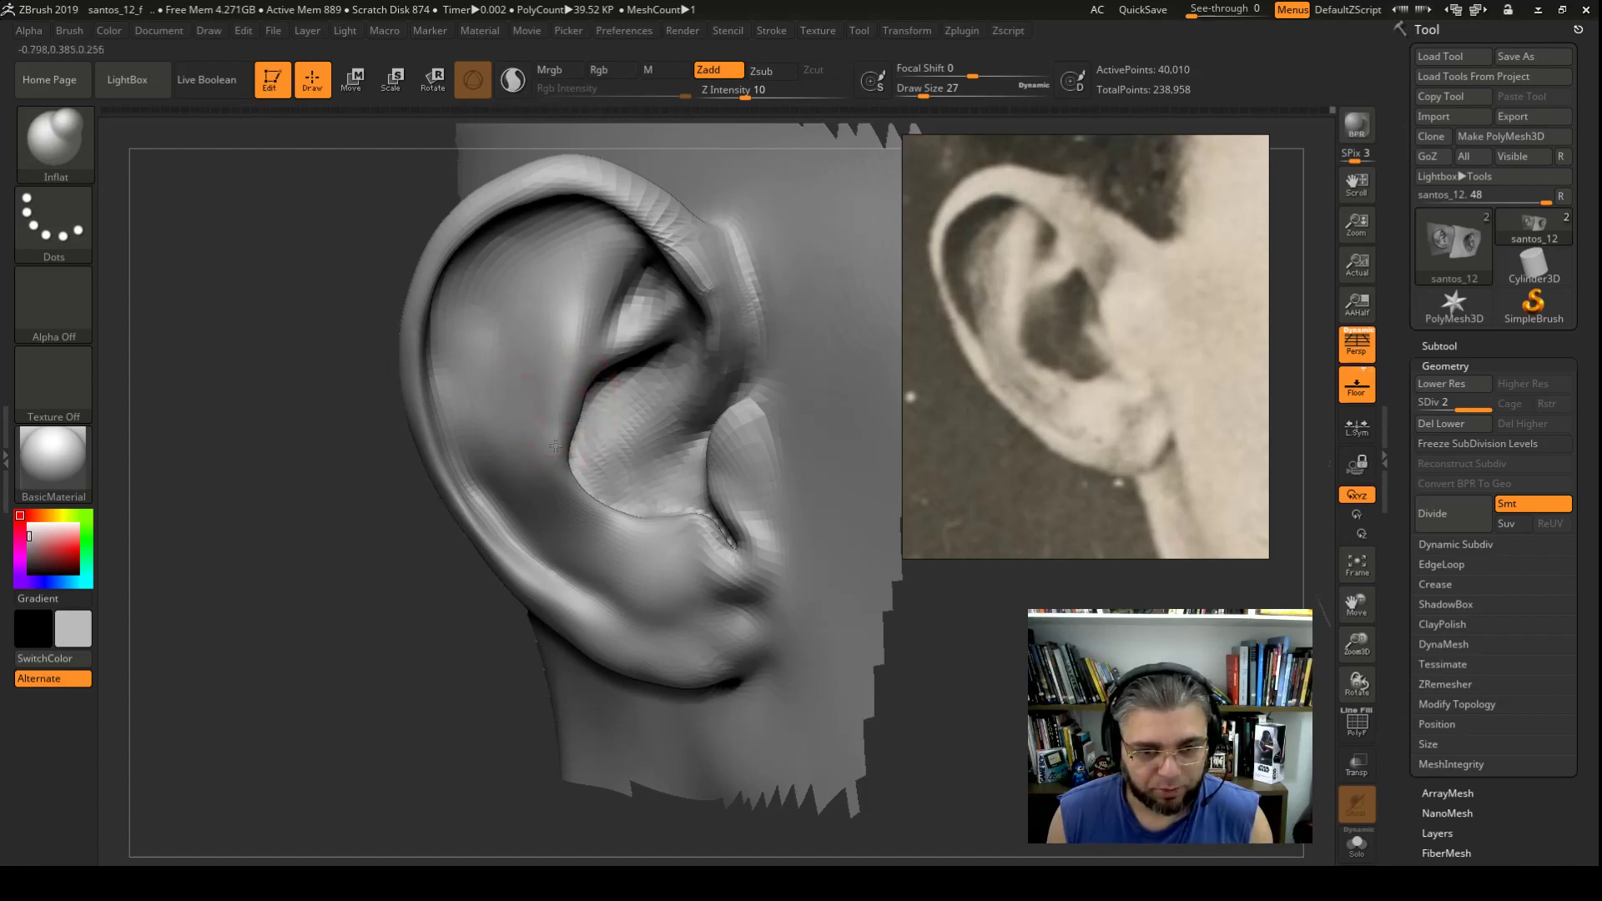
# Step: Lightly smooth the upper ear, the upper helix rim and the concha edge
pyautogui.keyDown('shift'); pyautogui.moveTo(537, 422); pyautogui.dragTo(542, 517); pyautogui.keyUp('shift')
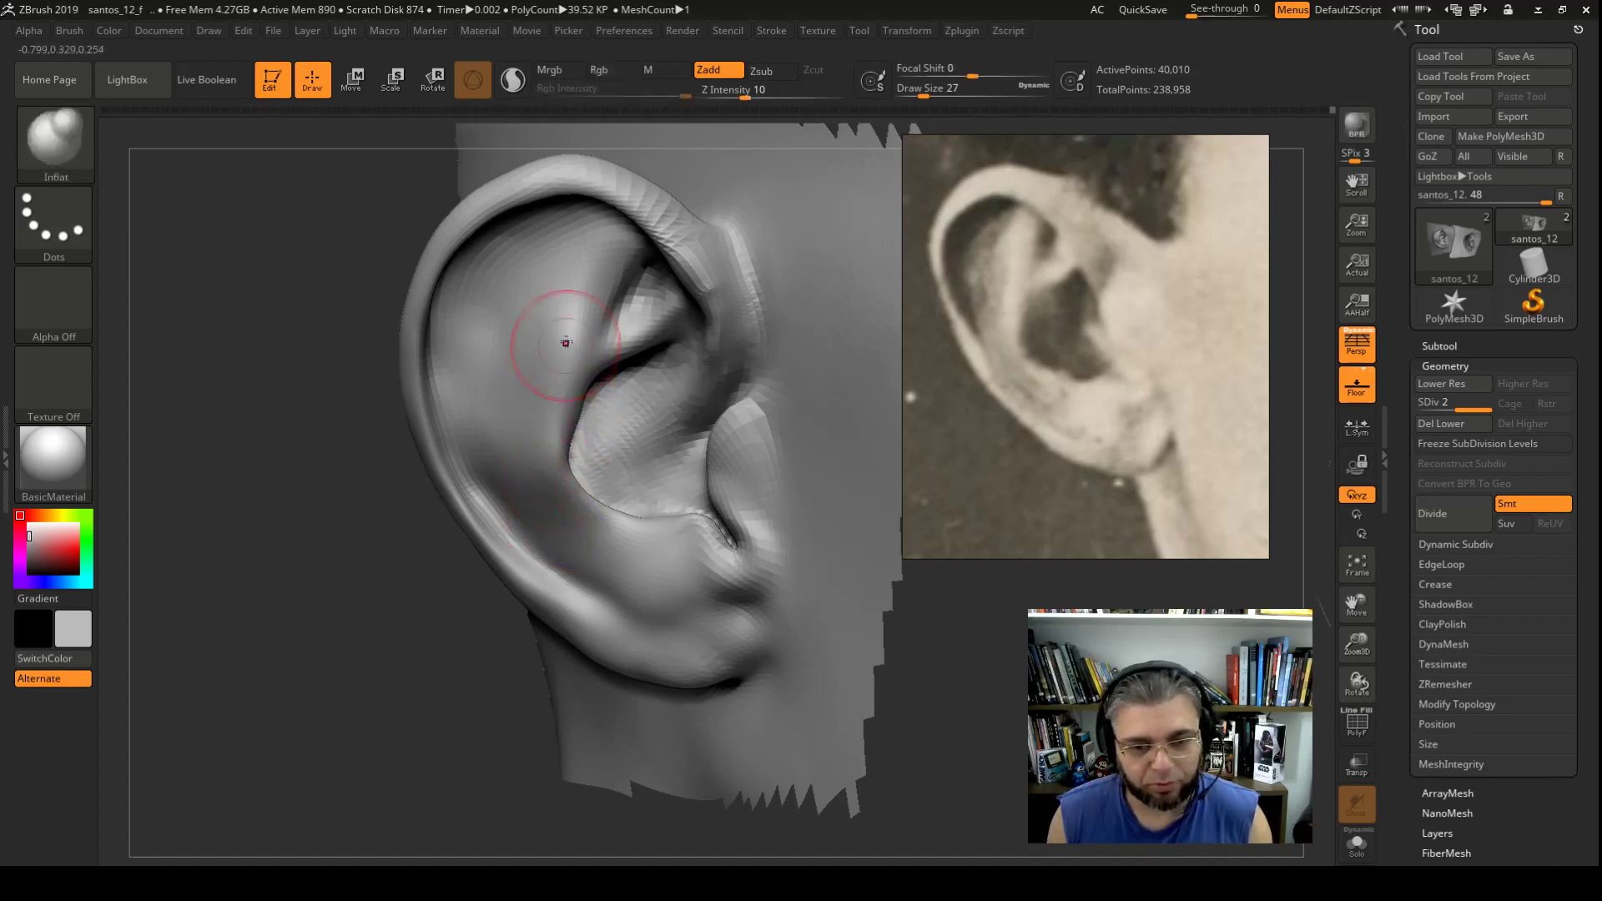
pyautogui.keyDown('shift'); pyautogui.moveTo(565, 342); pyautogui.dragTo(572, 293); pyautogui.keyUp('shift')
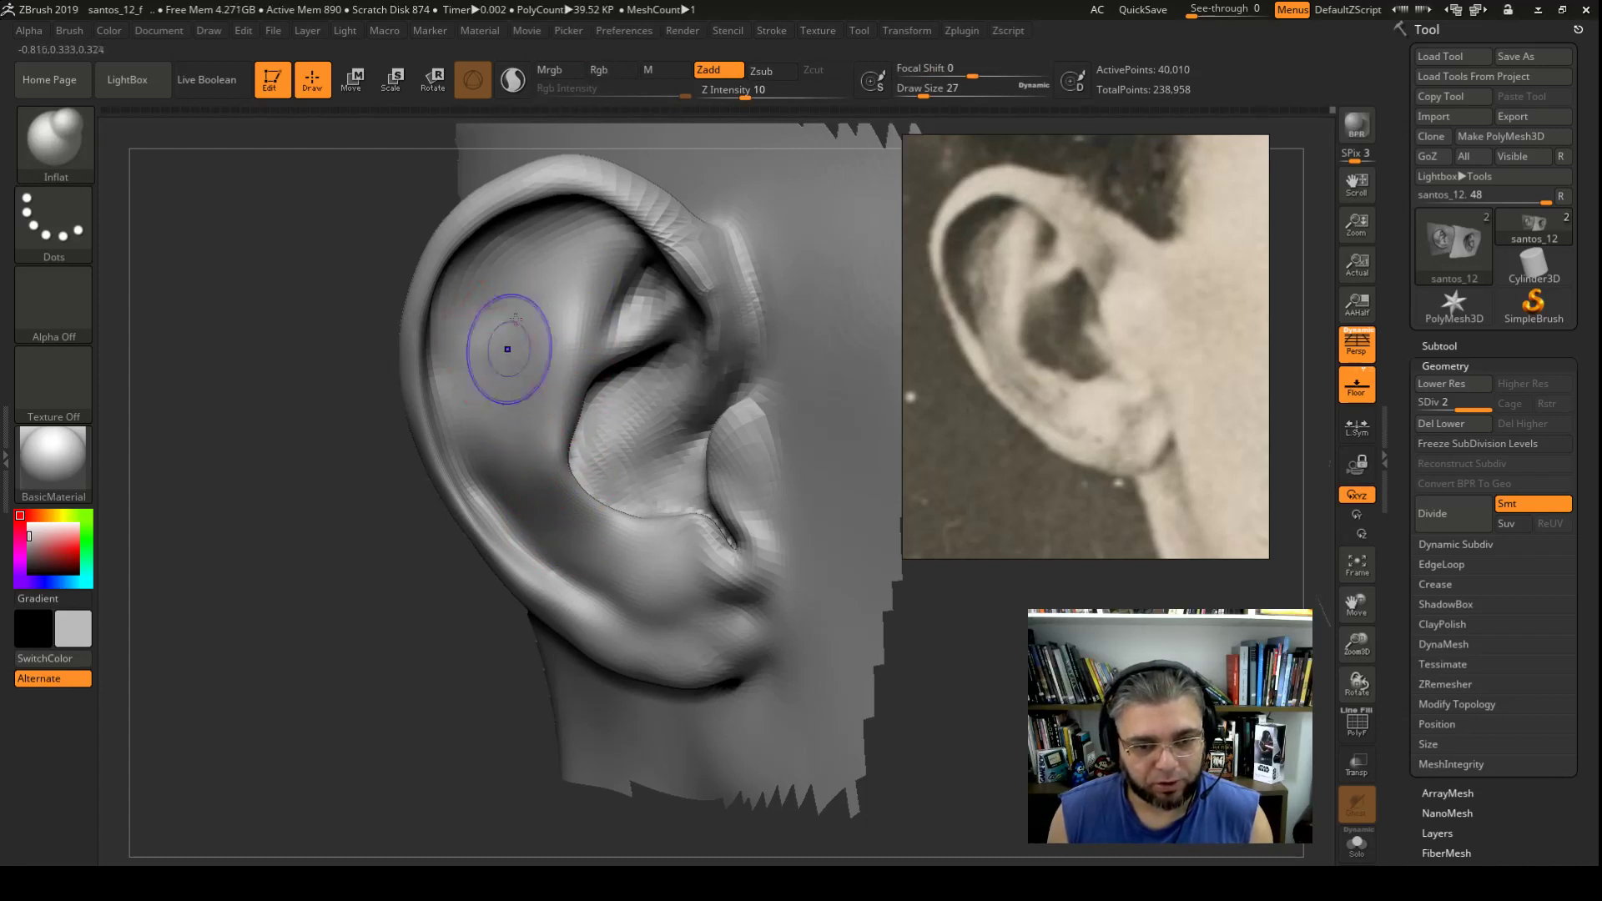
pyautogui.keyDown('shift'); pyautogui.moveTo(504, 347); pyautogui.dragTo(501, 330); pyautogui.keyUp('shift')
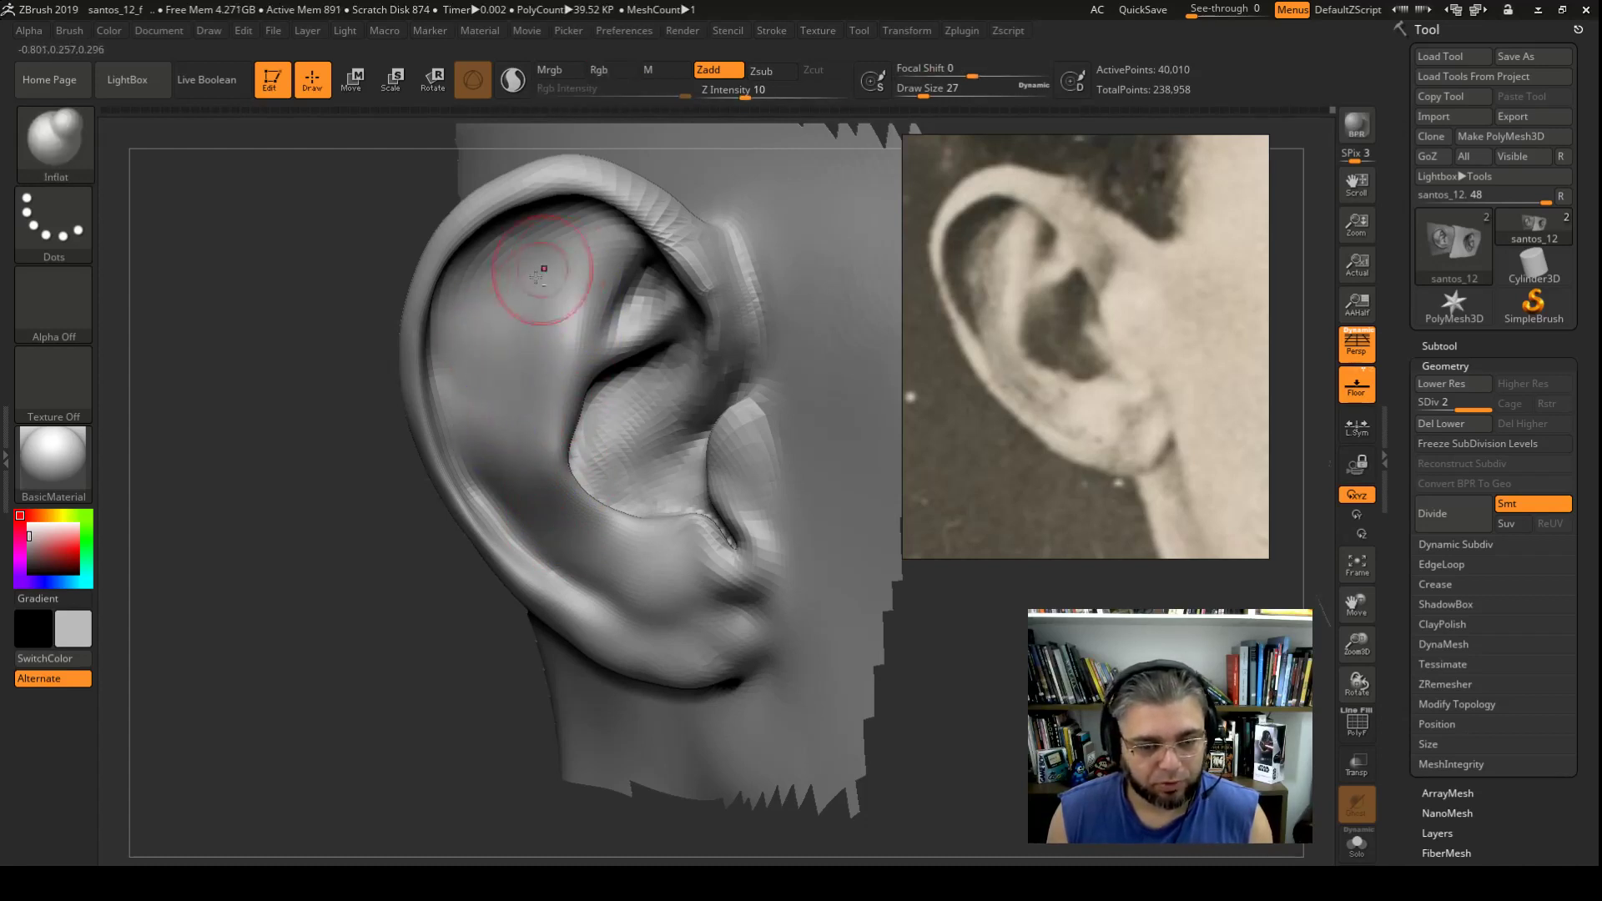
pyautogui.keyDown('shift'); pyautogui.moveTo(668, 233); pyautogui.dragTo(630, 188); pyautogui.keyUp('shift')
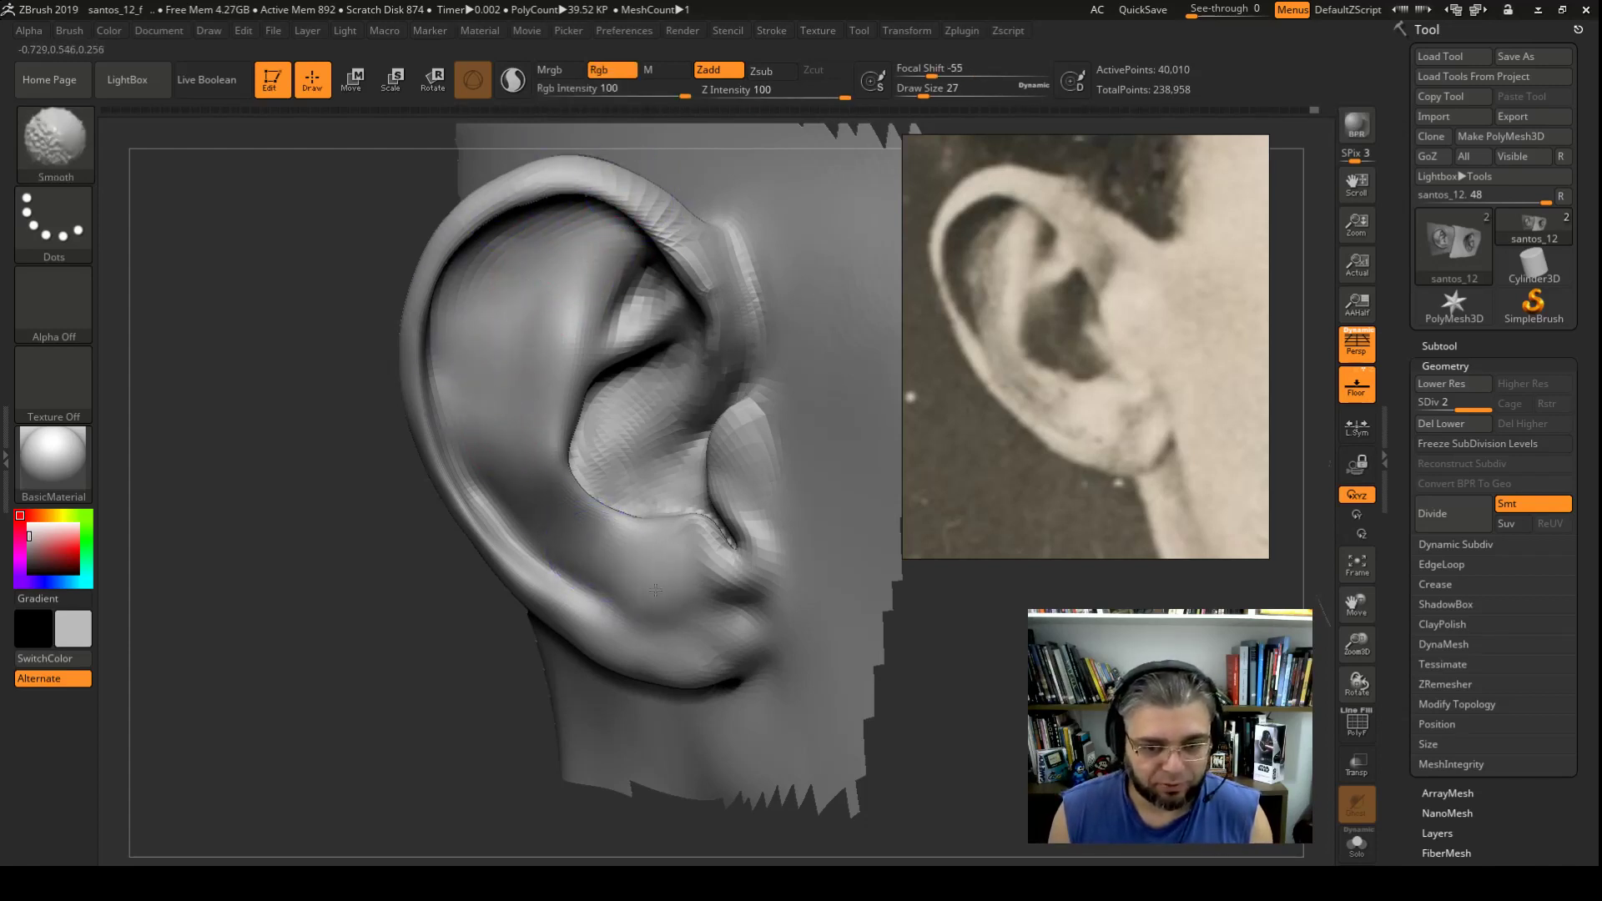
pyautogui.keyDown('shift'); pyautogui.moveTo(597, 551); pyautogui.dragTo(536, 536); pyautogui.keyUp('shift')
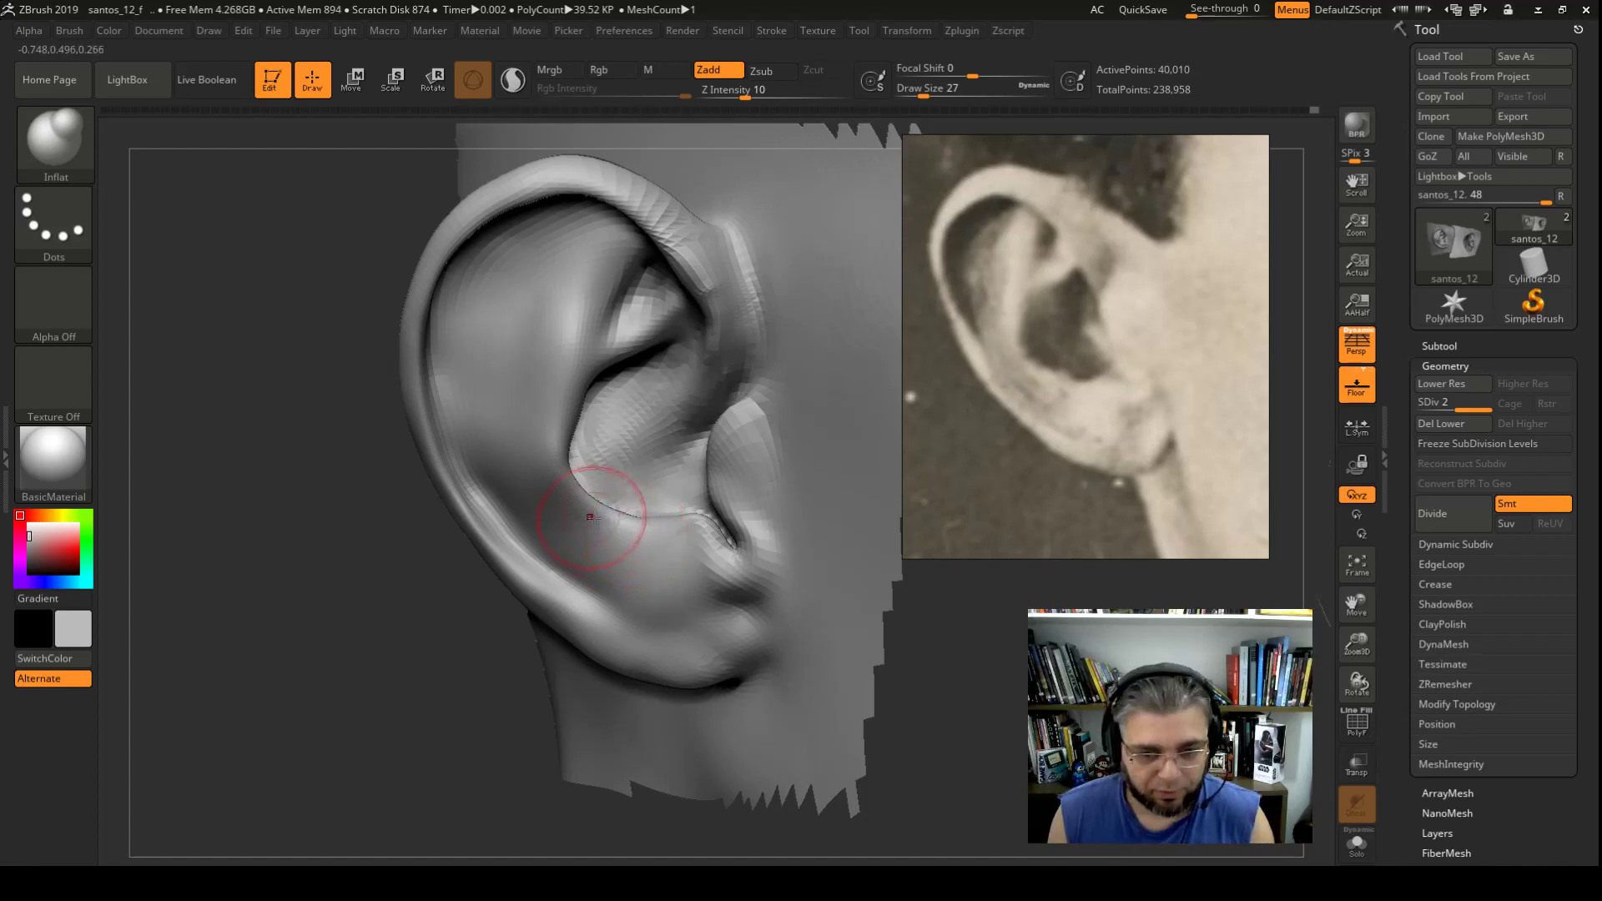
# Step: Resize the brush from 12 to 17 to 23 and inflate the antitragus and concha edge
pyautogui.press('space')
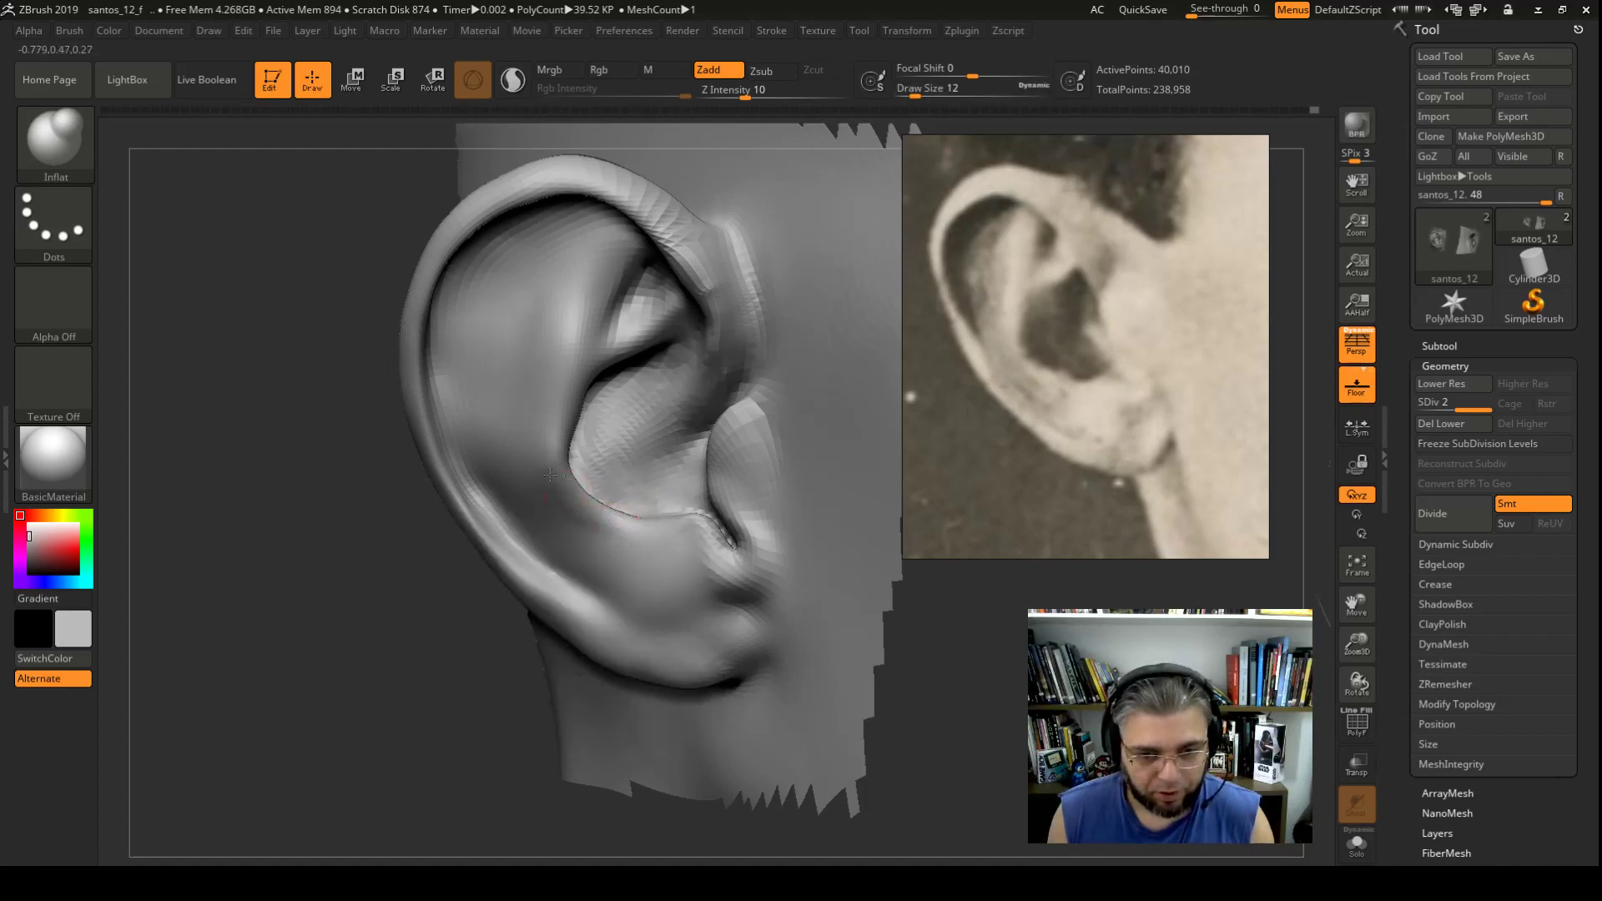
pyautogui.press('space')
pyautogui.moveTo(574, 328); pyautogui.dragTo(590, 328)
pyautogui.press('space')
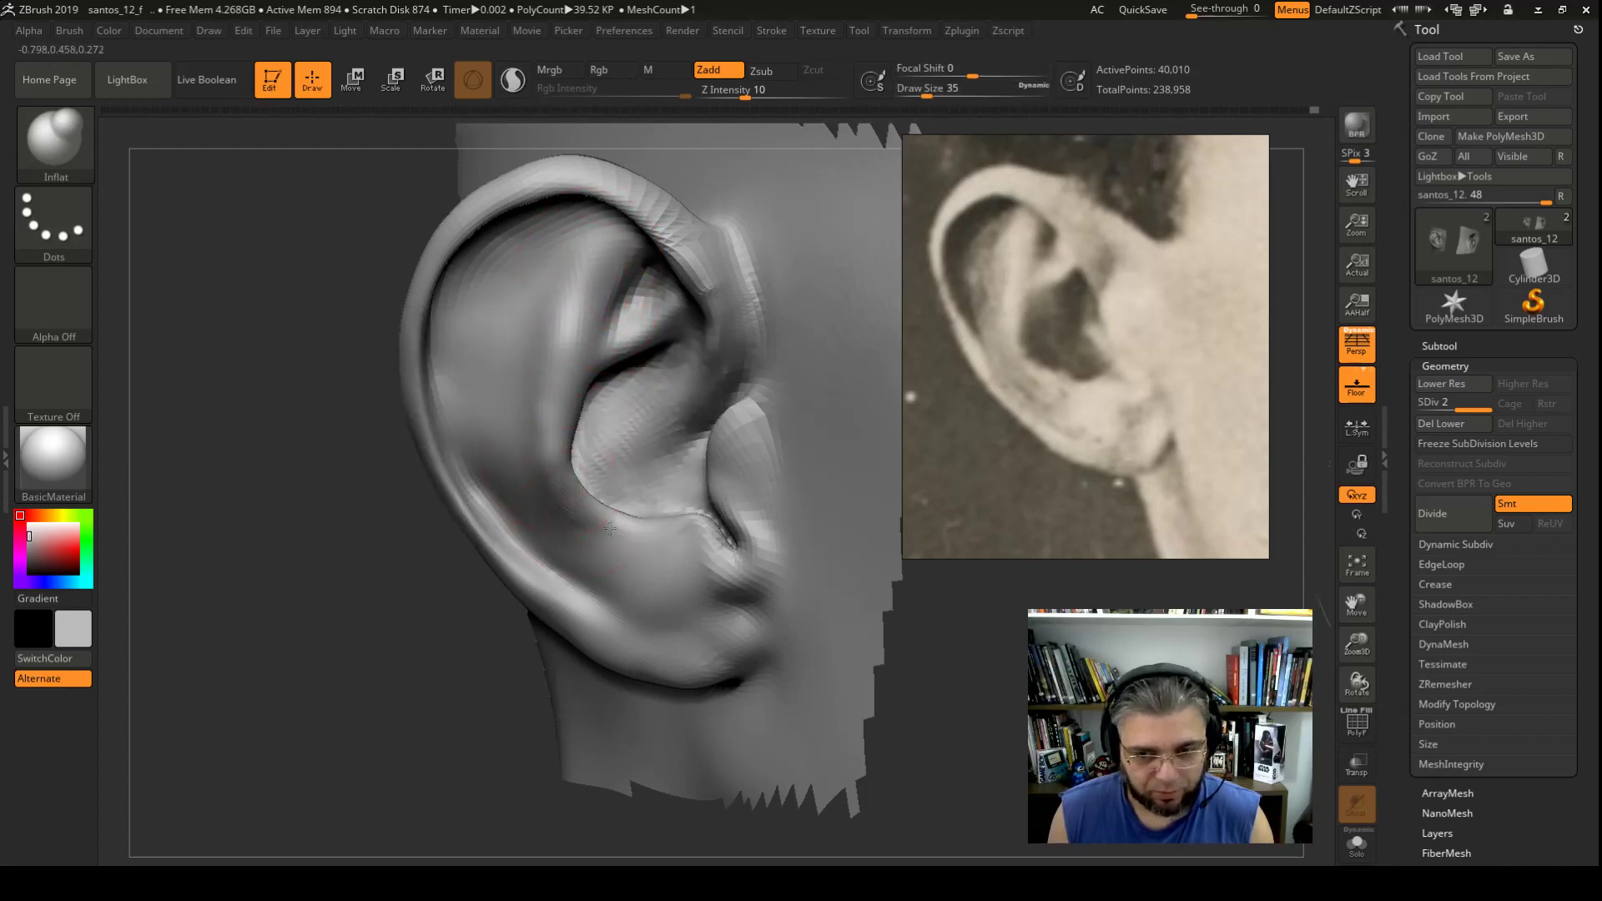
pyautogui.press('space')
pyautogui.moveTo(600, 455); pyautogui.dragTo(581, 454)
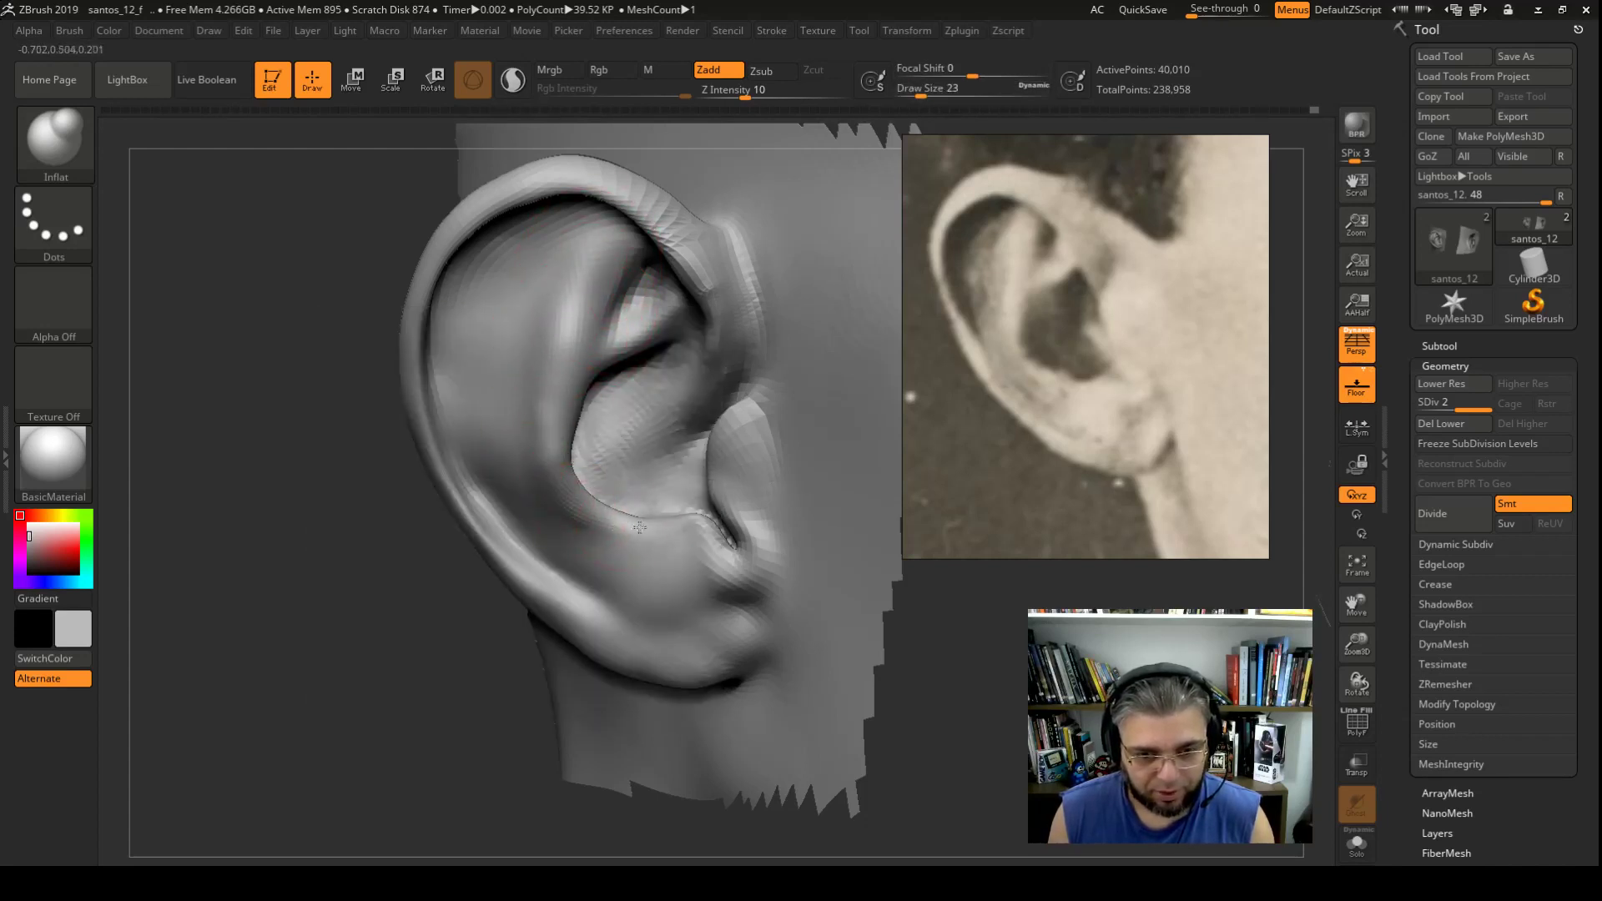
pyautogui.moveTo(639, 527)
pyautogui.mouseDown()
pyautogui.moveTo(662, 529)
pyautogui.moveTo(625, 519)
pyautogui.moveTo(669, 530)
pyautogui.moveTo(629, 527)
pyautogui.mouseUp()
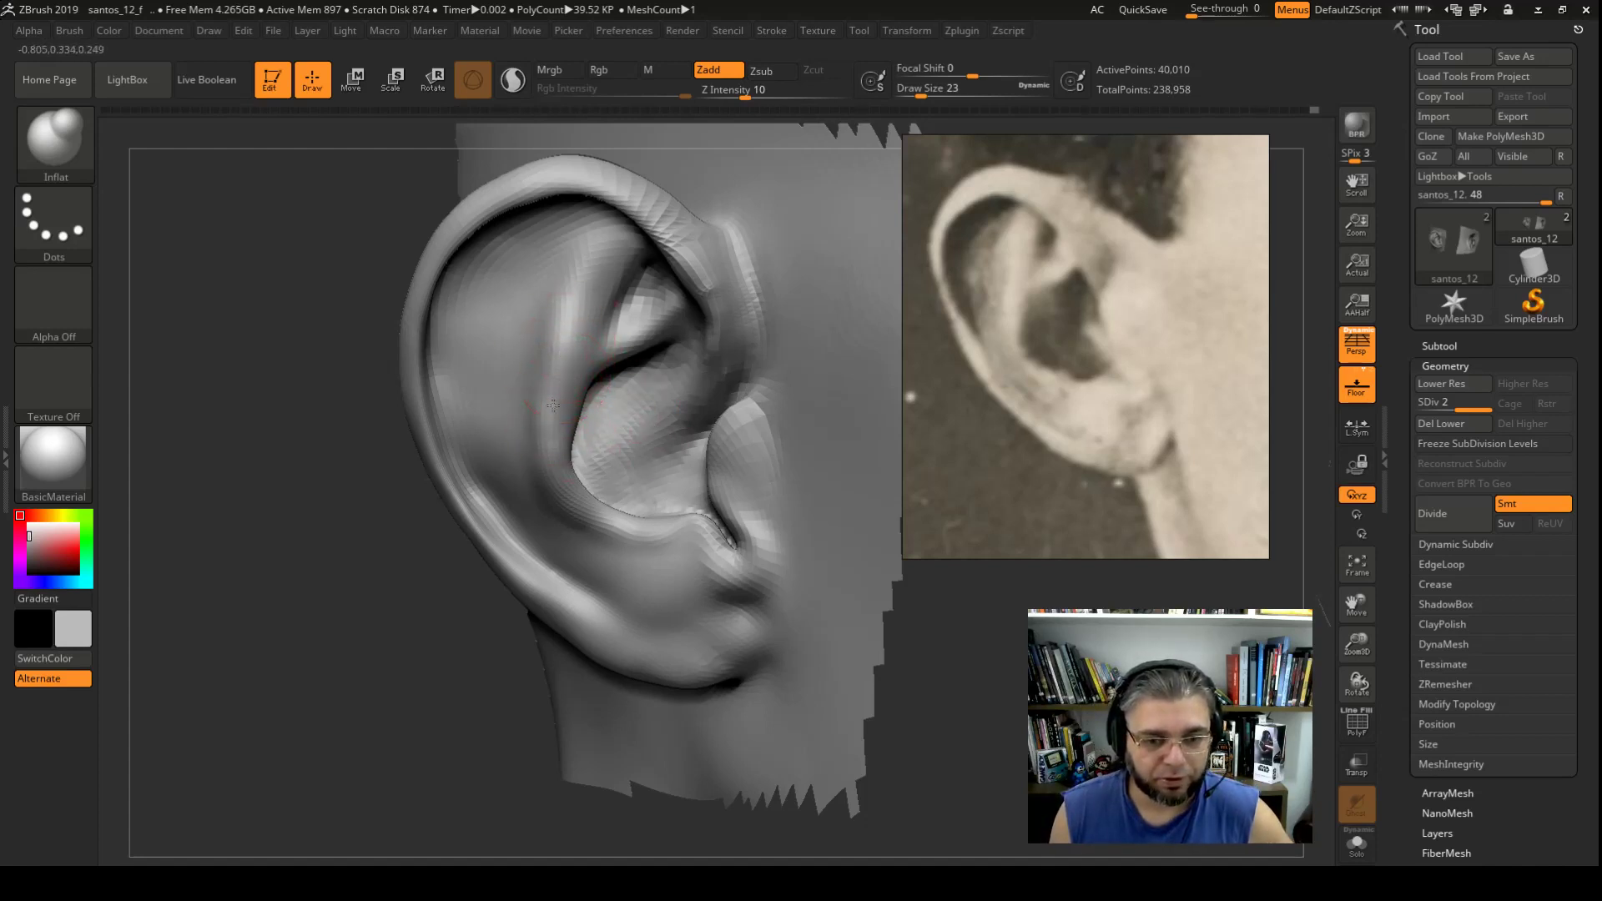
# Step: Shift-smooth the inflated antitragus area, rotating the ear to inspect it
pyautogui.press('shift')
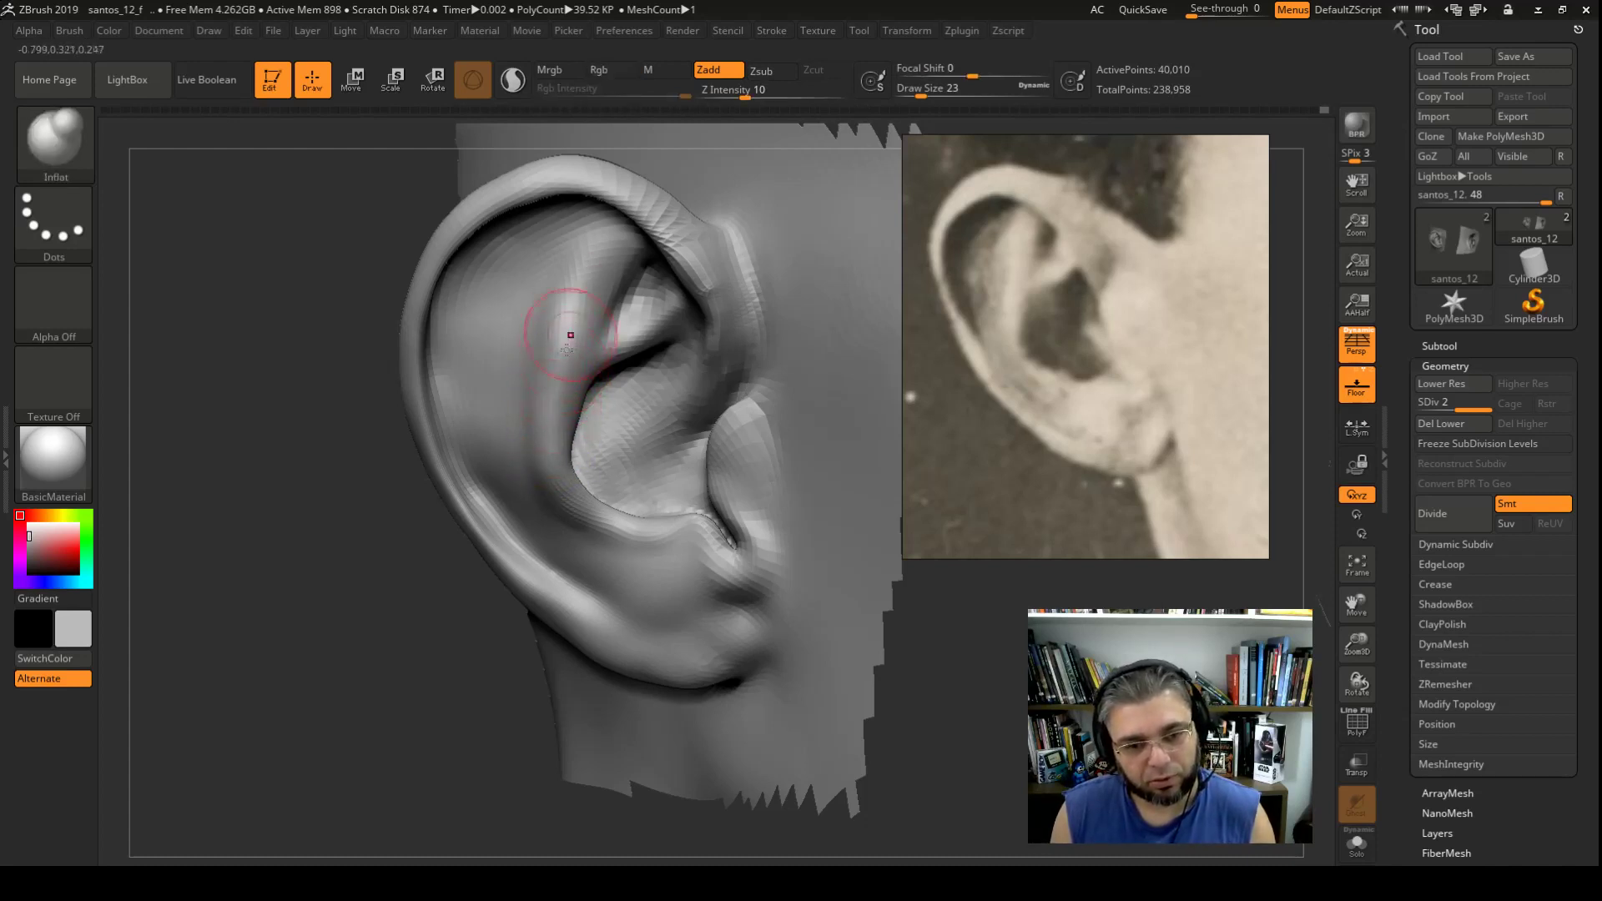
pyautogui.press('shift')
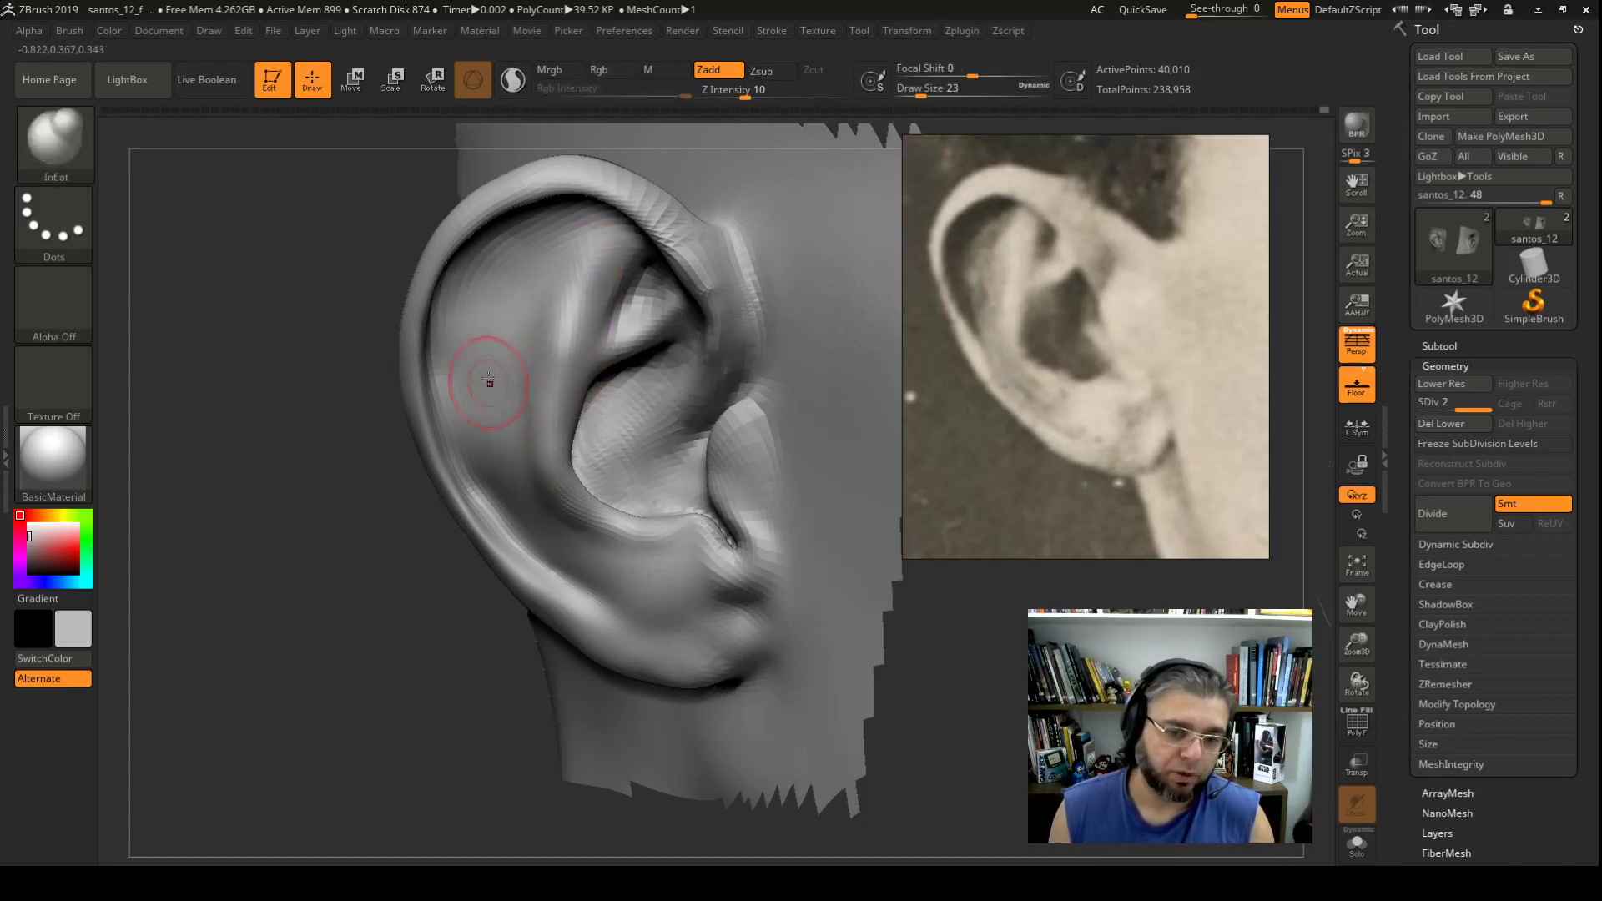
pyautogui.press('shift')
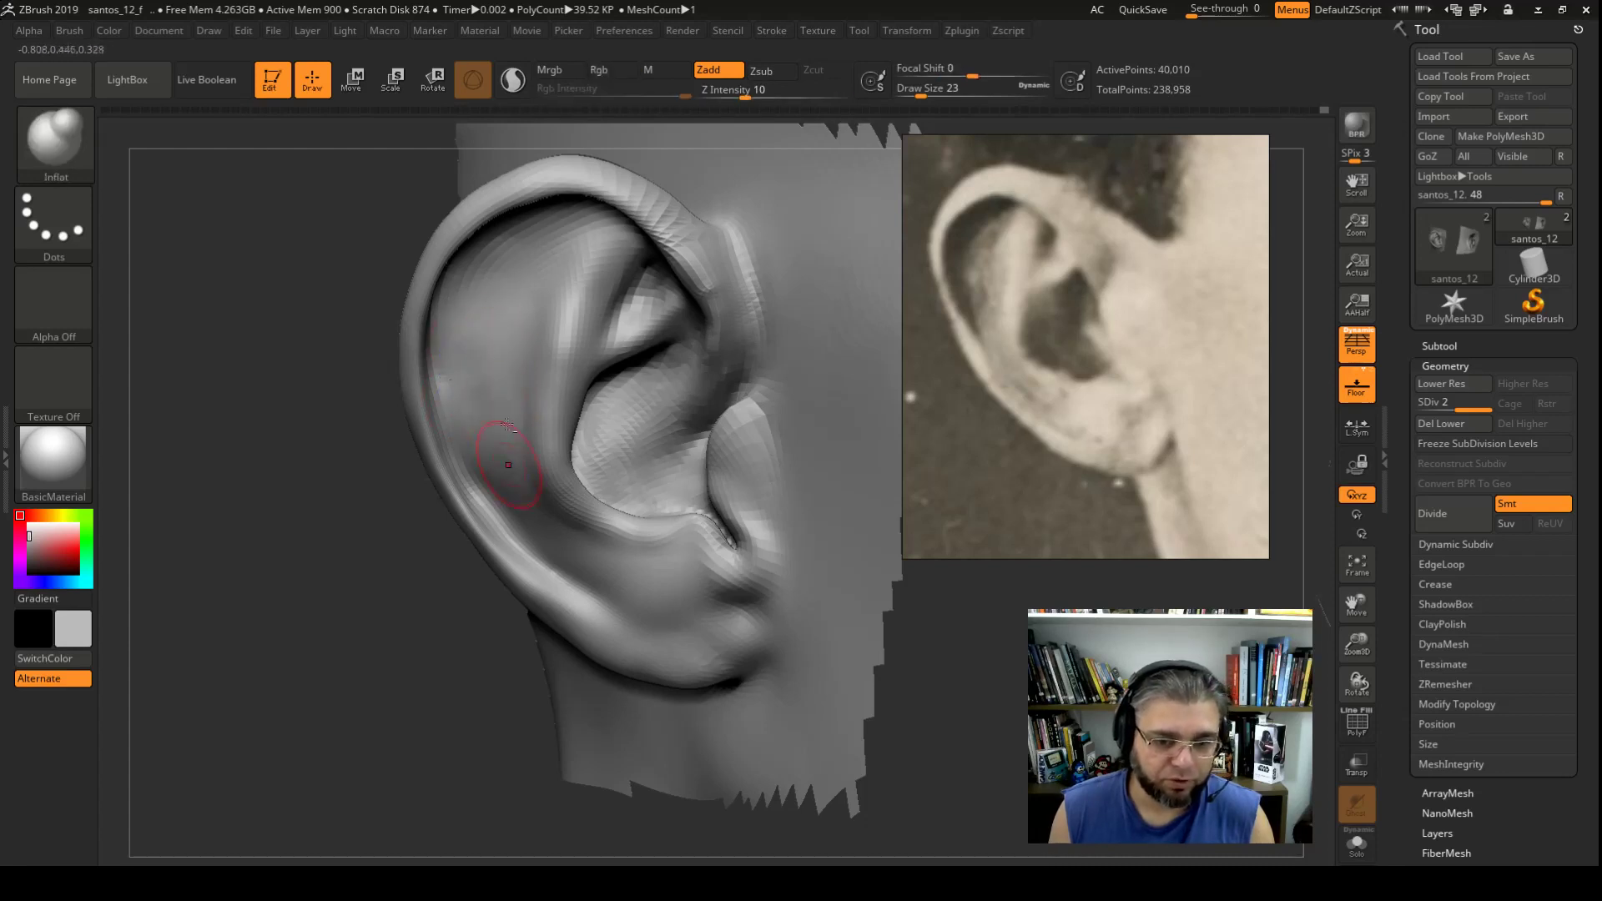
pyautogui.press('shift')
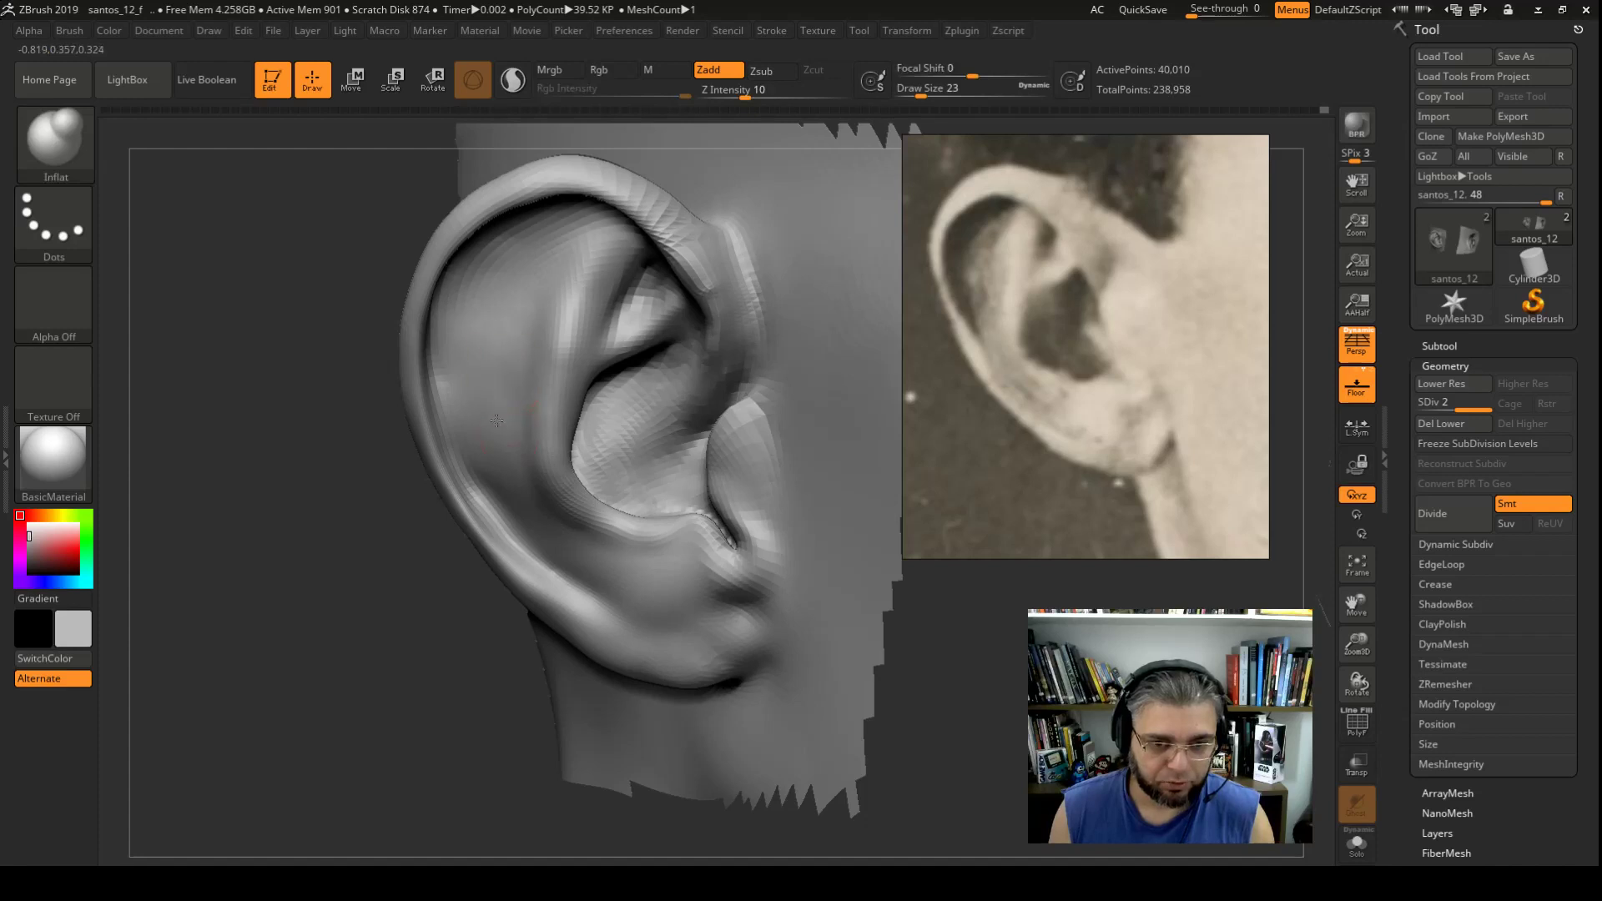
pyautogui.press('shift')
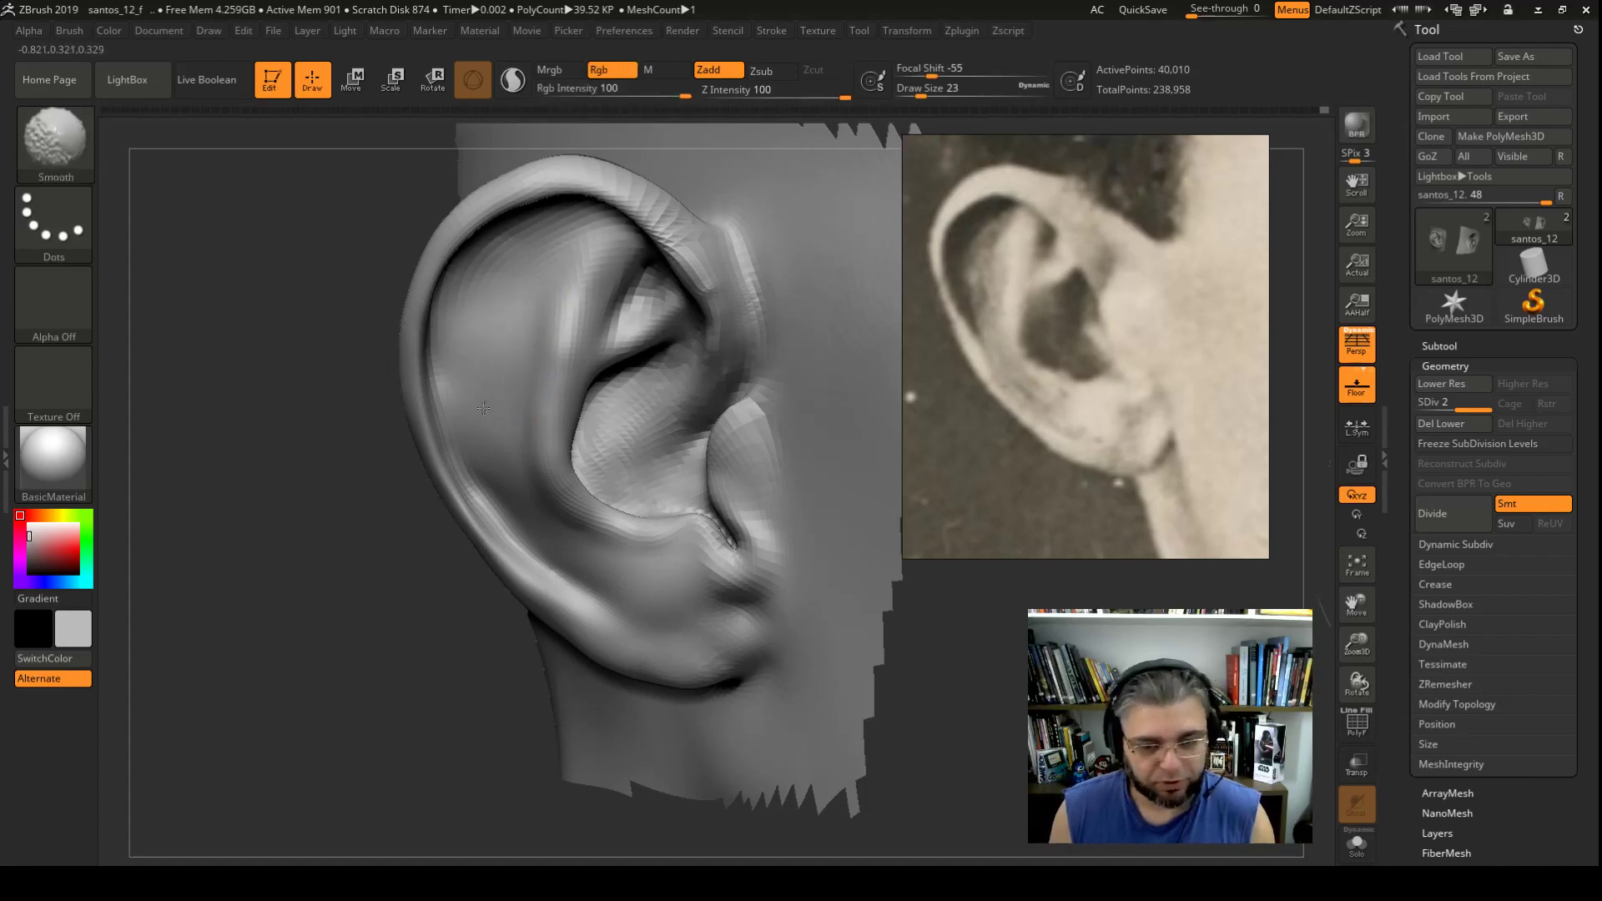
pyautogui.moveTo(501, 428); pyautogui.dragTo(562, 268)
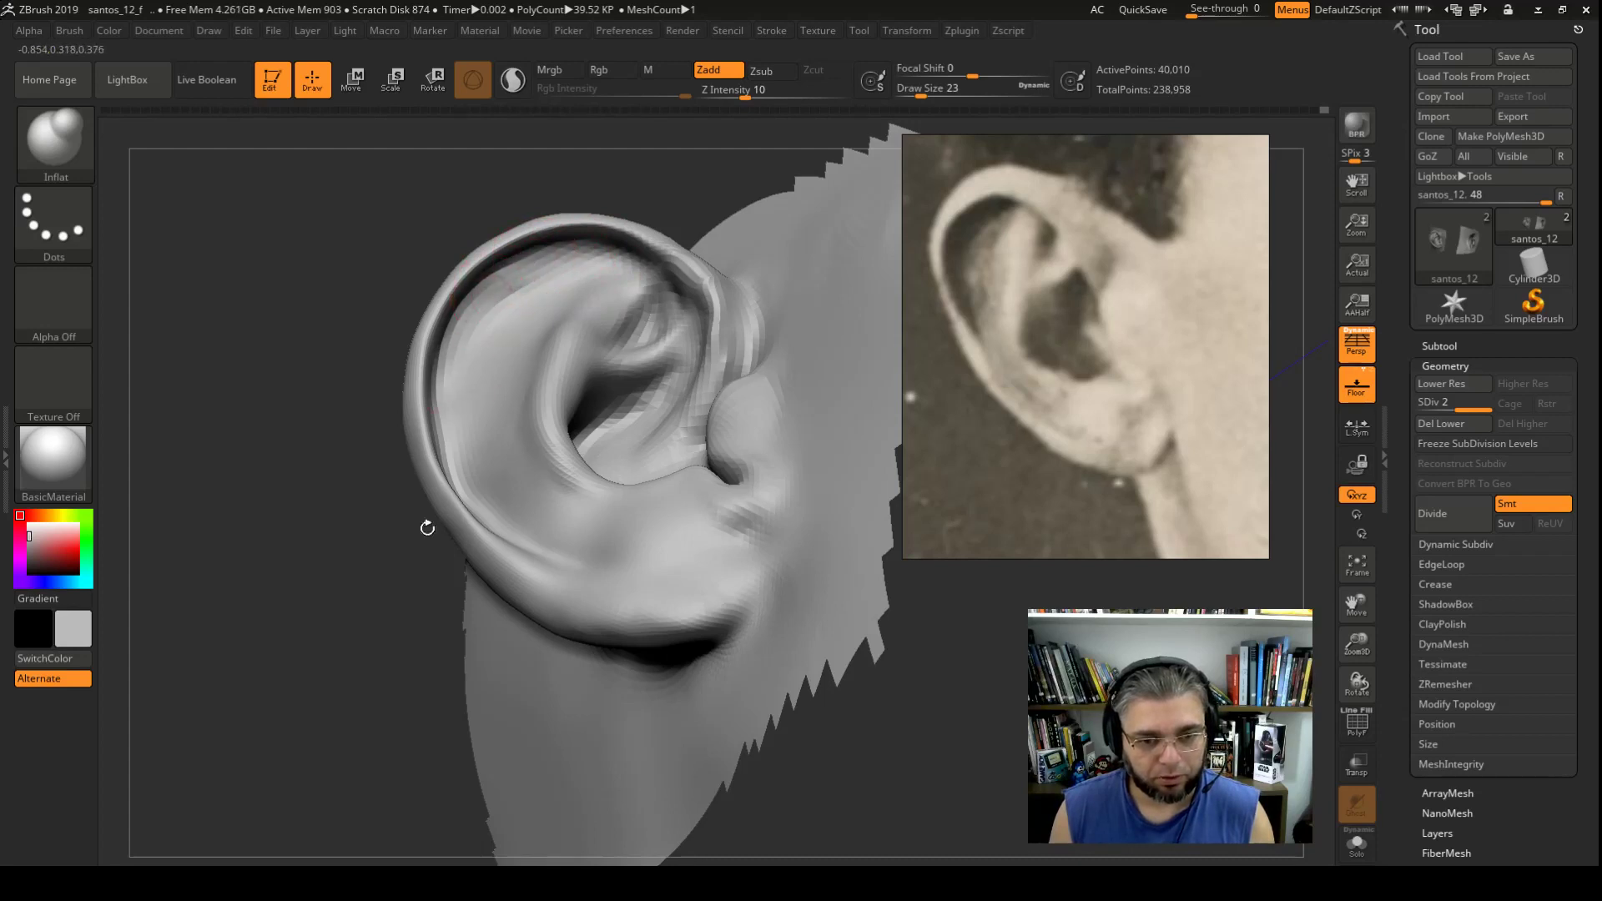
pyautogui.moveTo(426, 529); pyautogui.dragTo(485, 521)
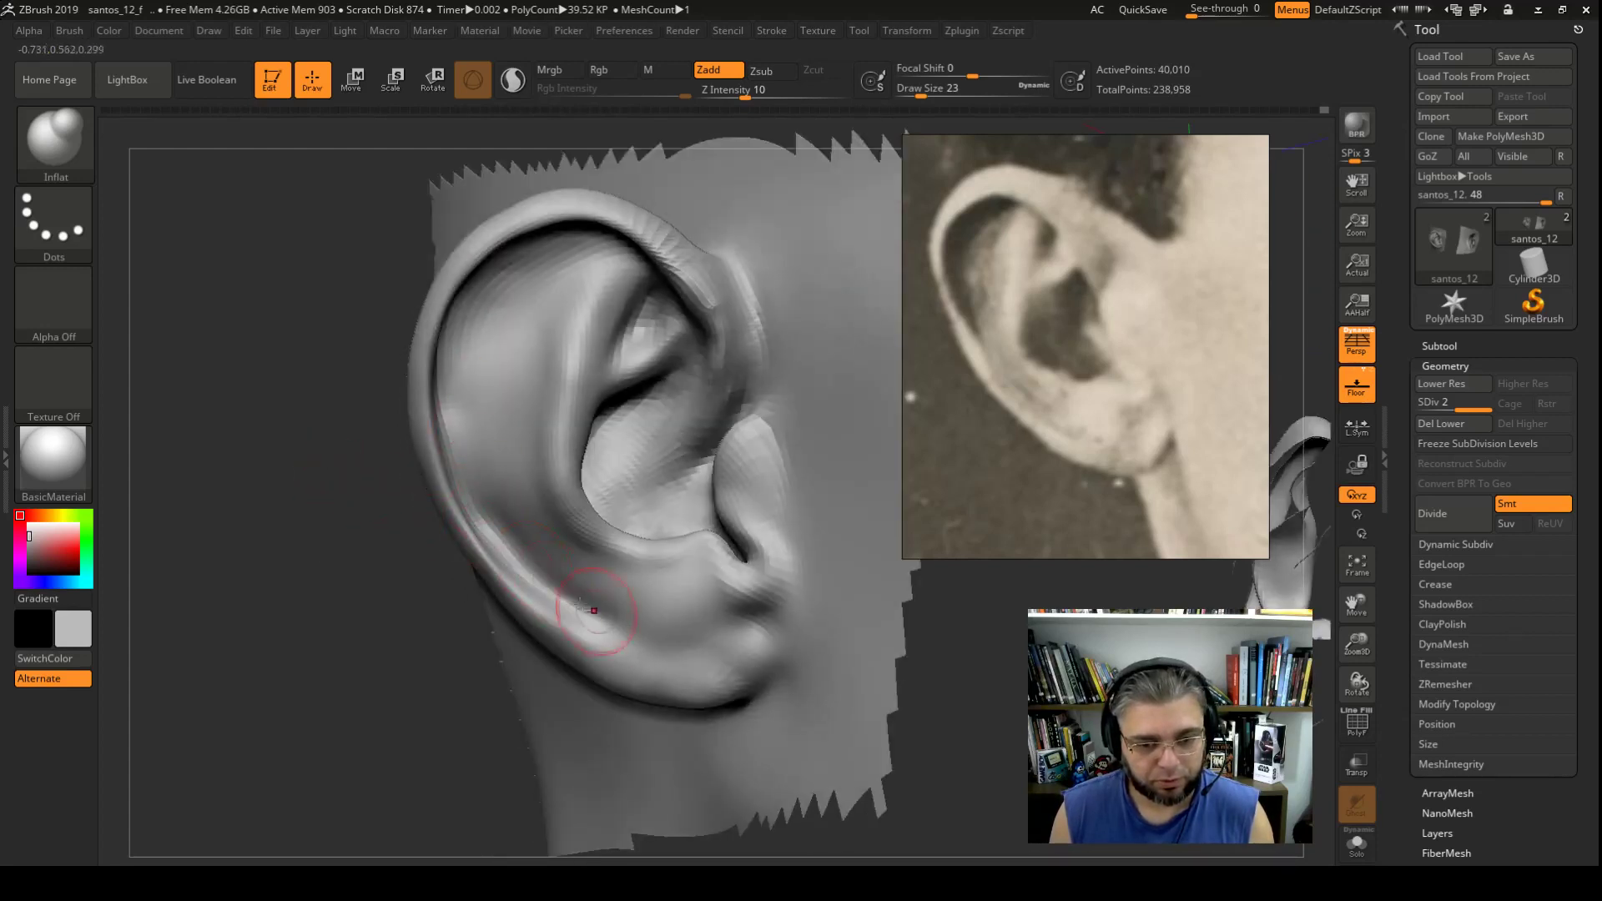
pyautogui.press('shift')
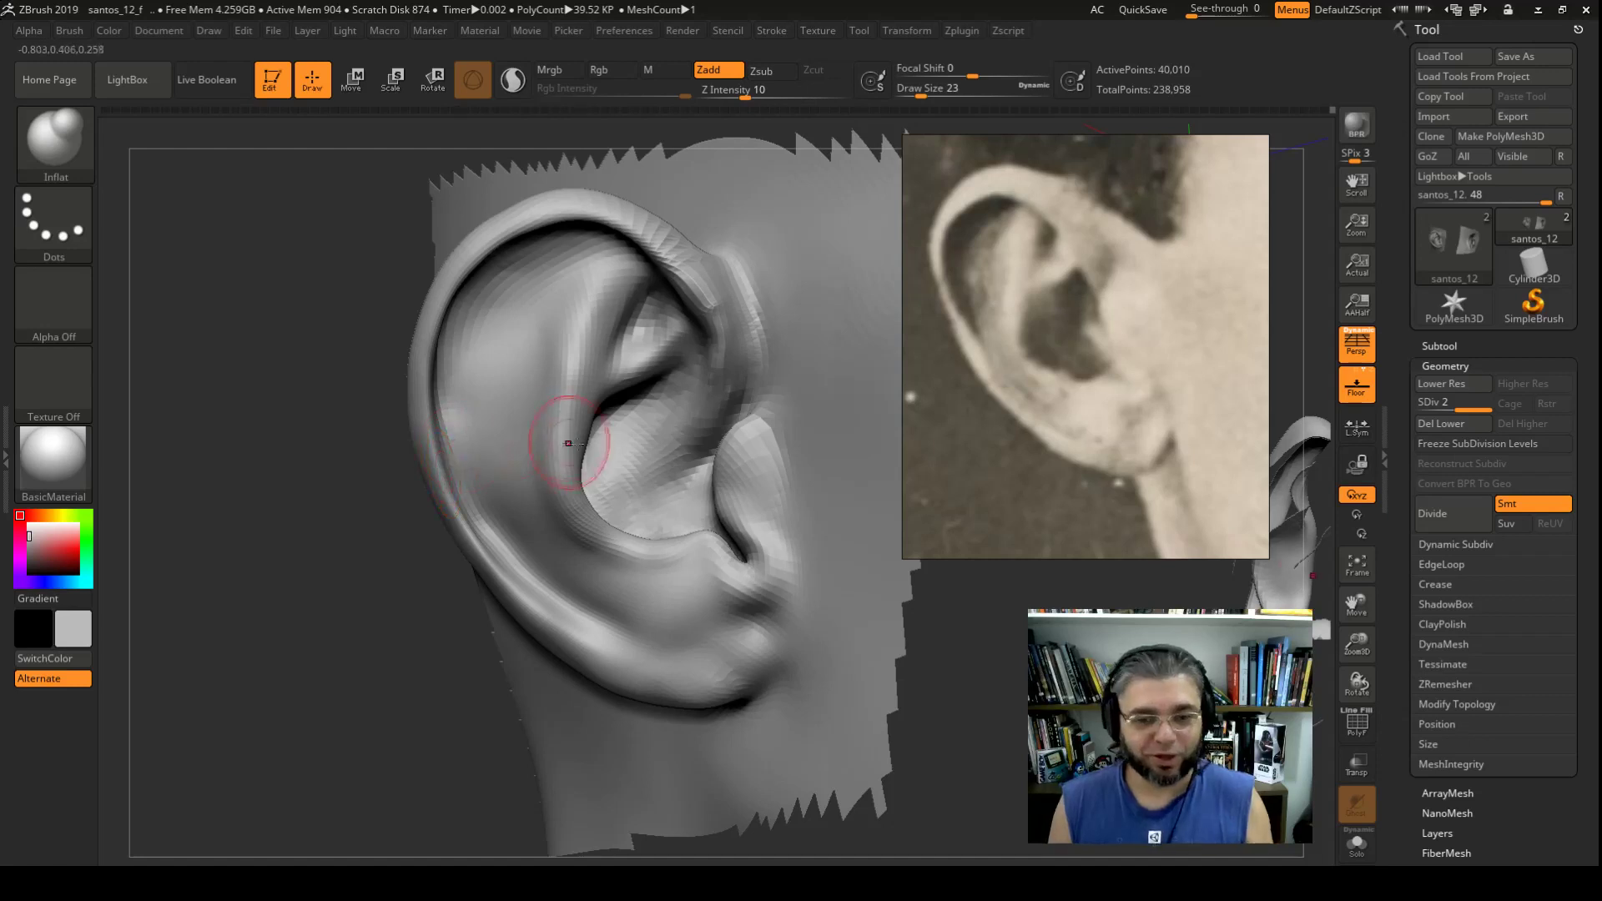
# Step: Switch to the Move brush (B-M-V) with the ear rotated into view
pyautogui.press('b')
pyautogui.press('m')
pyautogui.press('v')
pyautogui.moveTo(317, 557)
pyautogui.mouseDown()
pyautogui.moveTo(331, 578)
pyautogui.moveTo(501, 500)
pyautogui.mouseUp()
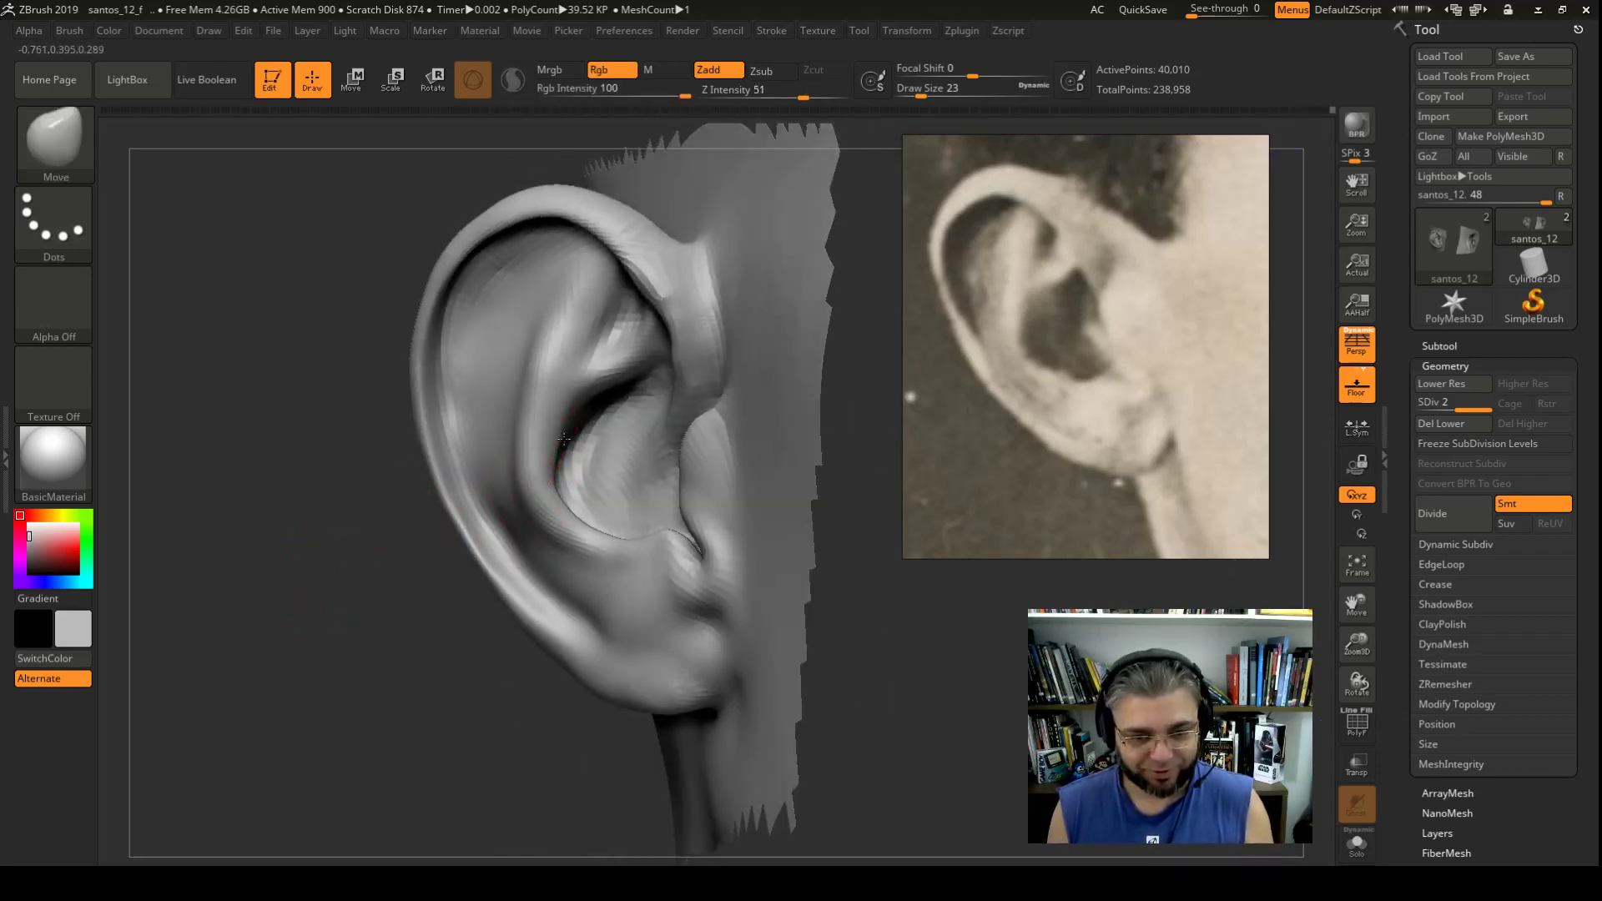
# Step: Raise a short ridge on the ear with the Standard brush at size 11
pyautogui.moveTo(290, 523); pyautogui.dragTo(779, 488)
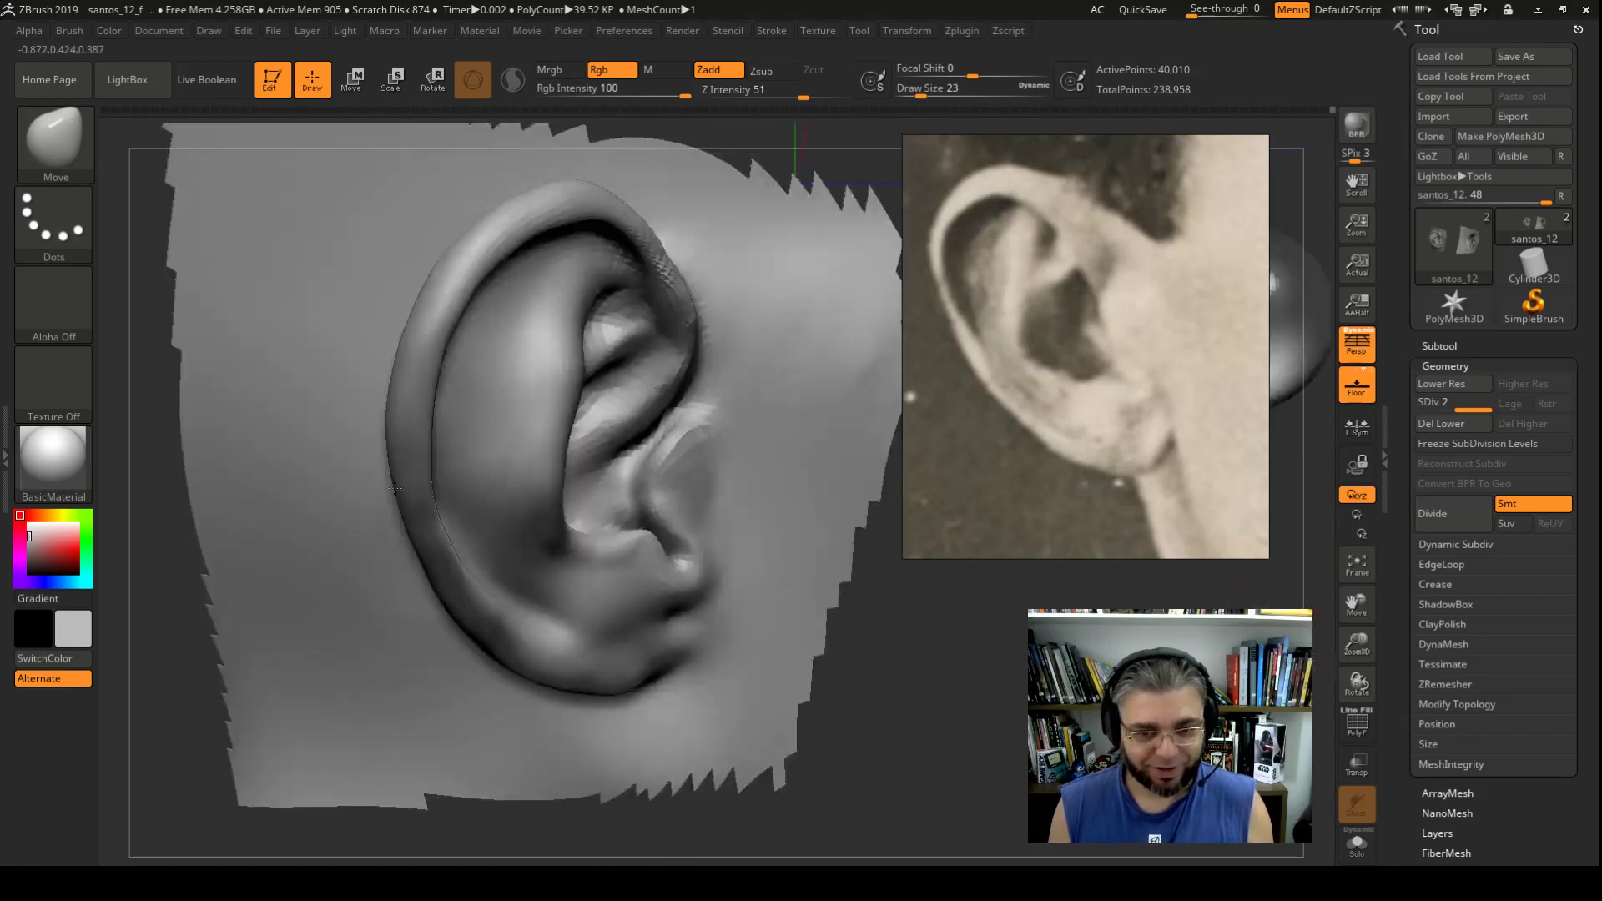
pyautogui.moveTo(959, 686); pyautogui.dragTo(934, 686)
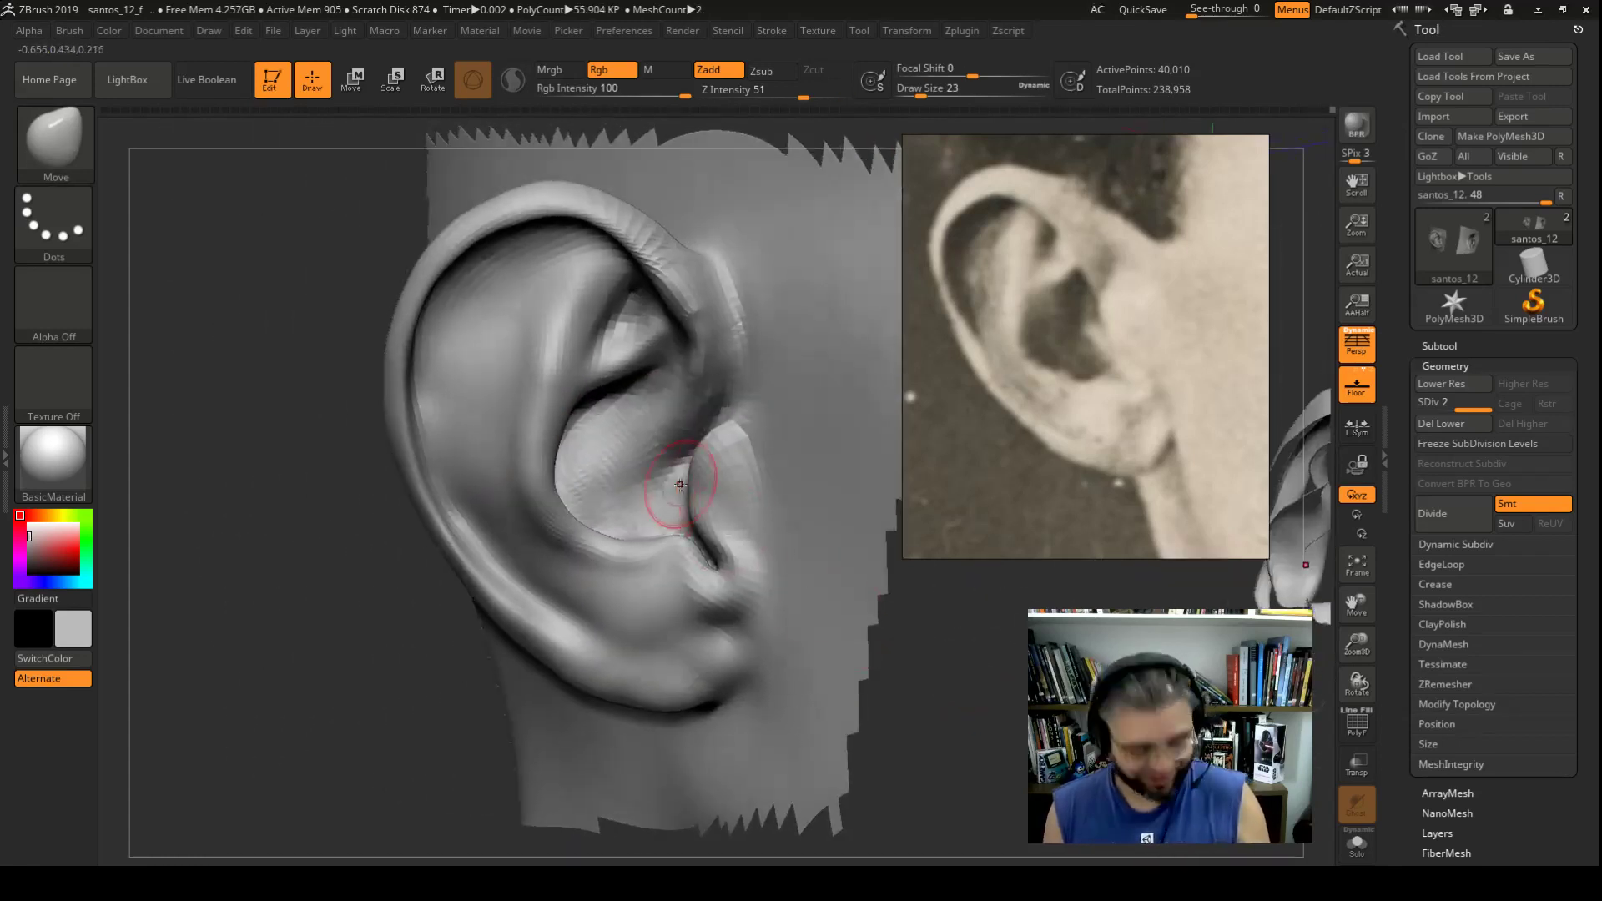
pyautogui.press('space')
pyautogui.moveTo(705, 329); pyautogui.dragTo(698, 329)
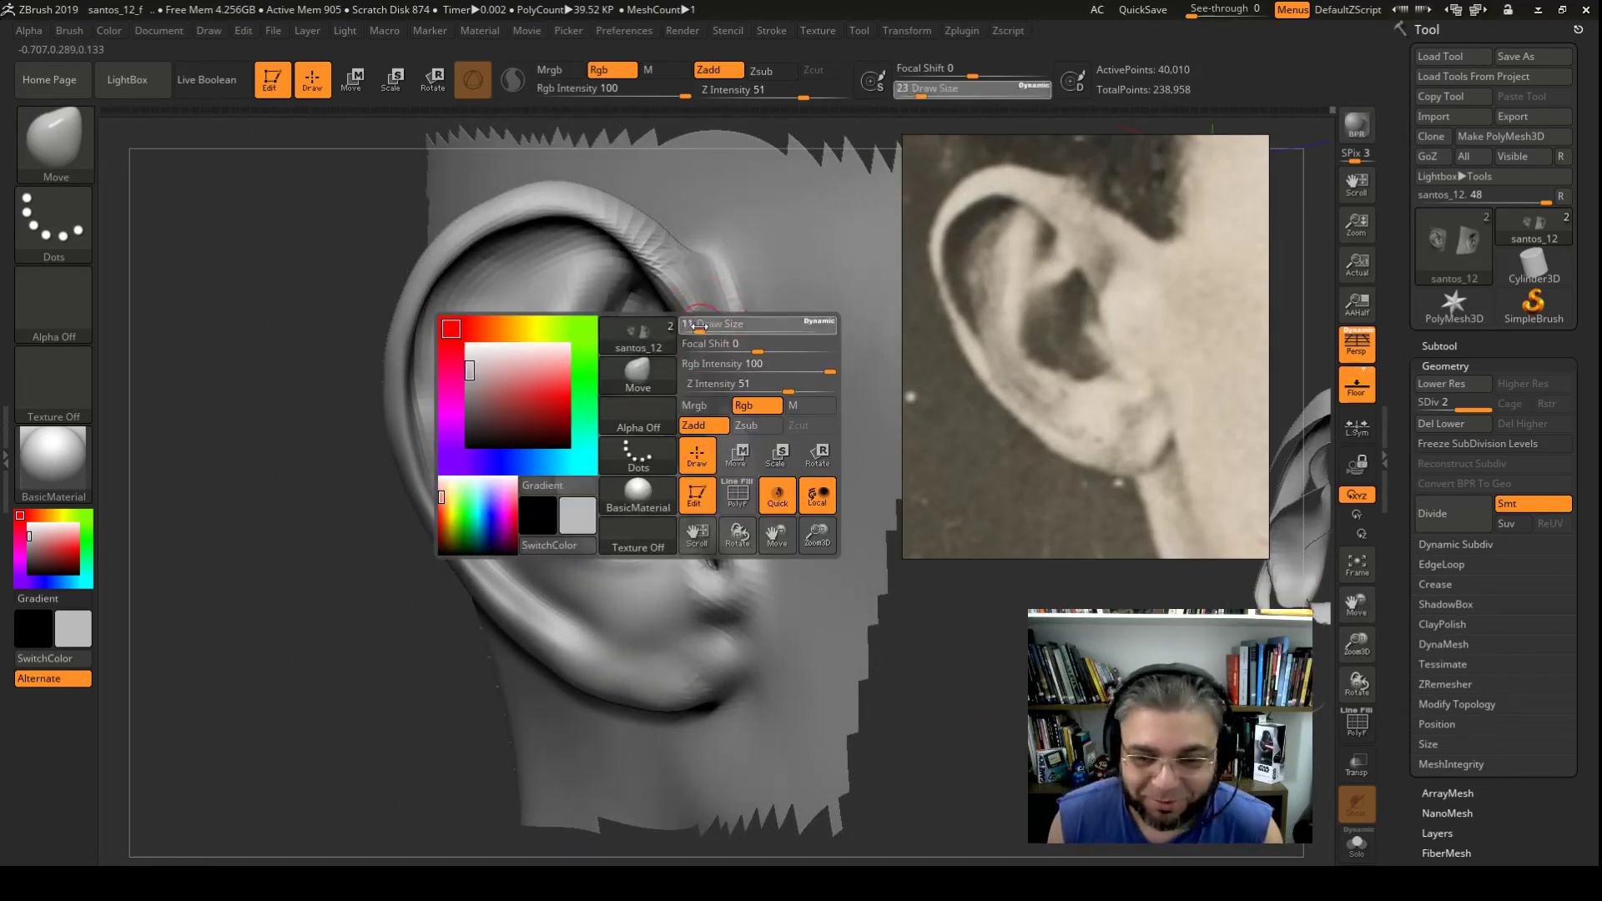
pyautogui.press('b')
pyautogui.press('s')
pyautogui.press('t')
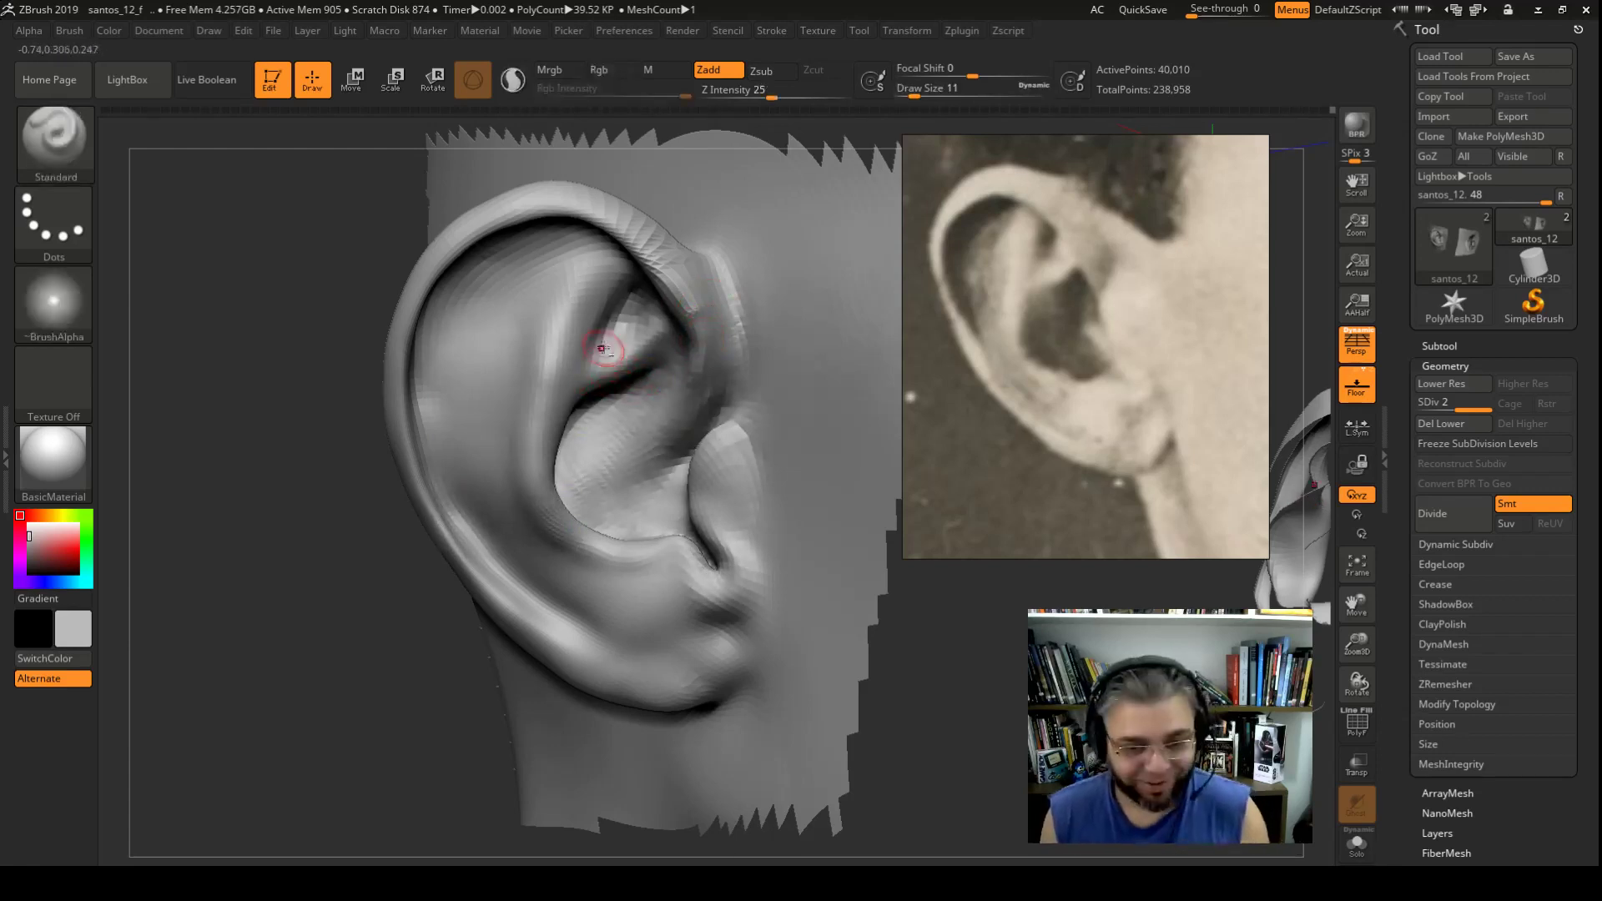
pyautogui.moveTo(592, 355); pyautogui.dragTo(591, 387)
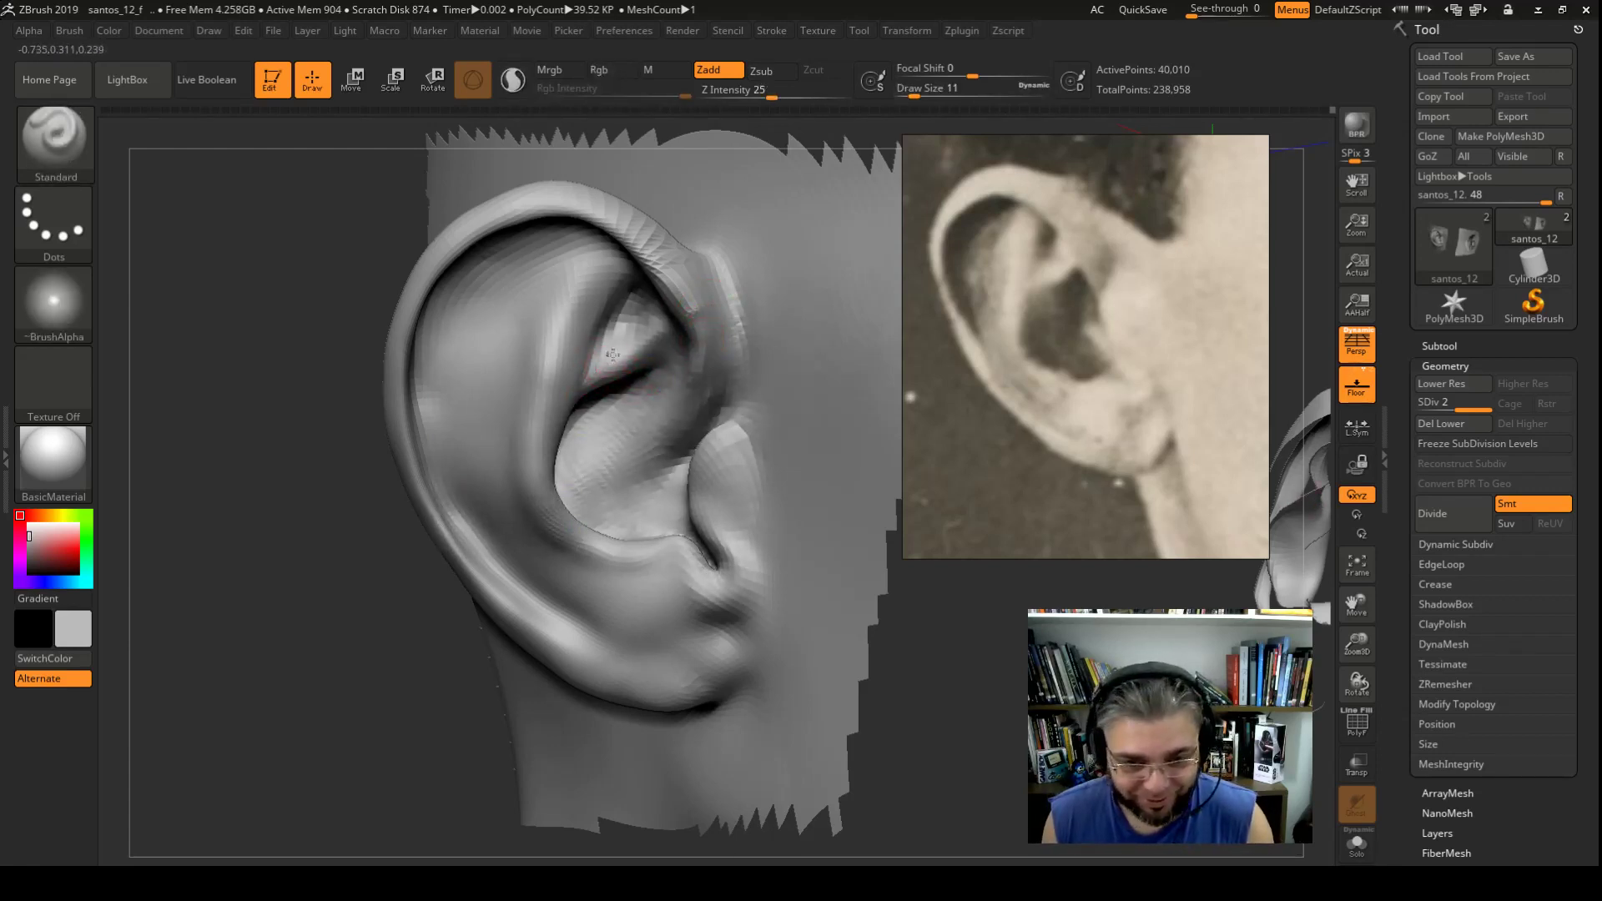
# Step: Switch to Inflat at size 25 and orbit the ear edge-on, ready for masking
pyautogui.moveTo(326, 609)
pyautogui.mouseDown()
pyautogui.moveTo(340, 562)
pyautogui.moveTo(342, 581)
pyautogui.mouseUp()
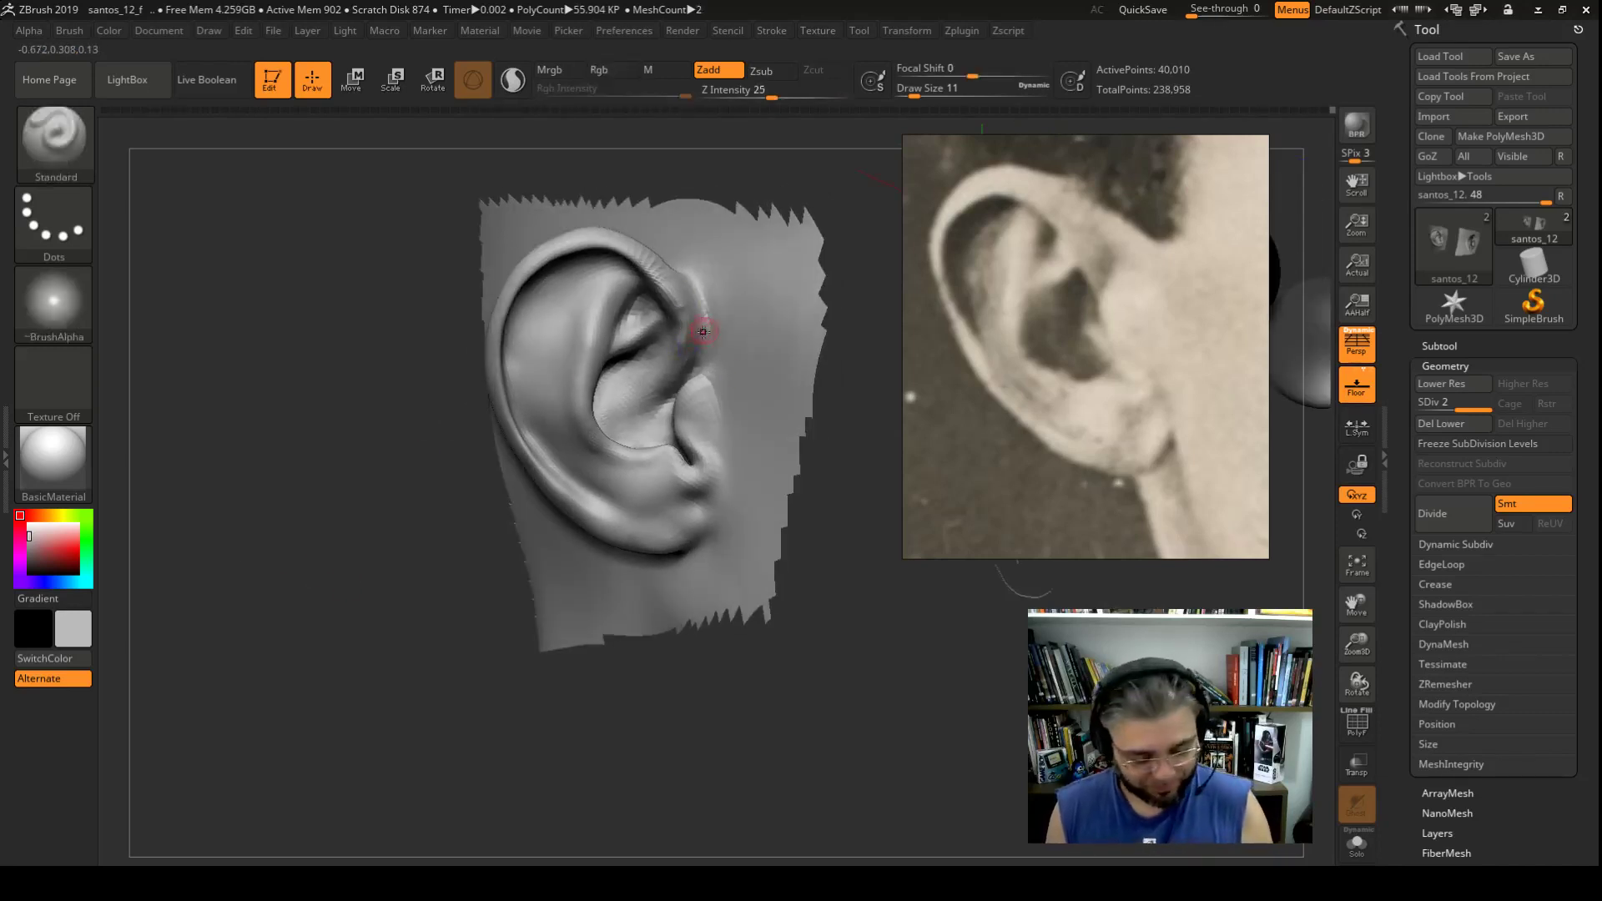
pyautogui.press('b')
pyautogui.press('i')
pyautogui.press('n')
pyautogui.press('space')
pyautogui.moveTo(715, 334); pyautogui.dragTo(704, 336)
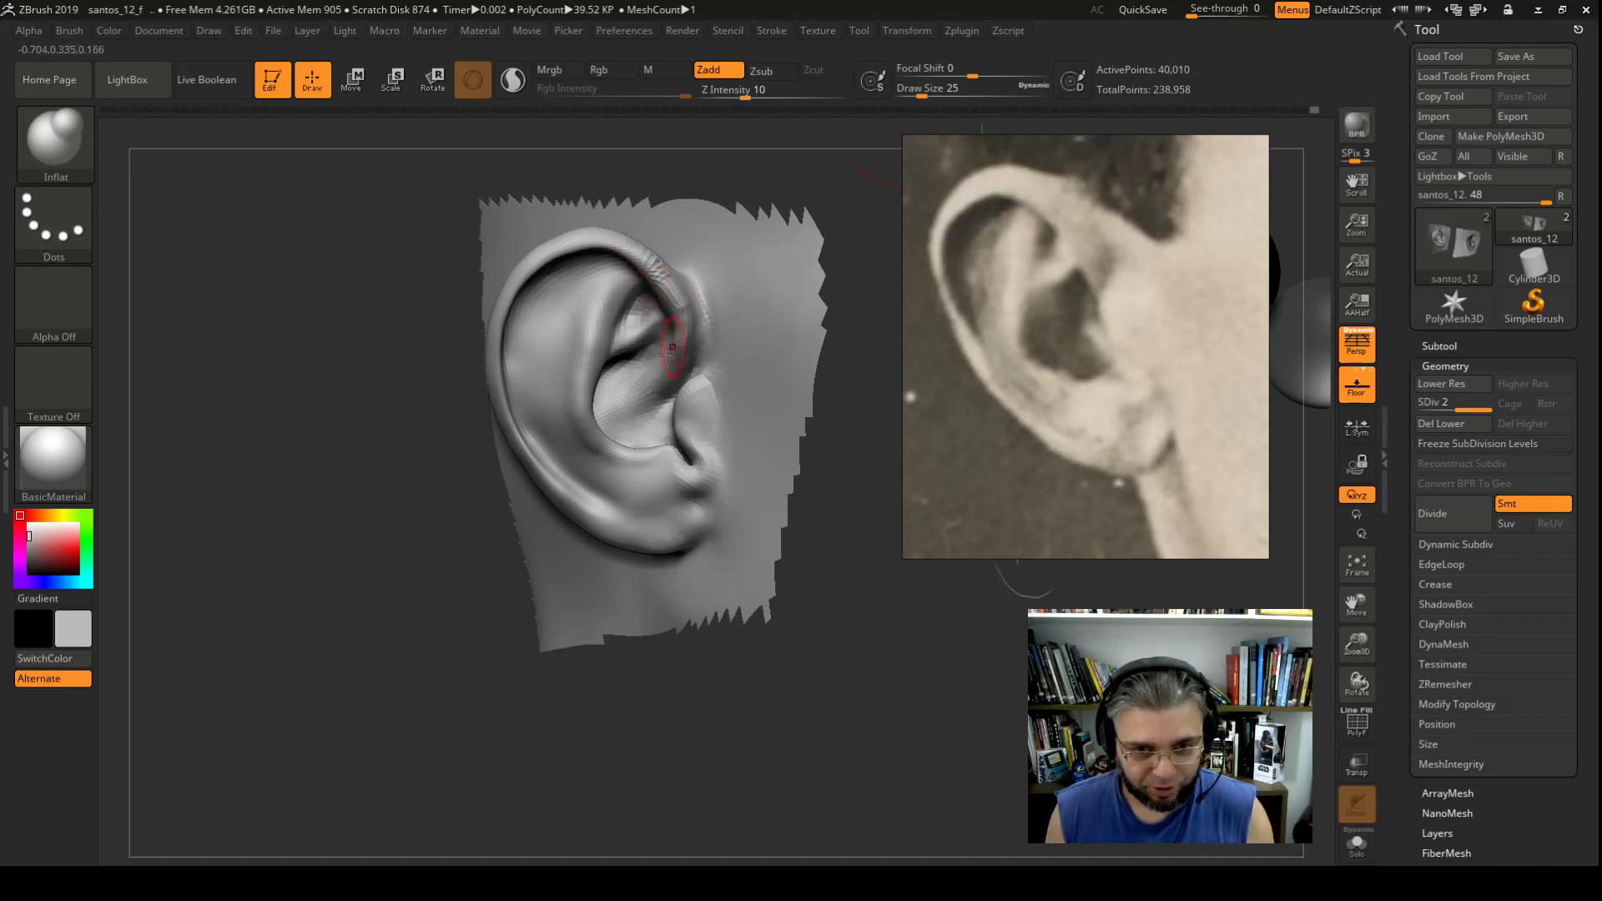
pyautogui.moveTo(391, 403); pyautogui.dragTo(417, 398)
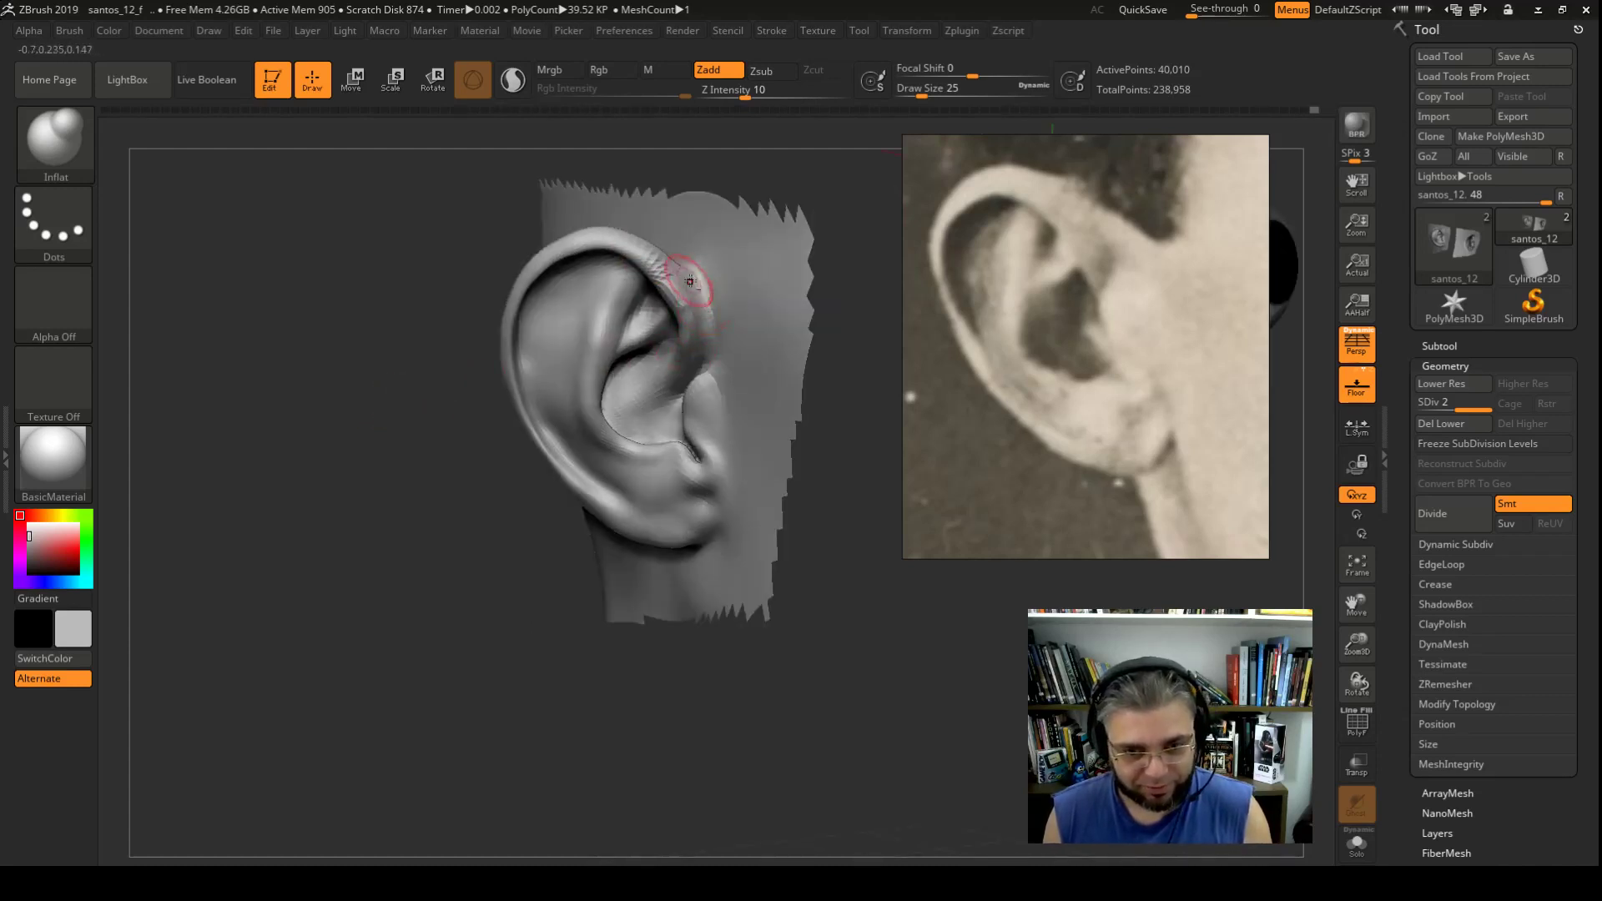
pyautogui.moveTo(411, 257); pyautogui.dragTo(680, 260)
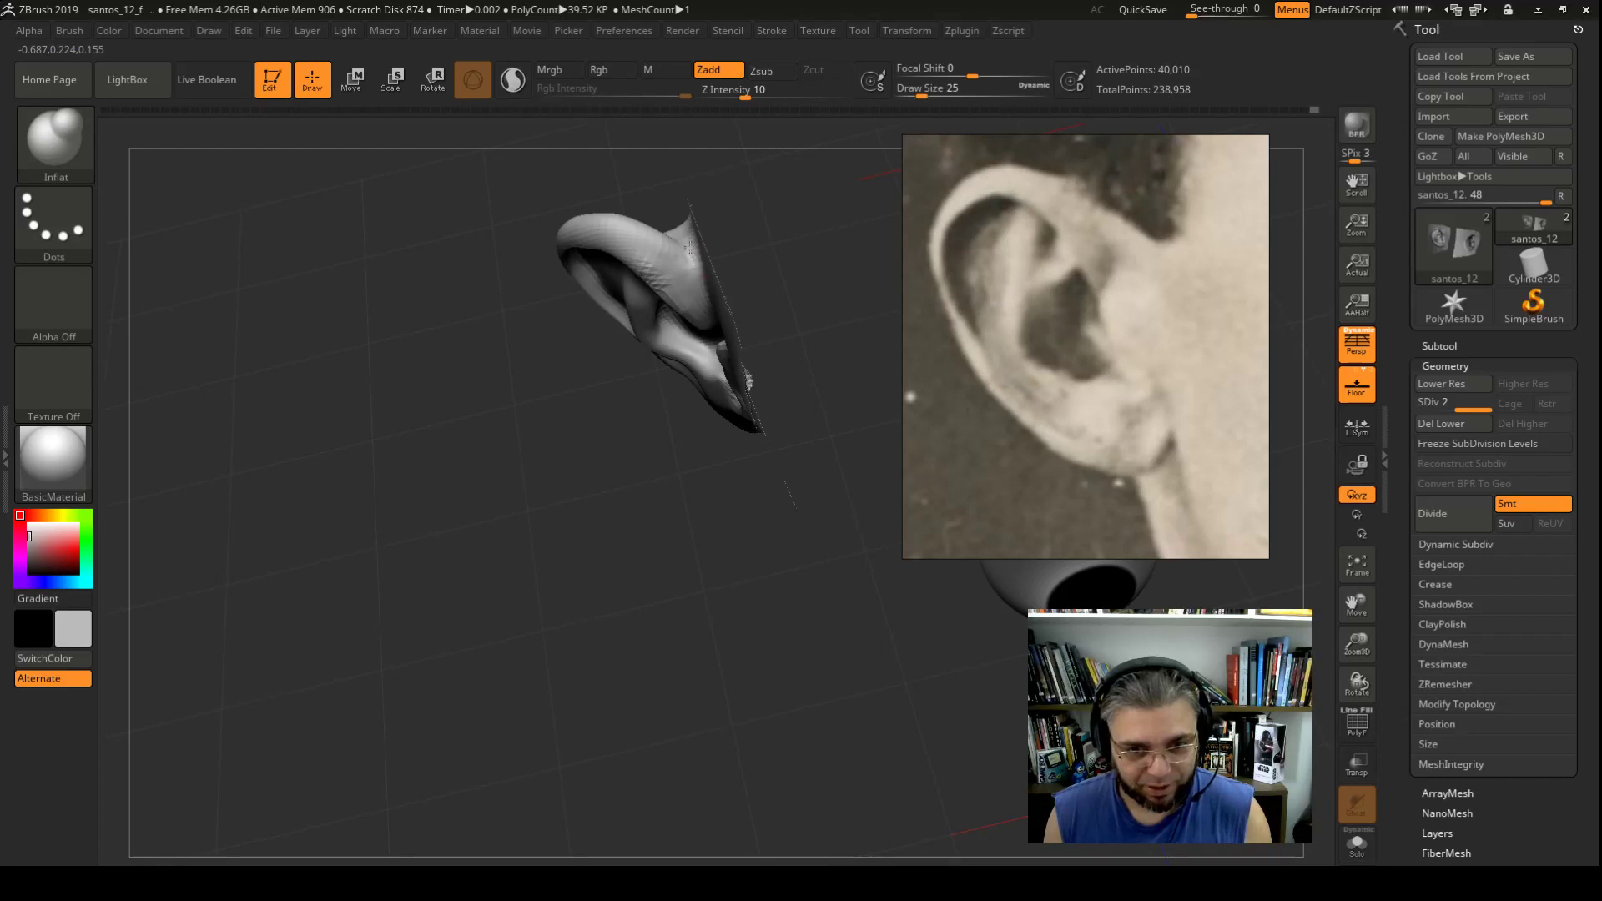
pyautogui.press('ctrl')
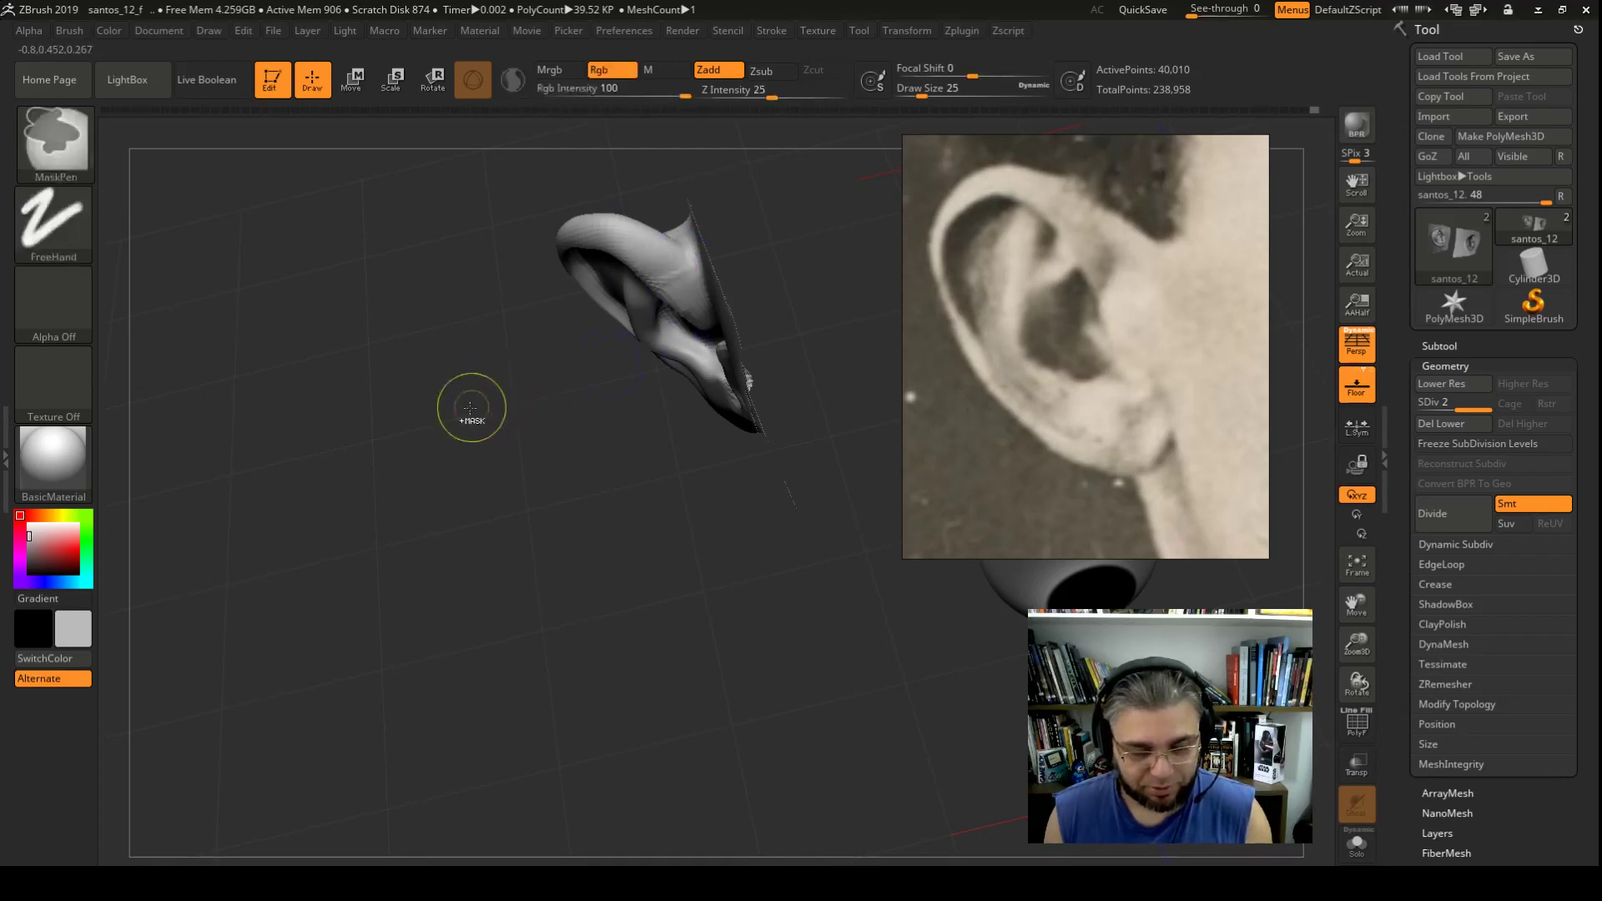
# Step: Smooth the upper helix, the concha and the upper antihelix
pyautogui.keyDown('shift'); pyautogui.moveTo(471, 408); pyautogui.dragTo(518, 339); pyautogui.keyUp('shift')
pyautogui.keyDown('shift'); pyautogui.moveTo(665, 279); pyautogui.dragTo(667, 269); pyautogui.keyUp('shift')
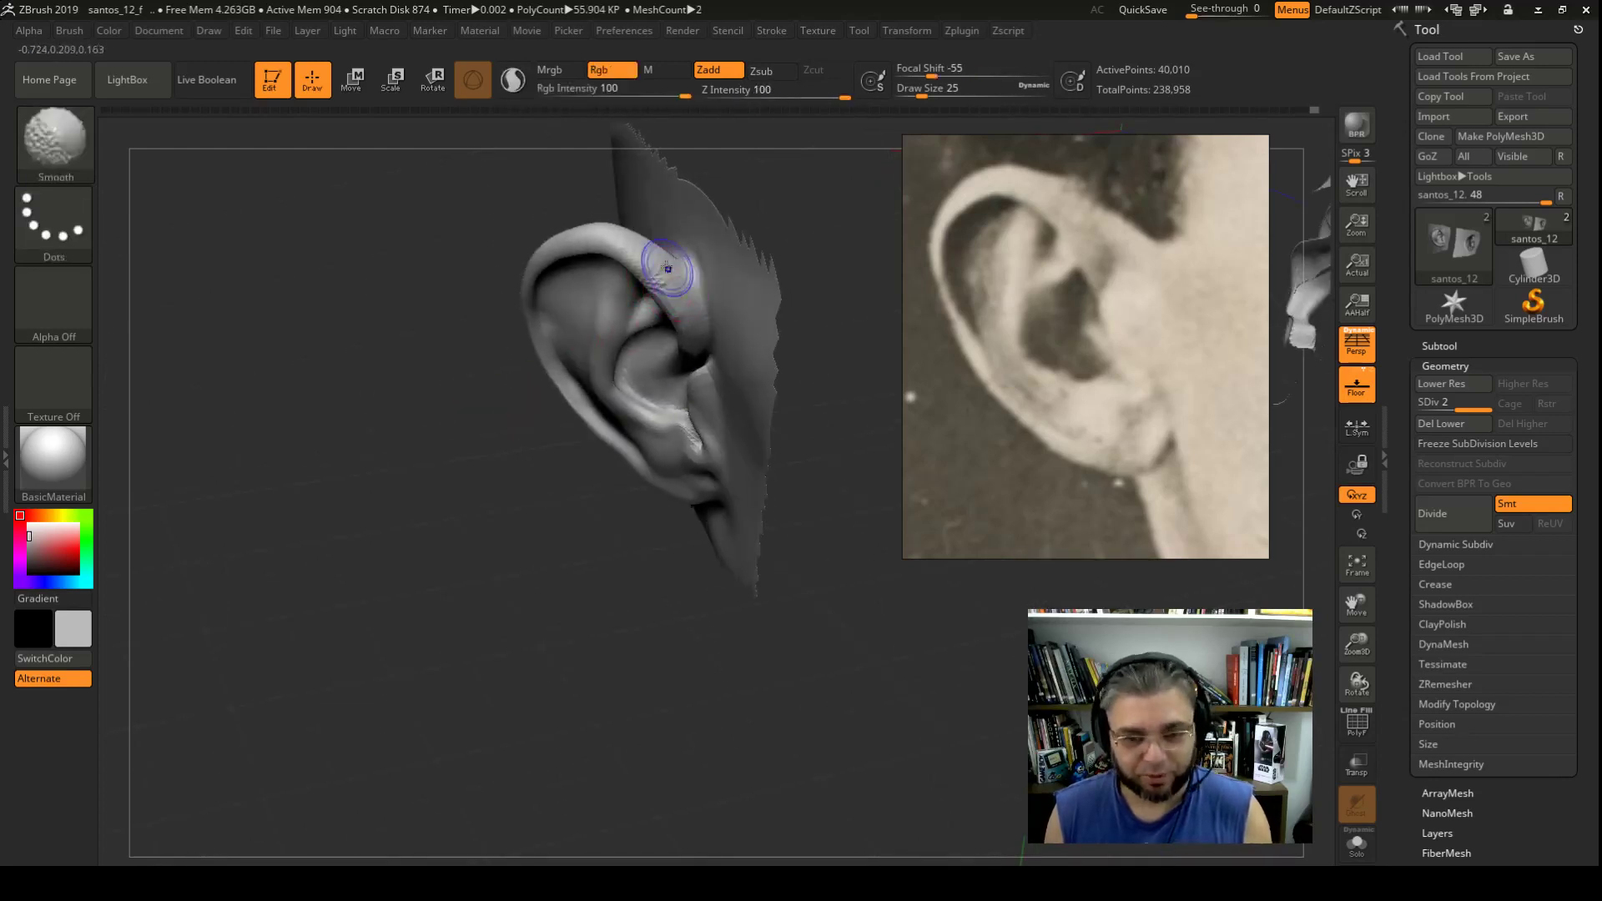
pyautogui.keyDown('shift'); pyautogui.moveTo(813, 350); pyautogui.dragTo(842, 359); pyautogui.keyUp('shift')
pyautogui.keyDown('shift'); pyautogui.moveTo(691, 275); pyautogui.dragTo(680, 334); pyautogui.keyUp('shift')
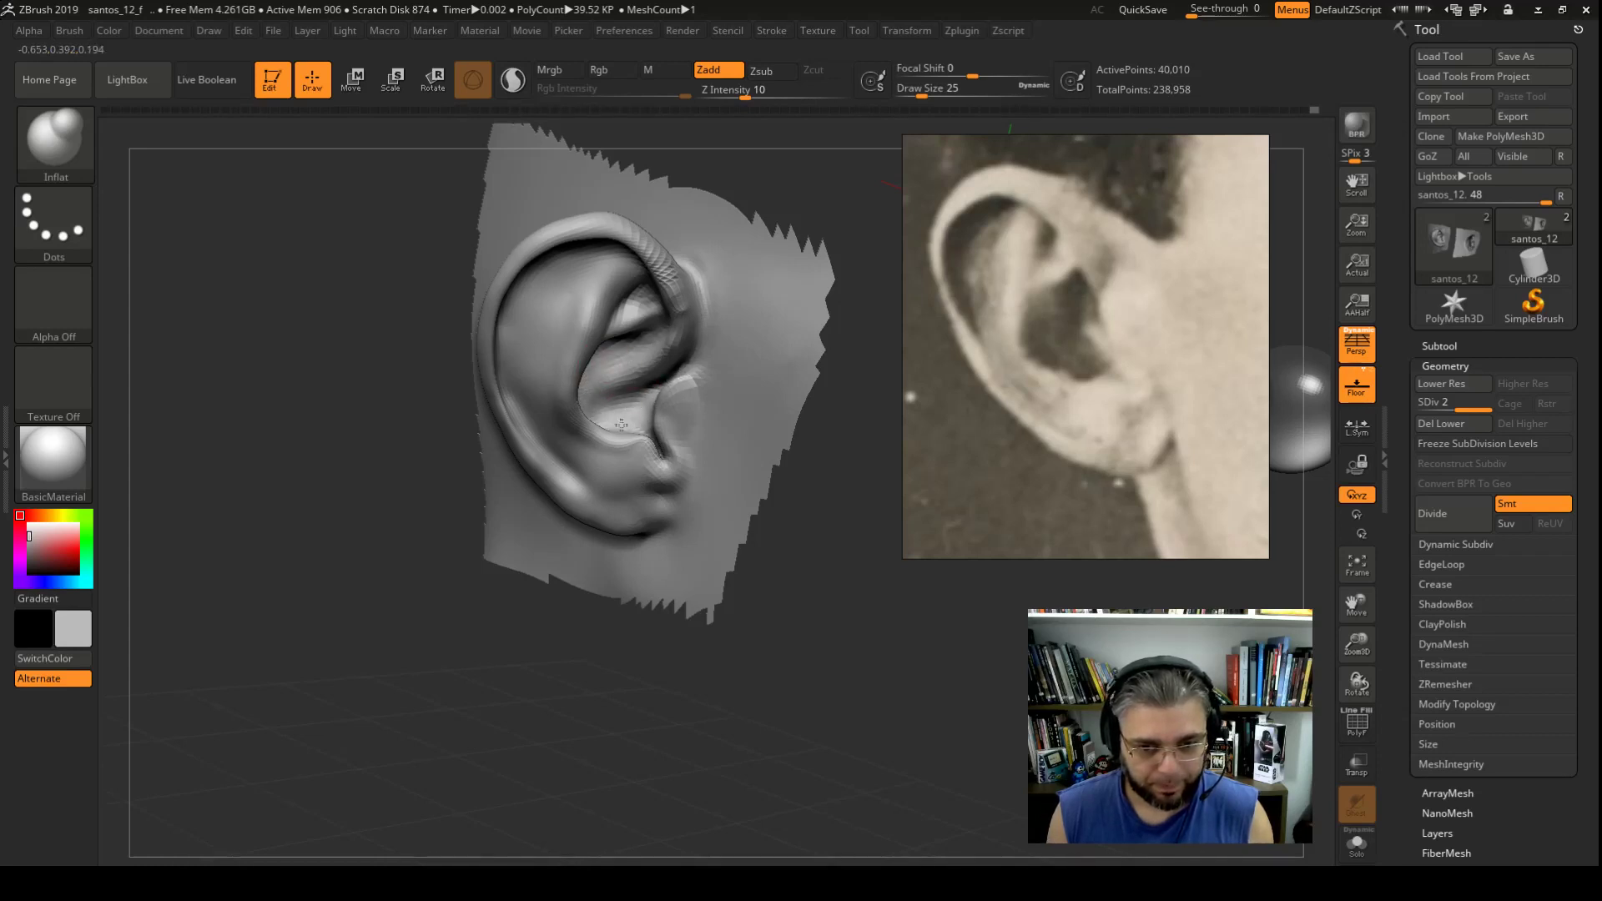
pyautogui.keyDown('shift'); pyautogui.moveTo(621, 424); pyautogui.dragTo(642, 341); pyautogui.keyUp('shift')
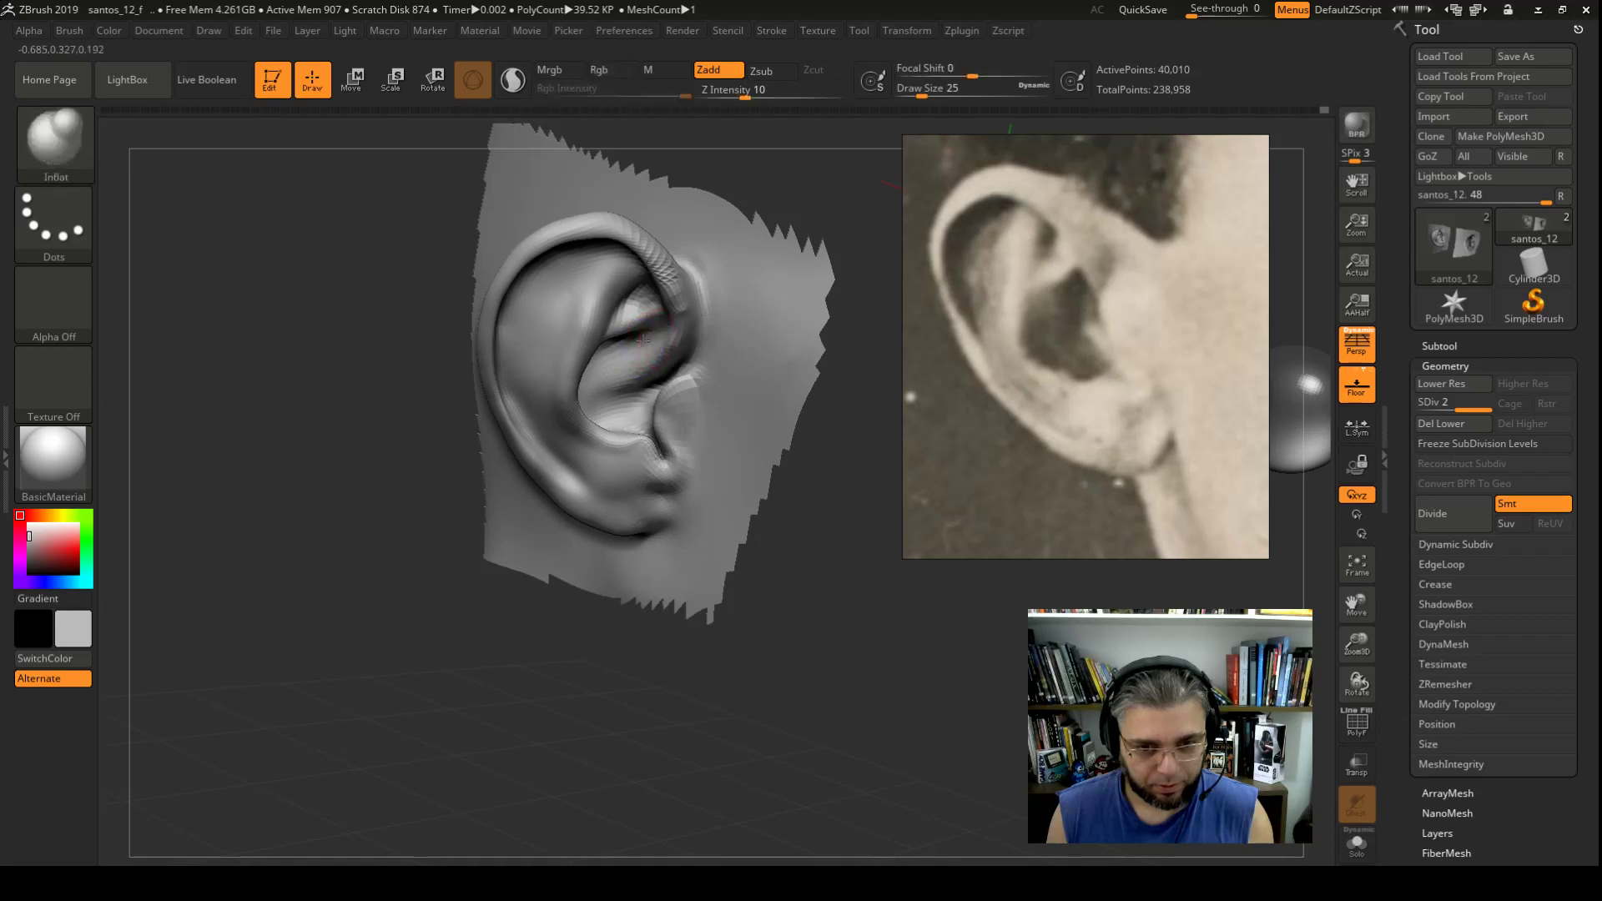
pyautogui.keyDown('shift'); pyautogui.moveTo(565, 267); pyautogui.dragTo(529, 316); pyautogui.keyUp('shift')
# Step: Shift-smooth the helix, the lower concha and its rim up to the antihelix
pyautogui.moveTo(467, 528); pyautogui.dragTo(398, 496)
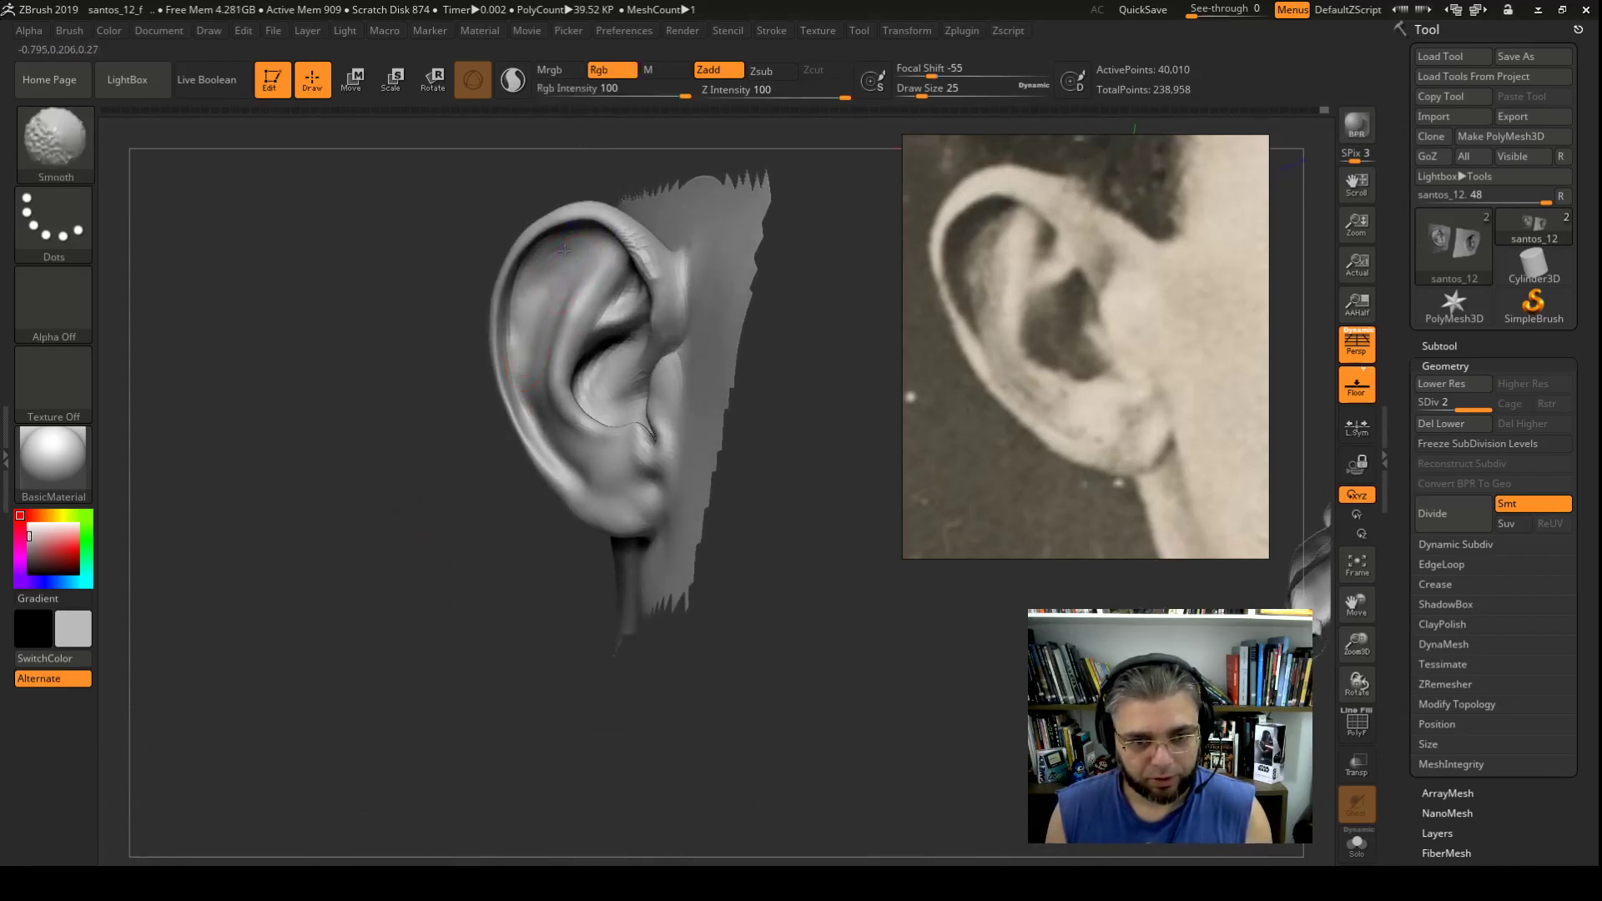
pyautogui.press('shift')
pyautogui.keyDown('shift'); pyautogui.moveTo(528, 341); pyautogui.dragTo(541, 313); pyautogui.keyUp('shift')
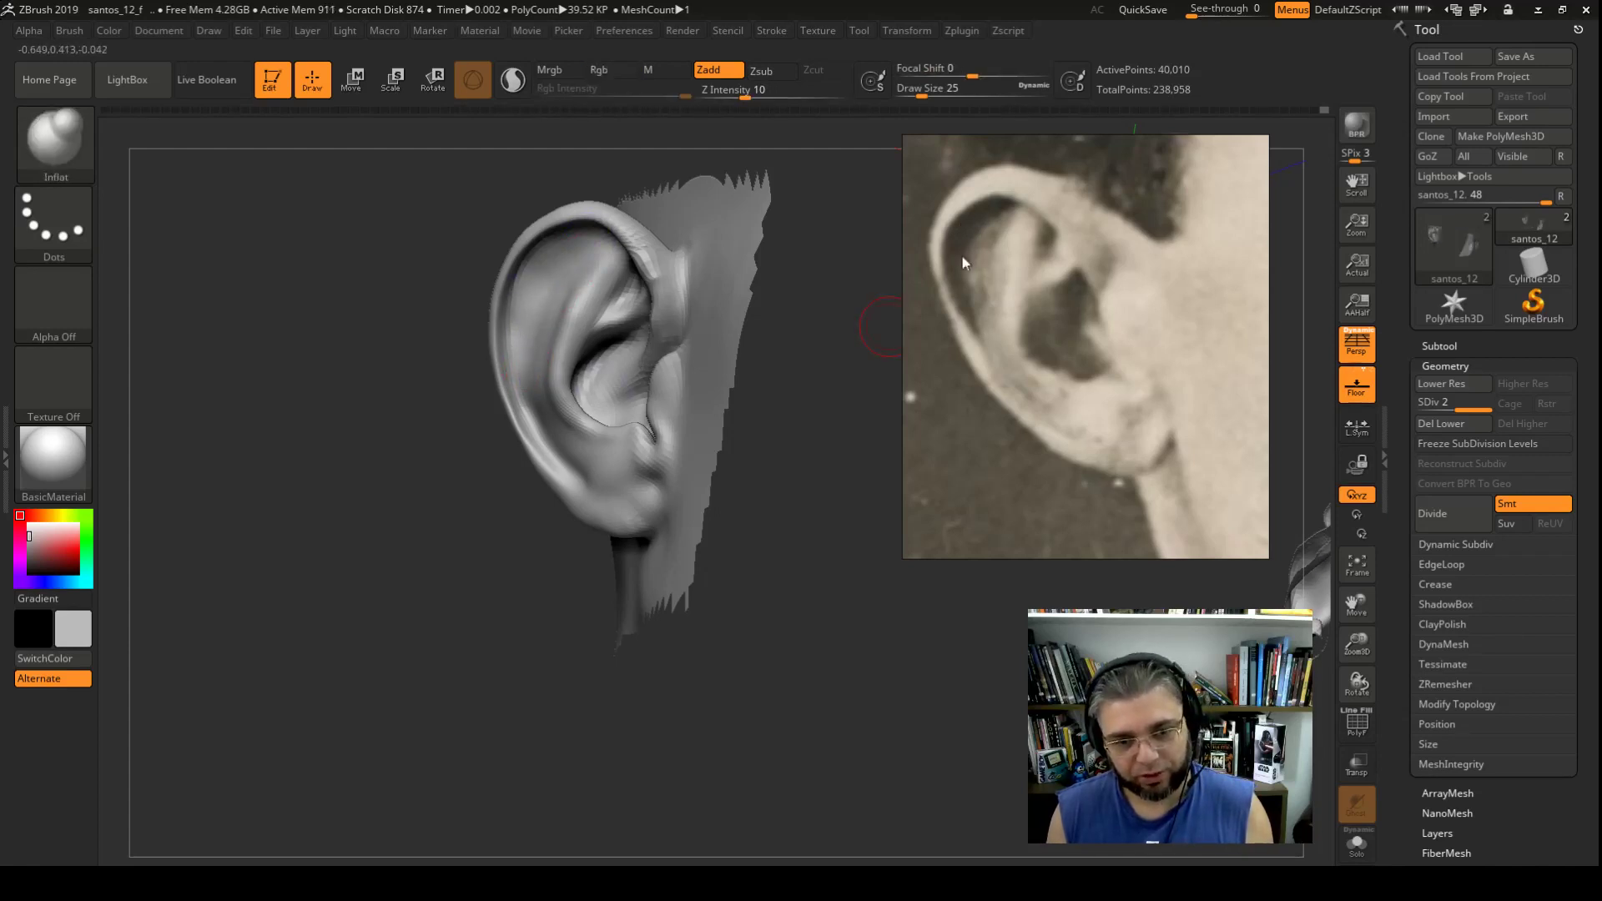
pyautogui.press('shift')
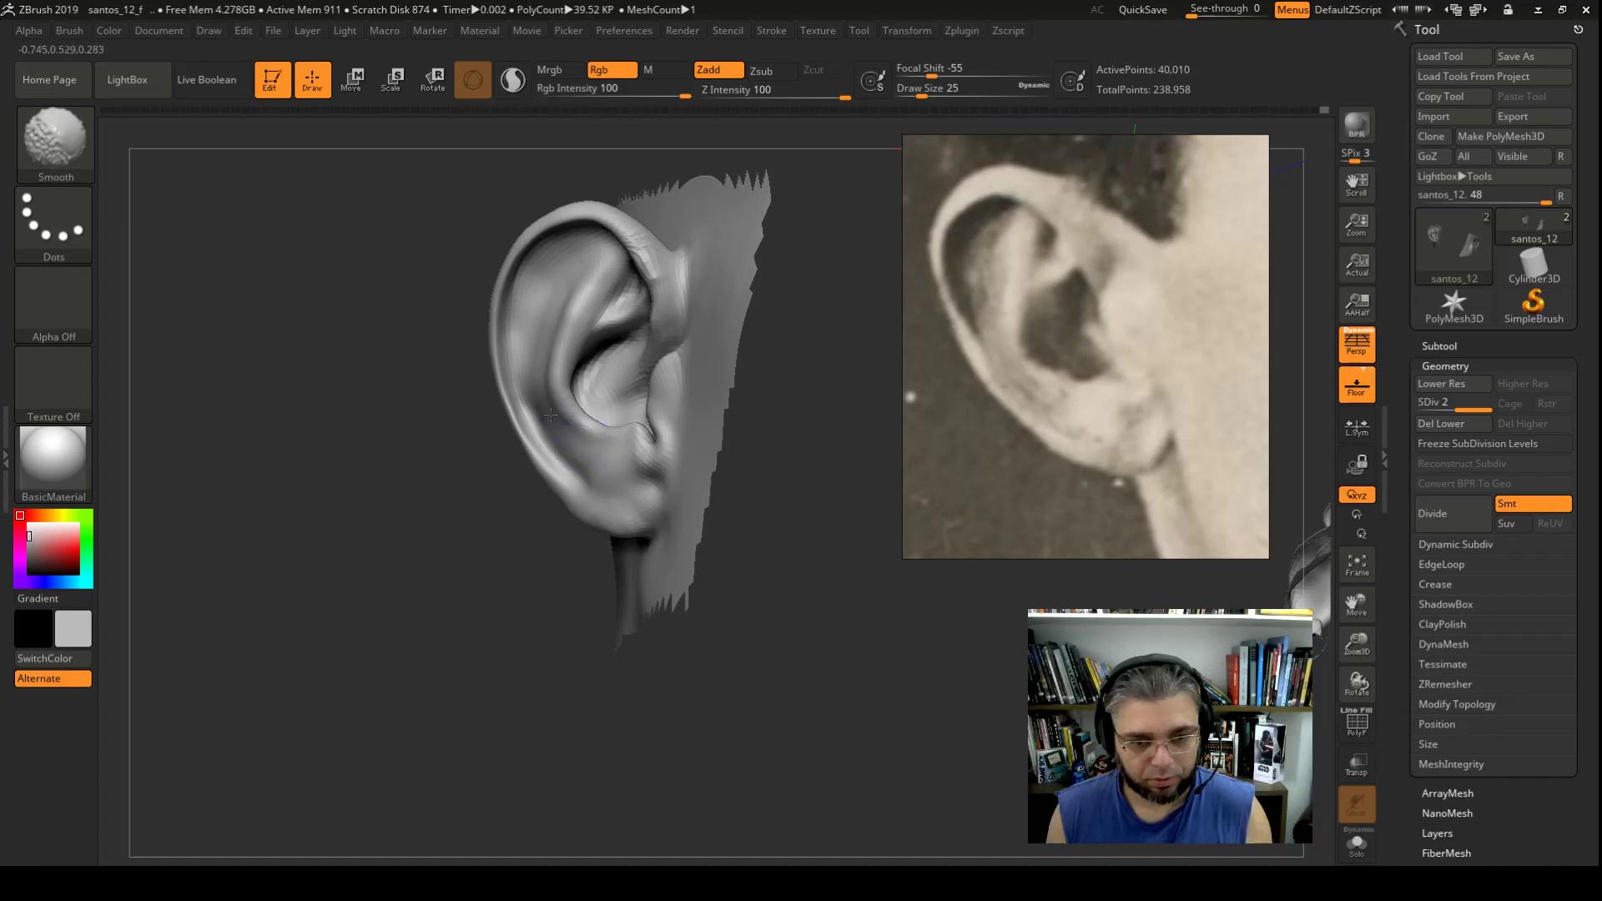
pyautogui.keyDown('shift'); pyautogui.moveTo(585, 446); pyautogui.dragTo(554, 431); pyautogui.keyUp('shift')
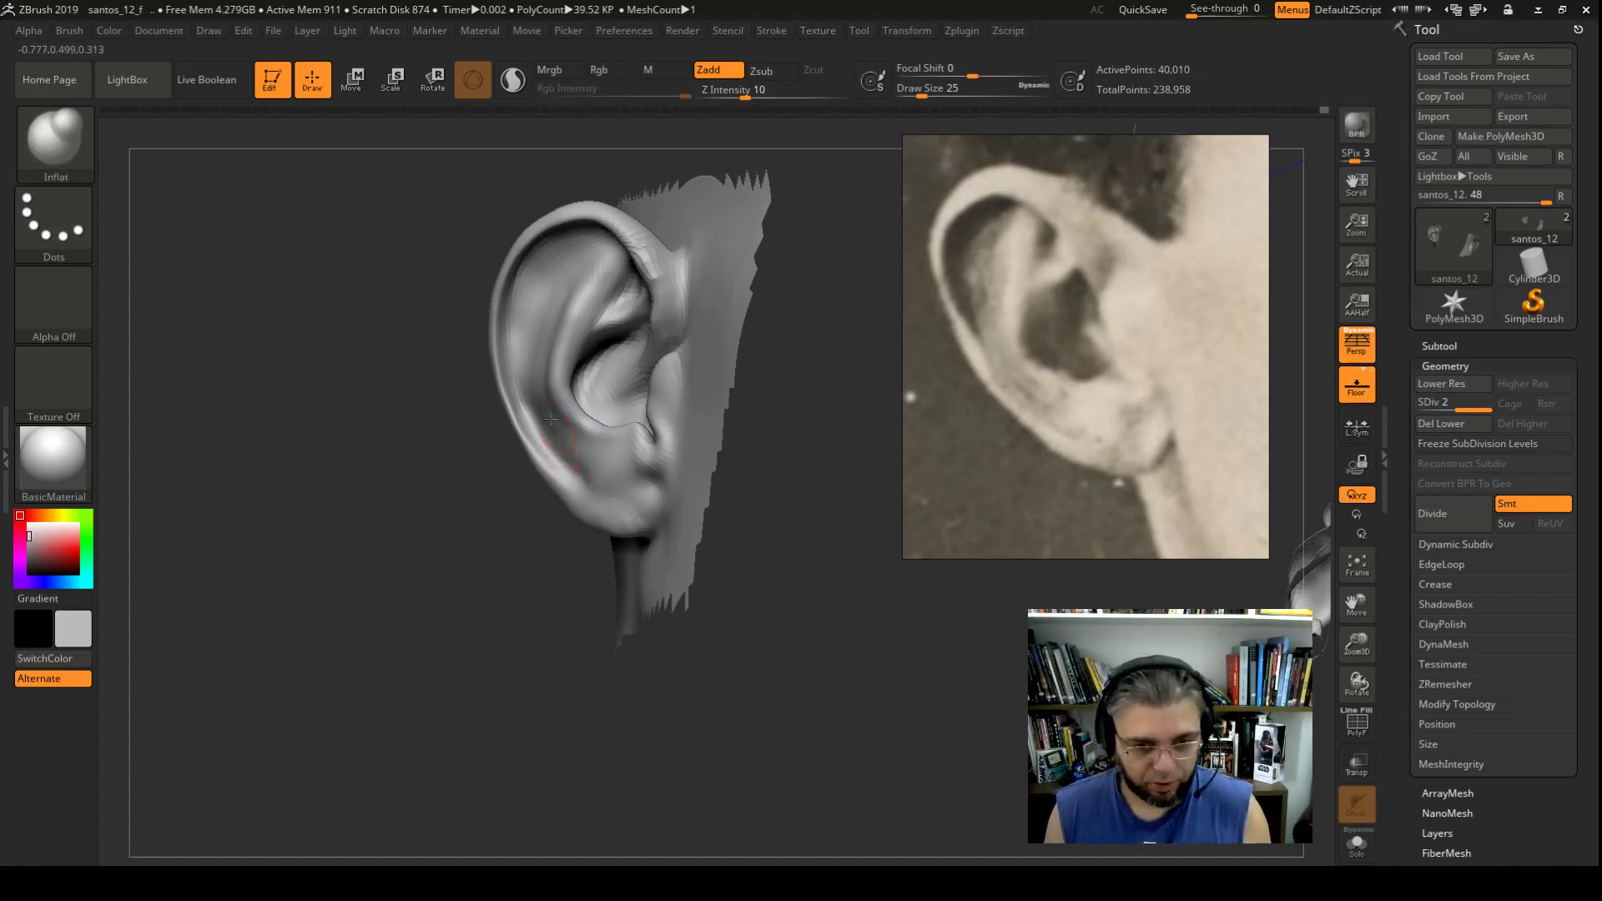
pyautogui.keyDown('shift'); pyautogui.moveTo(544, 421); pyautogui.dragTo(559, 410); pyautogui.keyUp('shift')
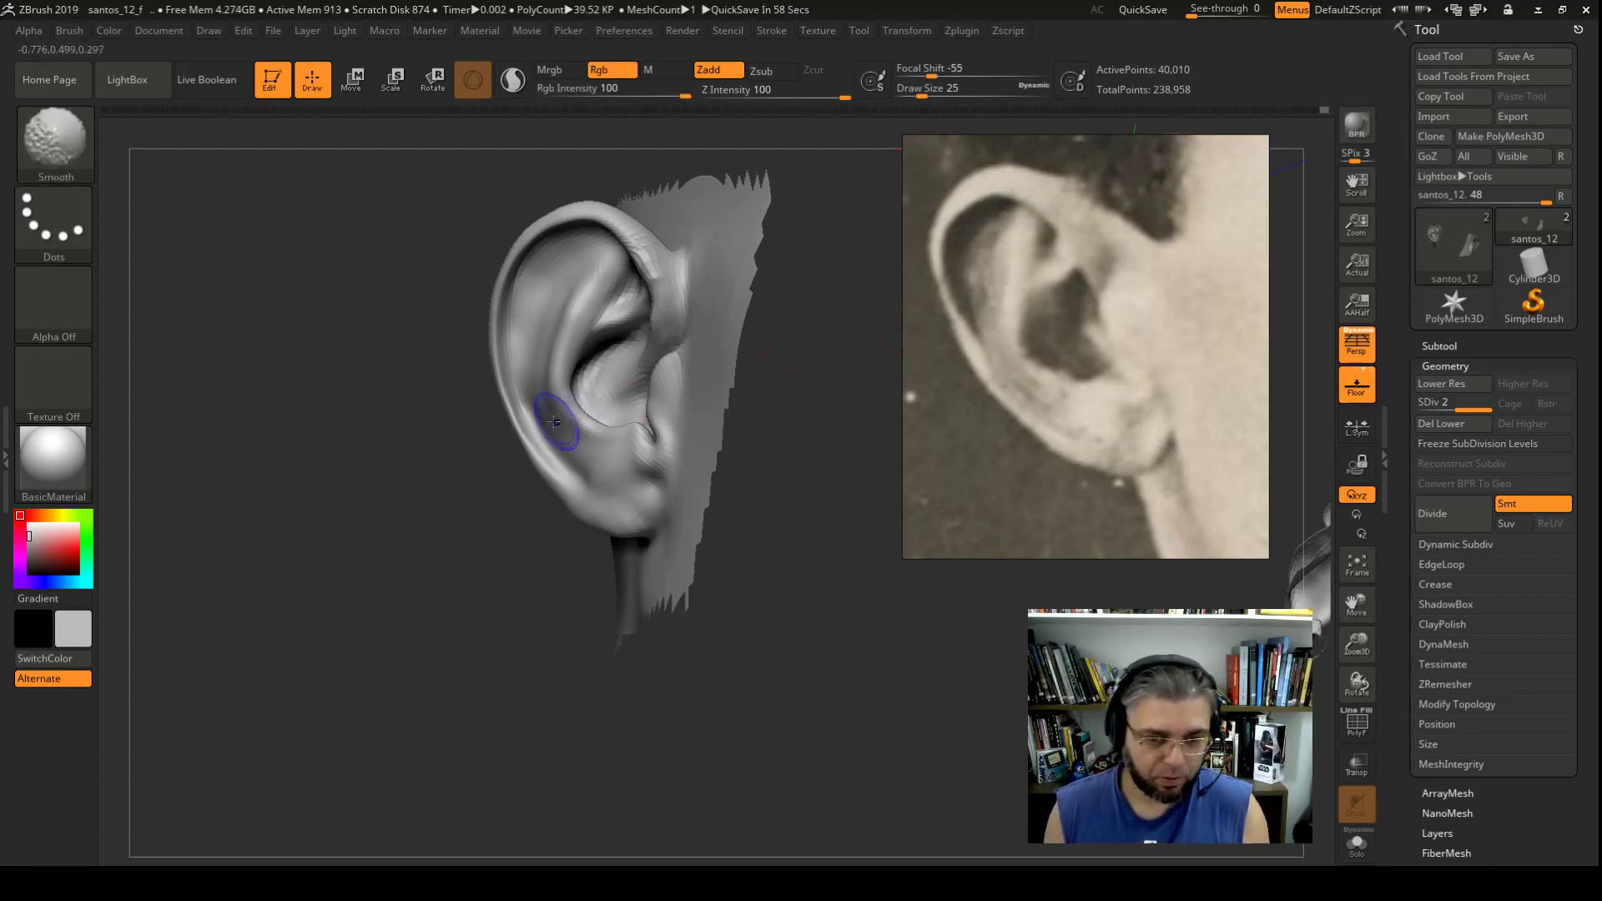
pyautogui.keyDown('shift'); pyautogui.moveTo(554, 411); pyautogui.dragTo(546, 384); pyautogui.keyUp('shift')
pyautogui.keyDown('shift'); pyautogui.moveTo(554, 304); pyautogui.dragTo(578, 436); pyautogui.keyUp('shift')
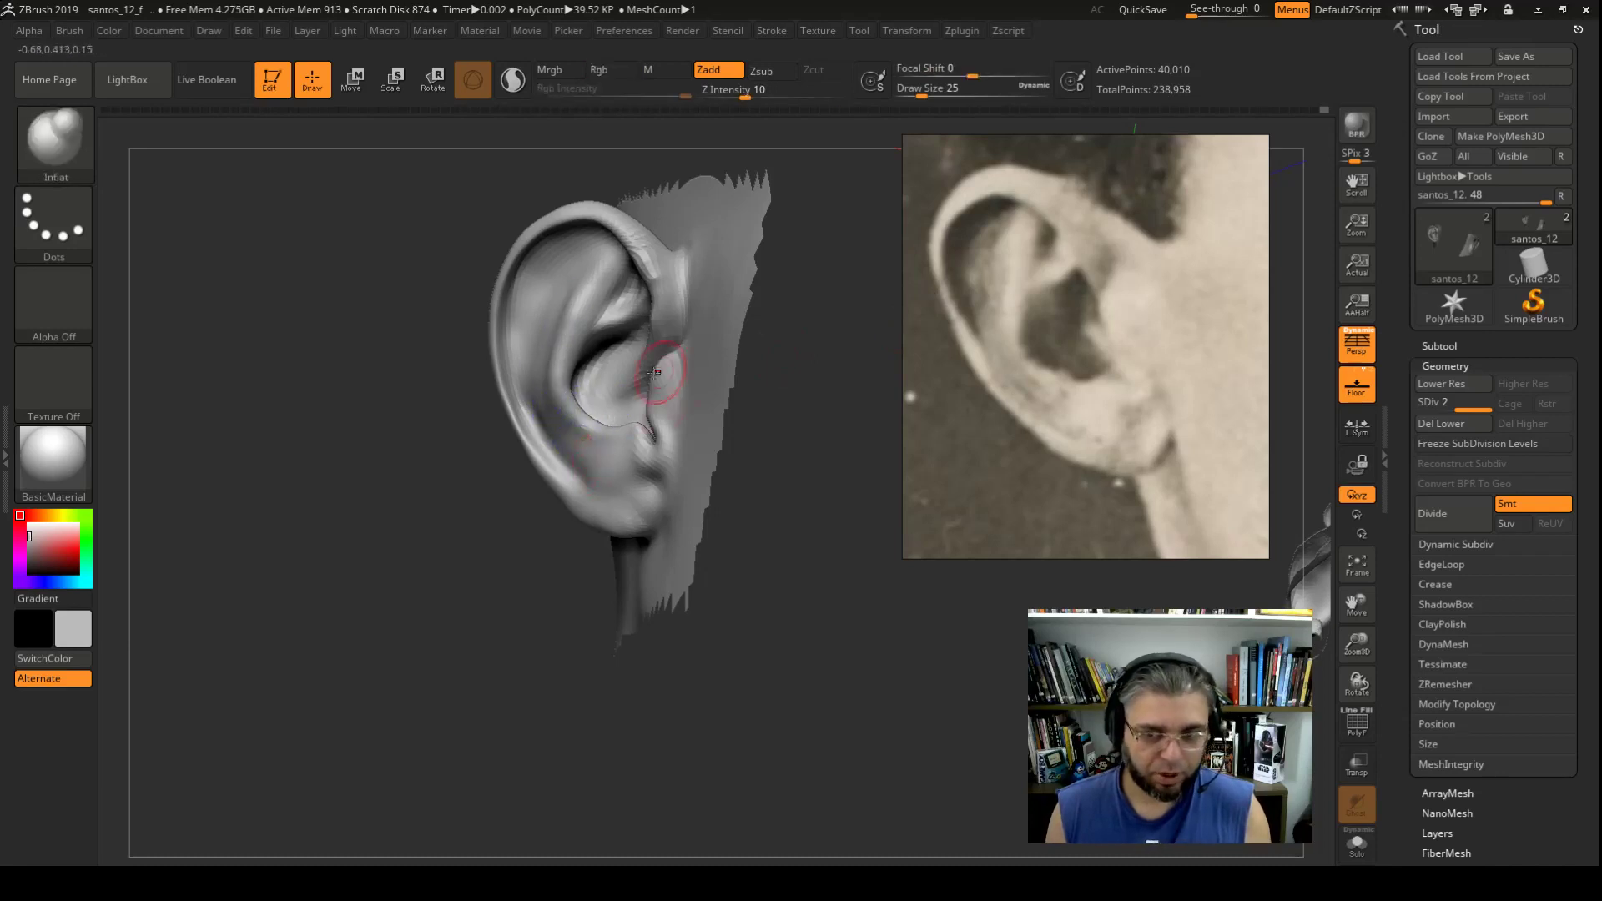
pyautogui.keyDown('shift'); pyautogui.moveTo(536, 372); pyautogui.dragTo(542, 345); pyautogui.keyUp('shift')
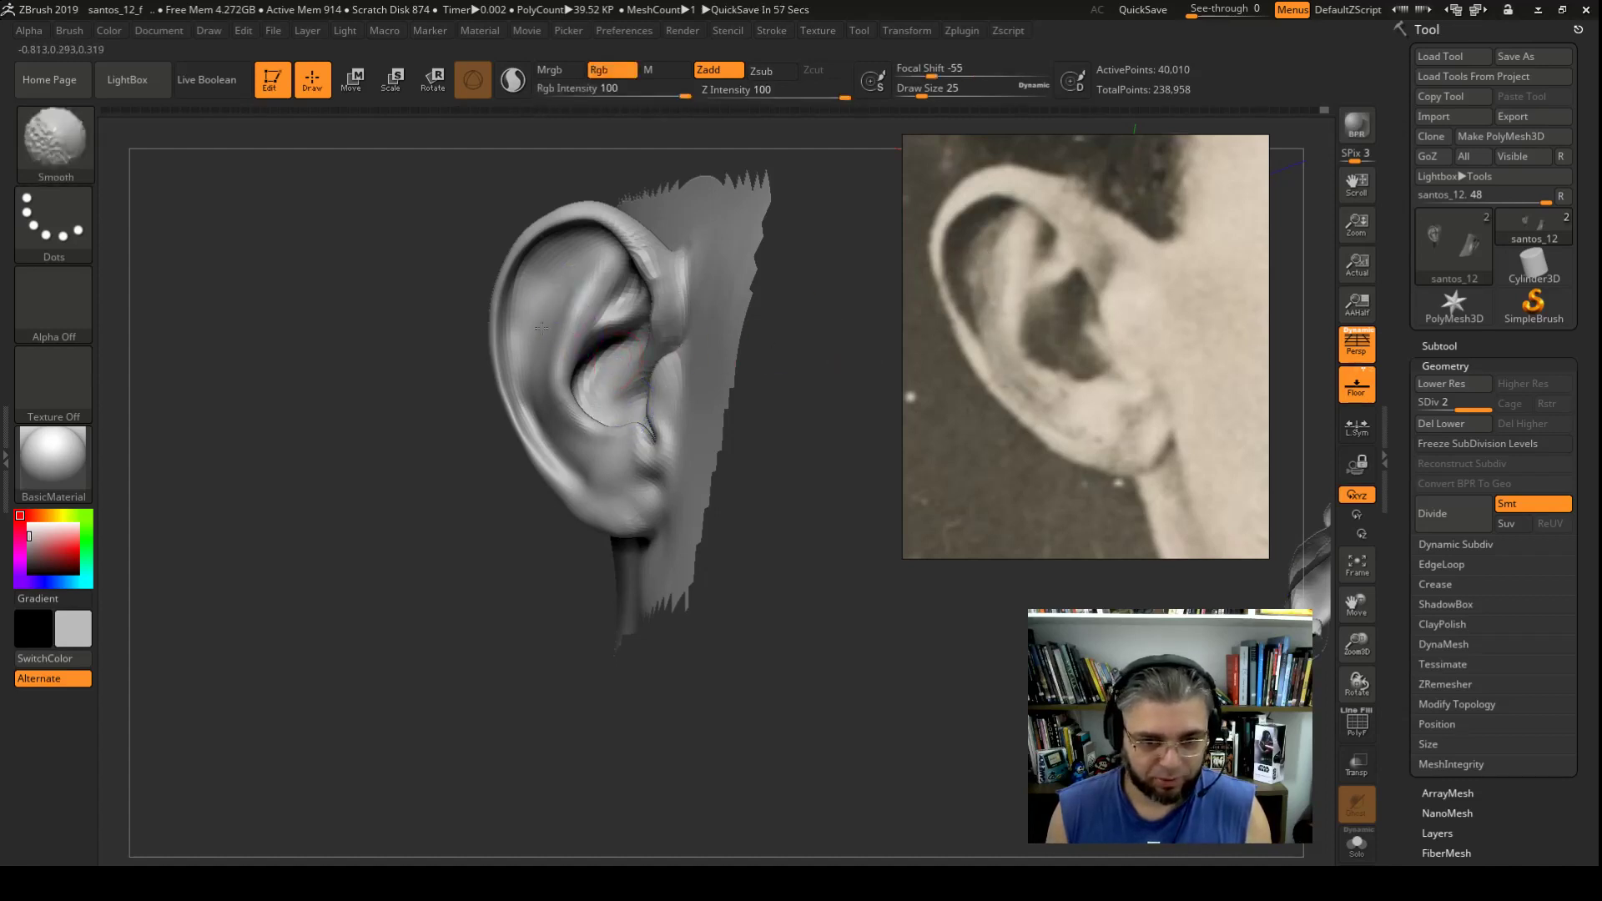
# Step: Subtly smooth the ear surface and the earlobe
pyautogui.moveTo(561, 402)
pyautogui.keyDown('shift'); pyautogui.mouseDown()
pyautogui.moveTo(551, 365)
pyautogui.moveTo(590, 422)
pyautogui.moveTo(690, 382)
pyautogui.mouseUp(); pyautogui.keyUp('shift')
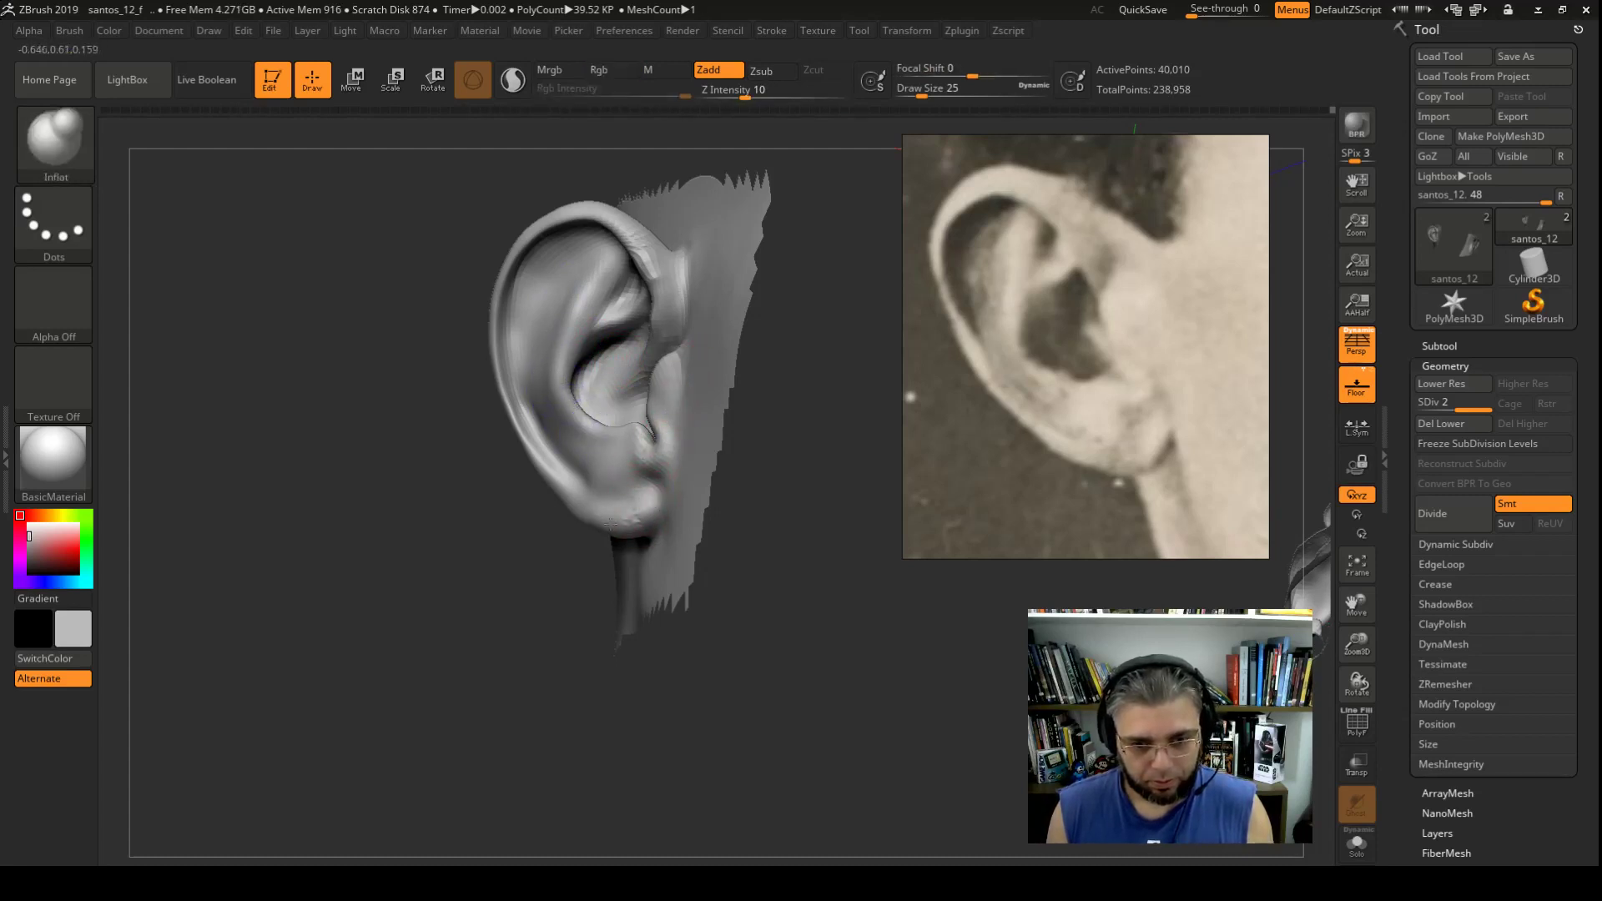
pyautogui.keyDown('shift'); pyautogui.moveTo(639, 510); pyautogui.dragTo(634, 515); pyautogui.keyUp('shift')
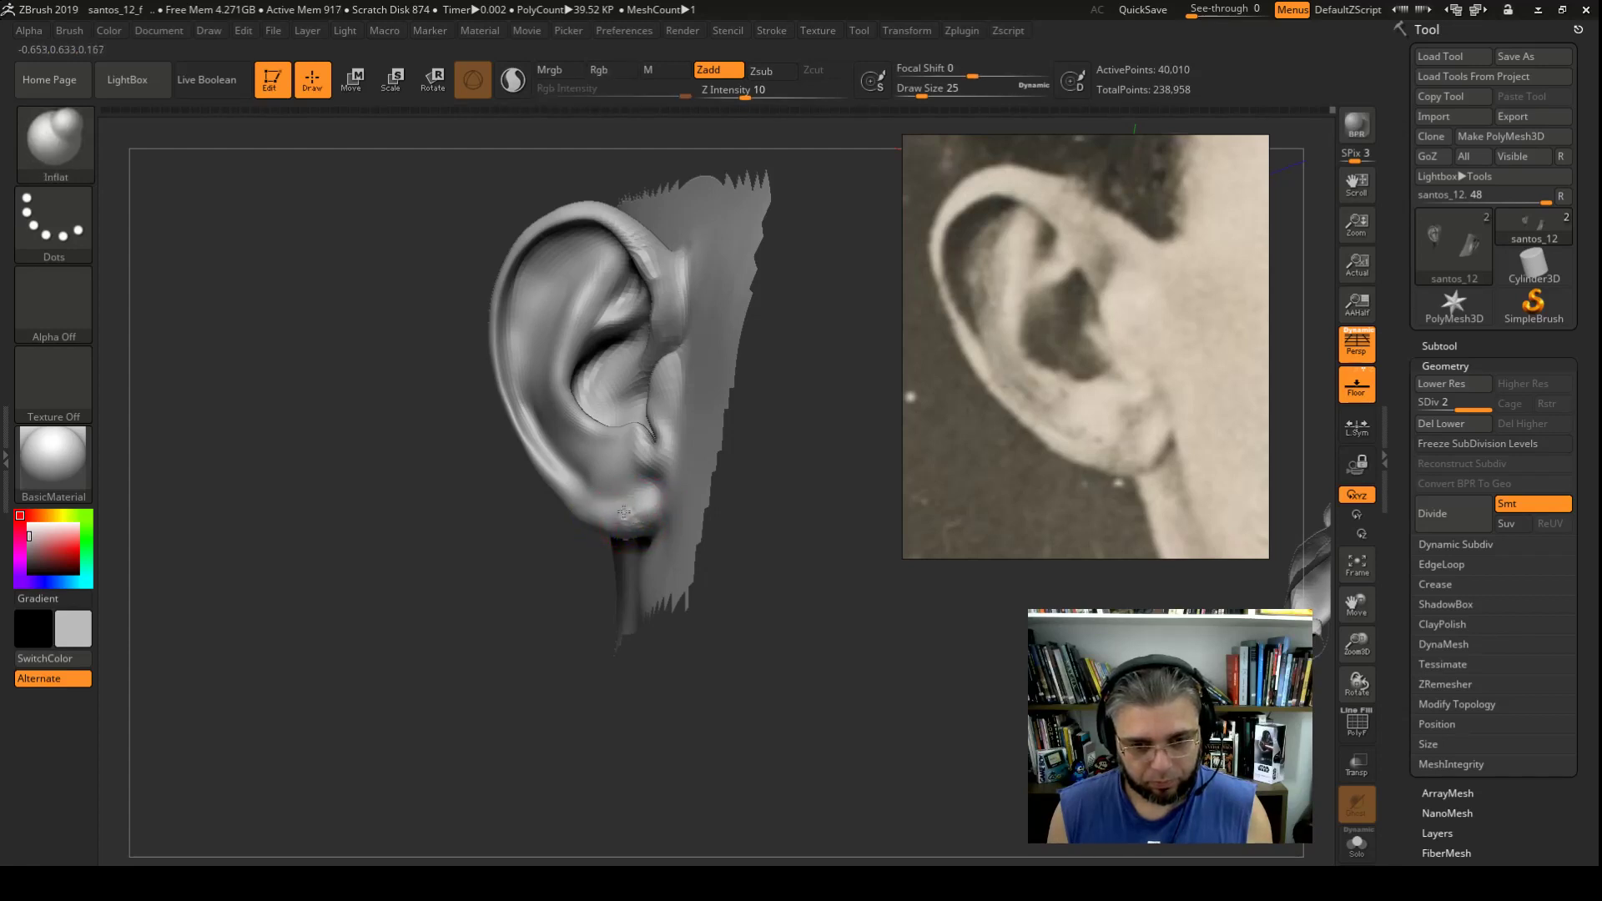
pyautogui.keyDown('shift'); pyautogui.moveTo(459, 591); pyautogui.dragTo(644, 514); pyautogui.keyUp('shift')
pyautogui.moveTo(644, 514)
pyautogui.mouseDown(button='right')
pyautogui.moveTo(618, 518)
pyautogui.moveTo(630, 516)
pyautogui.mouseUp(button='right')
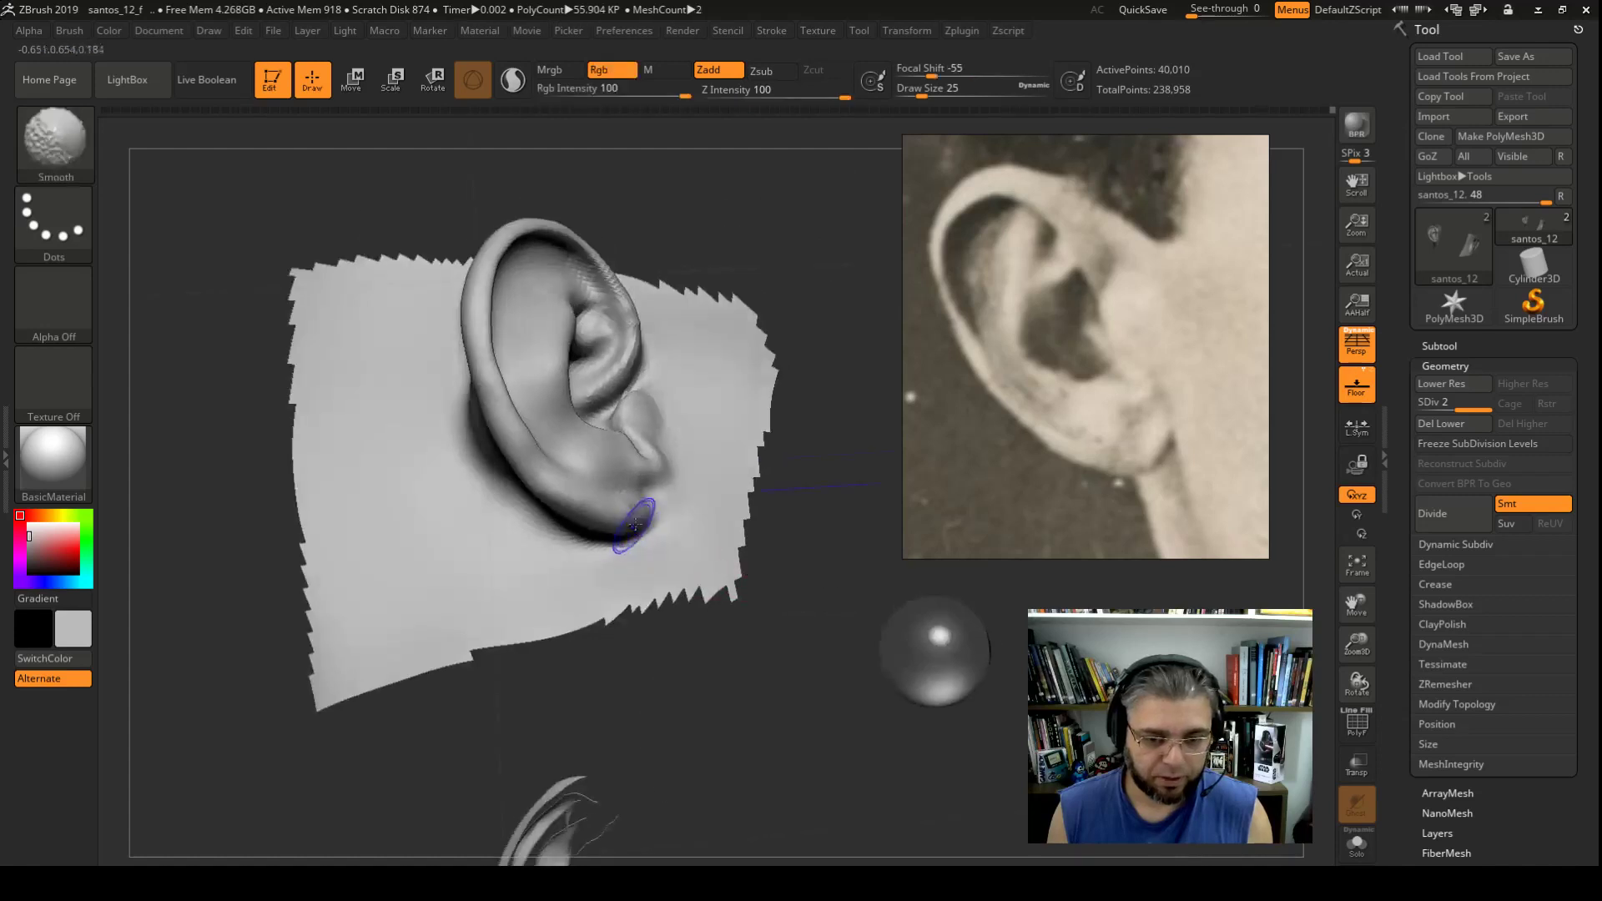
# Step: Switch to the Move brush at size 35 with the ear and sphere in view
pyautogui.moveTo(776, 276); pyautogui.dragTo(780, 607)
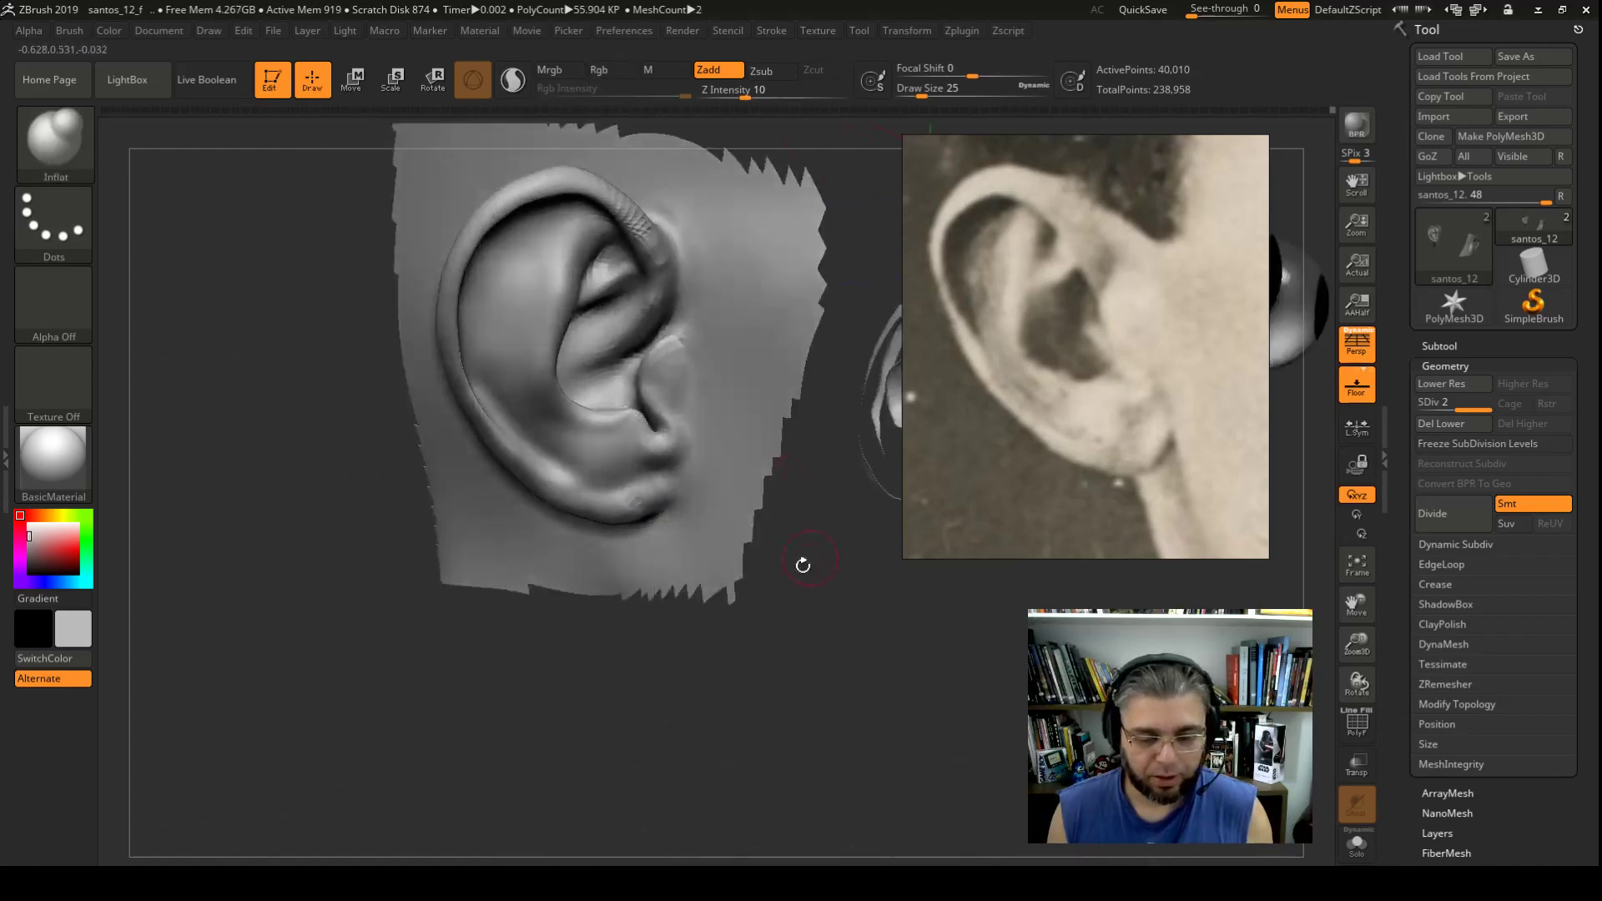
pyautogui.keyDown('ctrl'); pyautogui.moveTo(780, 606); pyautogui.dragTo(752, 541, button='right'); pyautogui.keyUp('ctrl')
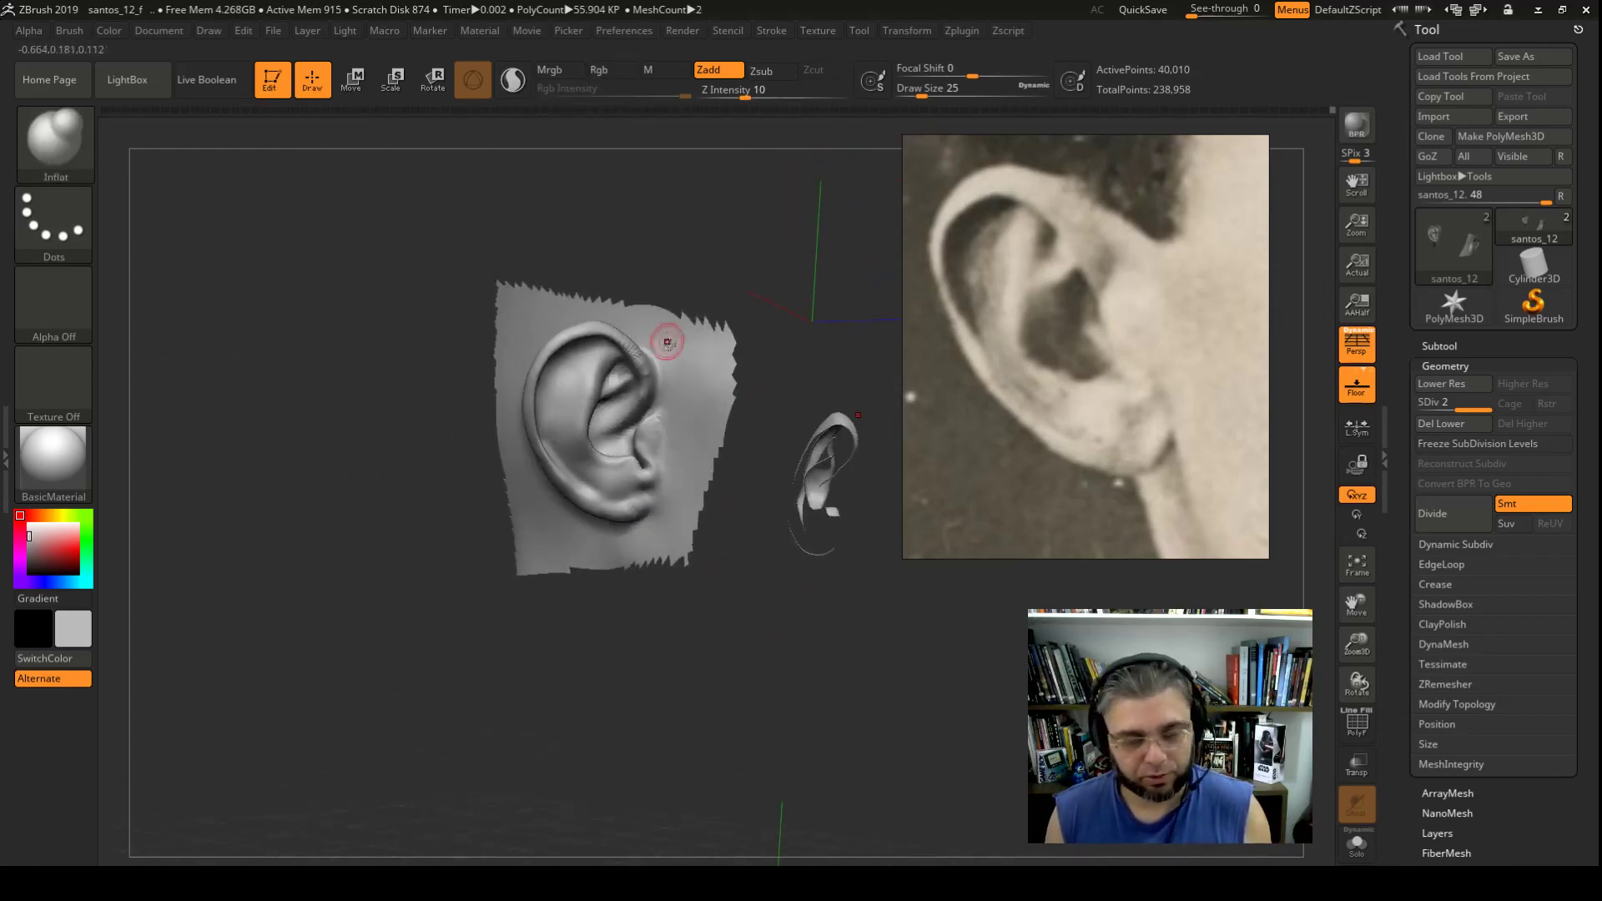
pyautogui.press('b')
pyautogui.press('m')
pyautogui.press('v')
pyautogui.rightClick(684, 360)
pyautogui.moveTo(685, 360); pyautogui.dragTo(709, 360)
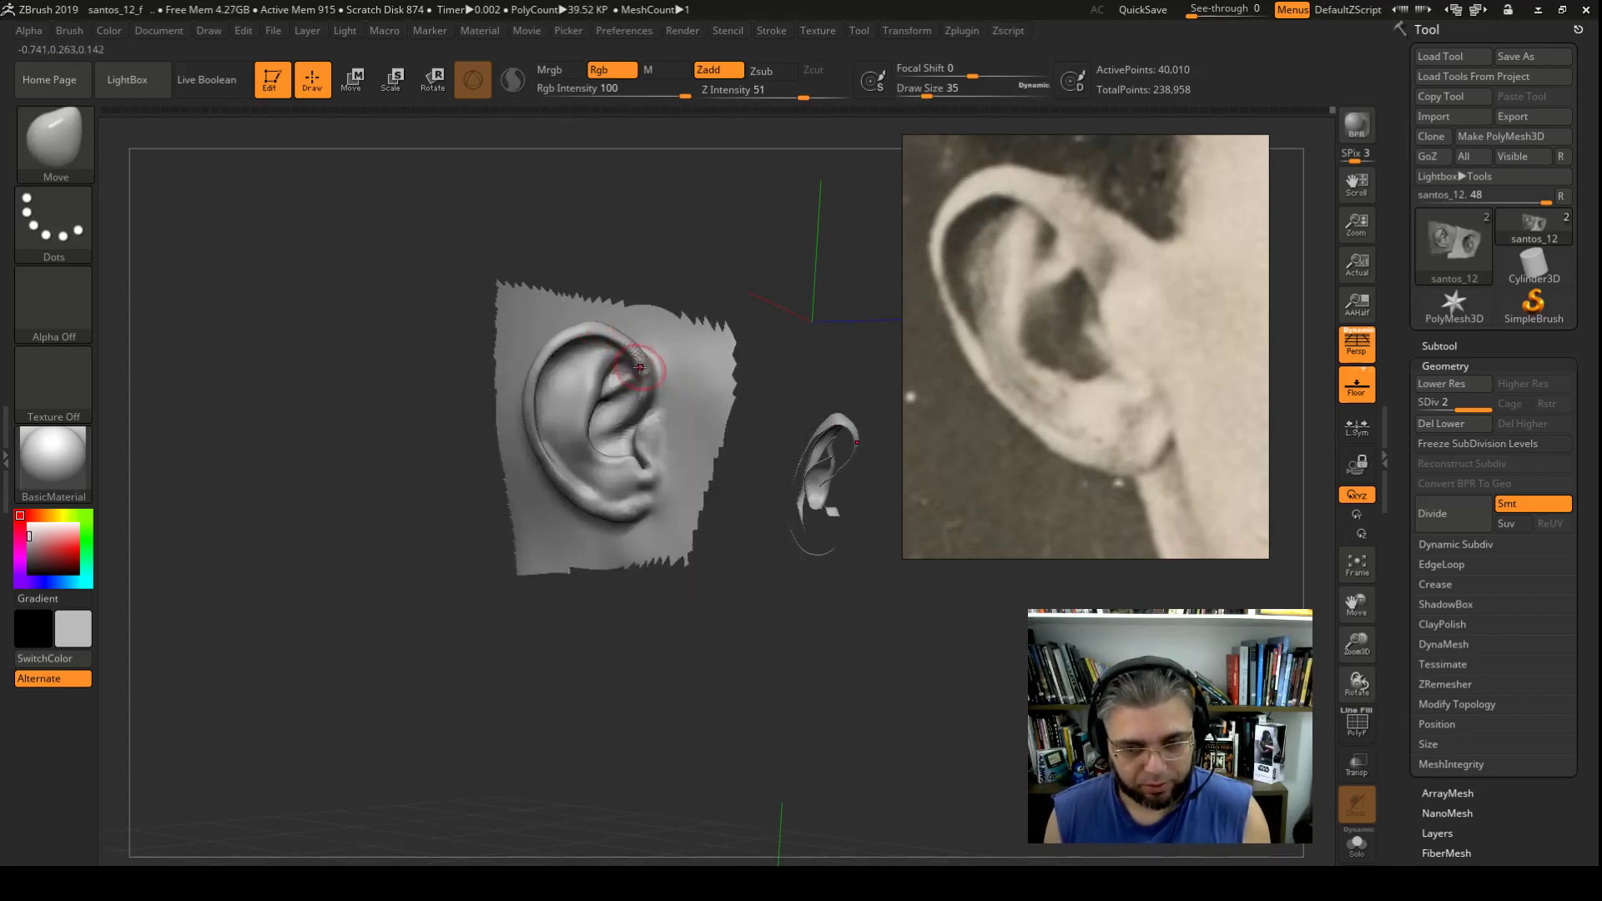
pyautogui.moveTo(776, 529)
pyautogui.mouseDown()
pyautogui.moveTo(752, 589)
pyautogui.moveTo(733, 572)
pyautogui.mouseUp()
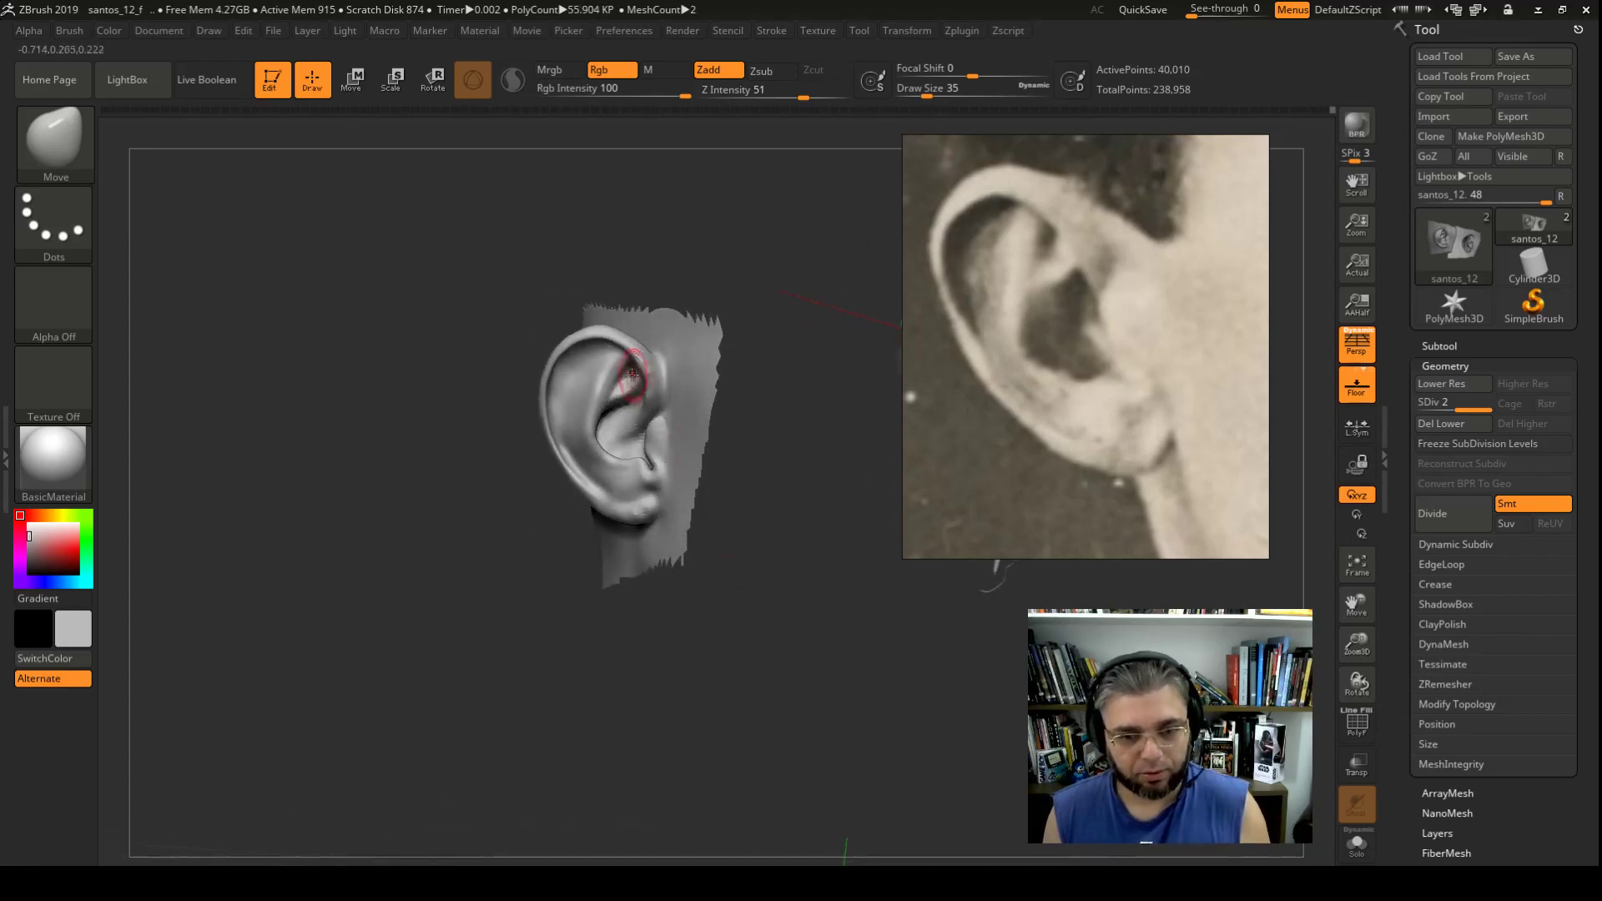
# Step: Gently inflate part of the upper concha with Inflat, then rotate the head
pyautogui.press('b')
pyautogui.press('i')
pyautogui.press('n')
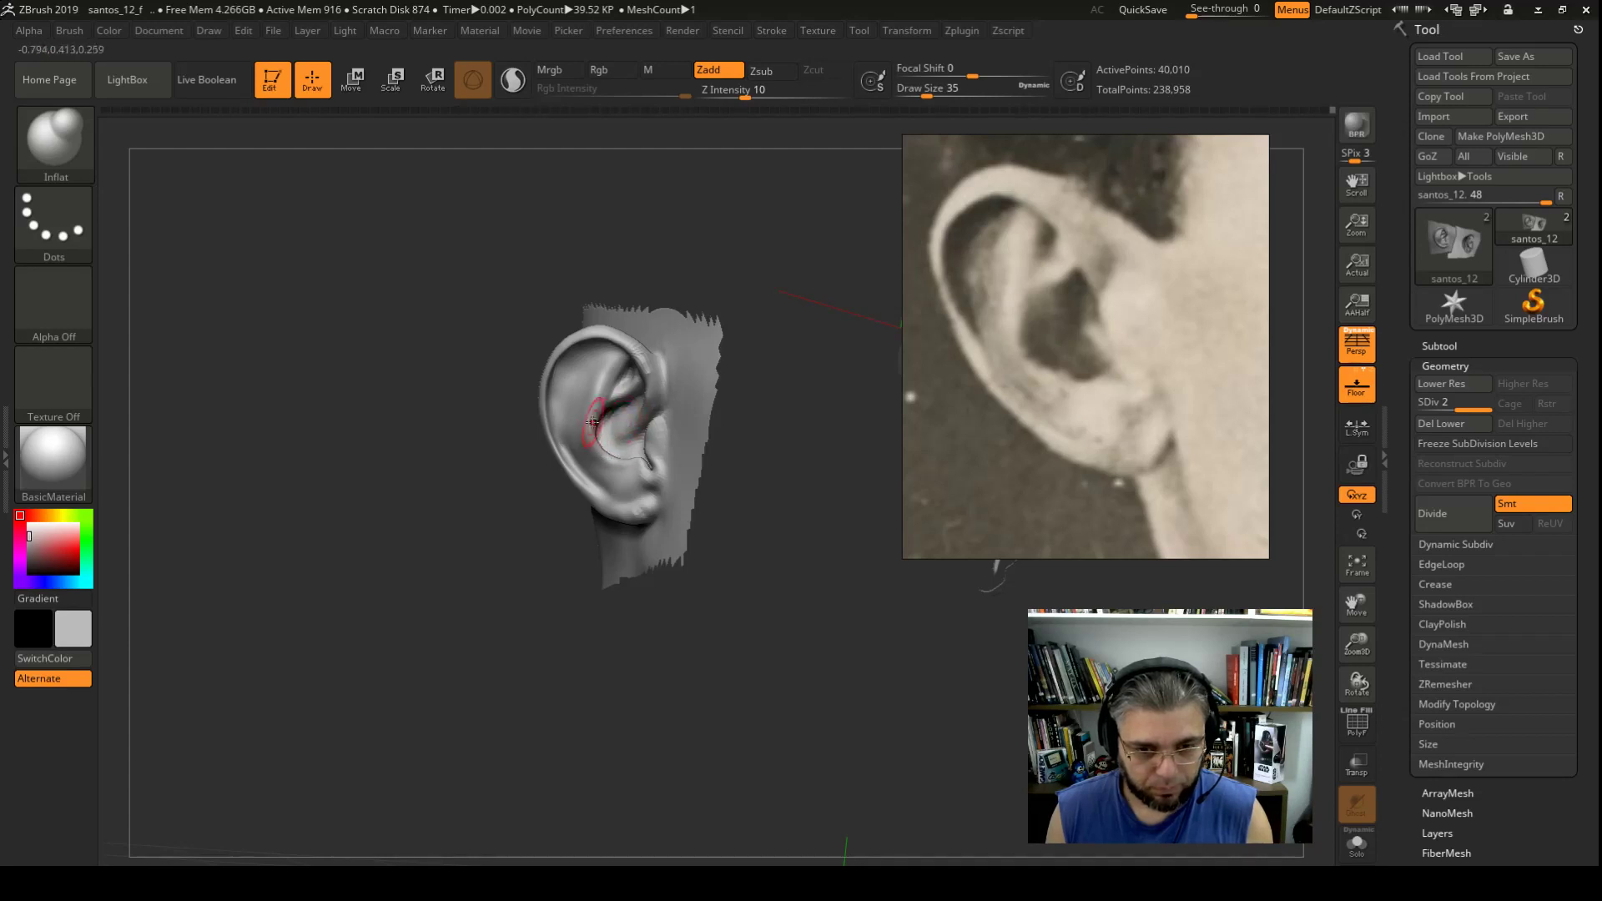
pyautogui.moveTo(592, 421); pyautogui.dragTo(592, 469)
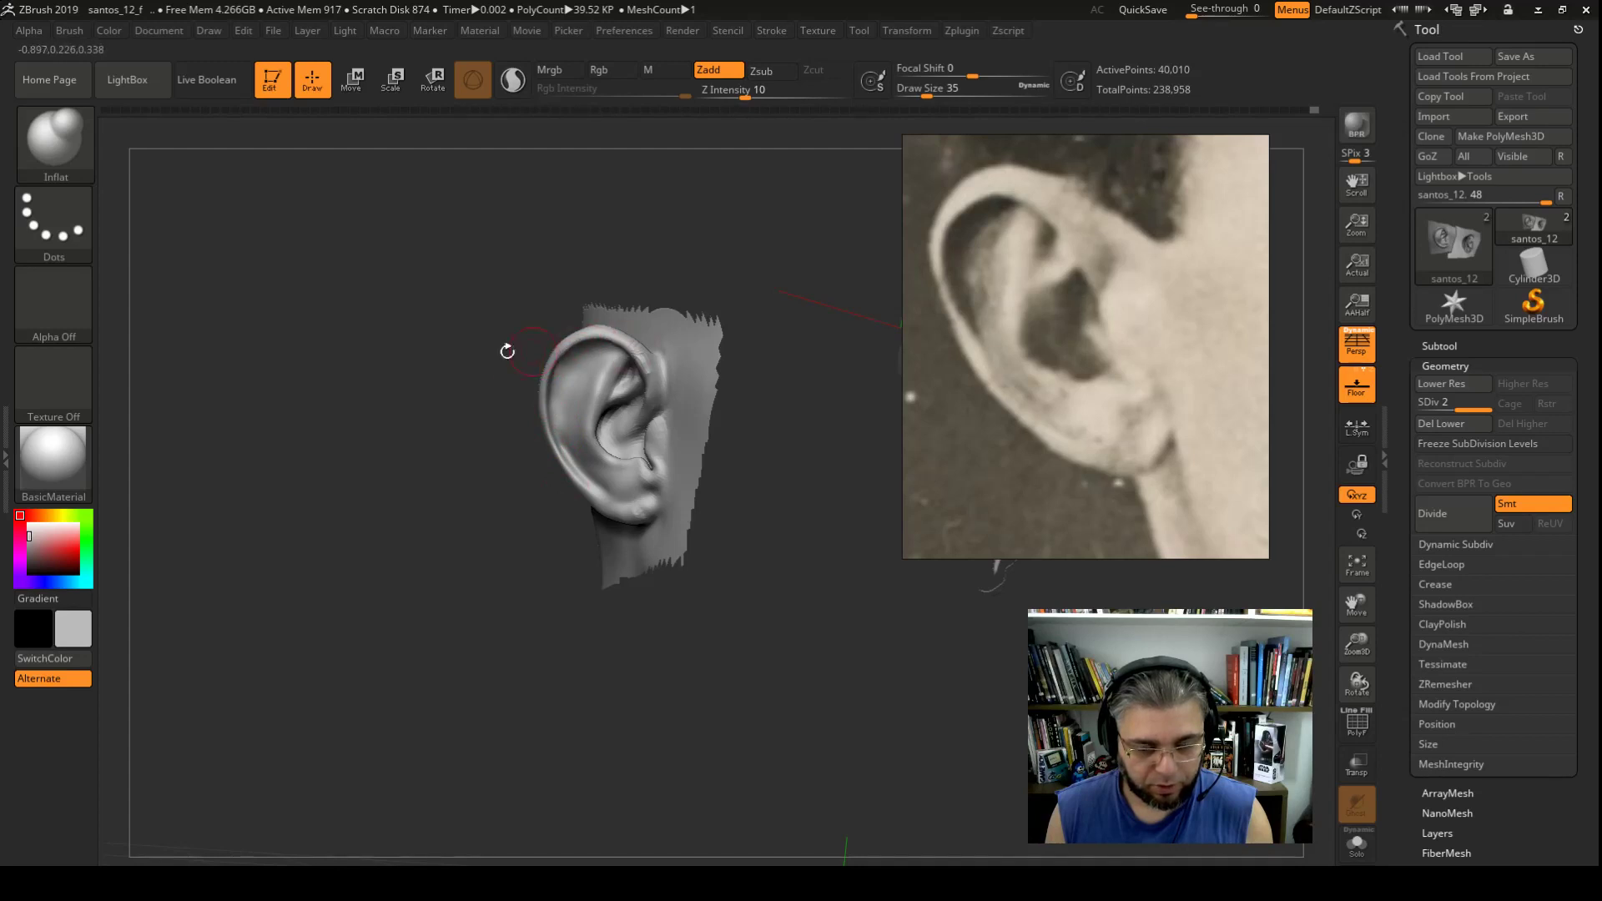
pyautogui.moveTo(506, 351); pyautogui.dragTo(605, 333)
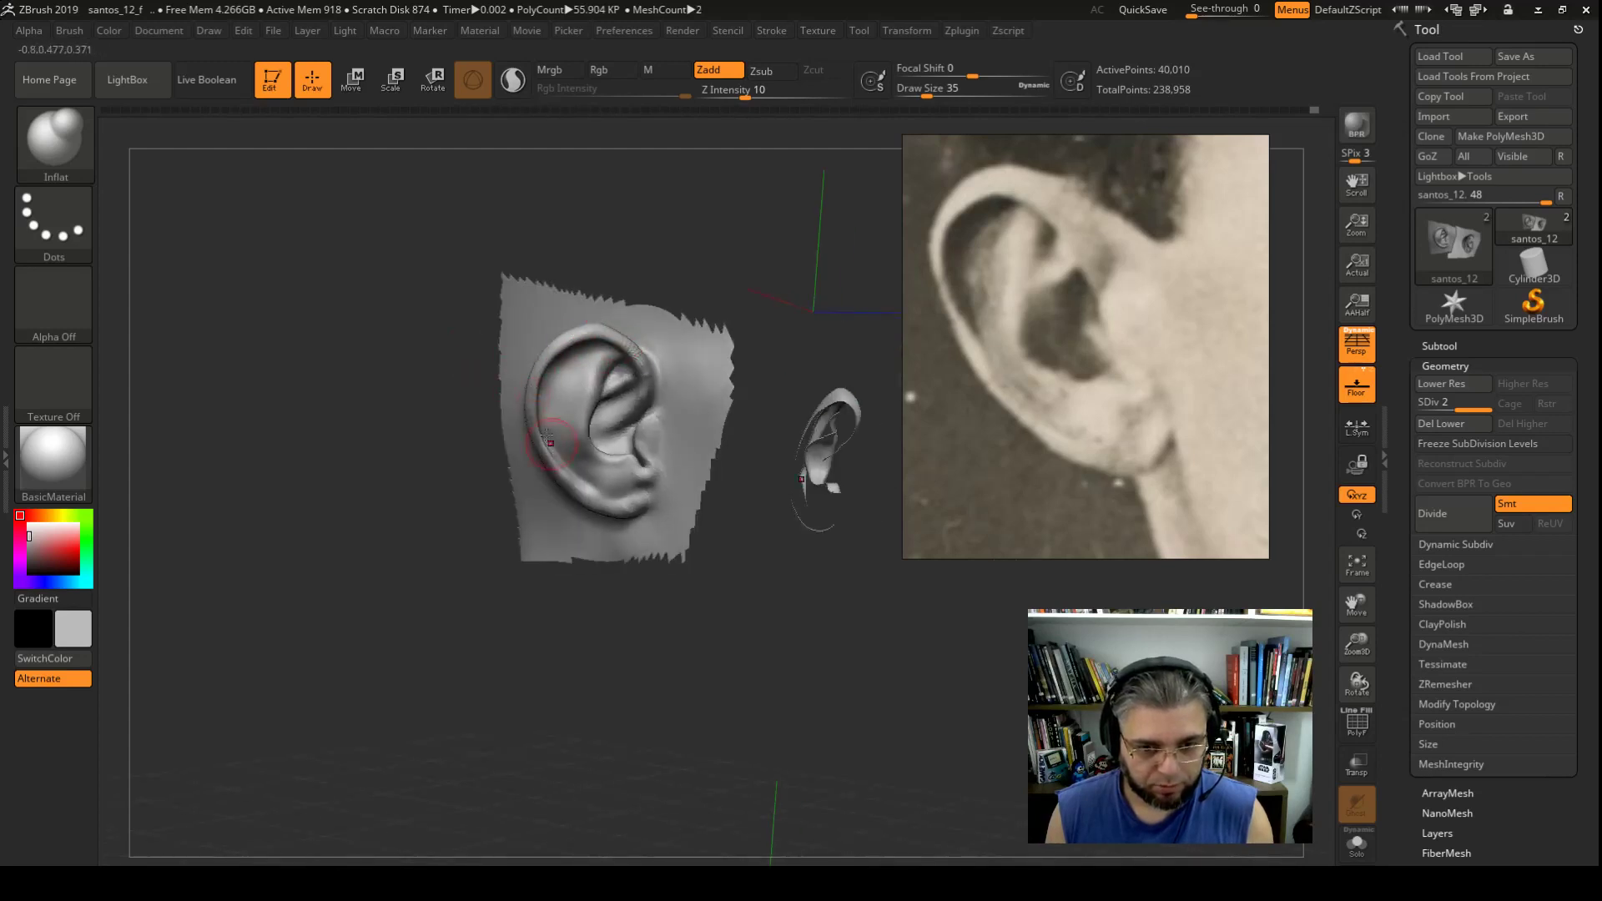
pyautogui.moveTo(747, 583); pyautogui.dragTo(761, 612)
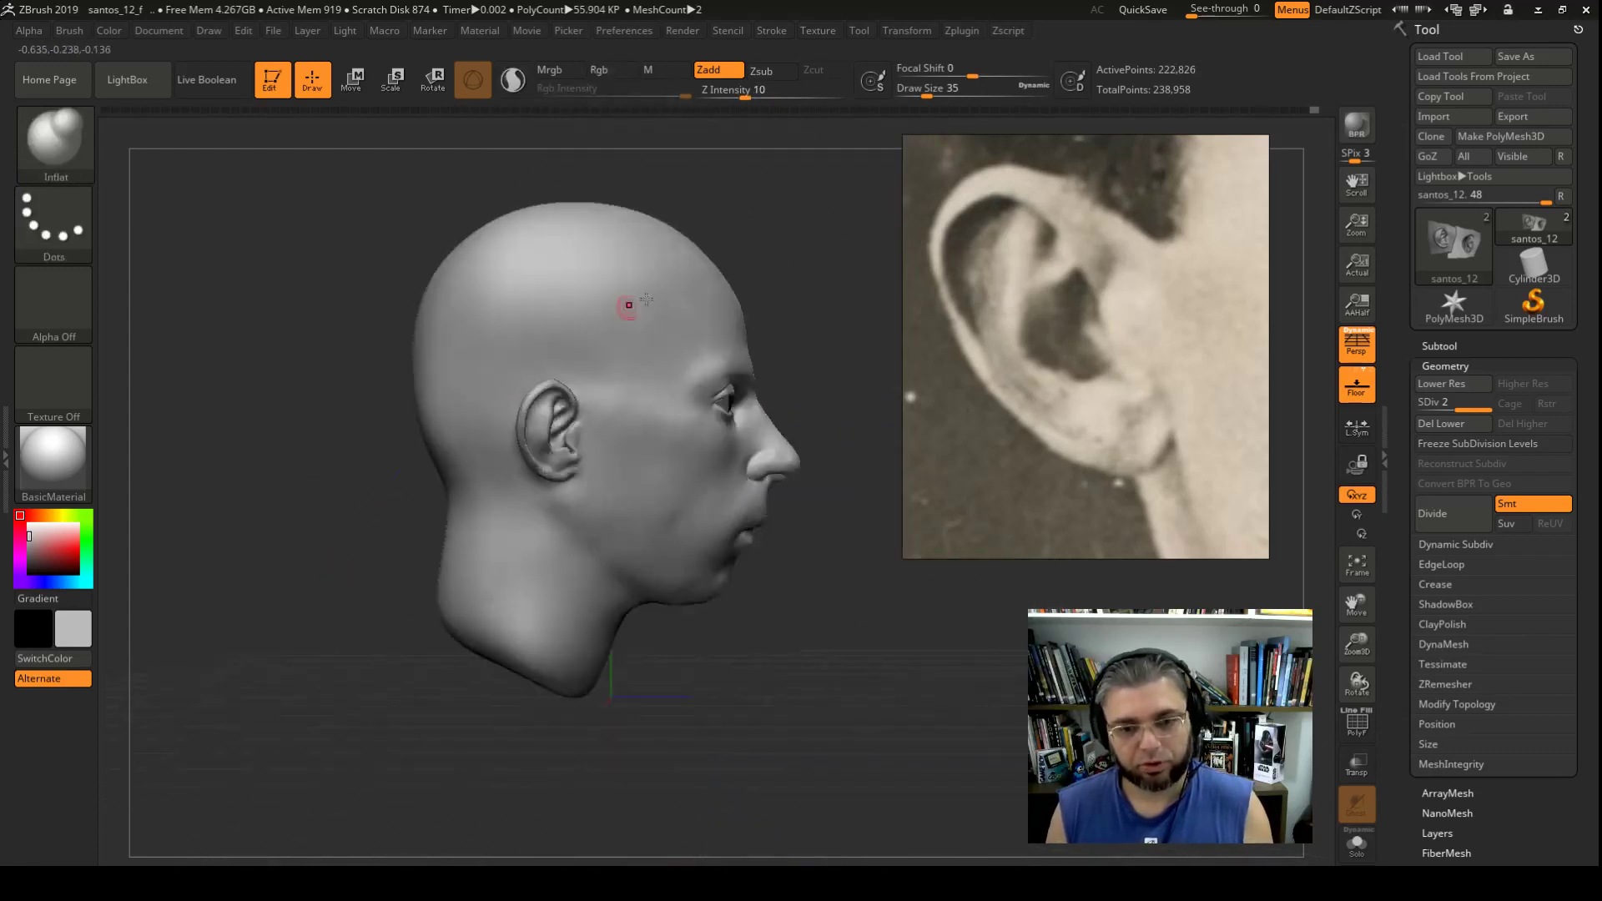
# Step: Set the Move brush to size 90 and zoom in on the ear and jaw
pyautogui.keyDown('alt'); pyautogui.moveTo(803, 349); pyautogui.dragTo(705, 476); pyautogui.keyUp('alt')
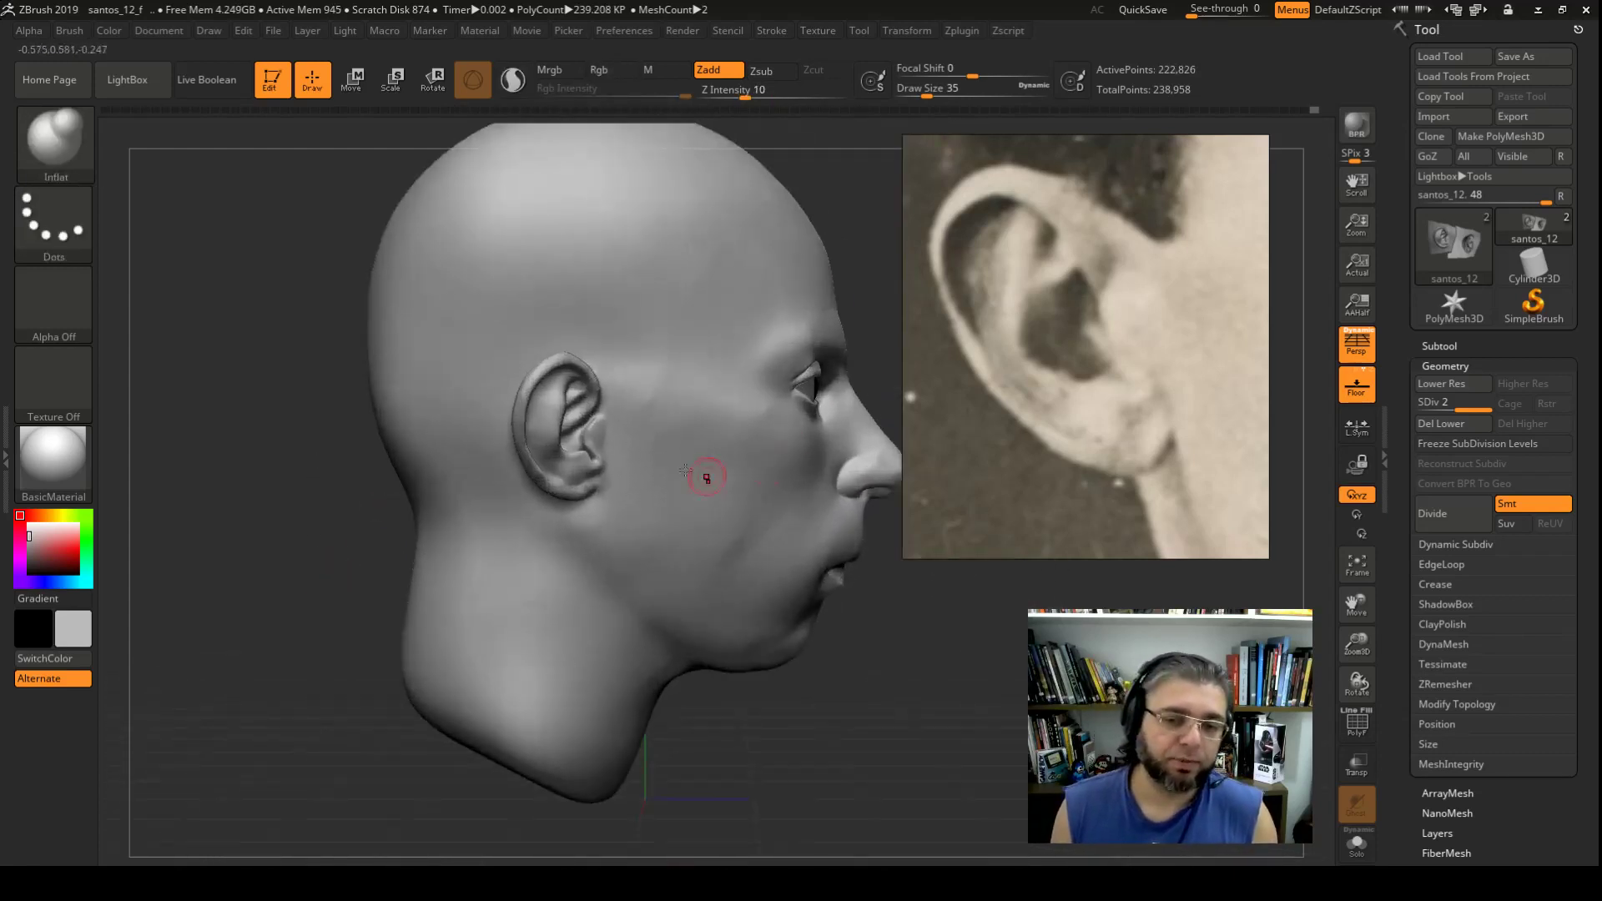
pyautogui.press('b')
pyautogui.press('m')
pyautogui.press('v')
pyautogui.press('space')
pyautogui.moveTo(616, 421); pyautogui.dragTo(659, 421)
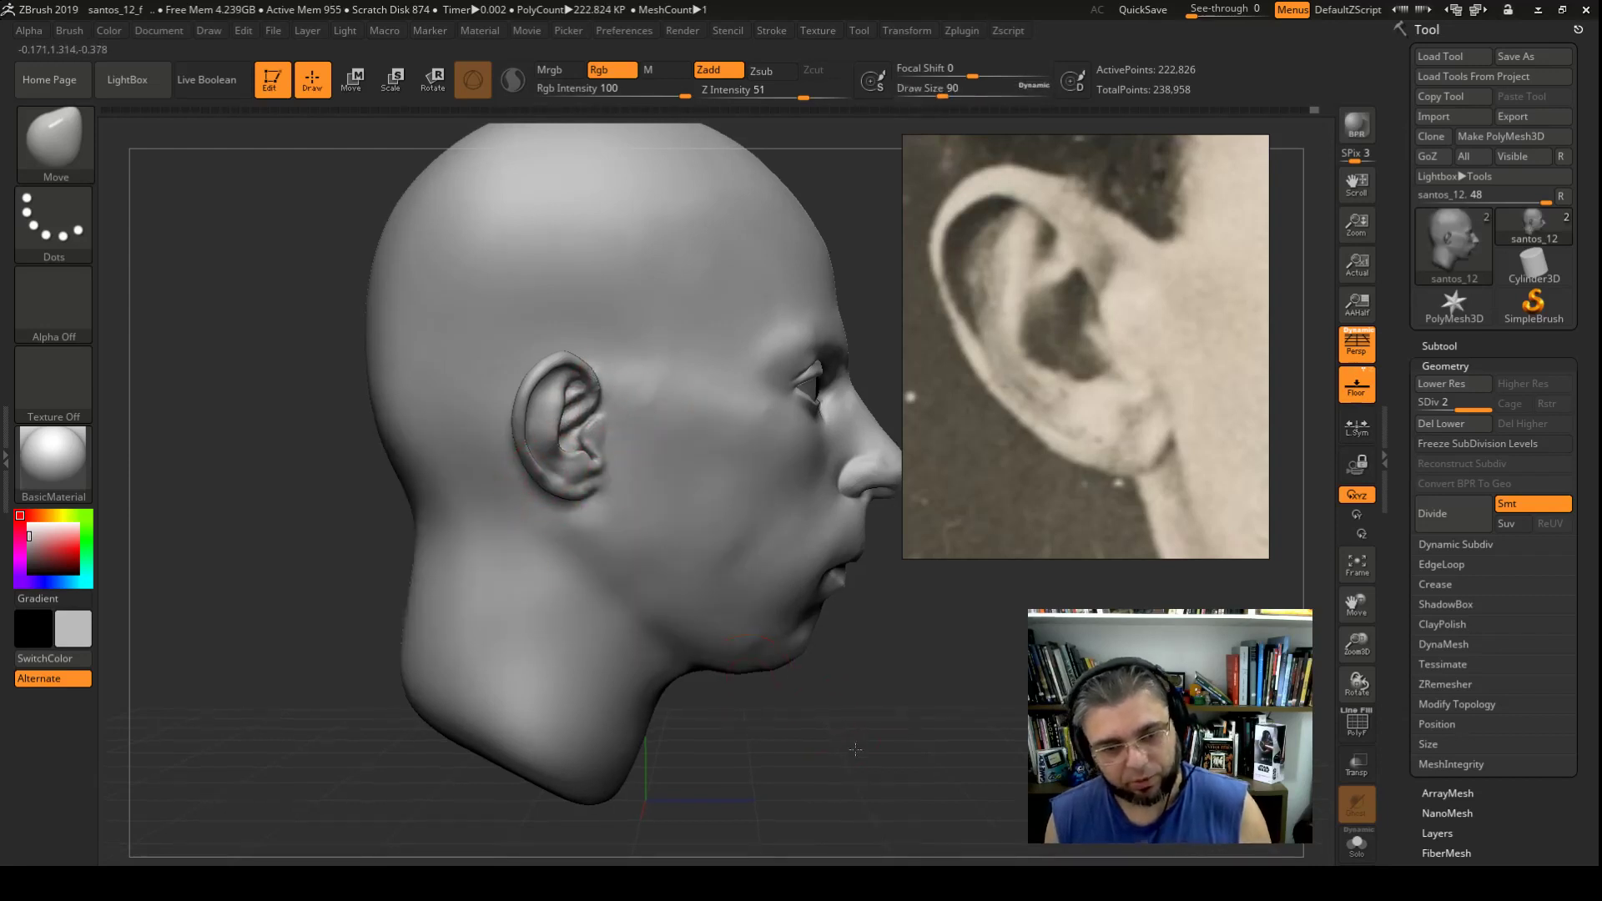
pyautogui.keyDown('alt'); pyautogui.moveTo(772, 692); pyautogui.dragTo(657, 542); pyautogui.keyUp('alt')
pyautogui.moveTo(344, 525); pyautogui.dragTo(430, 447)
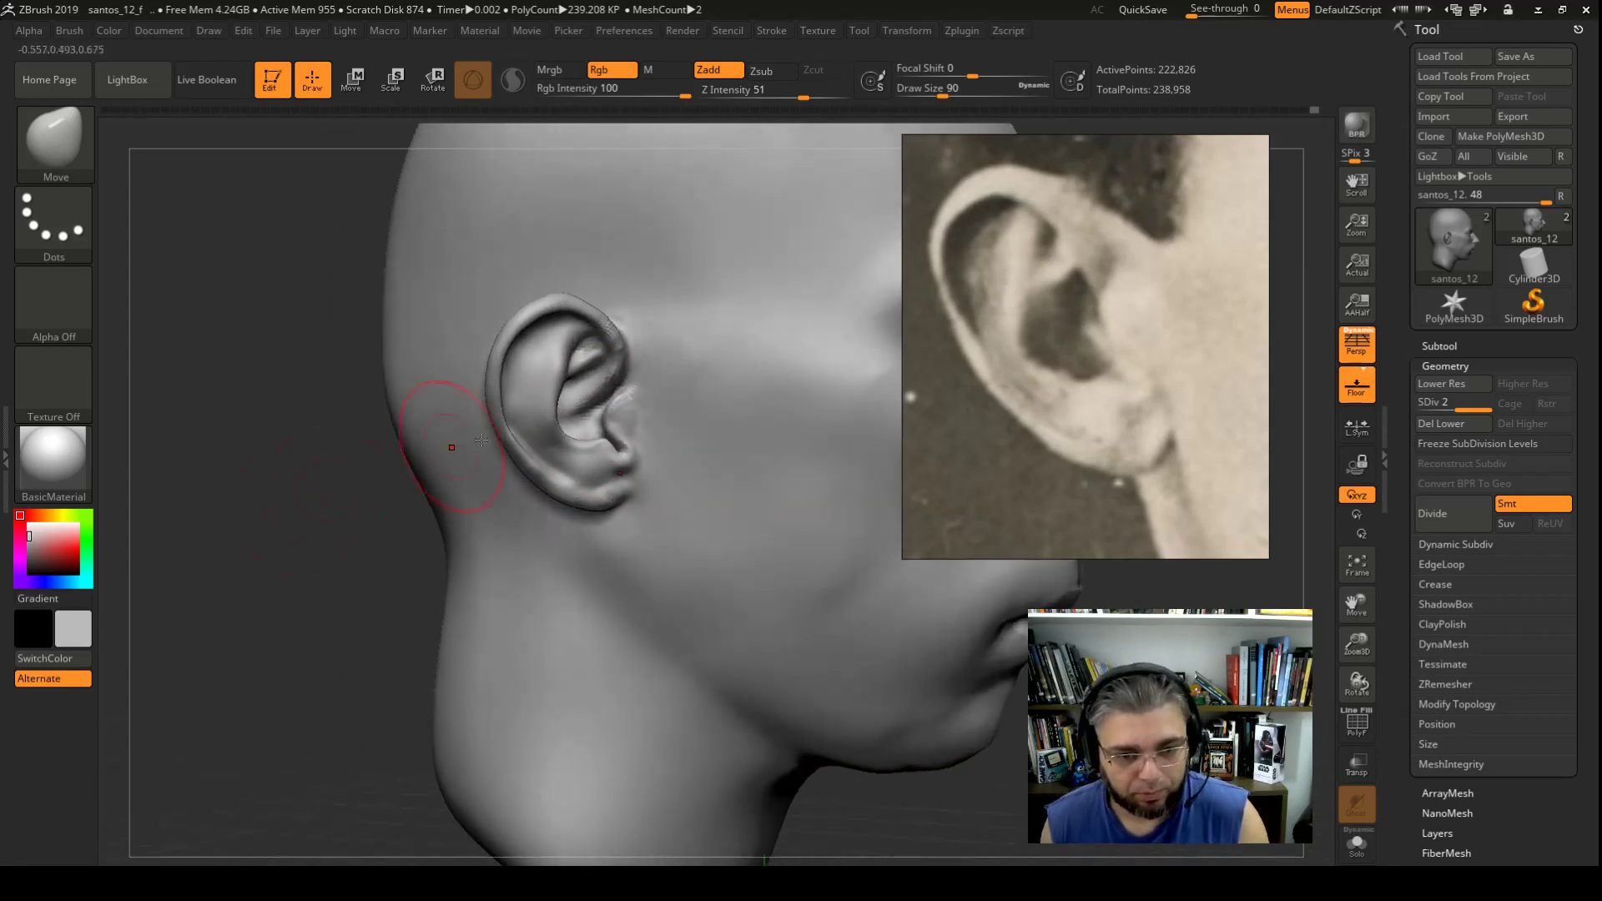
# Step: Reduce the brush to size 44 and turn the head toward the front
pyautogui.press('space')
pyautogui.moveTo(522, 429); pyautogui.dragTo(509, 429)
pyautogui.moveTo(332, 553); pyautogui.dragTo(280, 549)
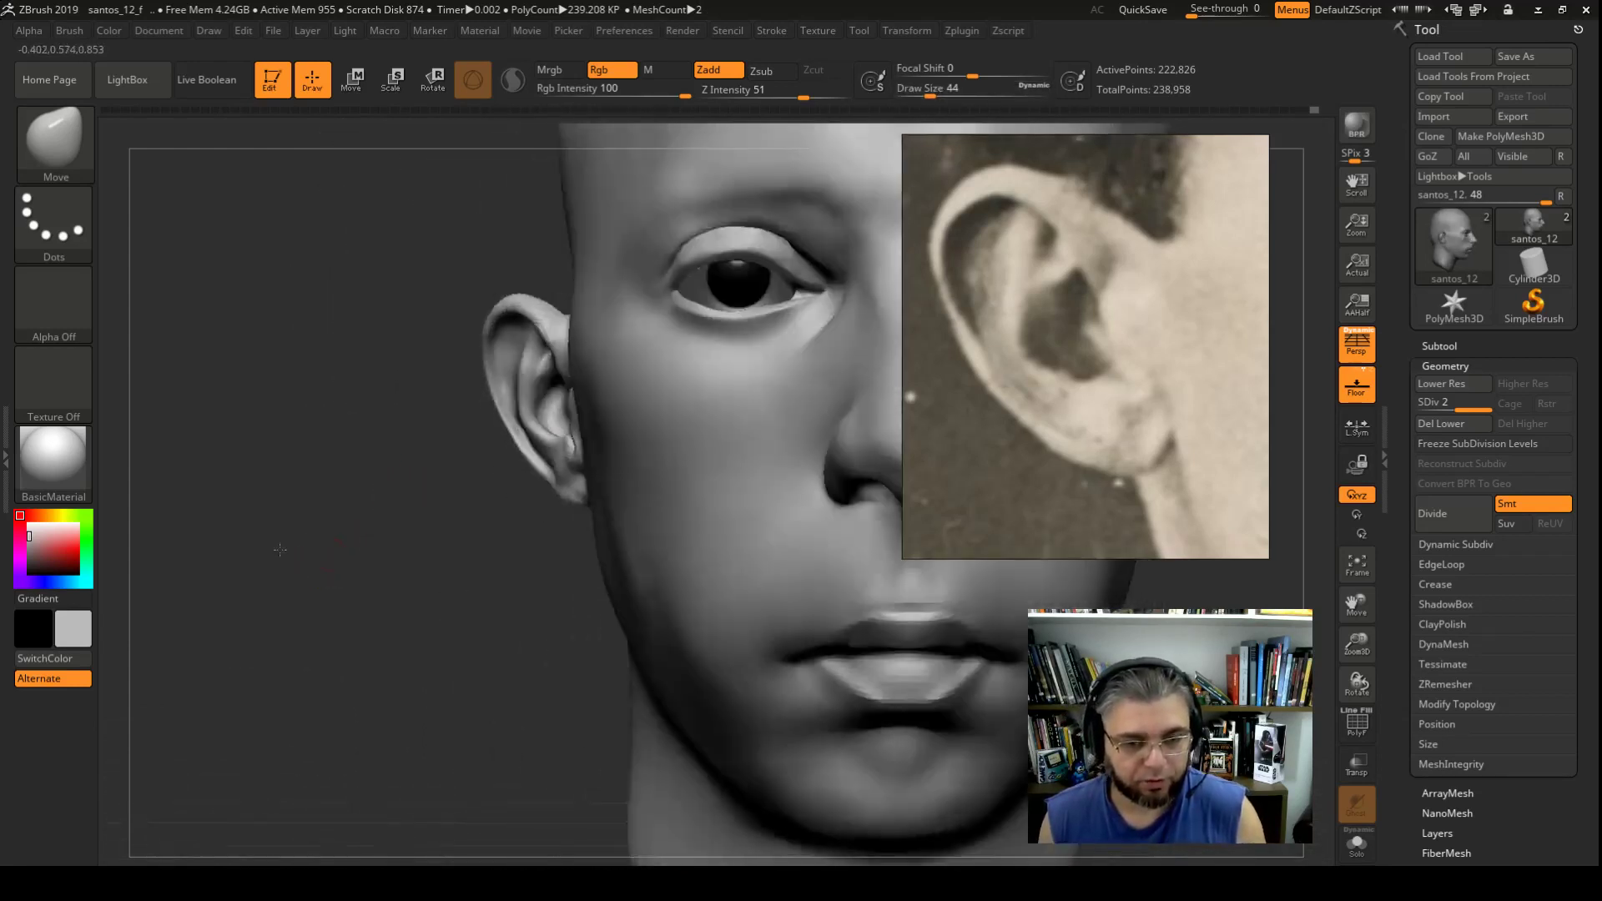
pyautogui.moveTo(460, 503); pyautogui.dragTo(501, 439)
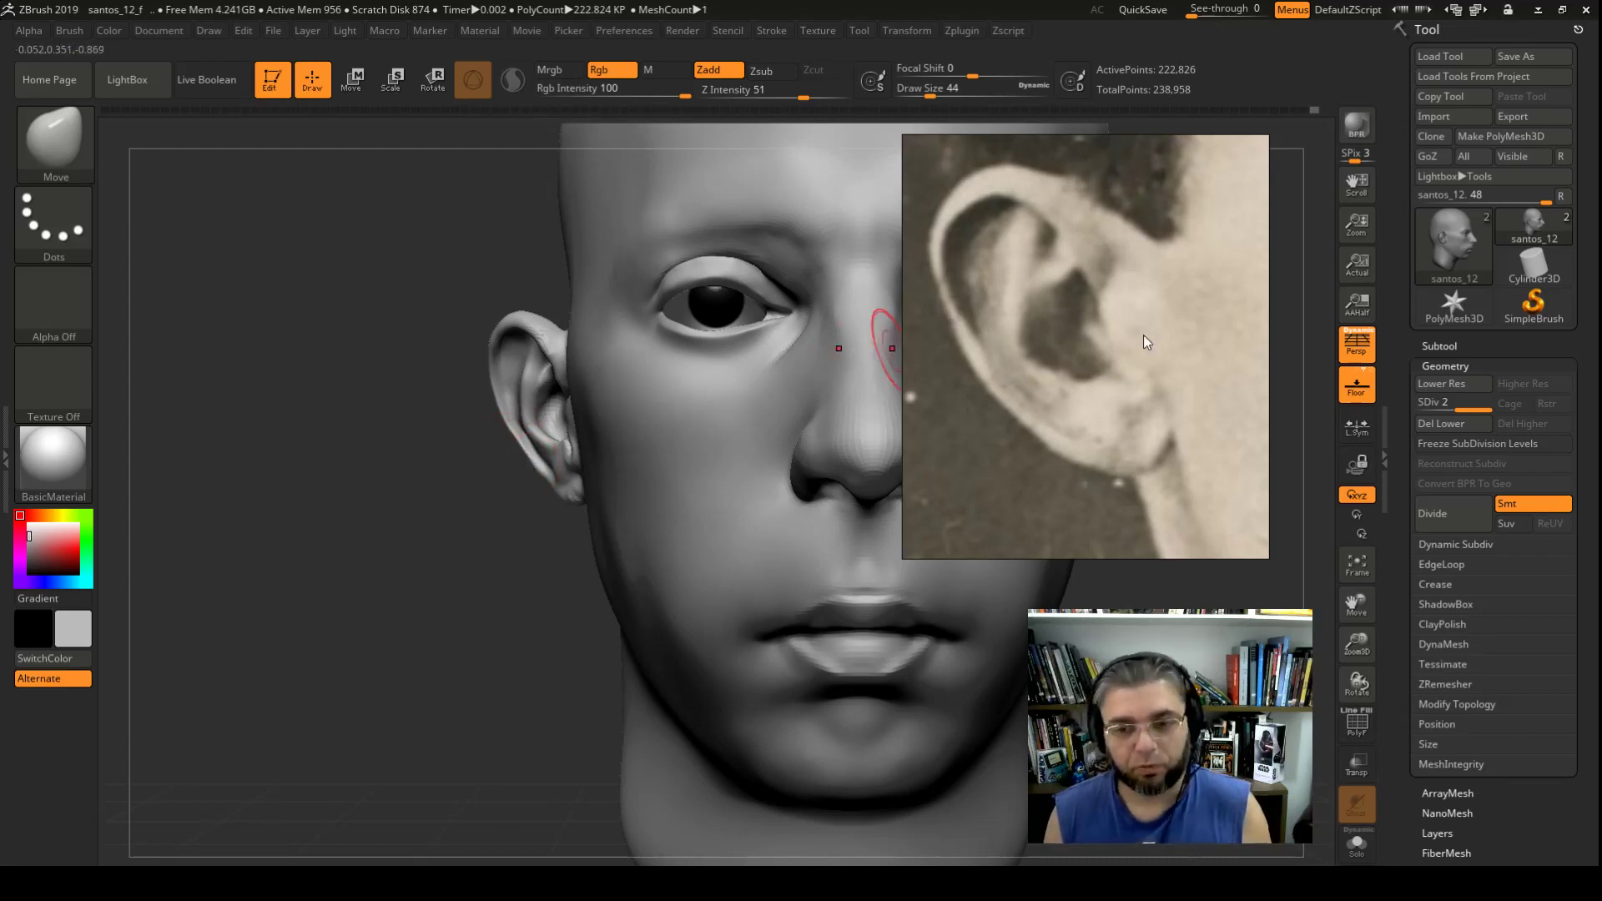
# Step: Zoom the reference viewer to the frontal hat portrait and check the head from the side
pyautogui.scroll(-3, 1143, 334)
pyautogui.scroll(-4, 1121, 341)
pyautogui.scroll(-3, 999, 477)
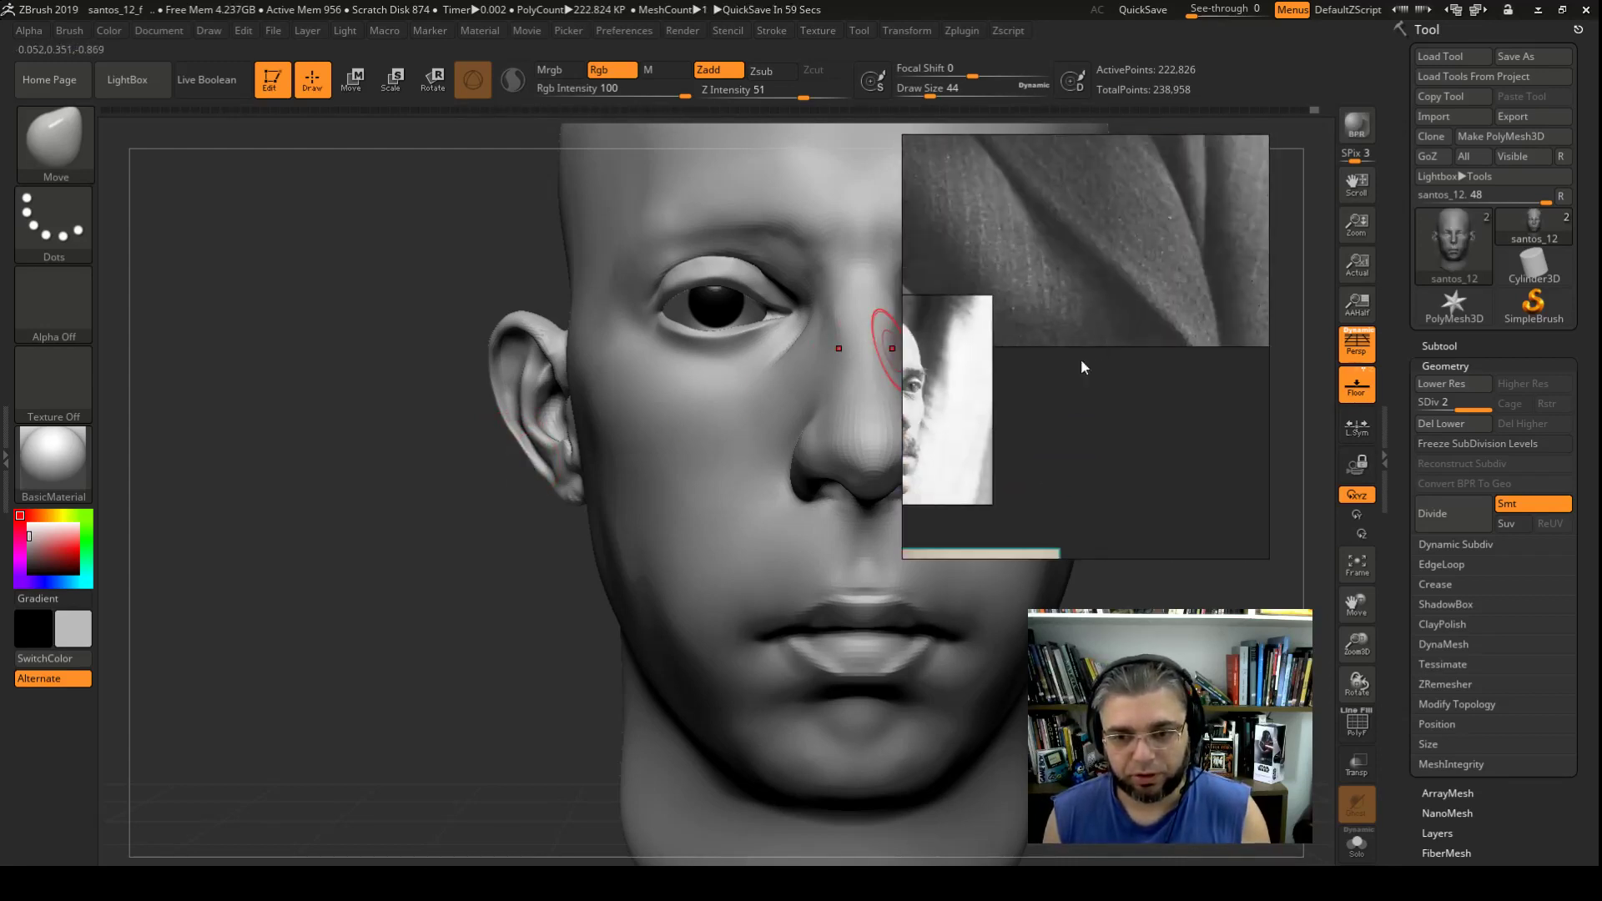
pyautogui.scroll(-3, 1038, 347)
pyautogui.scroll(4, 1059, 367)
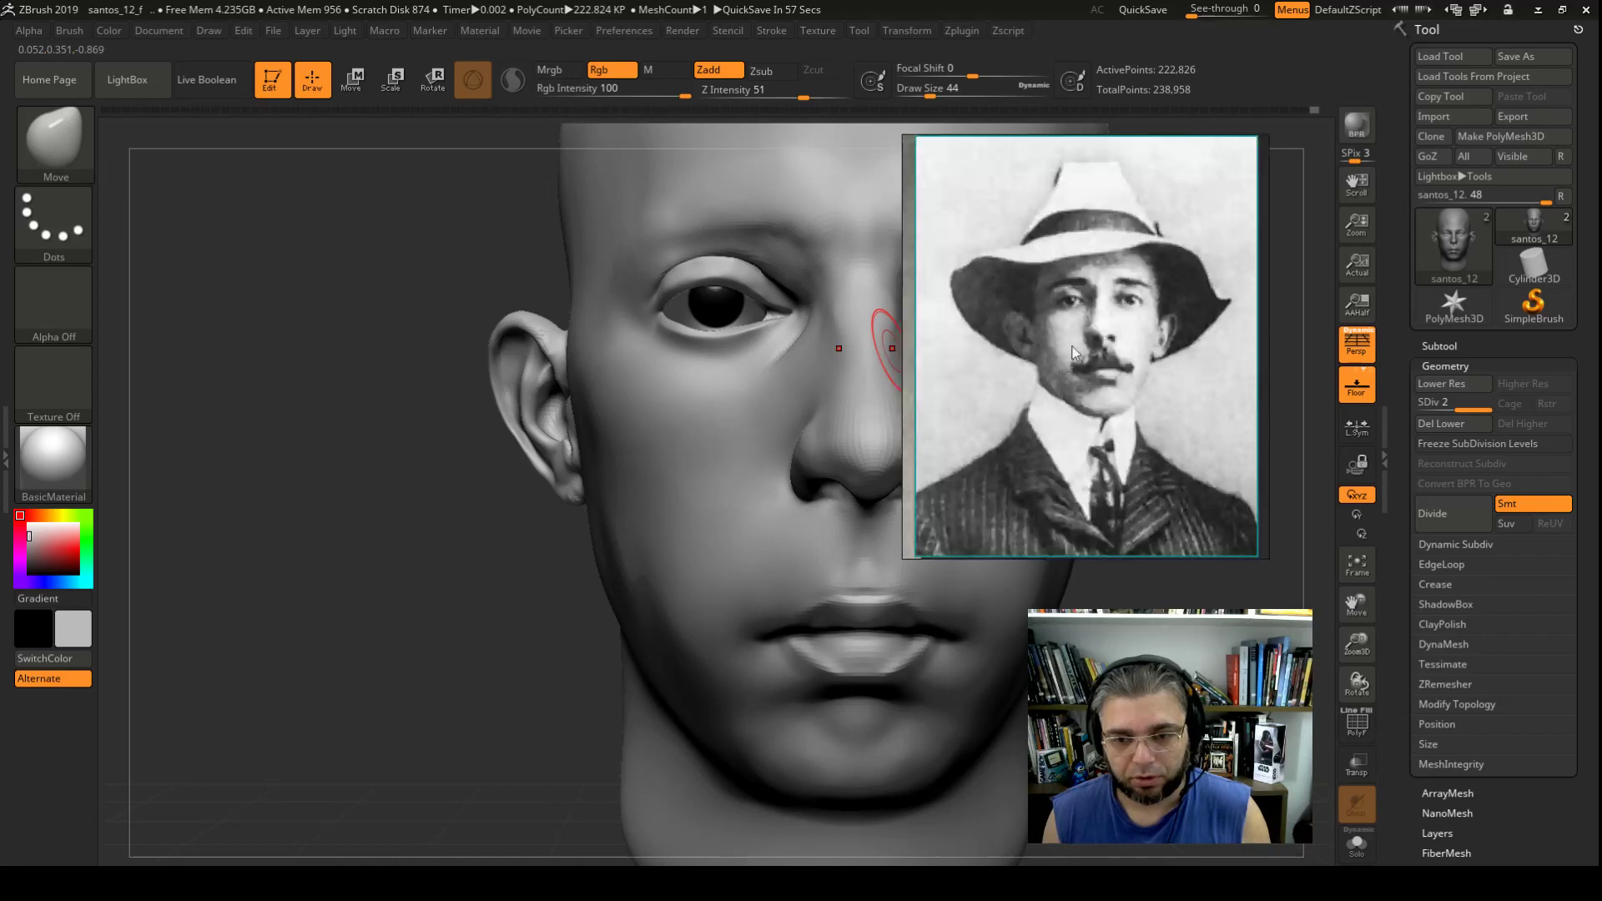
pyautogui.scroll(2, 1093, 359)
pyautogui.scroll(2, 1043, 357)
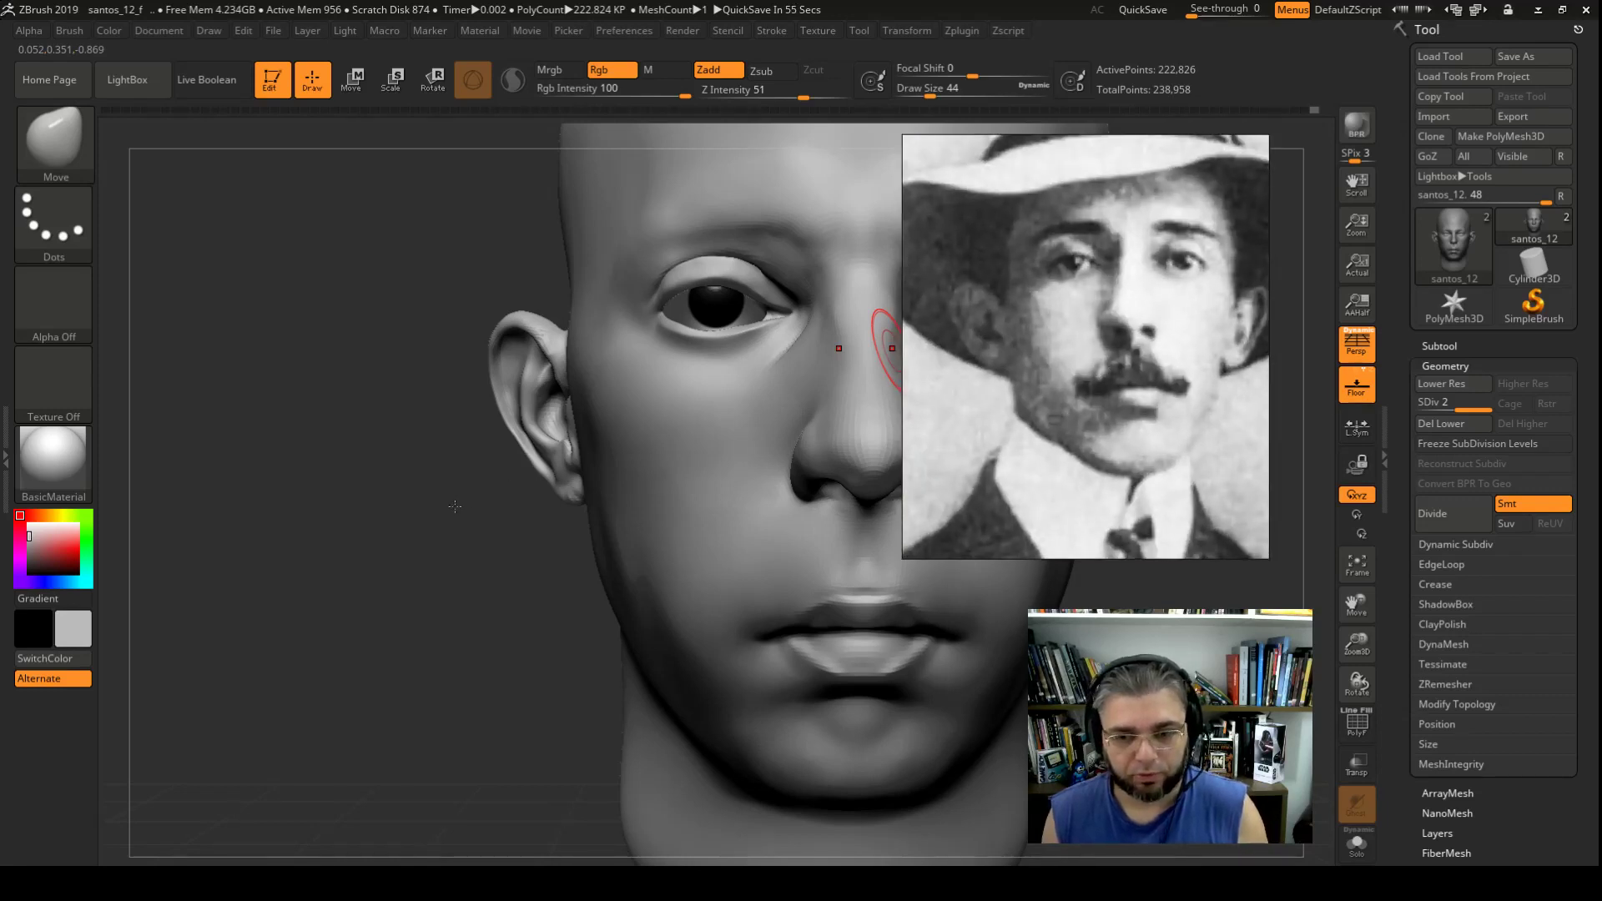
pyautogui.moveTo(454, 506); pyautogui.dragTo(374, 535)
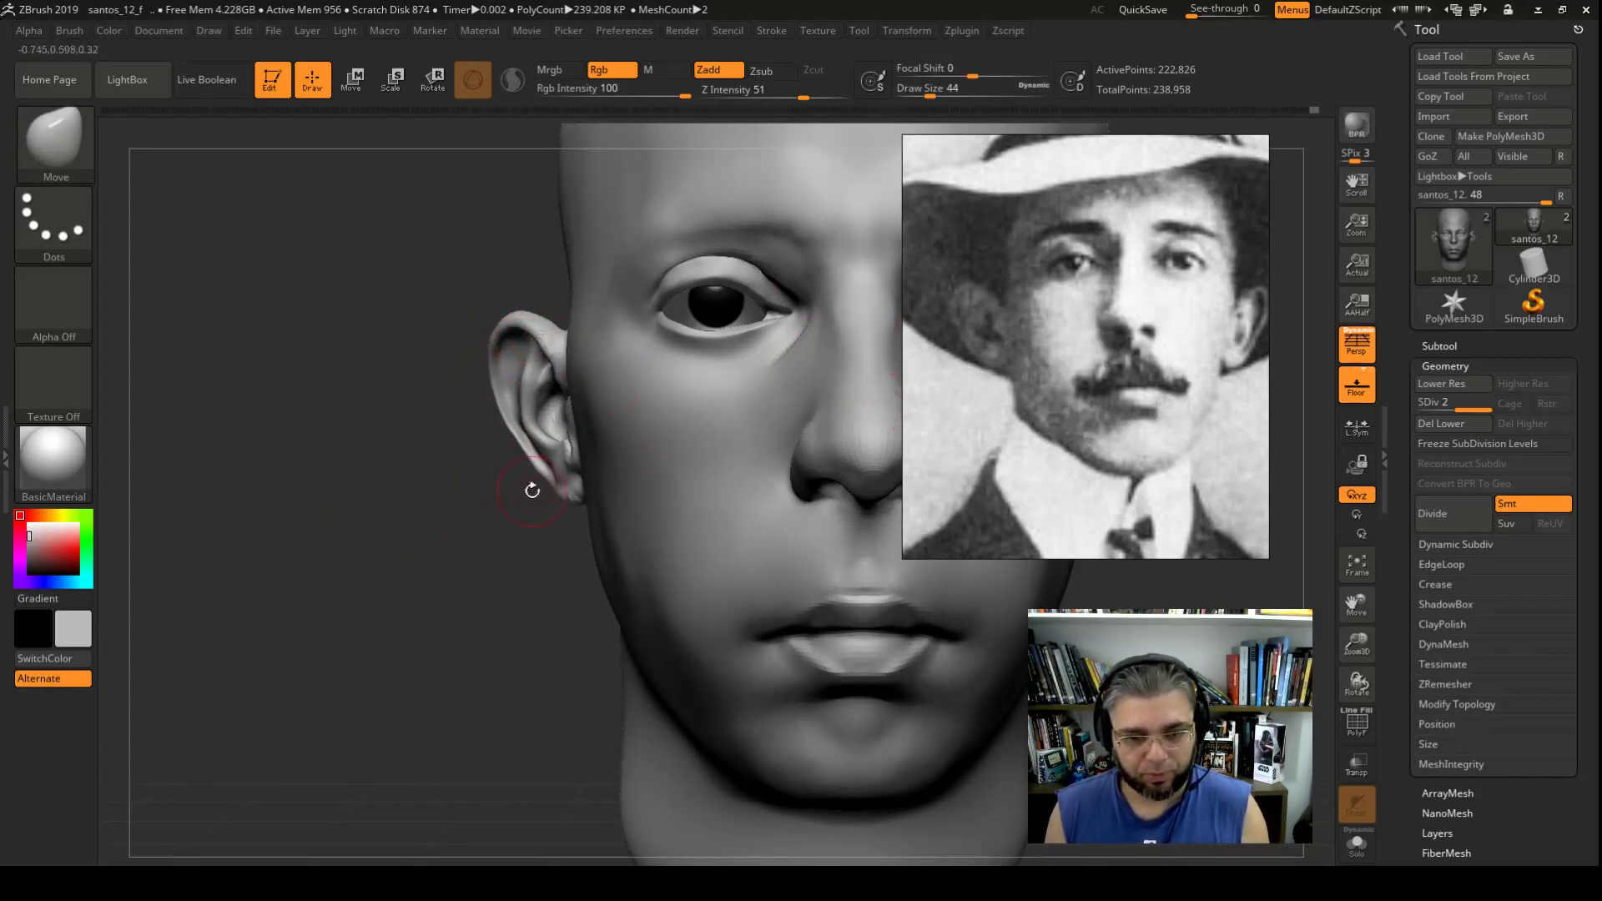
# Step: Enlarge the brush to 62, then shrink it and switch to the Standard brush
pyautogui.press('space')
pyautogui.moveTo(549, 475)
pyautogui.mouseDown()
pyautogui.moveTo(539, 487)
pyautogui.moveTo(522, 452)
pyautogui.mouseUp()
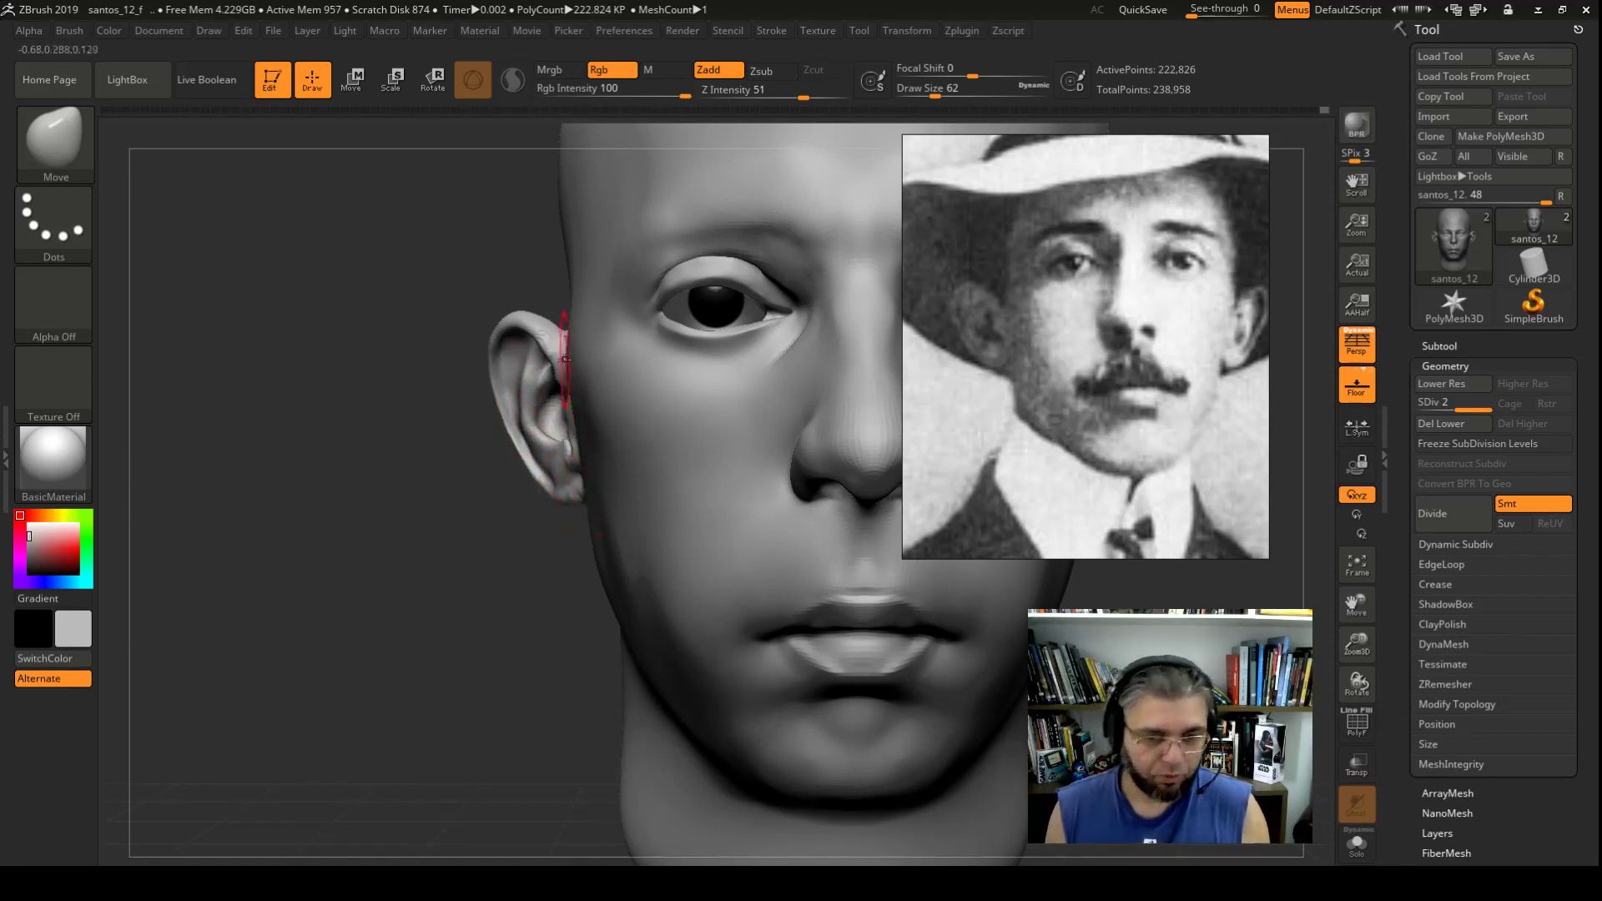
pyautogui.moveTo(411, 393); pyautogui.dragTo(578, 387)
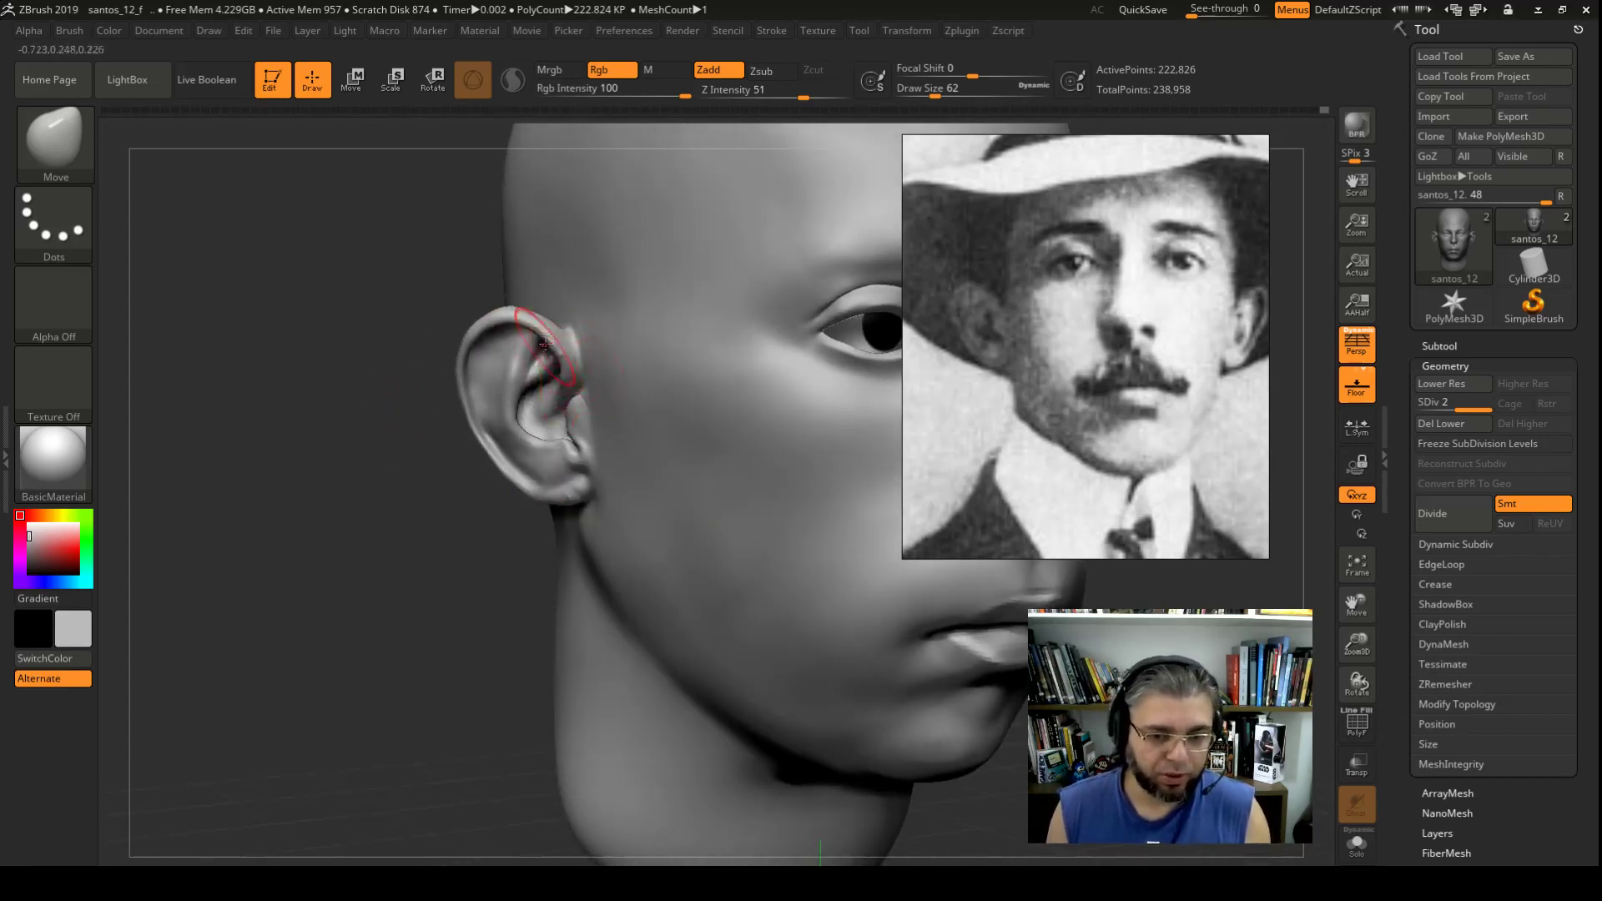
pyautogui.press('space')
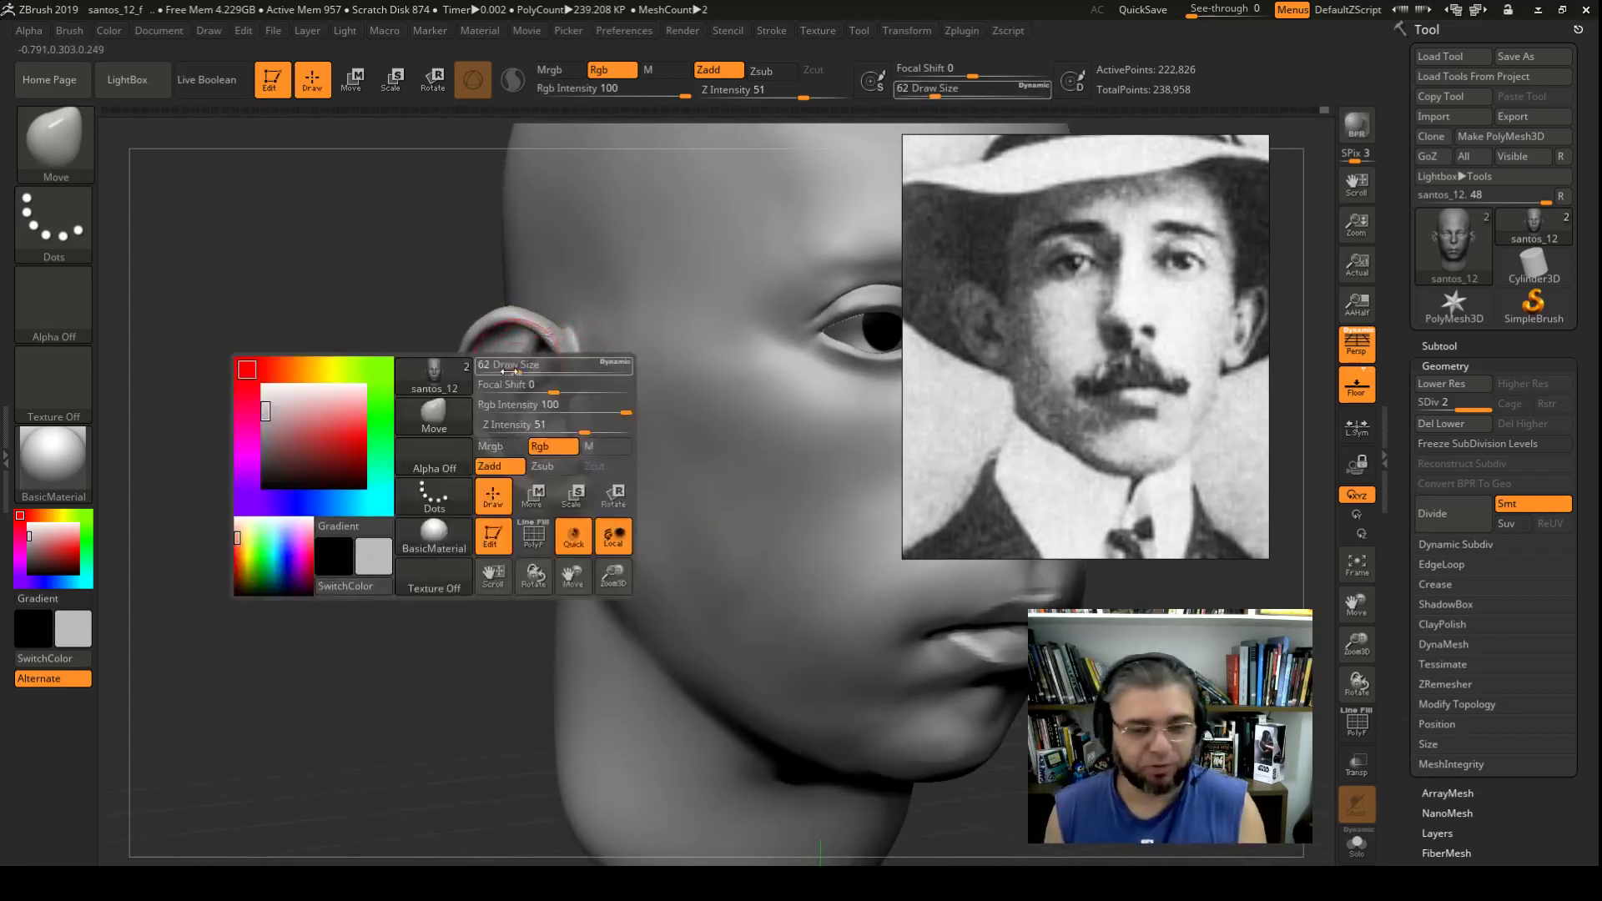
pyautogui.moveTo(510, 371); pyautogui.dragTo(494, 367)
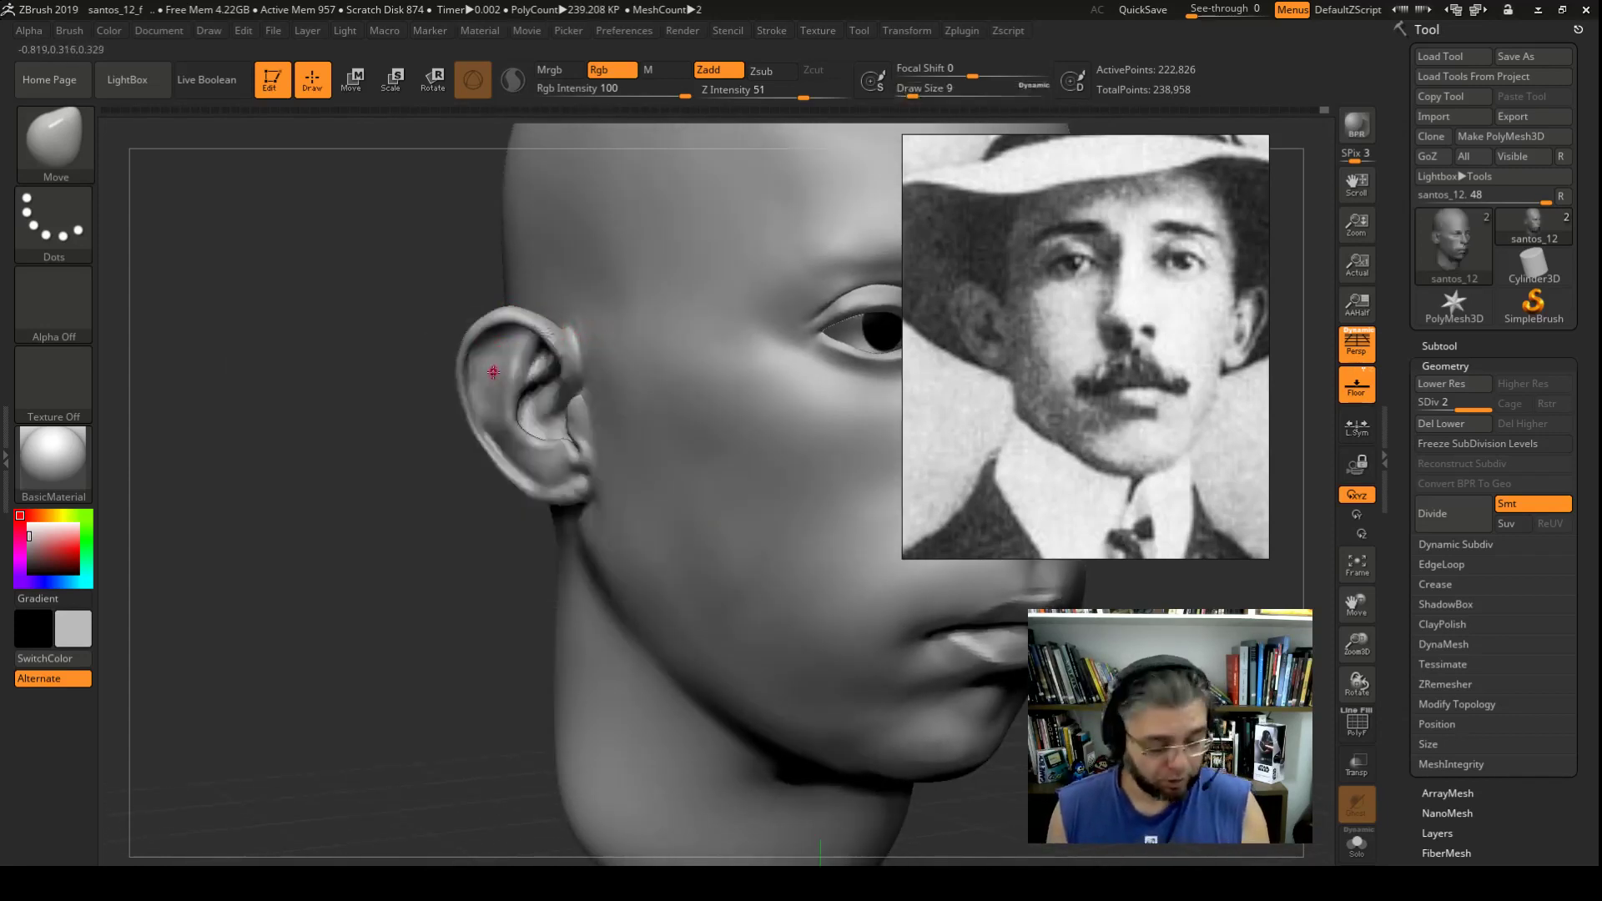
pyautogui.press('b')
pyautogui.press('s')
pyautogui.press('t')
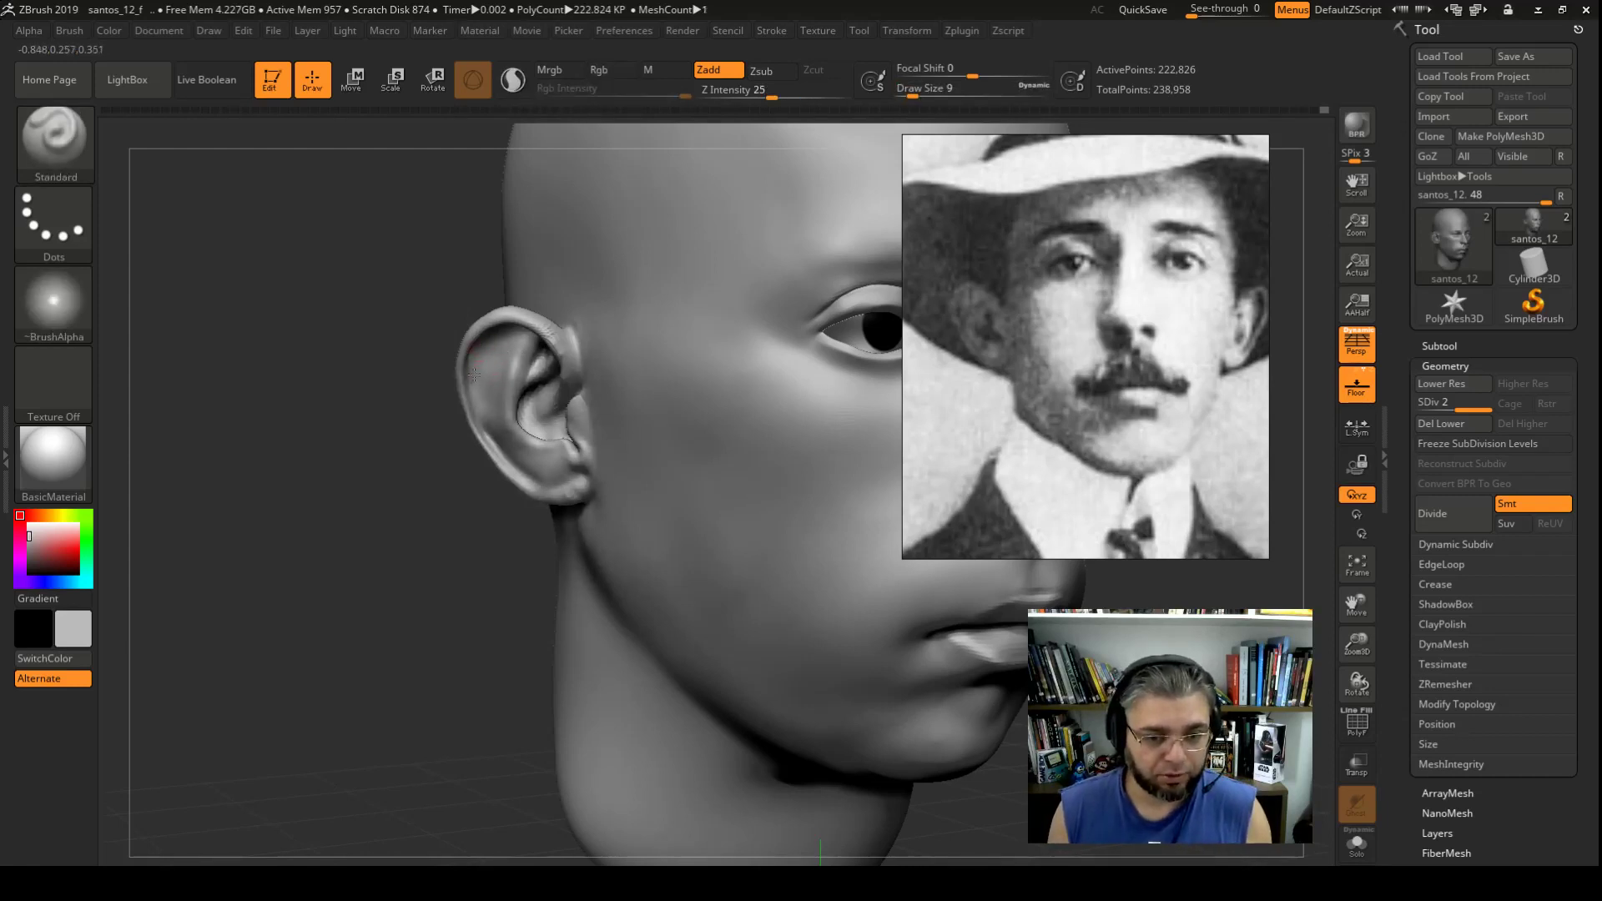
pyautogui.moveTo(424, 495)
pyautogui.mouseDown()
pyautogui.moveTo(413, 484)
pyautogui.moveTo(403, 505)
pyautogui.moveTo(429, 548)
pyautogui.moveTo(500, 520)
pyautogui.mouseUp()
# Step: Shift-smooth the earlobe, then frame the whole head facing front
pyautogui.press('space')
pyautogui.press('shift')
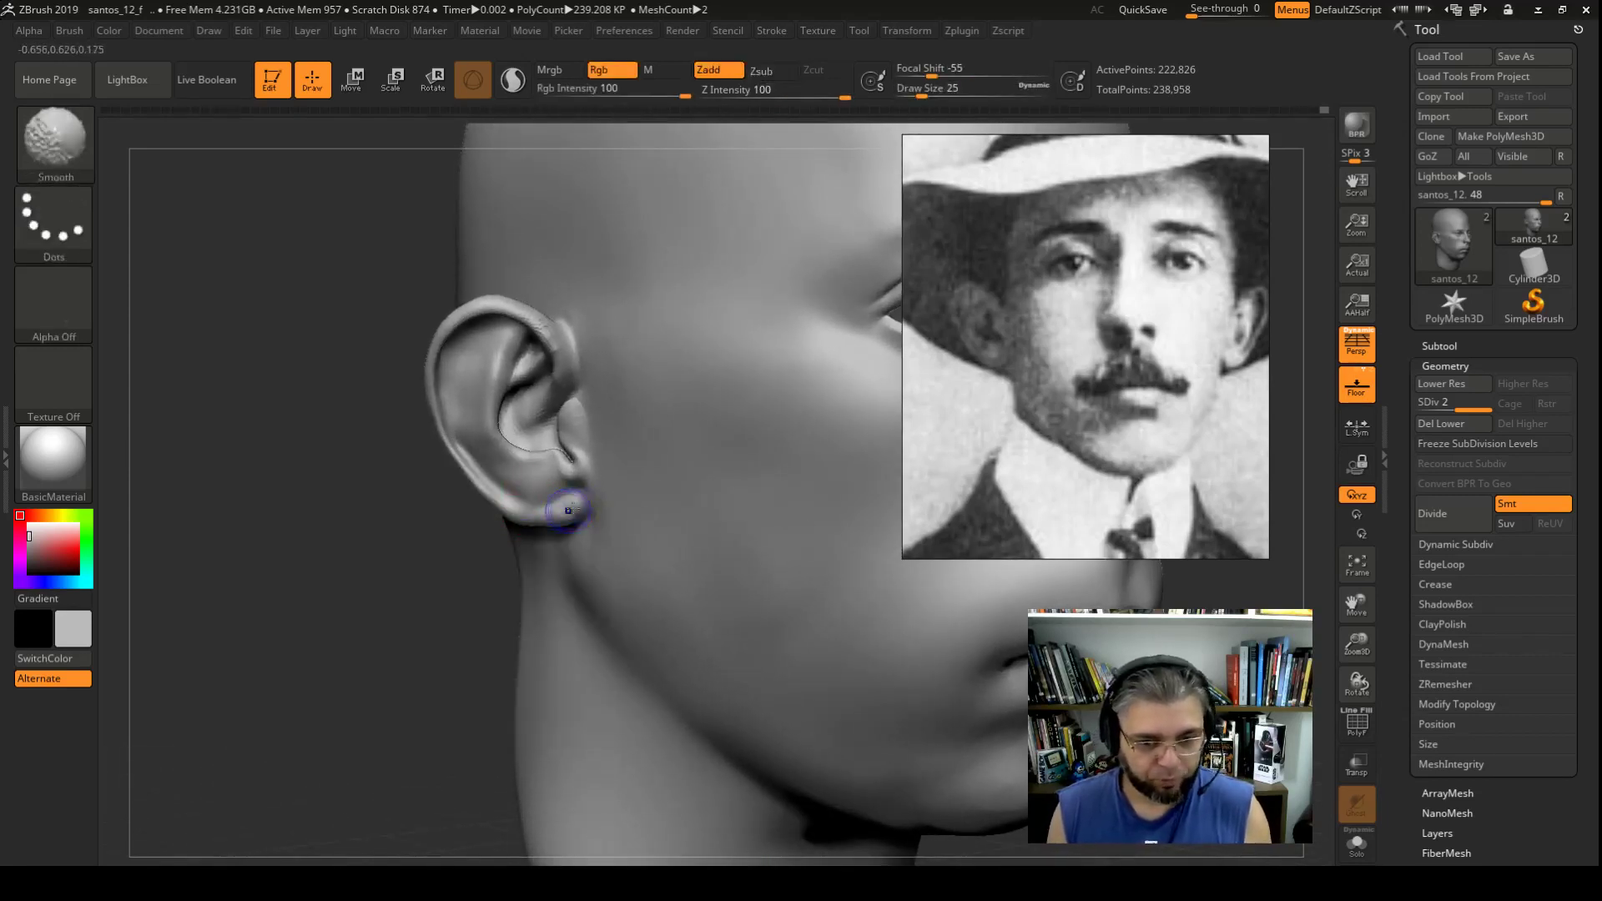
pyautogui.keyDown('shift'); pyautogui.moveTo(536, 490); pyautogui.dragTo(549, 498); pyautogui.keyUp('shift')
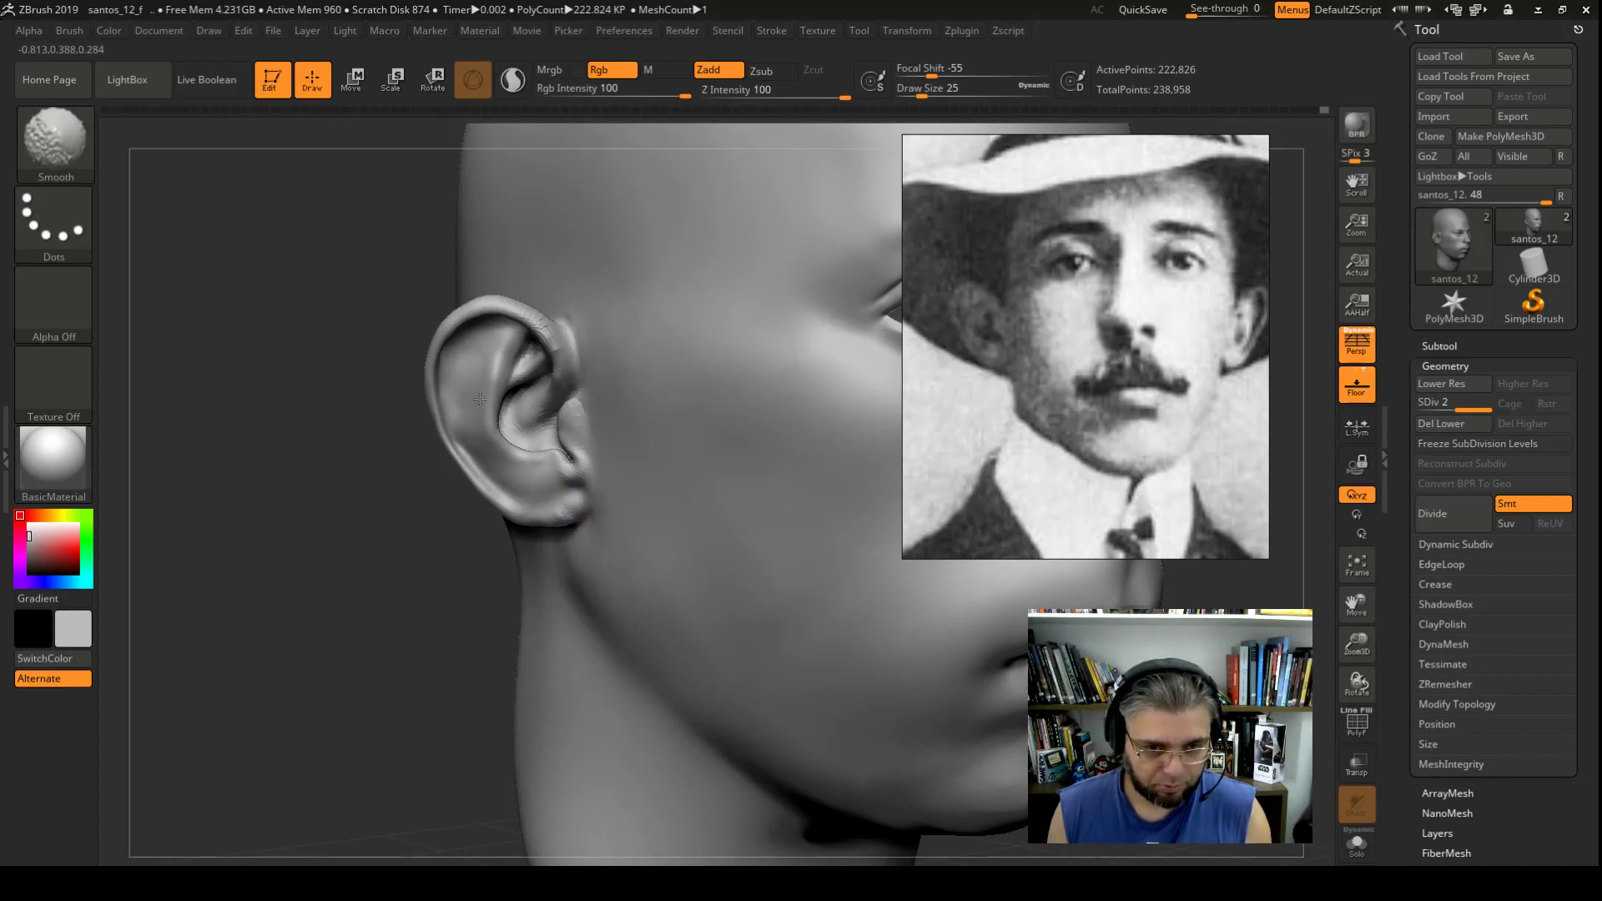
pyautogui.moveTo(410, 578)
pyautogui.mouseDown()
pyautogui.moveTo(358, 619)
pyautogui.moveTo(417, 531)
pyautogui.mouseUp()
pyautogui.press('f')
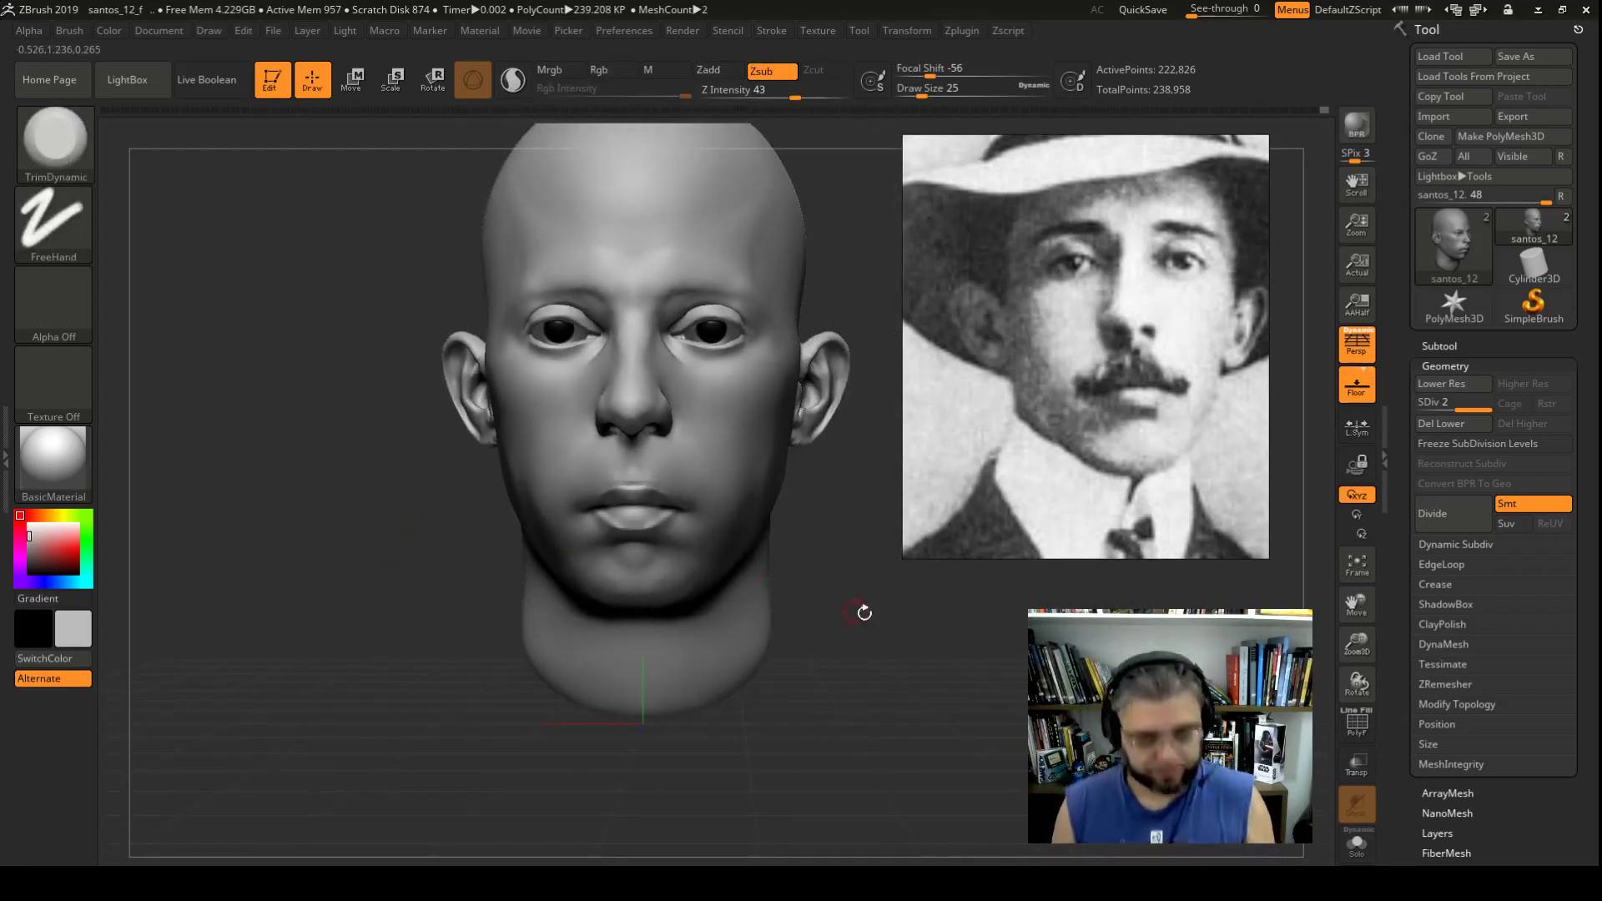
pyautogui.keyDown('alt'); pyautogui.moveTo(861, 612); pyautogui.dragTo(863, 584); pyautogui.keyUp('alt')
# Step: Switch back to the Move brush at size 51 with a three-quarter view
pyautogui.press('b')
pyautogui.press('m')
pyautogui.press('v')
pyautogui.press('space')
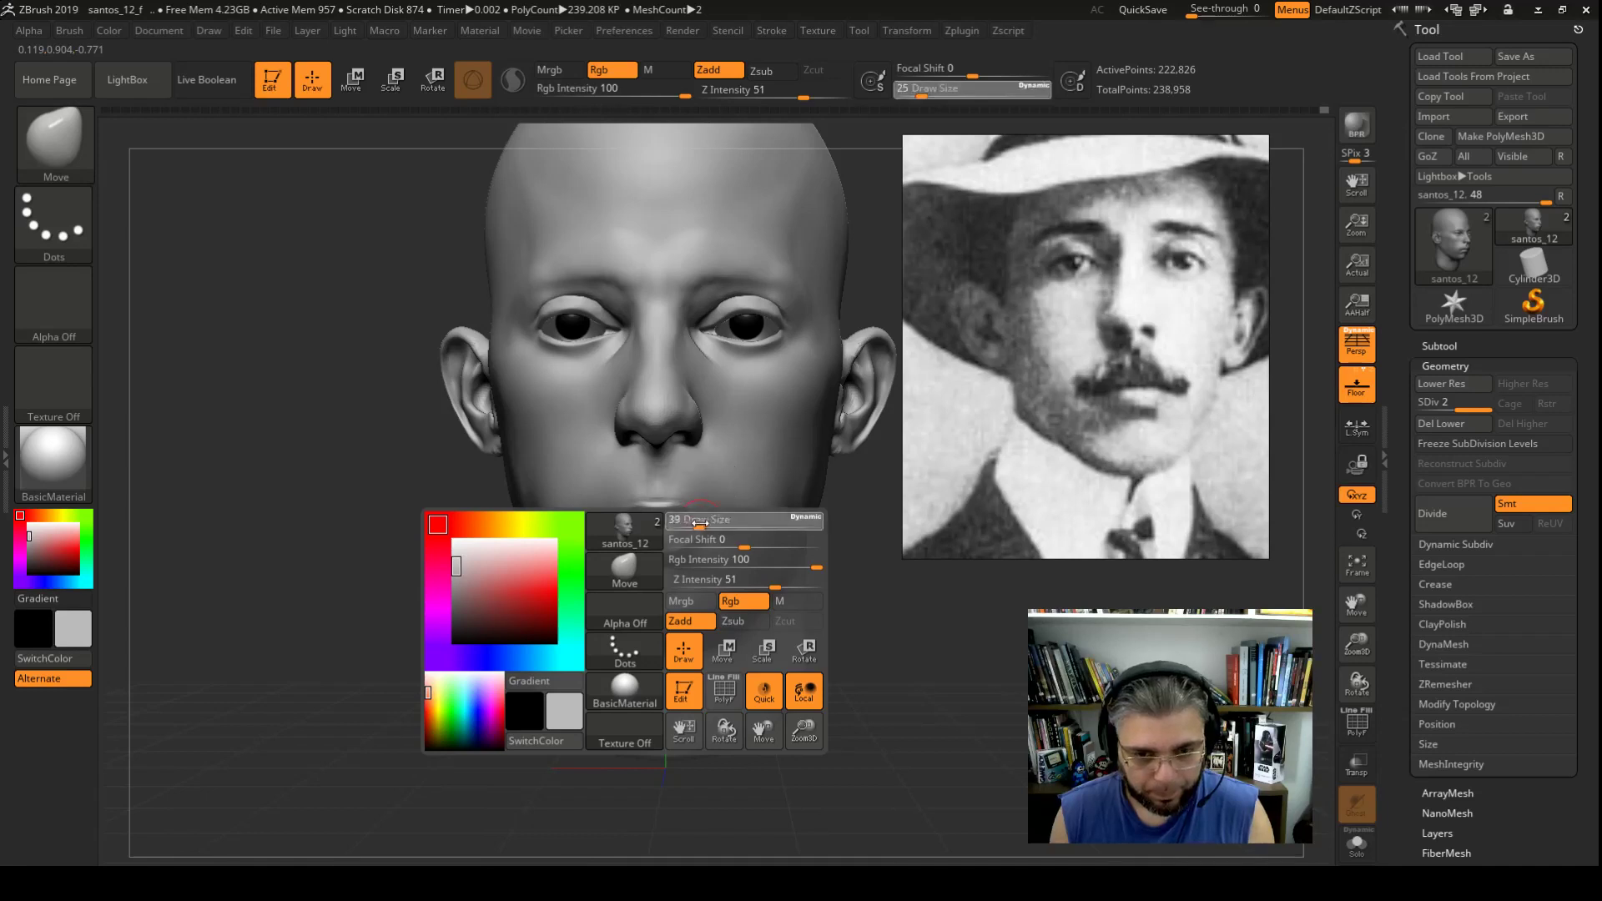
pyautogui.moveTo(689, 522); pyautogui.dragTo(711, 523)
pyautogui.moveTo(873, 615)
pyautogui.mouseDown()
pyautogui.moveTo(900, 649)
pyautogui.moveTo(876, 647)
pyautogui.mouseUp()
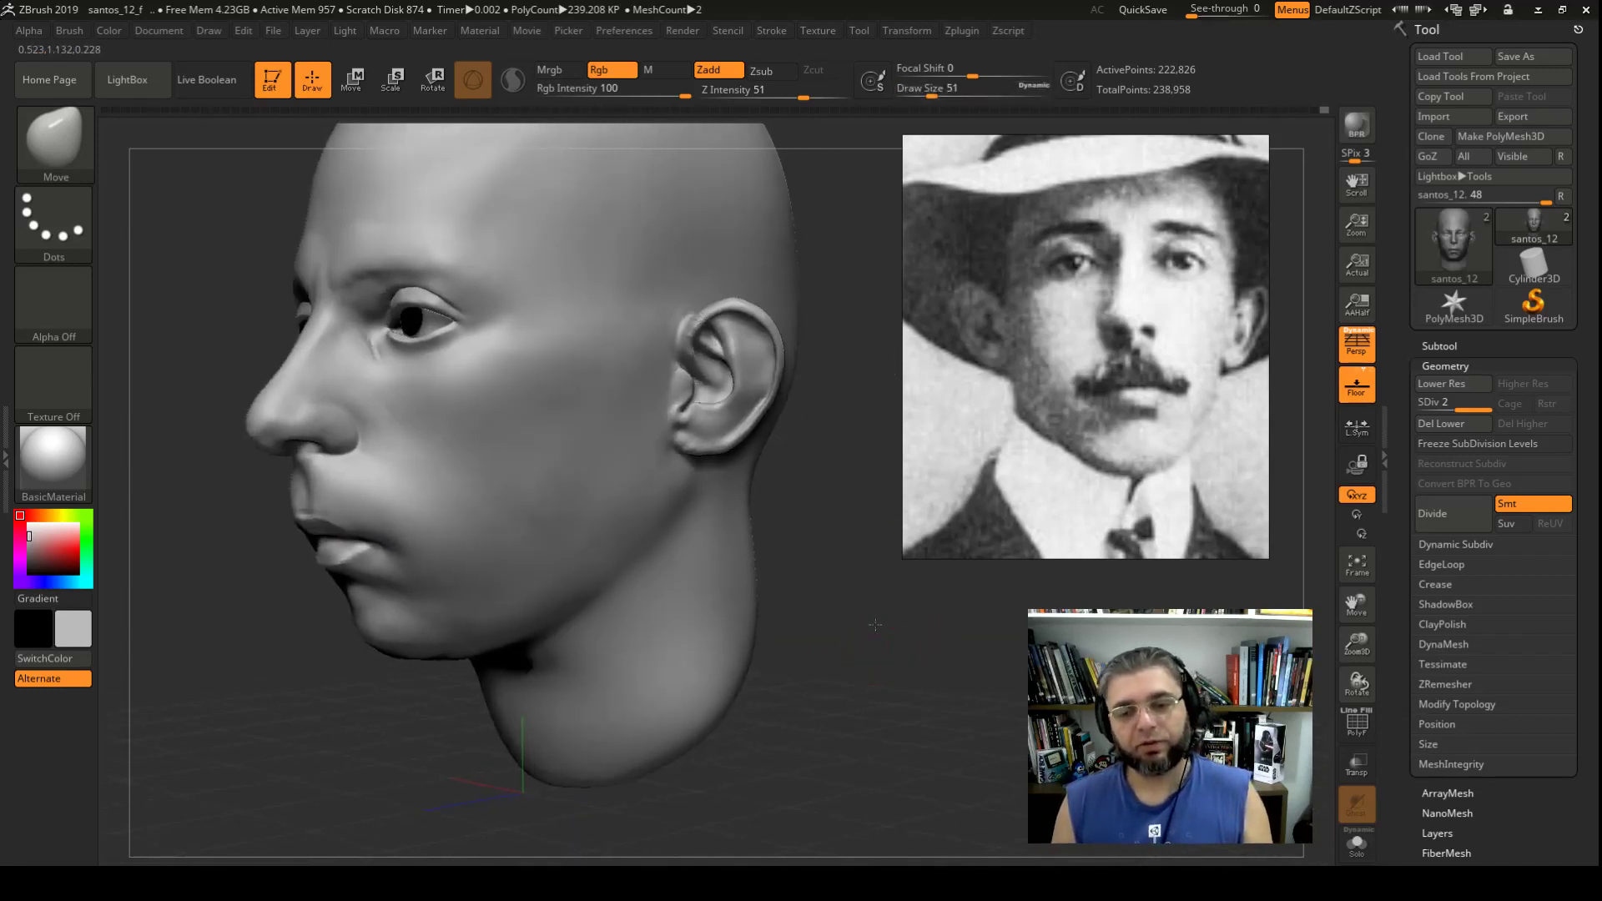
# Step: Fit the side-profile hat photo as reference and turn the head to full left profile
pyautogui.scroll(-2, 1085, 358)
pyautogui.scroll(-3, 1031, 360)
pyautogui.scroll(-2, 1031, 360)
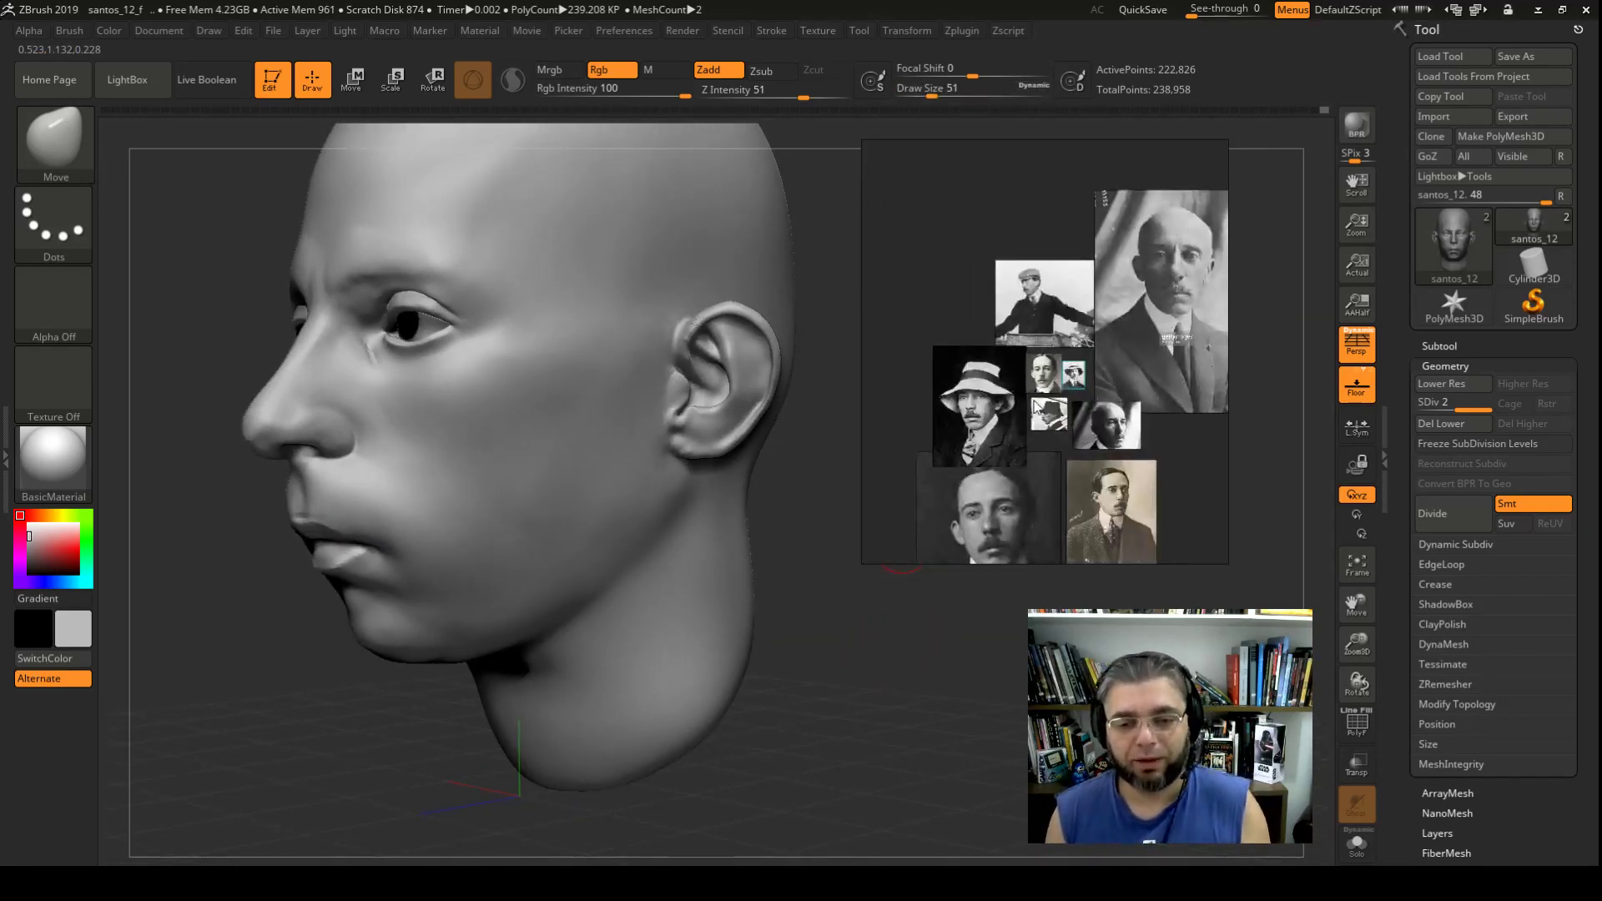
pyautogui.doubleClick(1057, 412)
pyautogui.scroll(2, 1077, 396)
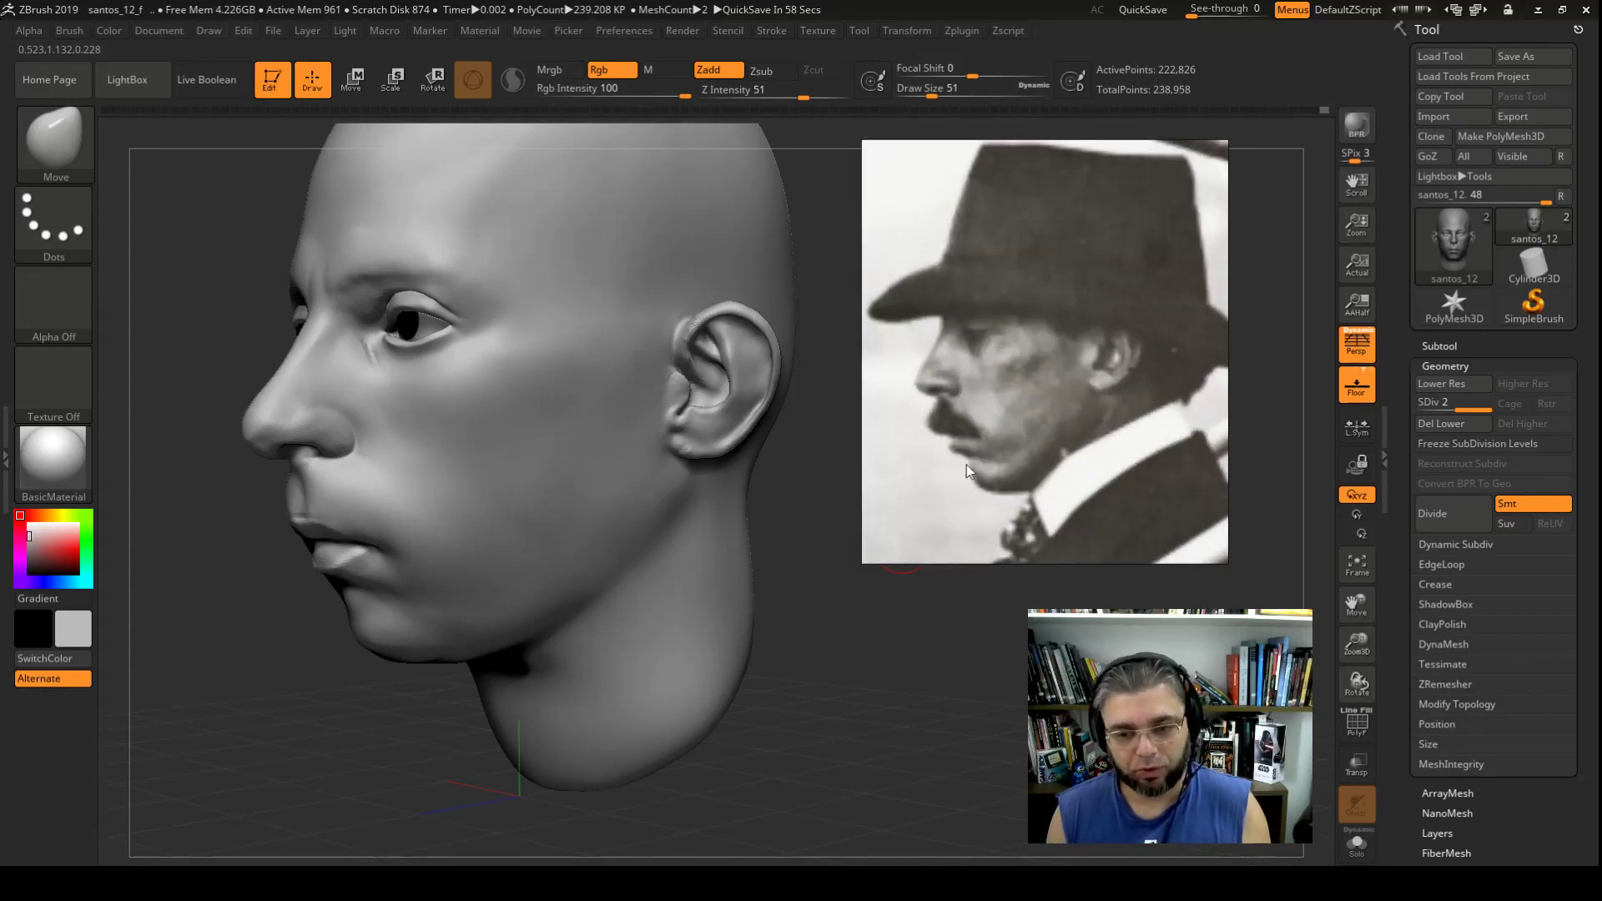
pyautogui.moveTo(942, 636)
pyautogui.mouseDown()
pyautogui.moveTo(1024, 640)
pyautogui.moveTo(984, 639)
pyautogui.moveTo(1042, 593)
pyautogui.mouseUp()
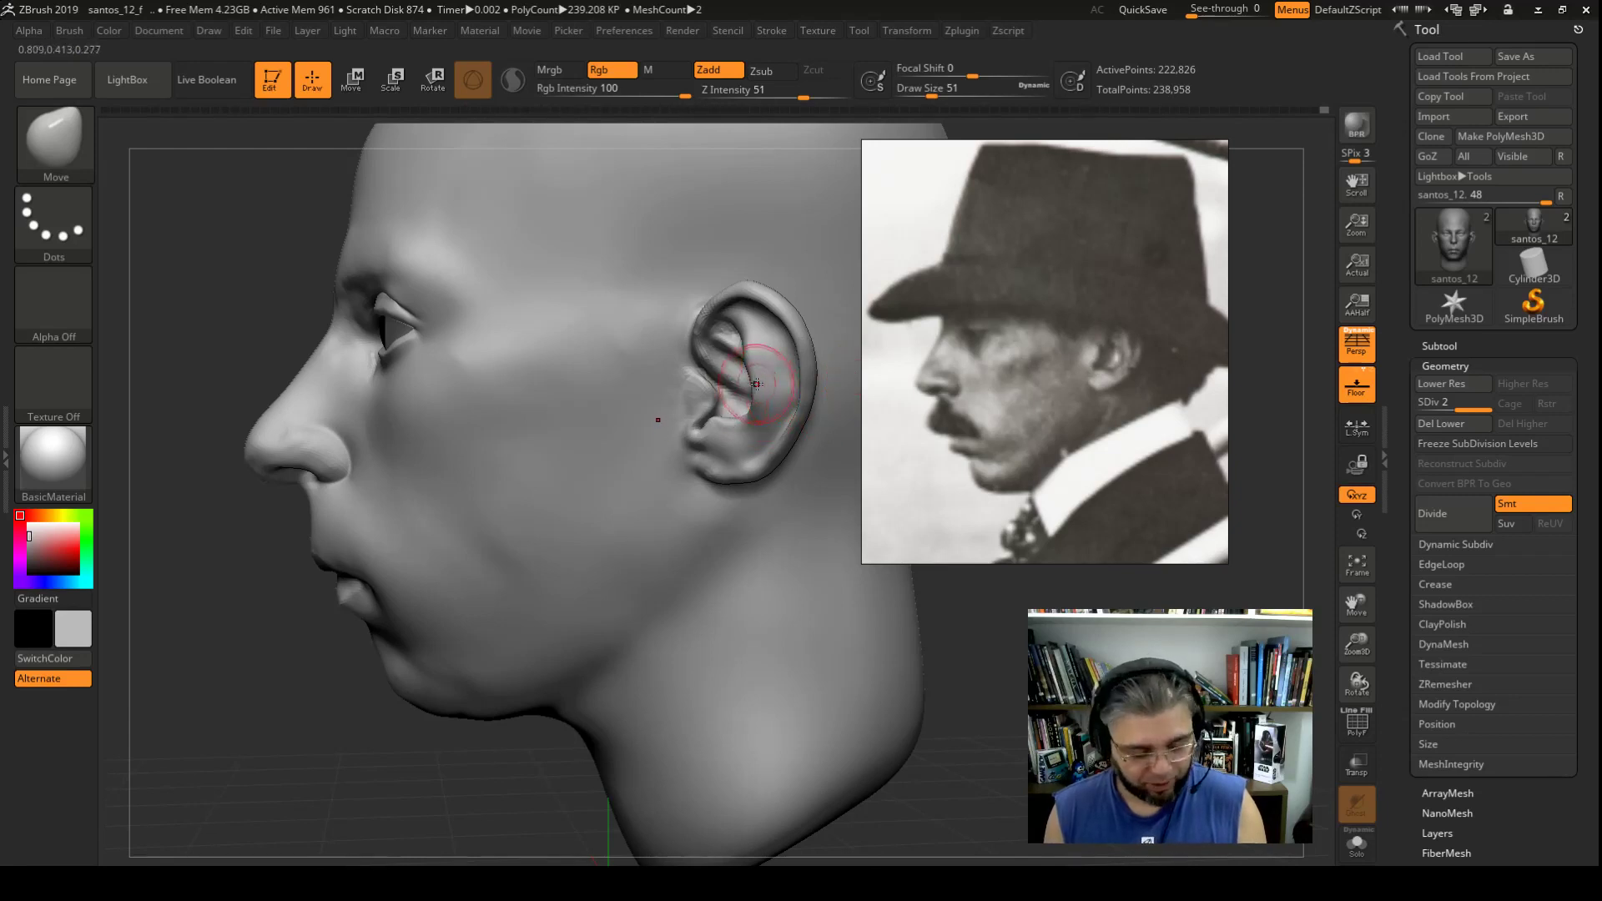
# Step: Push the concha, earlobe and antihelix with the Move brush at sizes 65 and 56, smoothing between passes
pyautogui.press('space')
pyautogui.moveTo(758, 378); pyautogui.dragTo(776, 375)
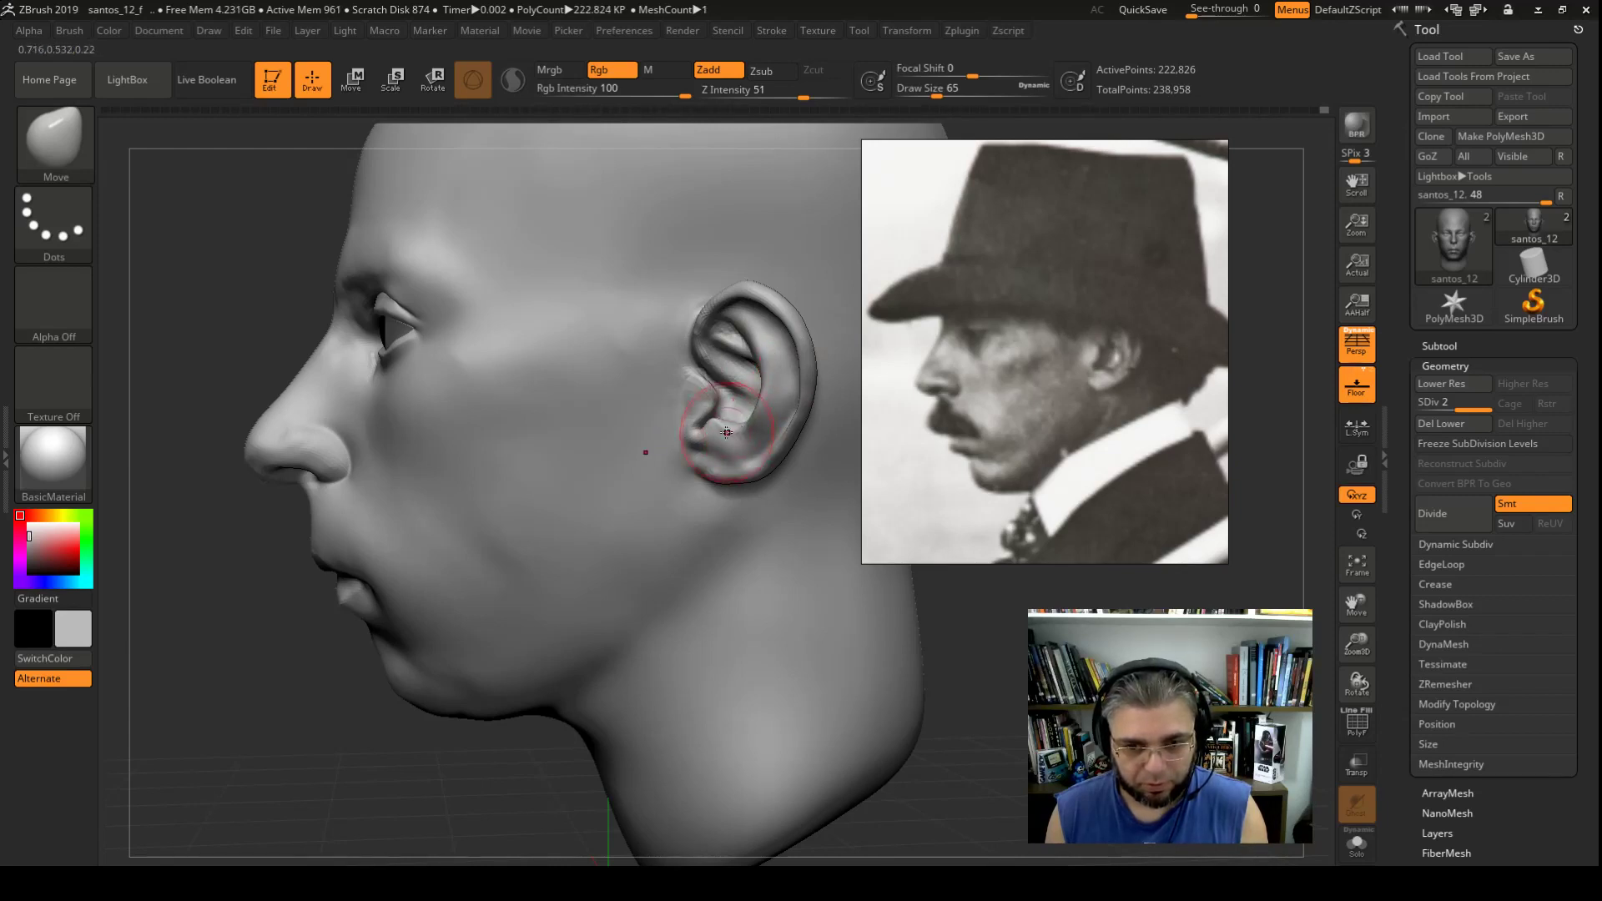
pyautogui.moveTo(717, 424); pyautogui.dragTo(741, 424)
pyautogui.press('space')
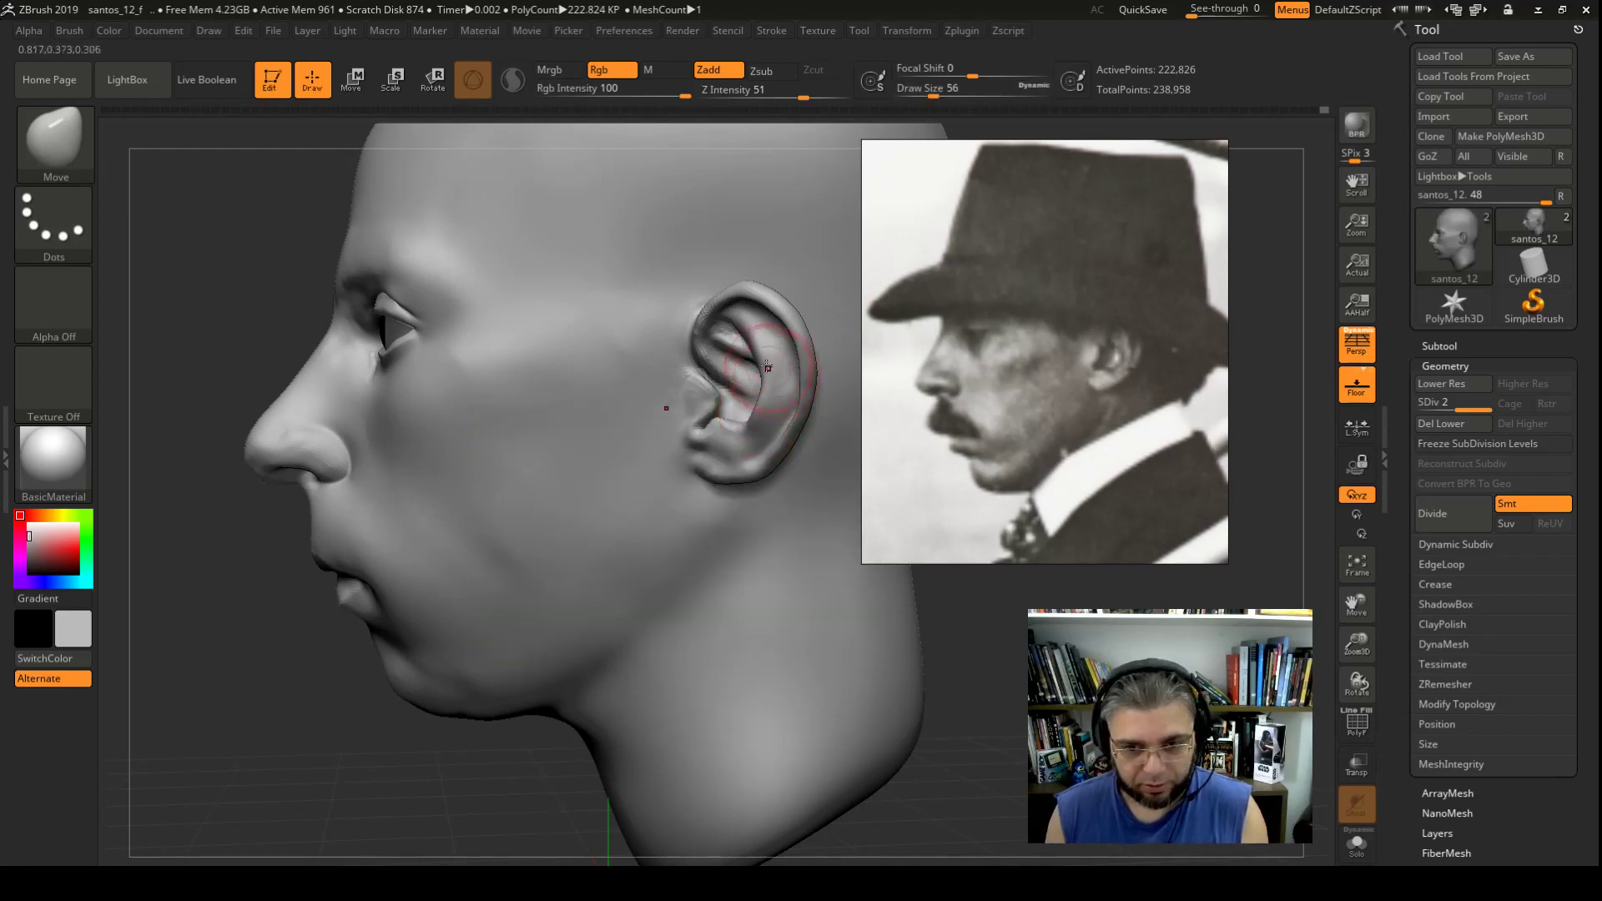
pyautogui.press('shift')
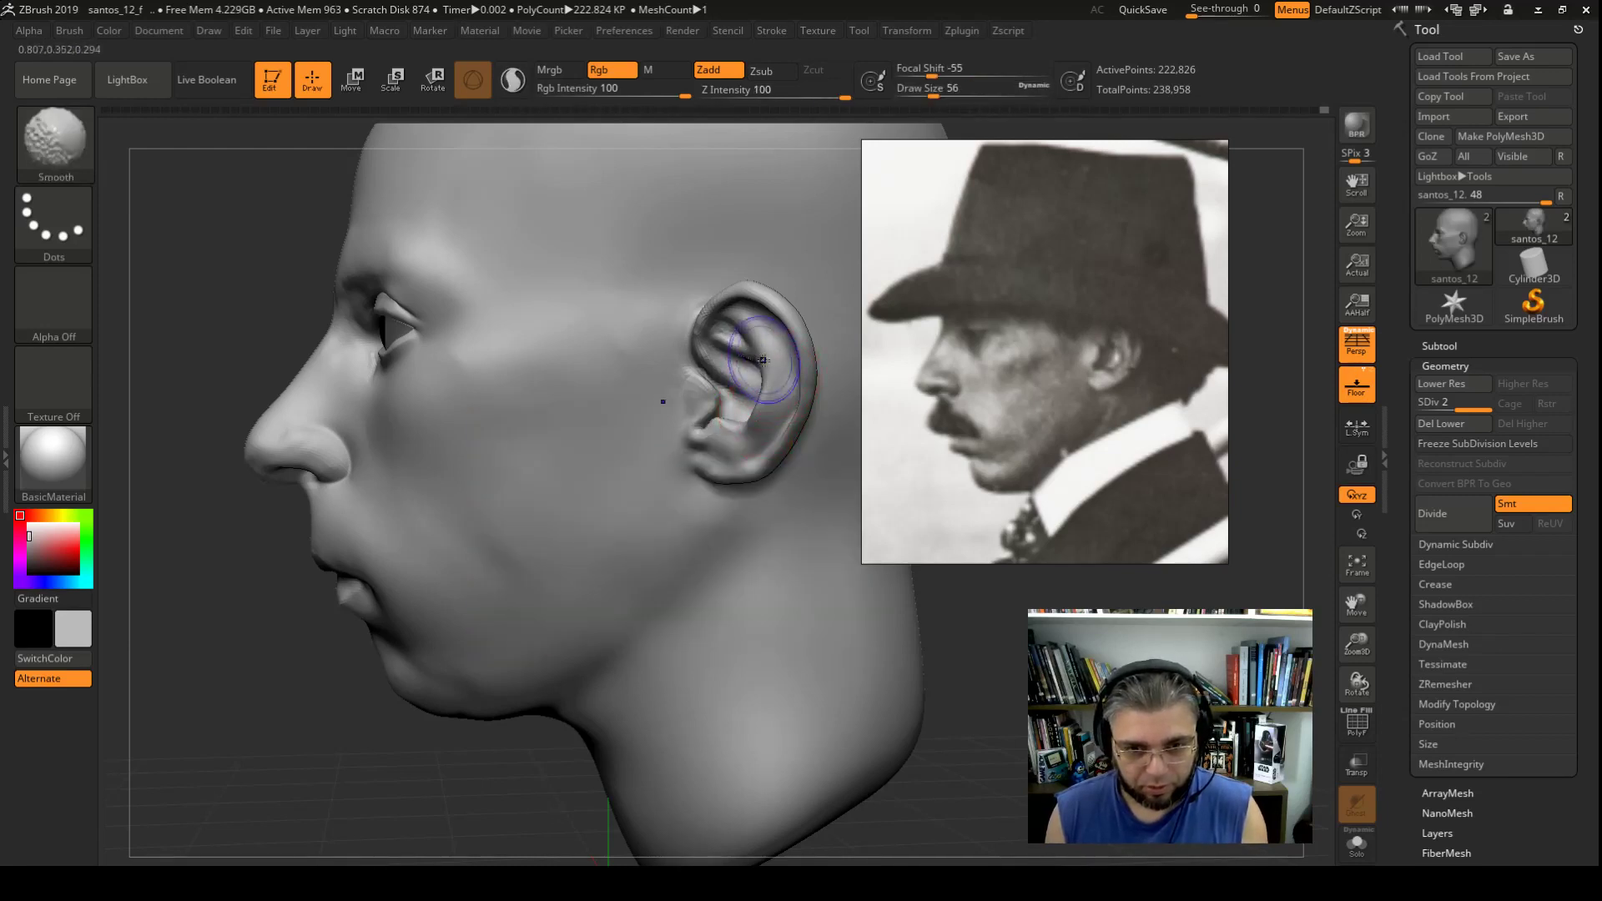
pyautogui.press('shift')
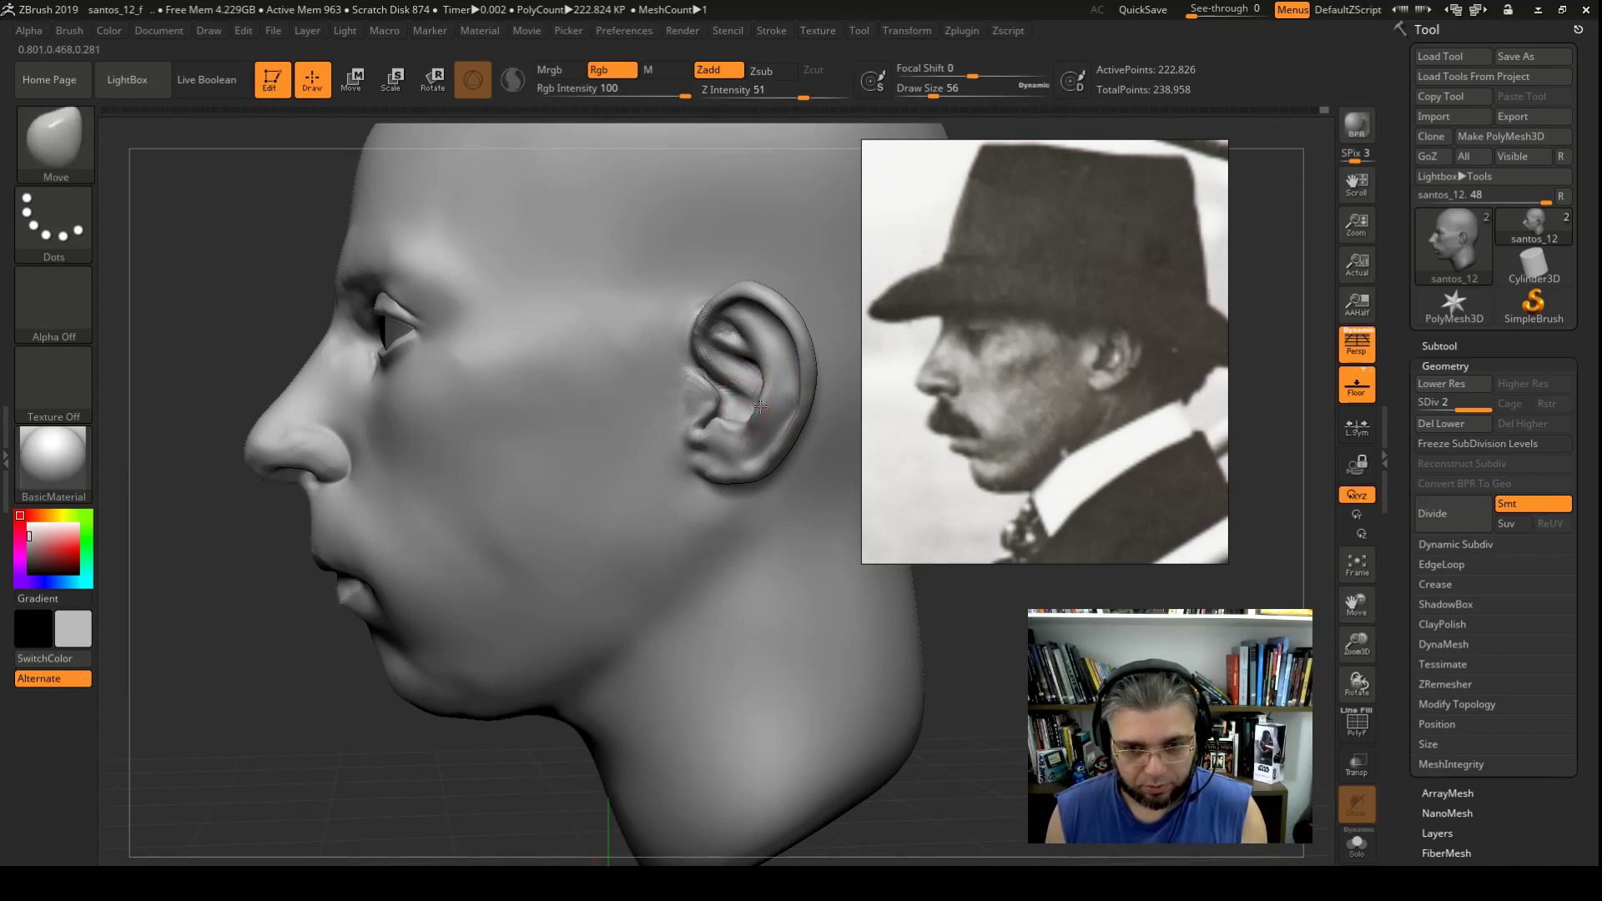
pyautogui.moveTo(764, 404); pyautogui.dragTo(768, 397)
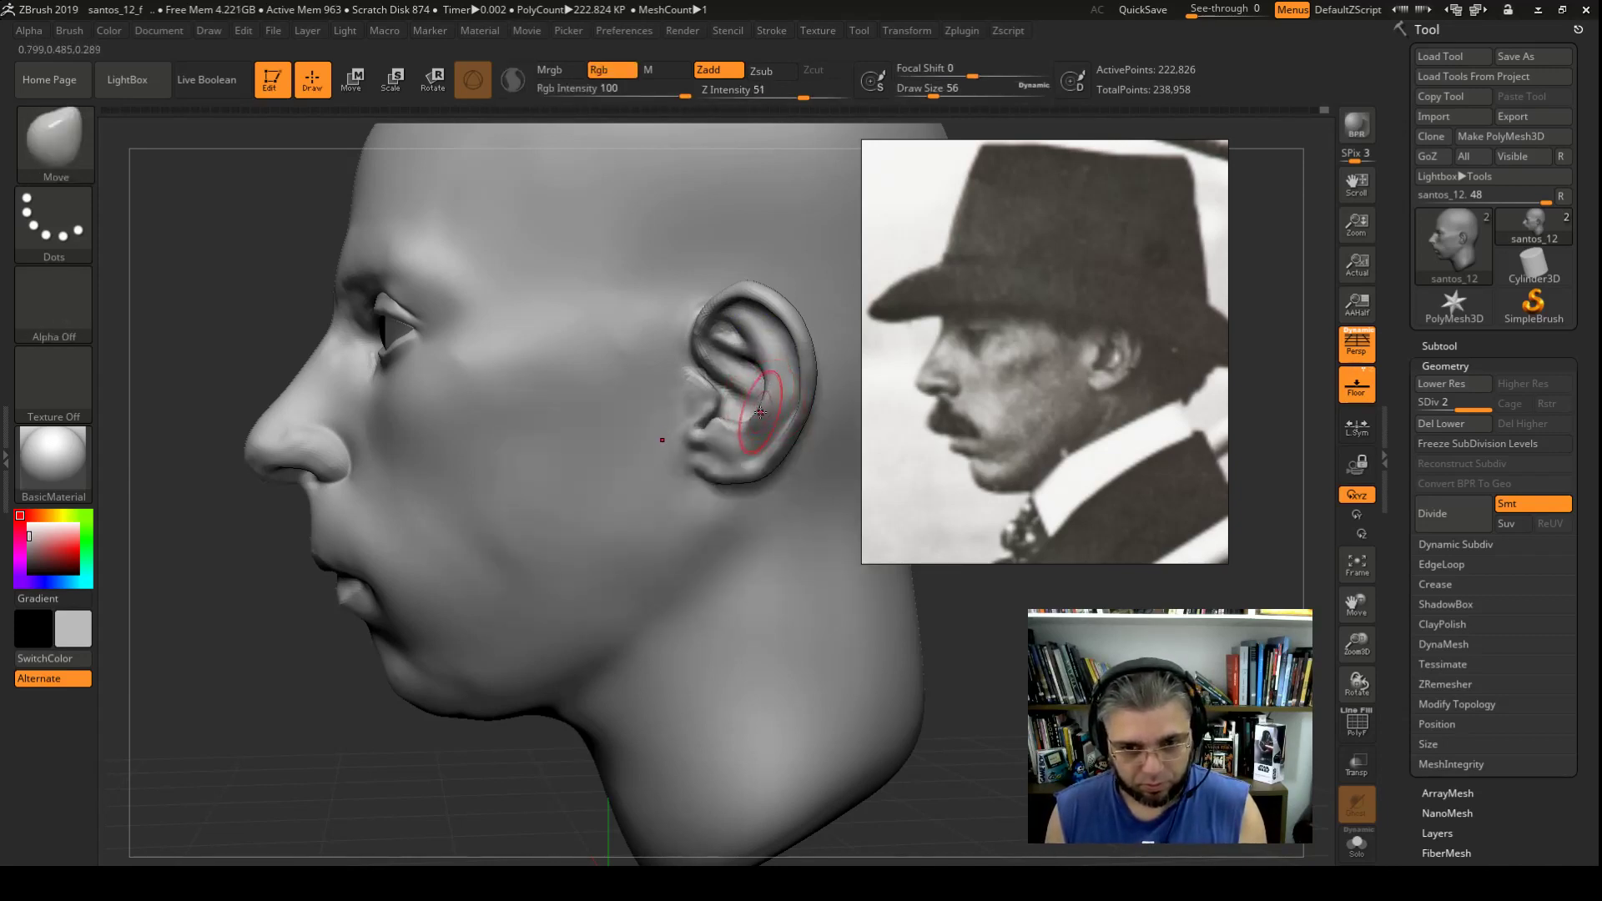
# Step: Nudge the earlobe up and reshape the concha and antitragus at brush sizes 77 and 44
pyautogui.press('space')
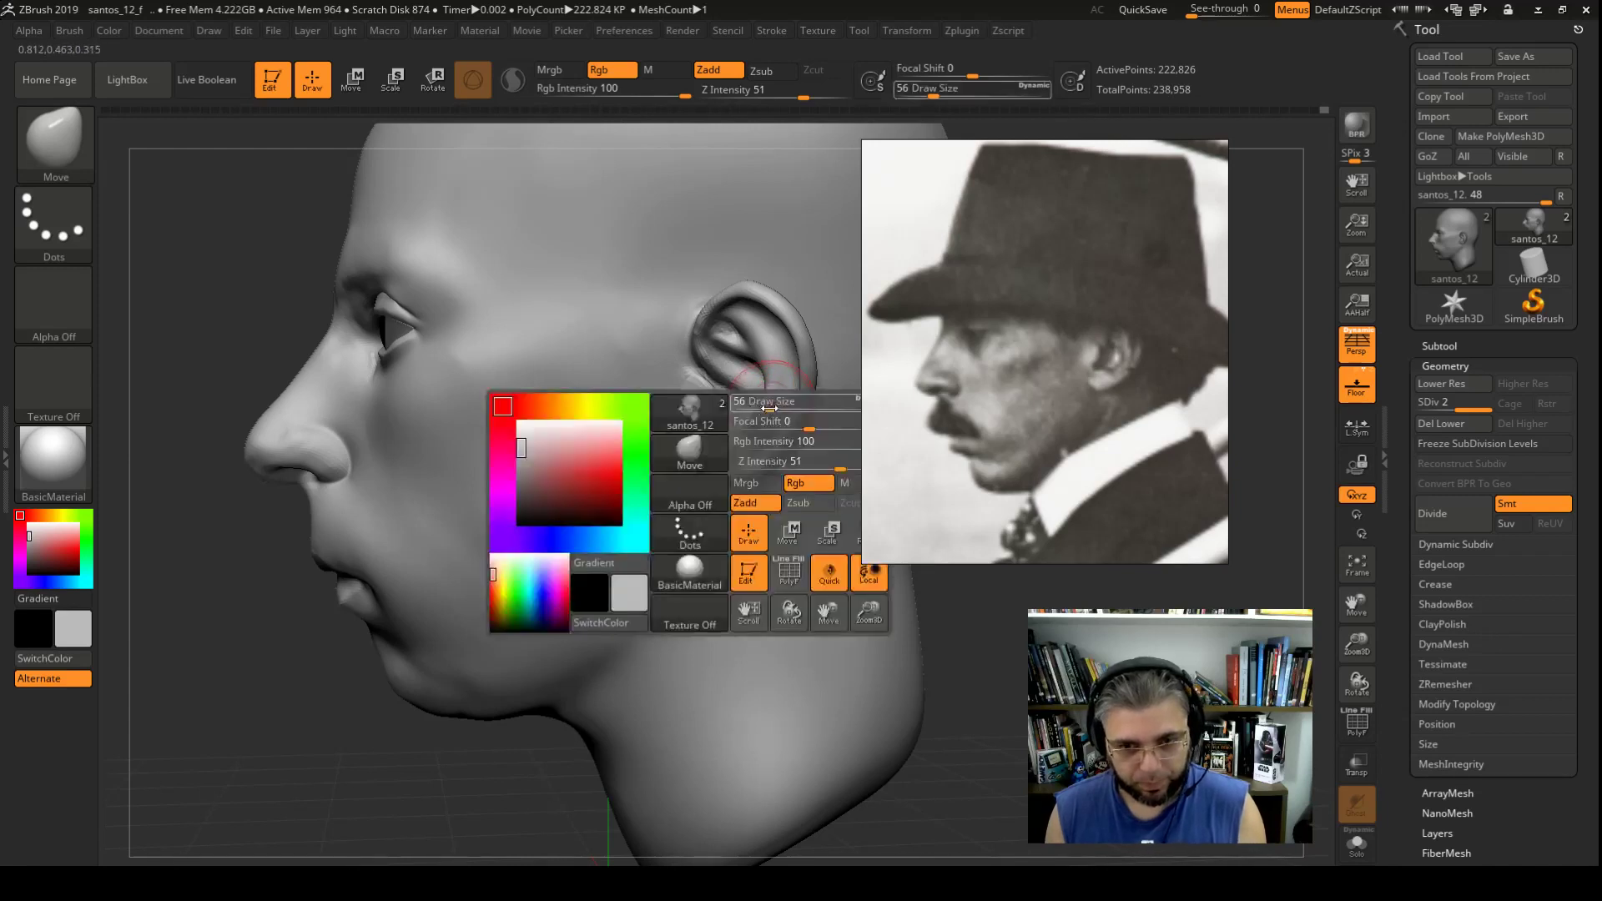
pyautogui.moveTo(769, 407); pyautogui.dragTo(791, 405)
pyautogui.moveTo(758, 469)
pyautogui.mouseDown()
pyautogui.moveTo(756, 424)
pyautogui.moveTo(791, 408)
pyautogui.moveTo(769, 304)
pyautogui.moveTo(734, 287)
pyautogui.mouseUp()
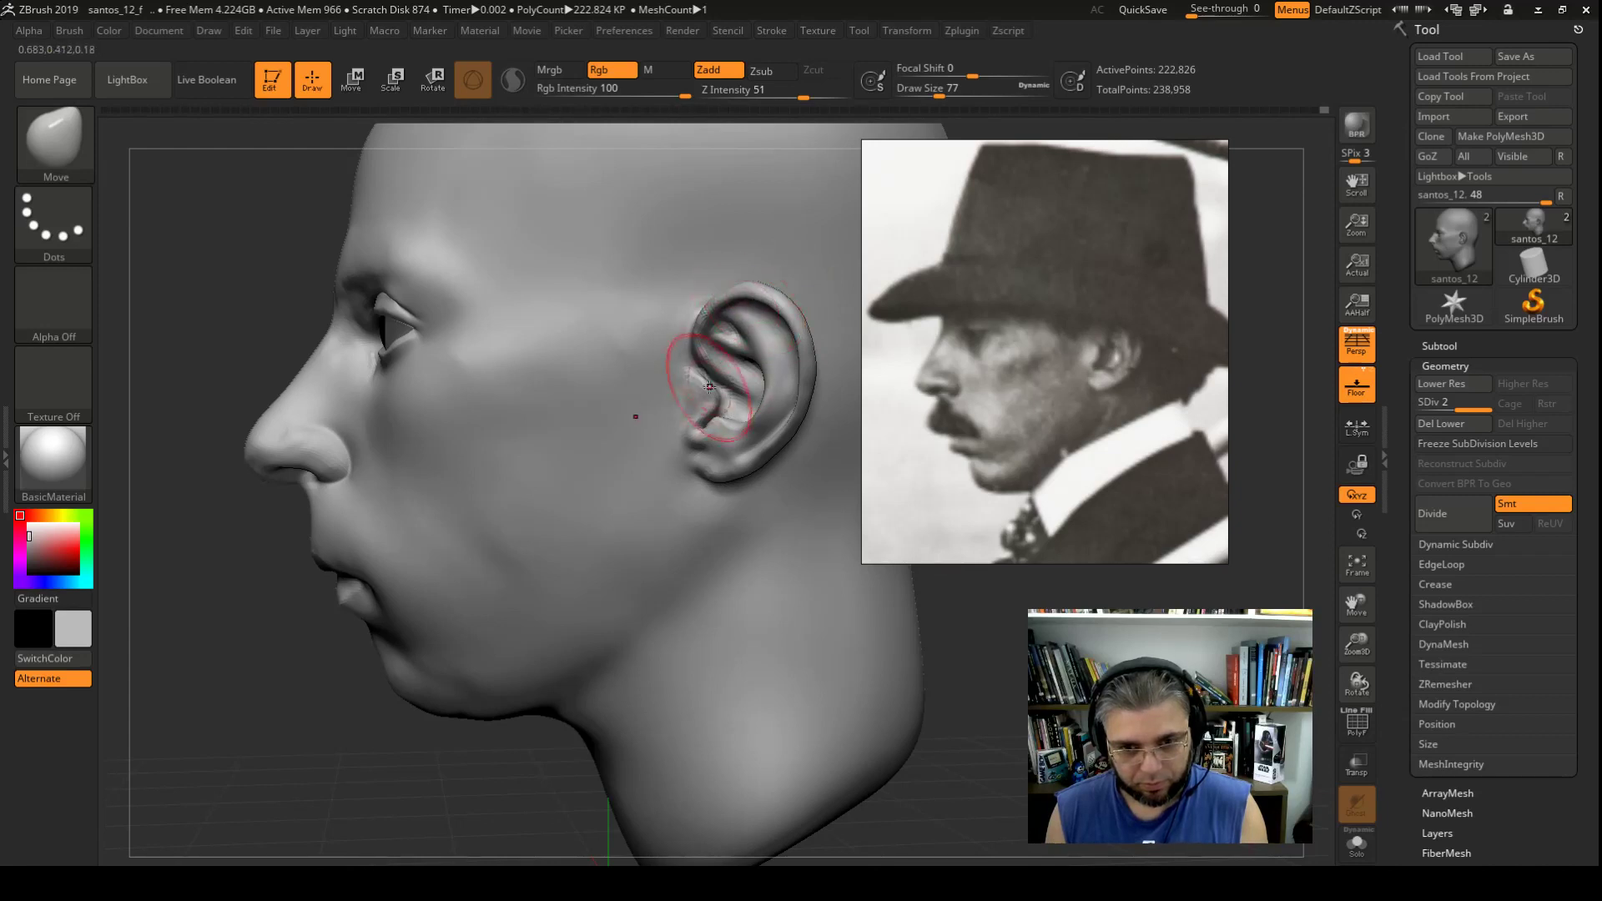
pyautogui.moveTo(707, 394); pyautogui.dragTo(716, 475)
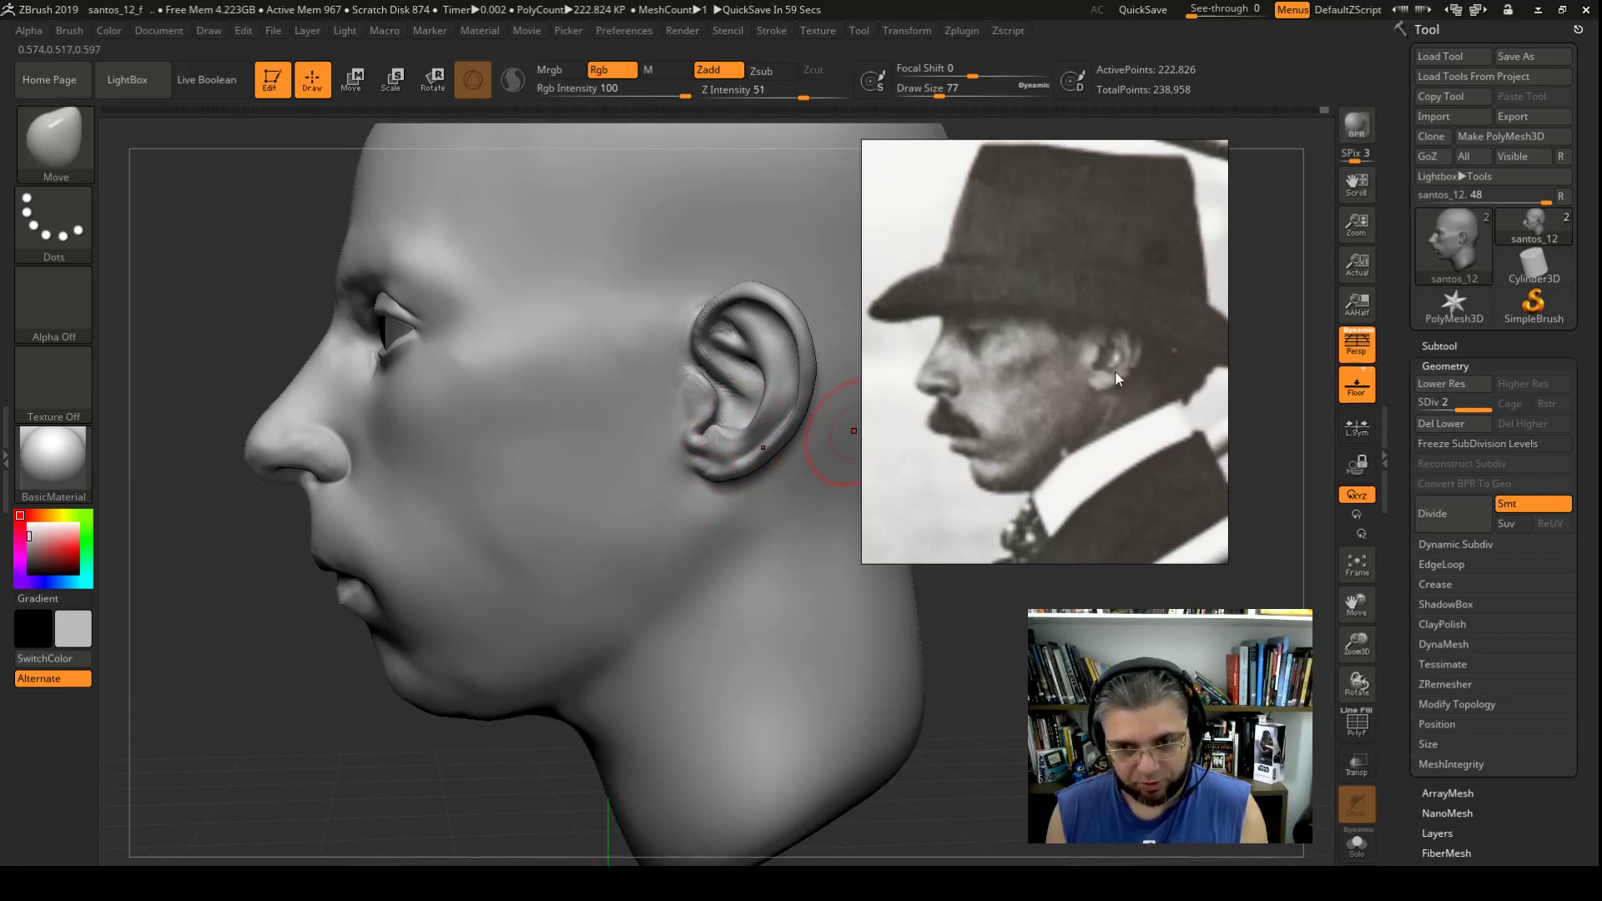
pyautogui.moveTo(758, 440); pyautogui.dragTo(699, 417)
pyautogui.press('space')
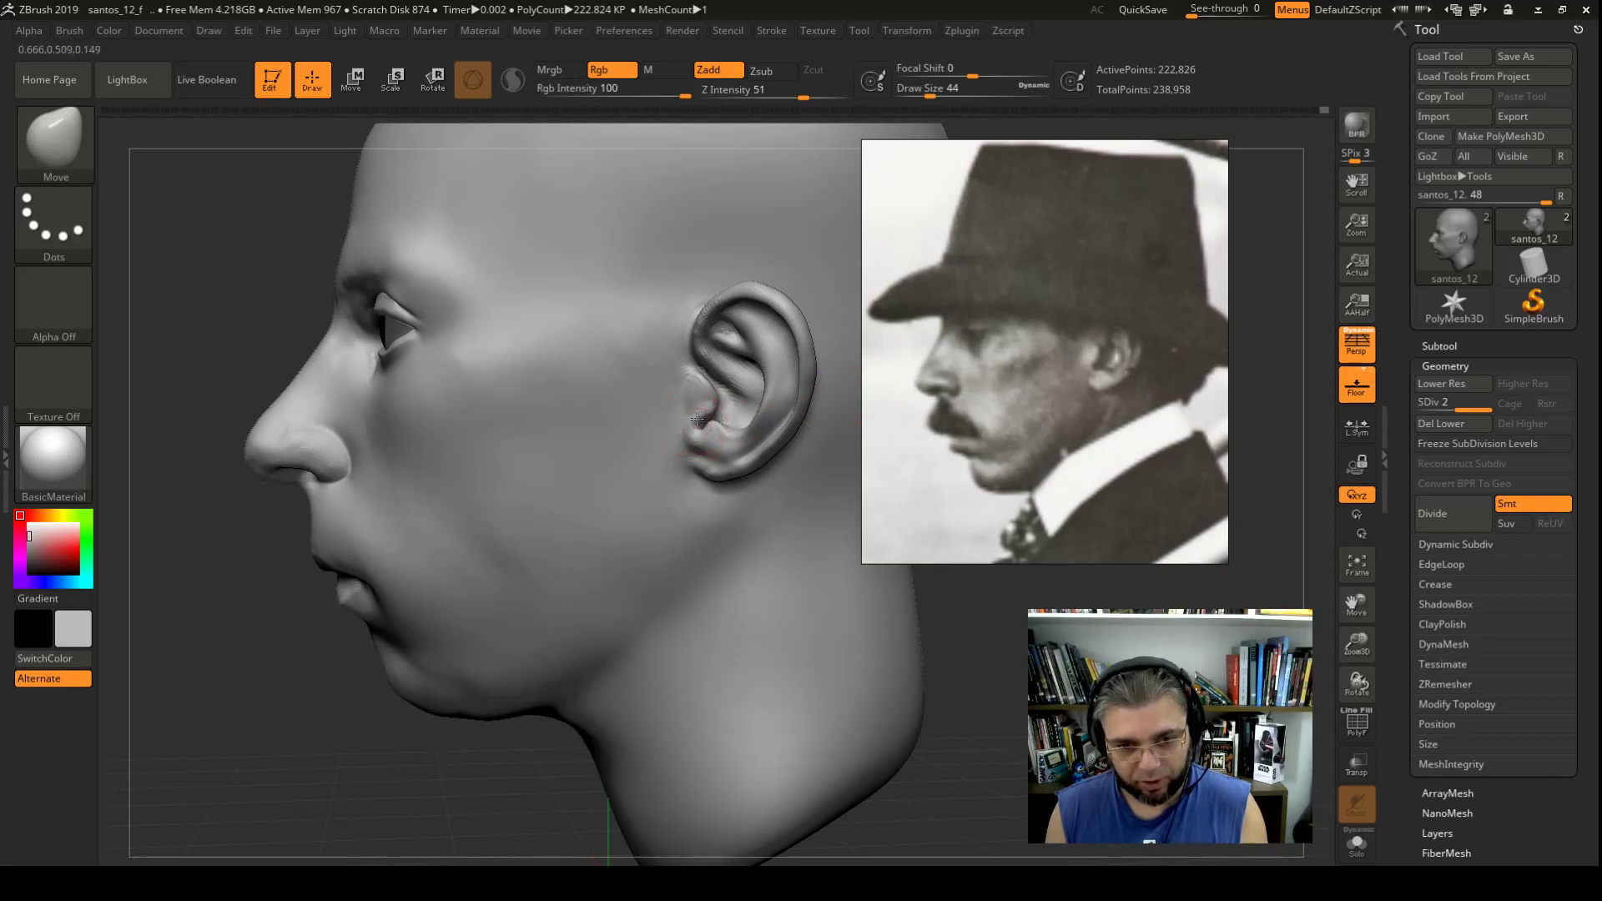
pyautogui.moveTo(698, 419)
pyautogui.mouseDown()
pyautogui.moveTo(709, 392)
pyautogui.moveTo(730, 428)
pyautogui.mouseUp()
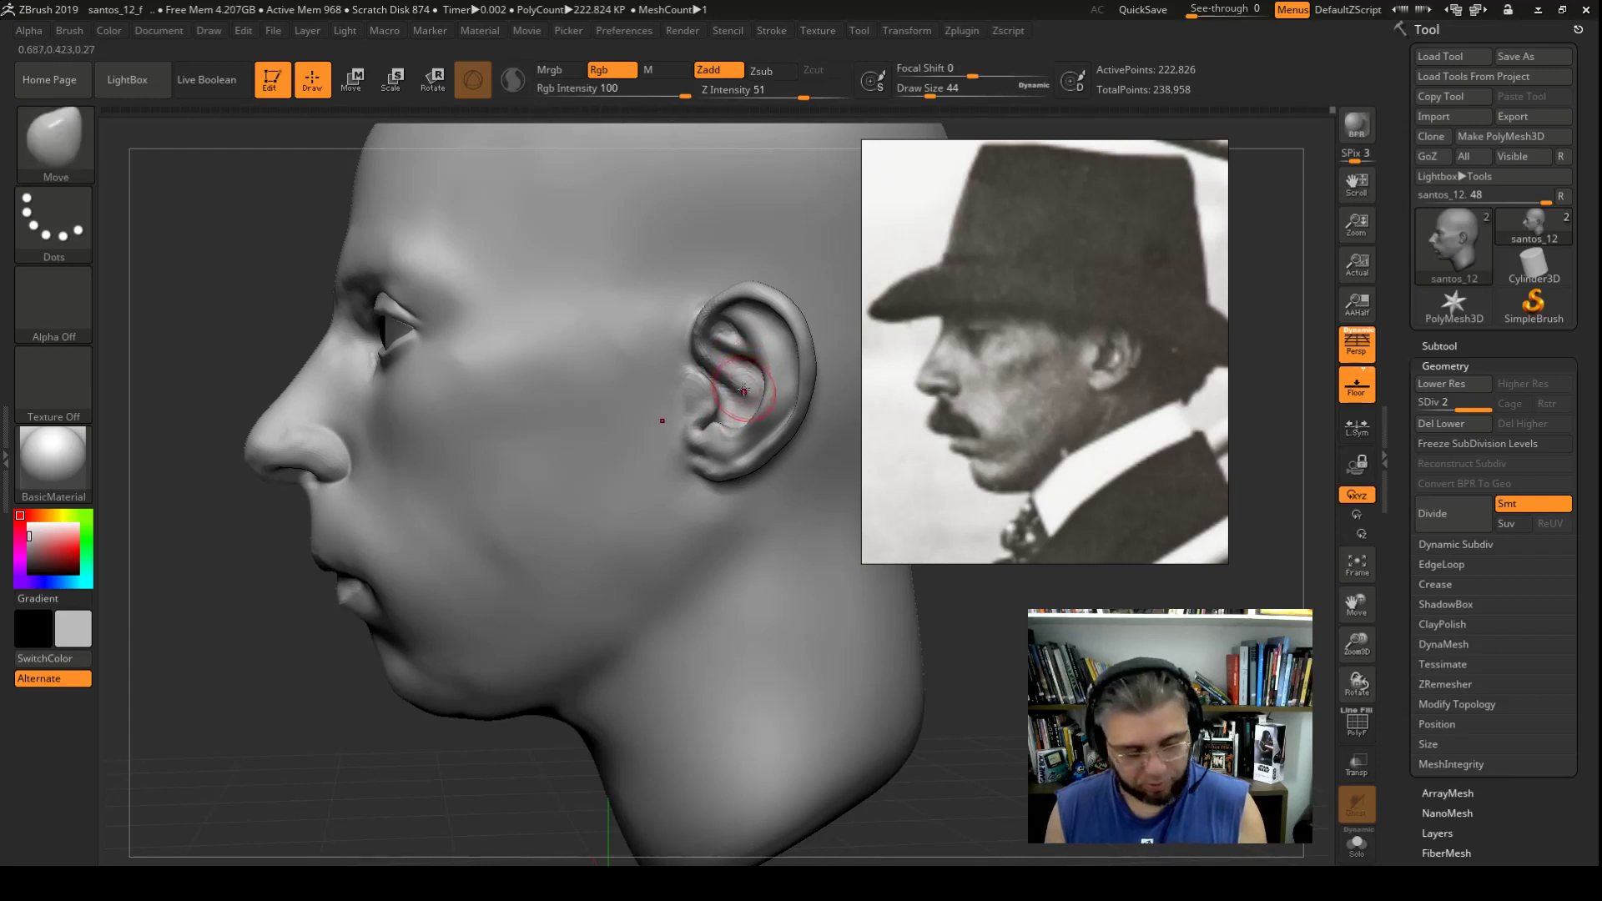
# Step: Switch to the Standard brush with B-S-T
pyautogui.press('b')
pyautogui.press('s')
pyautogui.press('t')
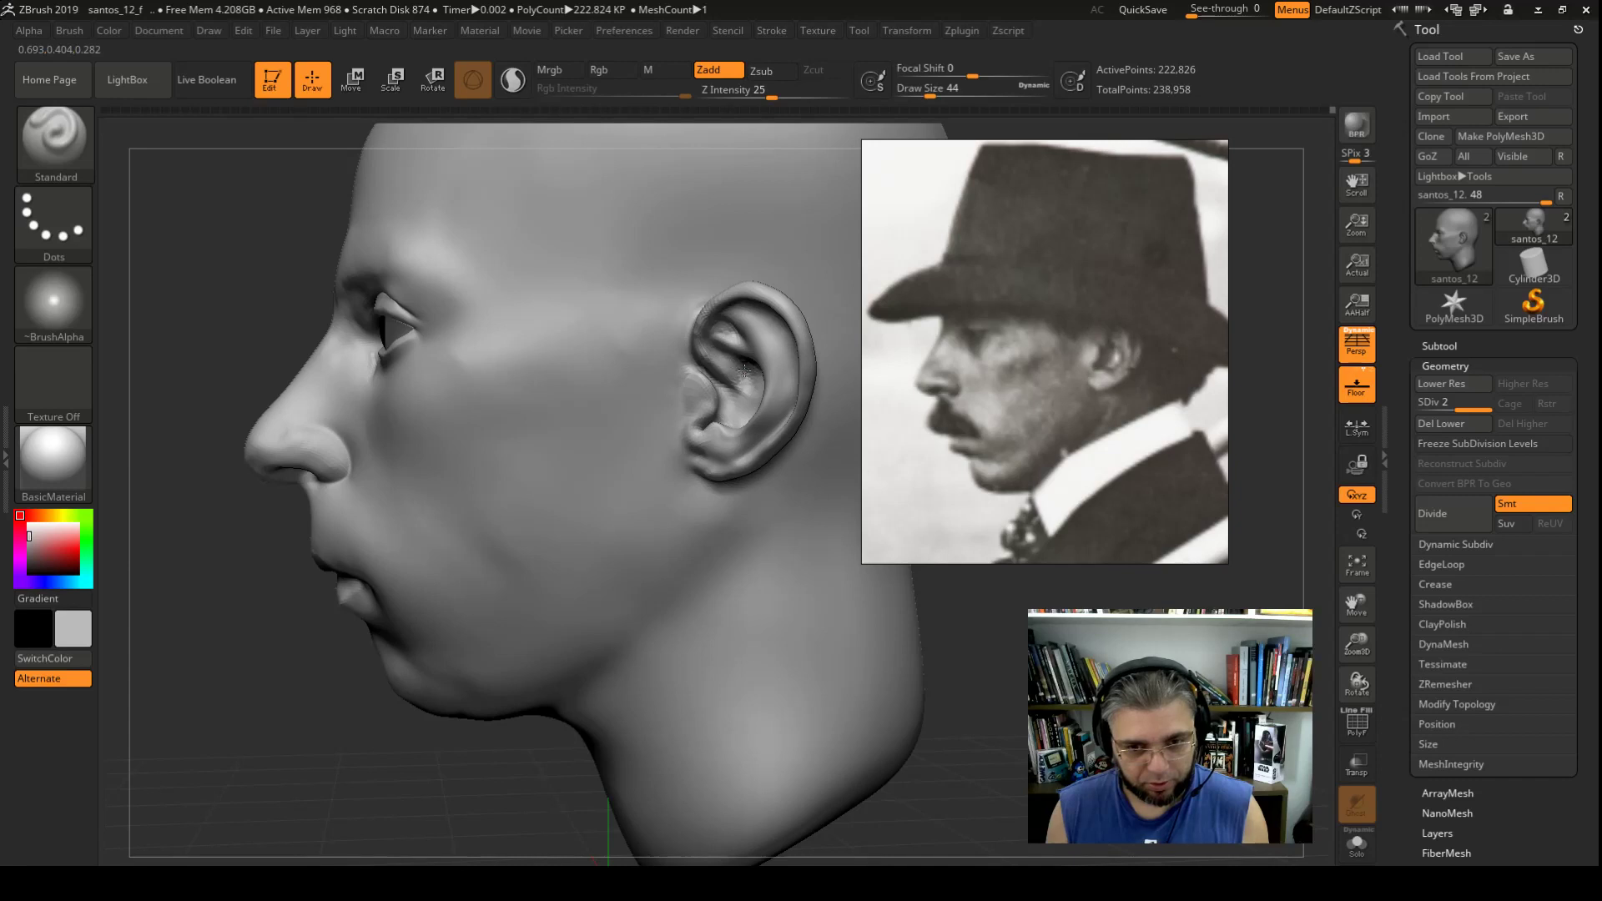
# Step: Switch to the Move brush and enlarge it to about 71
pyautogui.press('shift')
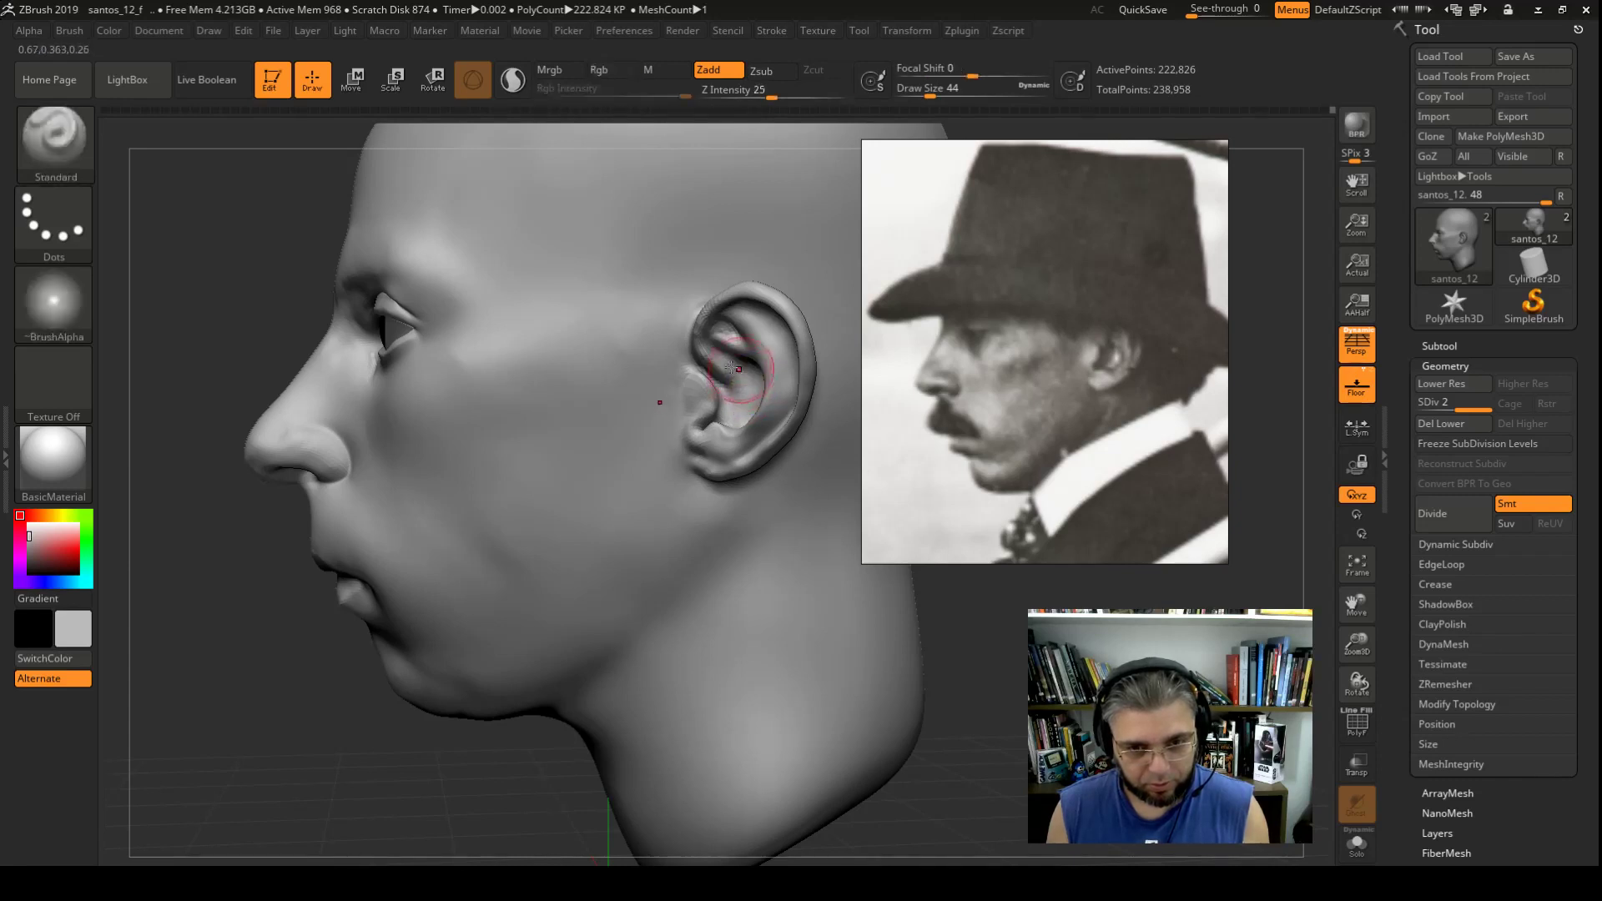
pyautogui.press('b')
pyautogui.press('m')
pyautogui.press('v')
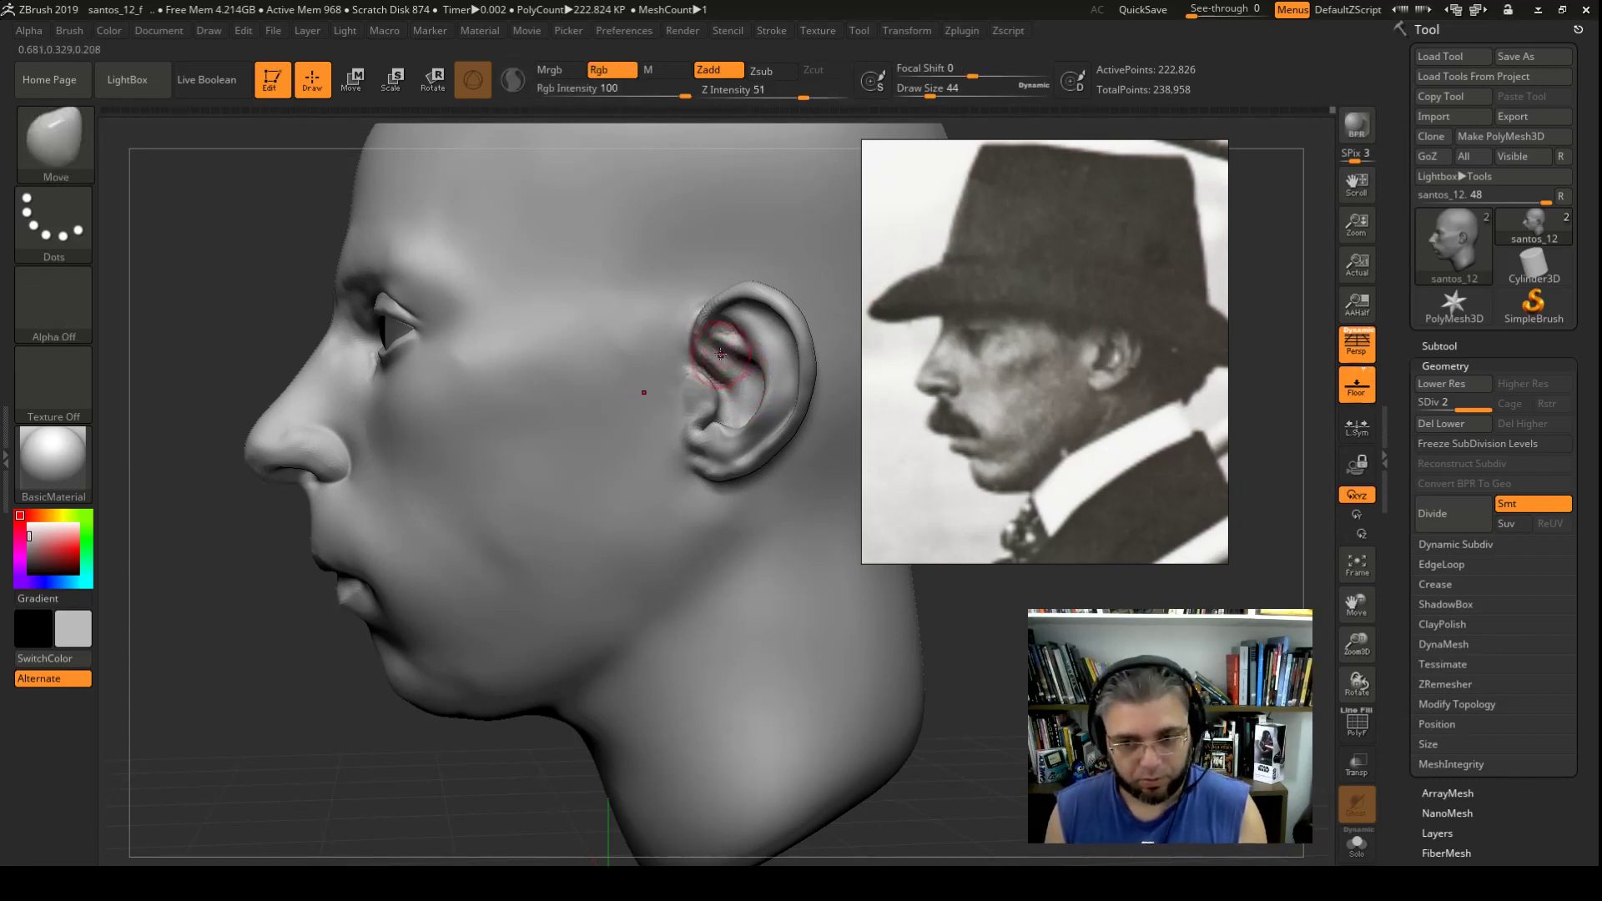
pyautogui.press('space')
pyautogui.moveTo(700, 357); pyautogui.dragTo(715, 357)
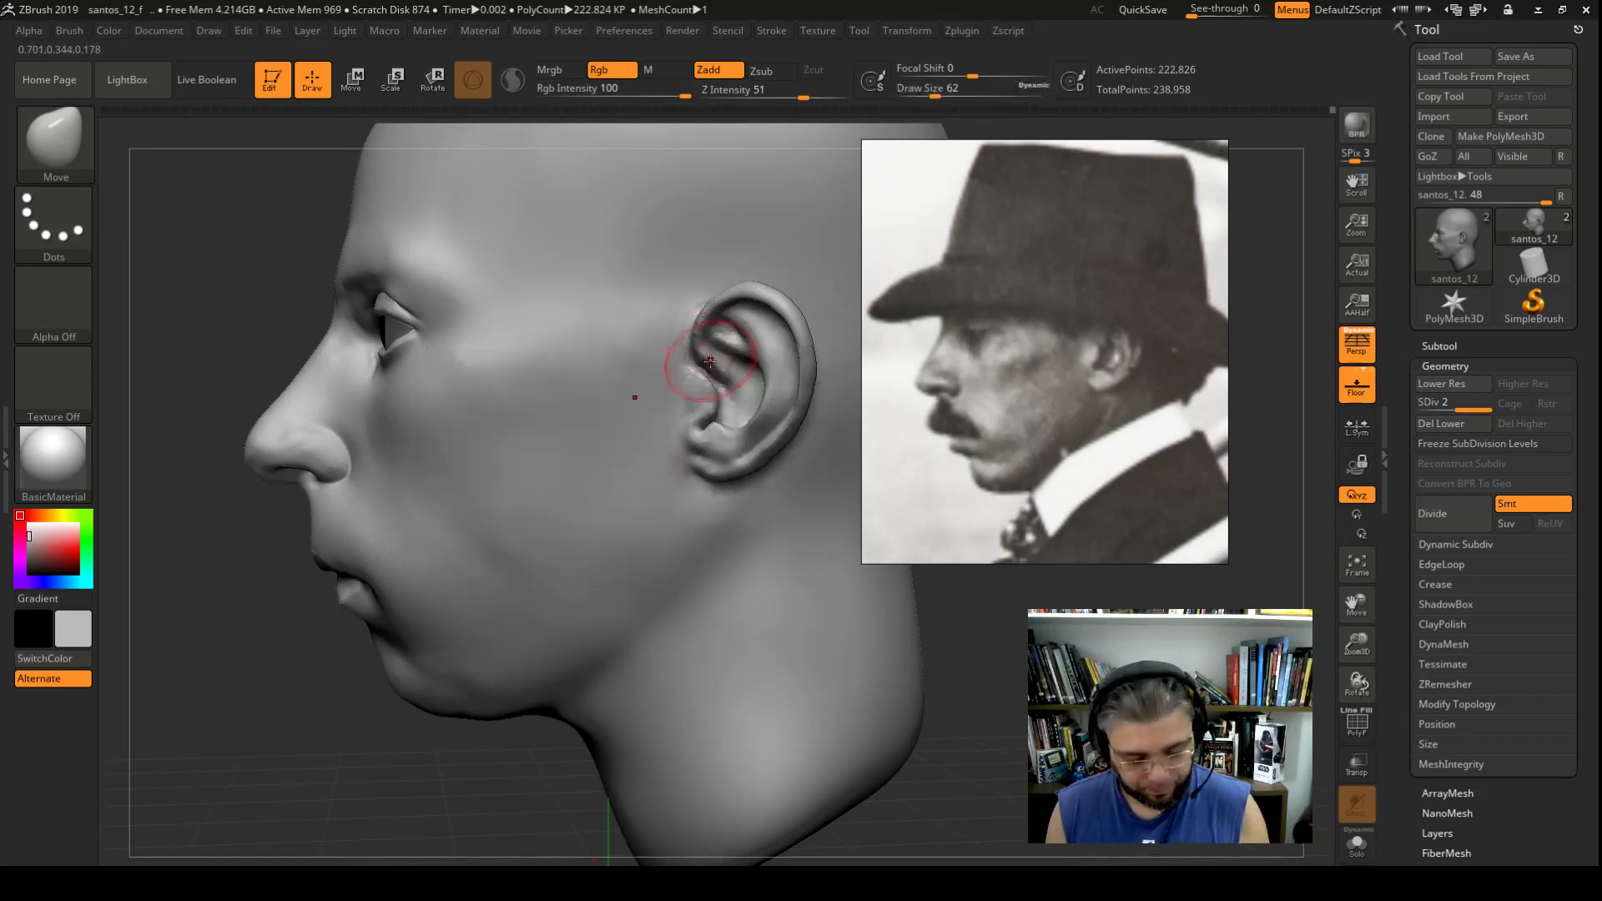
# Step: Briefly try Inflat, then push the inner ear shape into place with Move
pyautogui.press('b')
pyautogui.press('i')
pyautogui.press('n')
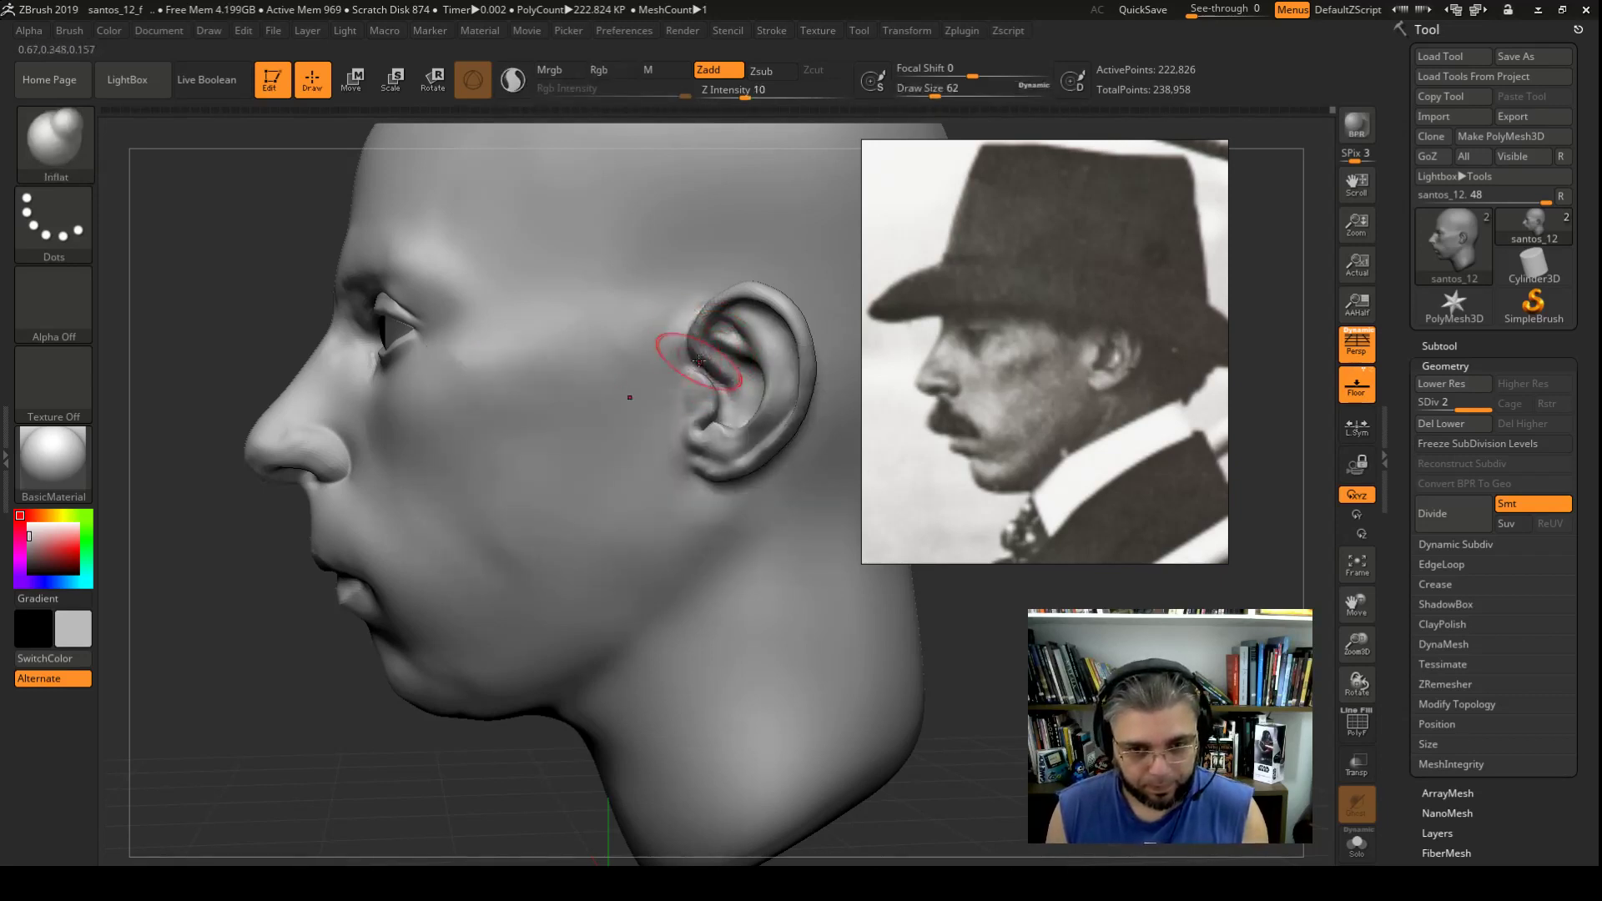
pyautogui.press('b')
pyautogui.press('m')
pyautogui.press('v')
pyautogui.moveTo(705, 327); pyautogui.dragTo(743, 338)
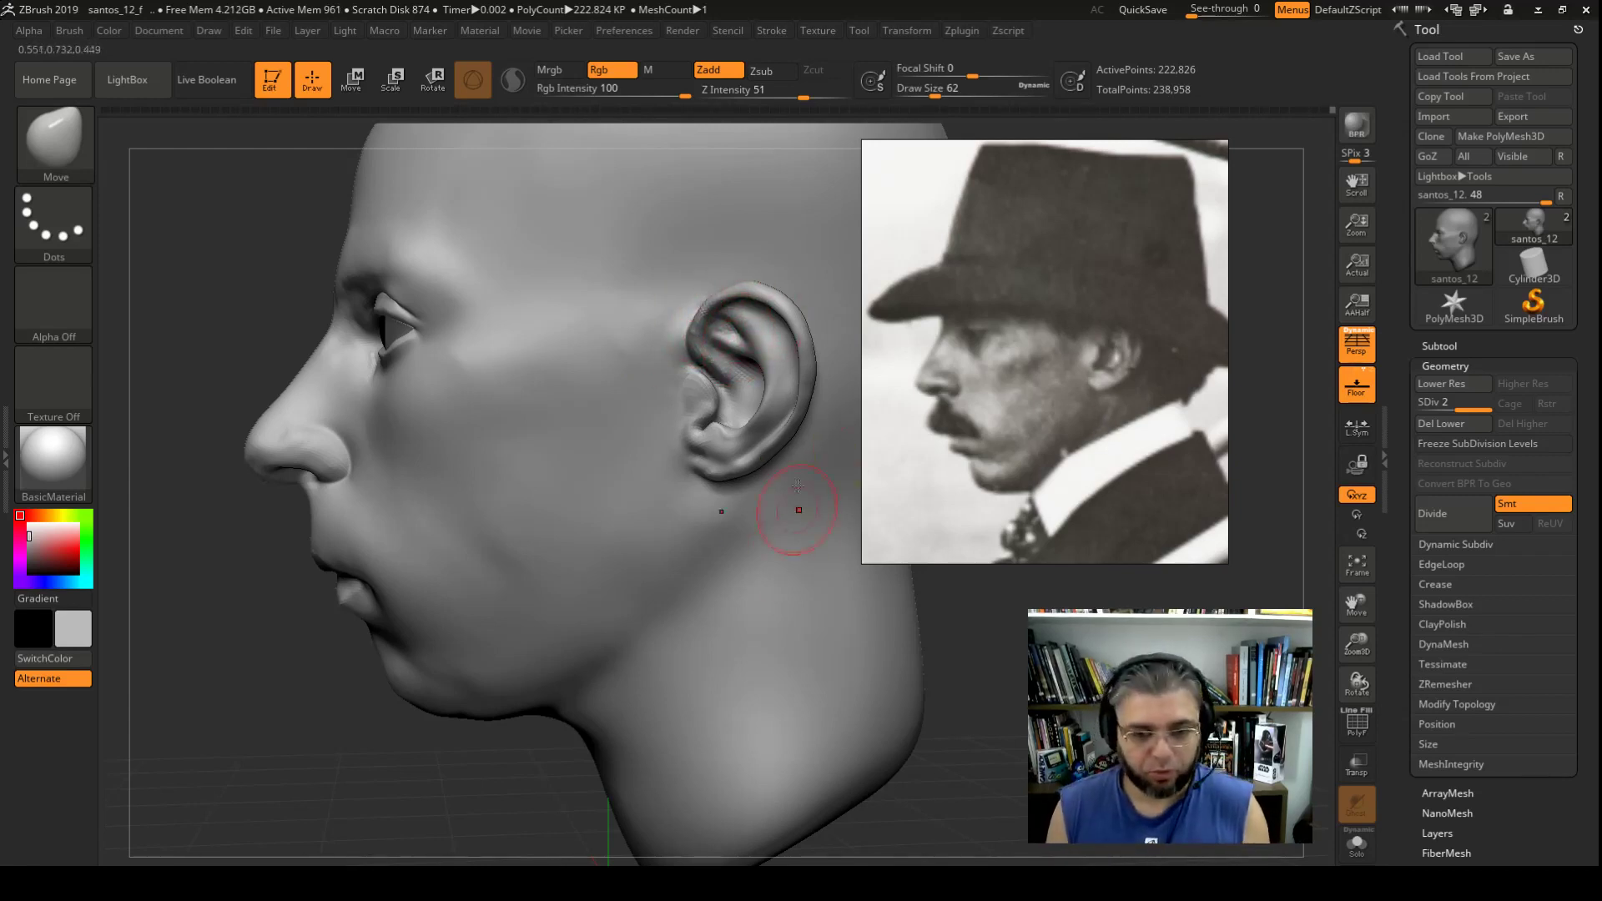
# Step: Increase the Move brush Draw Size to 80, then 108
pyautogui.press('space')
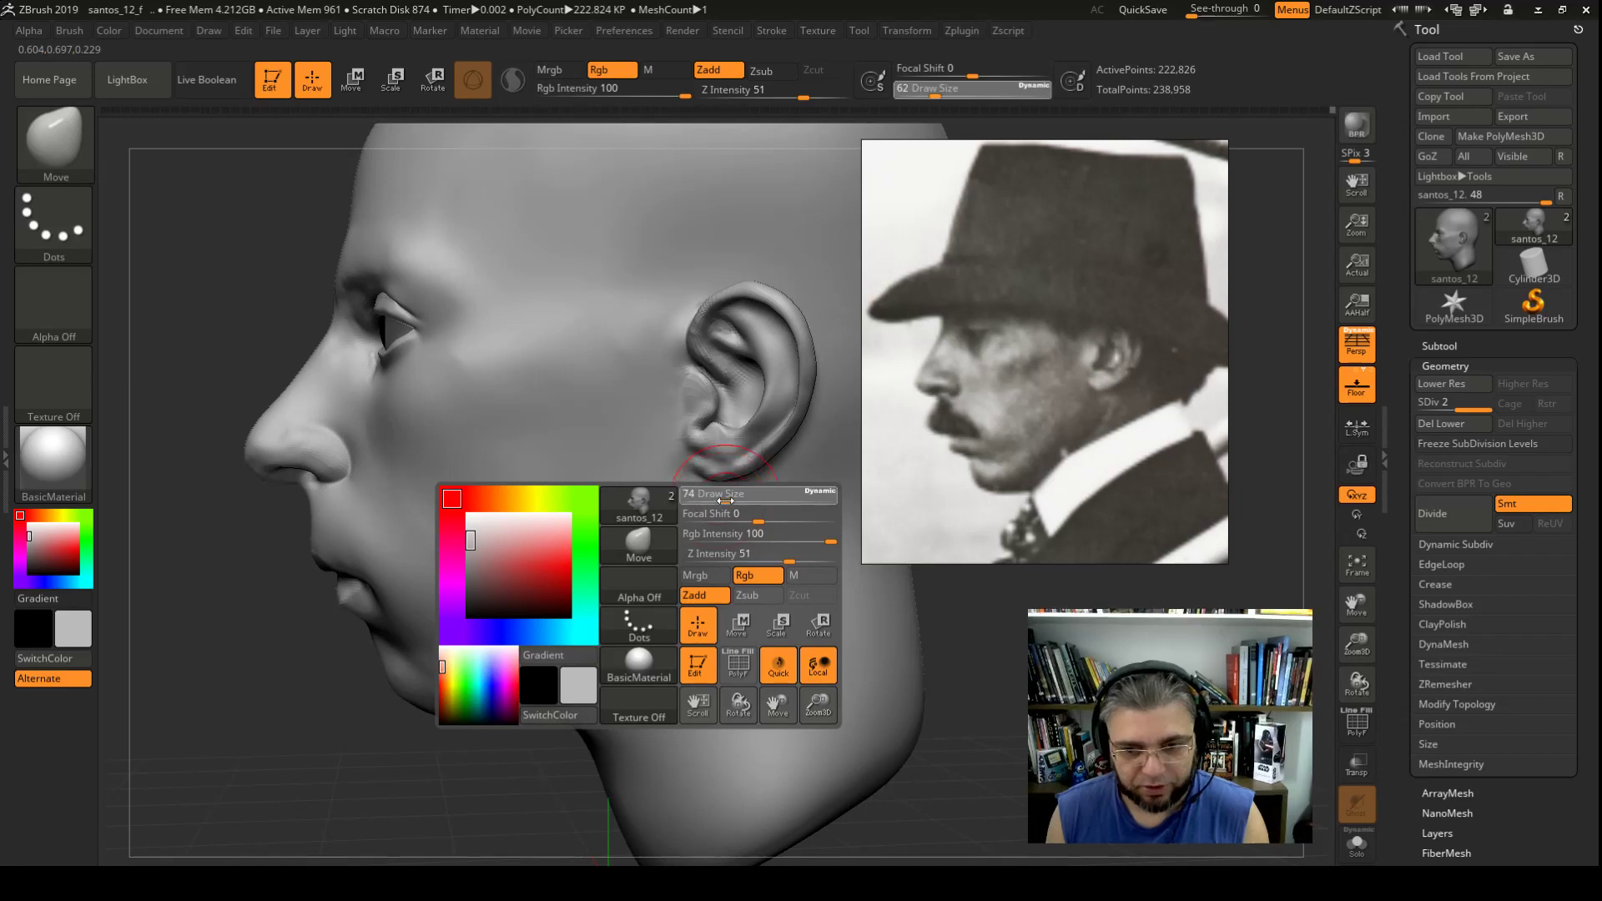
pyautogui.moveTo(718, 501); pyautogui.dragTo(722, 501)
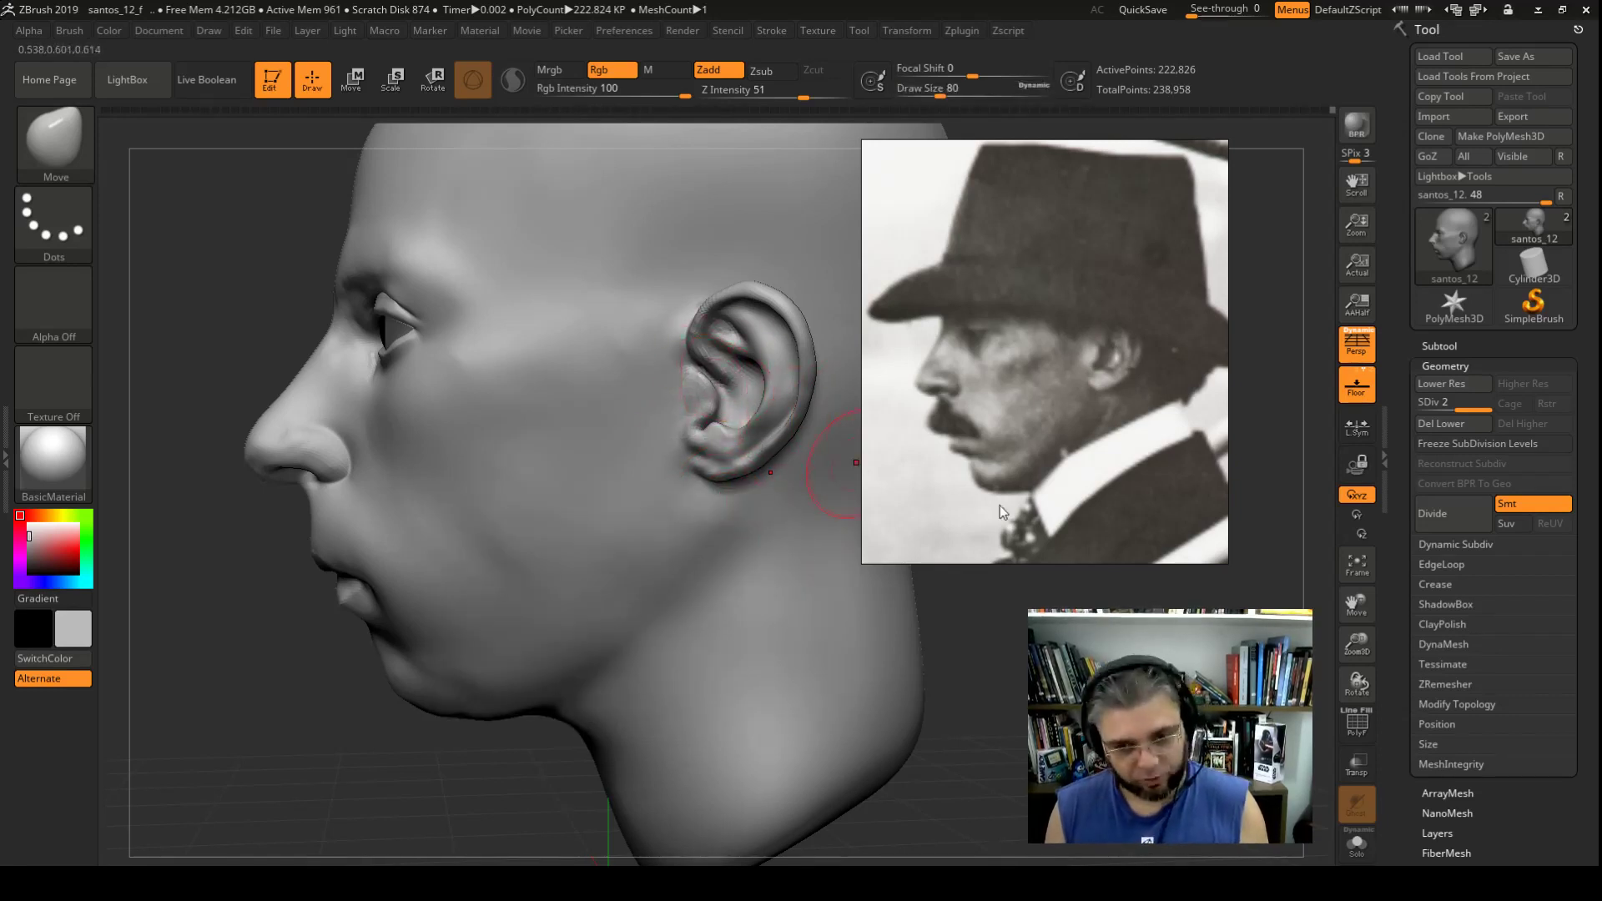
pyautogui.press('space')
pyautogui.moveTo(777, 399); pyautogui.dragTo(785, 400)
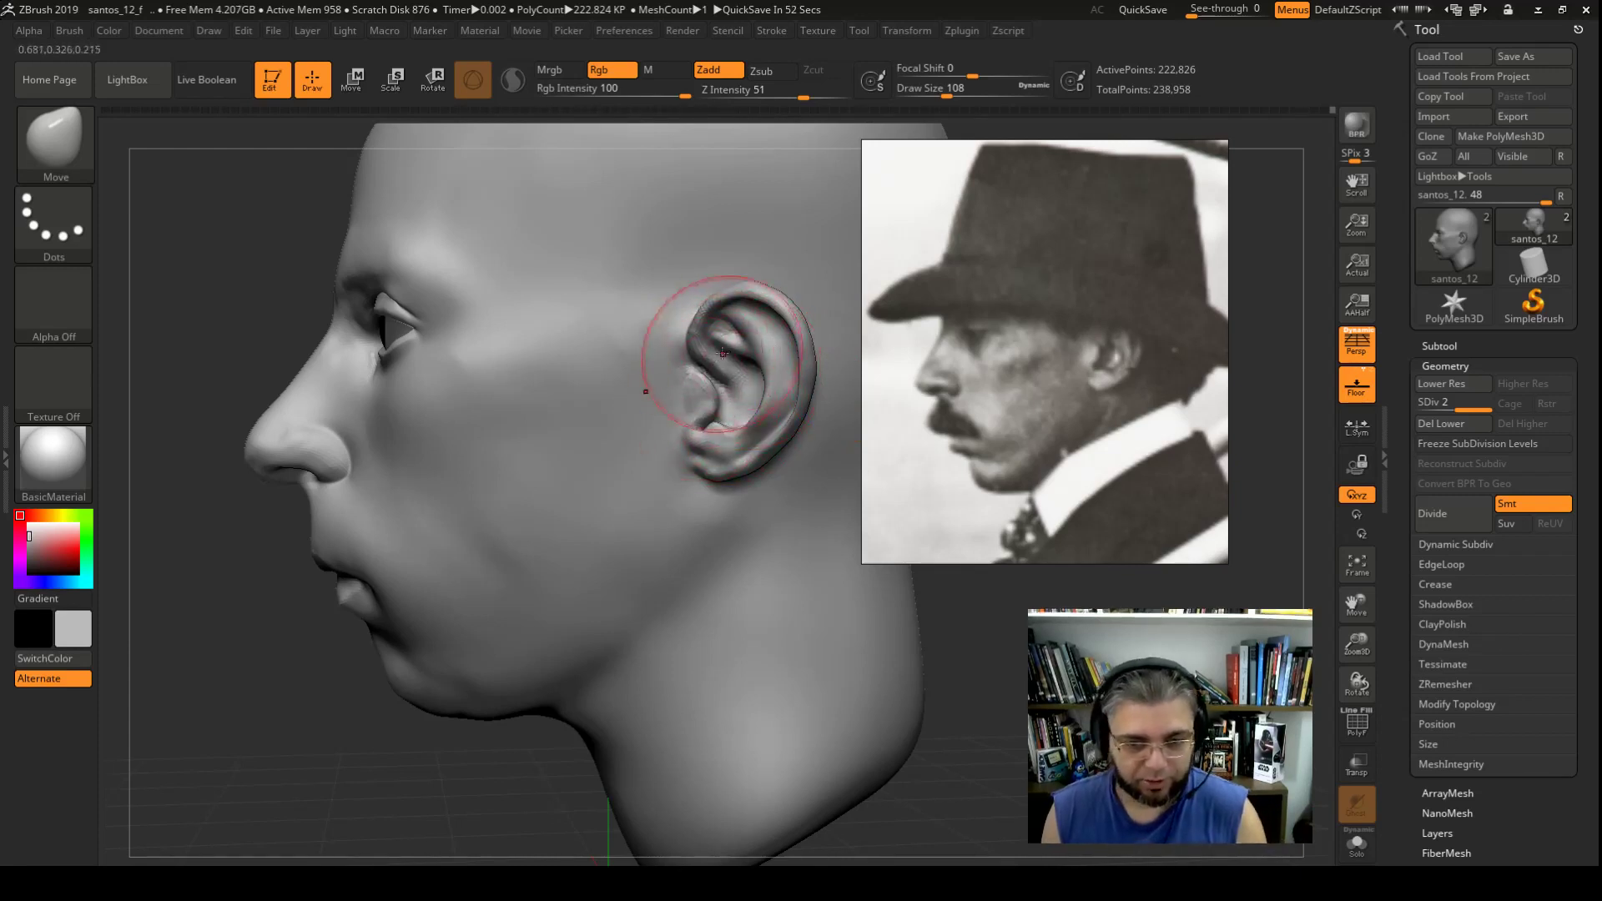
# Step: Mask the cheek and jaw, drop to SDiv 1, and move the whole ear back and down at size 251
pyautogui.keyDown('ctrl'); pyautogui.moveTo(717, 200); pyautogui.dragTo(672, 631); pyautogui.keyUp('ctrl')
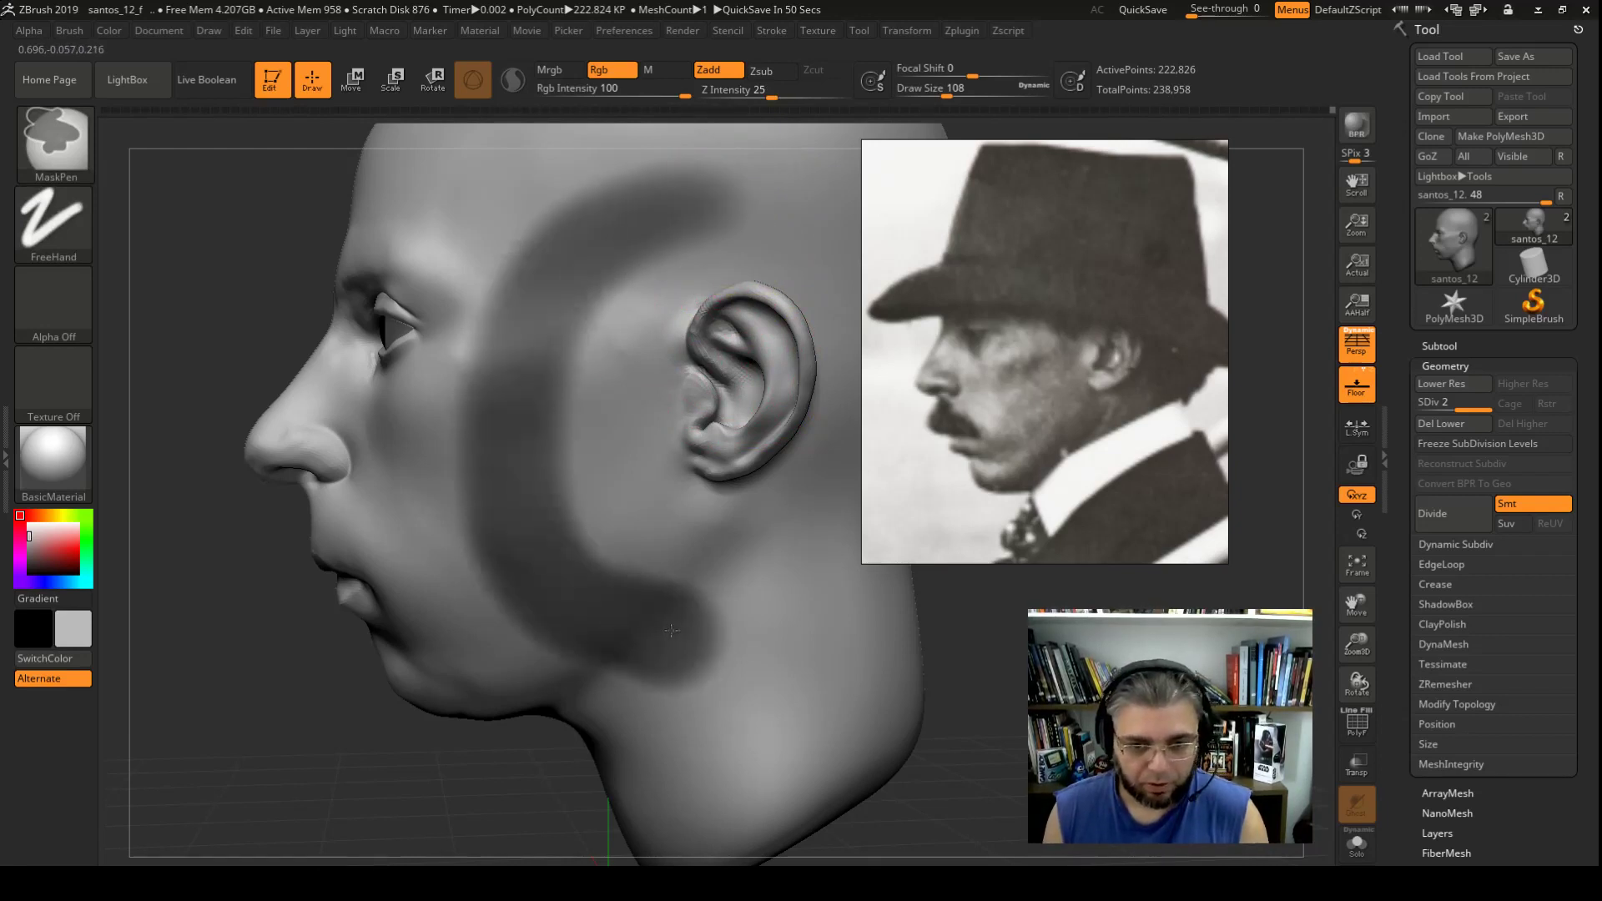
pyautogui.press('space')
pyautogui.moveTo(701, 401); pyautogui.dragTo(727, 403)
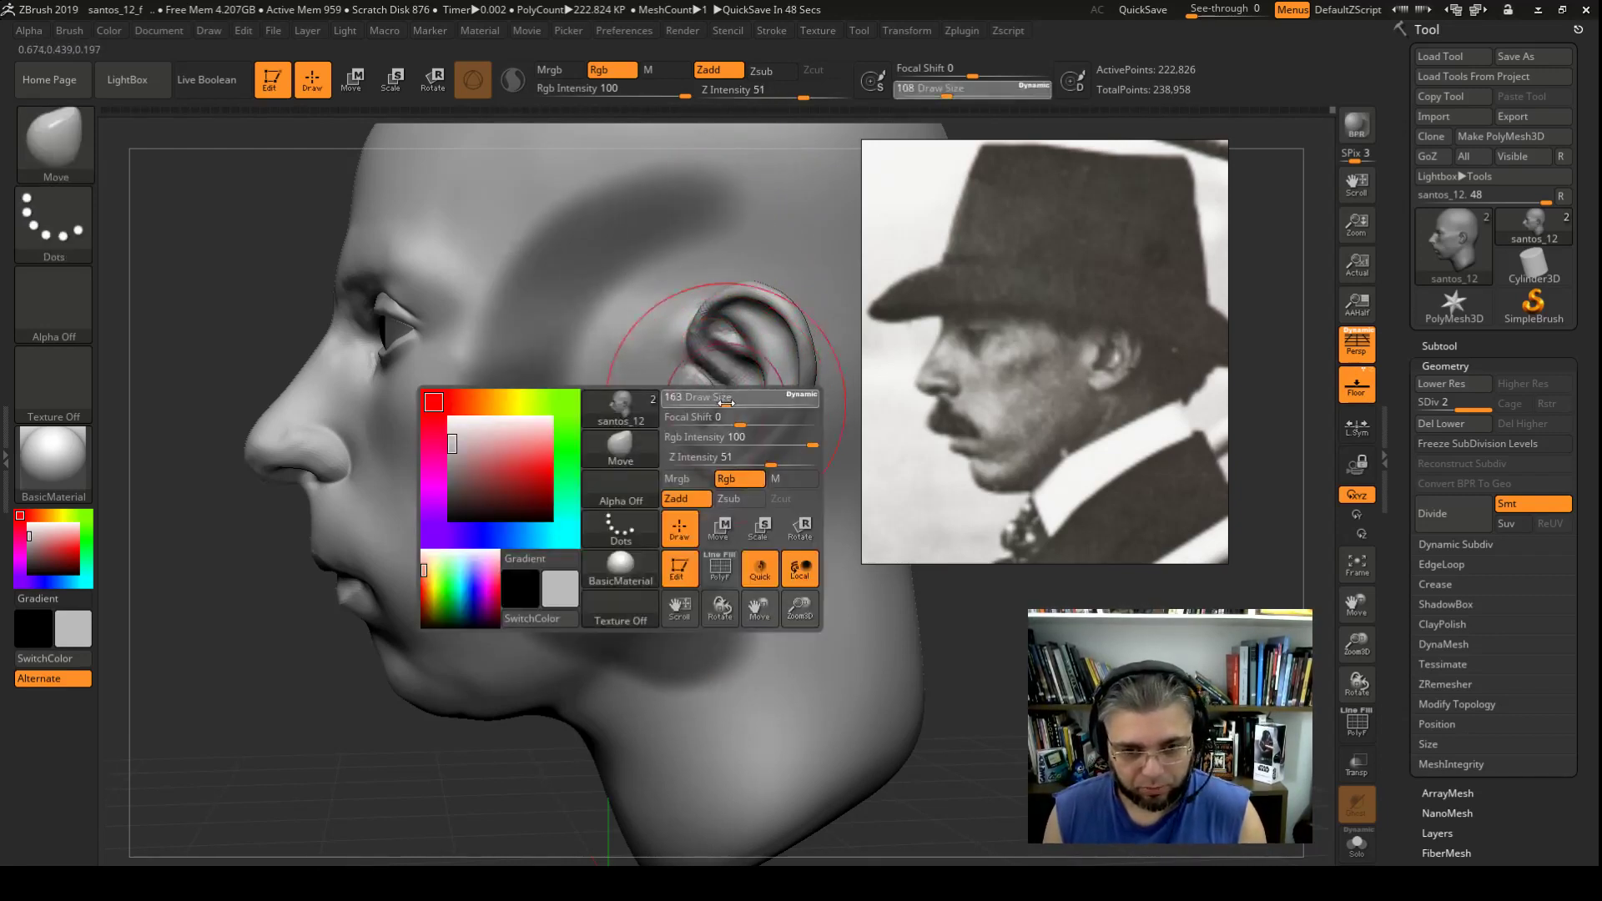
pyautogui.hotkey('shift', 'd')
pyautogui.press('space')
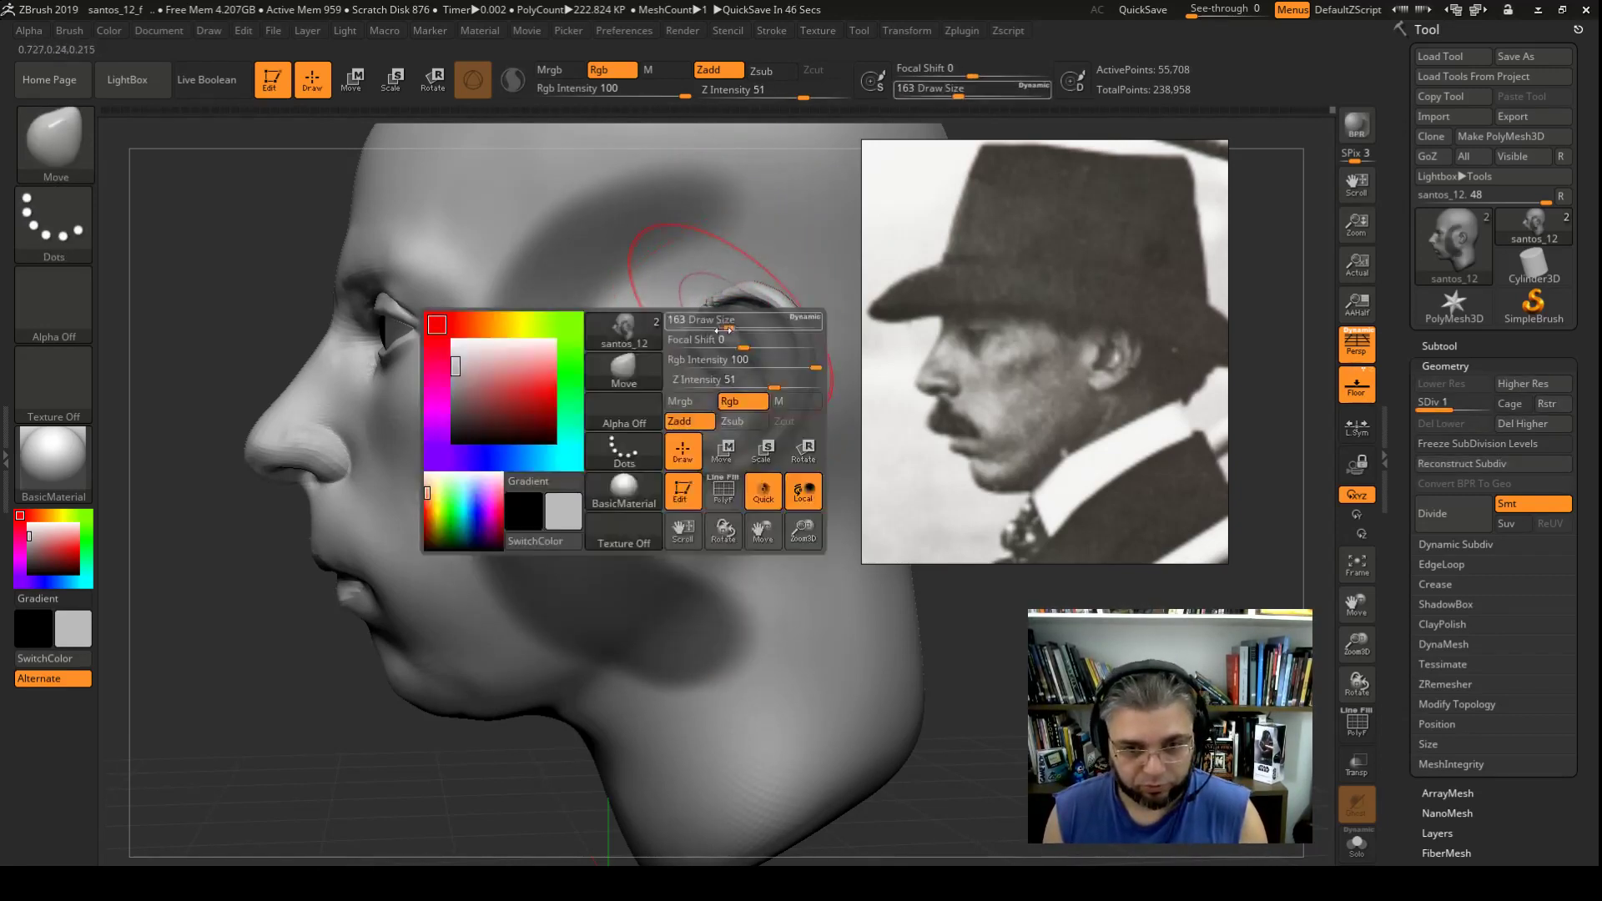
pyautogui.moveTo(723, 327); pyautogui.dragTo(744, 328)
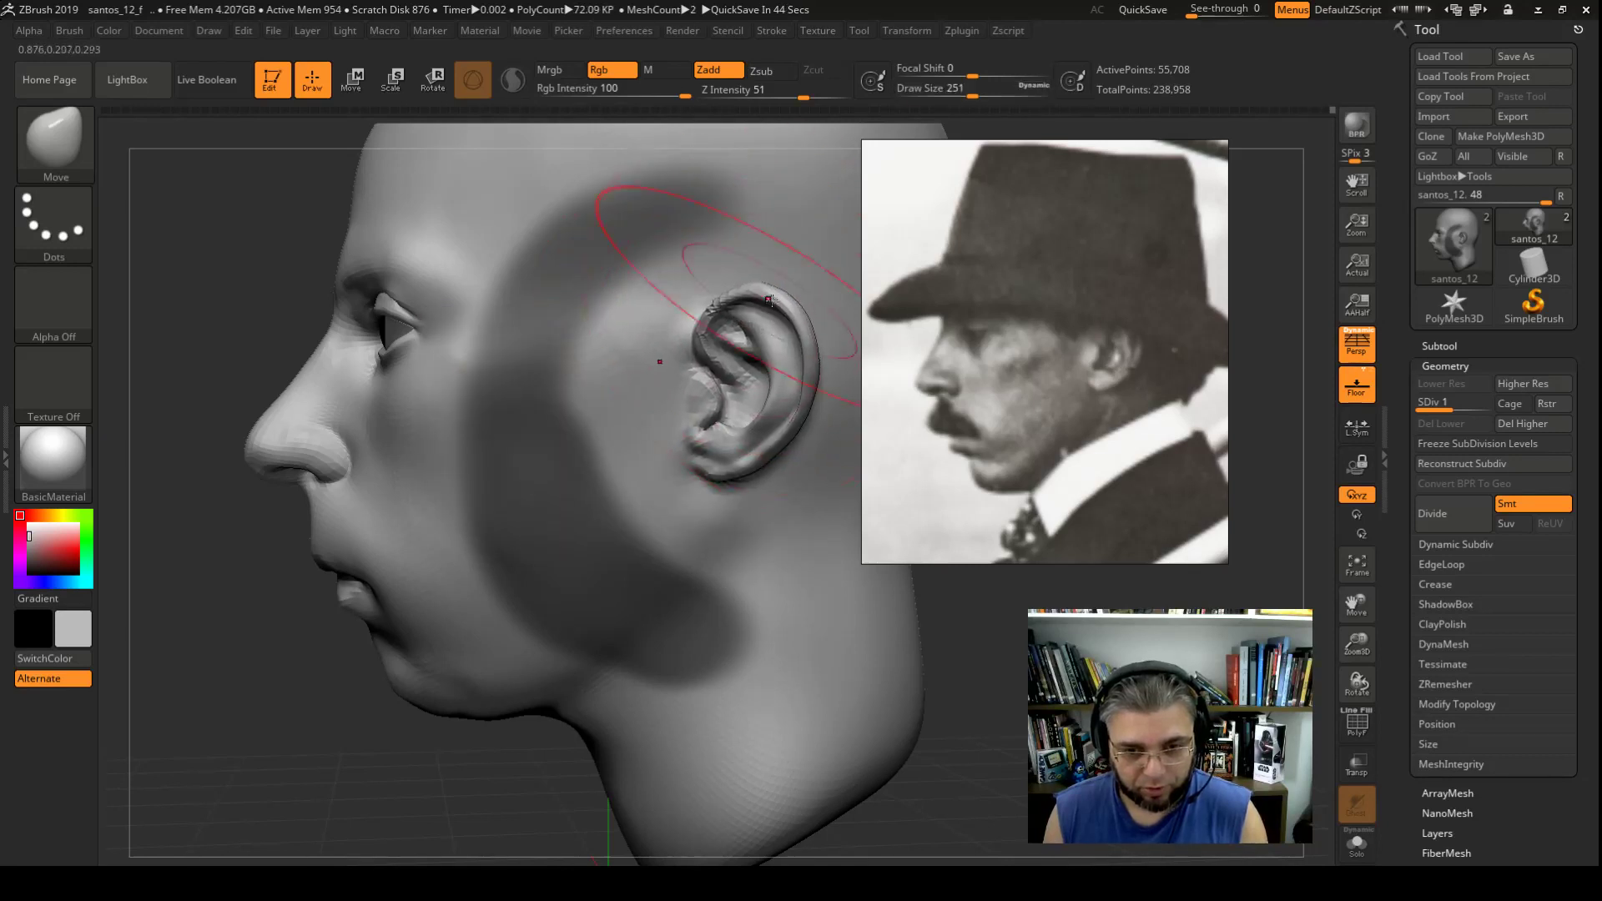
pyautogui.moveTo(769, 300); pyautogui.dragTo(807, 336)
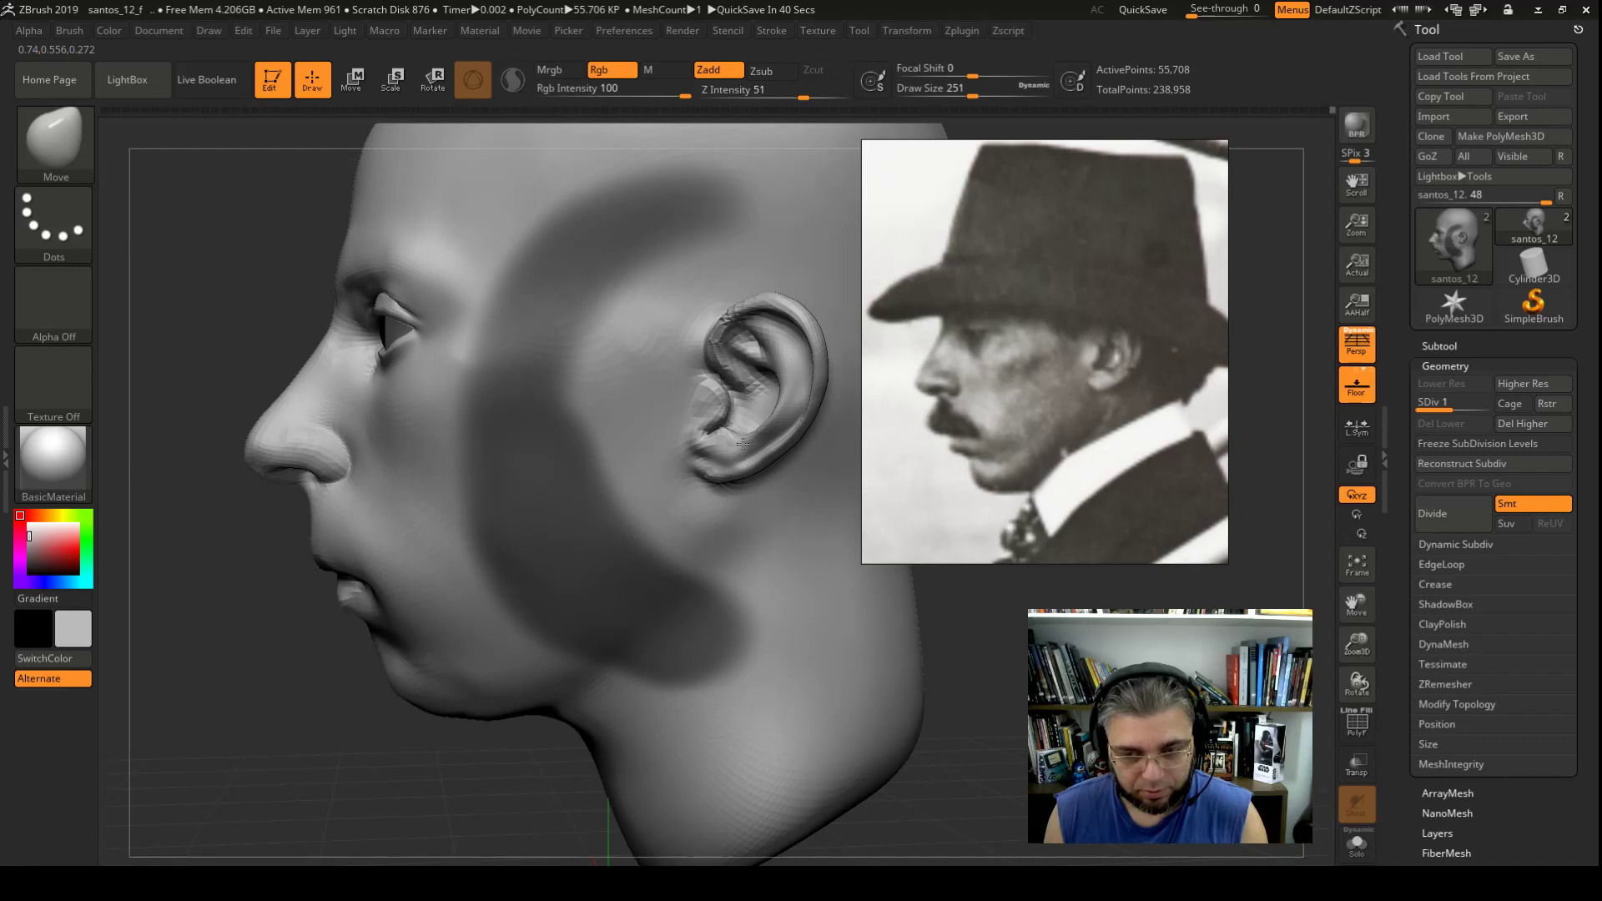
# Step: Shrink the Move brush to 167, then 112
pyautogui.rightClick(736, 331)
pyautogui.moveTo(736, 332); pyautogui.dragTo(704, 318)
pyautogui.rightClick(729, 318)
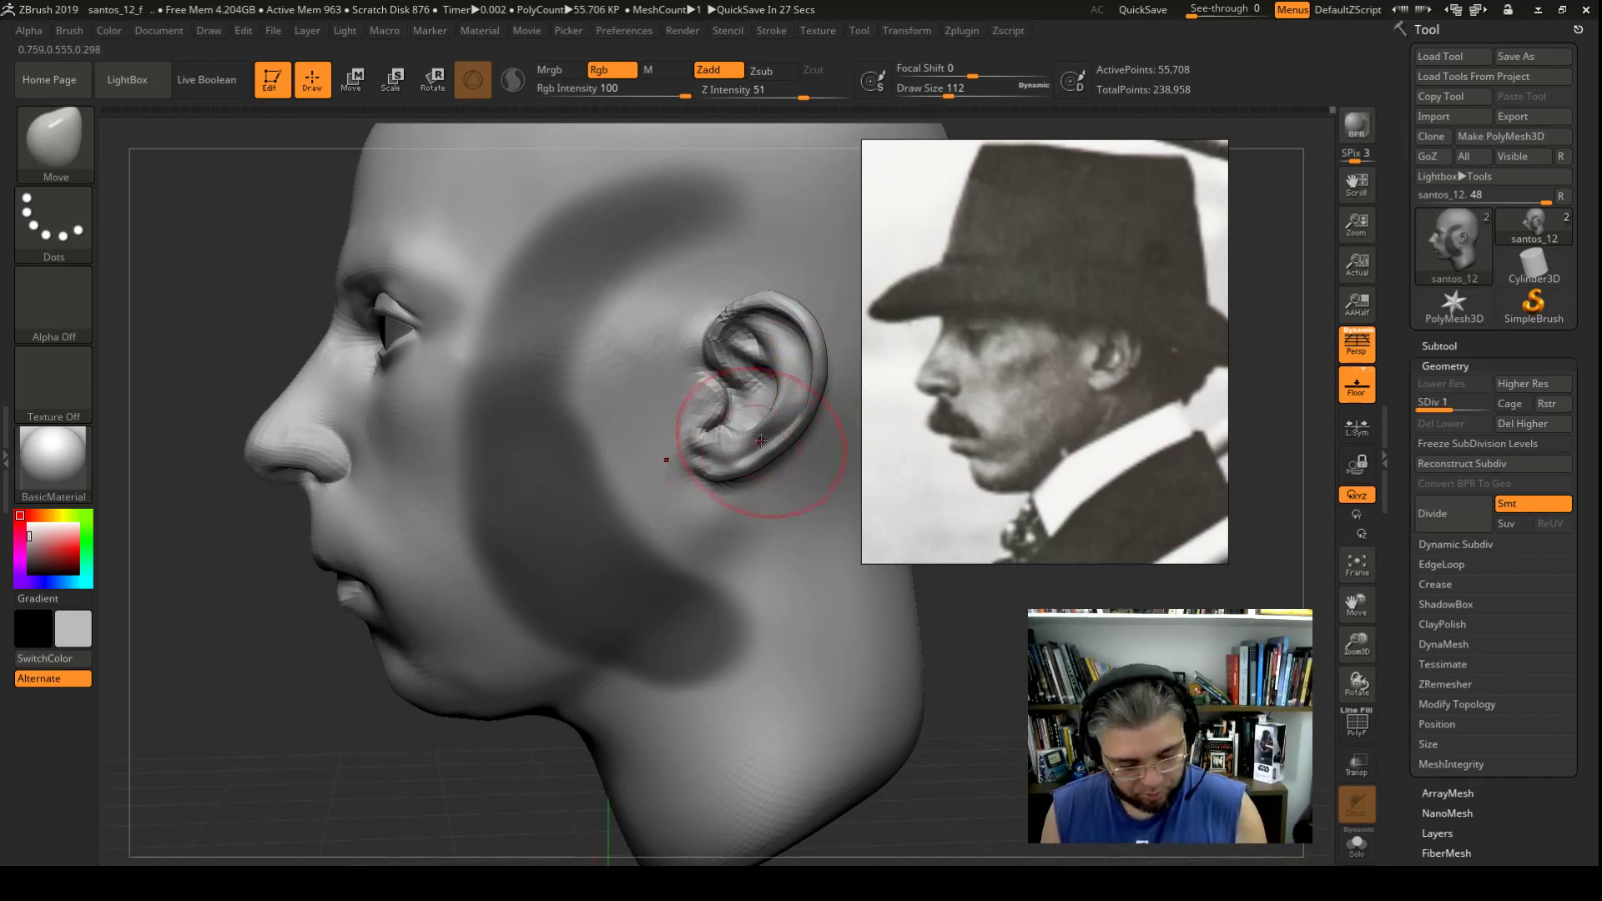
# Step: Inflate the lower ear with Inflat at size 87 and smooth it twice
pyautogui.press('b')
pyautogui.press('i')
pyautogui.press('n')
pyautogui.press('space')
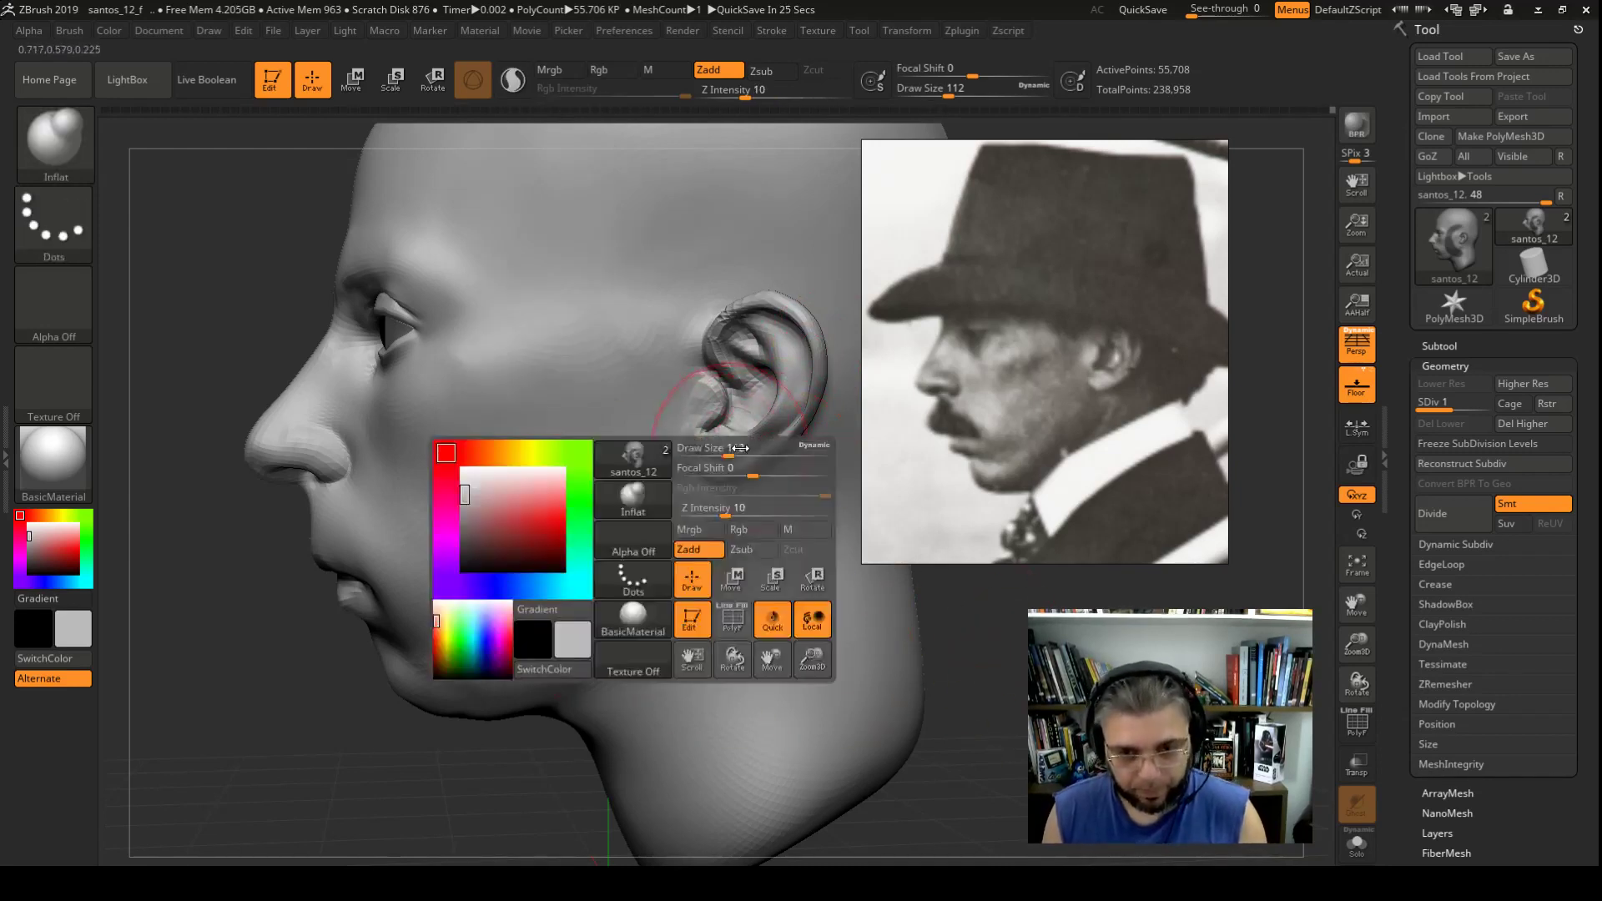
pyautogui.moveTo(745, 452); pyautogui.dragTo(726, 448)
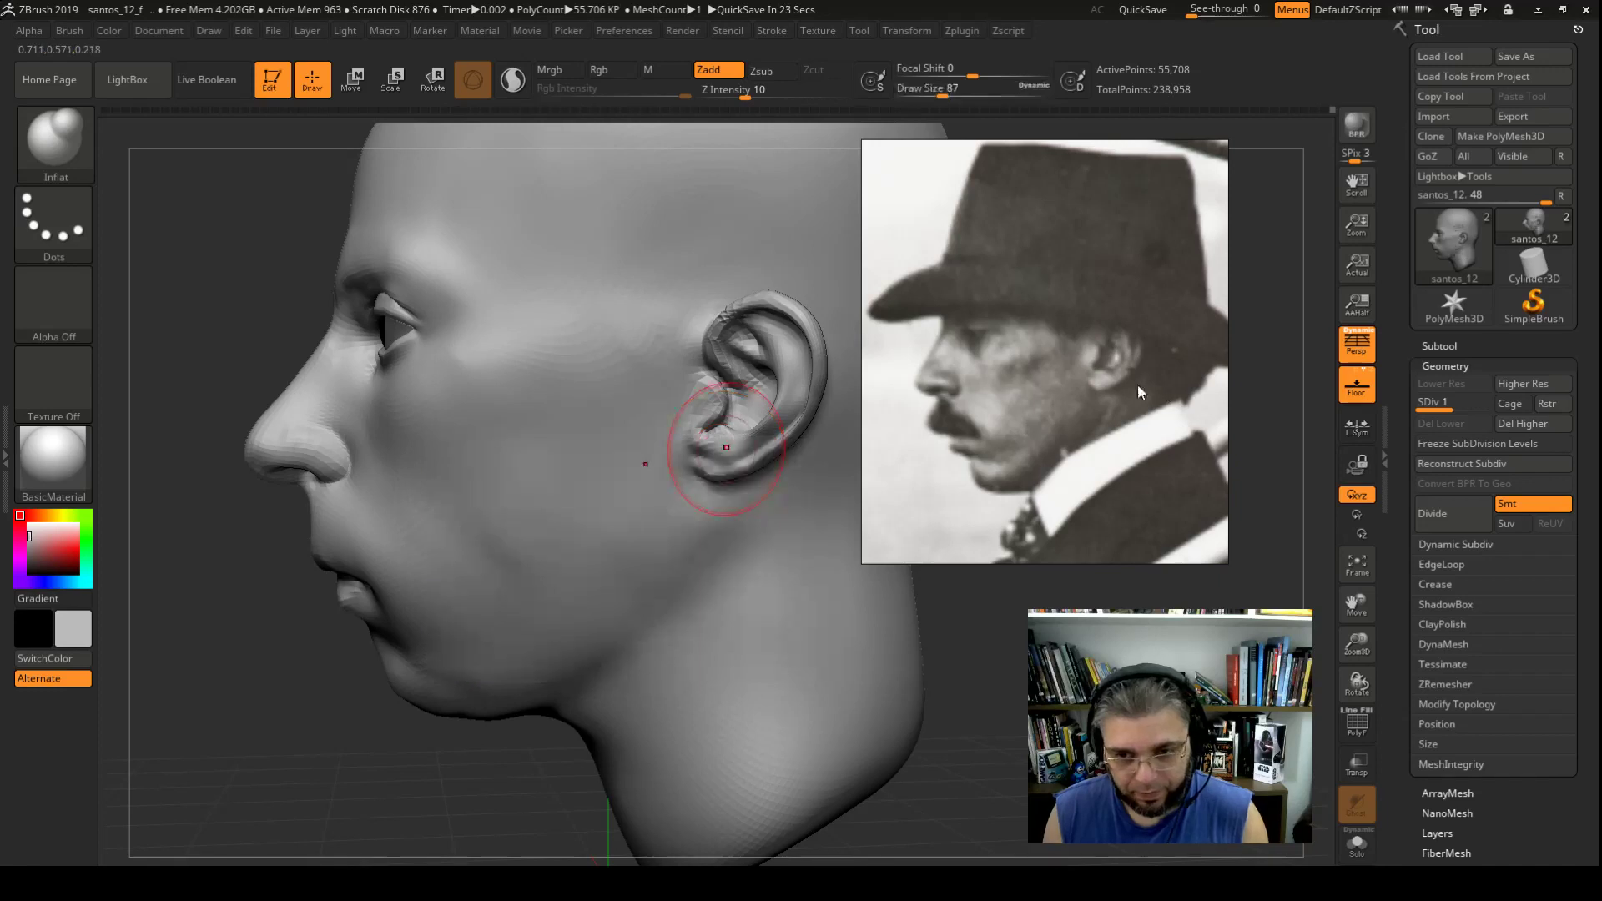
pyautogui.press('shift')
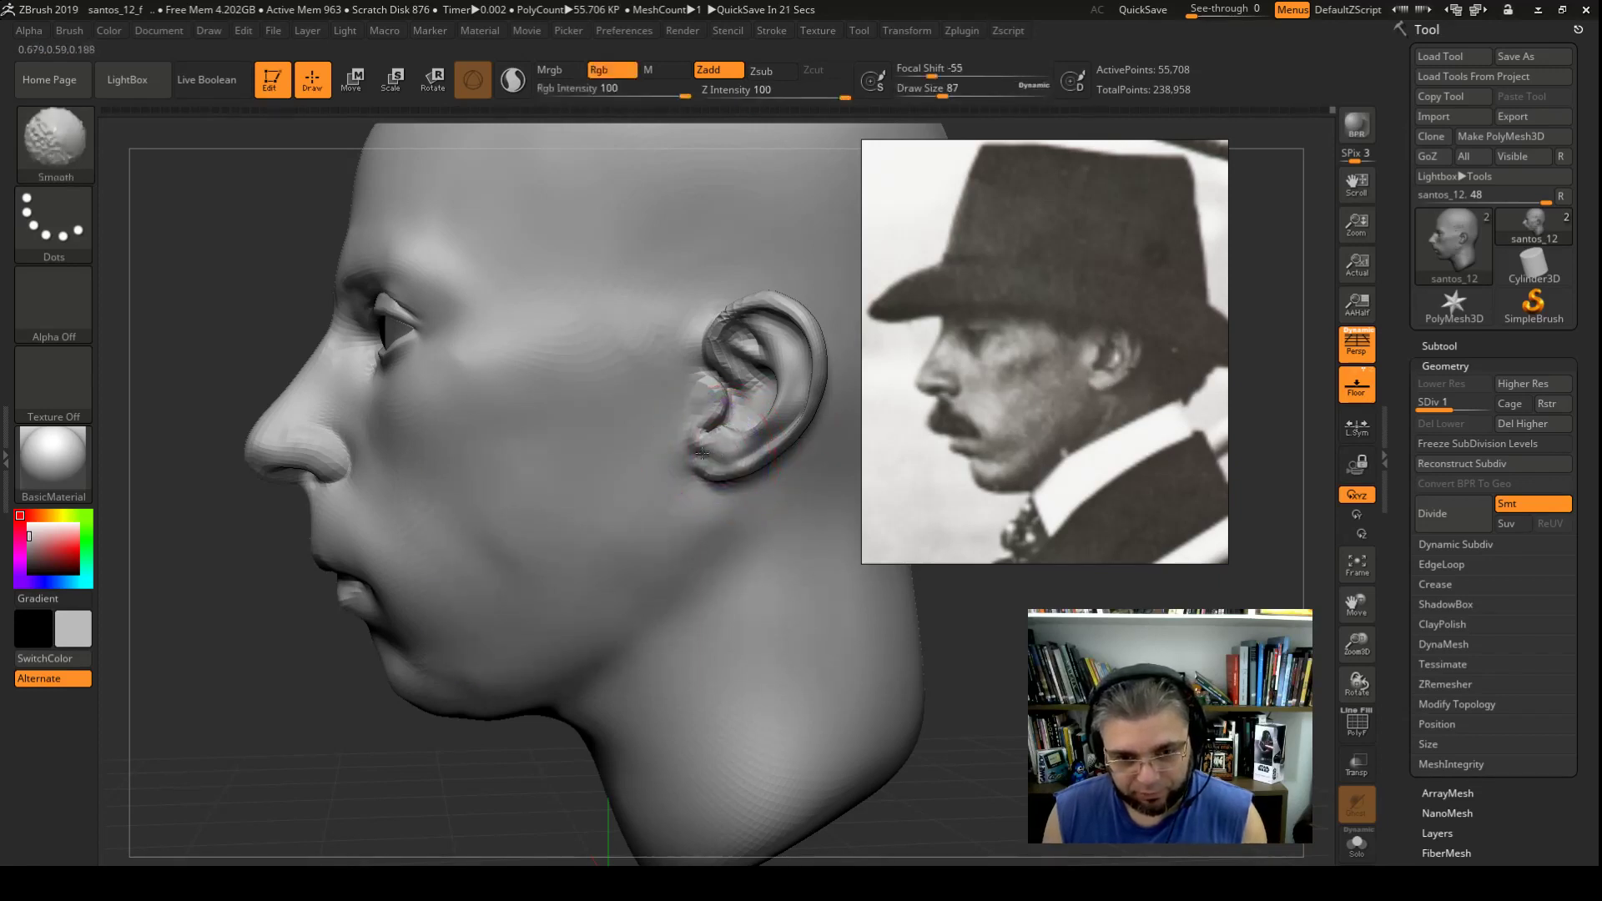
pyautogui.press('shift')
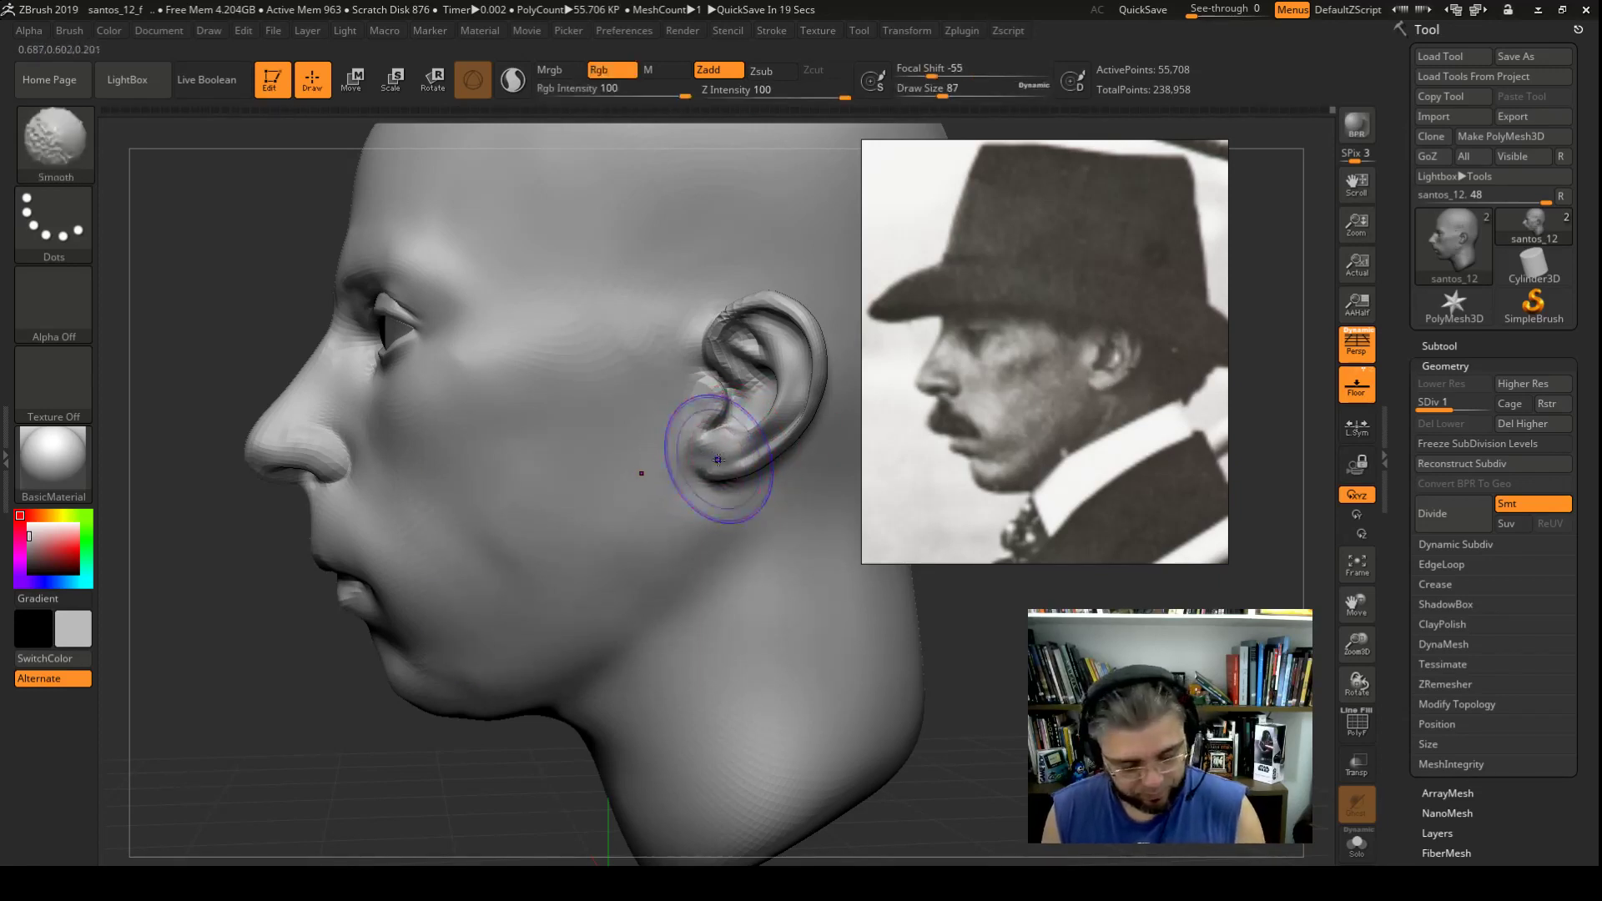
# Step: Return to subdivision level 2 and smooth the lower ear at size 51
pyautogui.press('d')
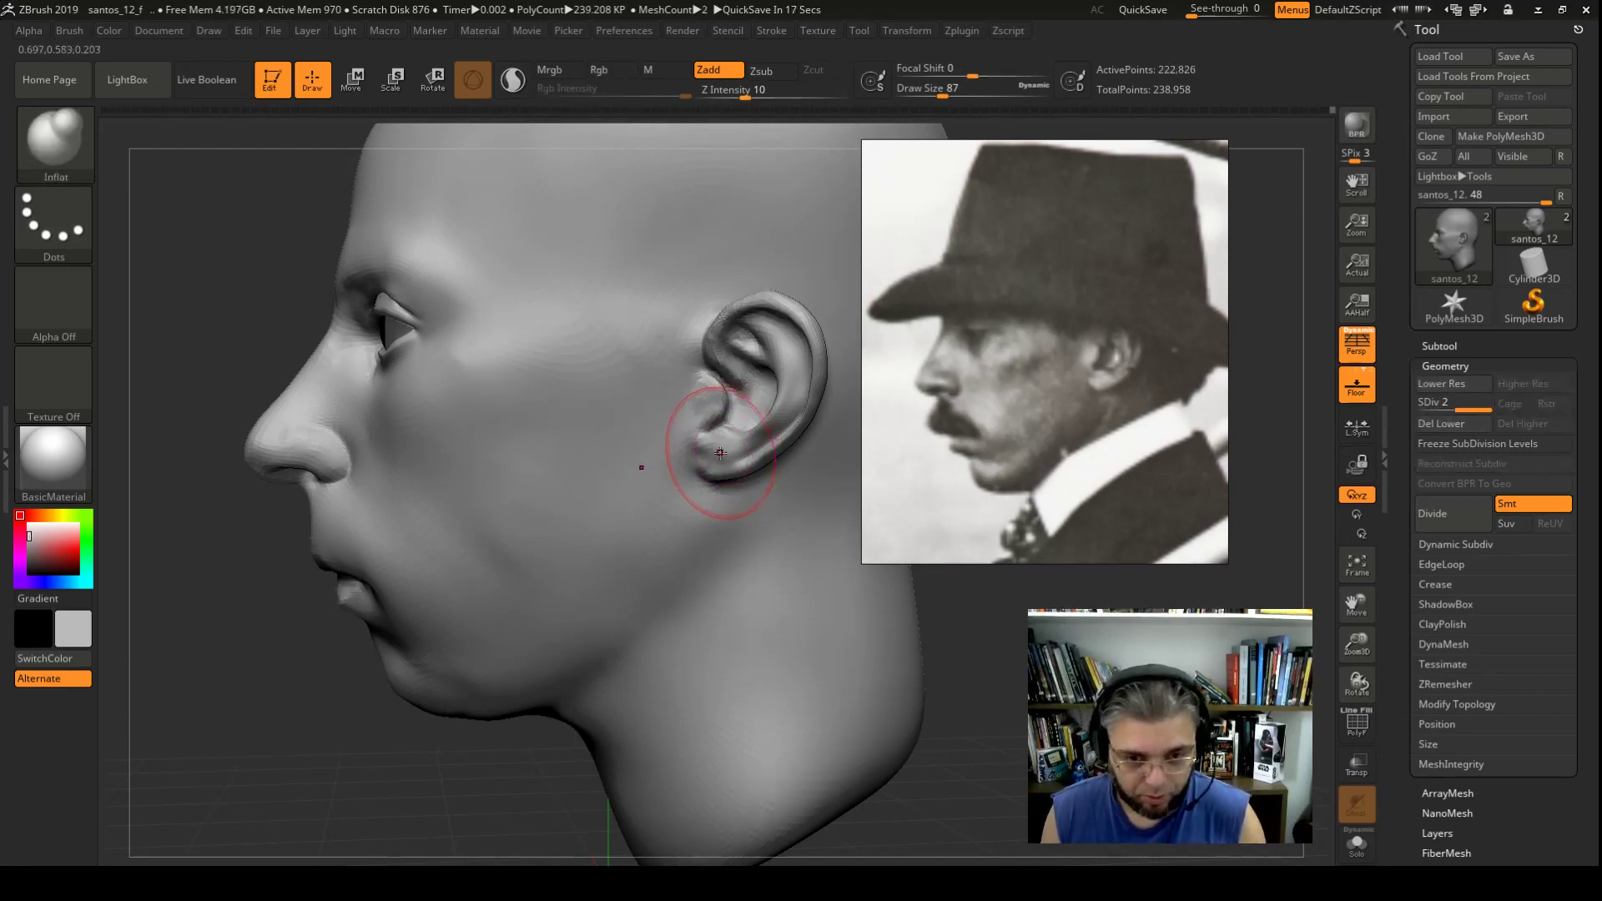
pyautogui.press('space')
pyautogui.moveTo(717, 453); pyautogui.dragTo(718, 458)
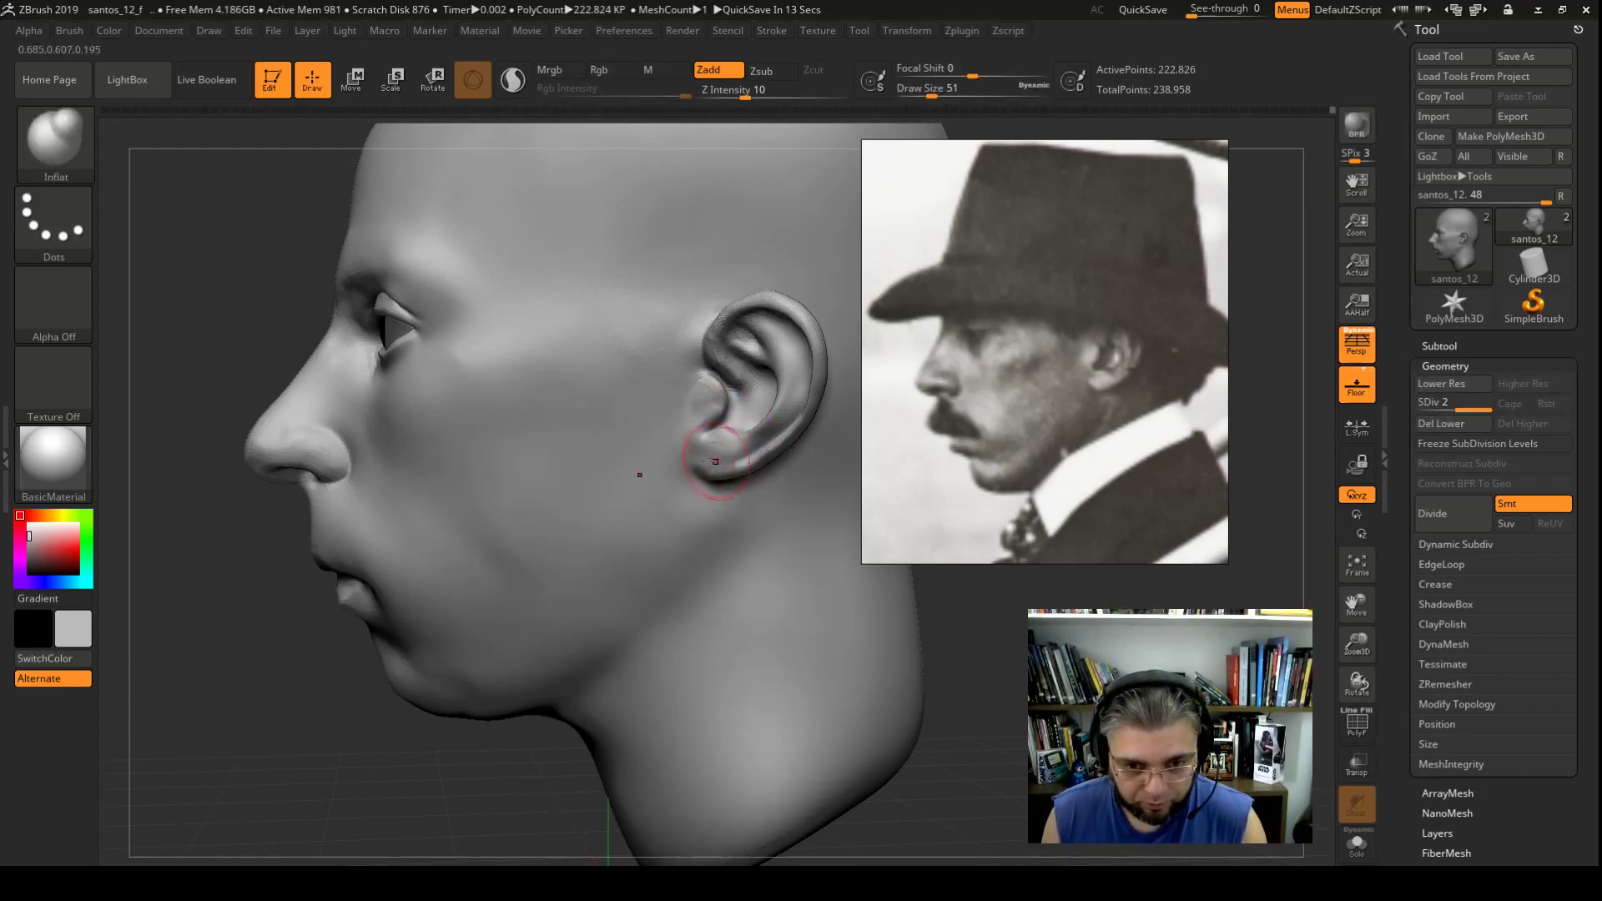
pyautogui.press('shift')
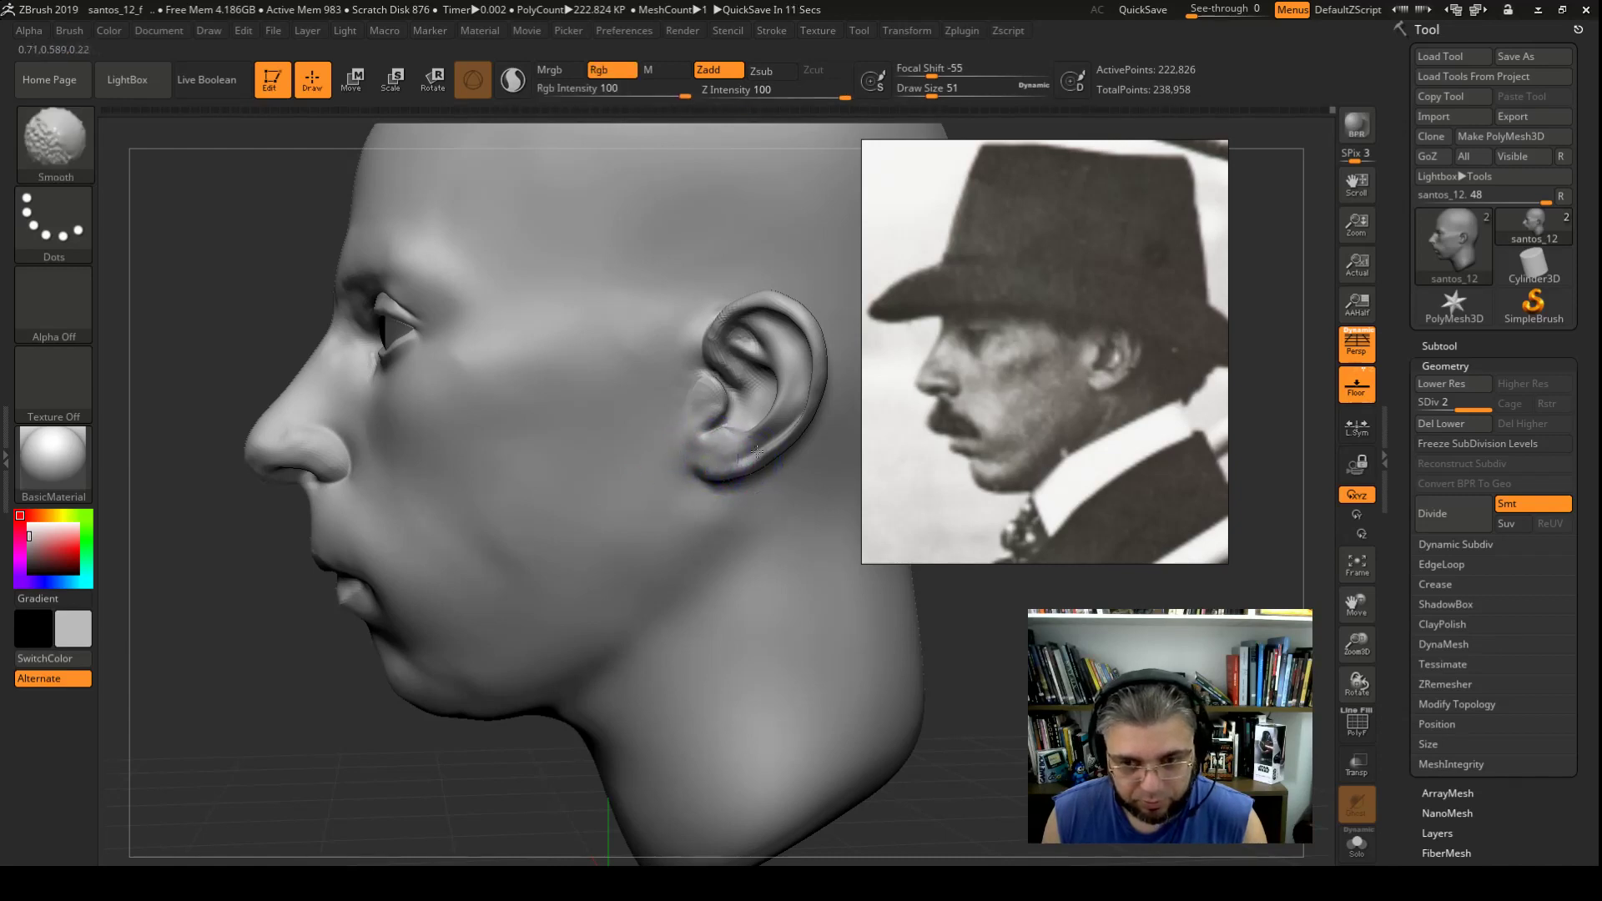
# Step: Sculpt a small detail beside the earlobe with a size-17 Standard brush and smooth it
pyautogui.press('b')
pyautogui.press('s')
pyautogui.press('t')
pyautogui.press('space')
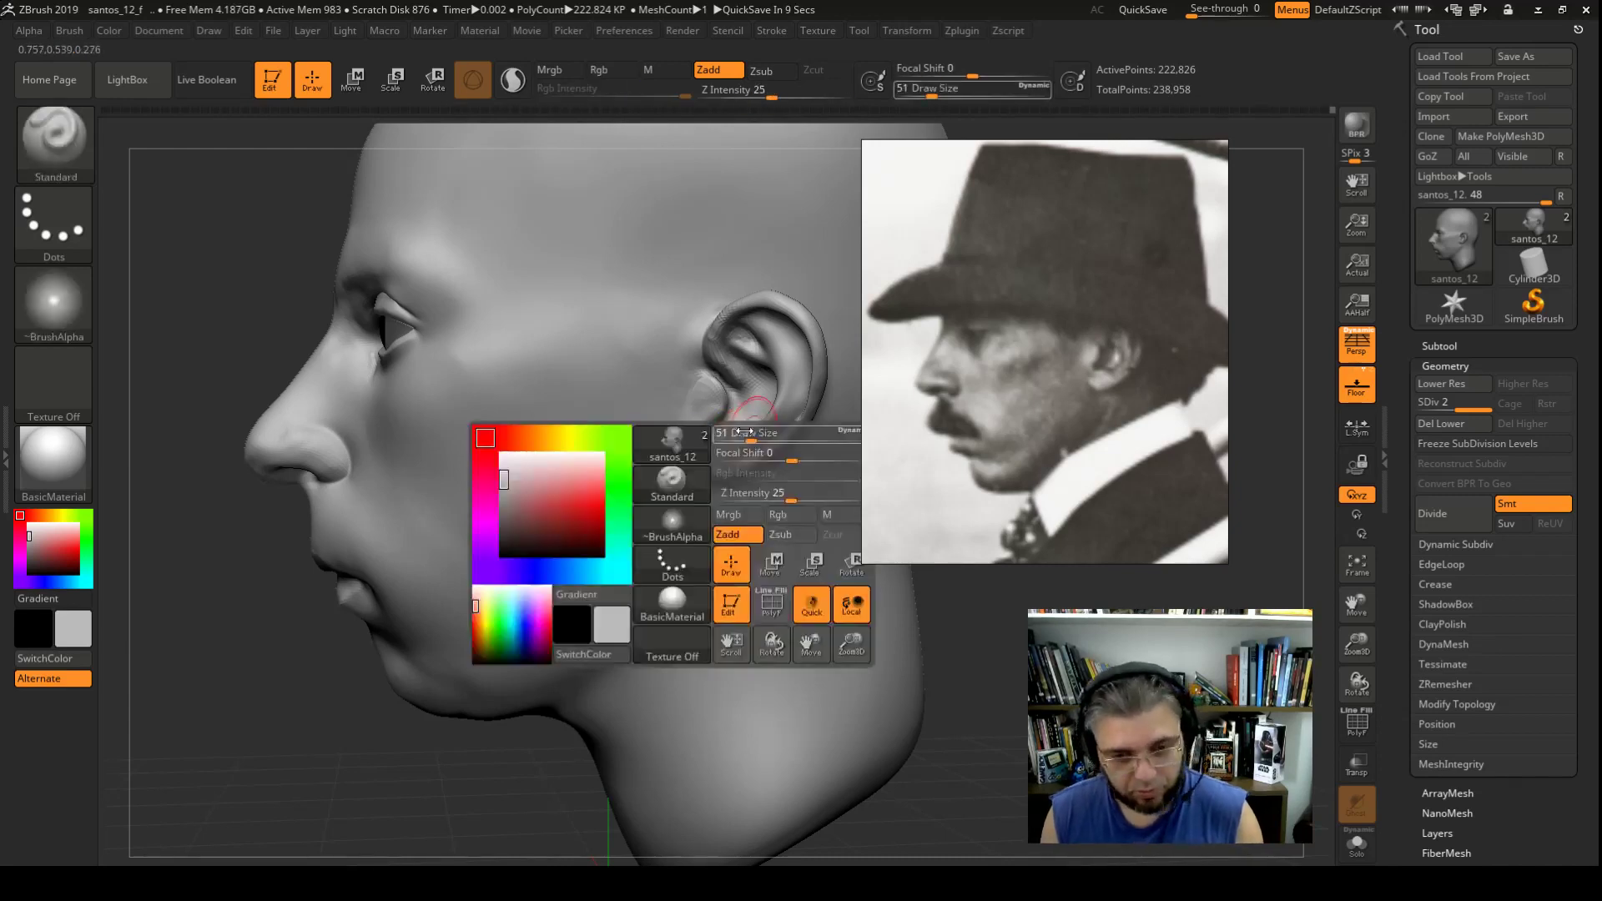
pyautogui.moveTo(834, 433); pyautogui.dragTo(776, 434)
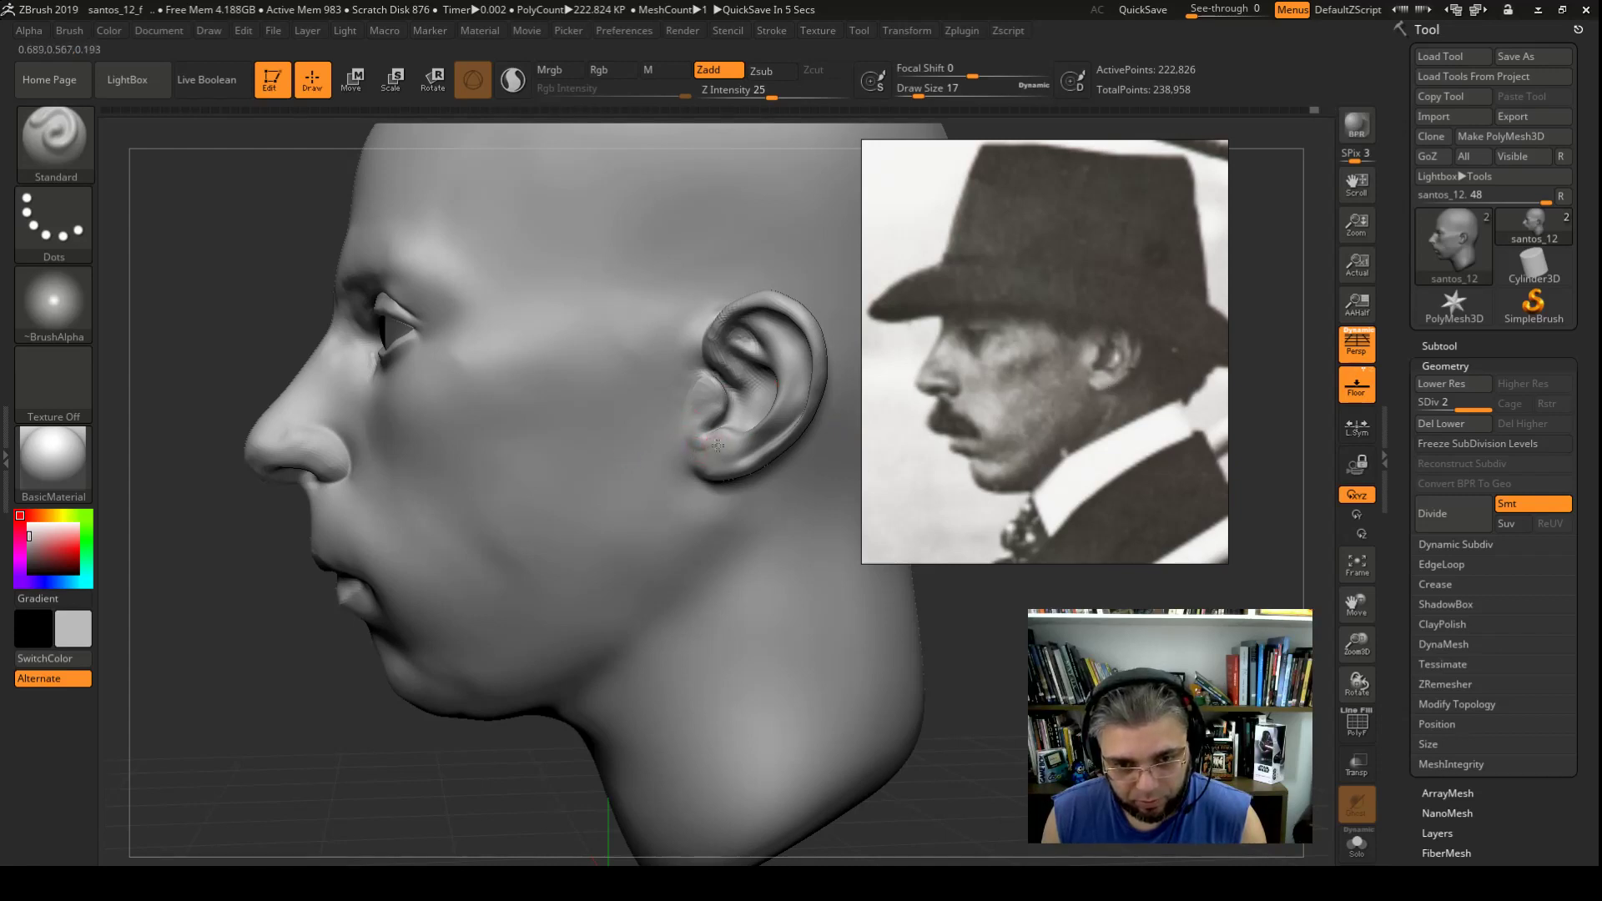
pyautogui.moveTo(690, 451); pyautogui.dragTo(696, 450)
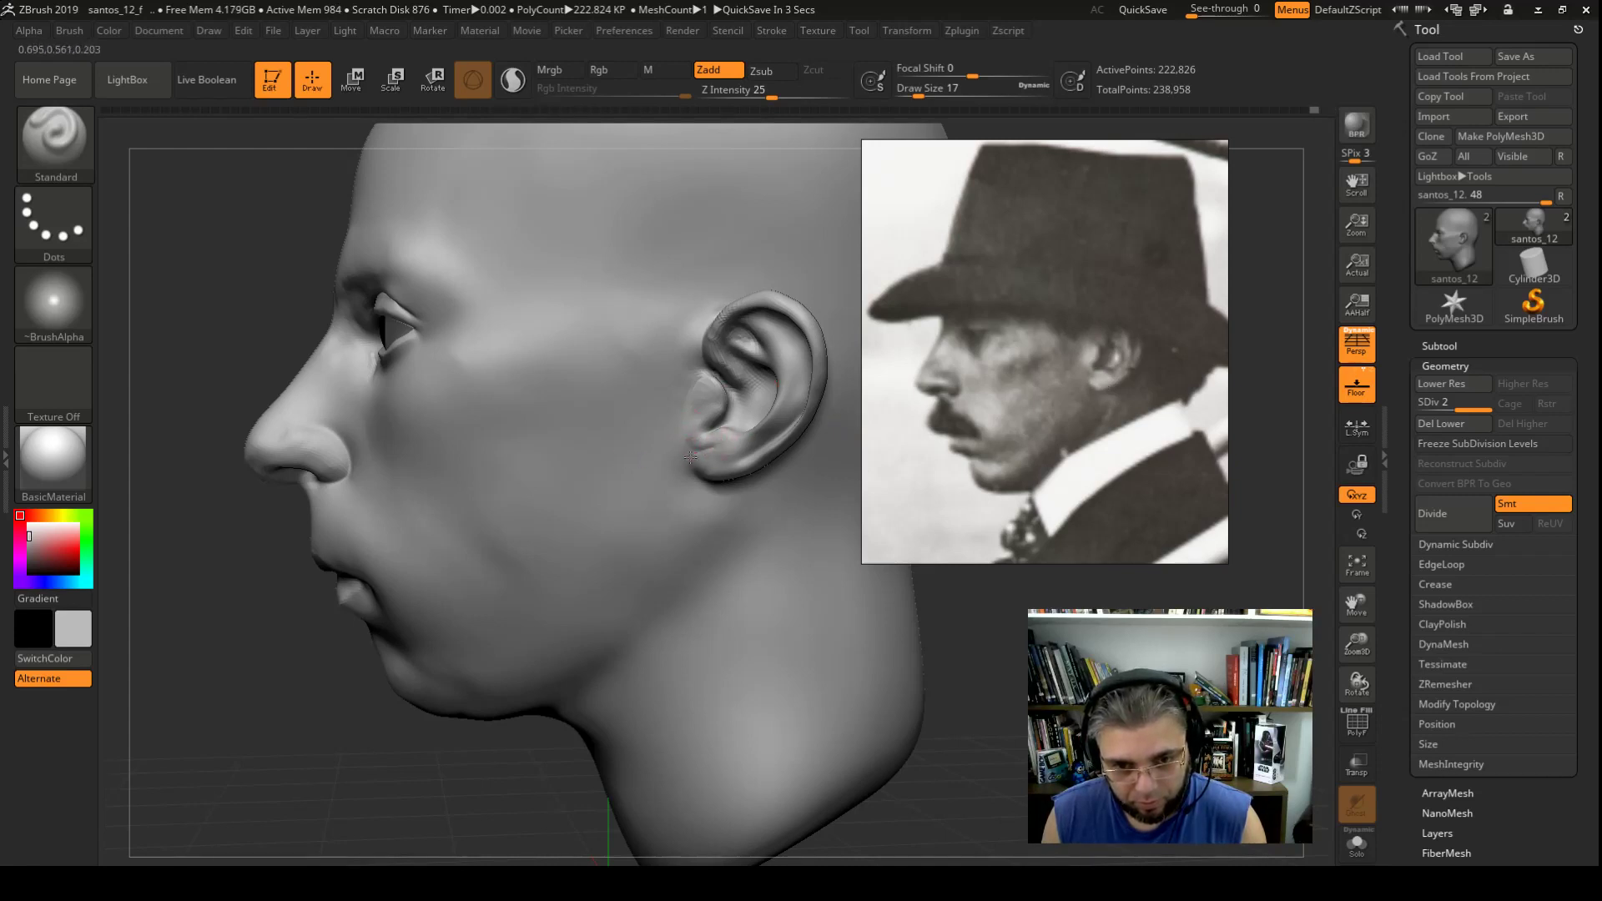
pyautogui.press('shift')
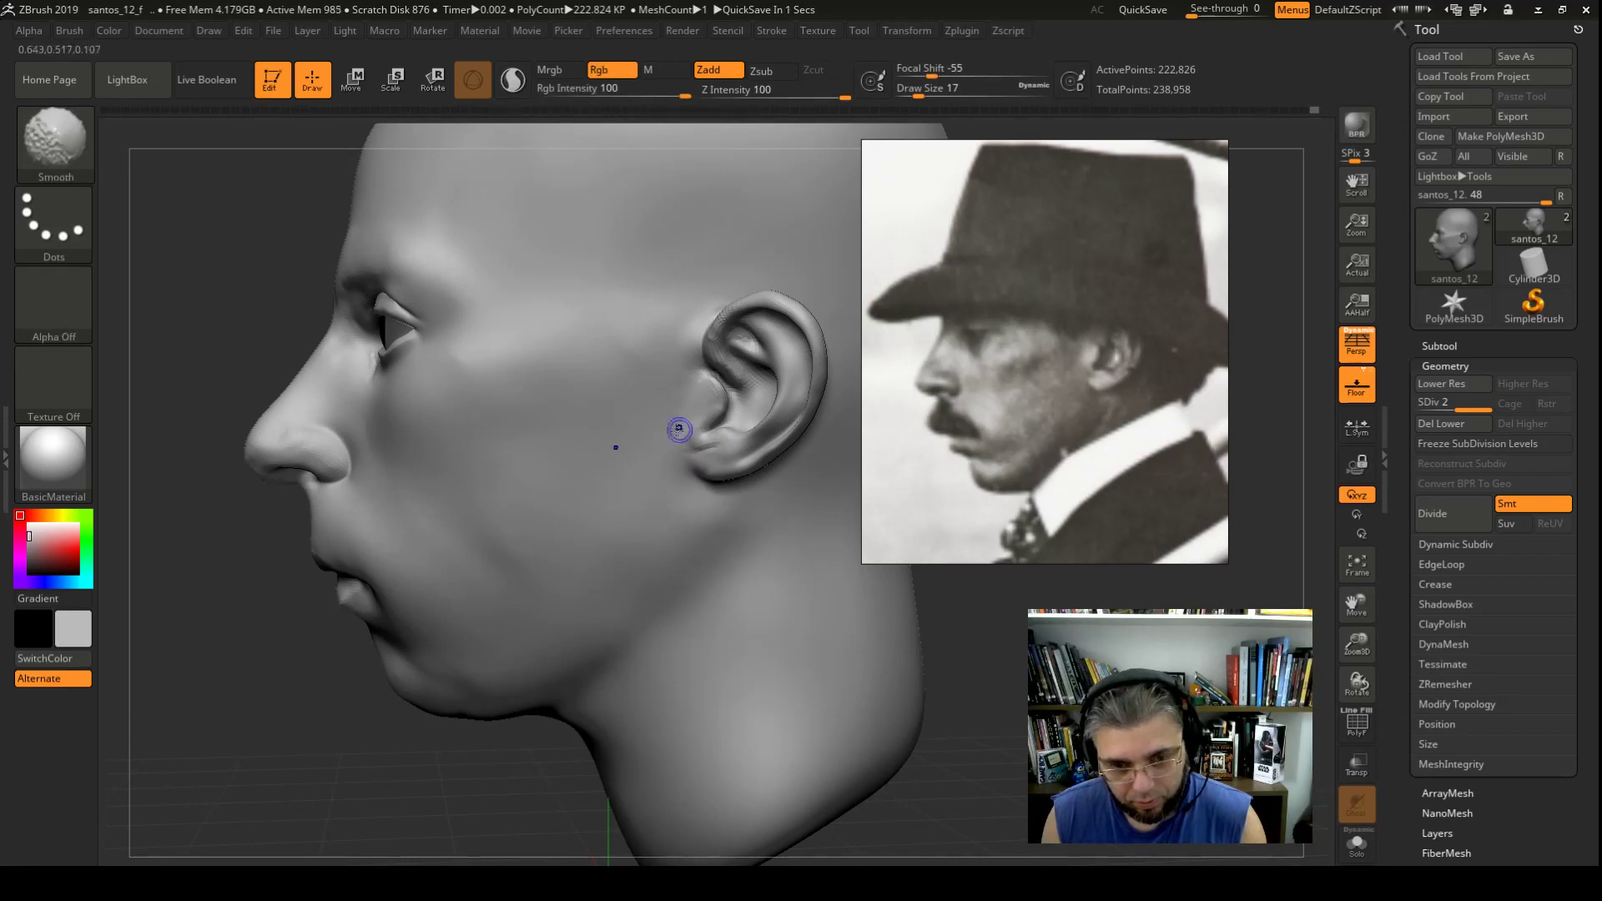
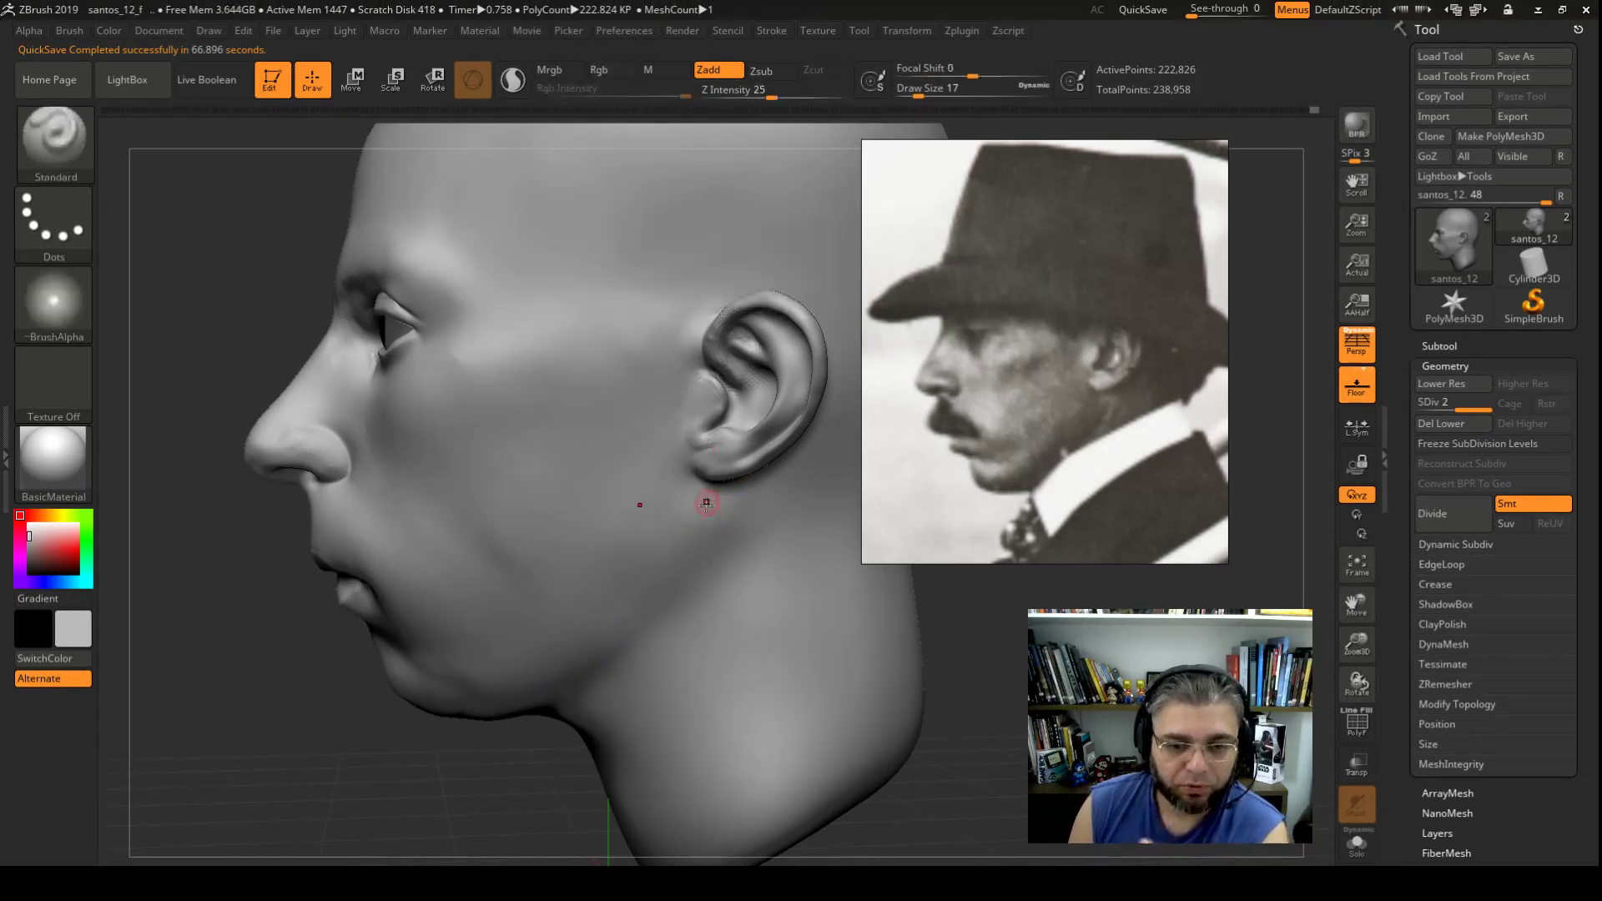
# Step: Drop the head to SDiv 1 and pick the Inflat brush at size 87
pyautogui.hotkey('shift', 'd')
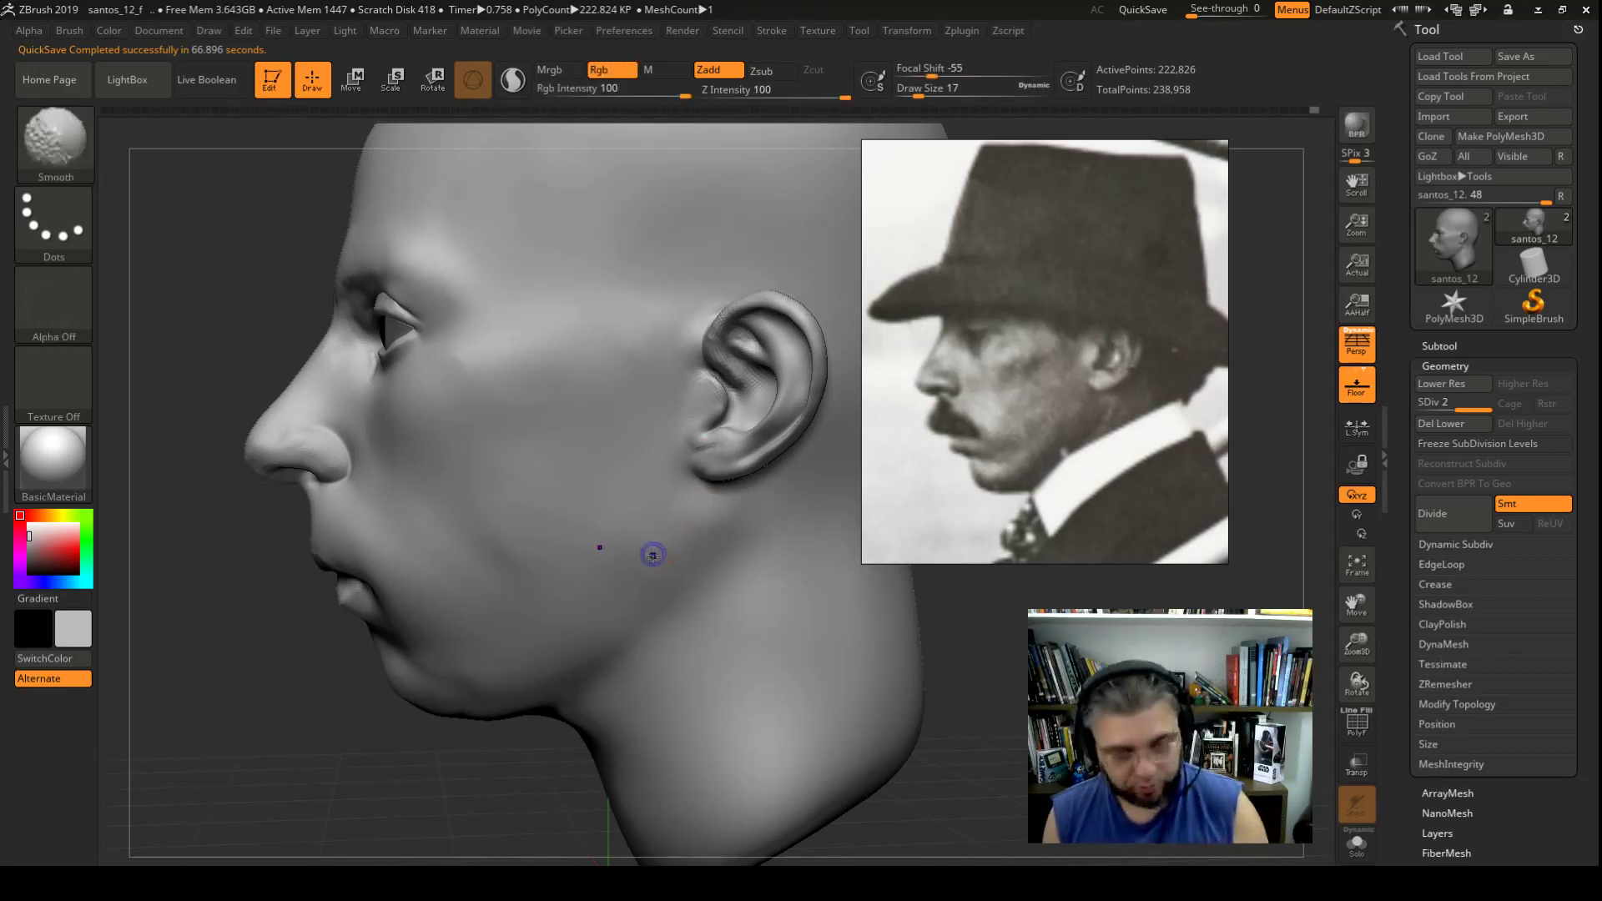
pyautogui.press('space')
pyautogui.moveTo(674, 513); pyautogui.dragTo(709, 517)
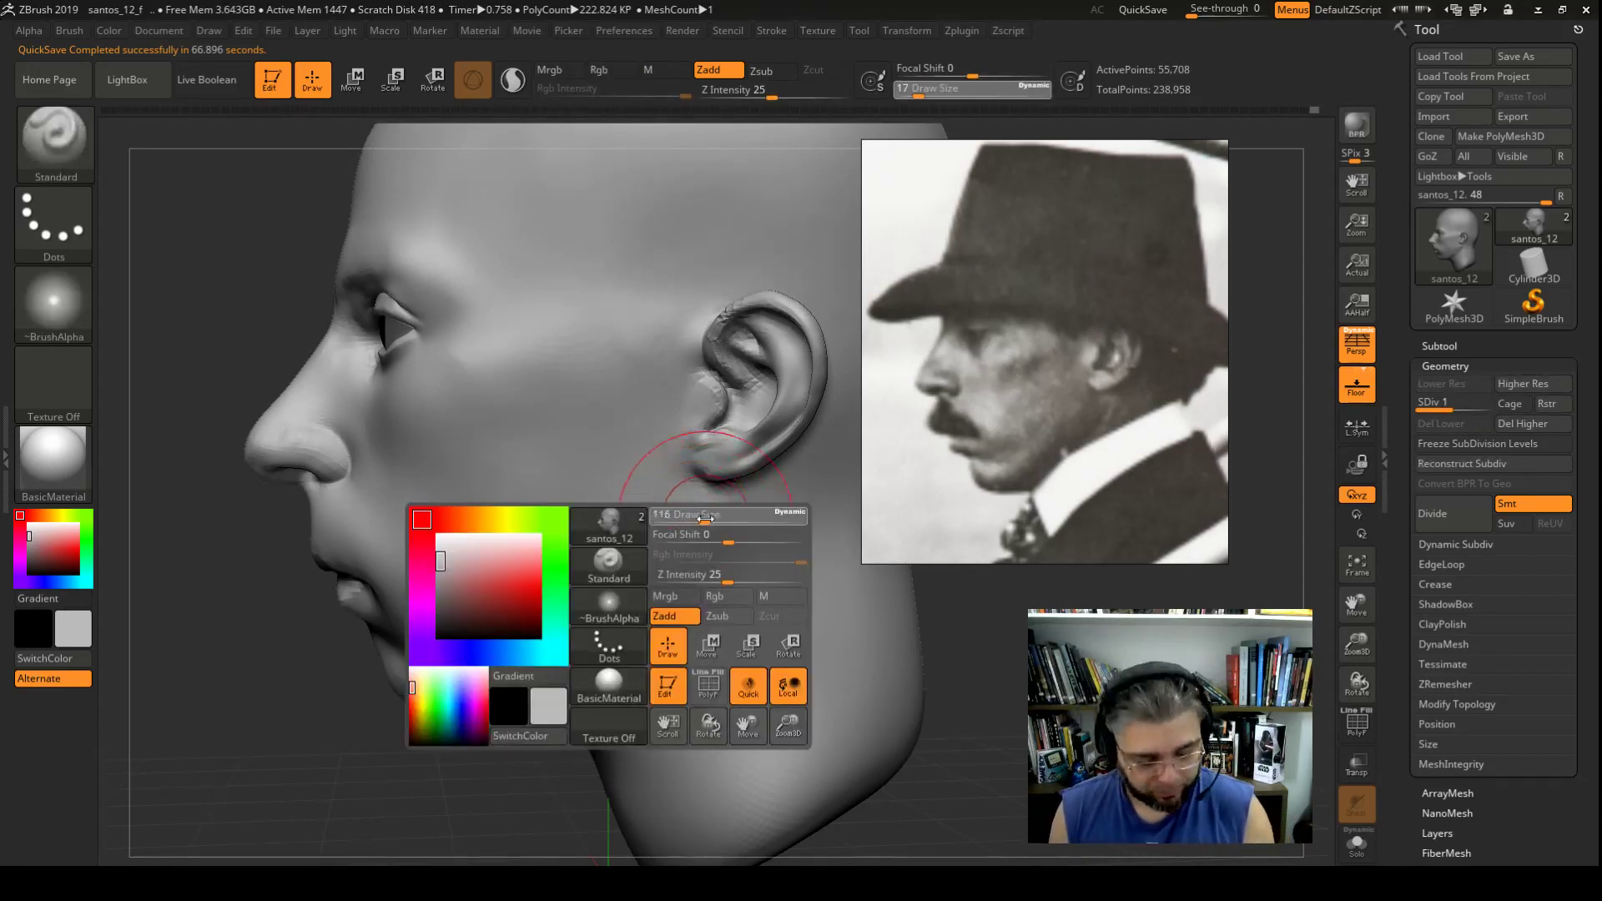
pyautogui.press('b')
pyautogui.press('i')
pyautogui.press('n')
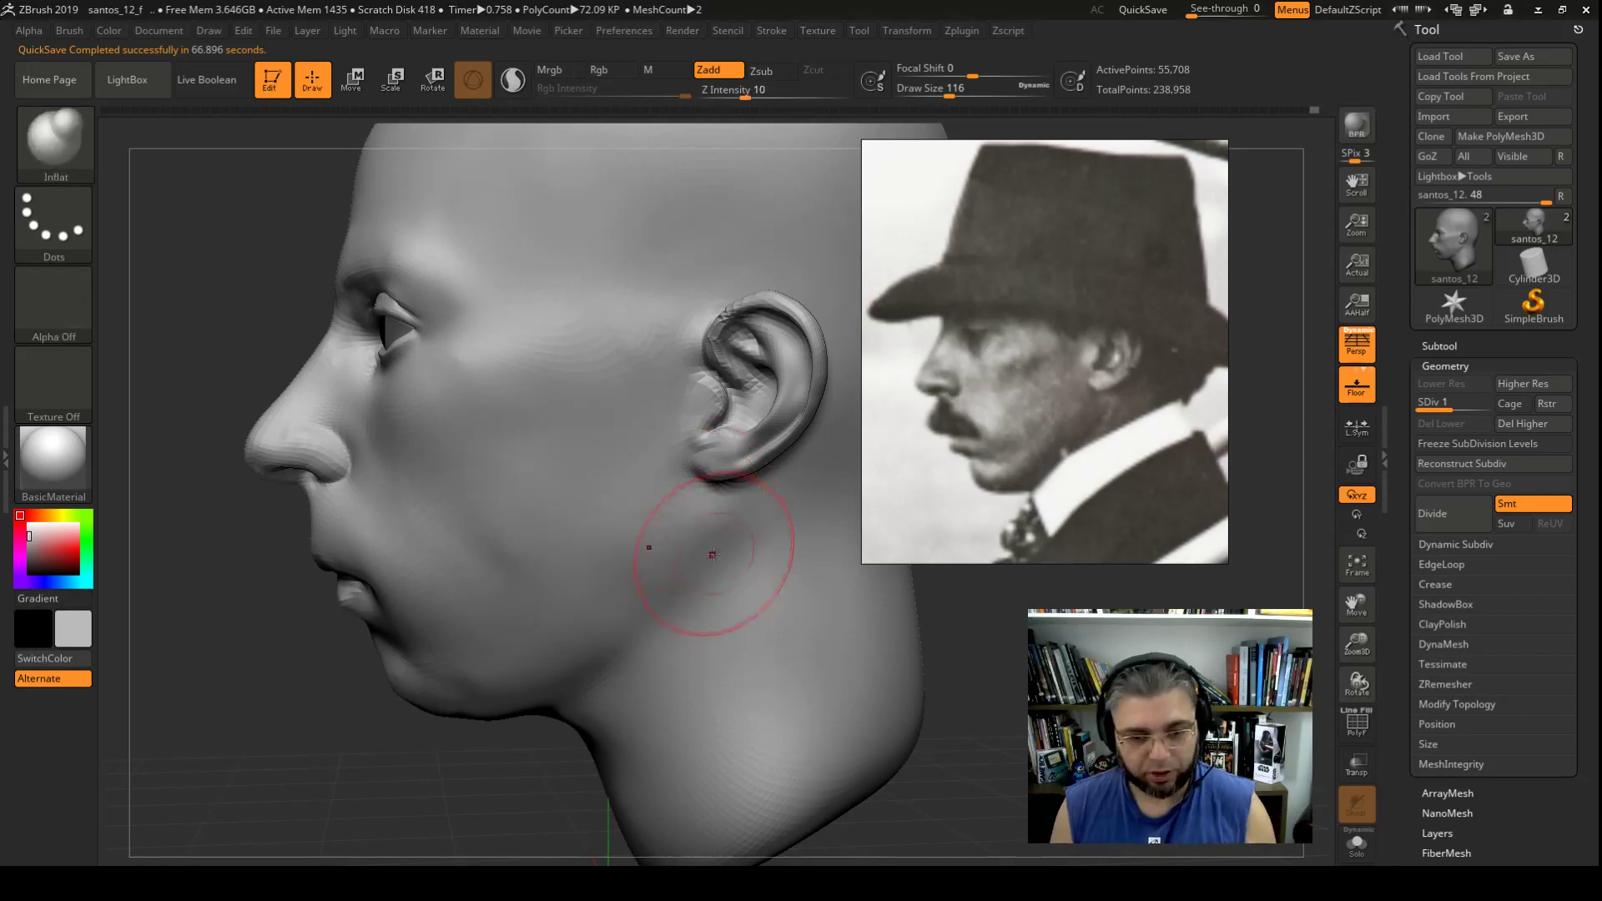
pyautogui.press('space')
pyautogui.moveTo(726, 553); pyautogui.dragTo(713, 553)
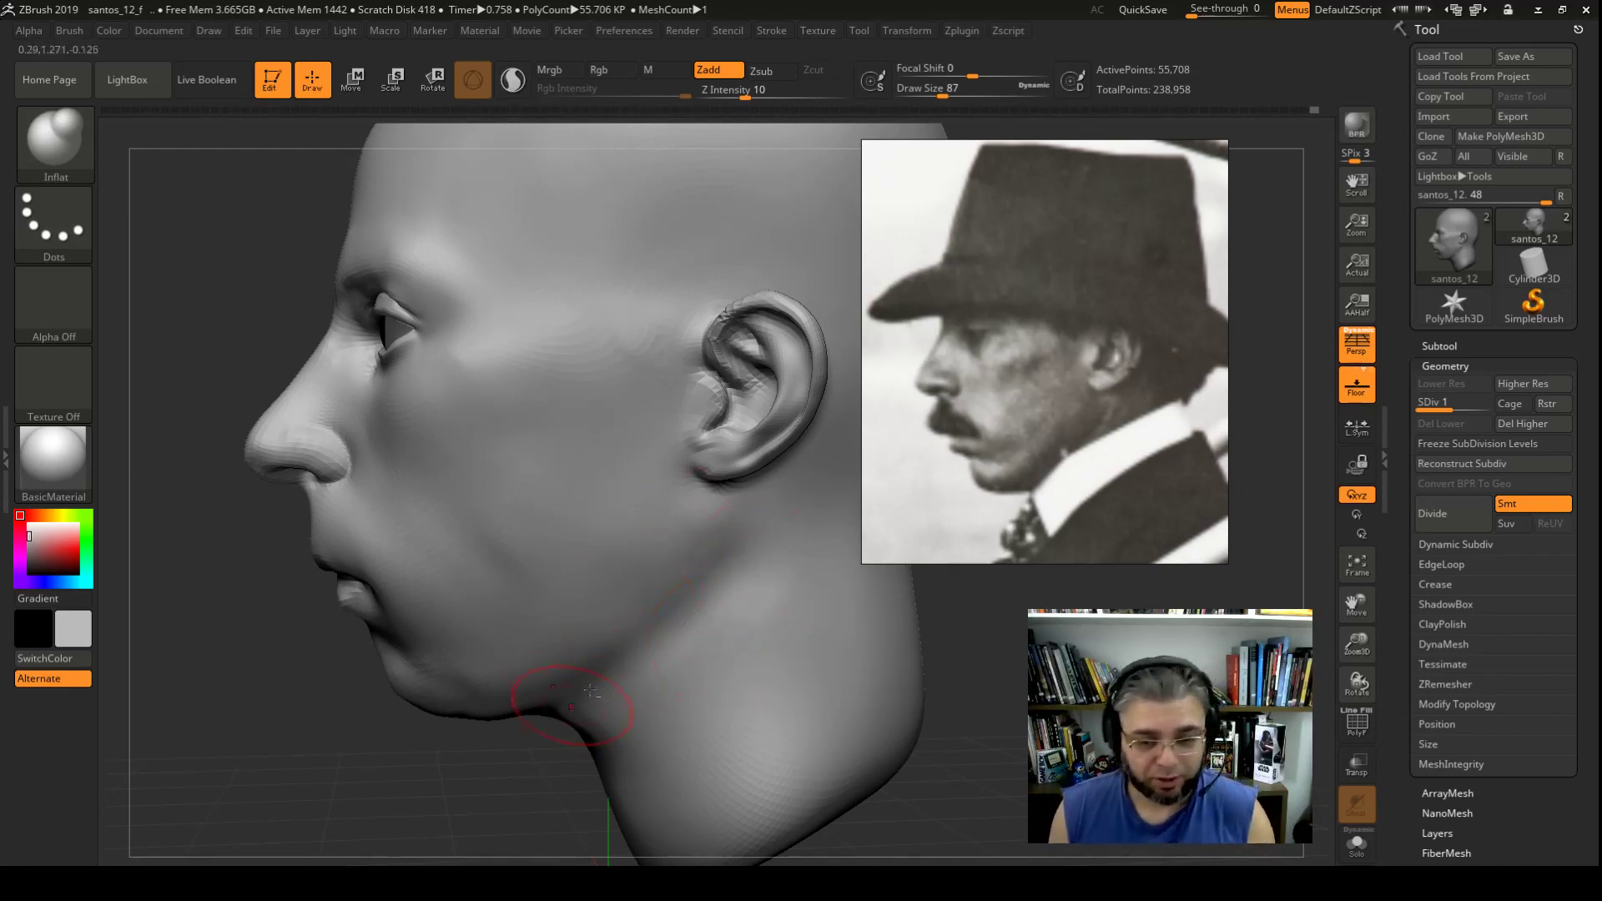
# Step: Smooth the lower jaw below the ear and turn the head to check it from the front
pyautogui.moveTo(514, 769); pyautogui.dragTo(572, 679)
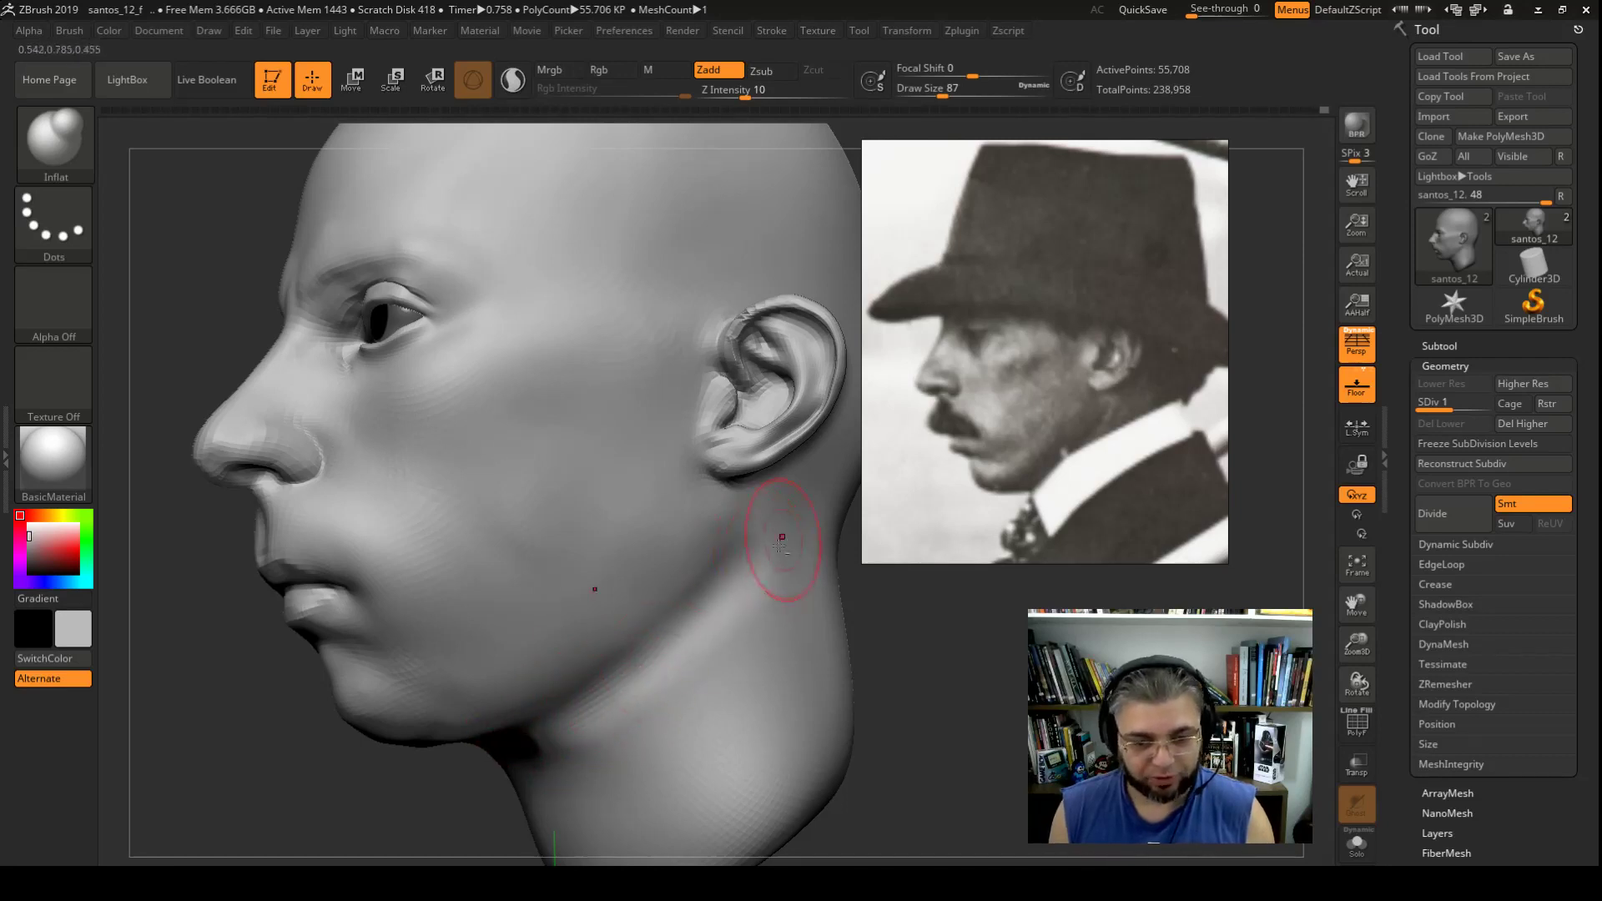
pyautogui.press('shift')
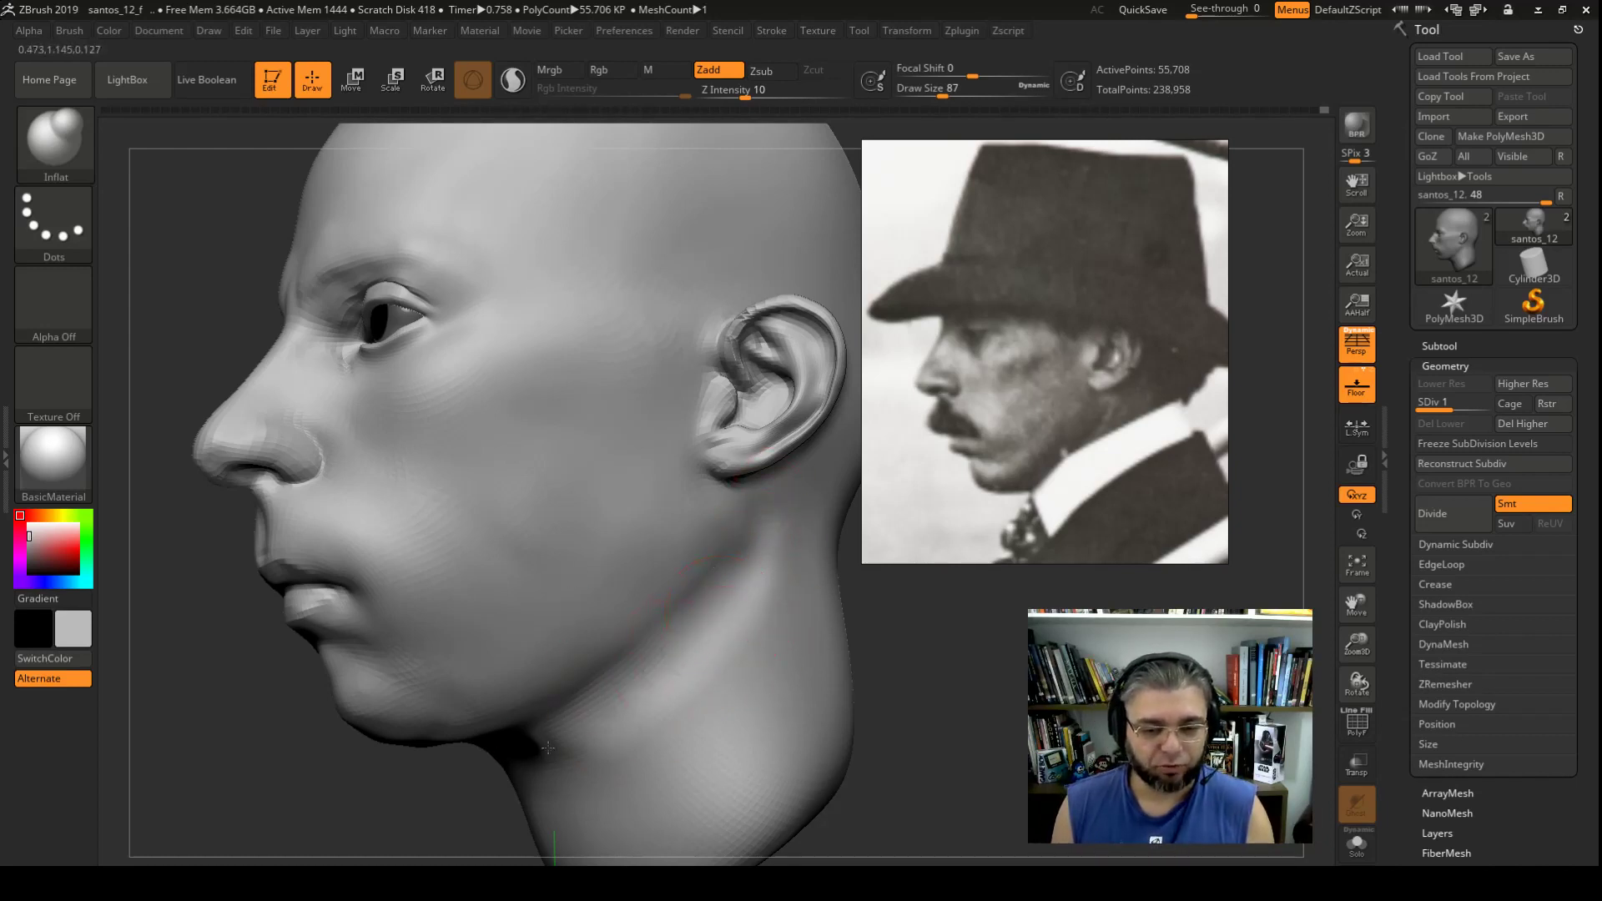
pyautogui.keyDown('shift'); pyautogui.moveTo(636, 680); pyautogui.dragTo(616, 713); pyautogui.keyUp('shift')
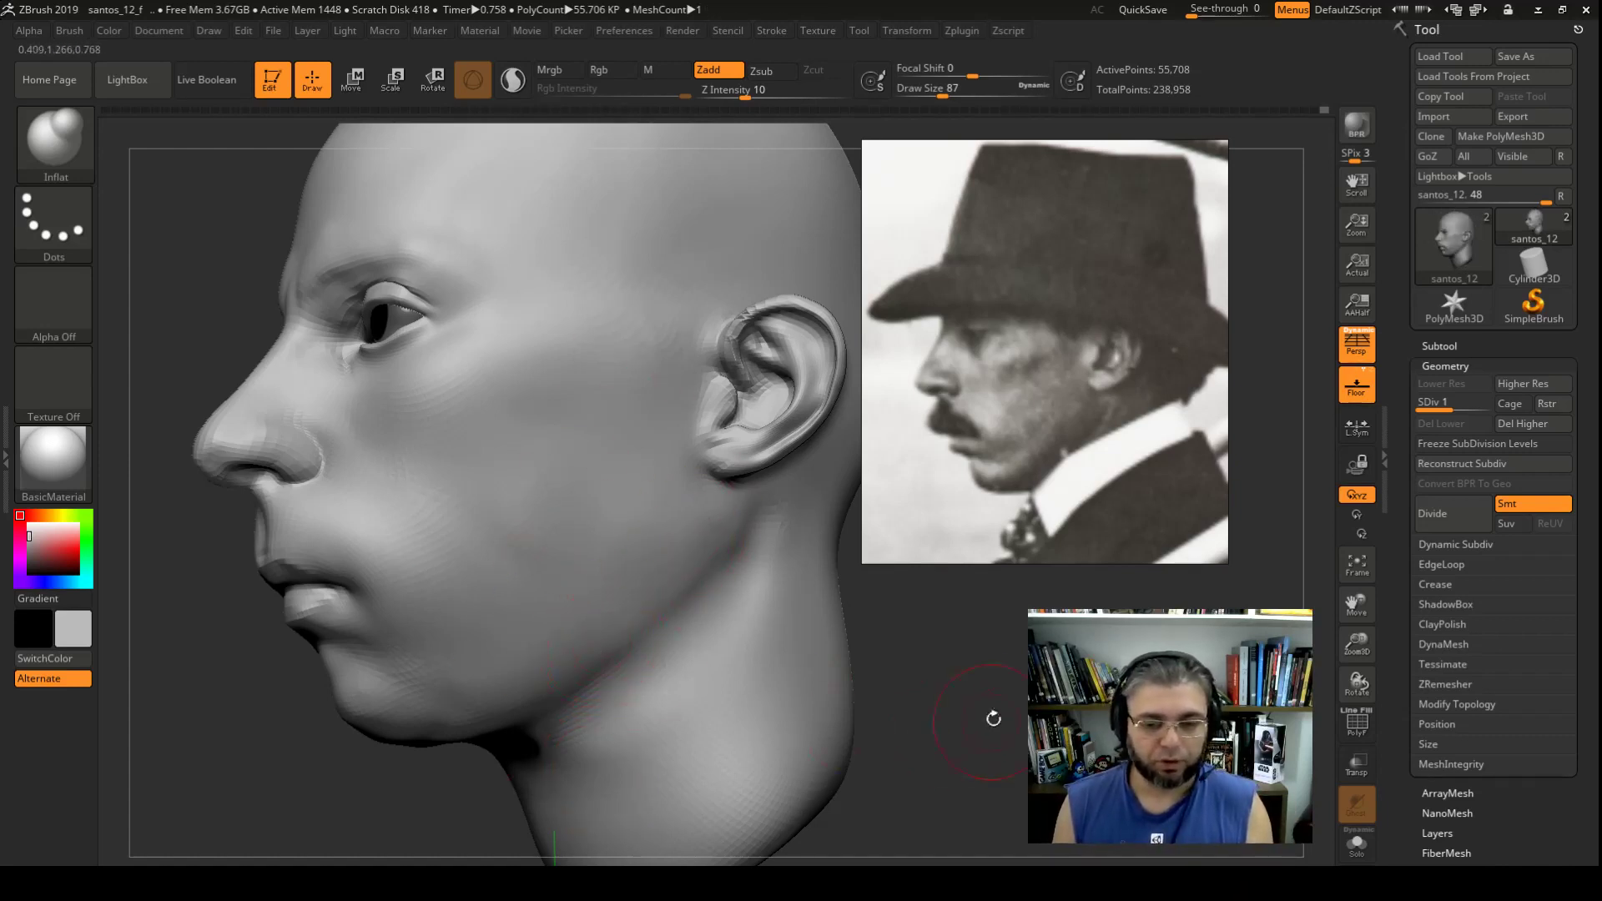
pyautogui.moveTo(993, 718)
pyautogui.keyDown('shift'); pyautogui.mouseDown()
pyautogui.moveTo(805, 655)
pyautogui.moveTo(697, 528)
pyautogui.mouseUp(); pyautogui.keyUp('shift')
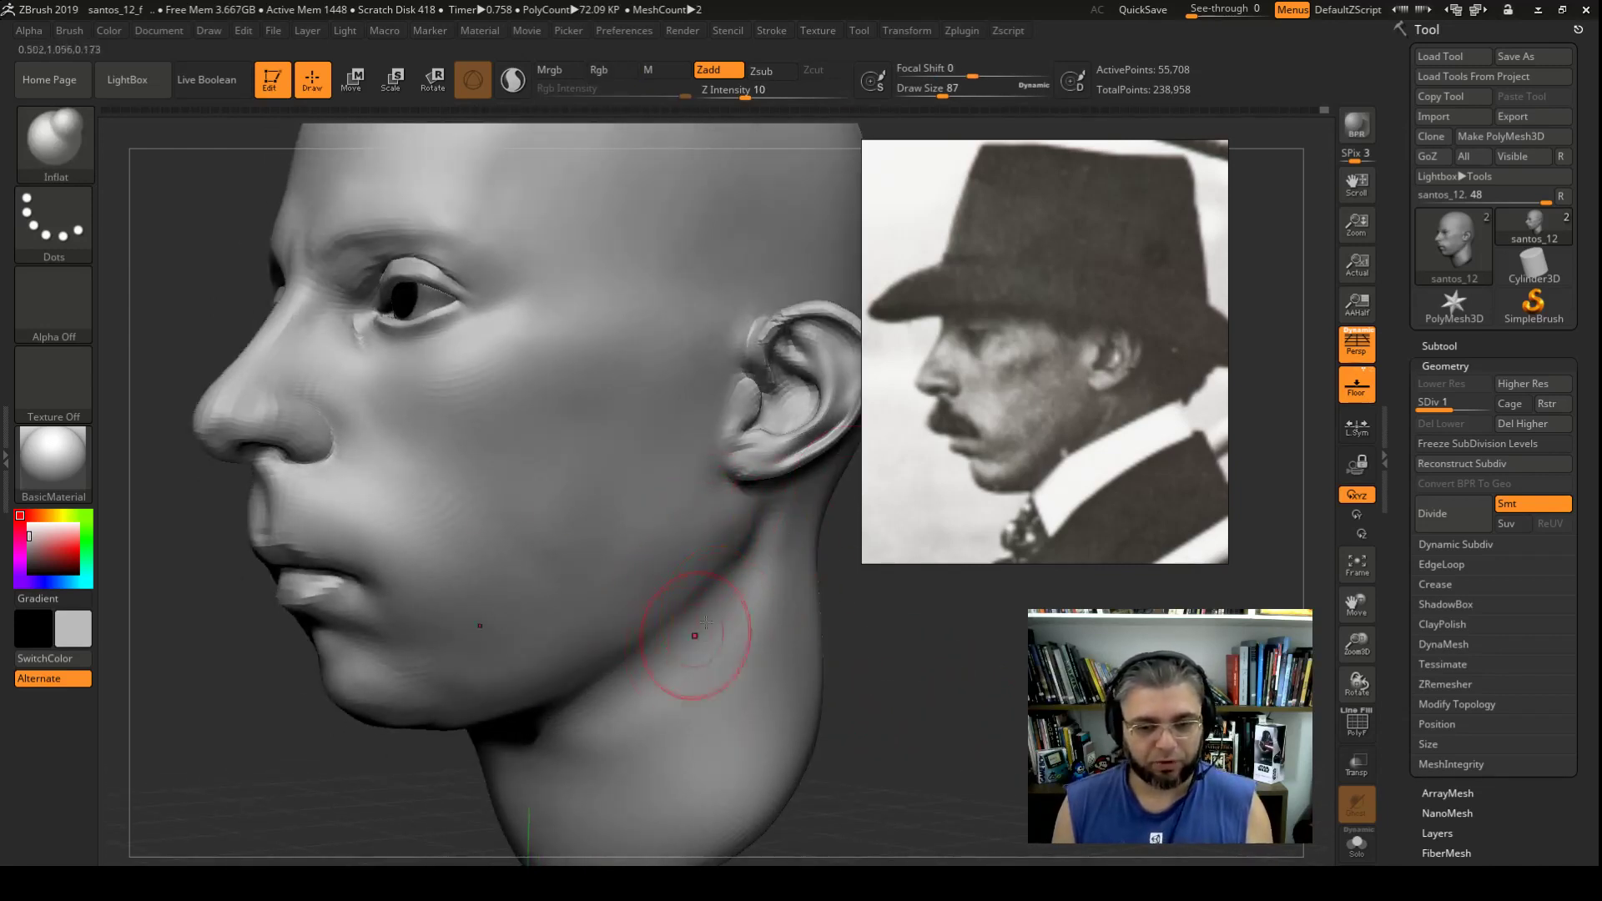
# Step: Smooth the jaw below the ear, resizing the brush up to 182 and back down to 71
pyautogui.press('shift')
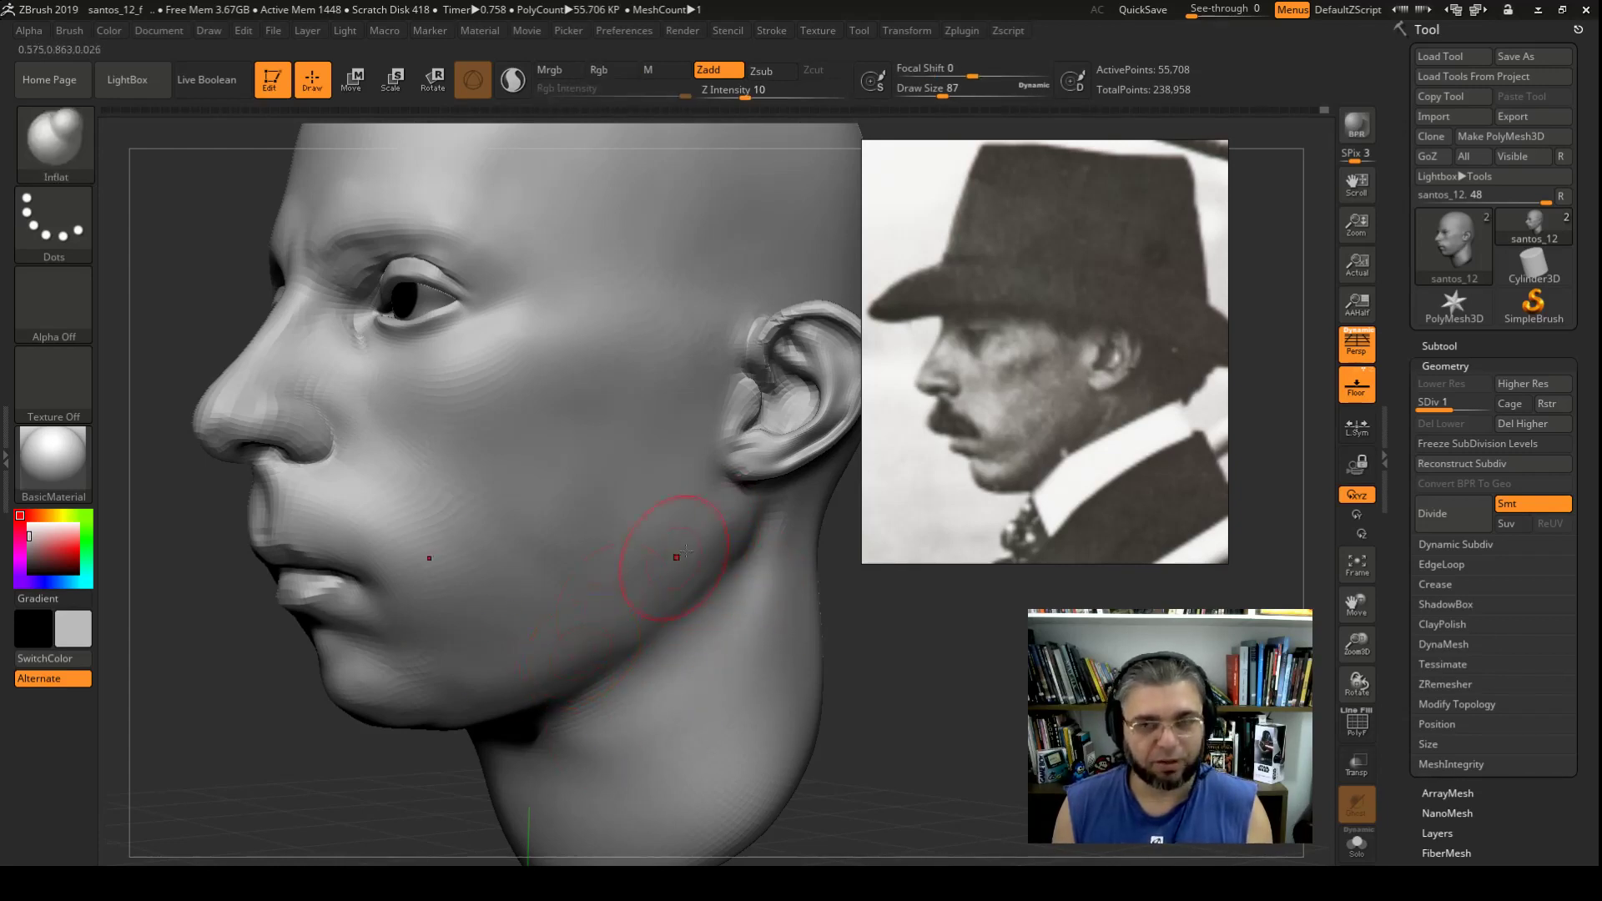
pyautogui.press('space')
pyautogui.moveTo(696, 494)
pyautogui.mouseDown()
pyautogui.moveTo(719, 494)
pyautogui.moveTo(704, 542)
pyautogui.mouseUp()
pyautogui.press('space')
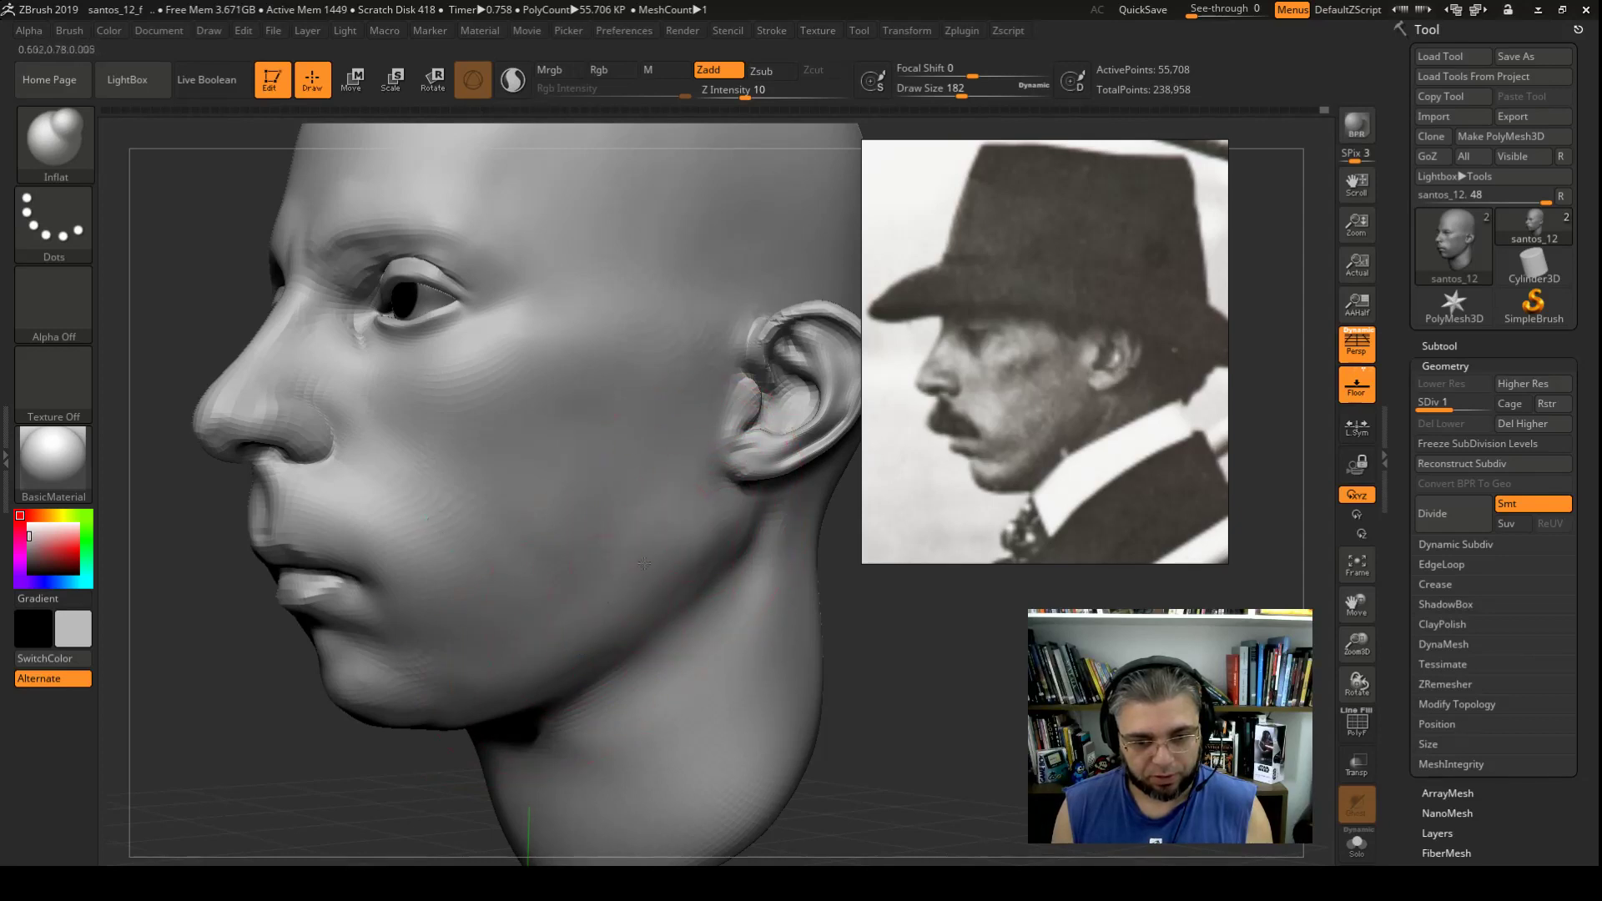
pyautogui.press('shift')
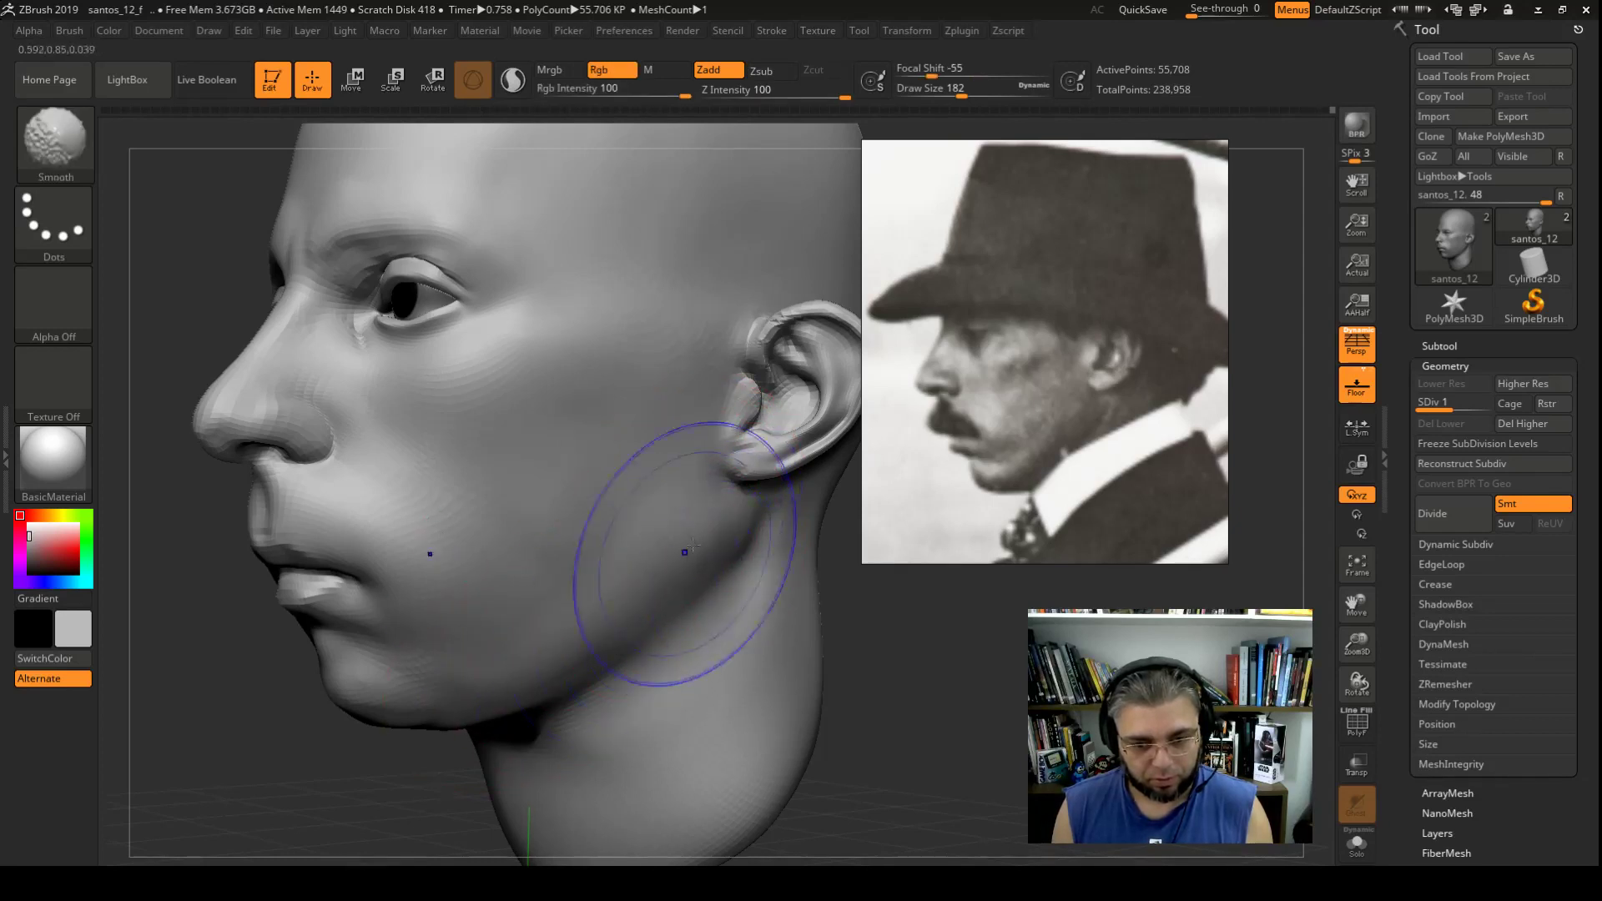
pyautogui.moveTo(923, 687); pyautogui.dragTo(918, 668)
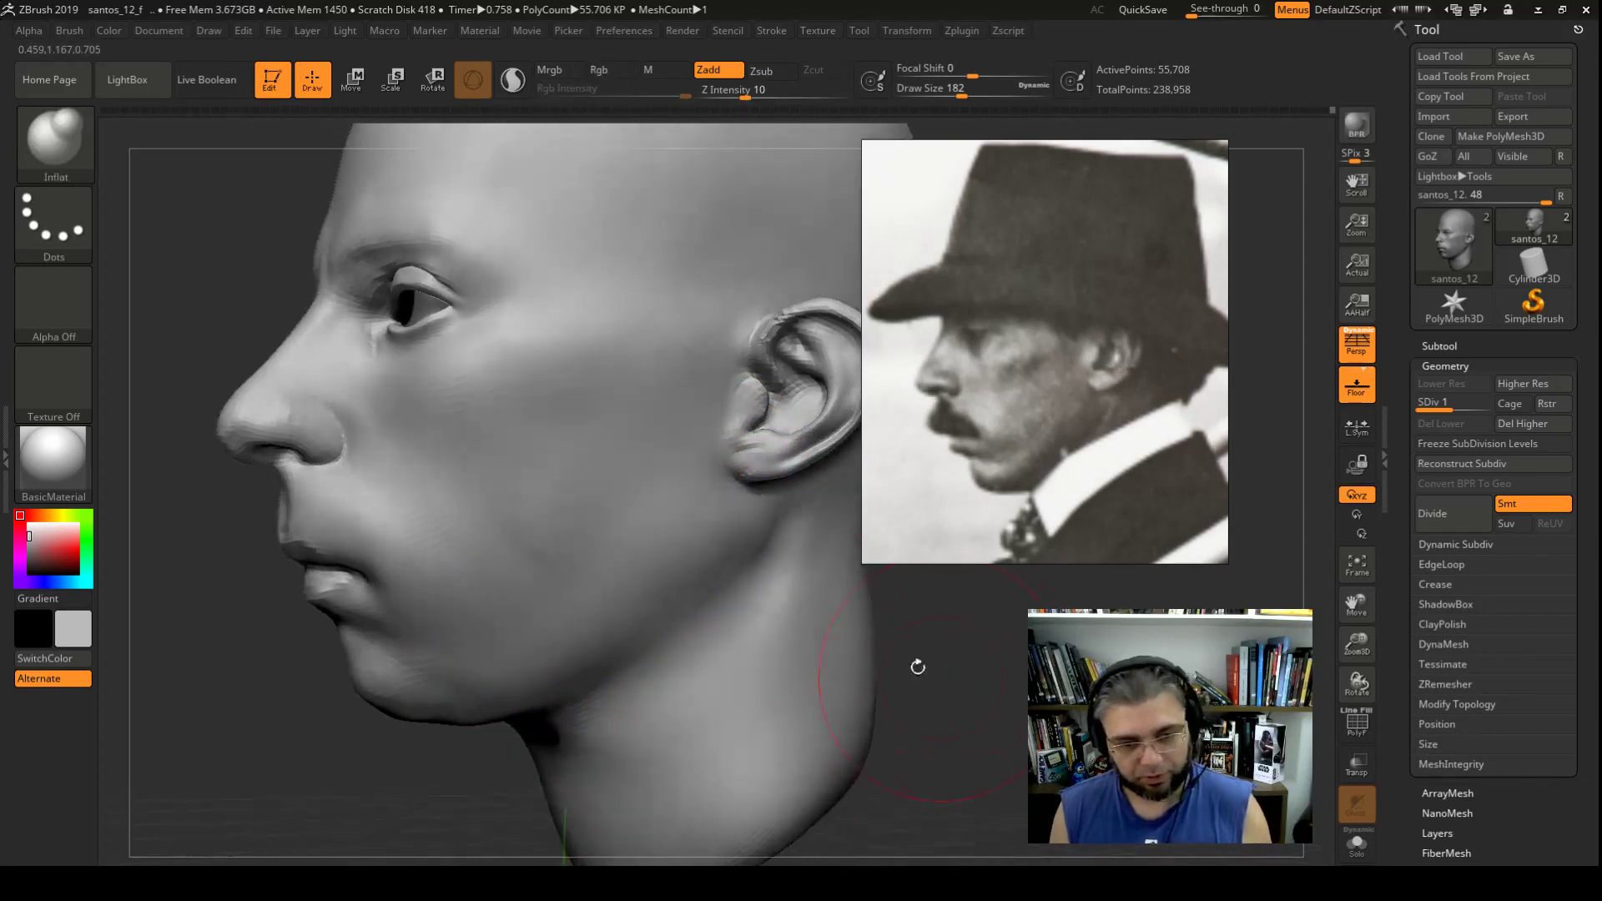
pyautogui.press('space')
pyautogui.moveTo(826, 598); pyautogui.dragTo(751, 599)
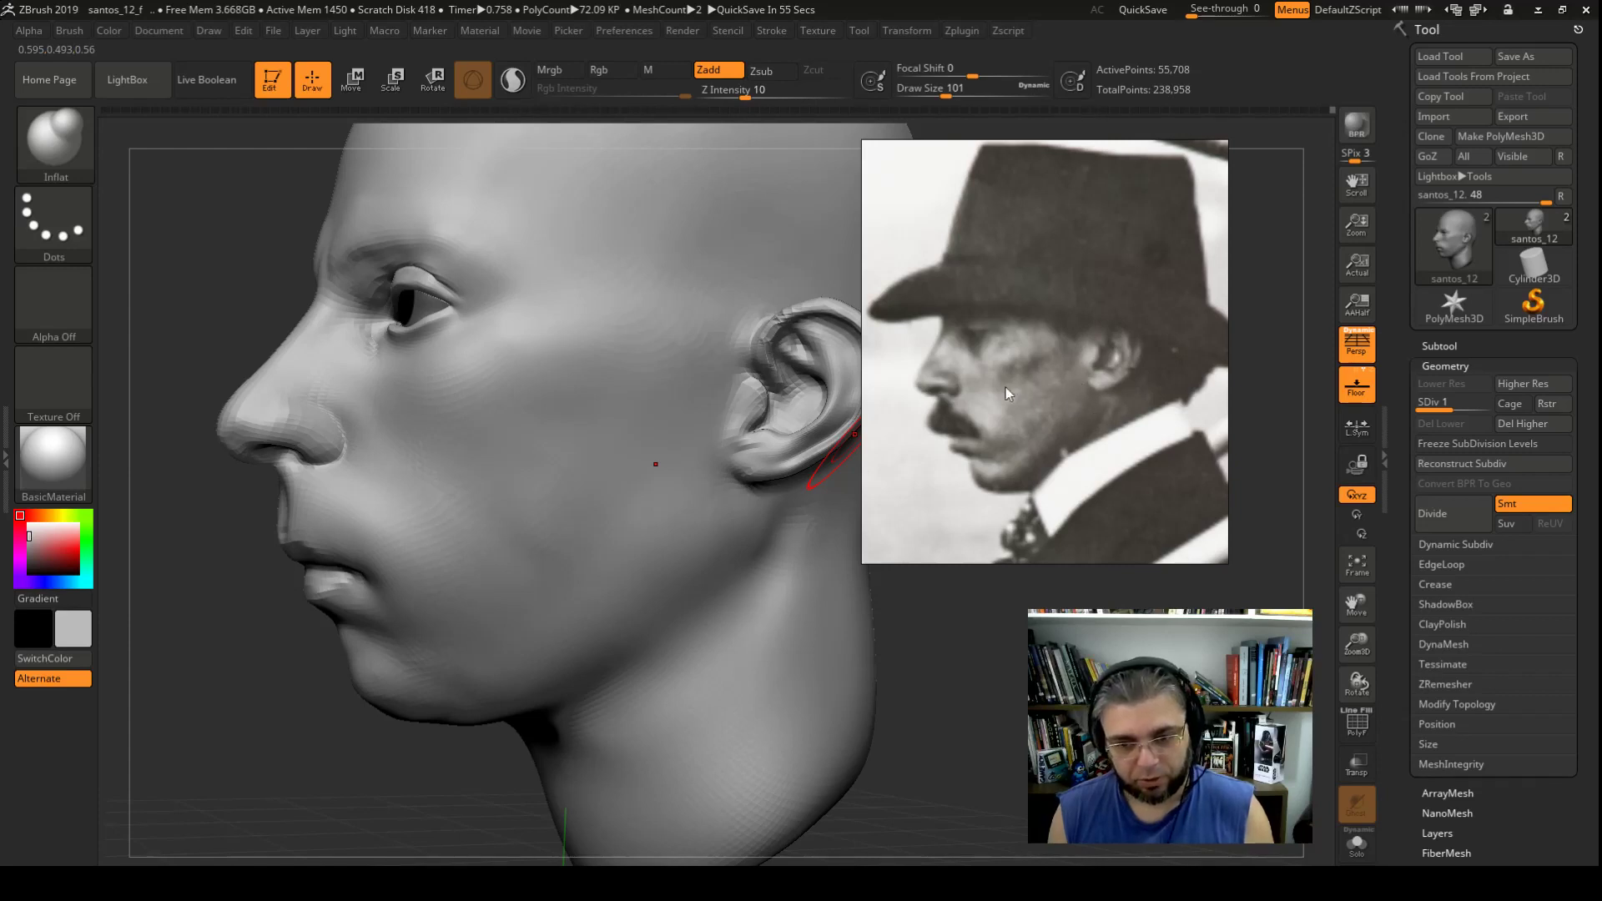
pyautogui.press('space')
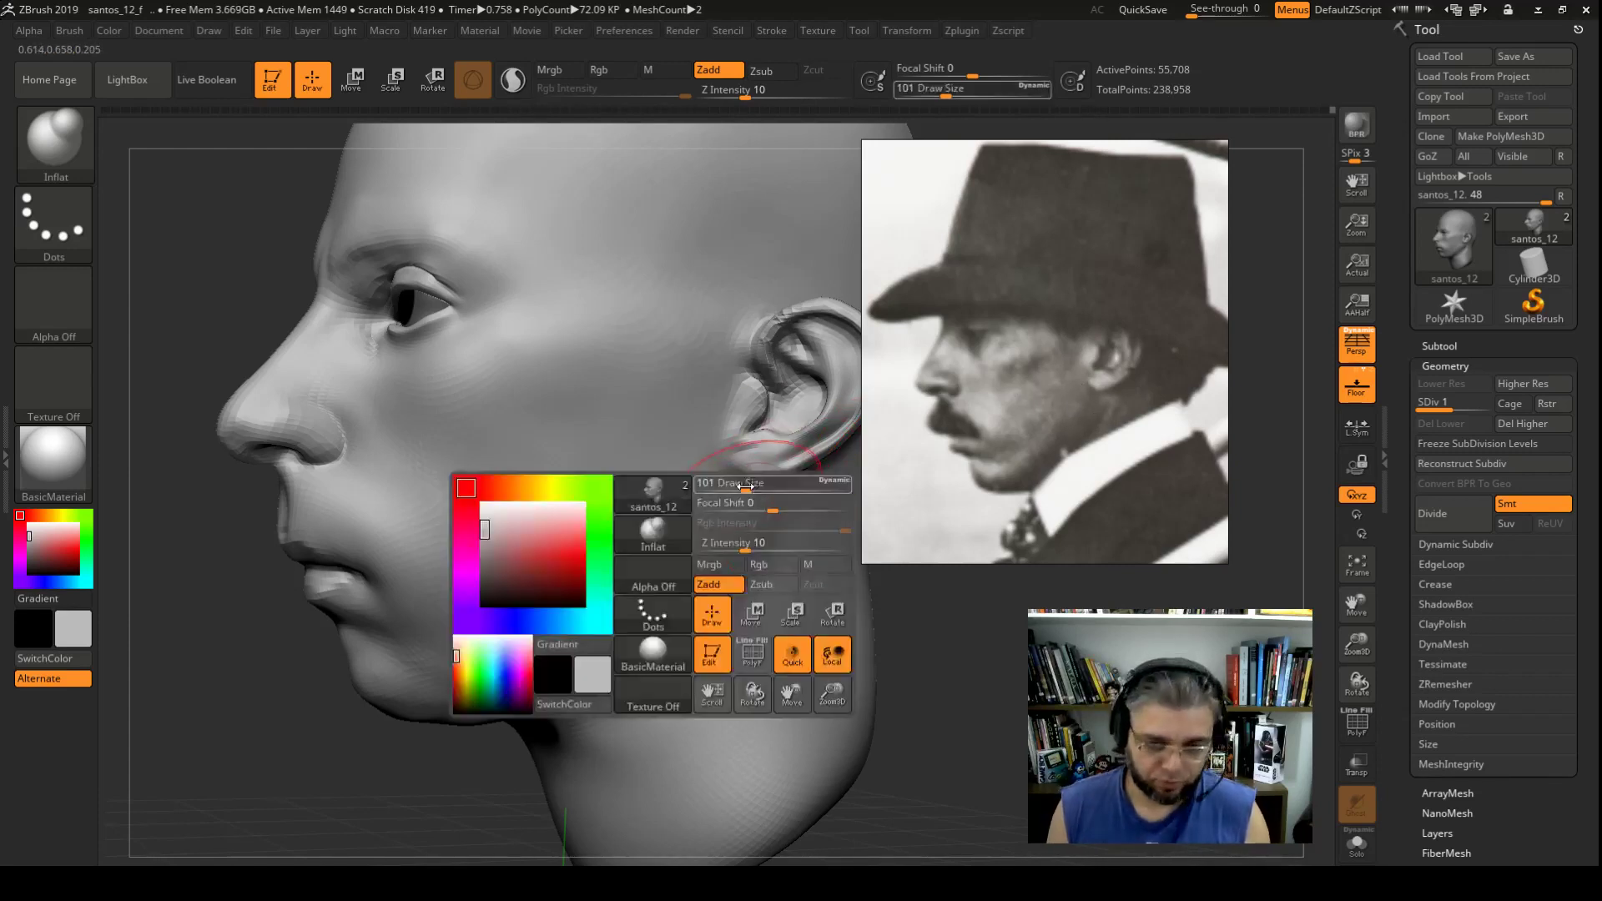
pyautogui.moveTo(771, 484); pyautogui.dragTo(744, 485)
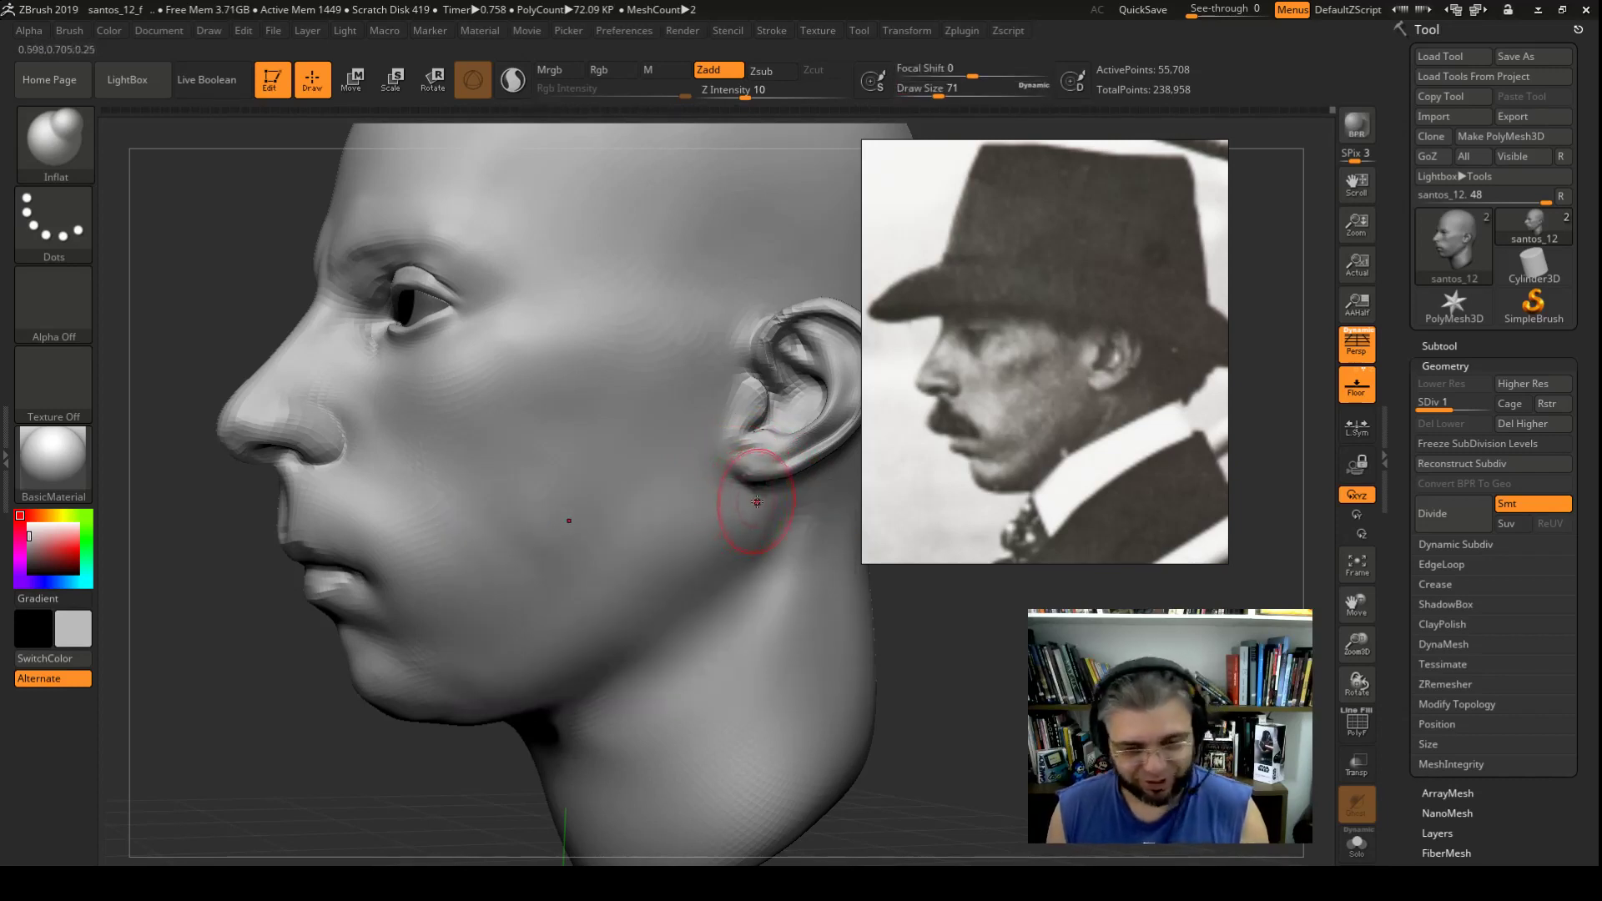
# Step: At subdivision level 2, inflate the jawline toward the chin, then enlarge the brush to 163
pyautogui.press('d')
pyautogui.moveTo(749, 527); pyautogui.dragTo(711, 578)
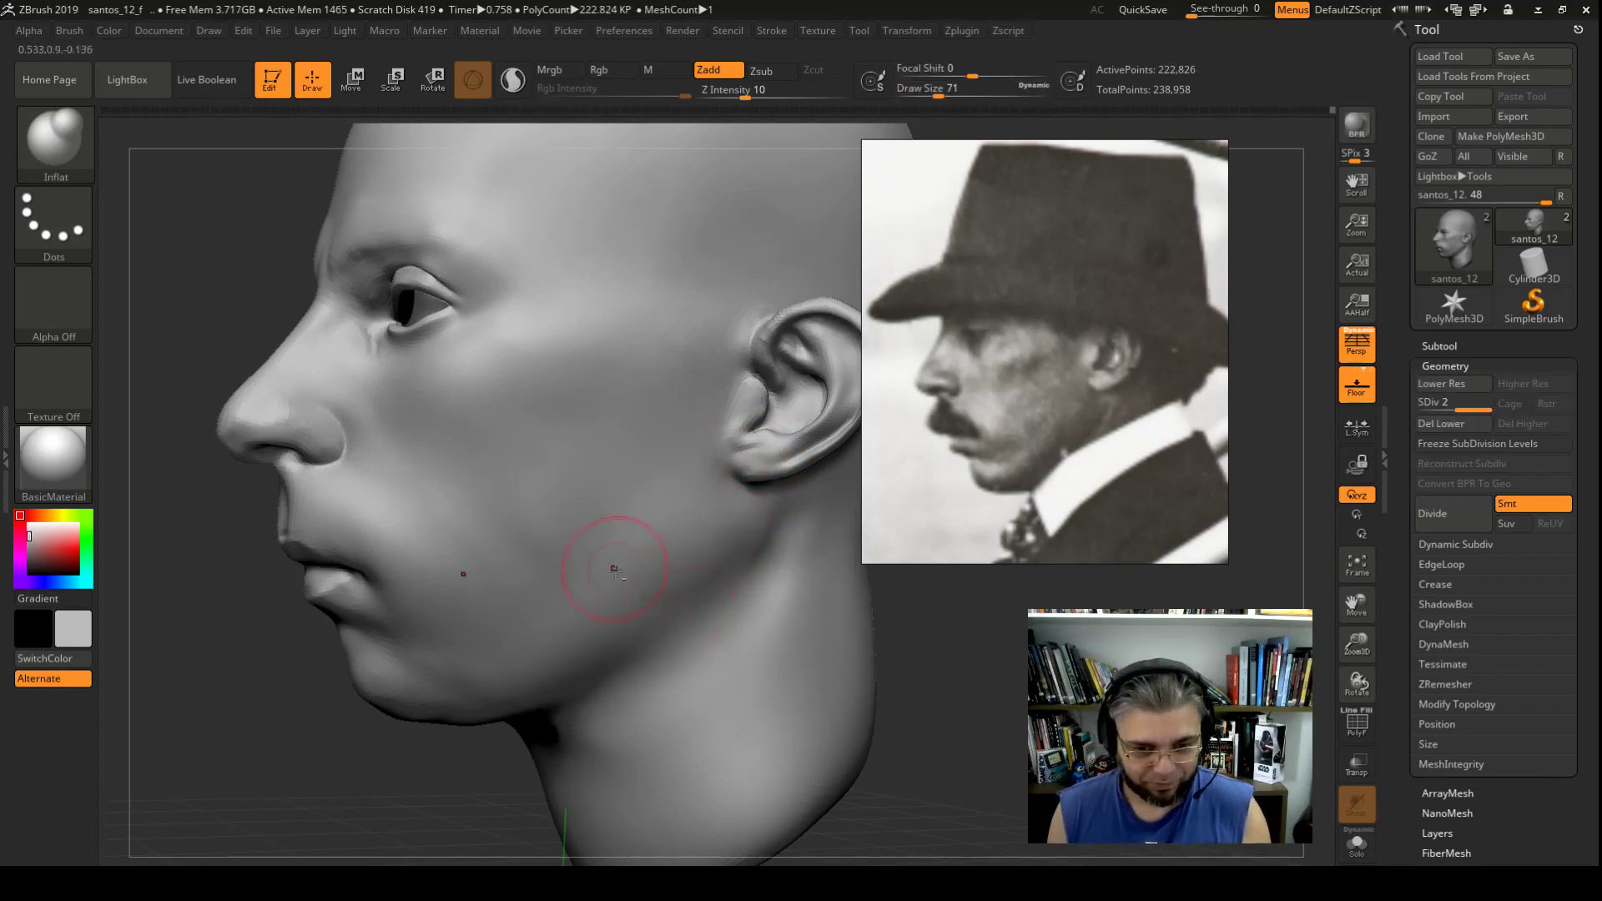
pyautogui.moveTo(643, 598); pyautogui.dragTo(613, 571)
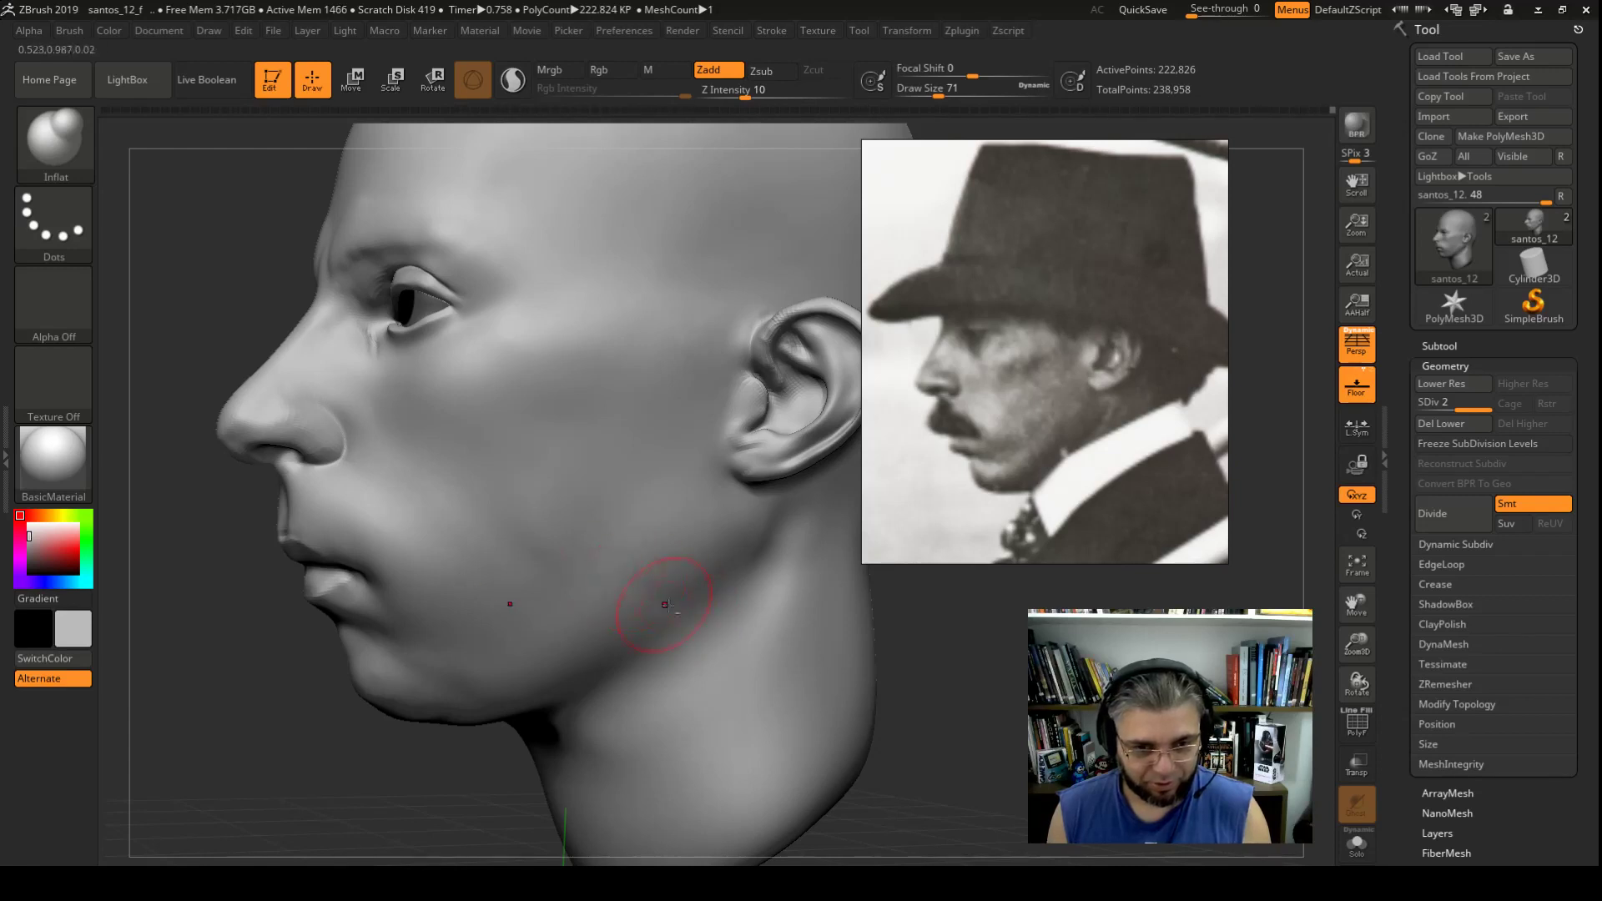
pyautogui.press('space')
pyautogui.moveTo(682, 554); pyautogui.dragTo(705, 553)
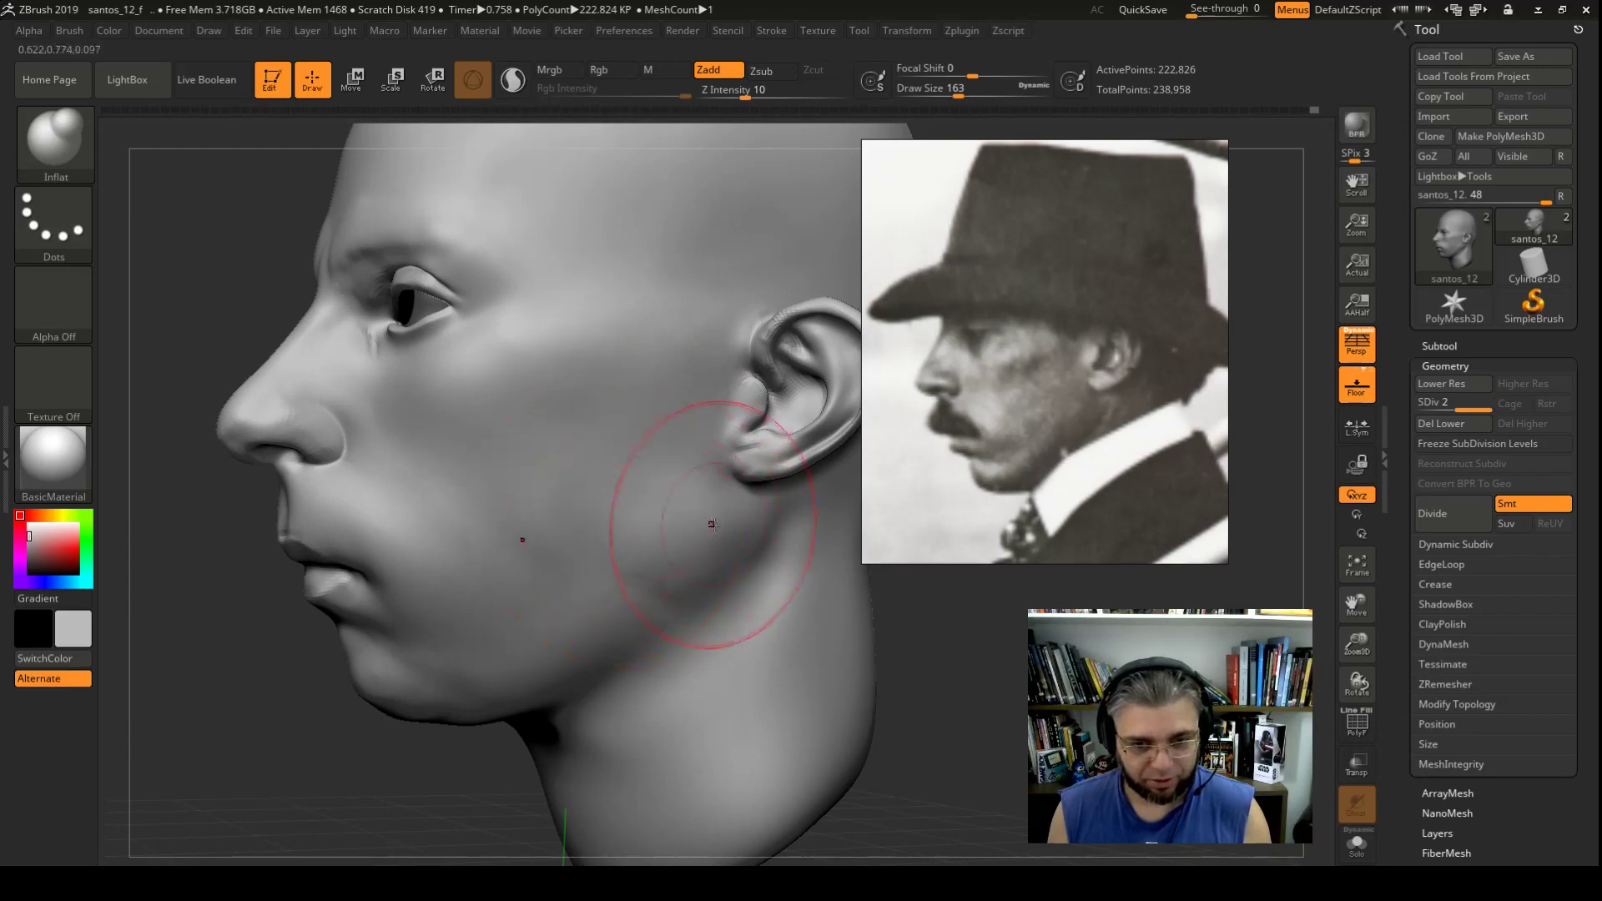
# Step: Switch to the Trim Dynamic brush at size 71 and smooth the jaw, checking it in side profile
pyautogui.press('b')
pyautogui.press('t')
pyautogui.press('d')
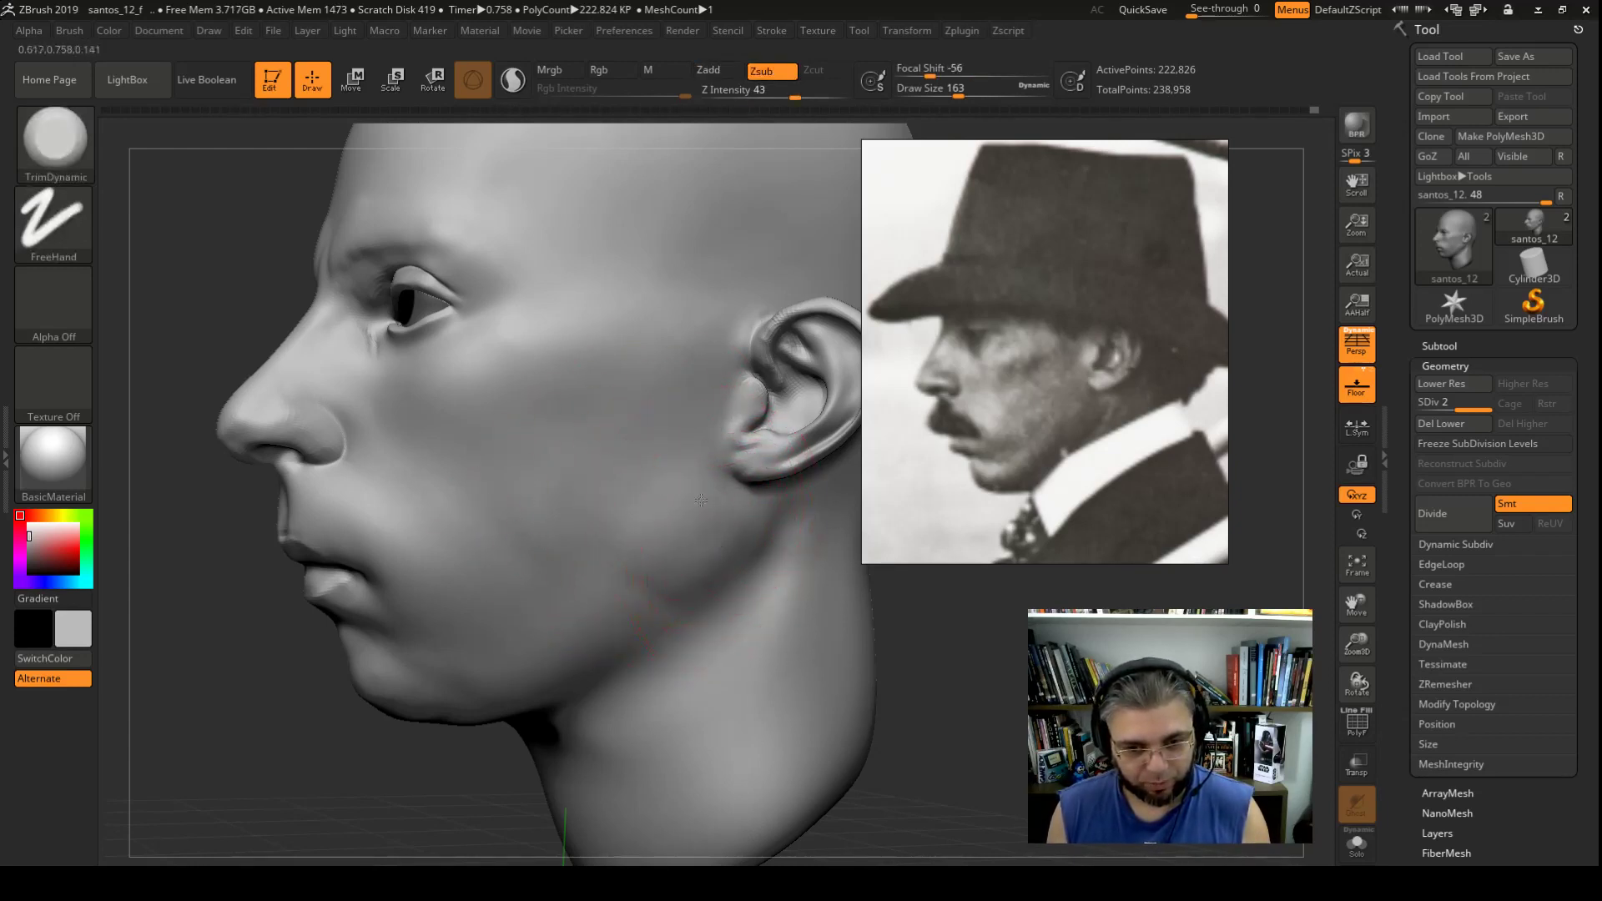
pyautogui.press('space')
pyautogui.moveTo(691, 505); pyautogui.dragTo(674, 501)
pyautogui.press('shift')
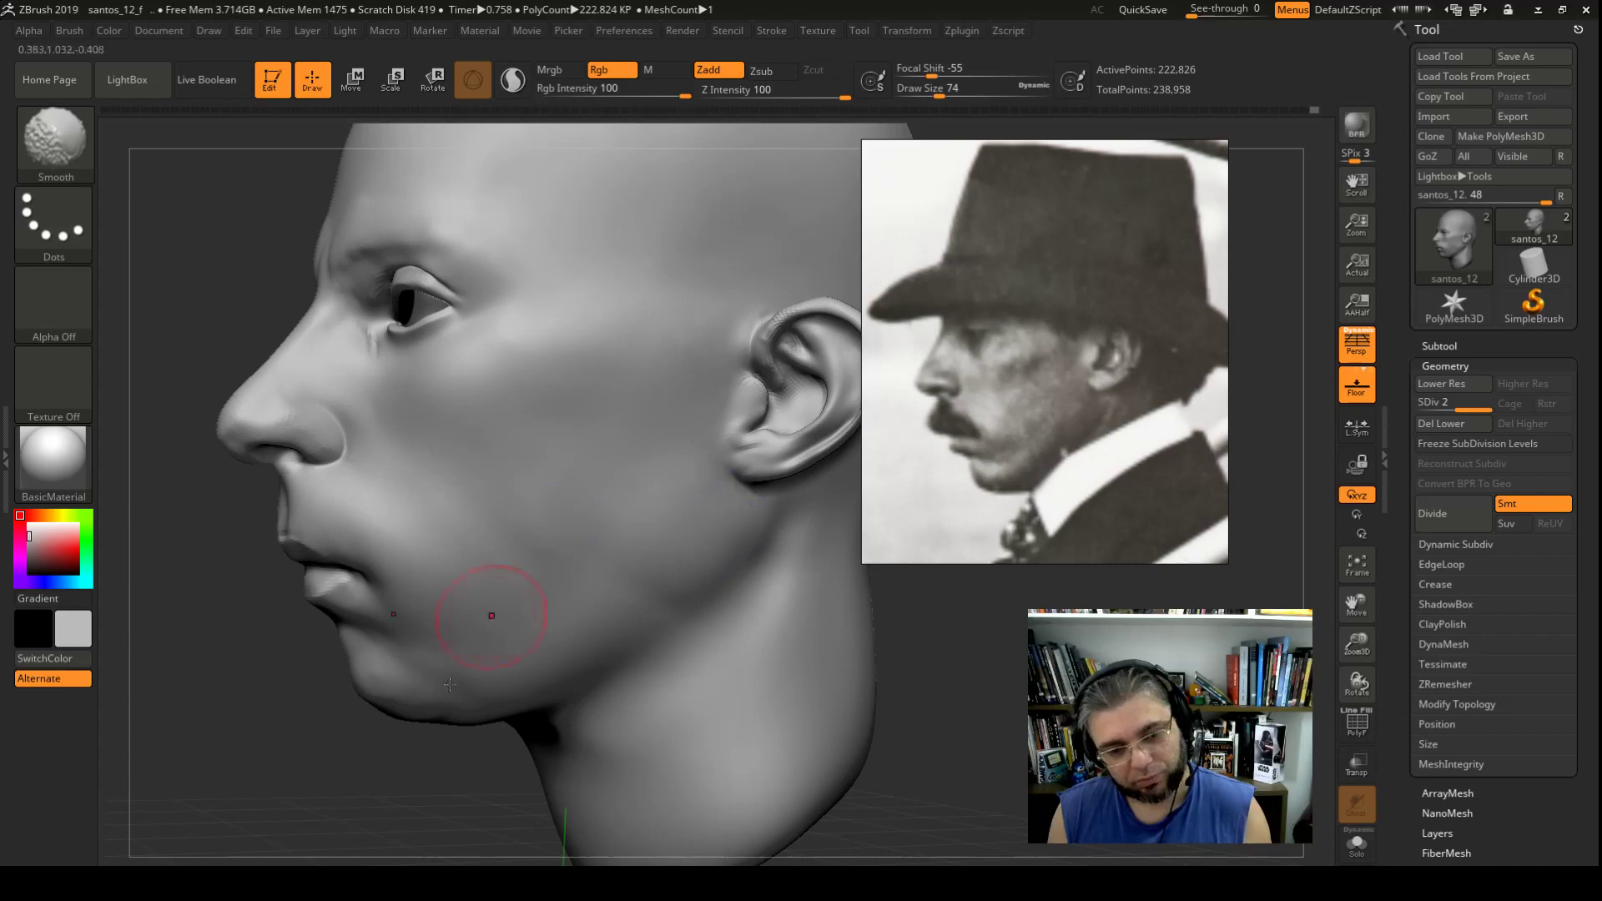
pyautogui.moveTo(876, 667)
pyautogui.mouseDown()
pyautogui.moveTo(876, 643)
pyautogui.moveTo(606, 543)
pyautogui.mouseUp()
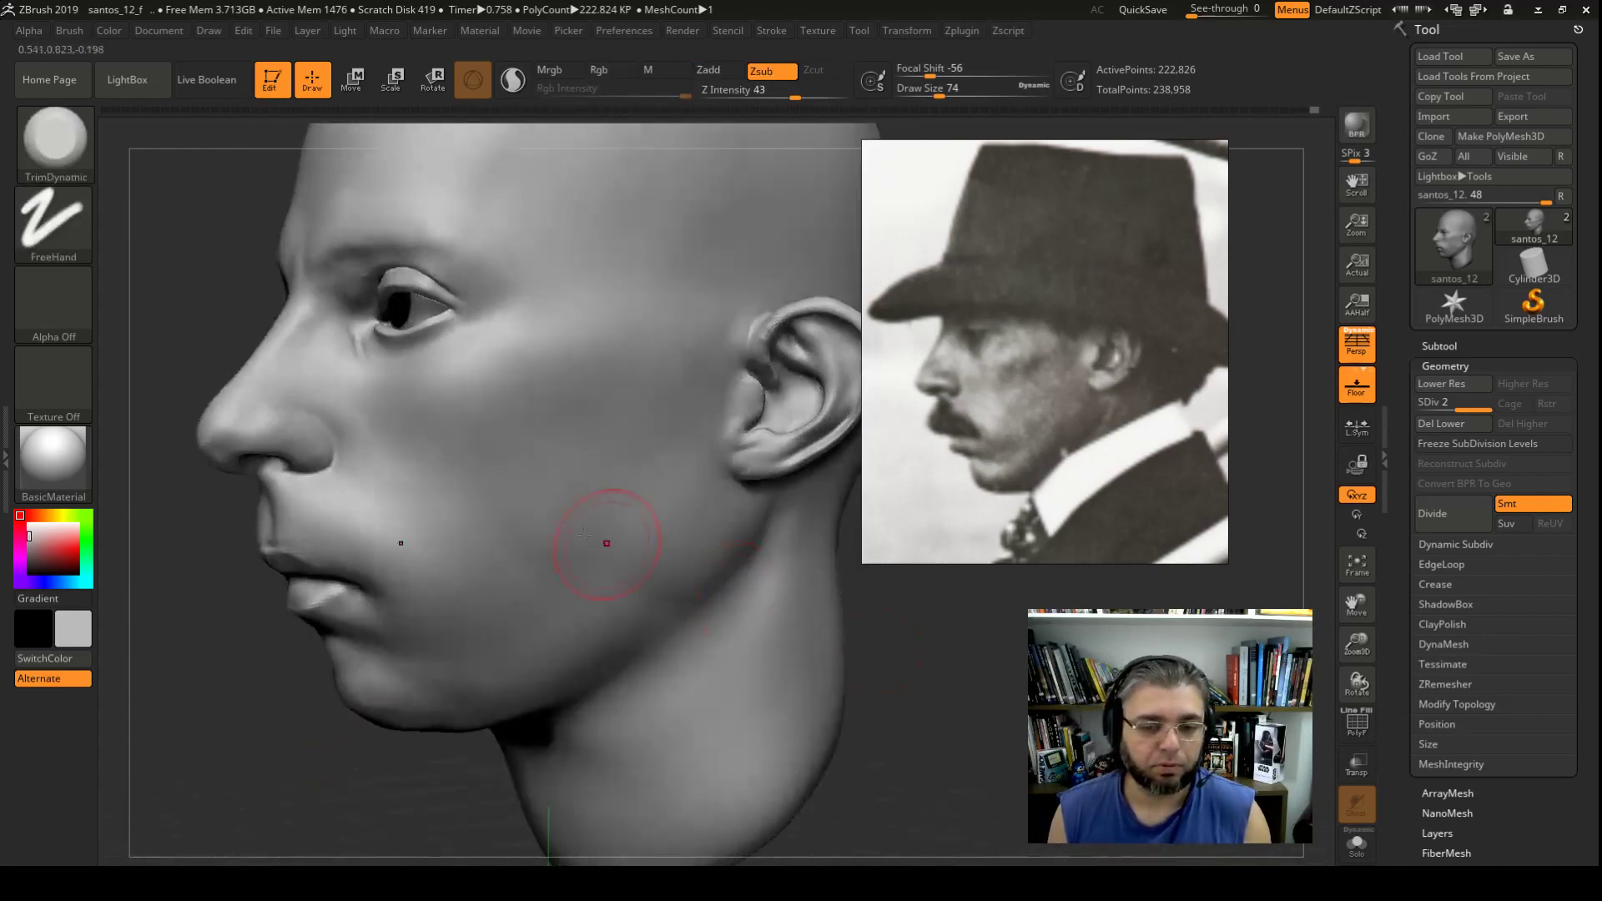
pyautogui.press('shift')
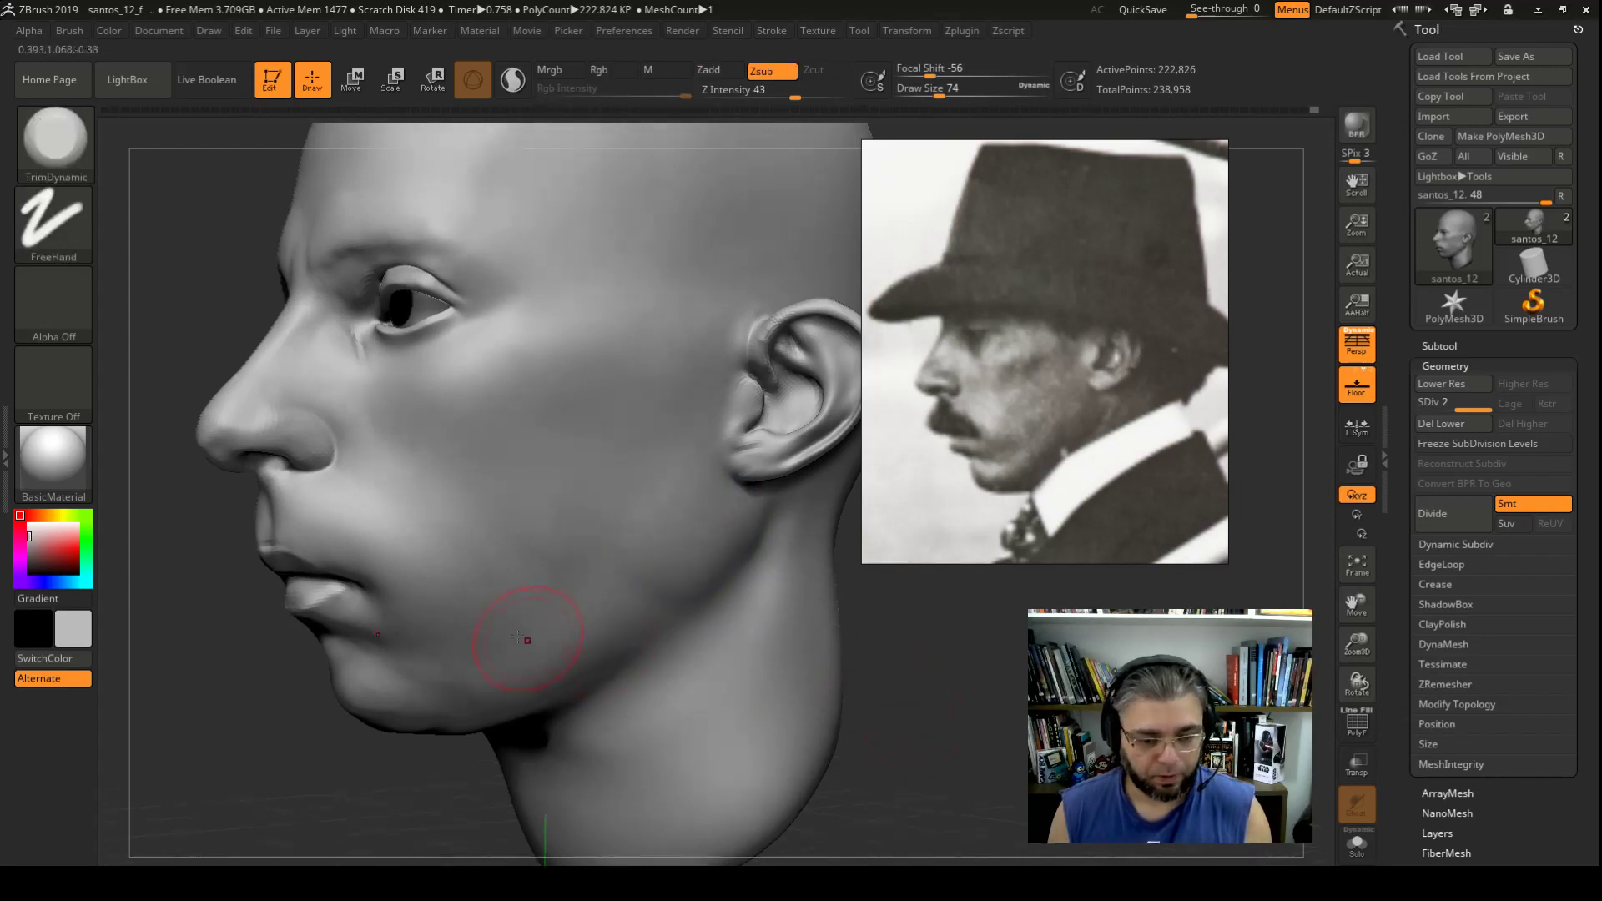
pyautogui.moveTo(242, 768); pyautogui.dragTo(291, 754)
# Step: Reshape the chin and jaw underside at brush sizes 94 and 77, ending in a front view
pyautogui.press('shift')
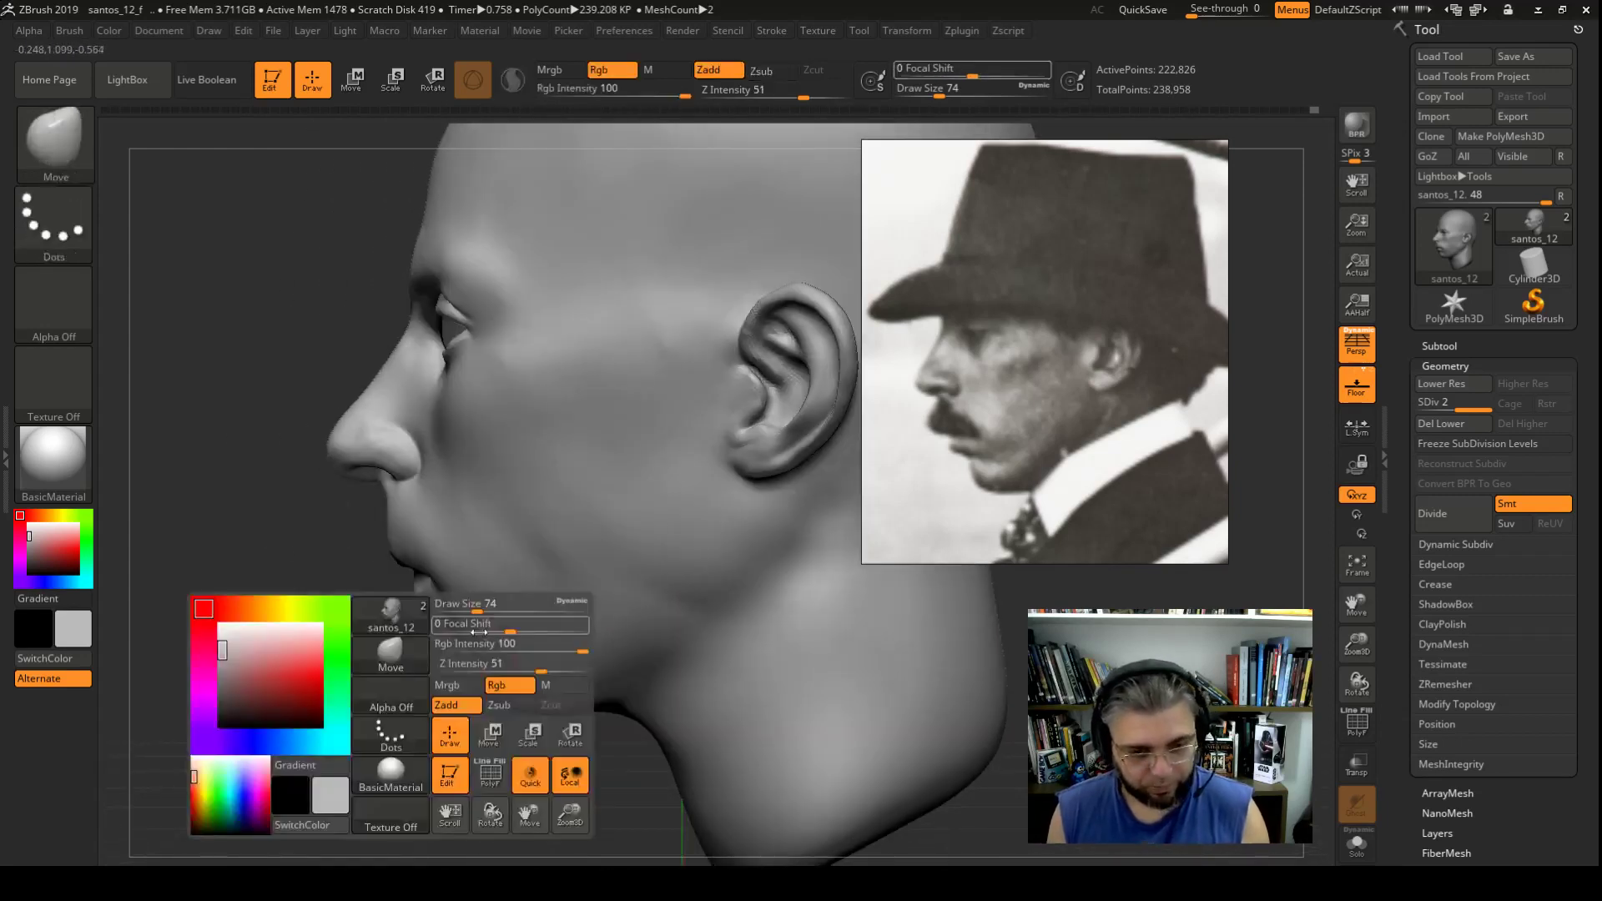
pyautogui.moveTo(467, 555); pyautogui.dragTo(500, 555)
pyautogui.moveTo(372, 713); pyautogui.dragTo(552, 581)
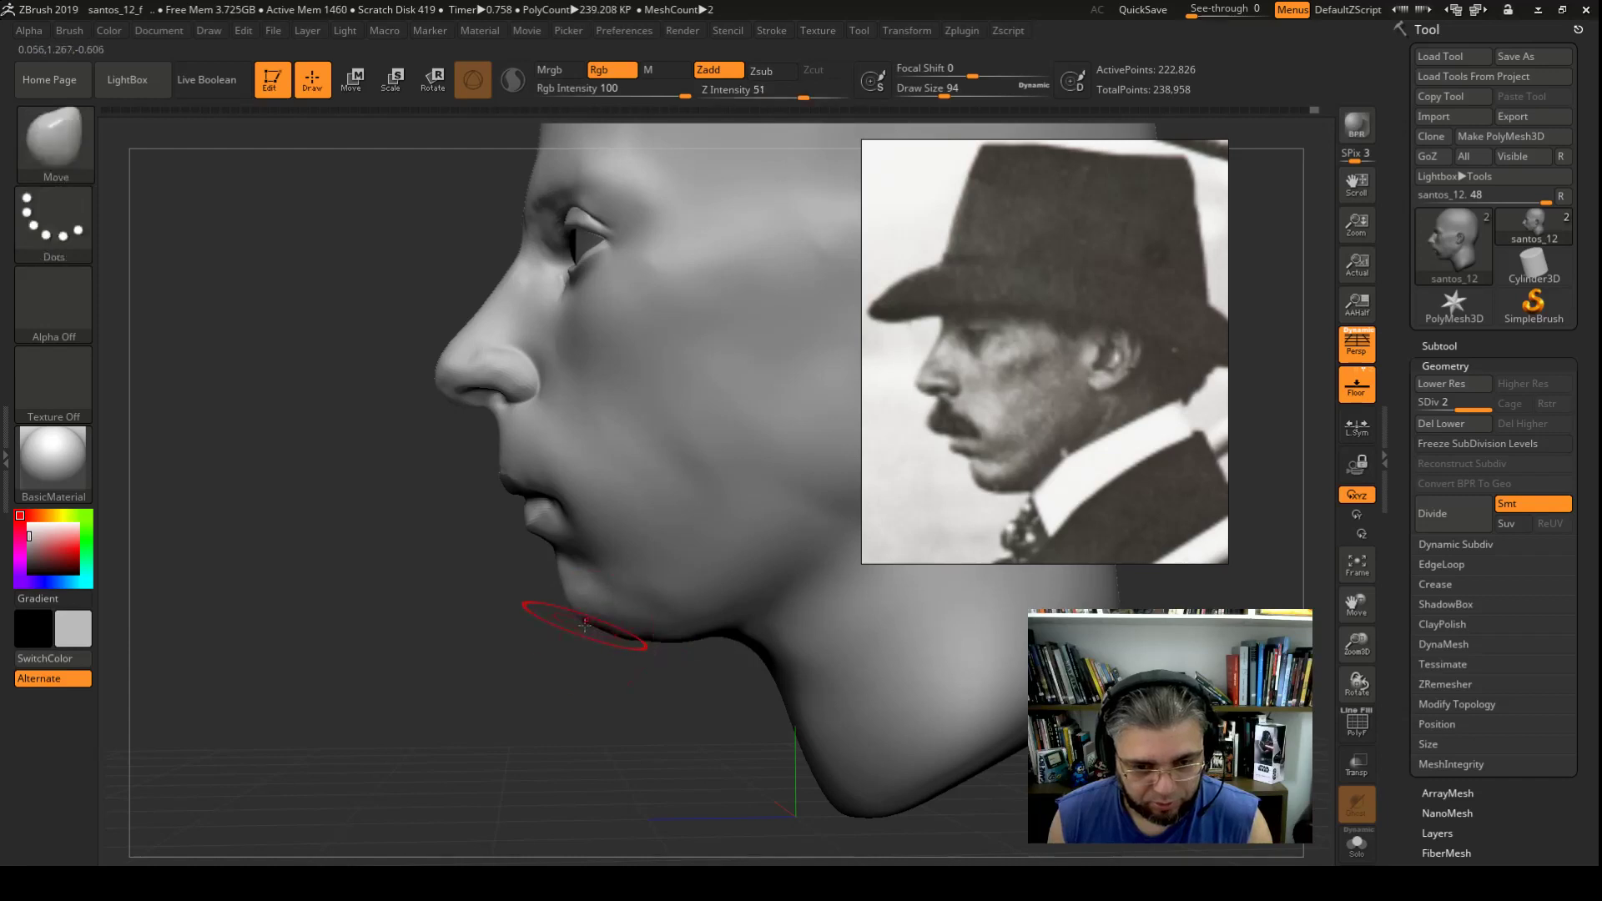
pyautogui.press('space')
pyautogui.moveTo(603, 612); pyautogui.dragTo(597, 612)
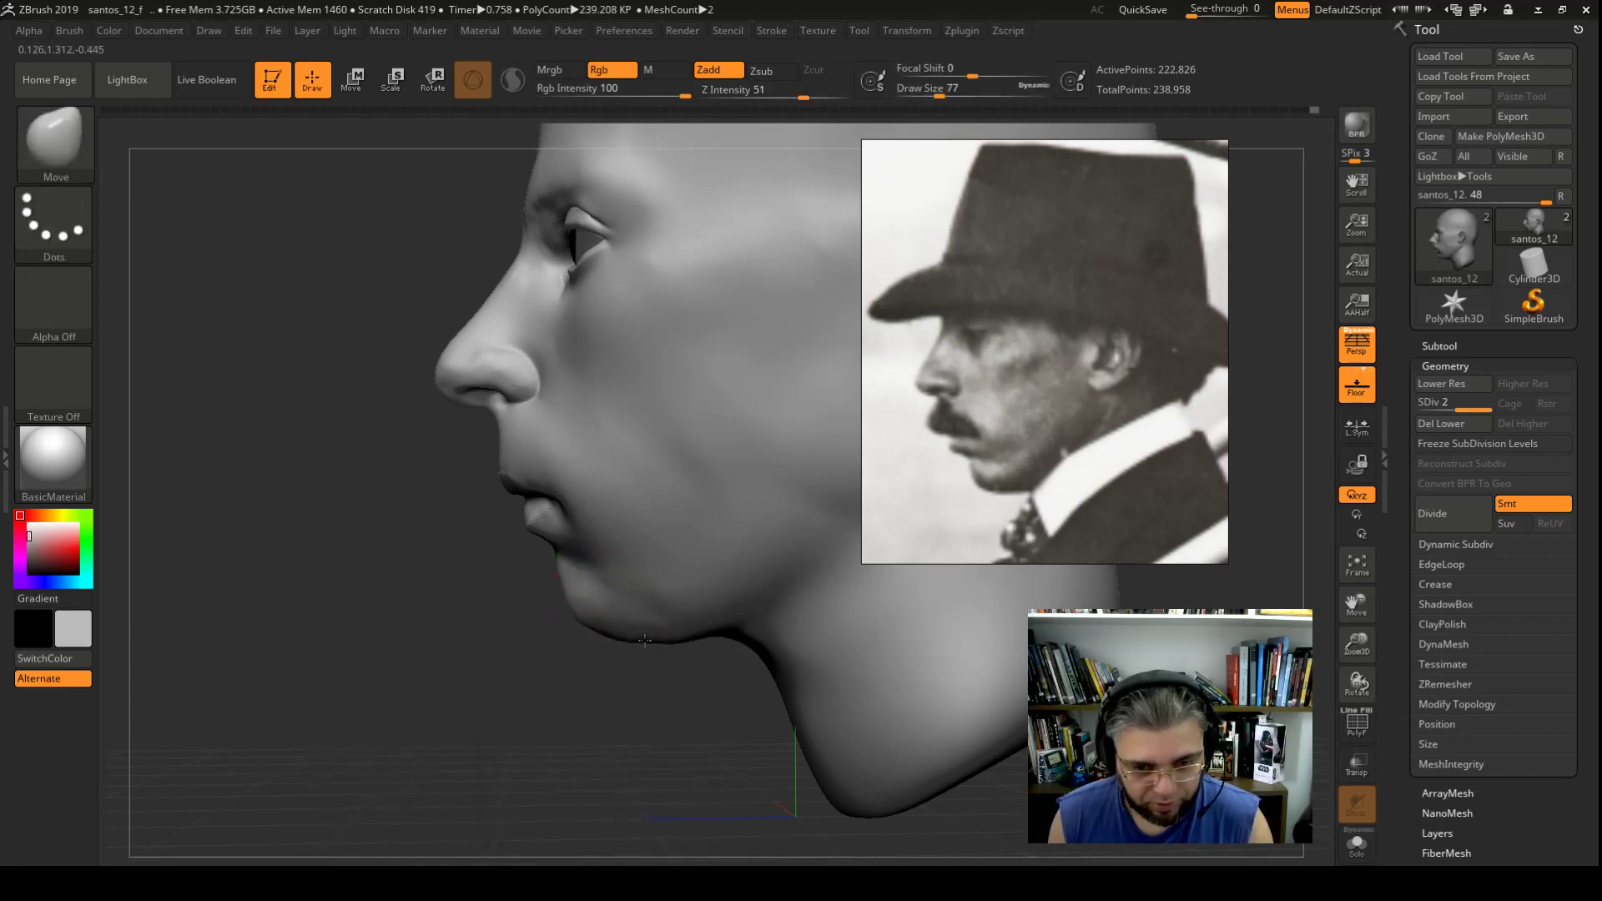
pyautogui.moveTo(495, 647); pyautogui.dragTo(693, 596)
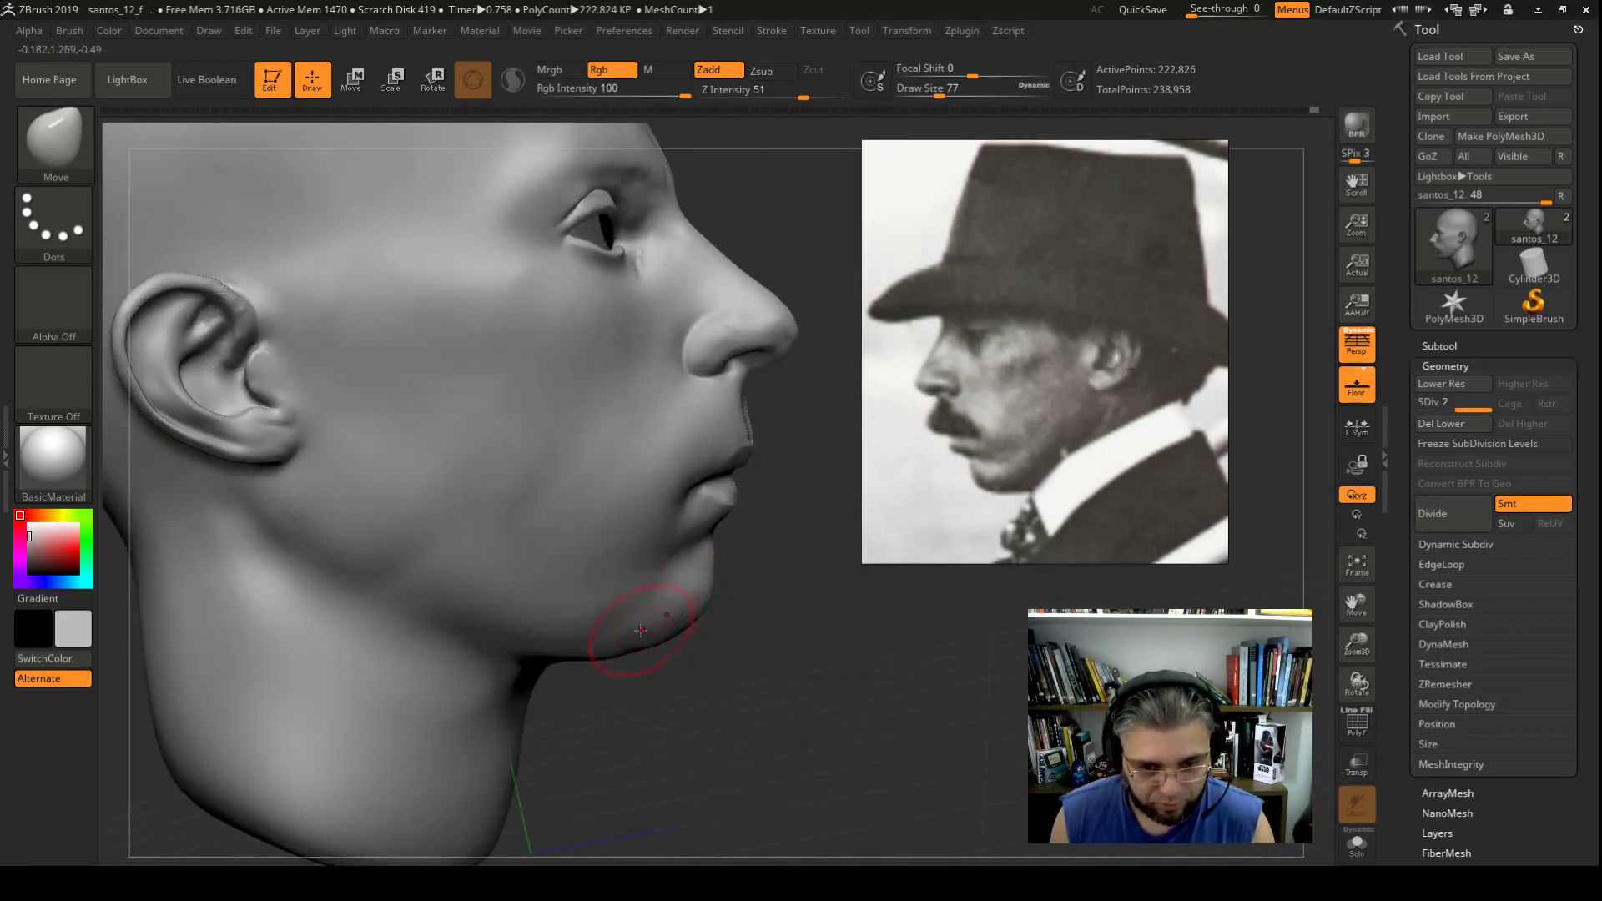
pyautogui.press('shift')
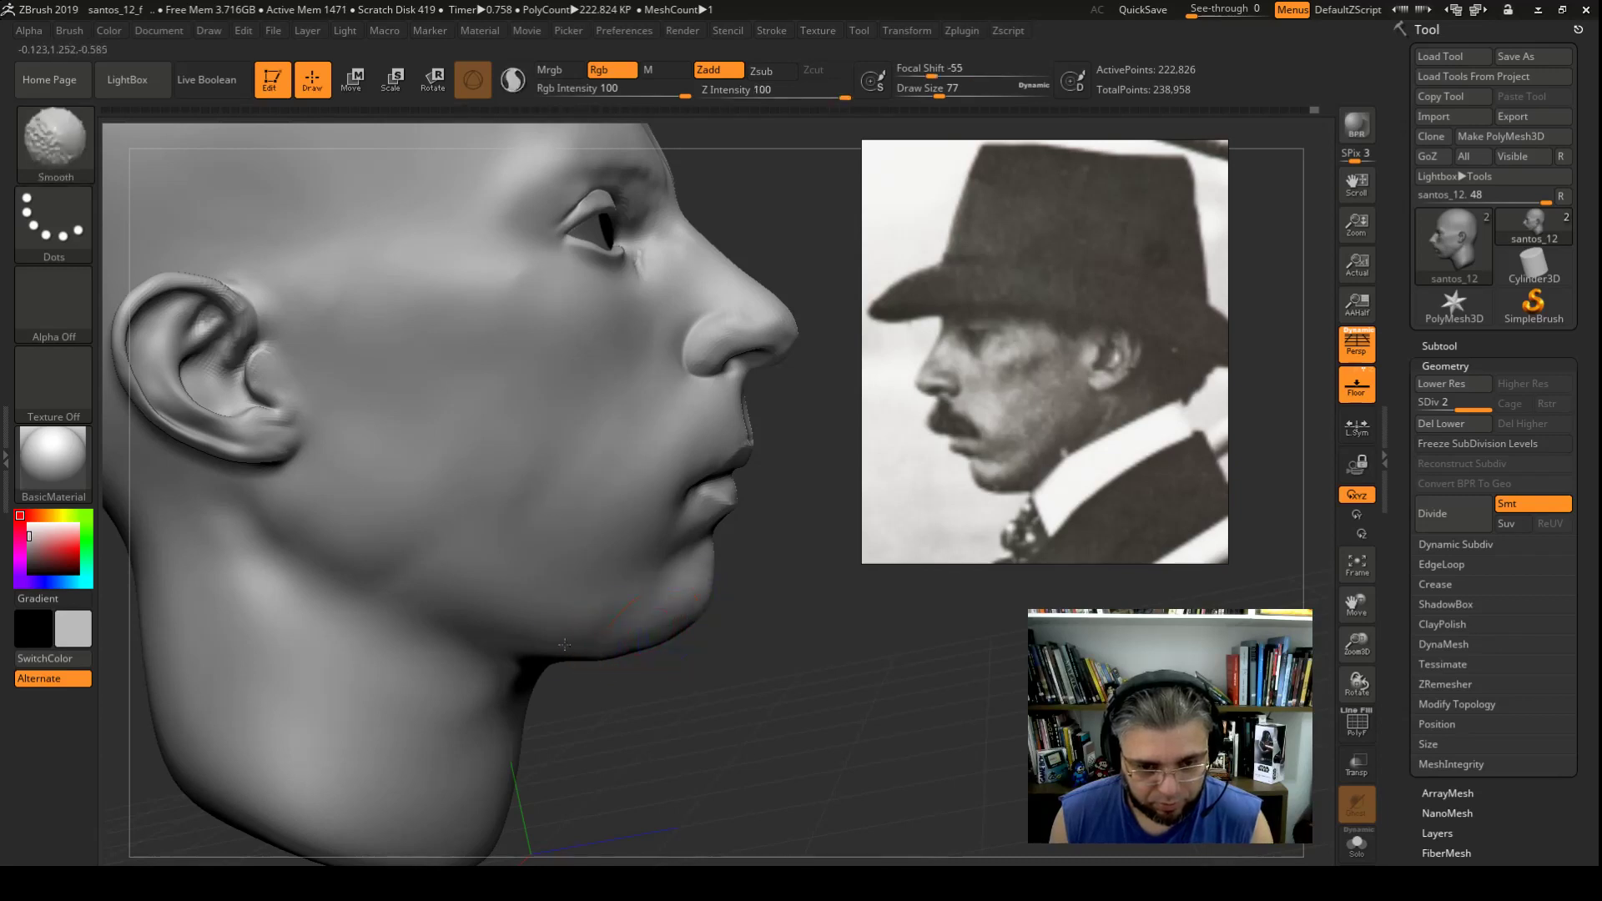
pyautogui.keyDown('shift'); pyautogui.moveTo(523, 634); pyautogui.dragTo(674, 646); pyautogui.keyUp('shift')
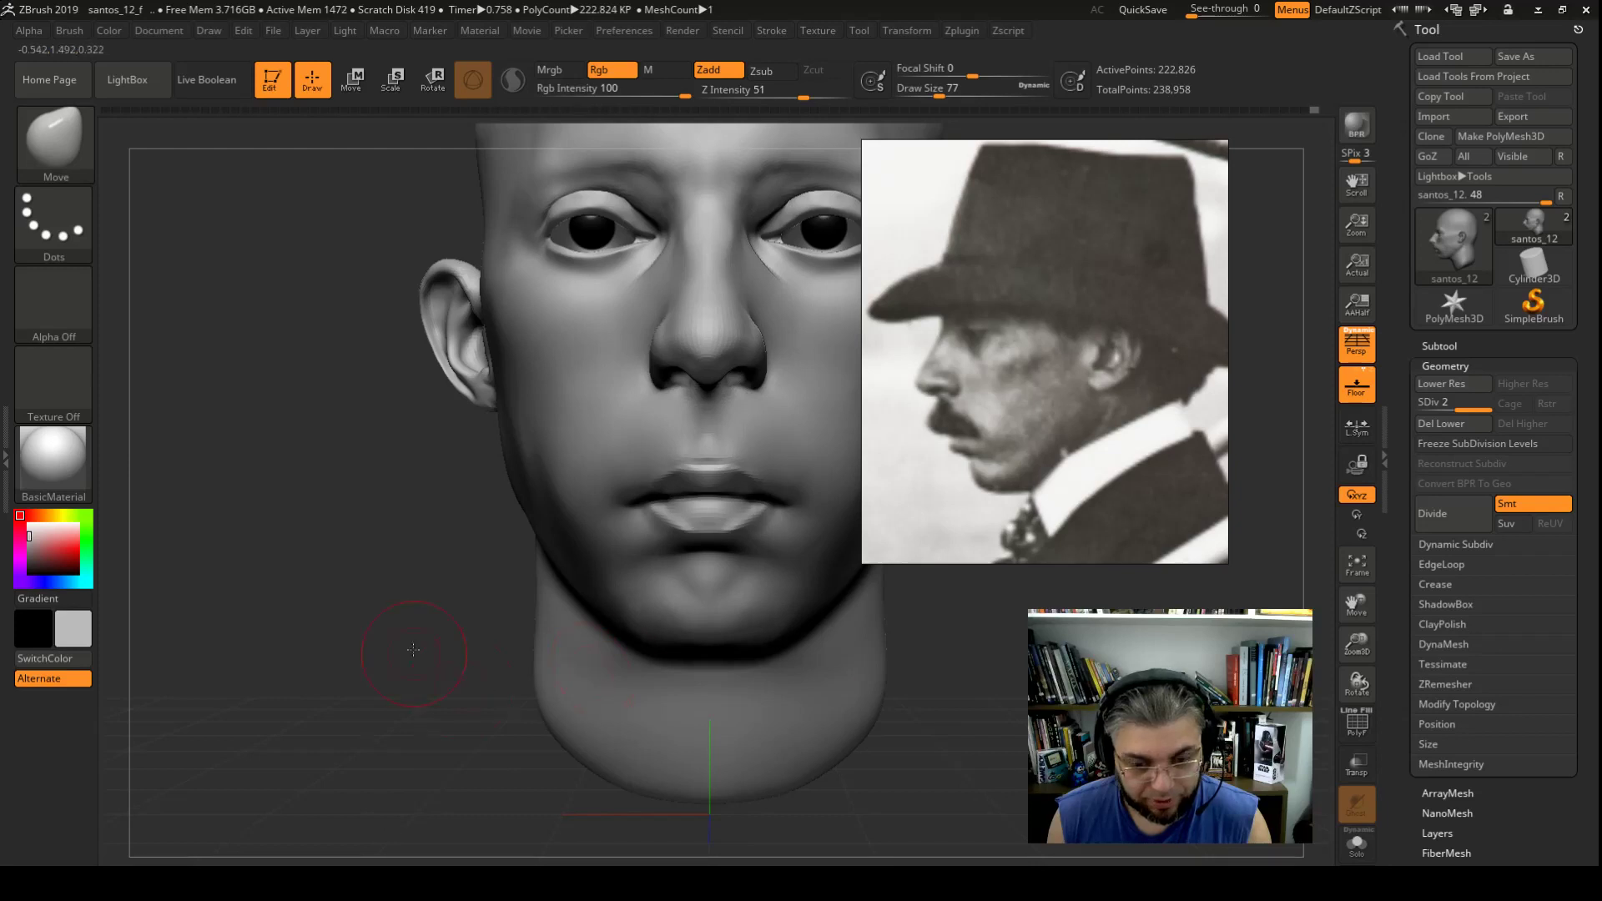
# Step: Smooth the cheek in front of the ear, checking it from below, front and left-side views
pyautogui.moveTo(413, 650); pyautogui.dragTo(662, 644)
pyautogui.press('shift')
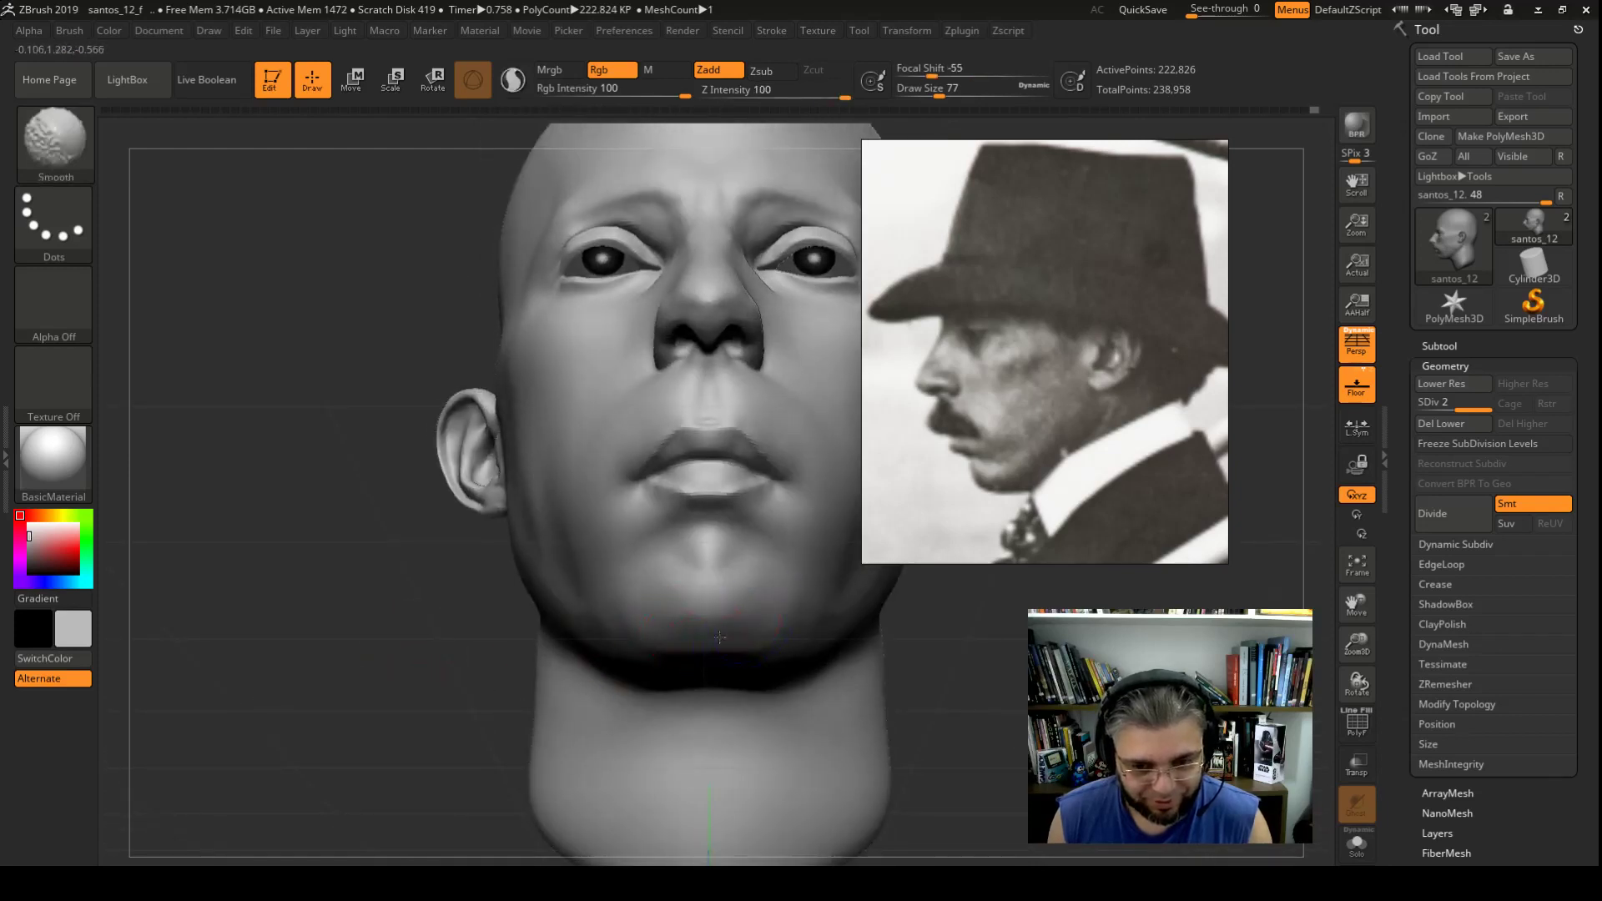
pyautogui.moveTo(406, 631); pyautogui.dragTo(501, 584)
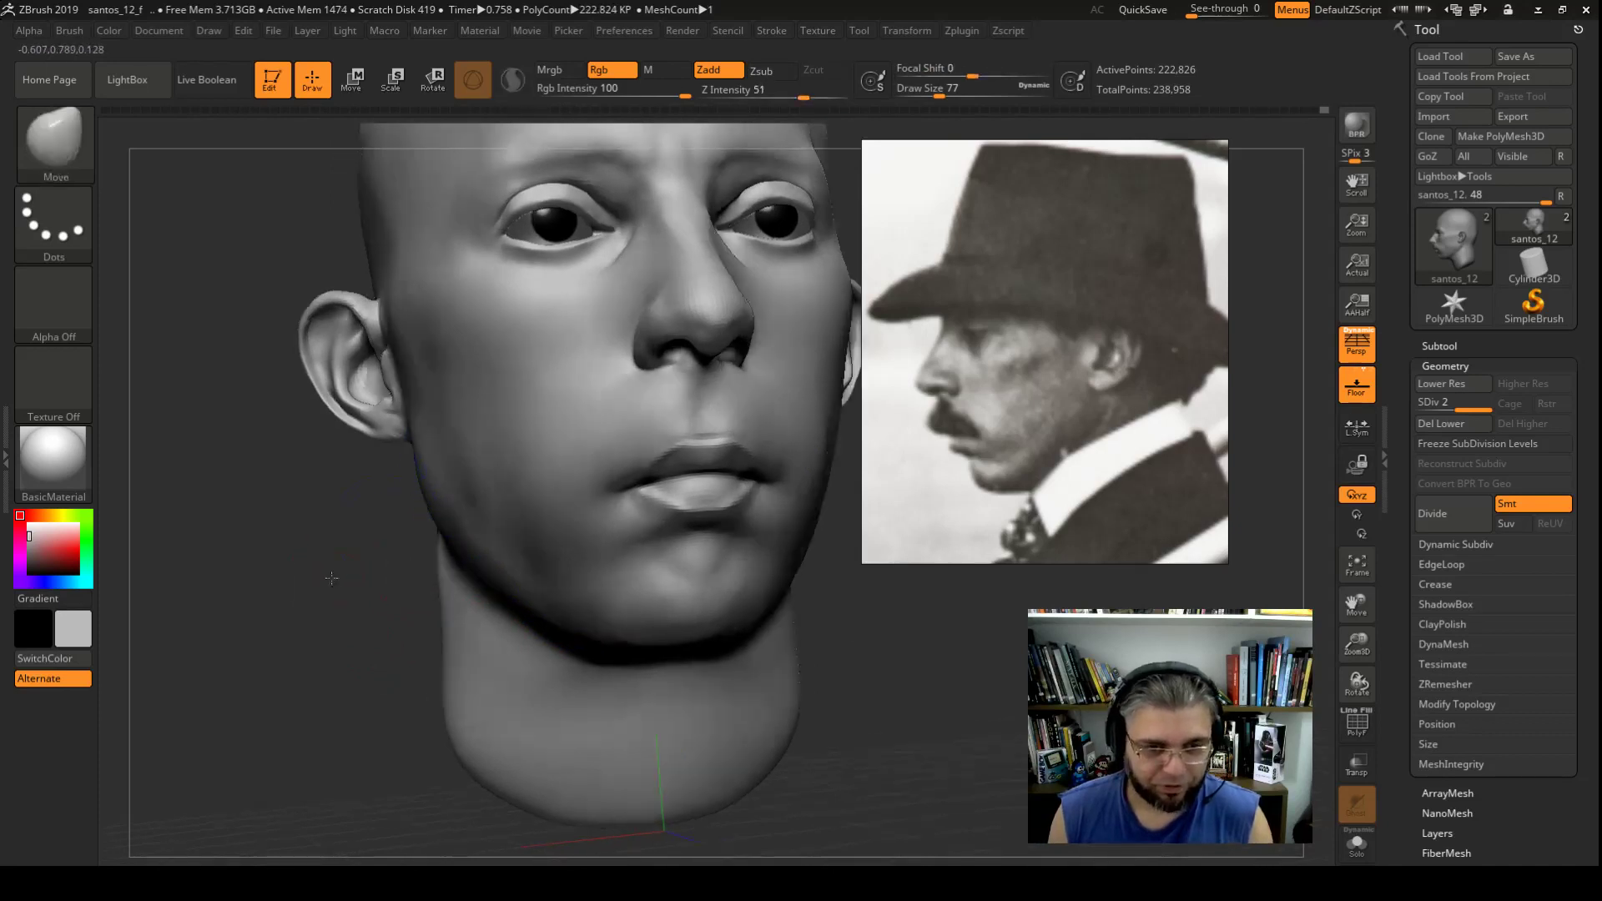
pyautogui.moveTo(400, 601); pyautogui.dragTo(487, 597)
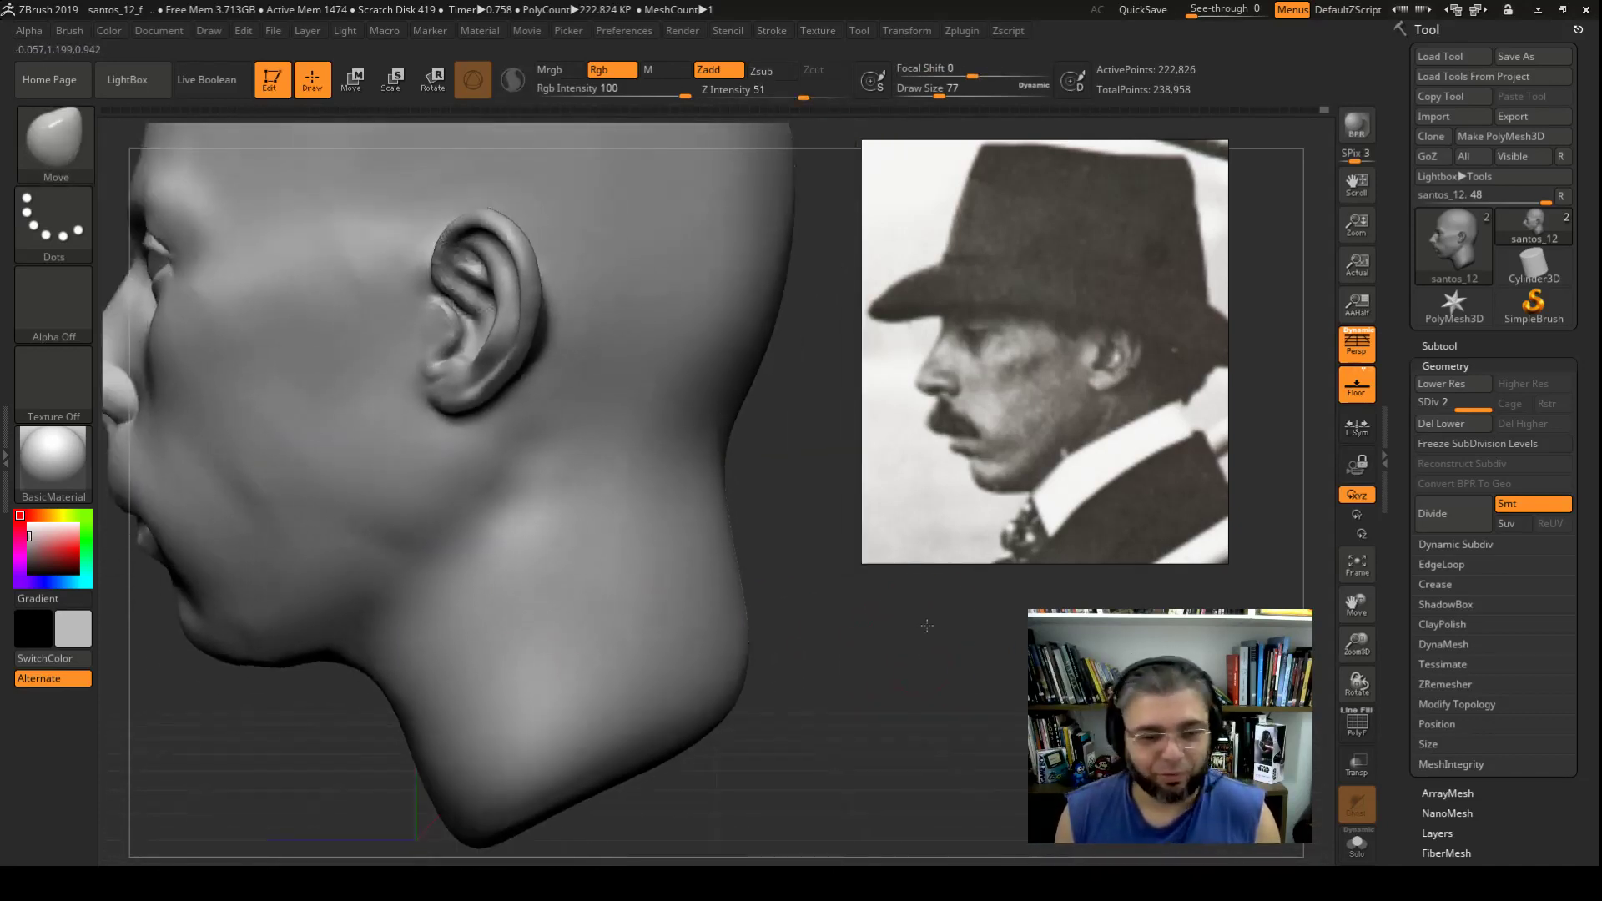
pyautogui.keyDown('alt'); pyautogui.moveTo(904, 658); pyautogui.dragTo(776, 636); pyautogui.keyUp('alt')
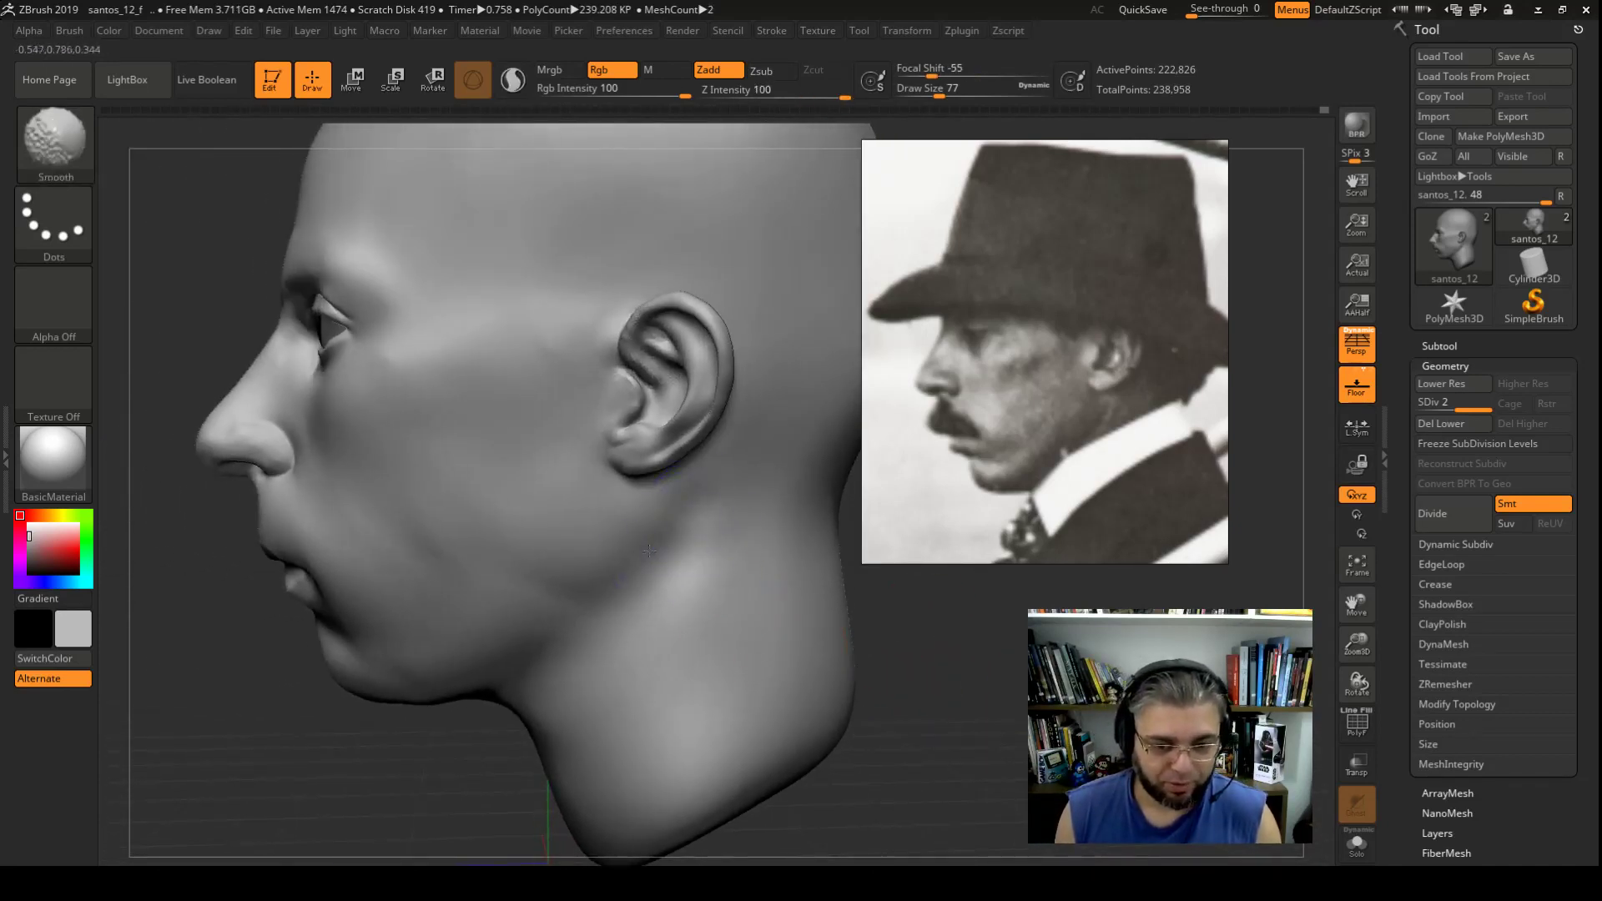
pyautogui.keyDown('shift'); pyautogui.moveTo(662, 529); pyautogui.dragTo(620, 523); pyautogui.keyUp('shift')
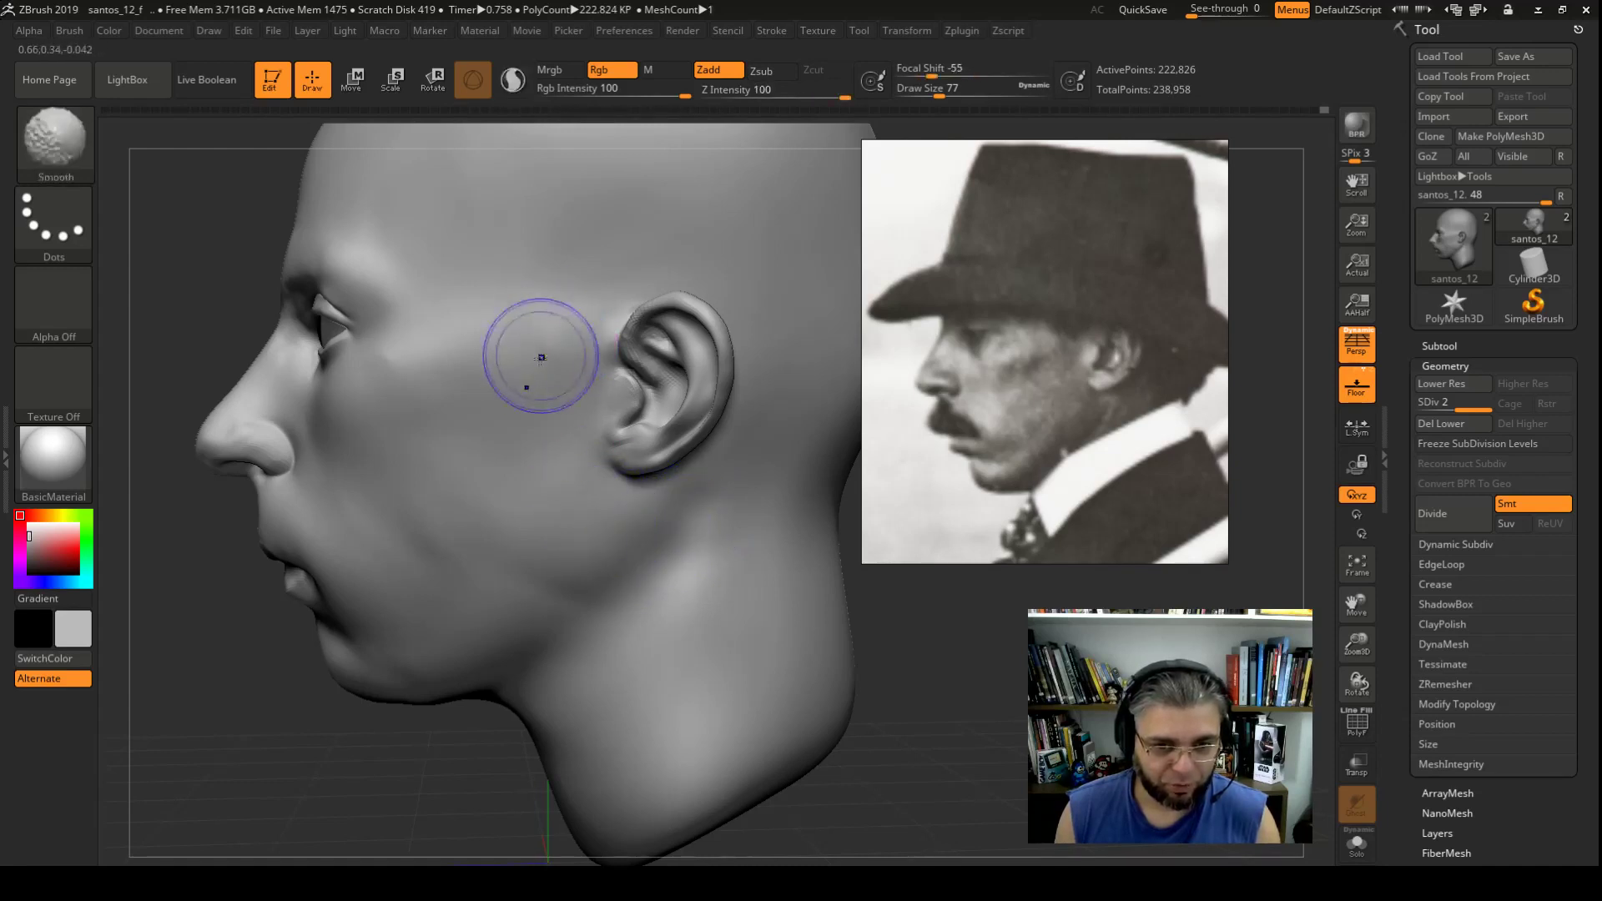
pyautogui.moveTo(867, 617)
pyautogui.mouseDown()
pyautogui.moveTo(964, 660)
pyautogui.moveTo(891, 607)
pyautogui.mouseUp()
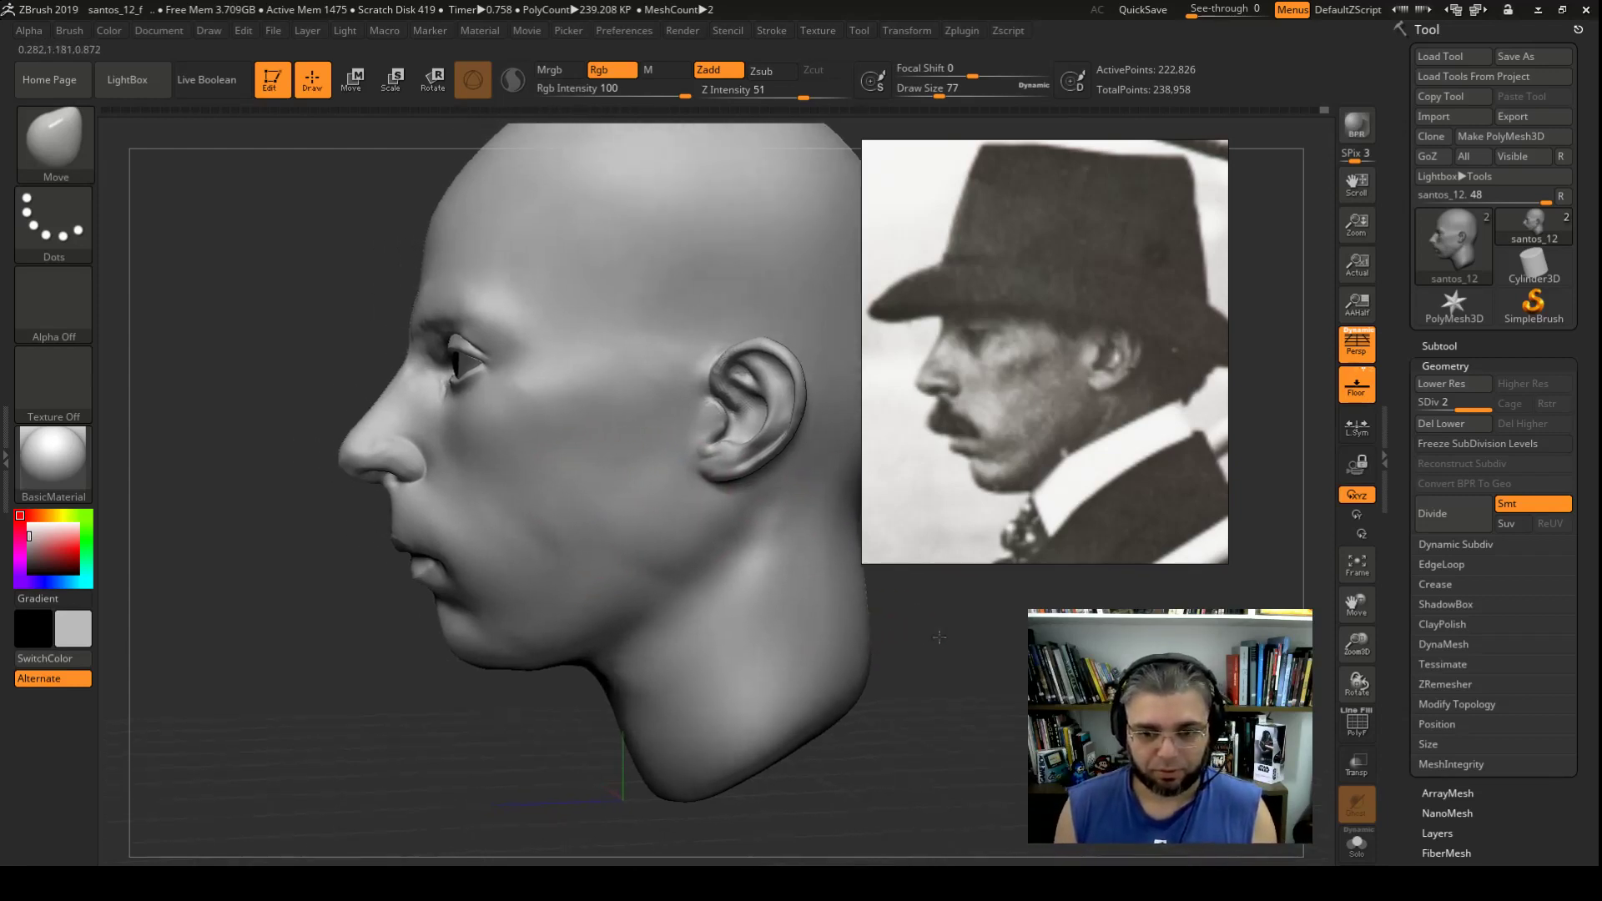
pyautogui.moveTo(865, 628); pyautogui.dragTo(663, 574)
pyautogui.moveTo(338, 622)
pyautogui.mouseDown()
pyautogui.moveTo(838, 610)
pyautogui.moveTo(816, 584)
pyautogui.moveTo(830, 636)
pyautogui.mouseUp()
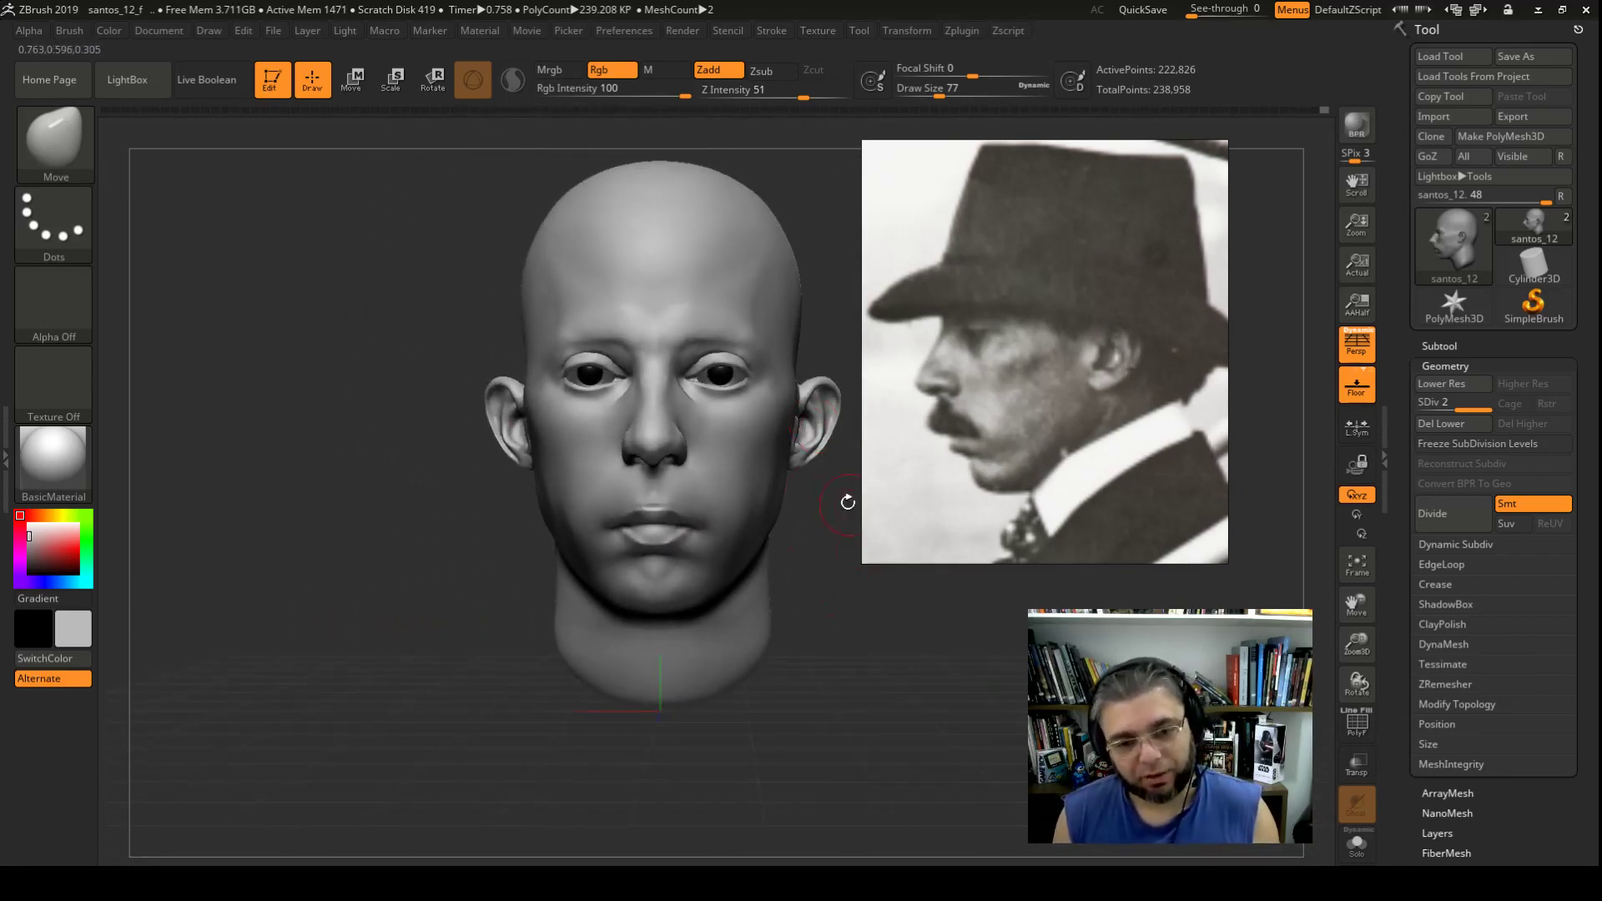
pyautogui.moveTo(865, 648)
pyautogui.mouseDown()
pyautogui.moveTo(914, 681)
pyautogui.moveTo(1074, 378)
pyautogui.mouseUp()
# Step: Zoom the PureRef photo in on the man's ear and jaw corner
pyautogui.scroll(-2, 1073, 377)
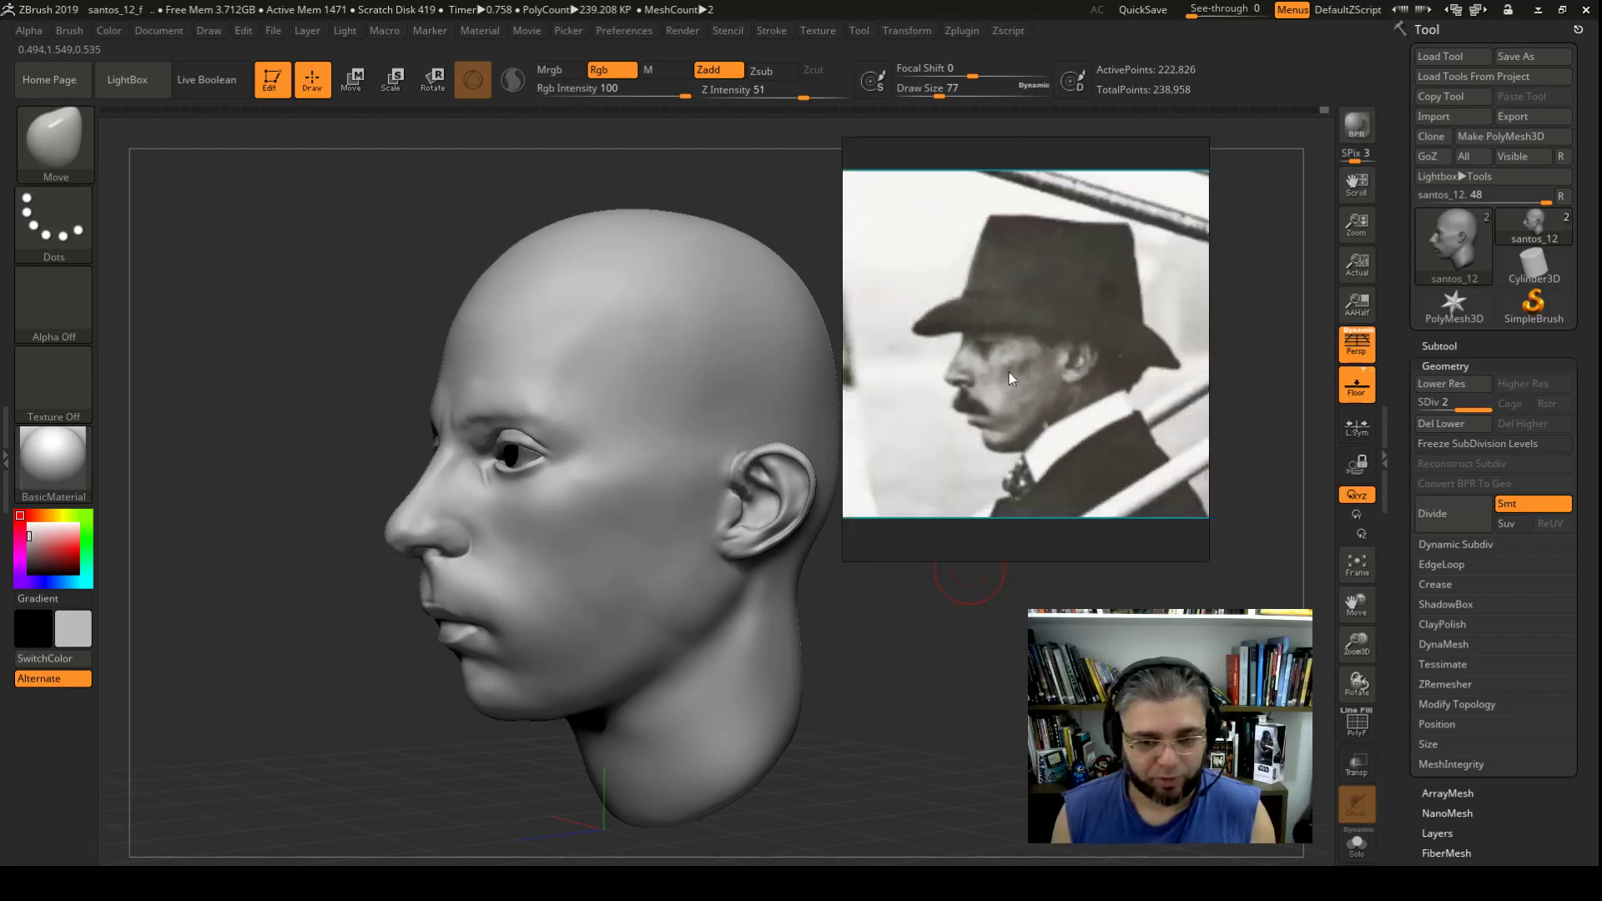
pyautogui.scroll(-3, 1008, 372)
pyautogui.scroll(-1, 1047, 367)
pyautogui.scroll(3, 1048, 343)
pyautogui.scroll(1, 998, 357)
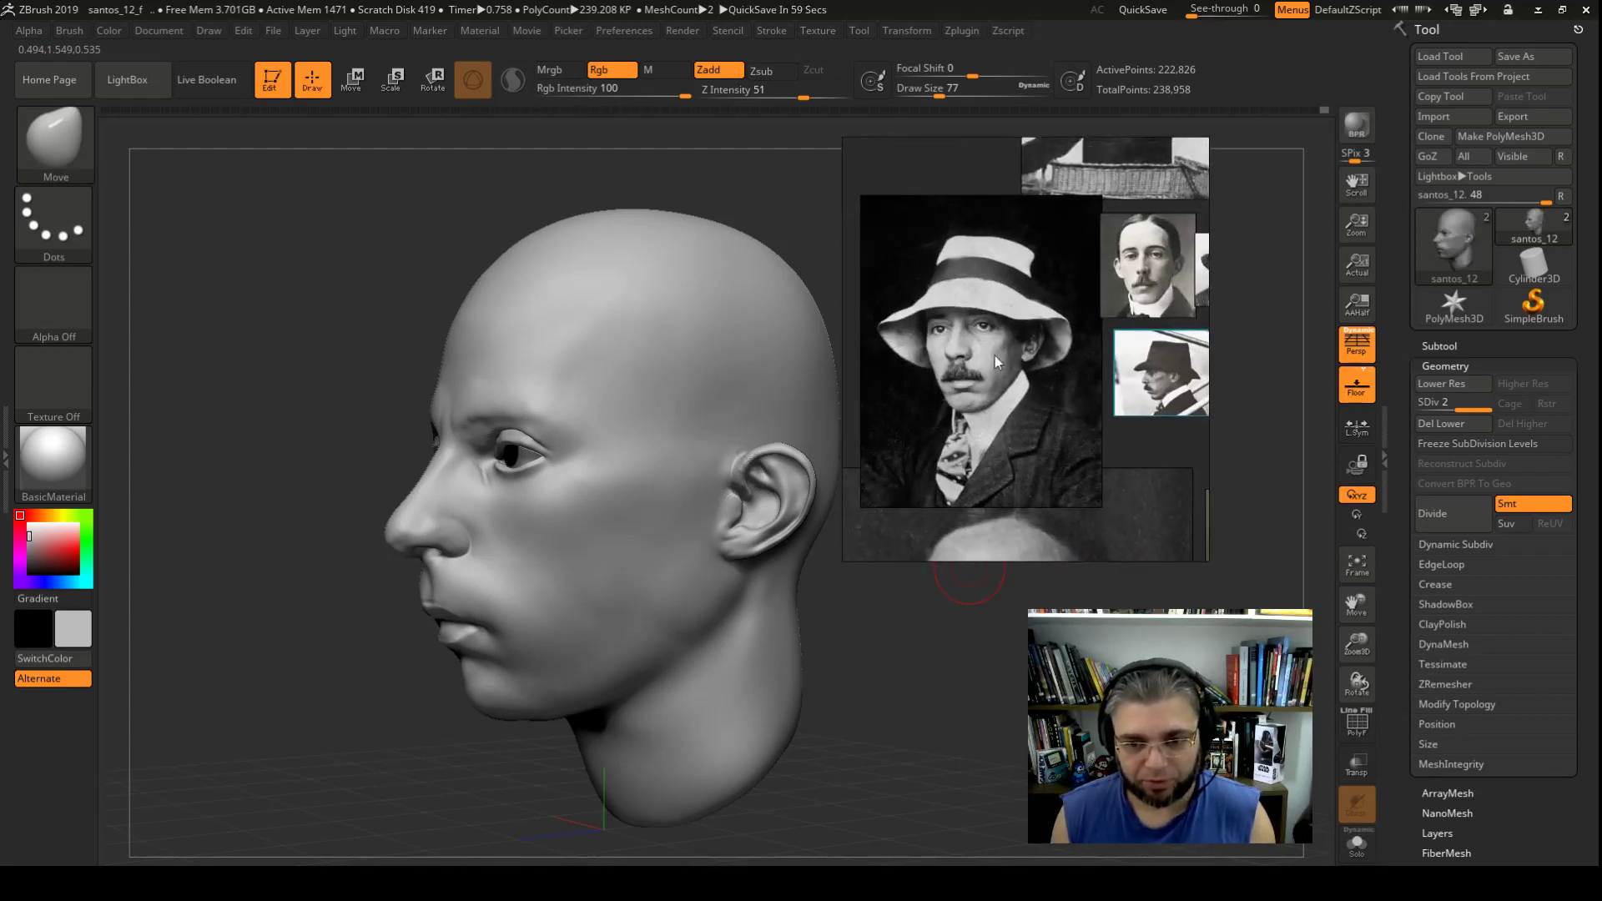
pyautogui.scroll(2, 1000, 363)
pyautogui.scroll(2, 999, 363)
pyautogui.scroll(2, 1125, 402)
pyautogui.scroll(1, 1118, 379)
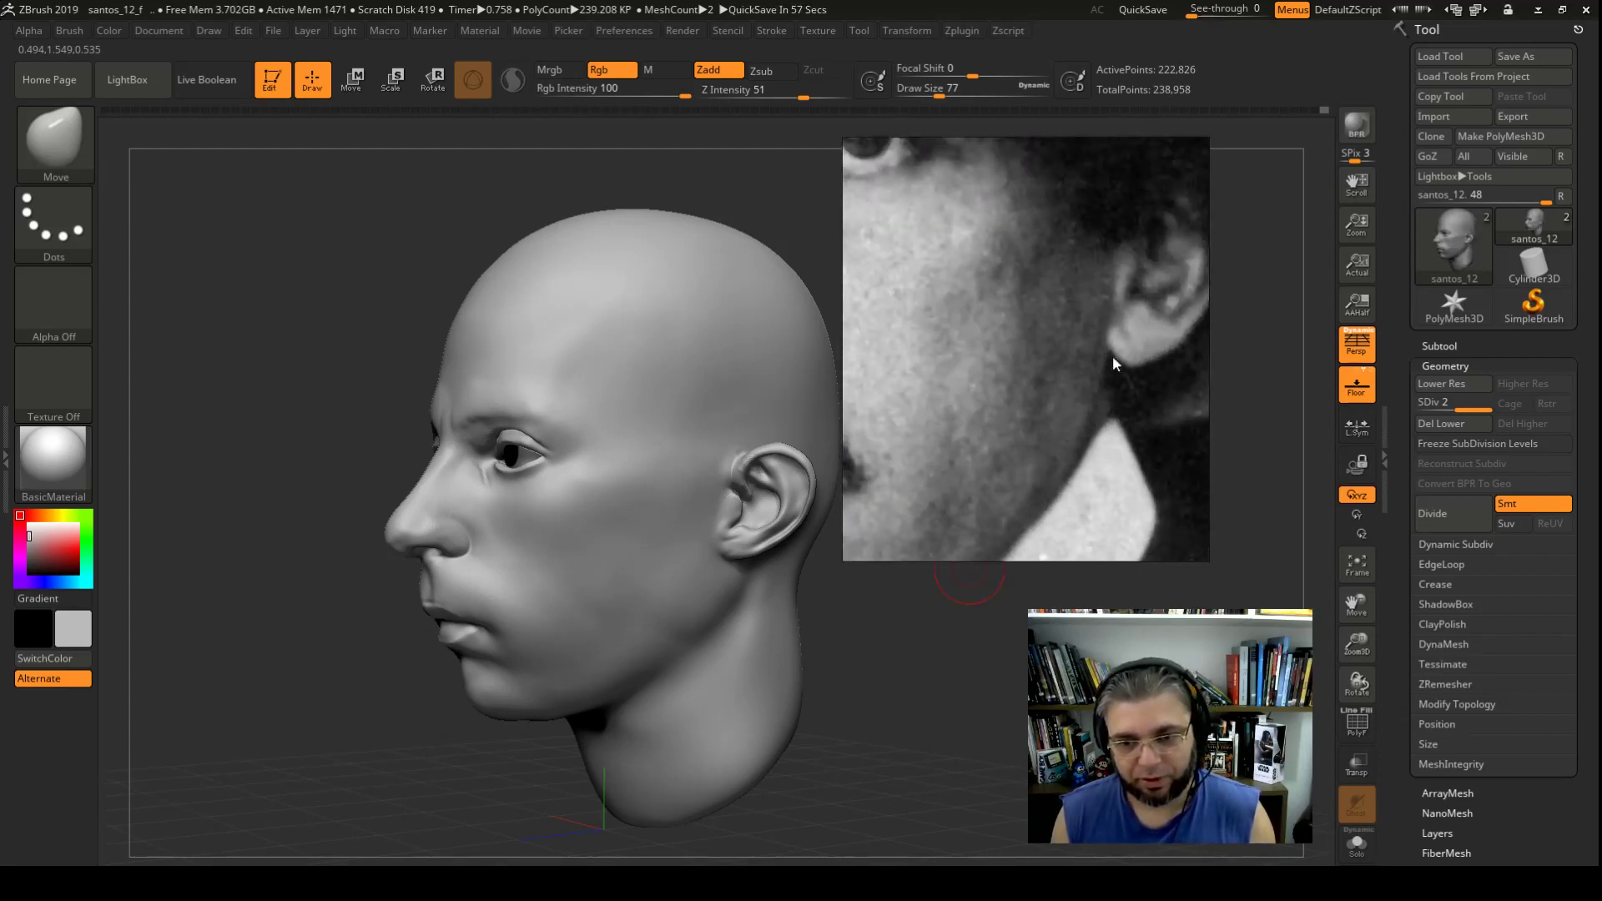
# Step: Switch to the Inflat brush at draw size 37
pyautogui.moveTo(908, 647); pyautogui.dragTo(937, 648)
pyautogui.press('space')
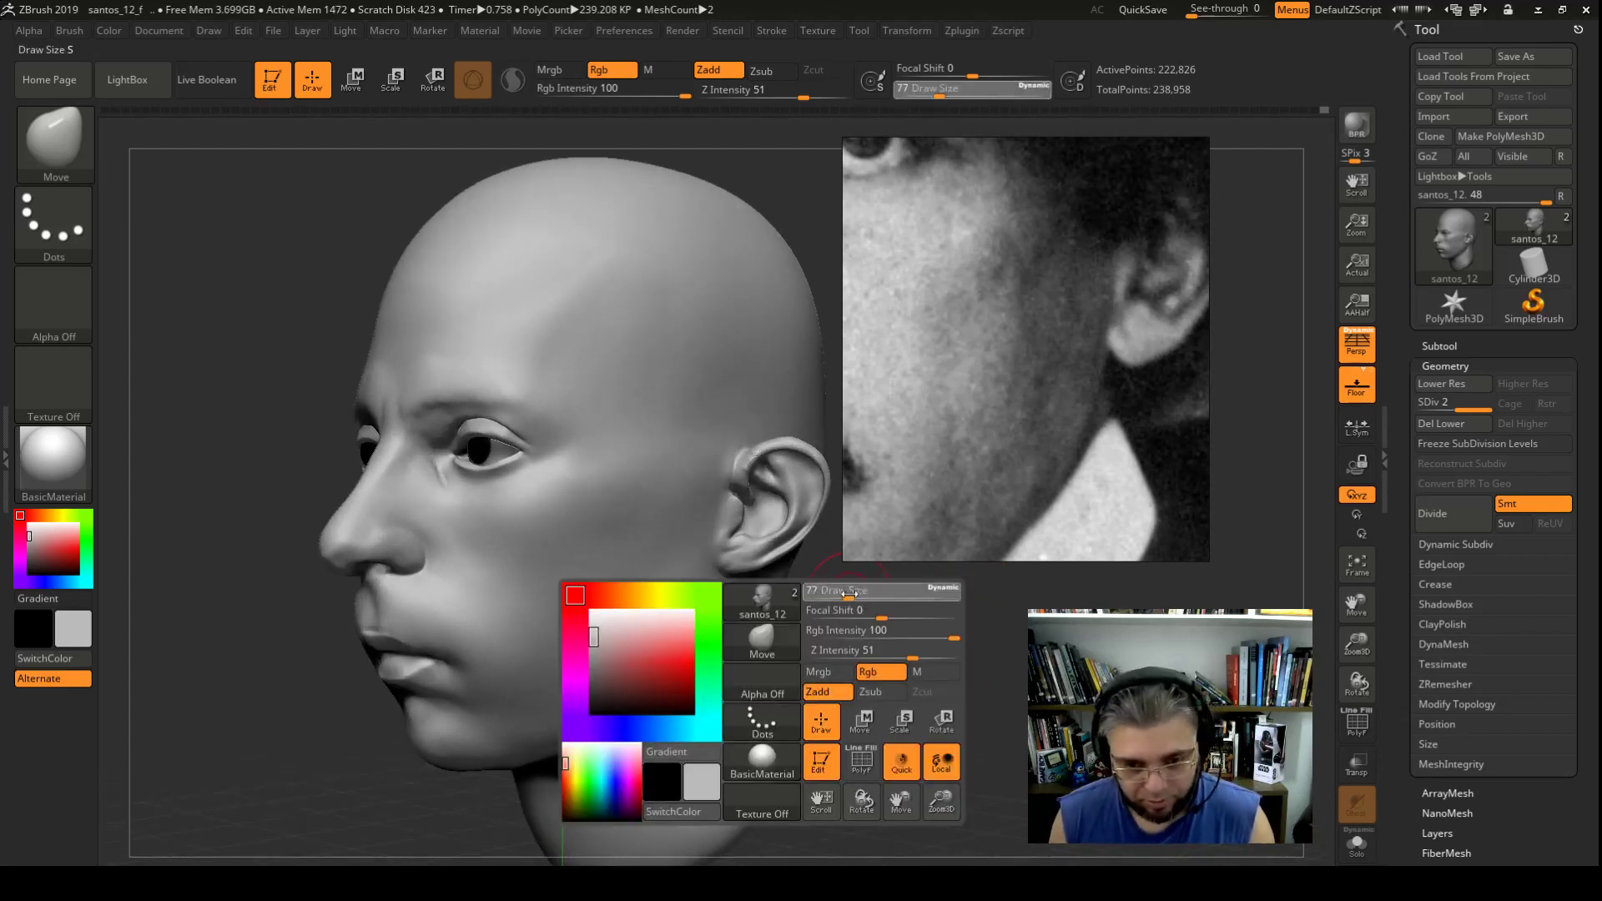
pyautogui.moveTo(840, 592); pyautogui.dragTo(826, 593)
pyautogui.press('b')
pyautogui.press('i')
pyautogui.press('n')
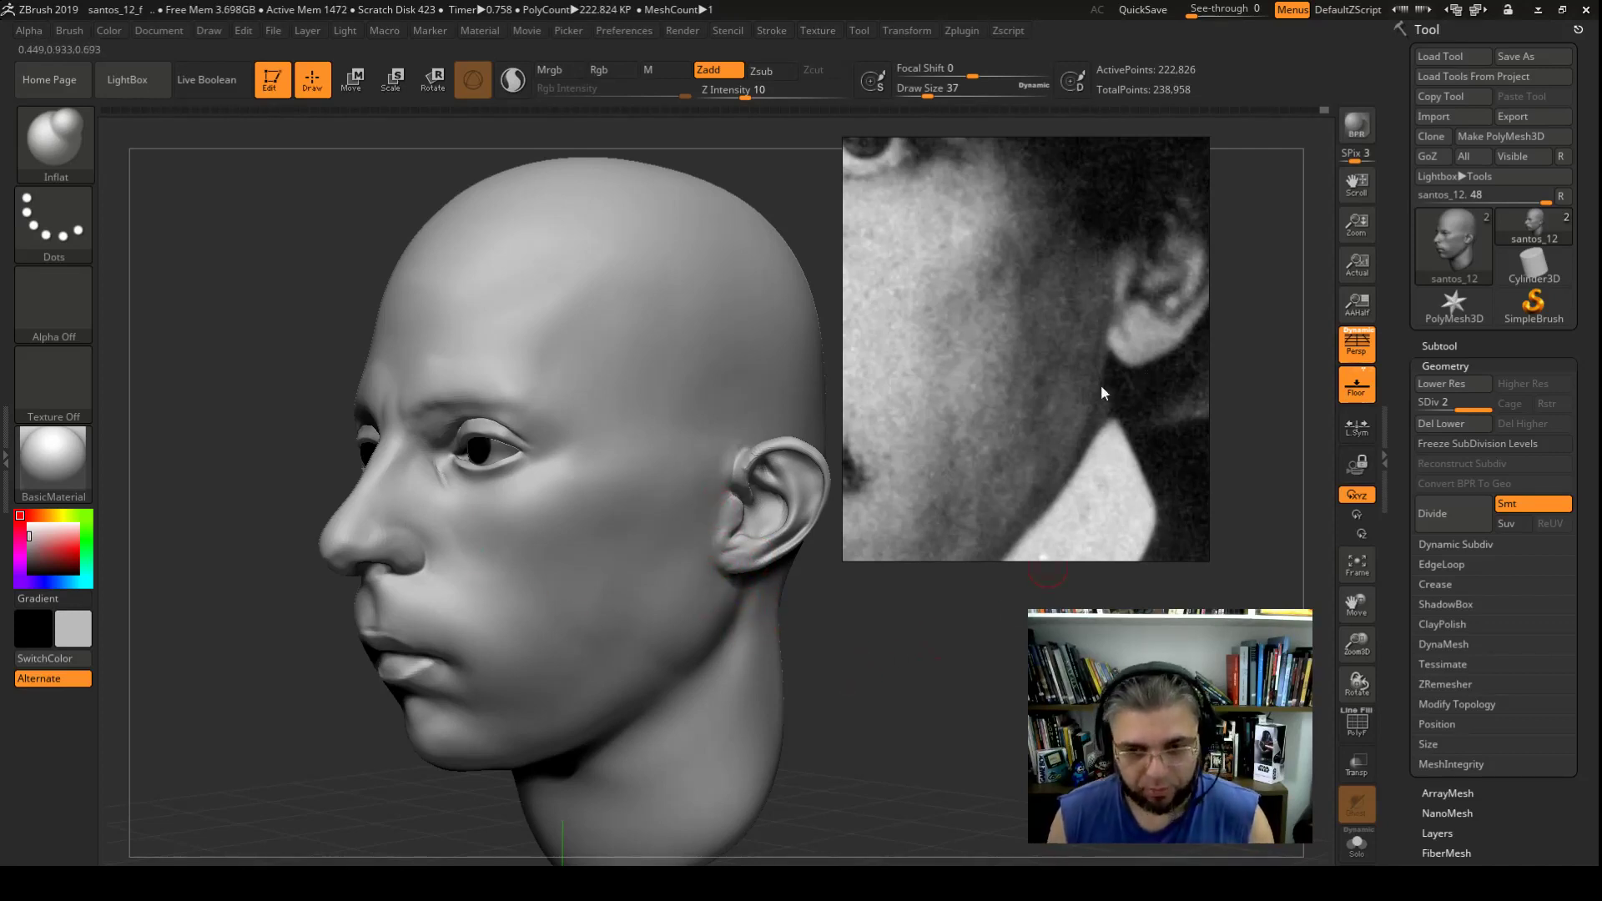
# Step: Reframe the PureRef reference photo on the man's cheek and ear
pyautogui.scroll(-2, 1079, 373)
pyautogui.scroll(-3, 934, 363)
pyautogui.scroll(-3, 1031, 438)
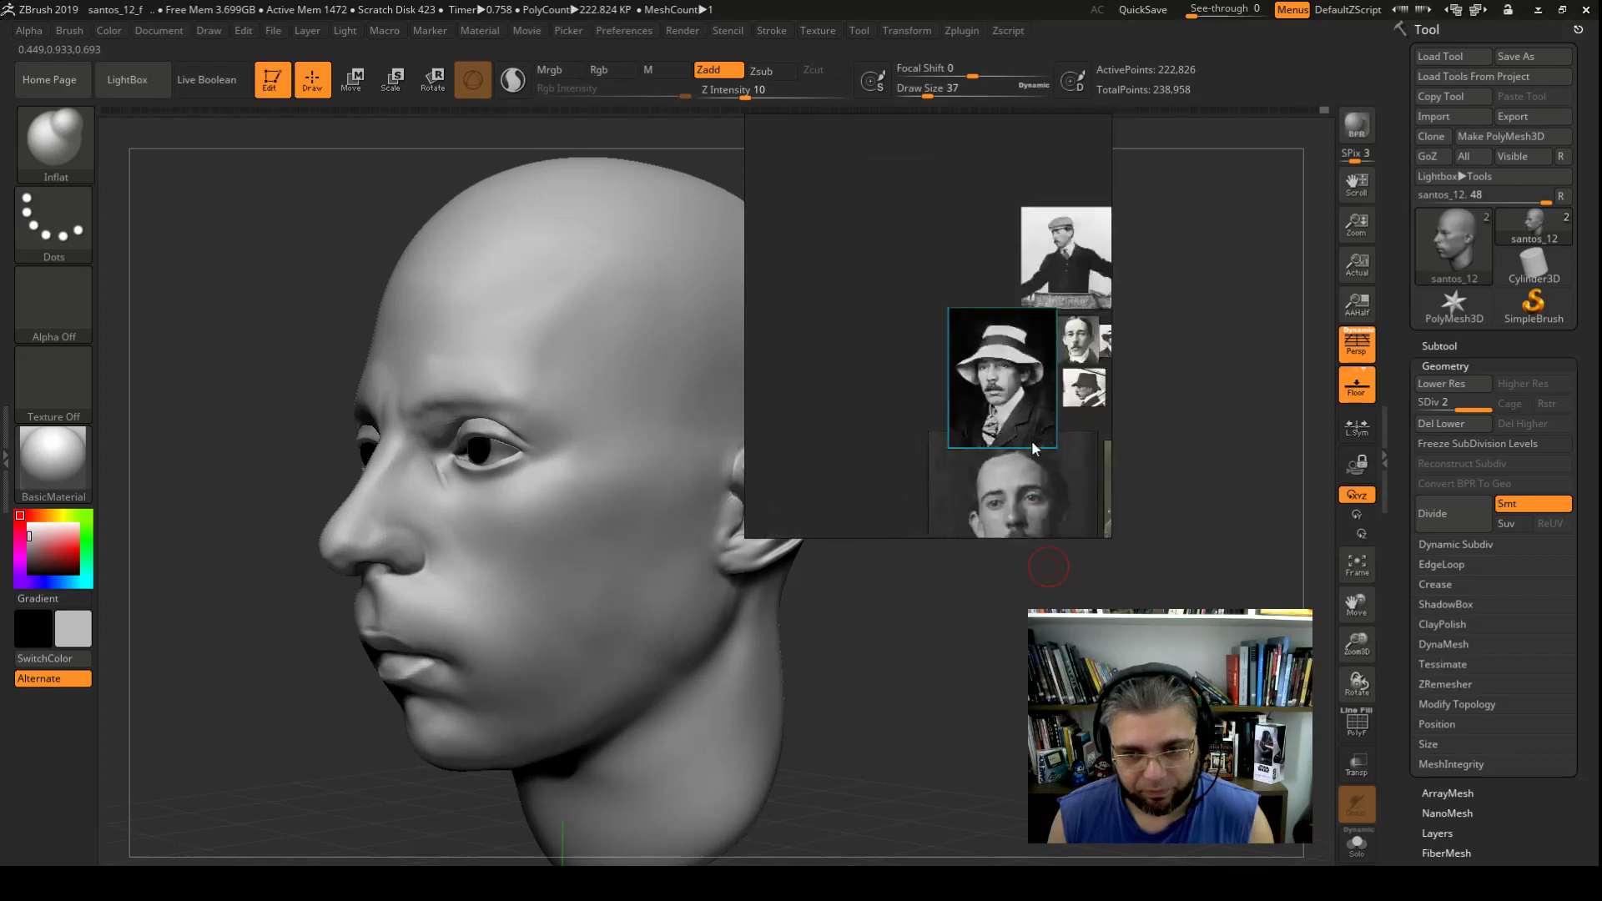
pyautogui.scroll(1, 962, 347)
pyautogui.scroll(1, 963, 348)
pyautogui.scroll(-1, 969, 418)
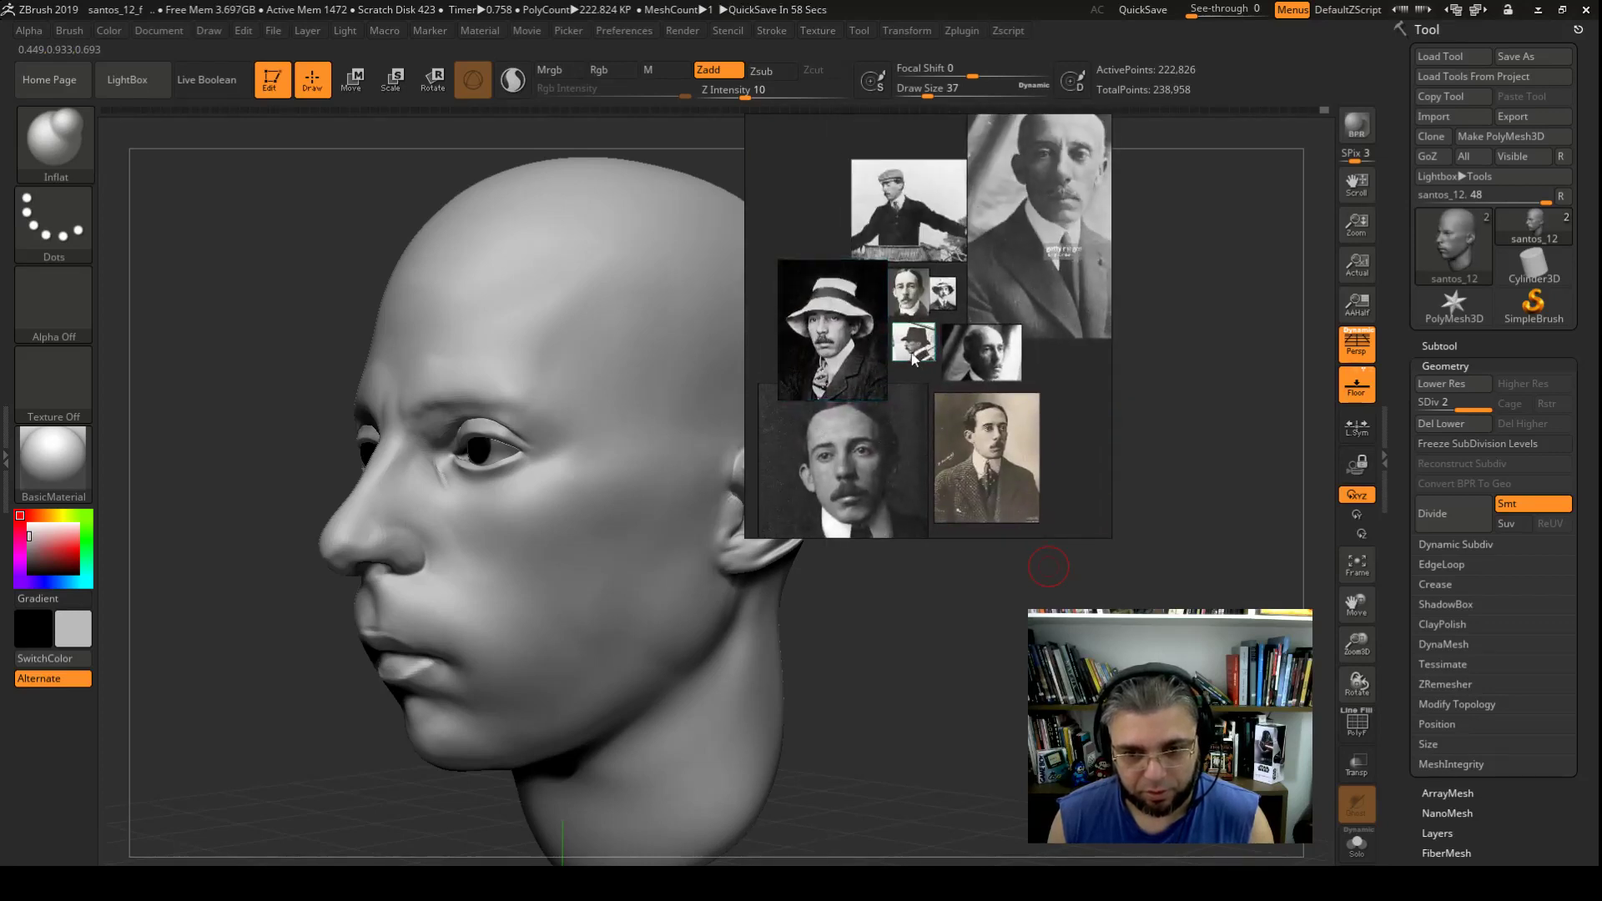
pyautogui.scroll(5, 918, 354)
pyautogui.scroll(2, 988, 383)
pyautogui.scroll(1, 979, 414)
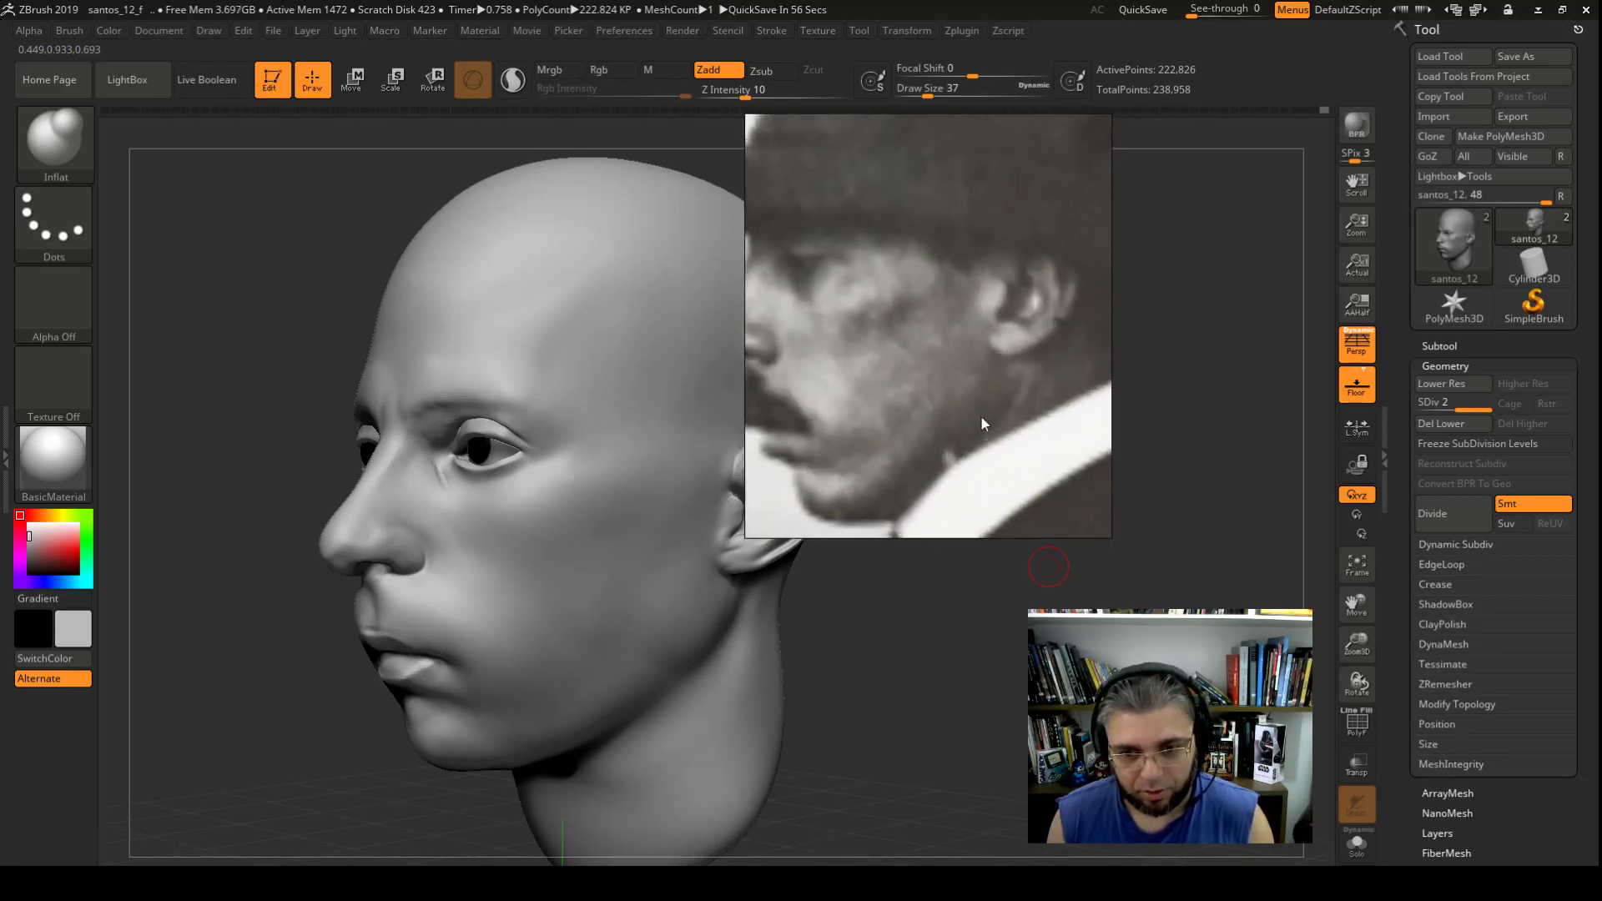
pyautogui.scroll(2, 1027, 397)
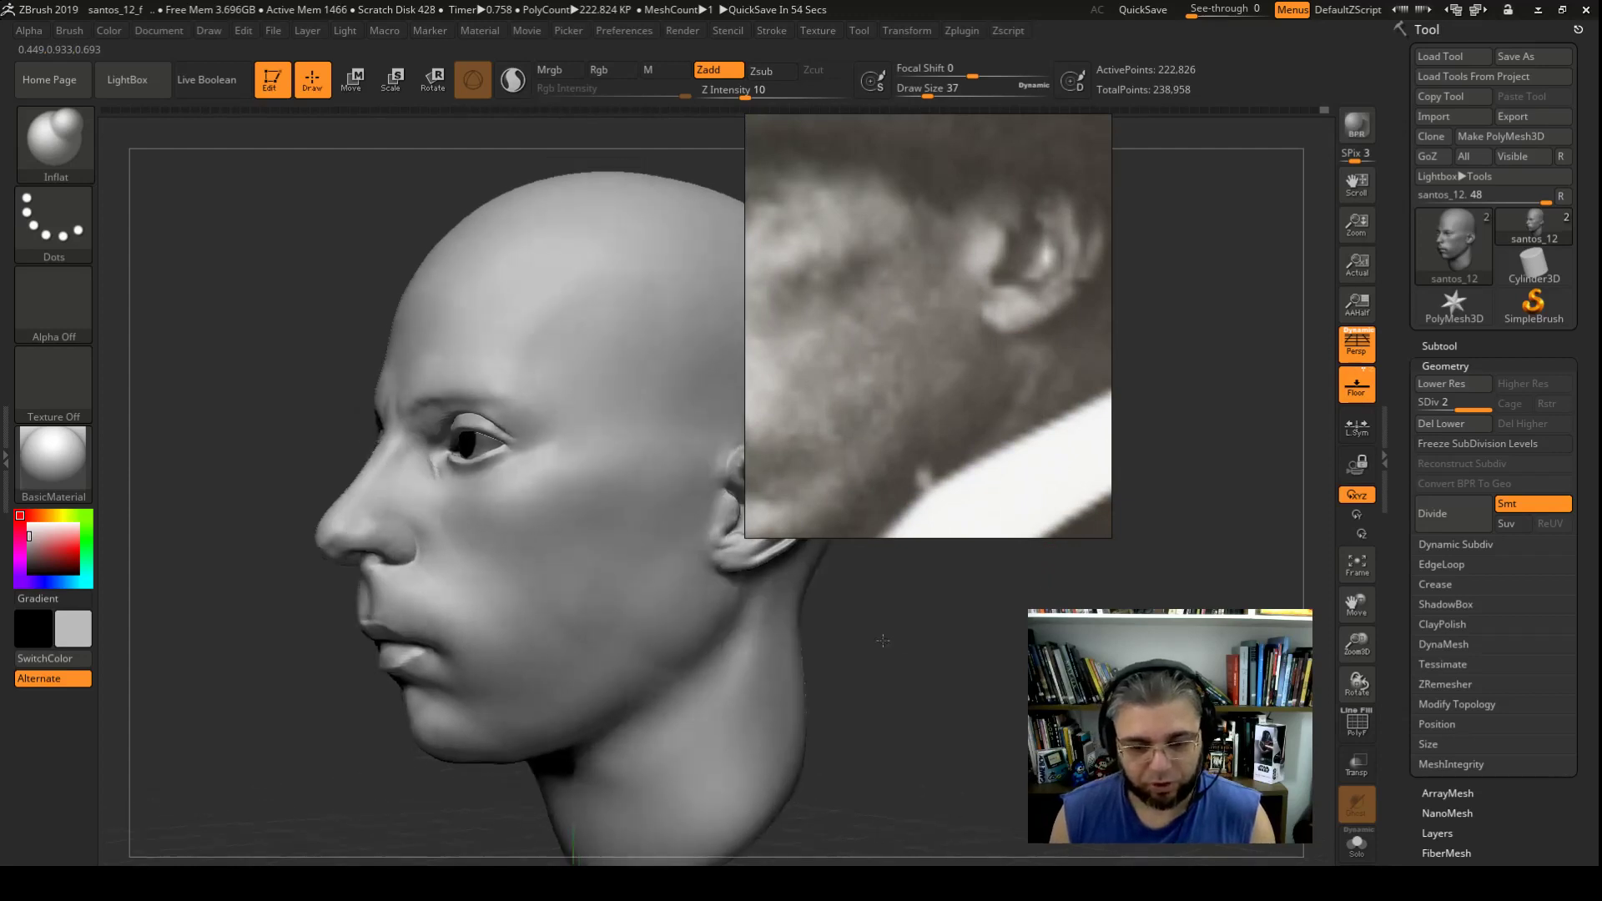
# Step: In side profile, set the brush to 68 and smooth the jaw below the ear
pyautogui.keyDown('shift'); pyautogui.moveTo(917, 576); pyautogui.dragTo(730, 593); pyautogui.keyUp('shift')
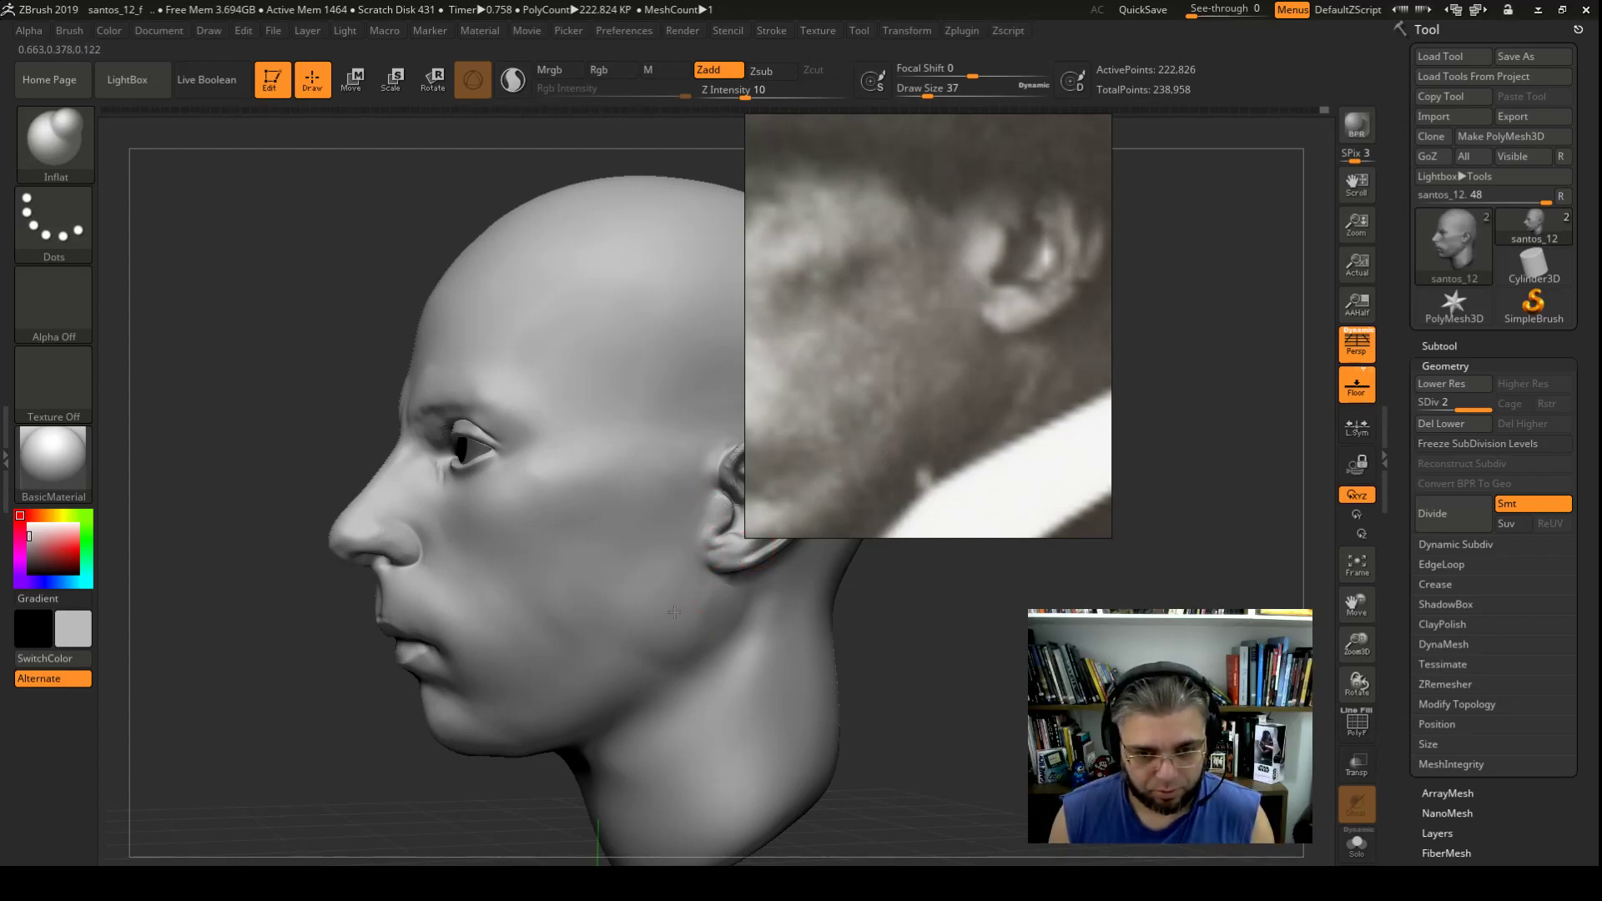
pyautogui.press('space')
pyautogui.moveTo(667, 504); pyautogui.dragTo(692, 504)
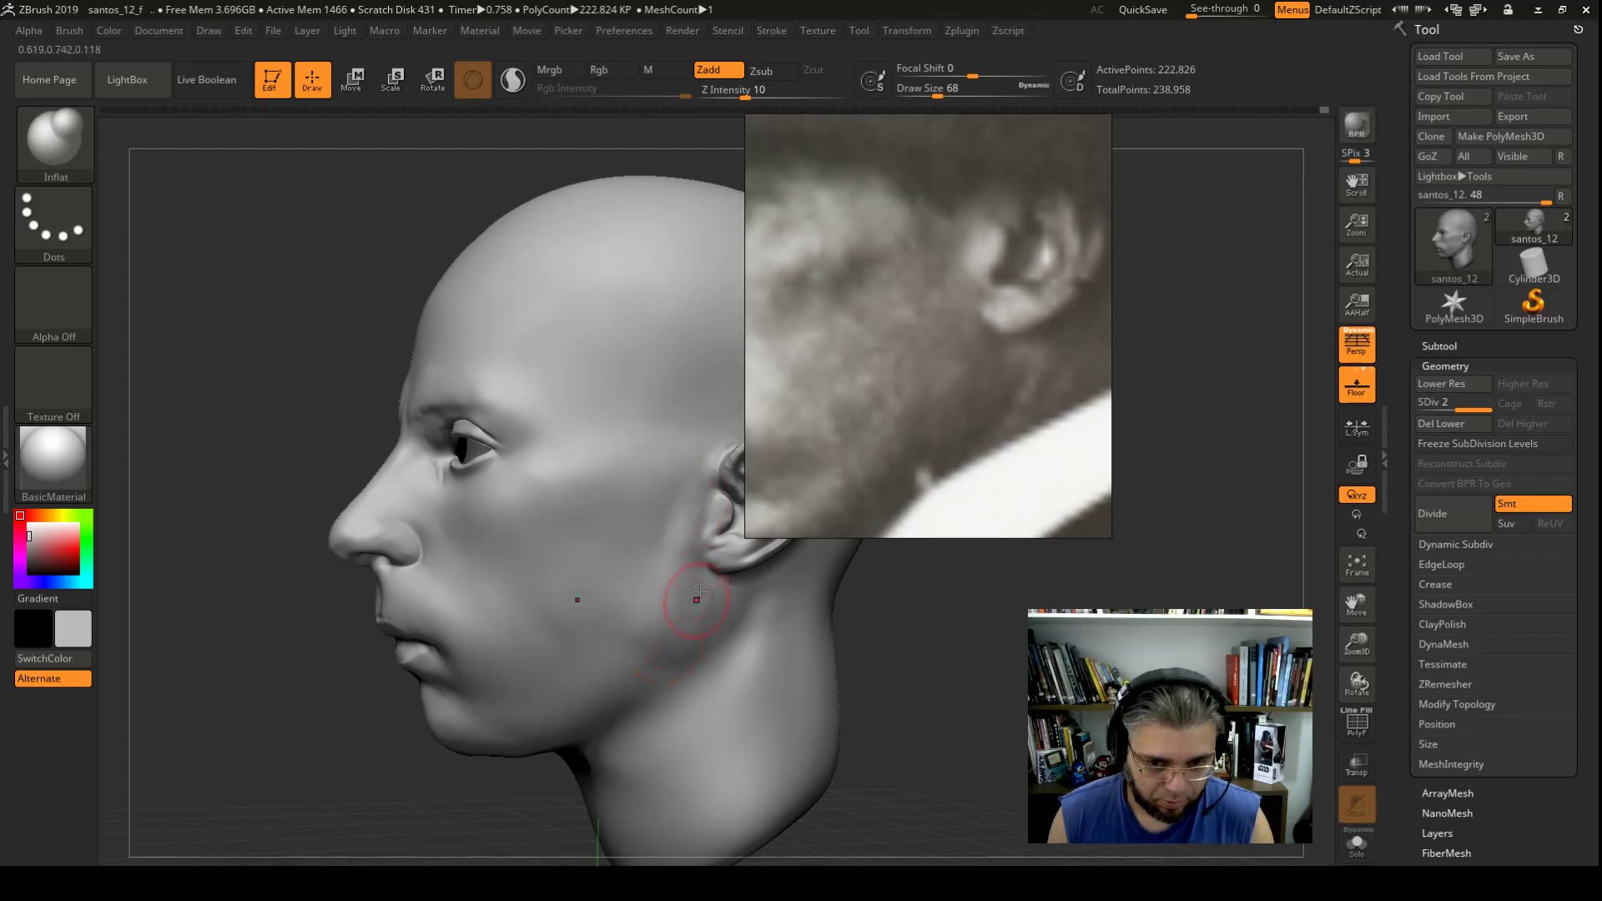
pyautogui.press('shift')
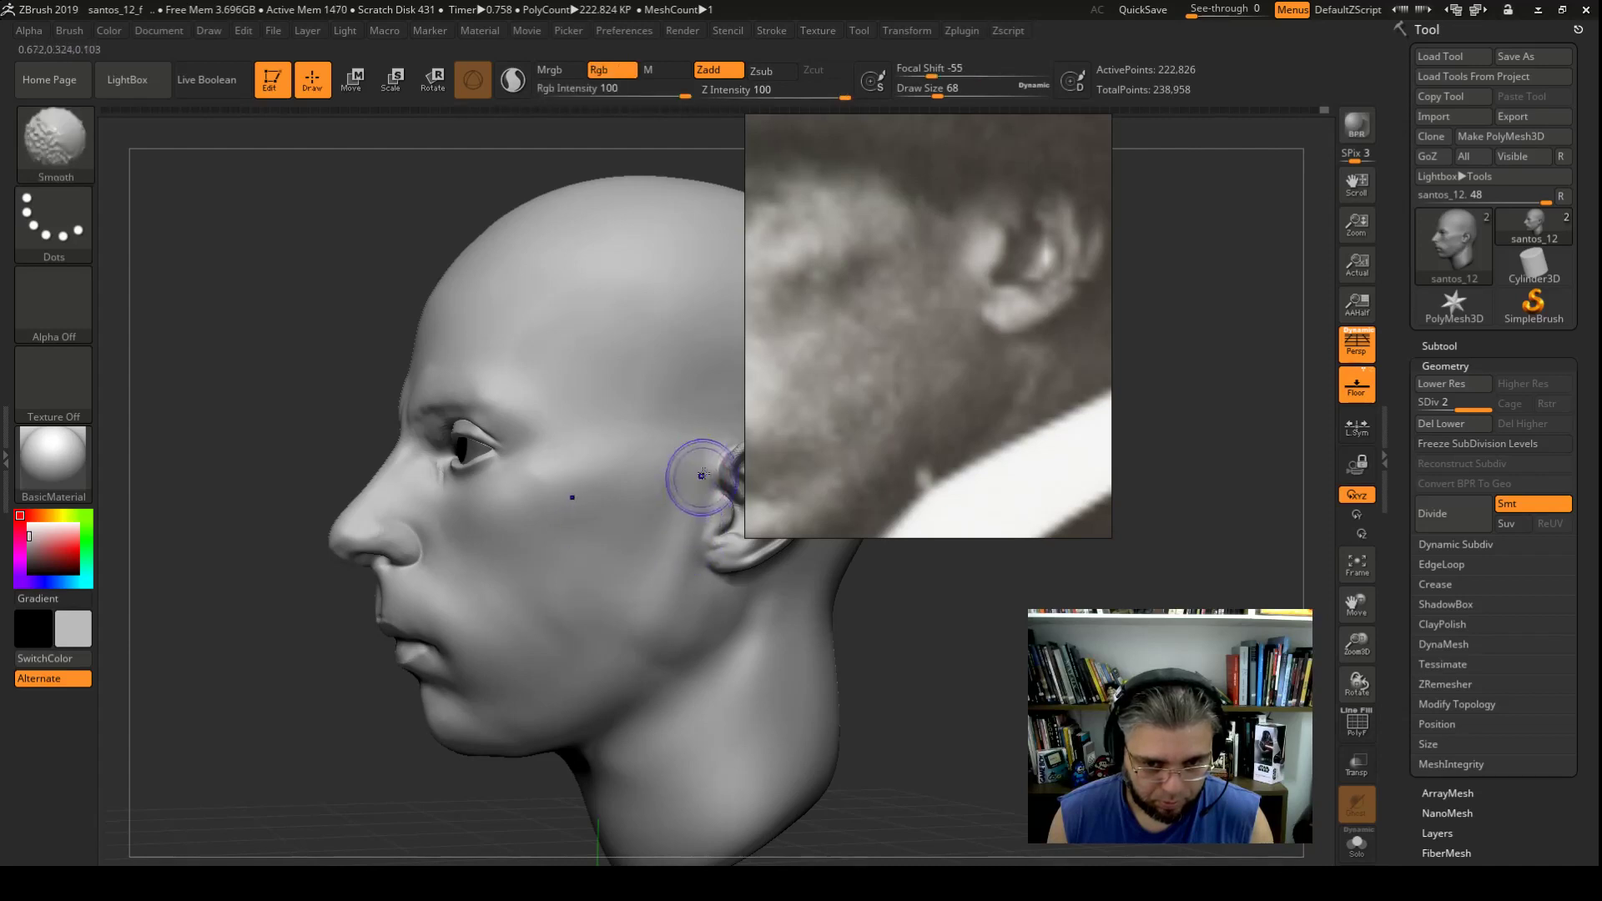
pyautogui.moveTo(955, 674); pyautogui.dragTo(938, 654)
pyautogui.press('shift')
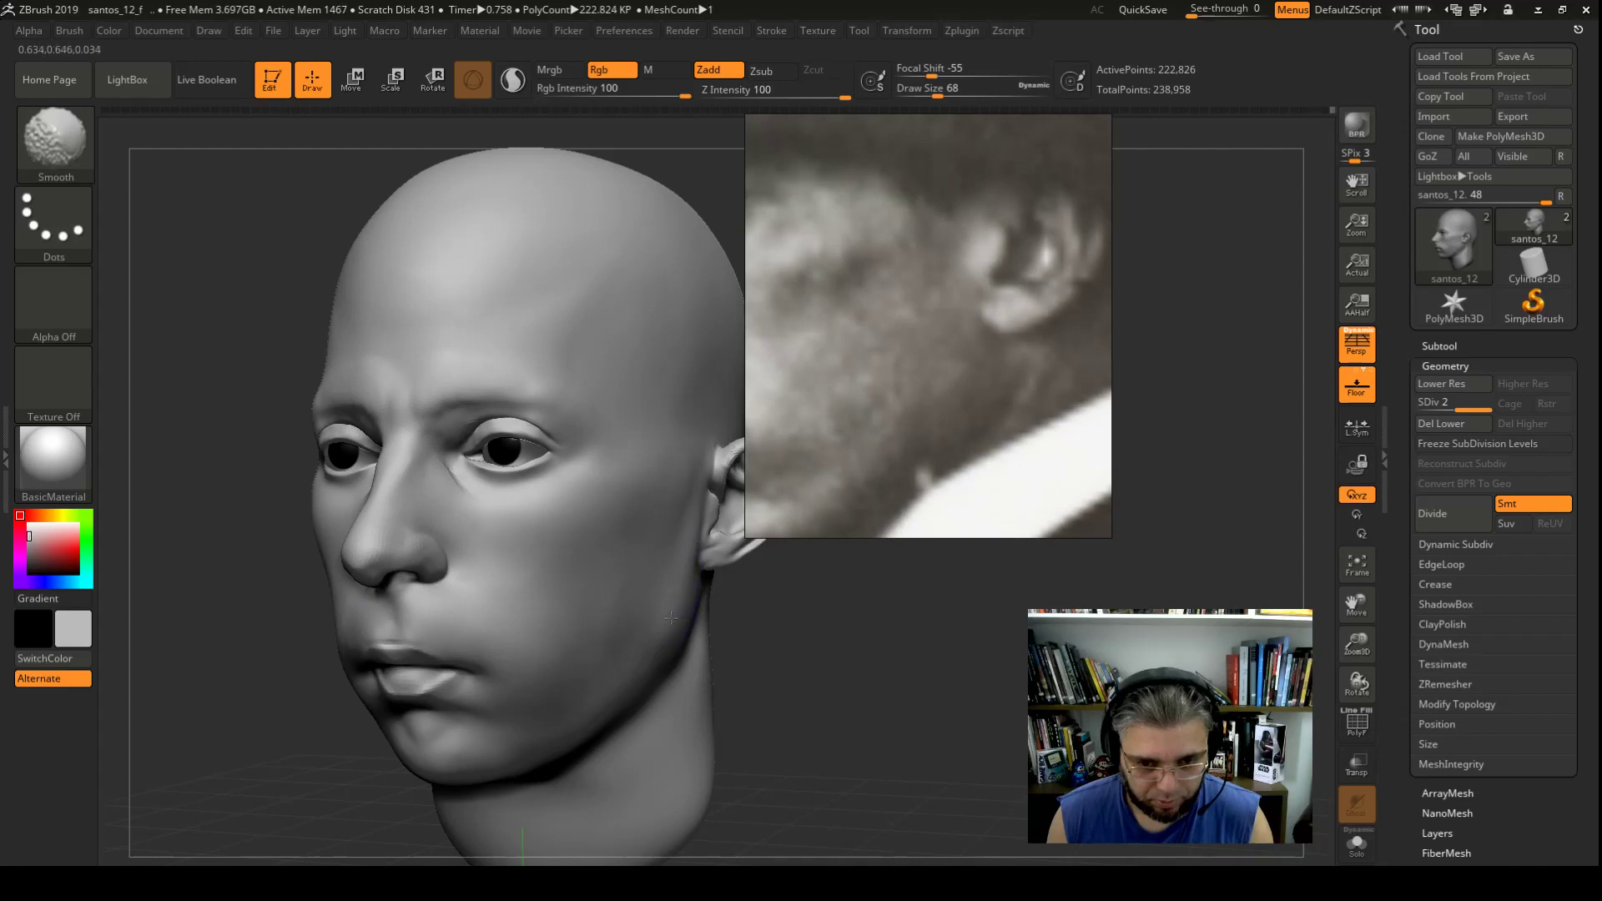
pyautogui.press('shift')
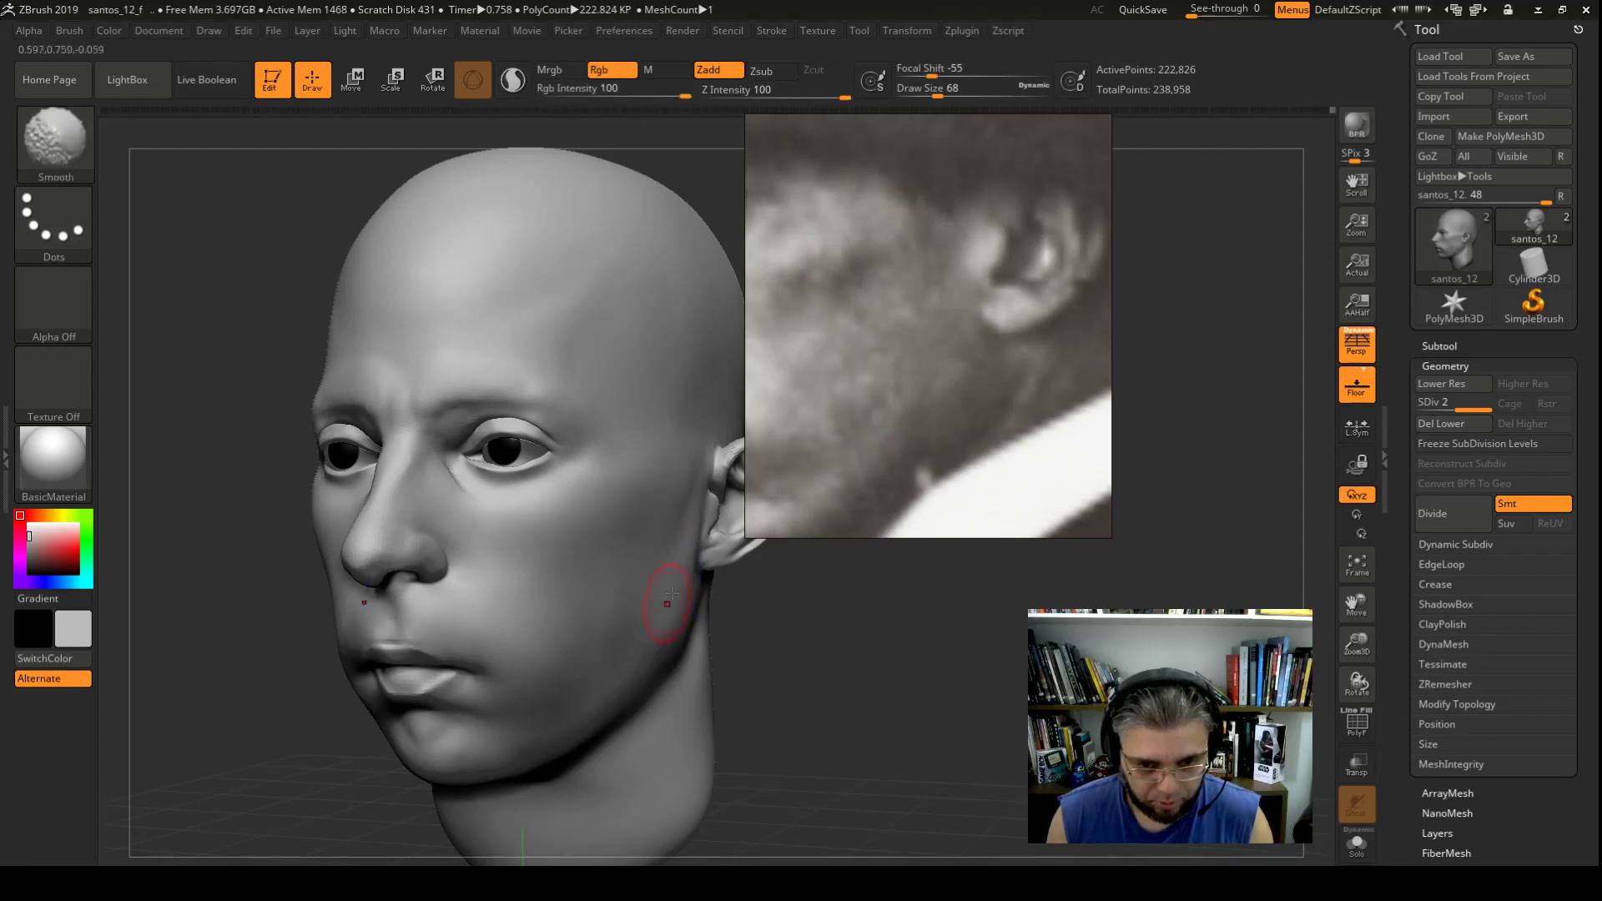
pyautogui.keyDown('shift'); pyautogui.moveTo(672, 594); pyautogui.dragTo(678, 592); pyautogui.keyUp('shift')
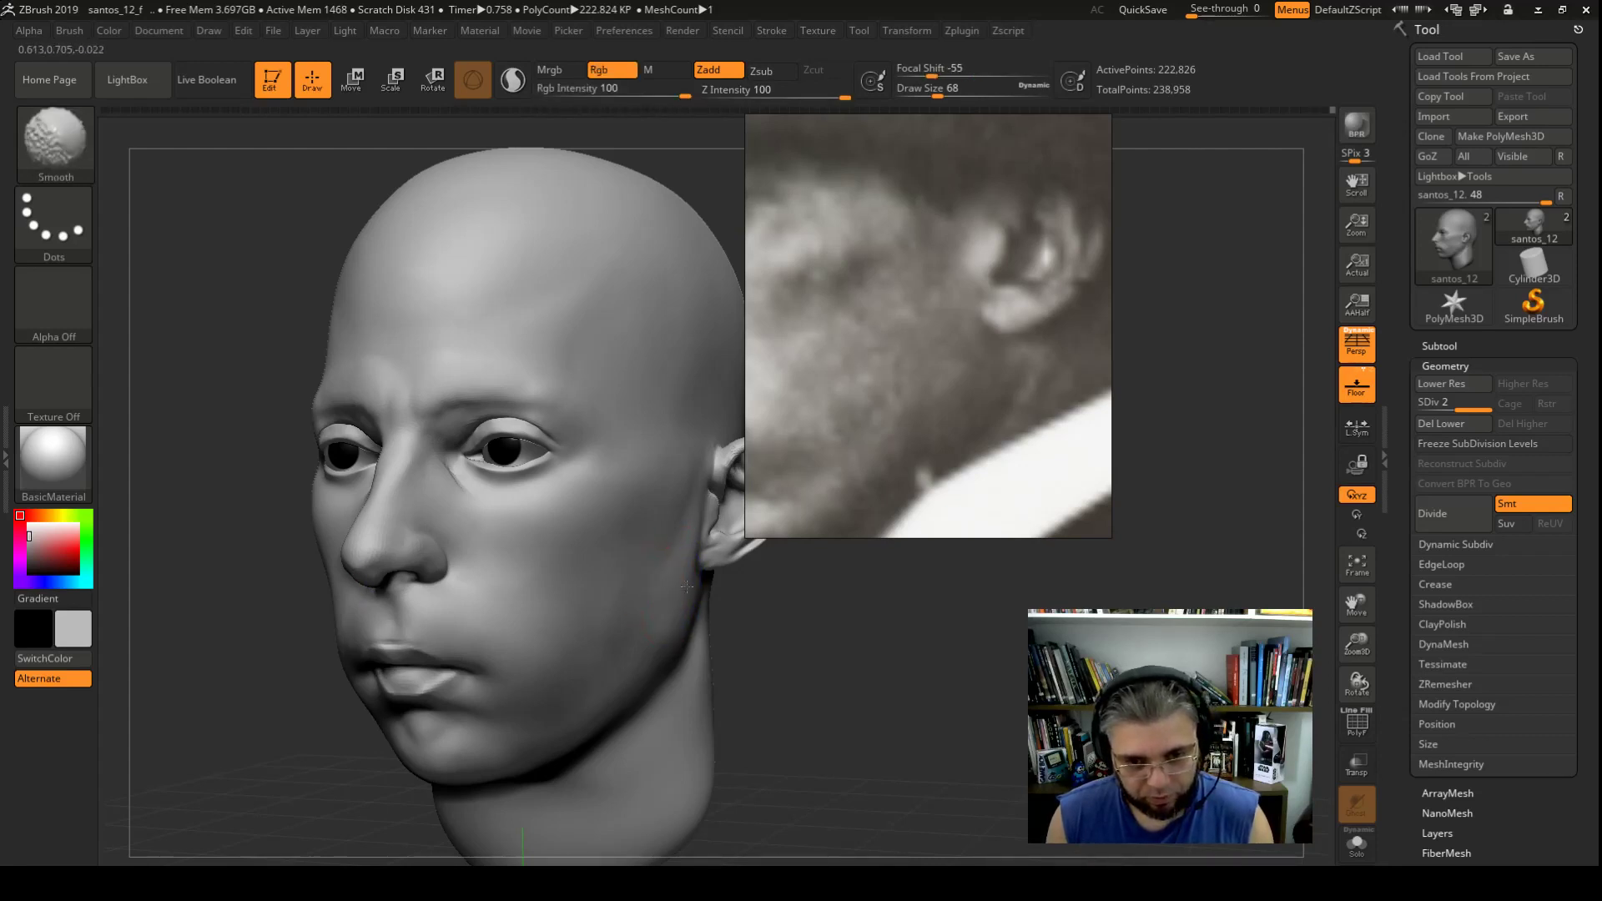
# Step: Smooth the jaw area near the ear and bring the head to a straight front view
pyautogui.moveTo(752, 673); pyautogui.dragTo(826, 659)
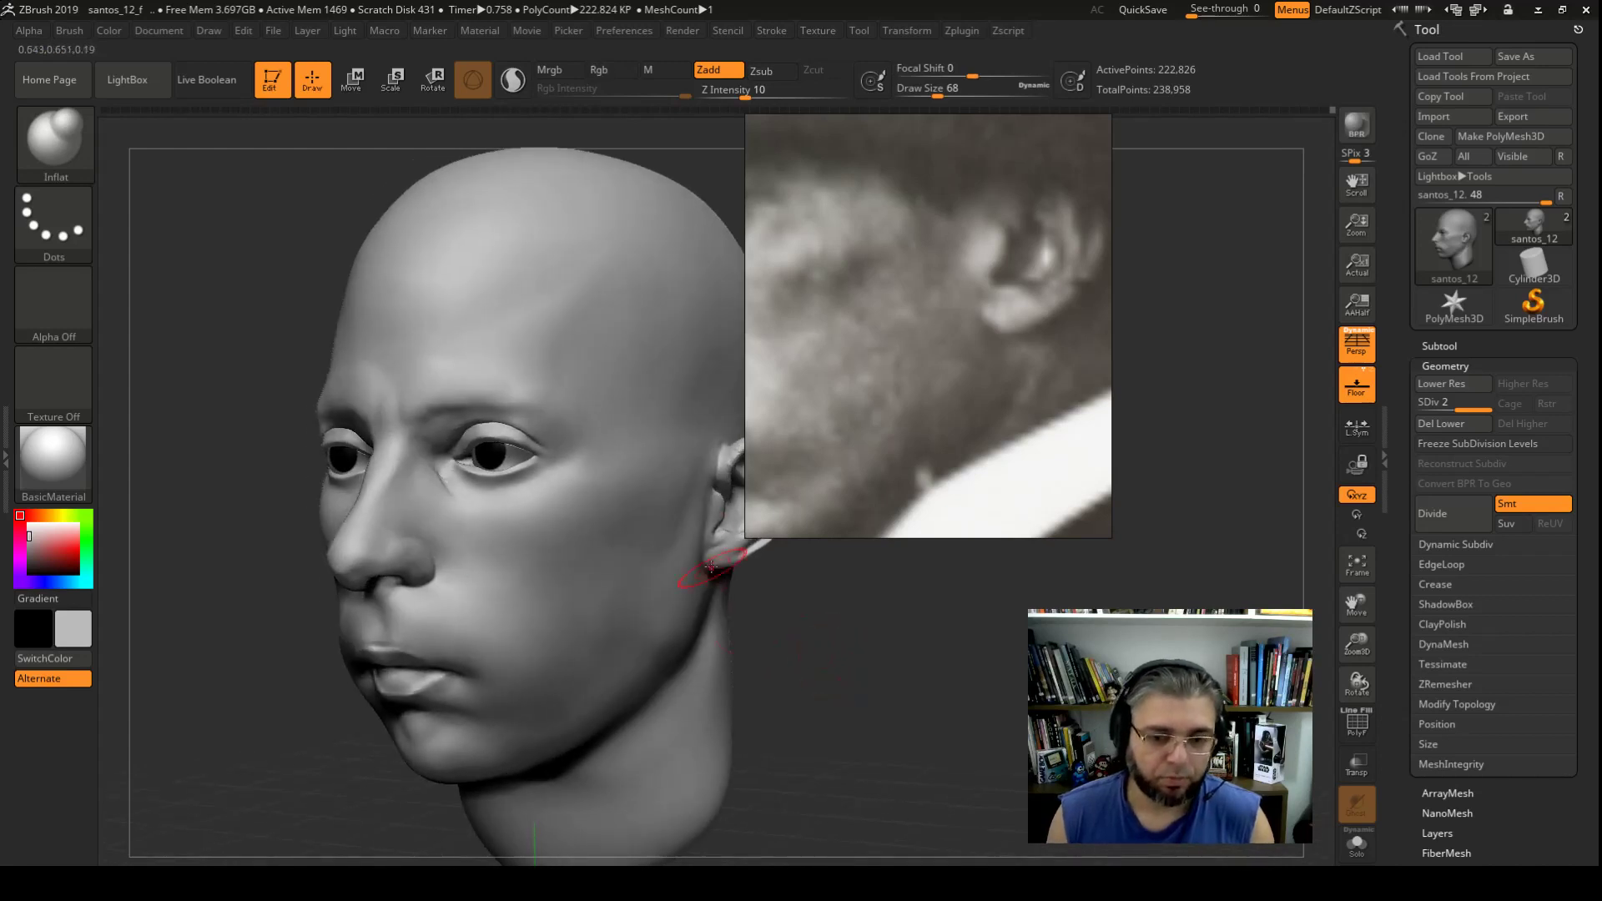
pyautogui.moveTo(704, 511)
pyautogui.keyDown('shift'); pyautogui.mouseDown()
pyautogui.moveTo(679, 534)
pyautogui.moveTo(701, 434)
pyautogui.mouseUp(); pyautogui.keyUp('shift')
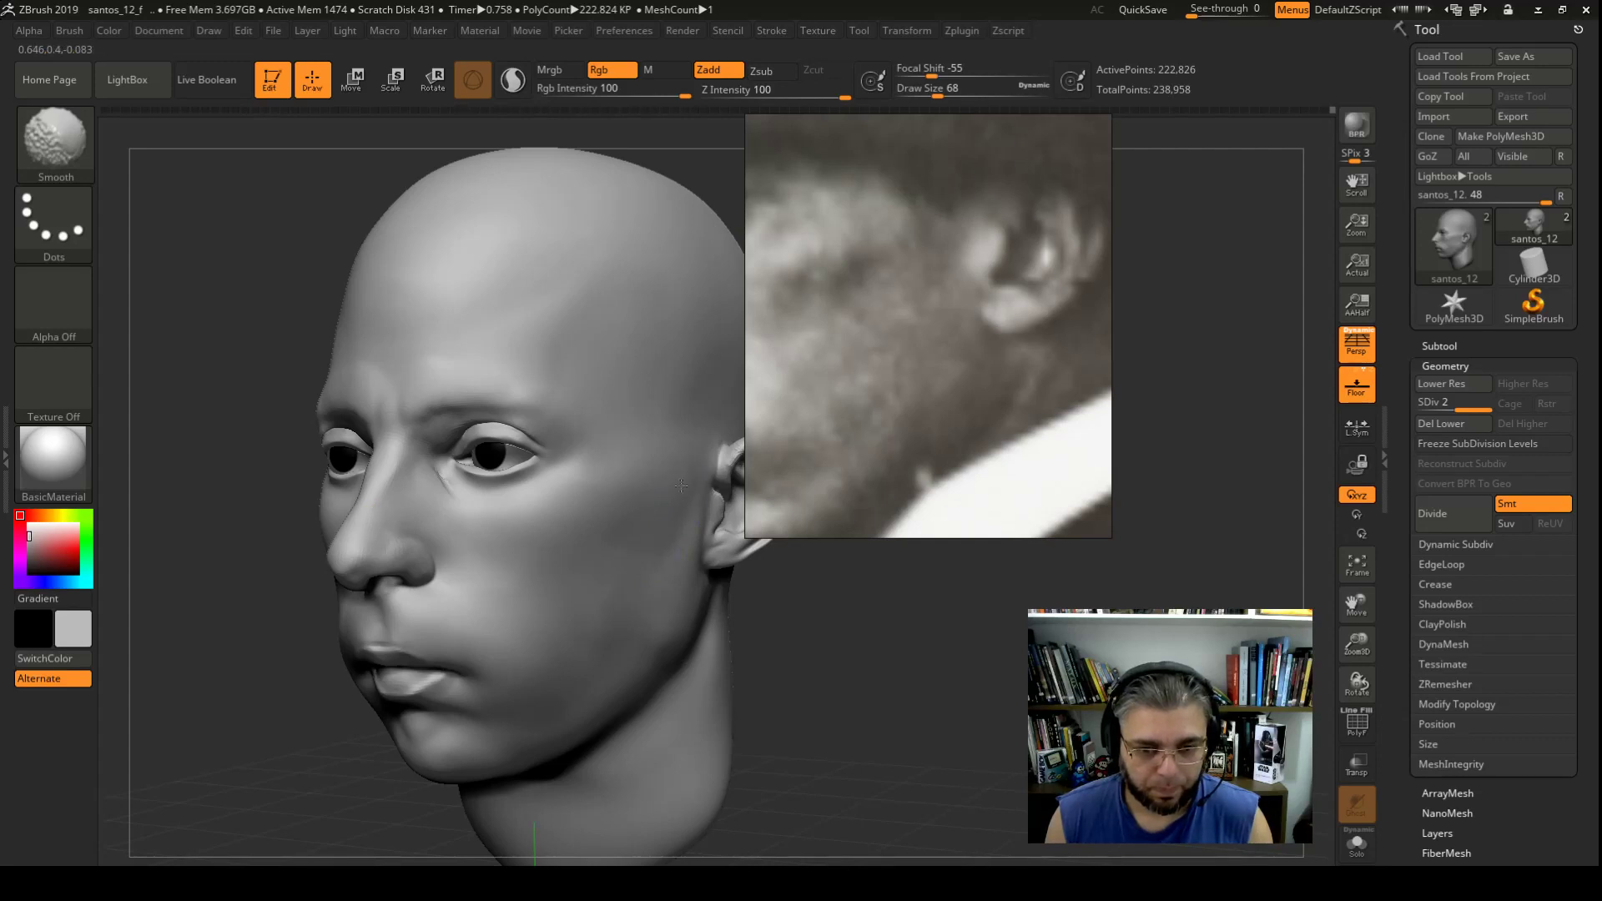
pyautogui.moveTo(743, 593); pyautogui.dragTo(771, 623)
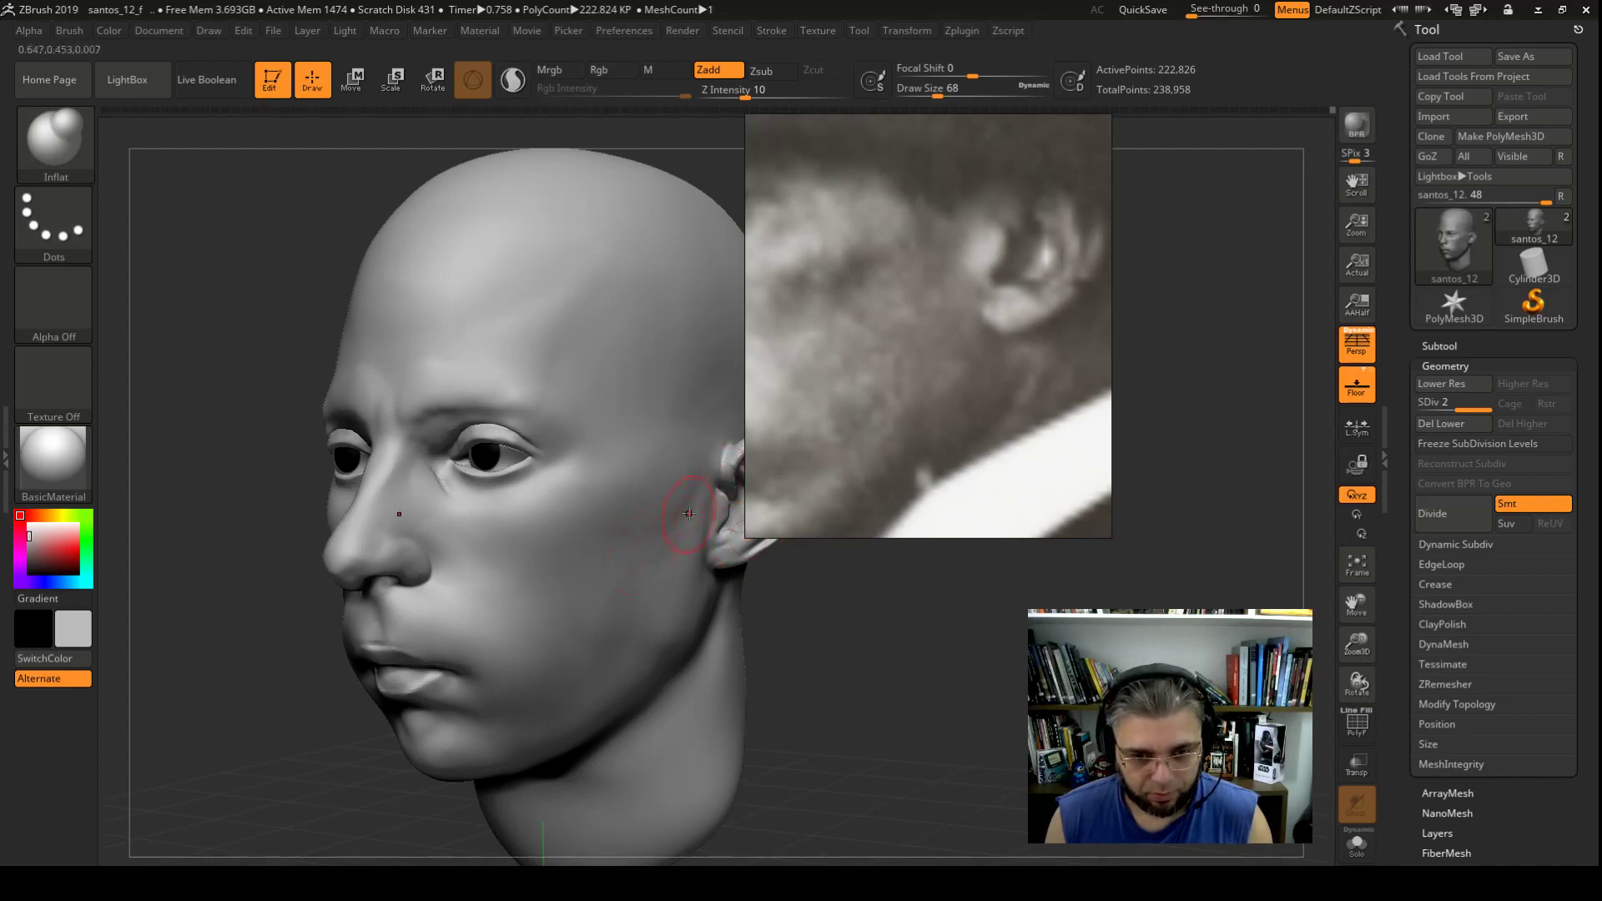
pyautogui.press('shift')
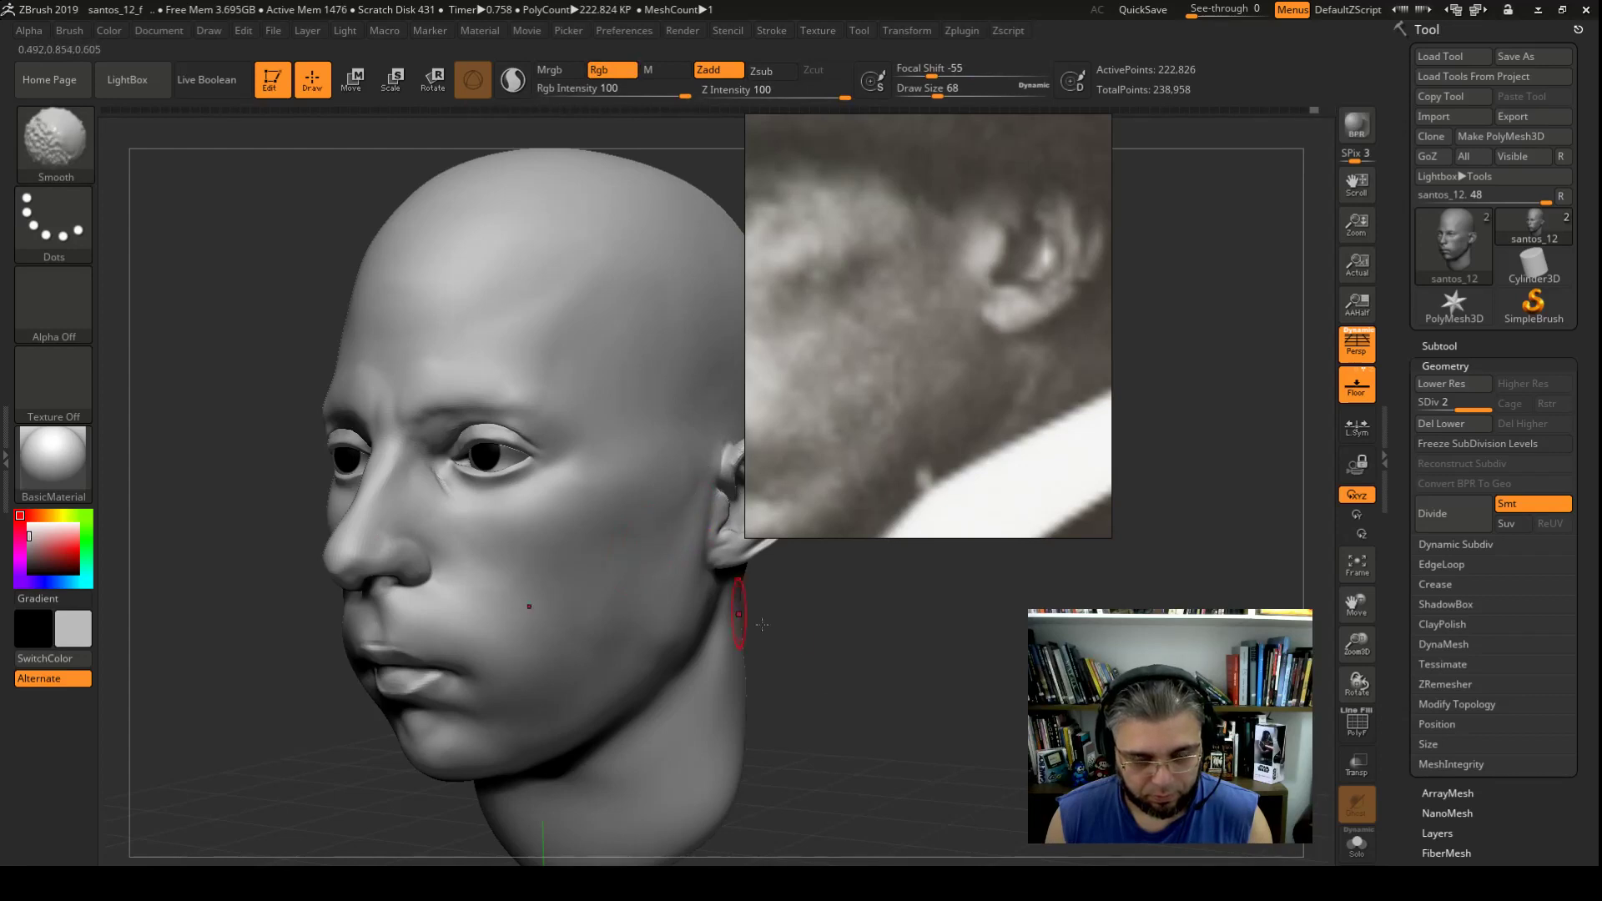
pyautogui.moveTo(762, 624)
pyautogui.keyDown('shift'); pyautogui.mouseDown()
pyautogui.moveTo(827, 616)
pyautogui.moveTo(894, 676)
pyautogui.mouseUp(); pyautogui.keyUp('shift')
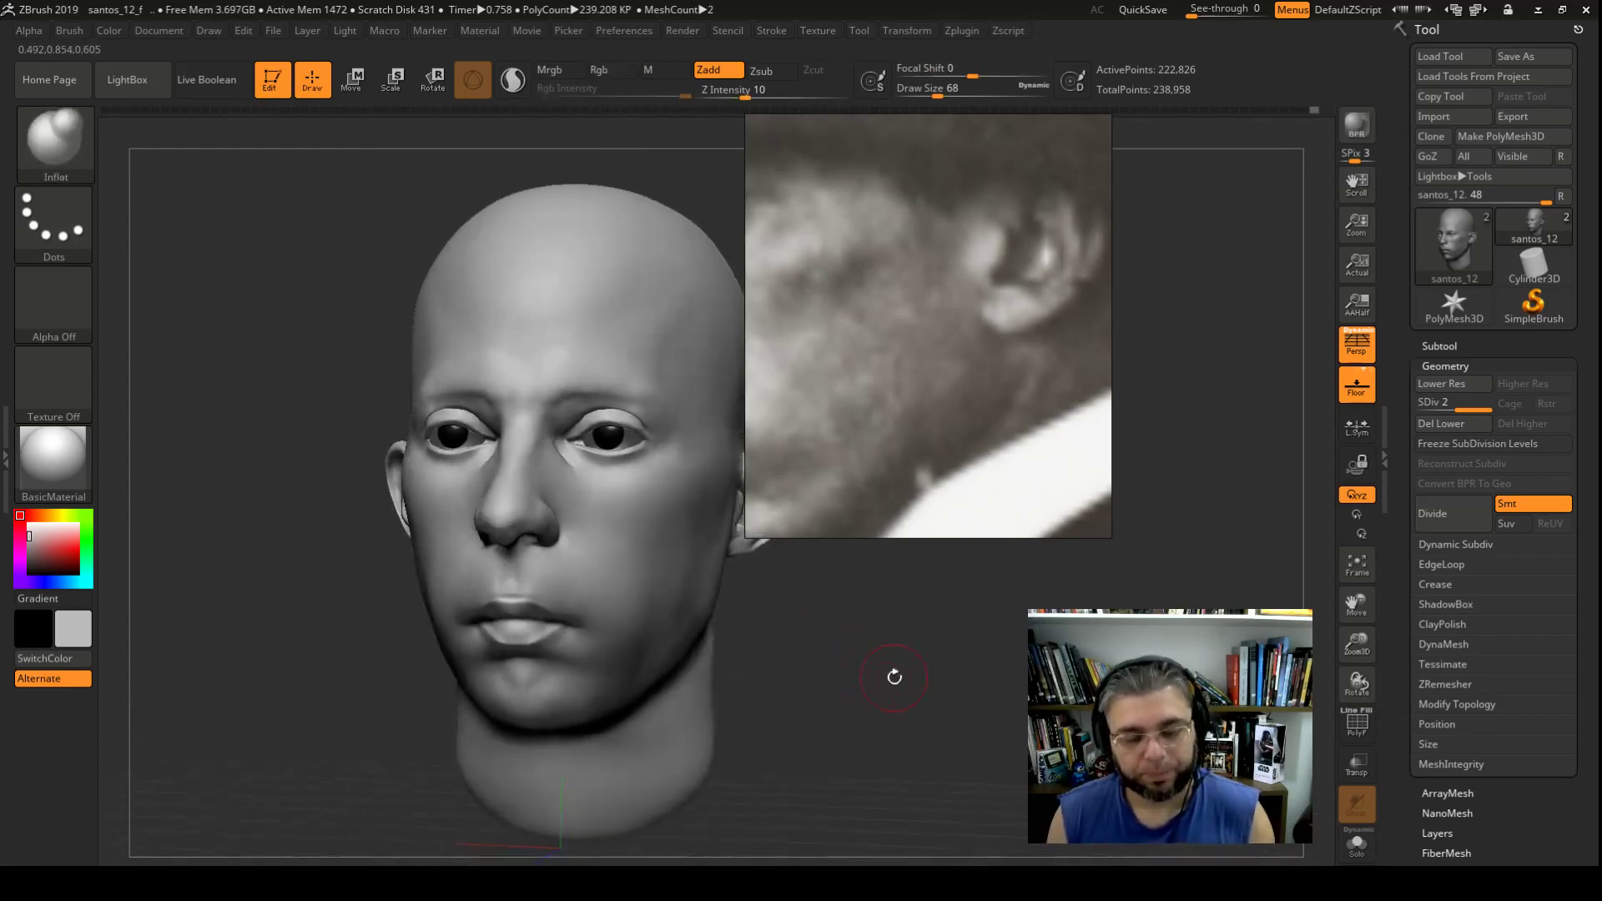
# Step: Position PureRef and zoom to the front portrait of the man in a hat
pyautogui.moveTo(981, 357); pyautogui.dragTo(947, 357)
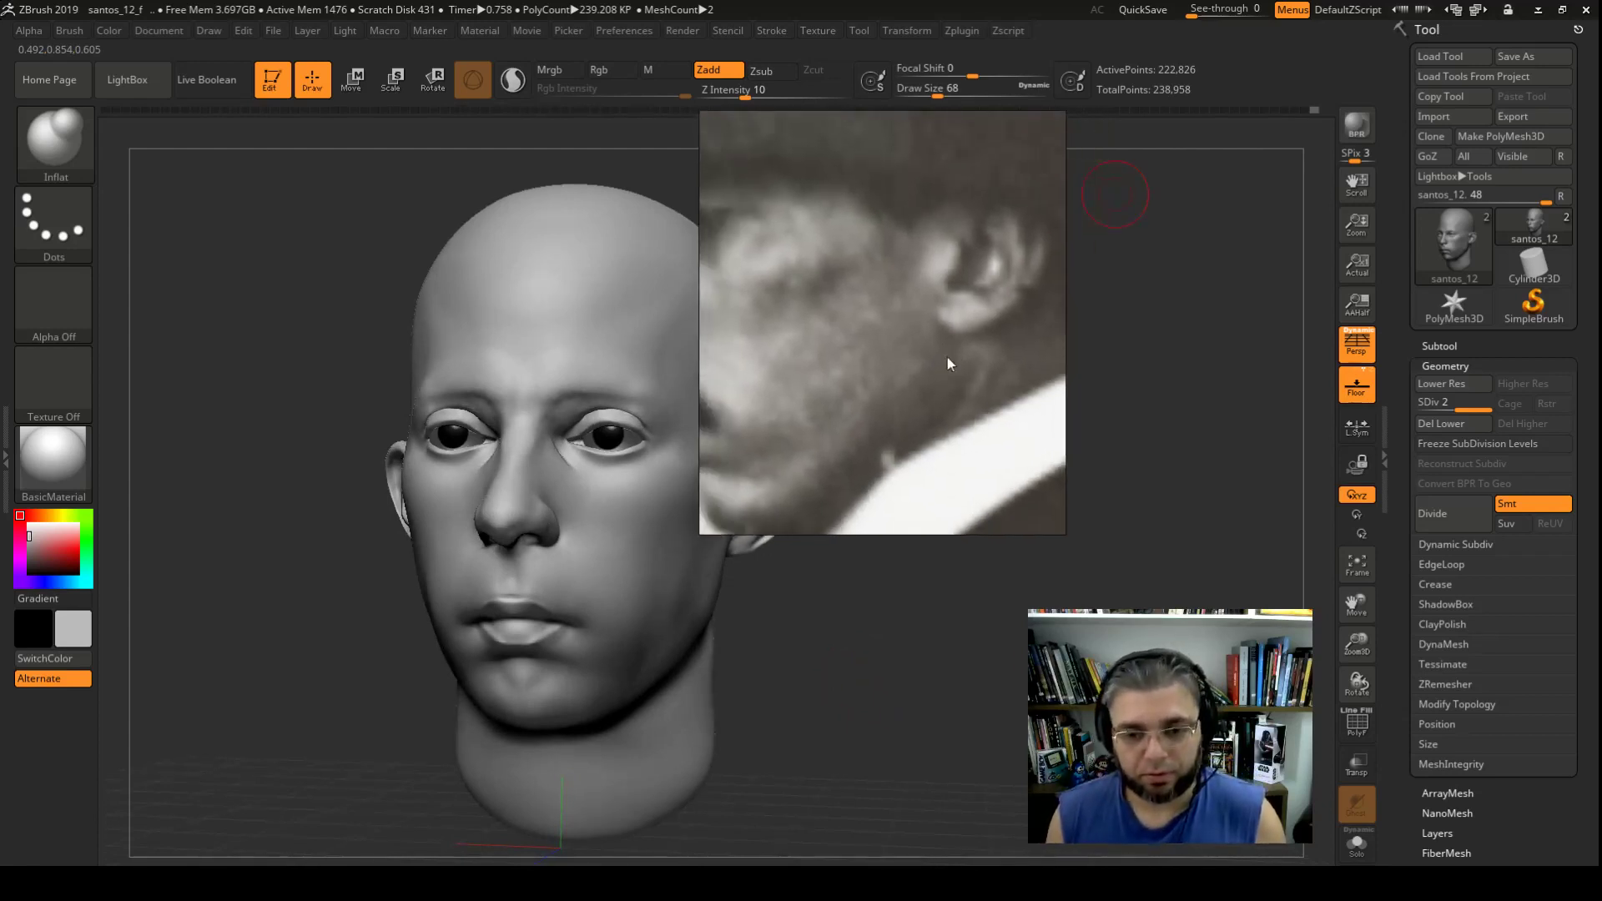
pyautogui.scroll(-2, 948, 357)
pyautogui.scroll(-2, 912, 317)
pyautogui.scroll(-2, 872, 319)
pyautogui.scroll(-1, 900, 362)
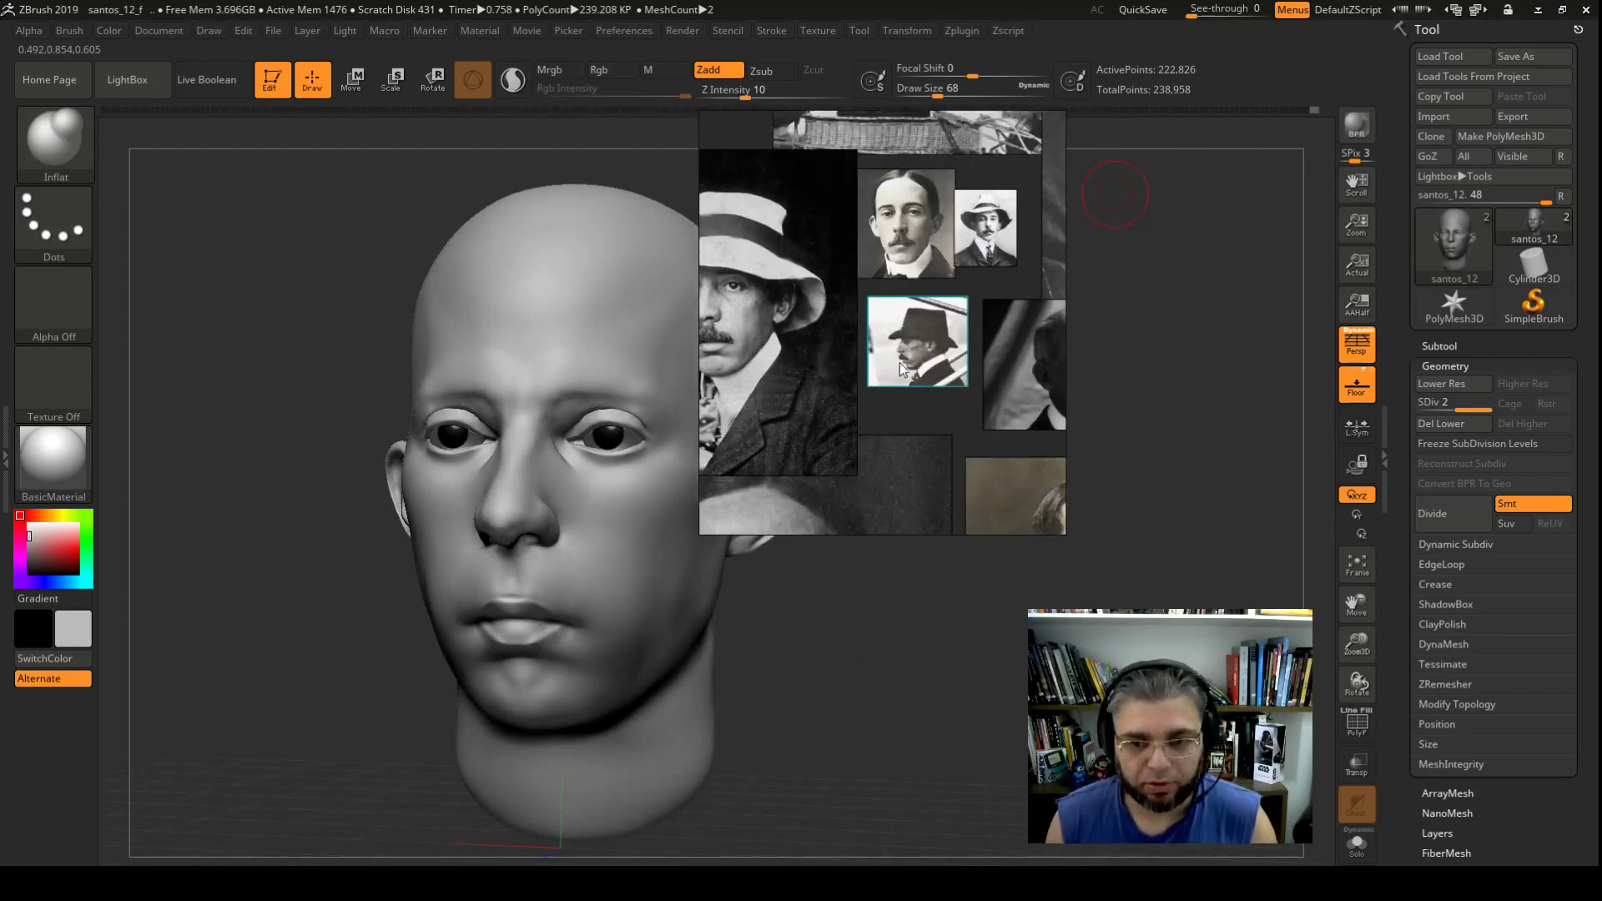
pyautogui.scroll(1, 901, 362)
pyautogui.scroll(1, 907, 363)
pyautogui.scroll(1, 916, 363)
pyautogui.scroll(2, 924, 363)
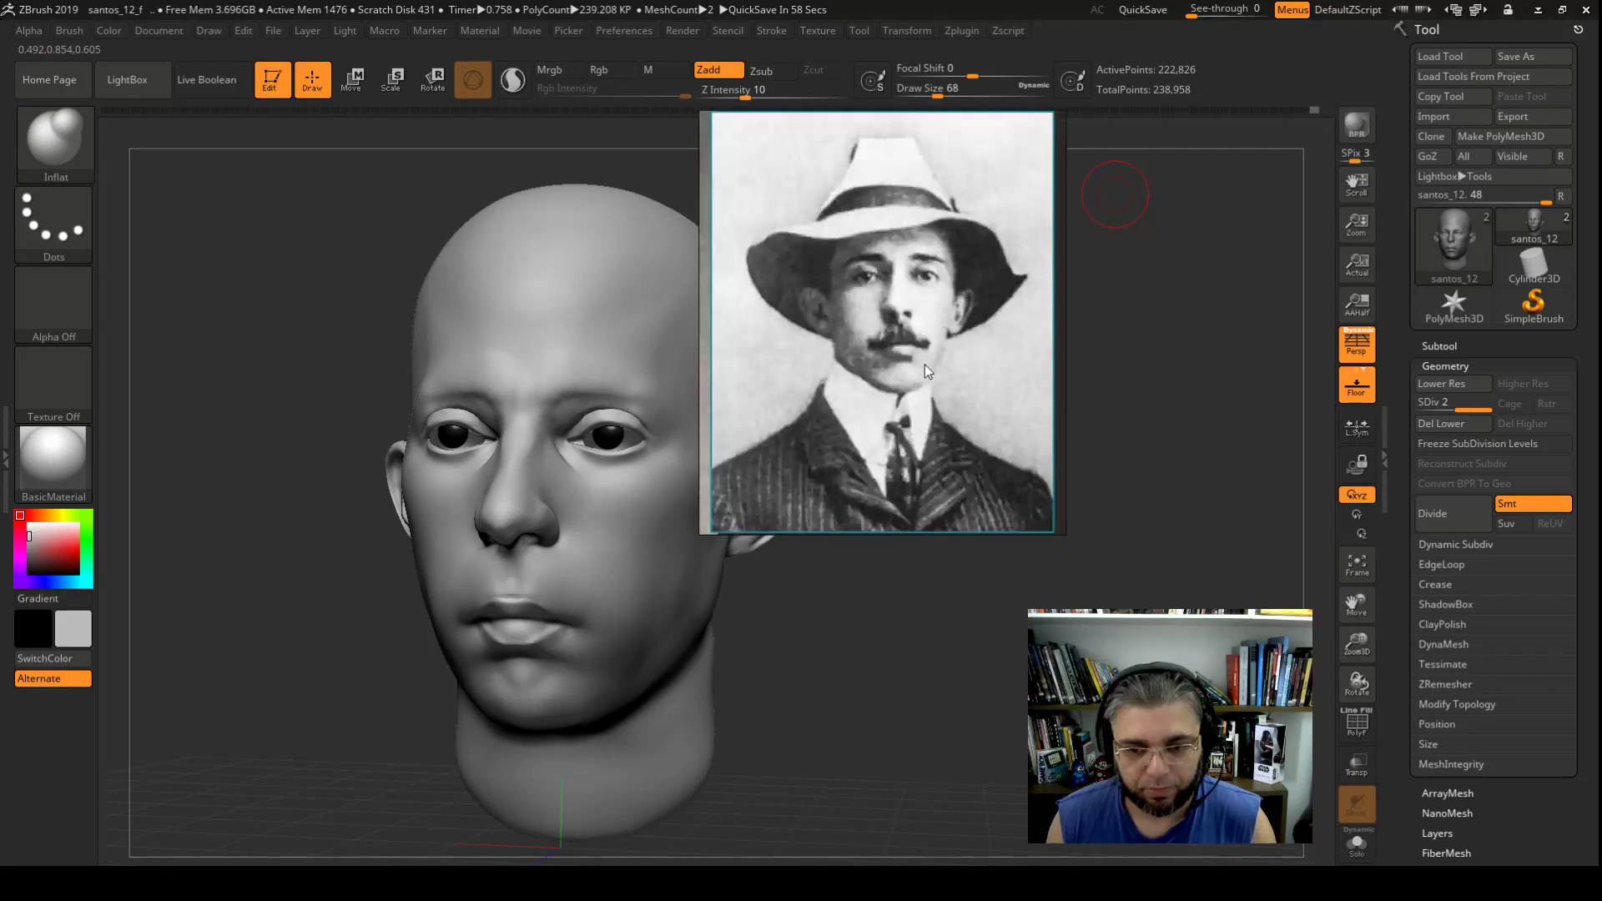
pyautogui.moveTo(786, 653); pyautogui.dragTo(794, 654)
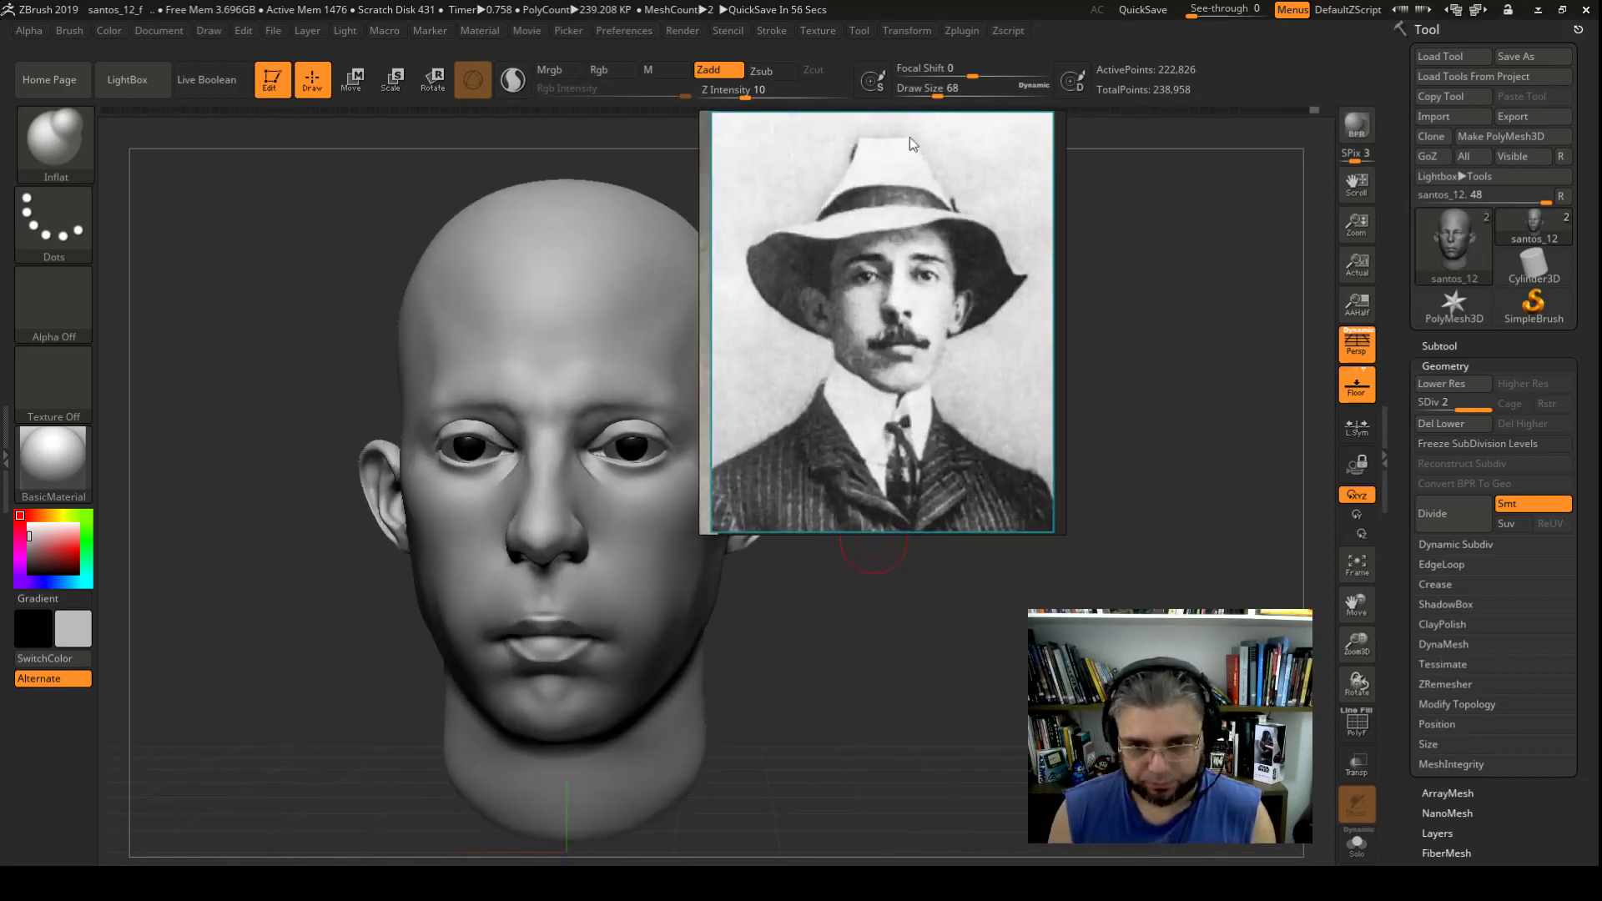
pyautogui.moveTo(910, 160)
pyautogui.mouseDown()
pyautogui.moveTo(909, 312)
pyautogui.moveTo(908, 143)
pyautogui.mouseUp()
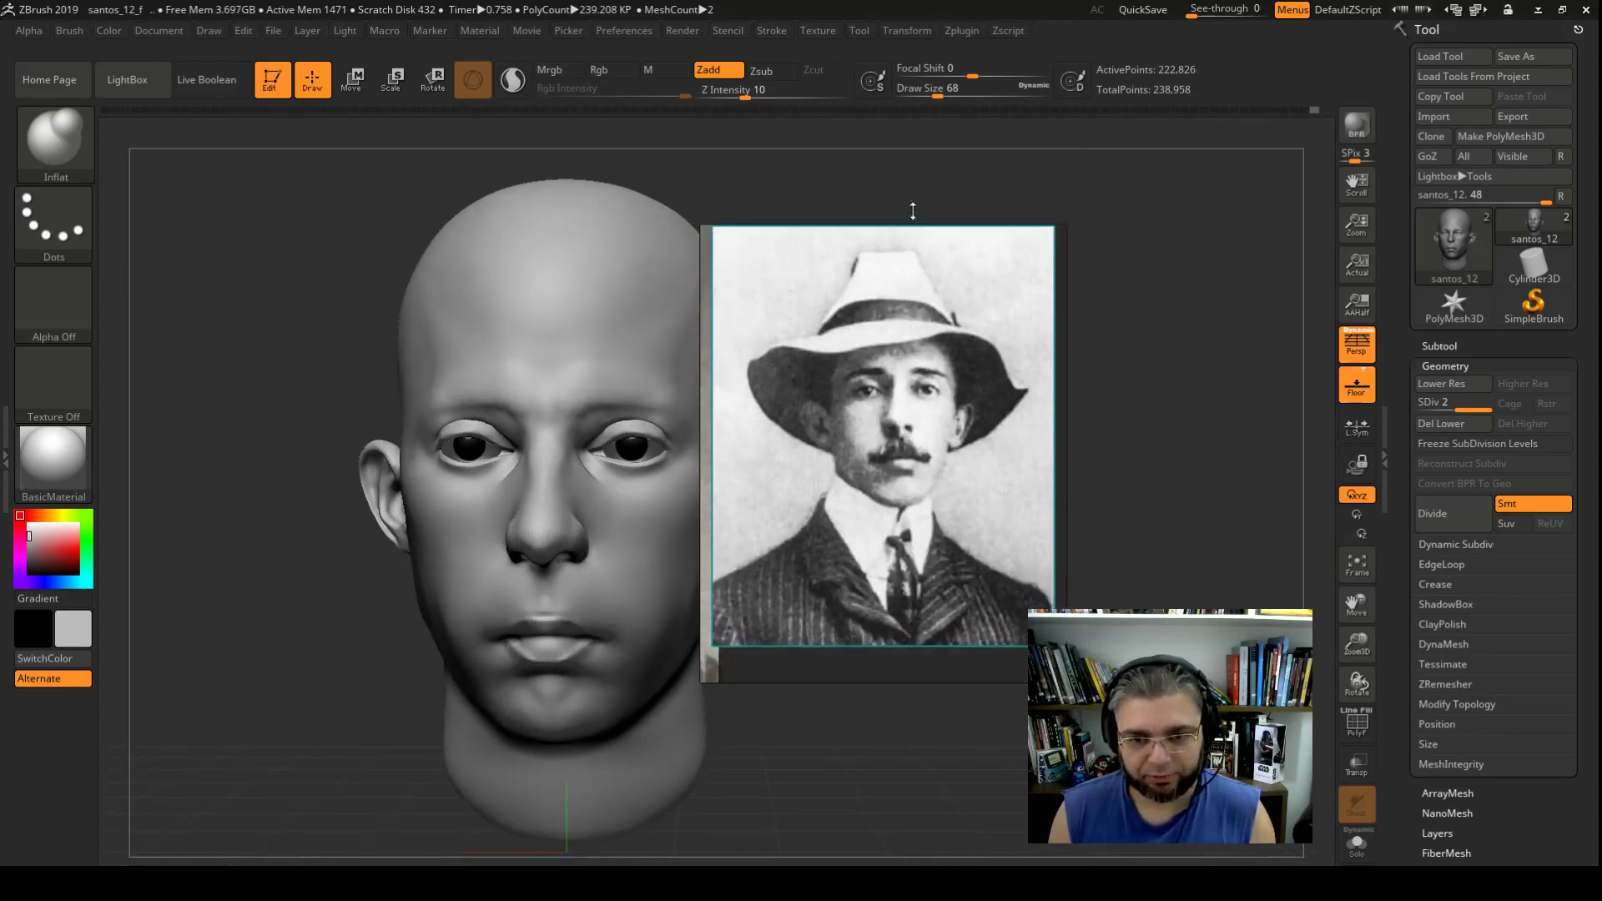
pyautogui.scroll(1, 927, 393)
pyautogui.scroll(1, 836, 437)
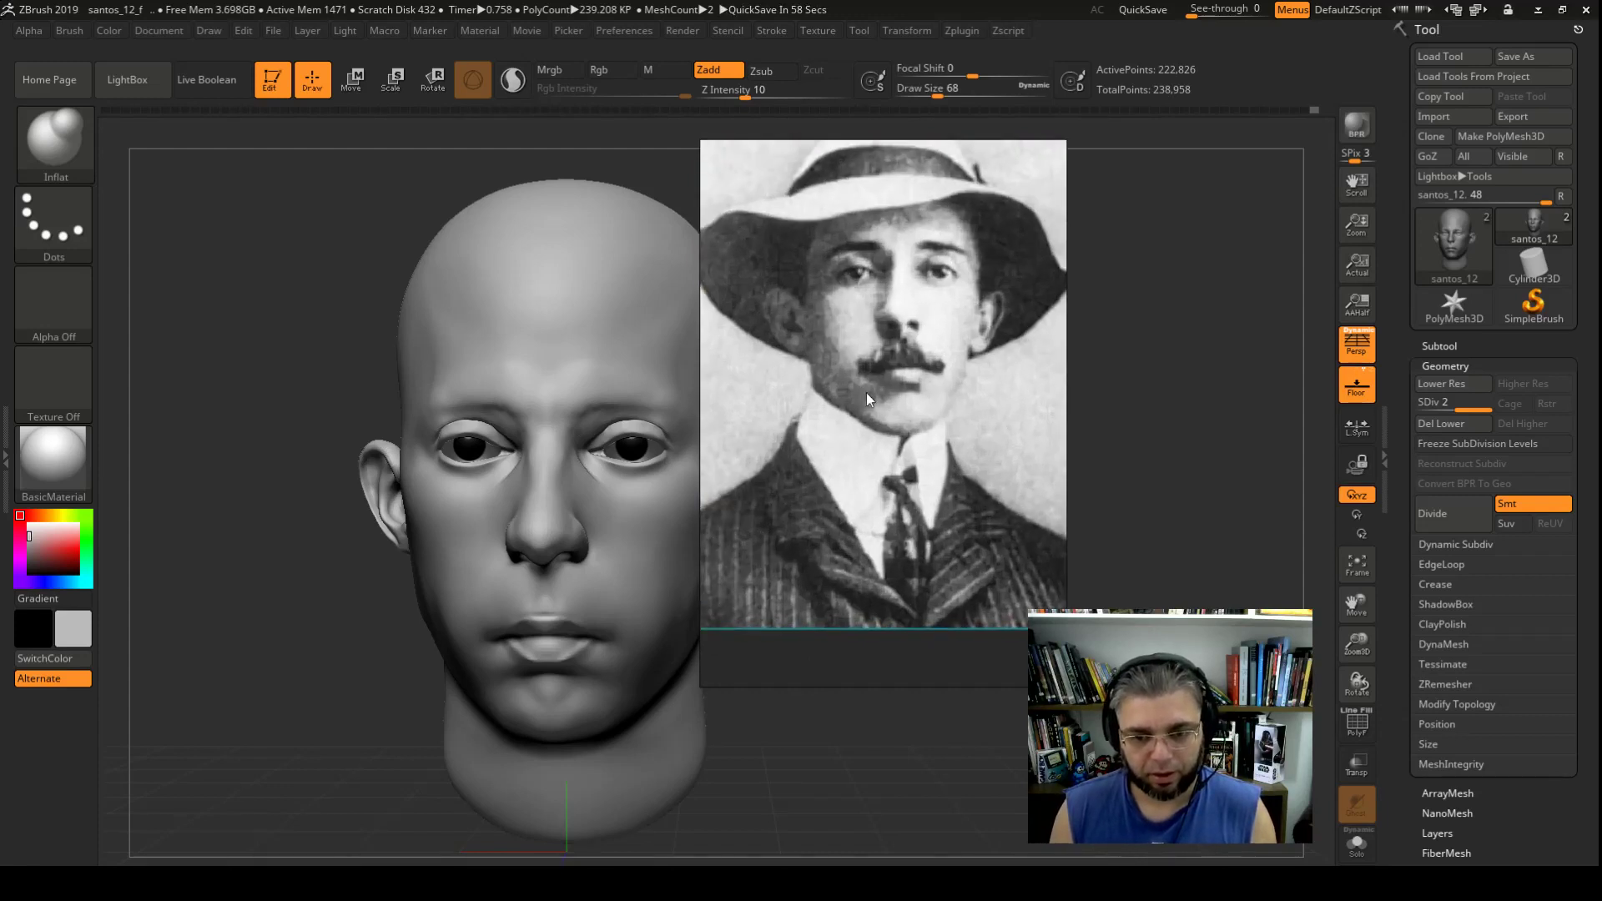
# Step: Slide, widen and enlarge the portrait so it covers the sculpted head
pyautogui.moveTo(866, 392); pyautogui.dragTo(778, 477)
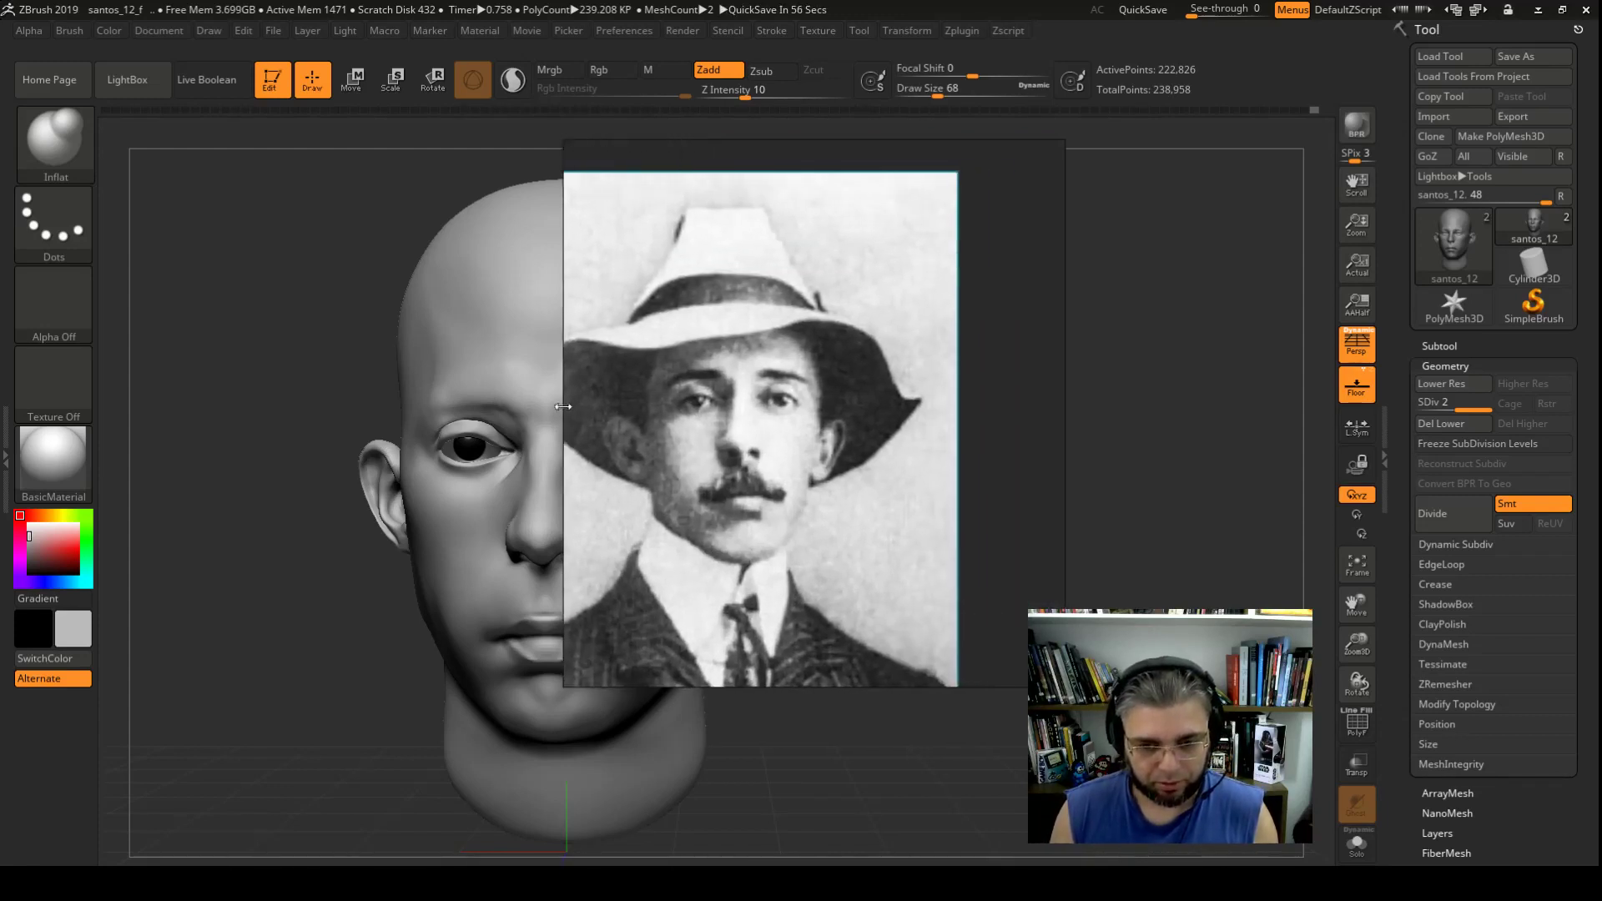
pyautogui.moveTo(702, 429); pyautogui.dragTo(536, 430)
pyautogui.scroll(1, 747, 458)
pyautogui.scroll(1, 792, 459)
pyautogui.scroll(-1, 793, 465)
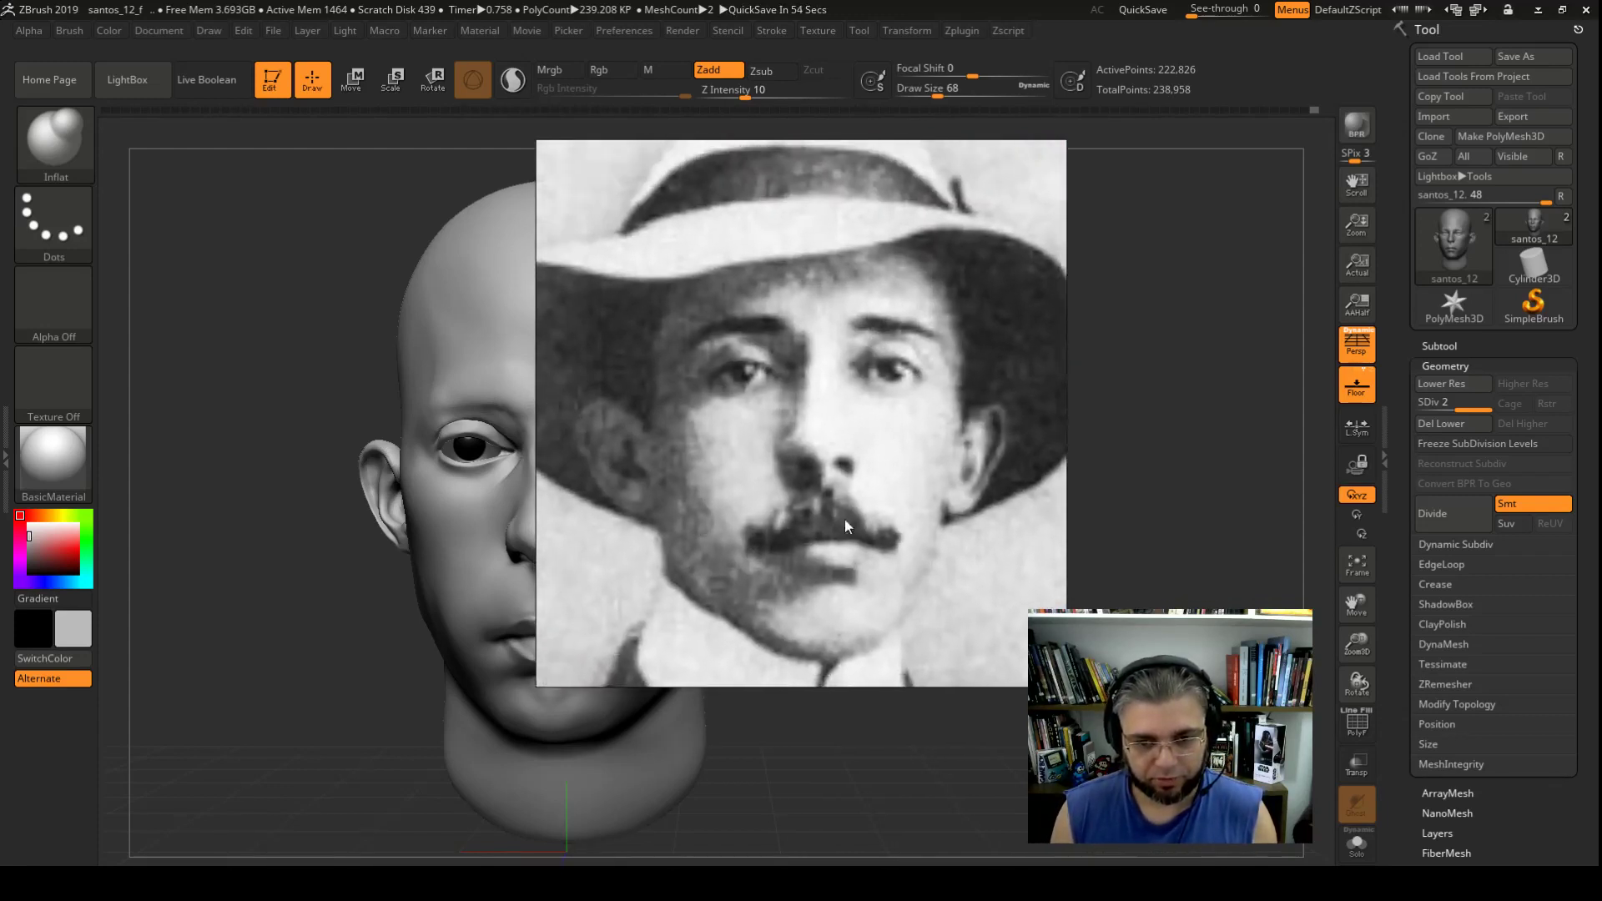
pyautogui.scroll(-1, 844, 518)
pyautogui.scroll(-1, 833, 477)
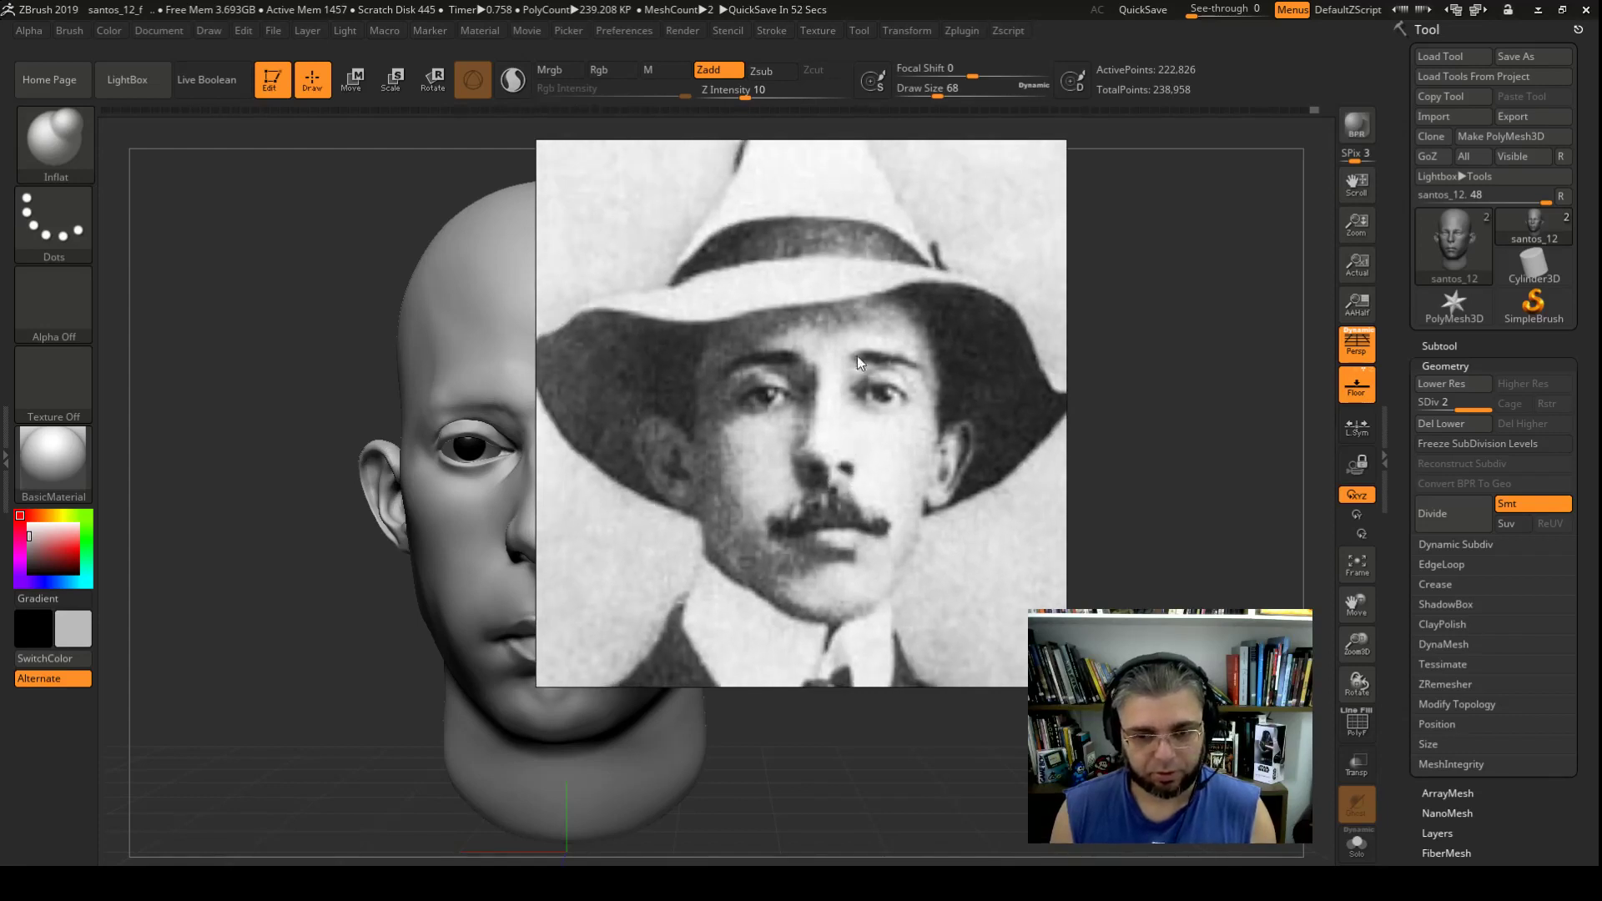
pyautogui.moveTo(858, 355); pyautogui.dragTo(753, 400)
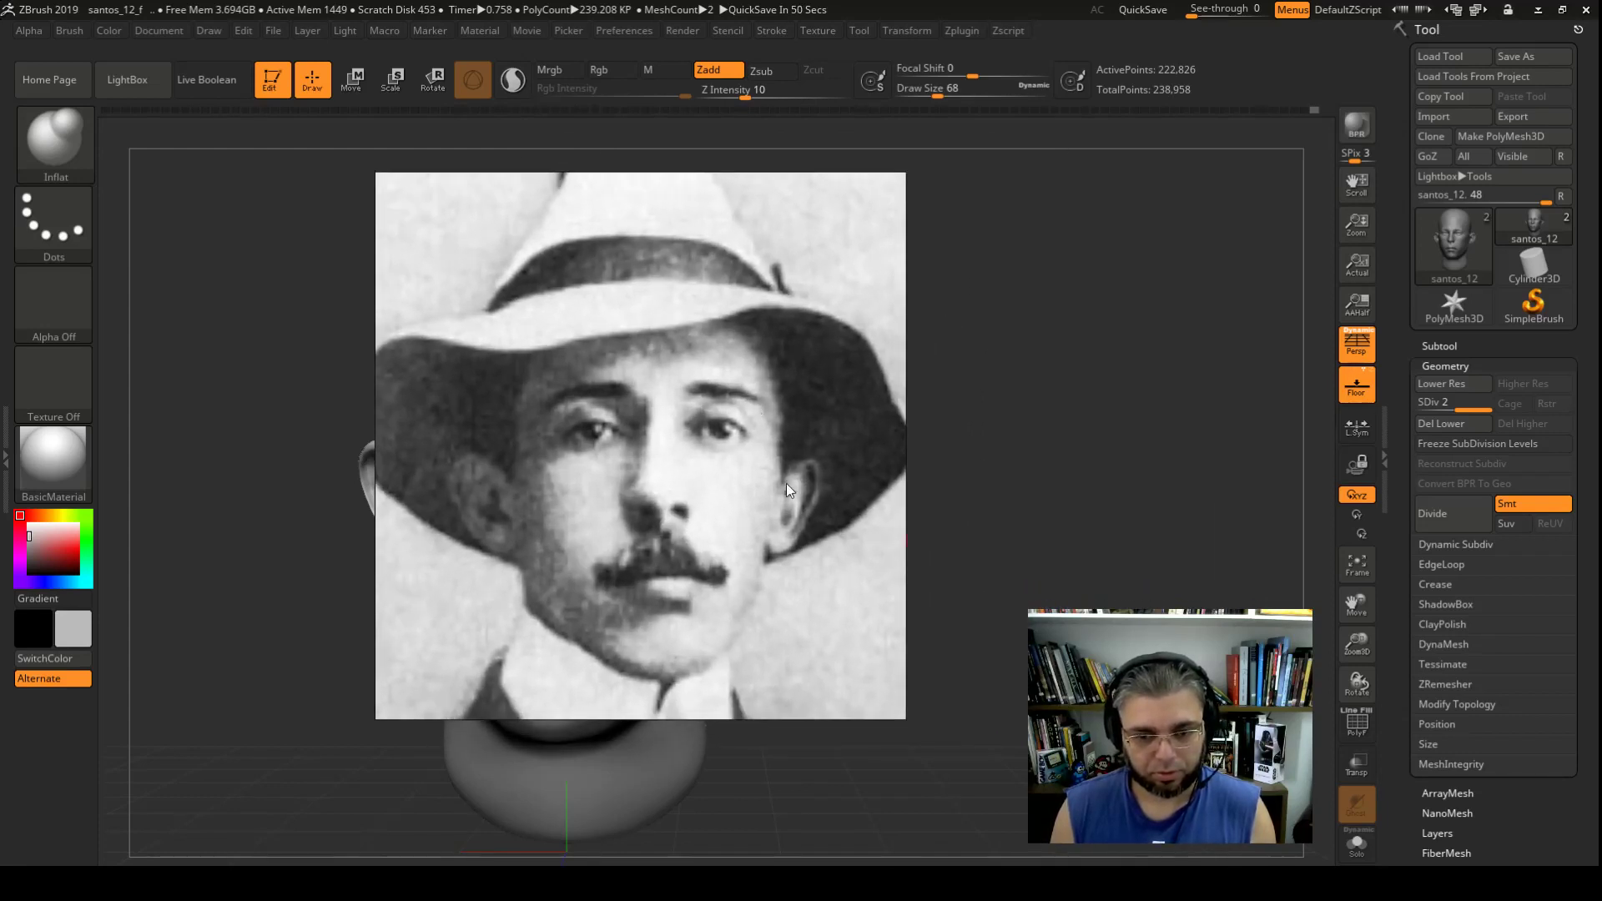
pyautogui.moveTo(897, 718); pyautogui.dragTo(928, 769)
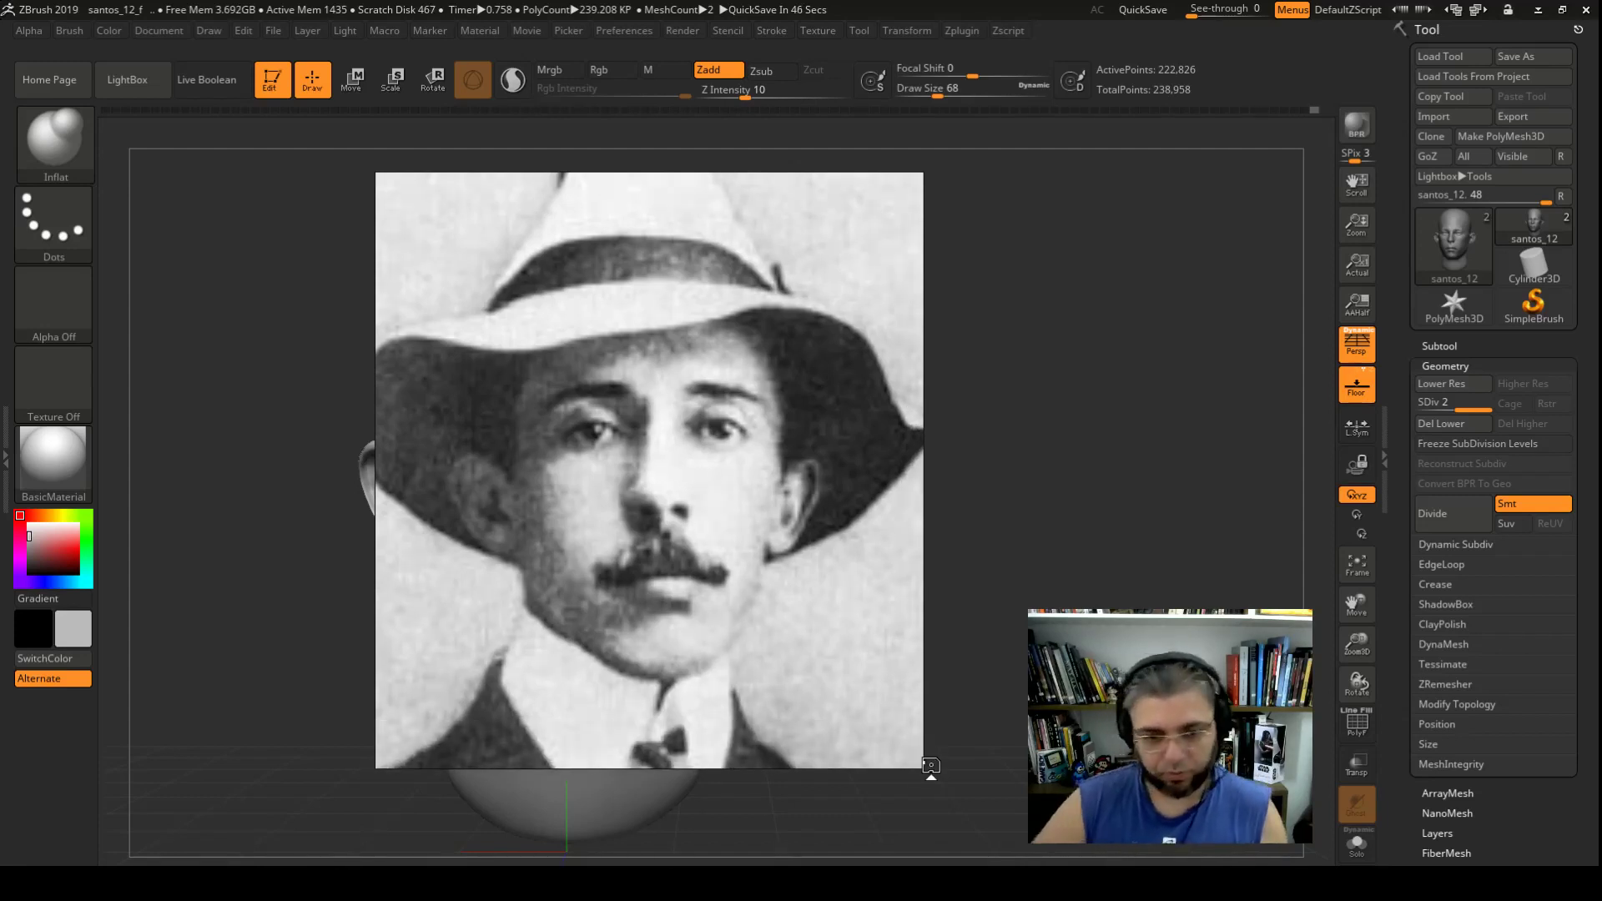
pyautogui.keyDown('ctrl'); pyautogui.keyDown('alt'); pyautogui.scroll(-3, 931, 765); pyautogui.keyUp('alt'); pyautogui.keyUp('ctrl')
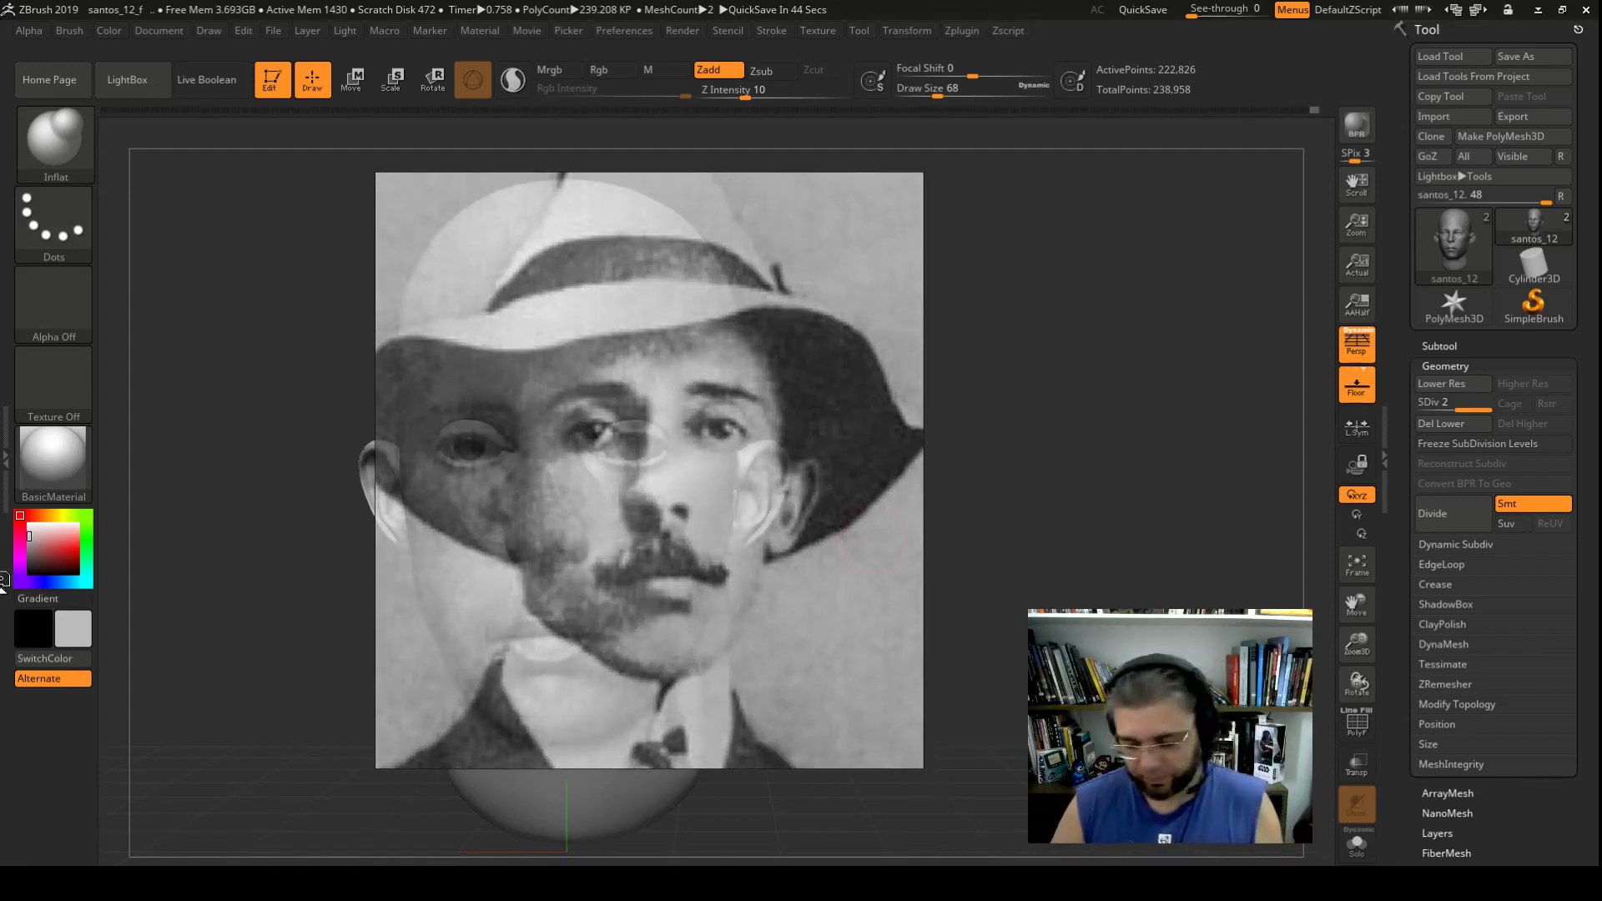
# Step: Make the portrait click-through with Ctrl+T and rotate the head toward its pose
pyautogui.hotkey('ctrl', 't')
pyautogui.press('Return')
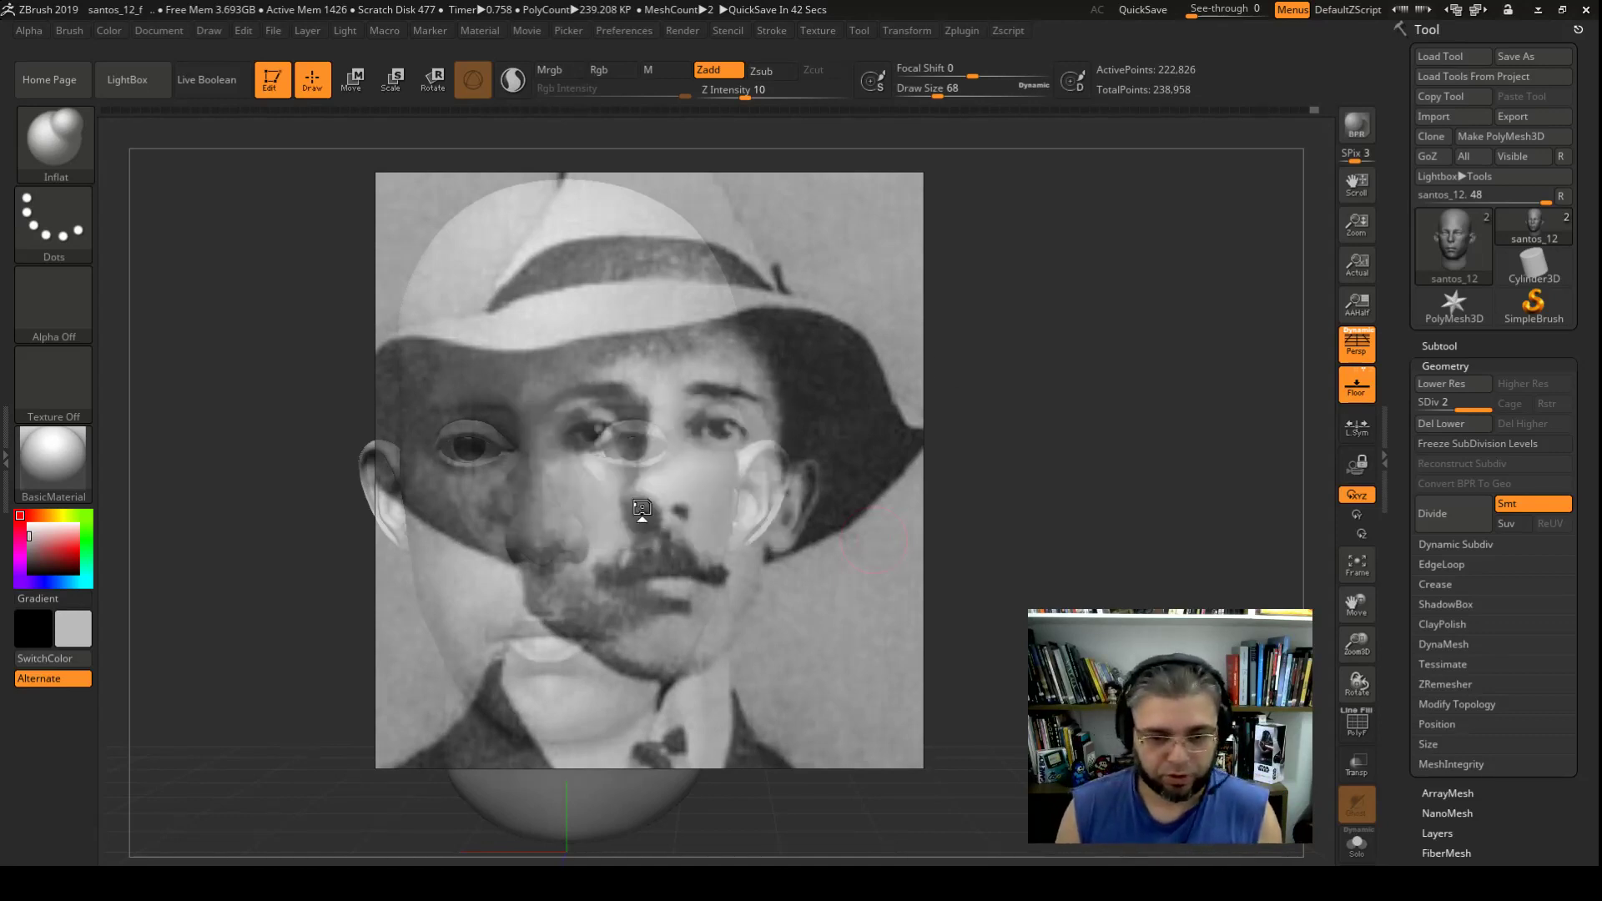
pyautogui.moveTo(959, 500)
pyautogui.mouseDown()
pyautogui.moveTo(1011, 521)
pyautogui.moveTo(1083, 498)
pyautogui.moveTo(1060, 538)
pyautogui.mouseUp()
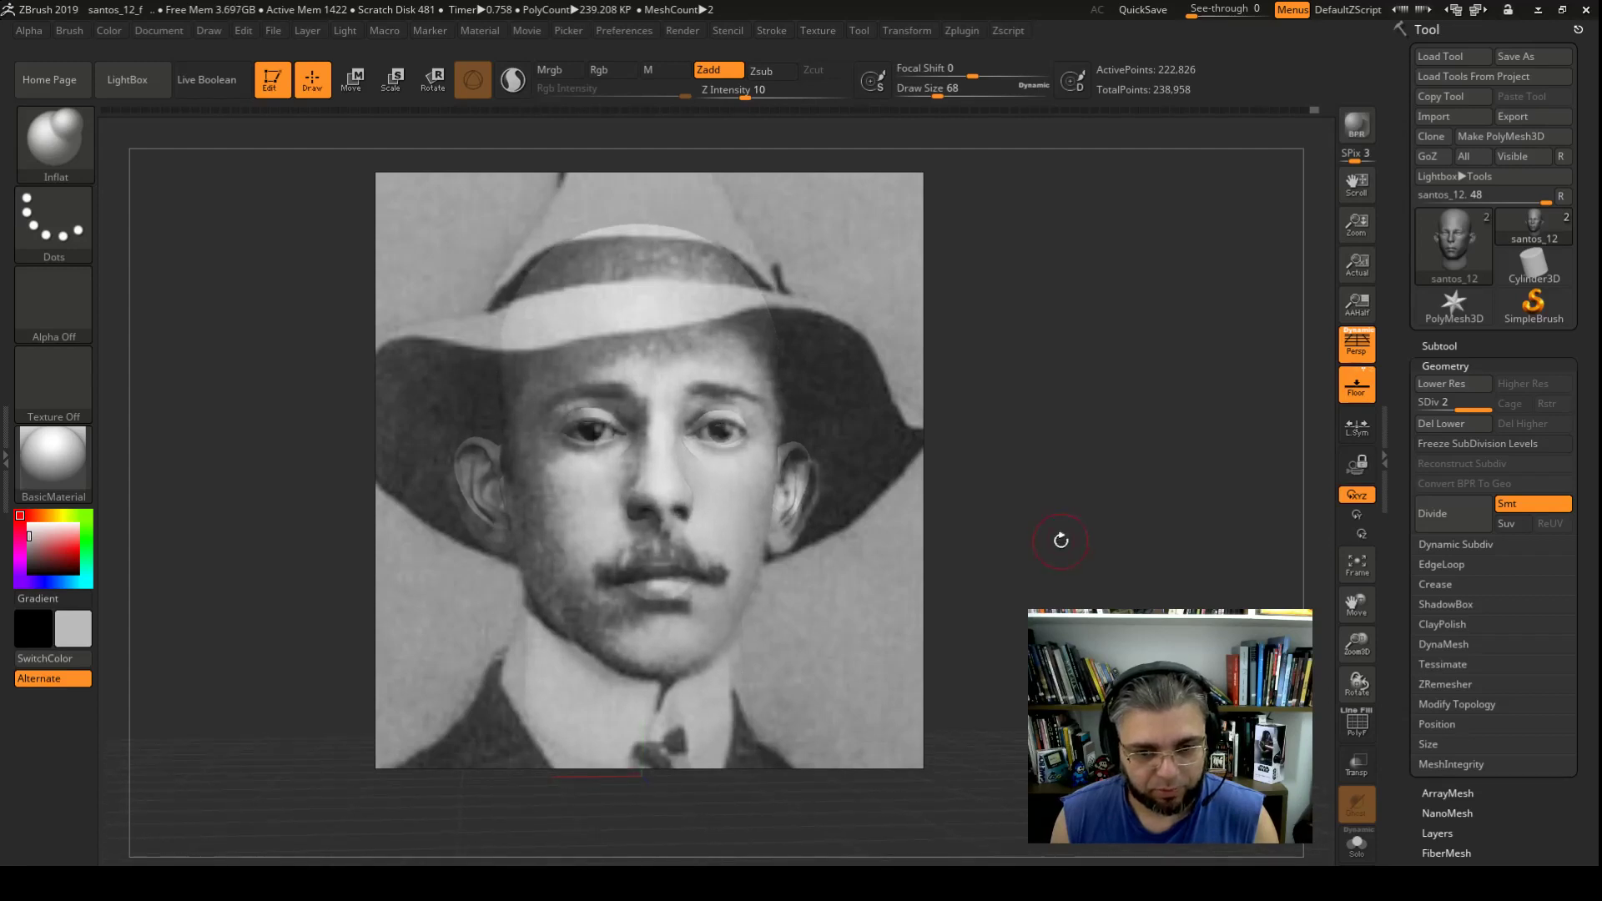
# Step: Match the head's angle to the photo, tilting with Rotate On Z Axis then restoring XYZ rotation
pyautogui.moveTo(1059, 547); pyautogui.dragTo(1058, 546)
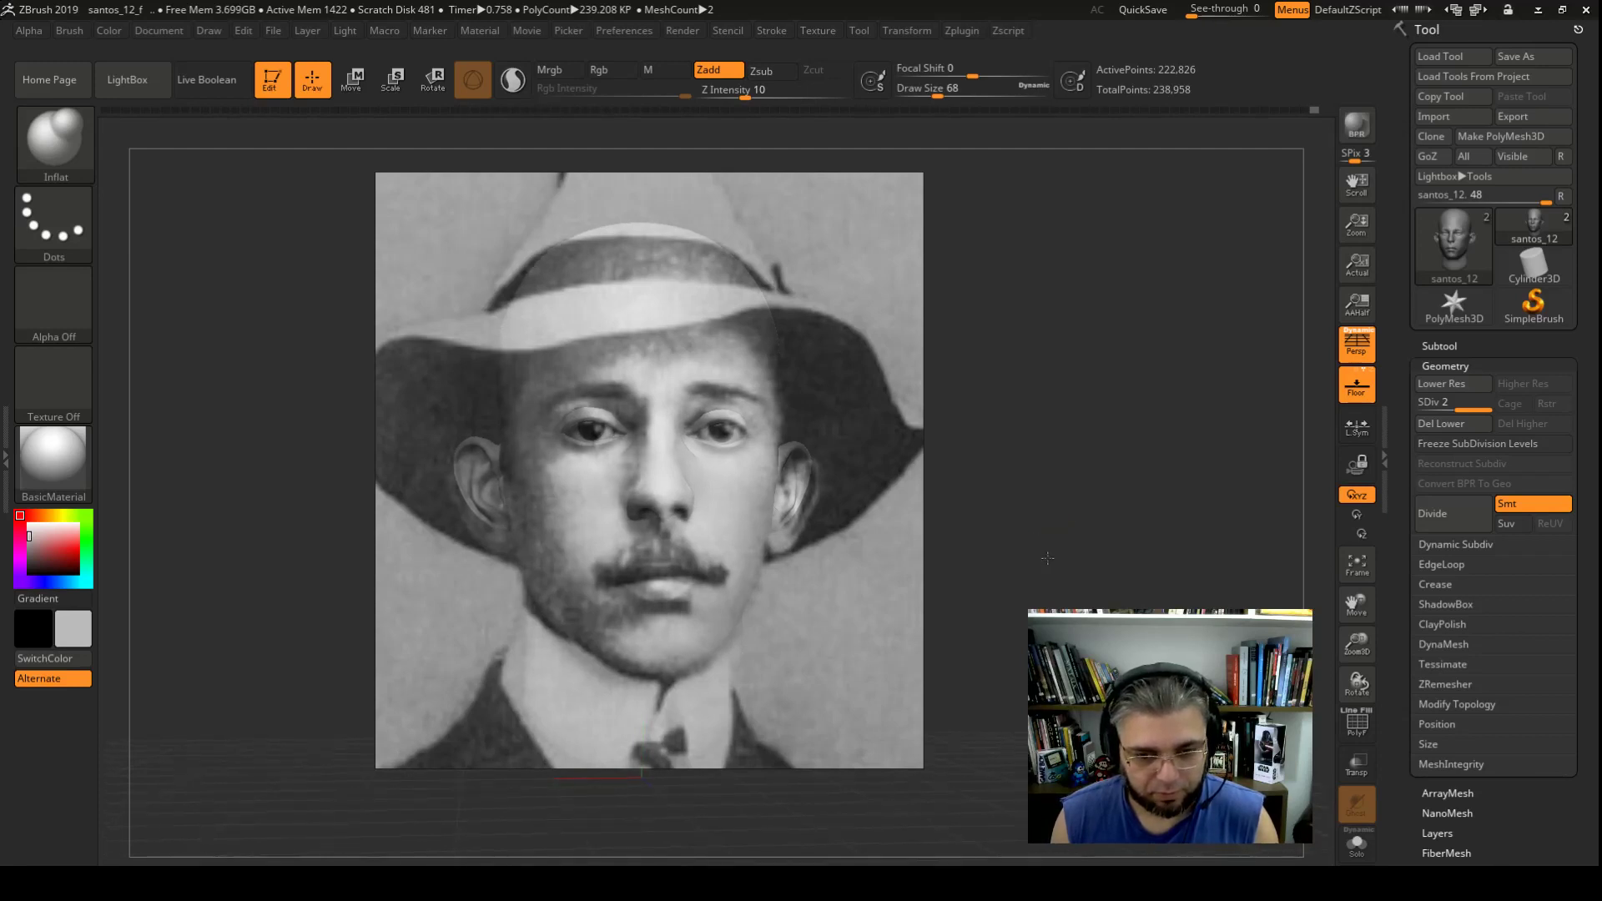
pyautogui.moveTo(1047, 558); pyautogui.dragTo(1031, 551)
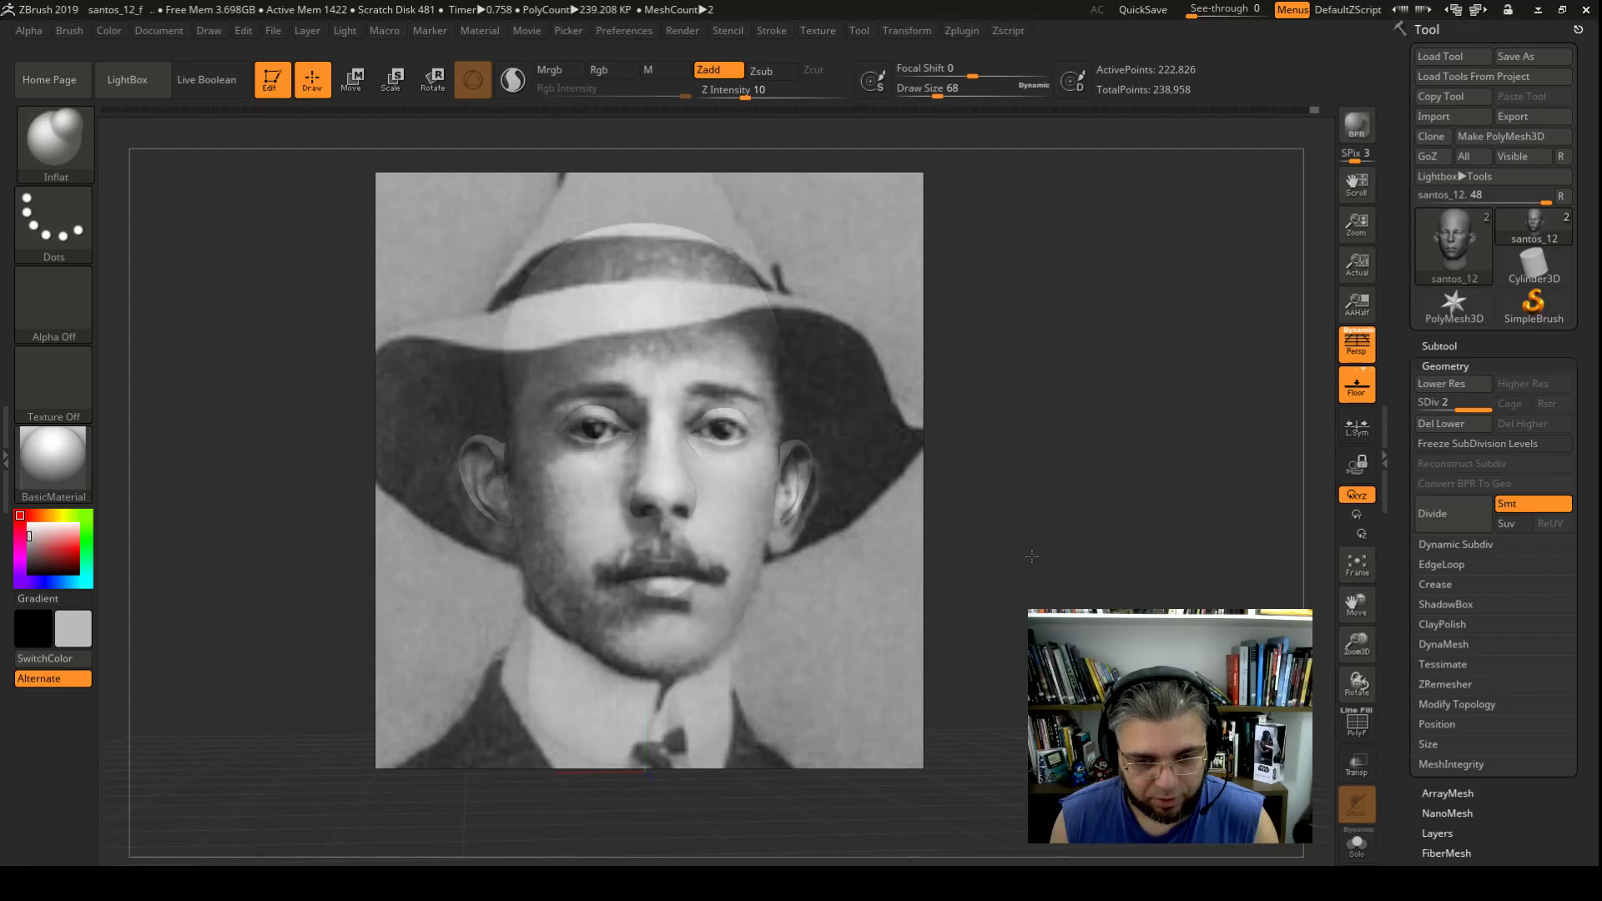
pyautogui.click(1368, 538)
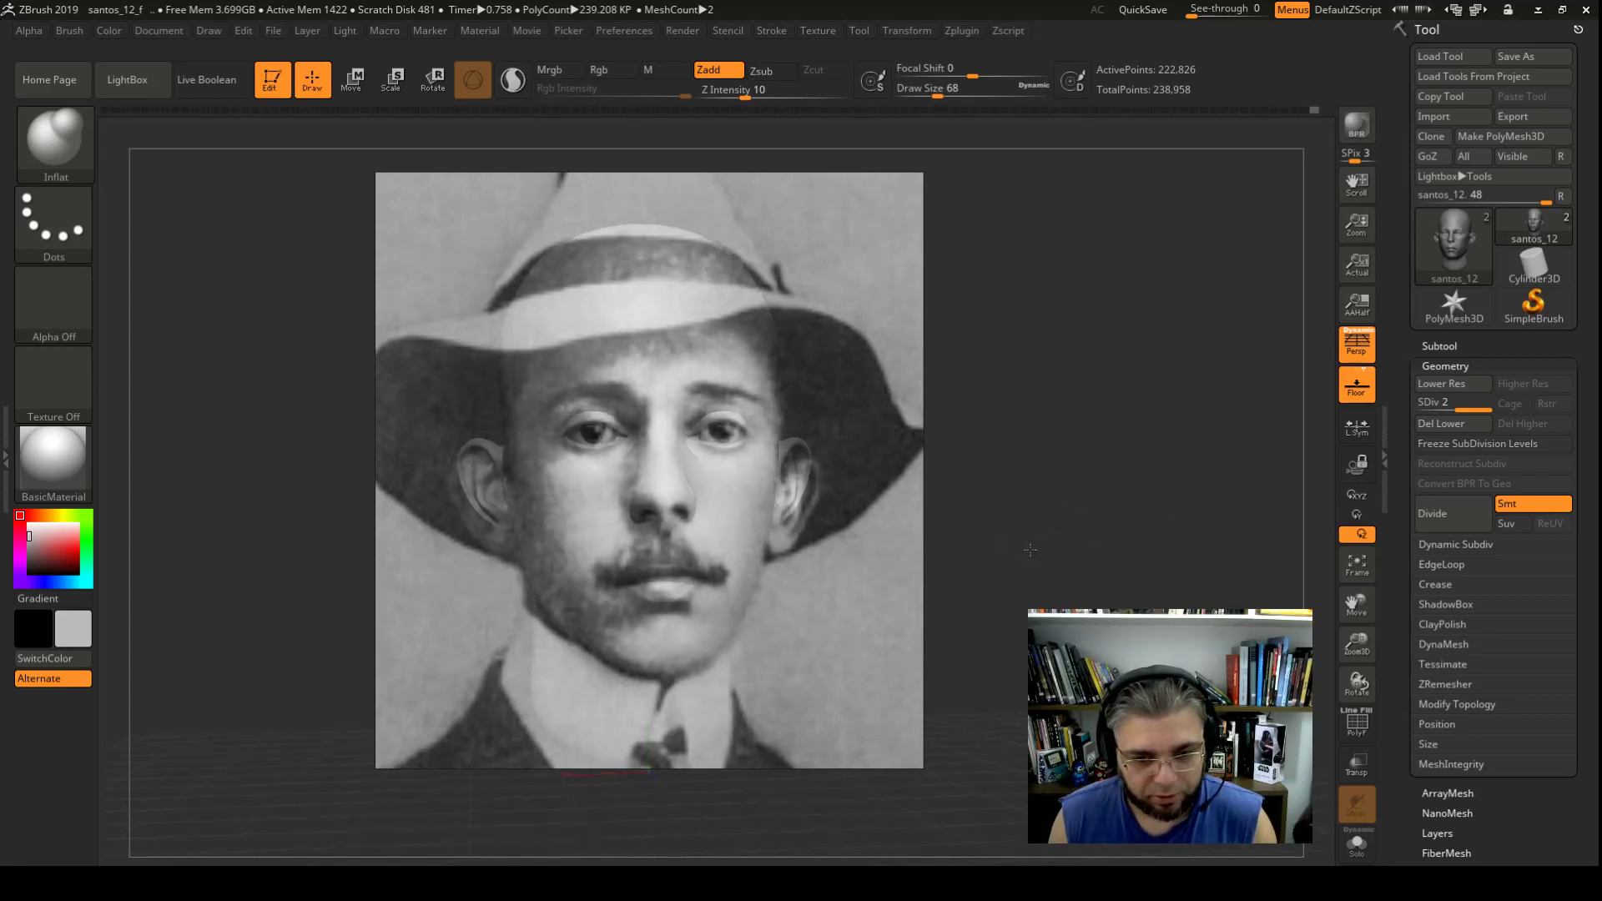
pyautogui.moveTo(1030, 547); pyautogui.dragTo(1026, 550)
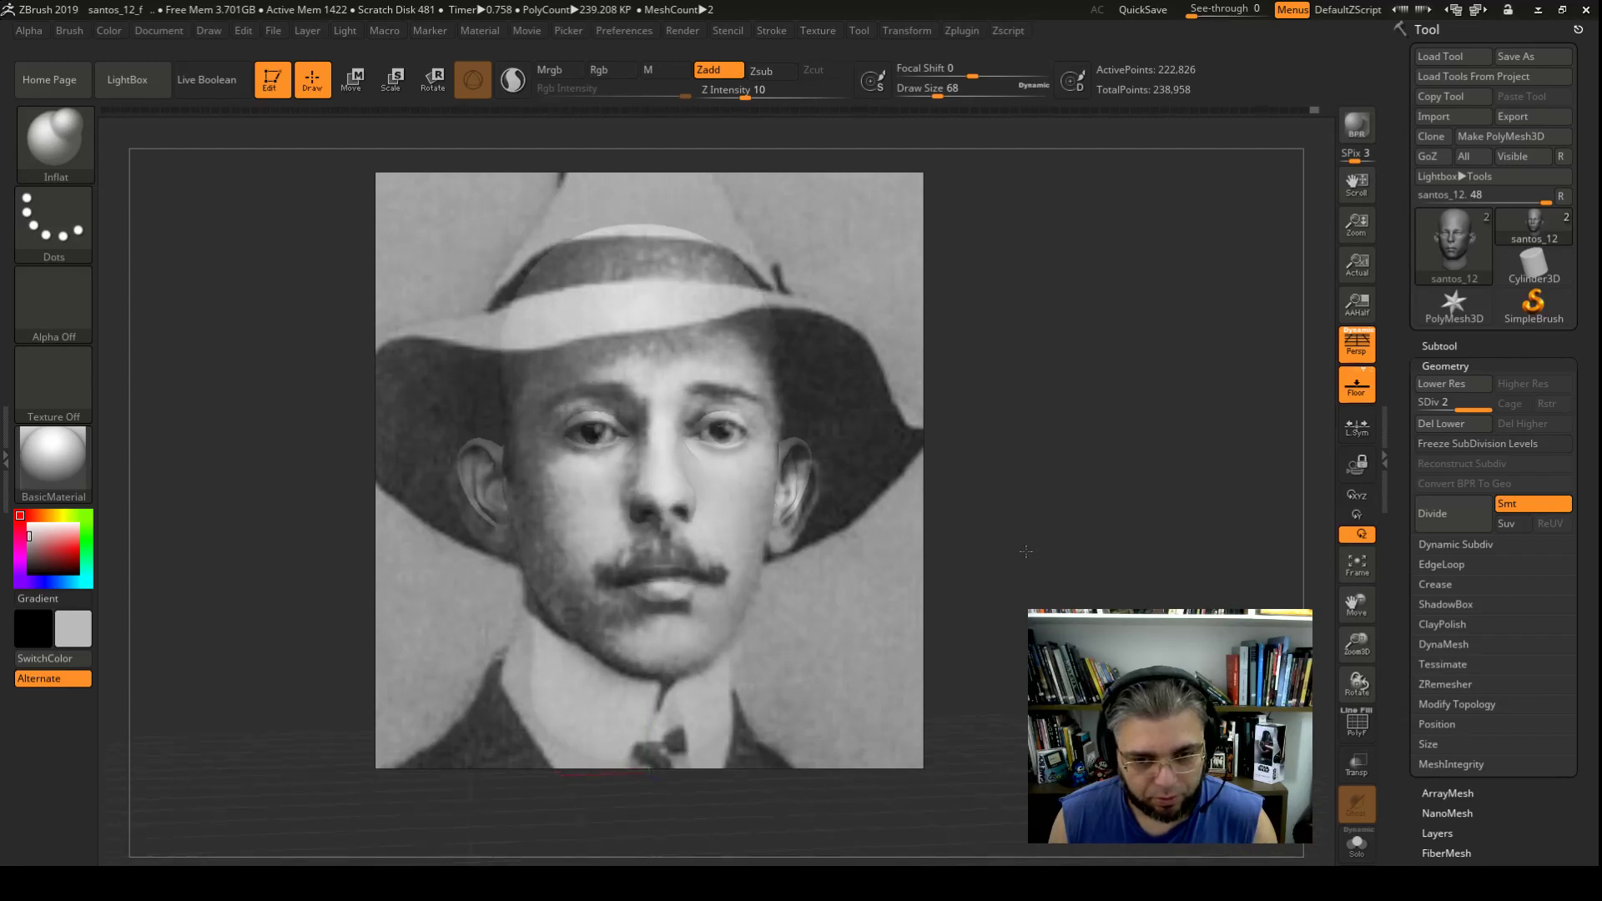
pyautogui.click(1357, 495)
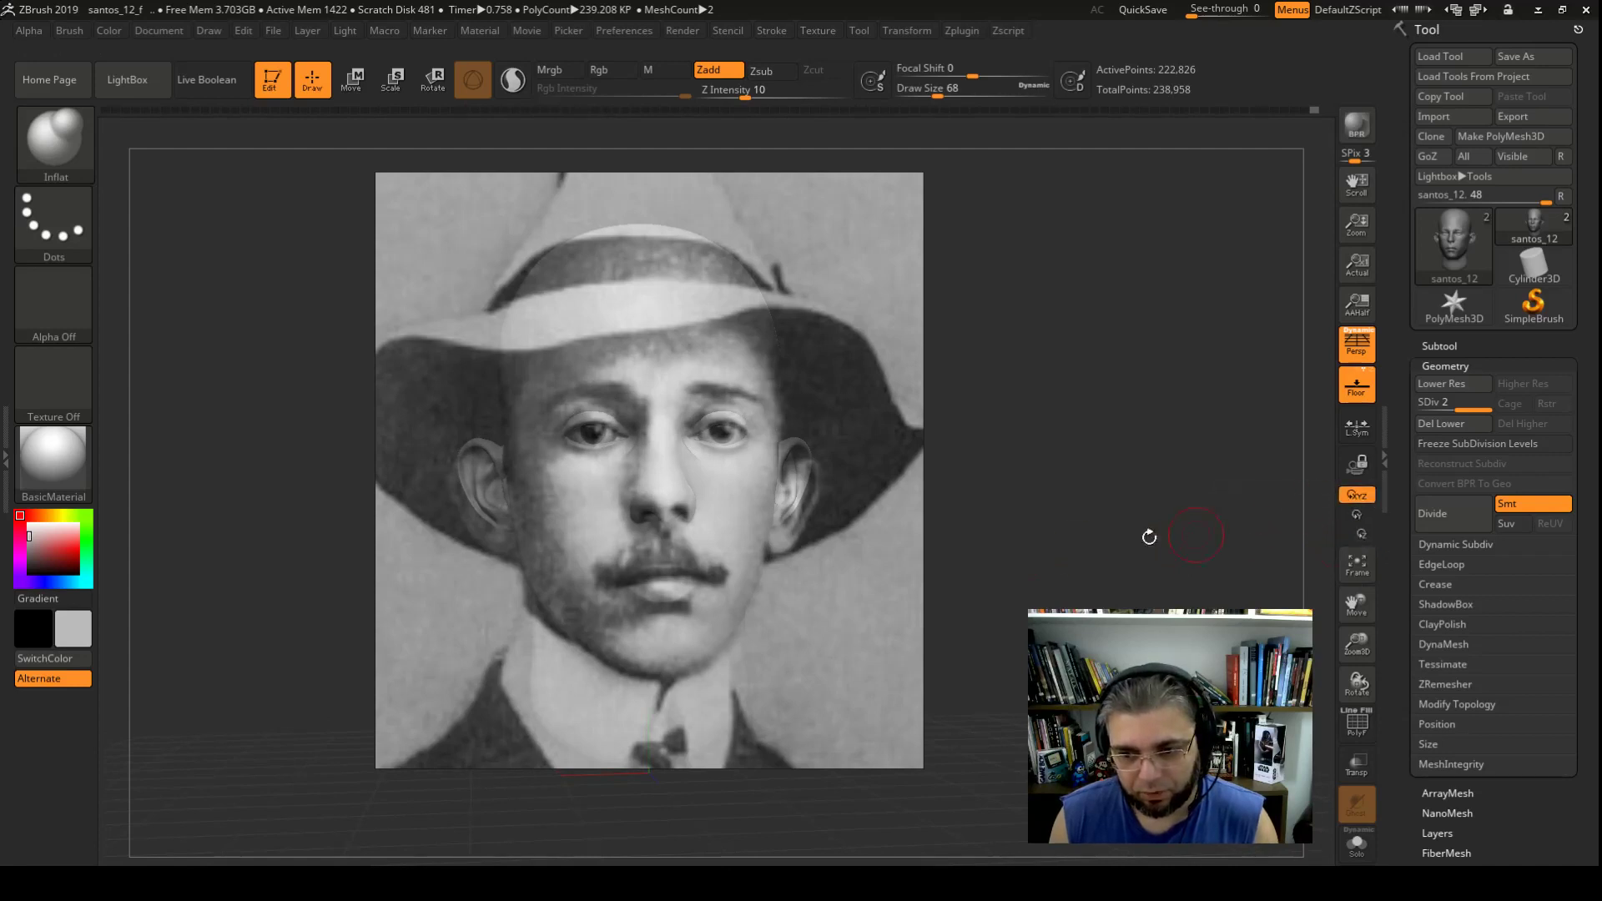
pyautogui.moveTo(1014, 555); pyautogui.dragTo(1018, 556)
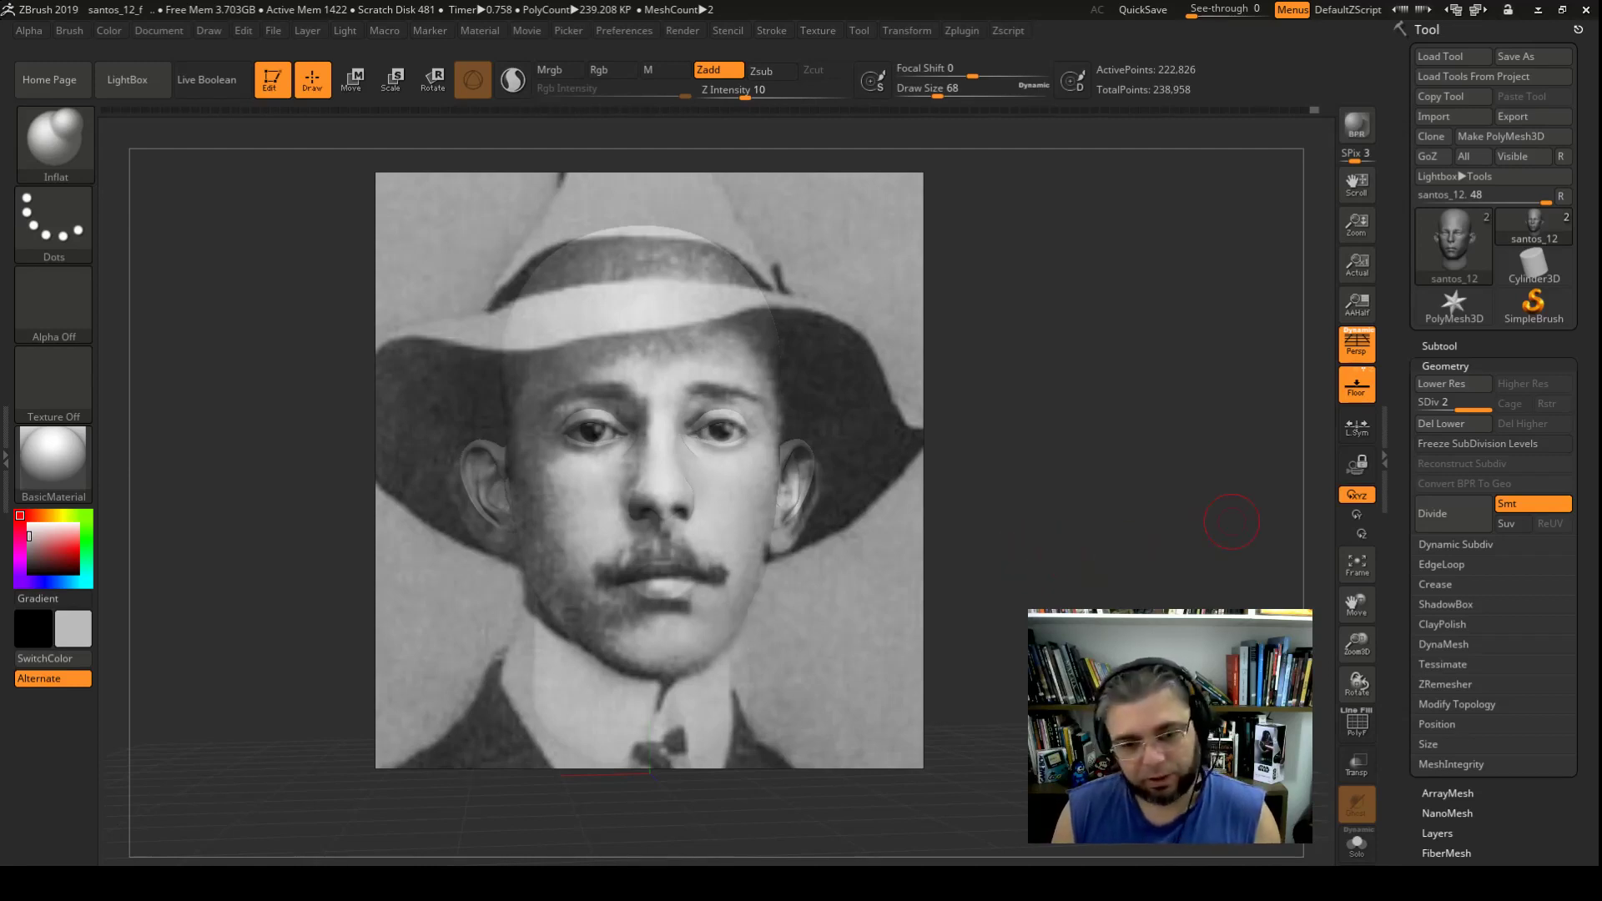
# Step: Hide the PureRef overlay, turn the head to three-quarter view, and switch to Photoshop
pyautogui.hotkey('shift', 'z')
pyautogui.hotkey('shift', 'z')
pyautogui.hotkey('shift', 'z')
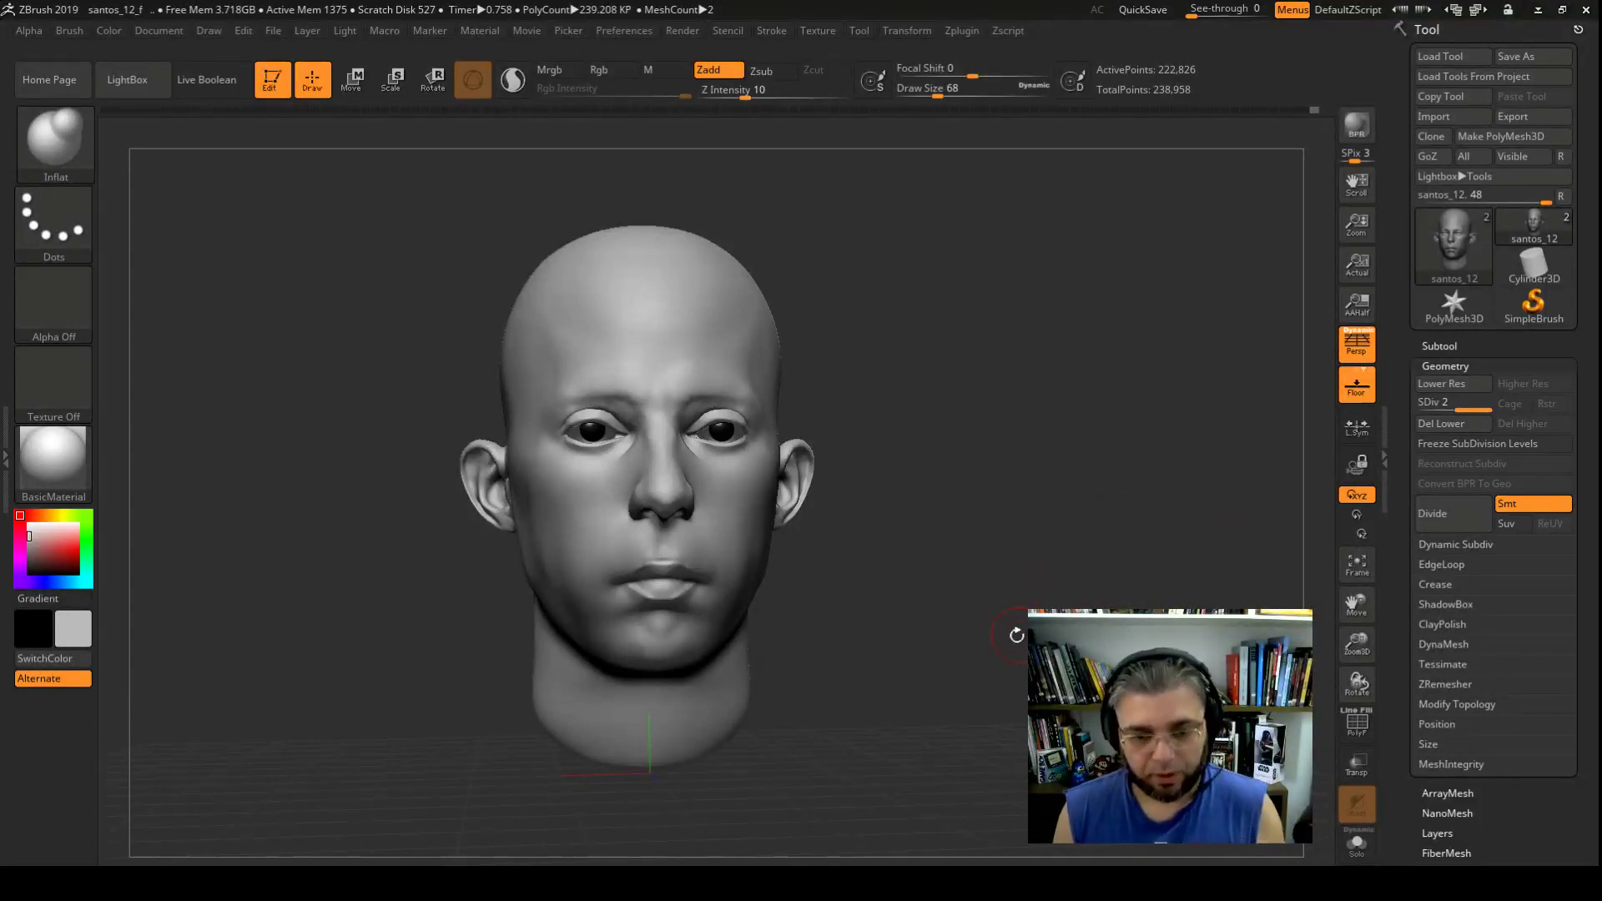
pyautogui.moveTo(1019, 647)
pyautogui.mouseDown()
pyautogui.moveTo(989, 653)
pyautogui.moveTo(998, 680)
pyautogui.mouseUp()
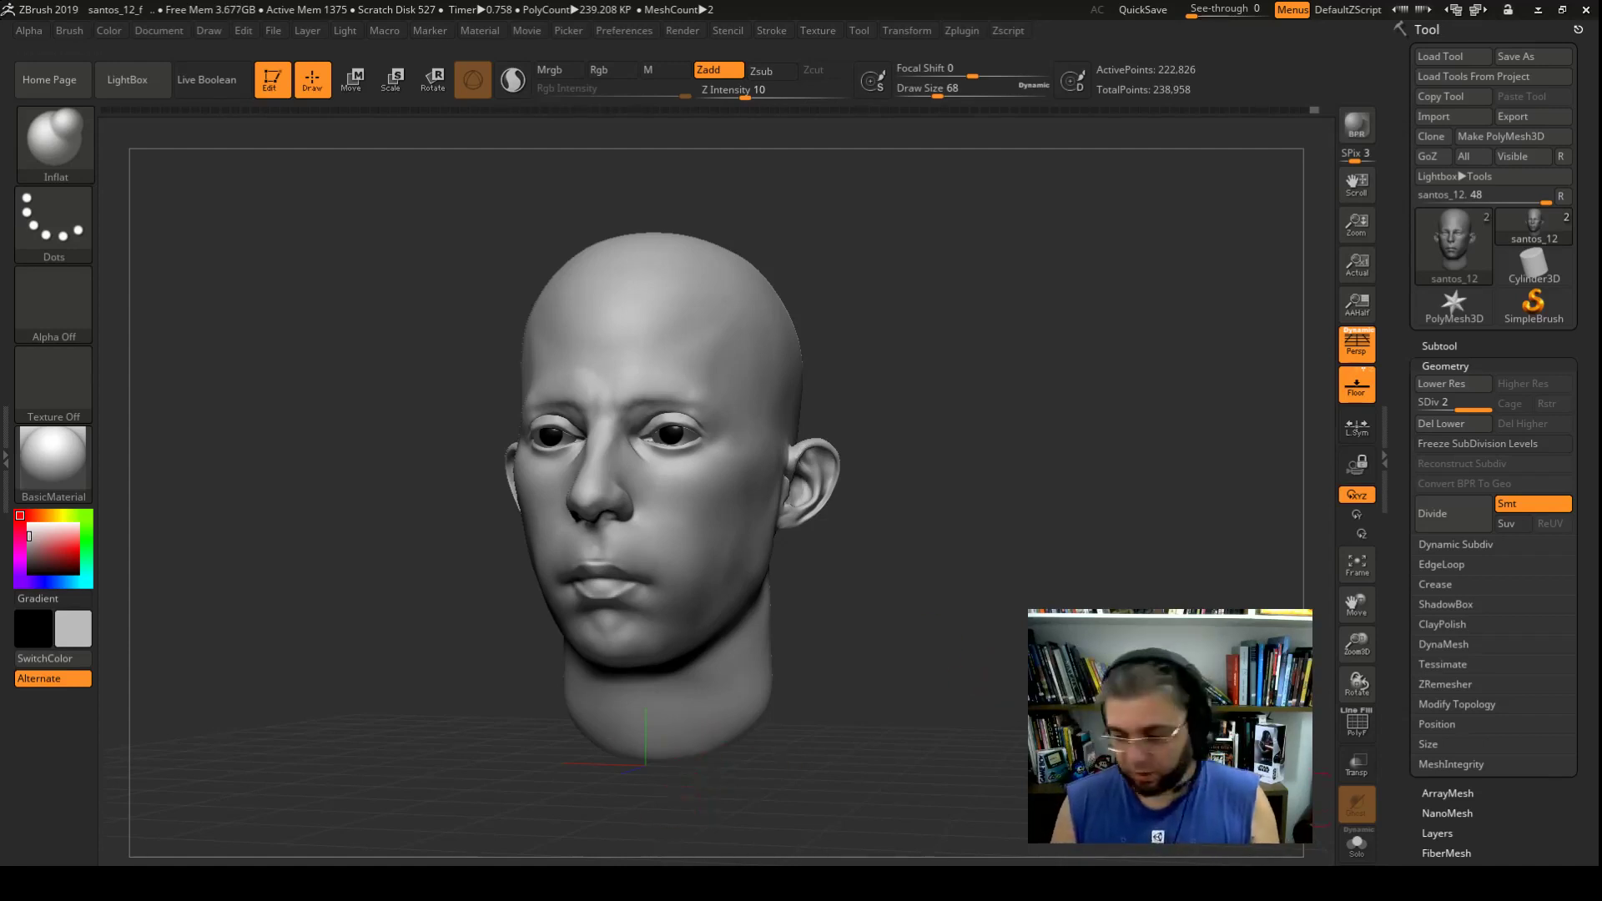
pyautogui.hotkey('alt', 'Tab')
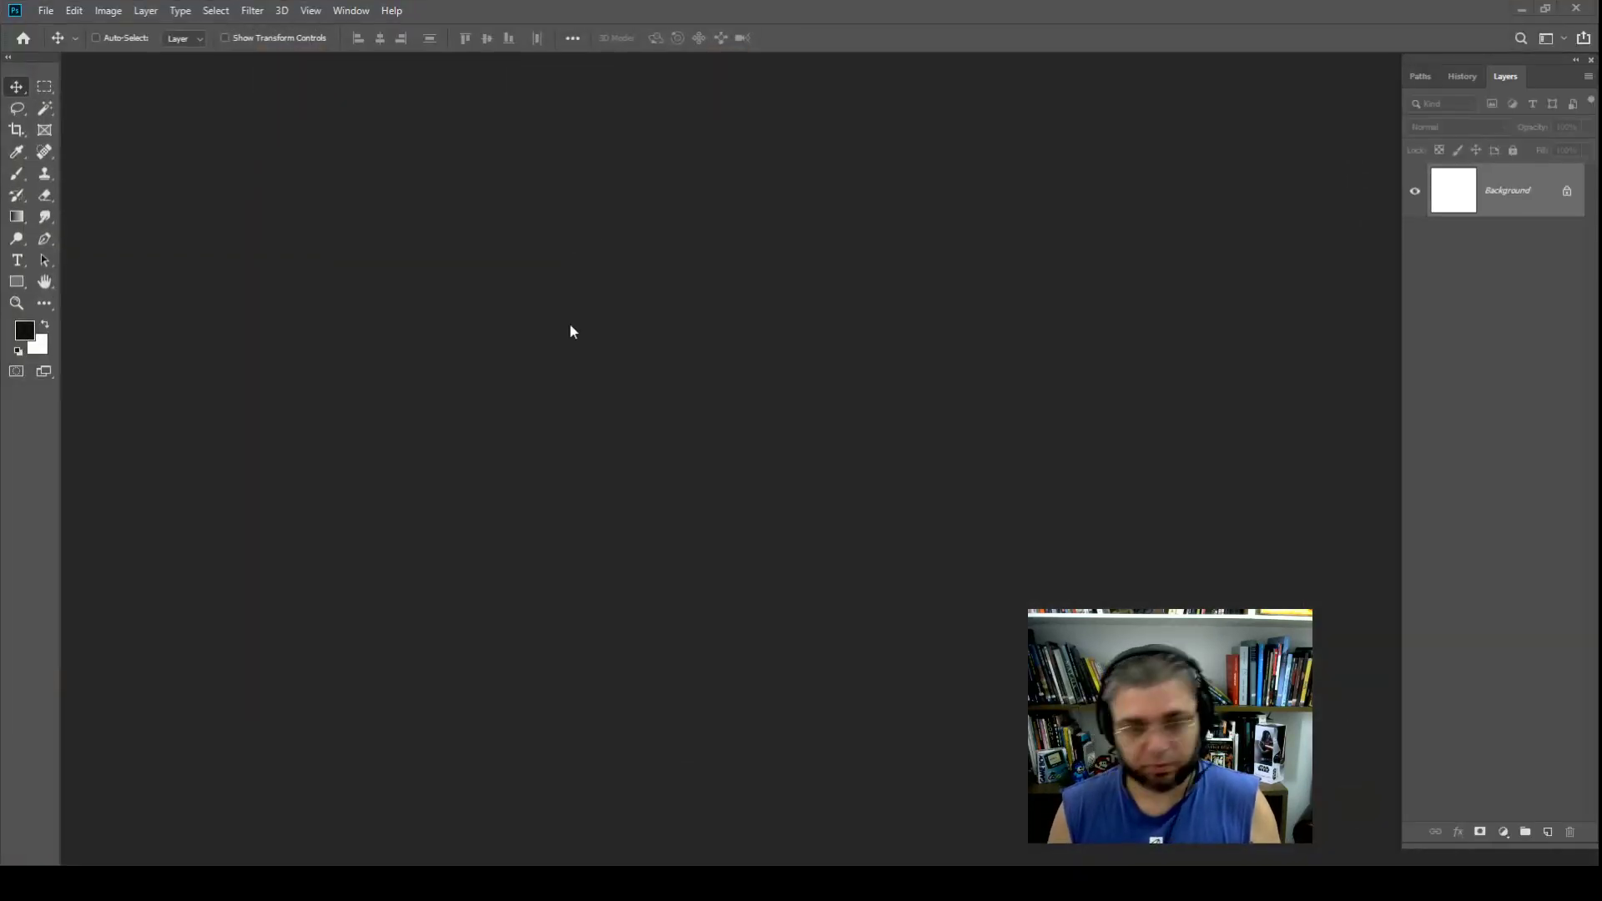
# Step: Create a 1920 × 1080 pixel document and paste the ZBrush head screenshot into it
pyautogui.click(46, 10)
pyautogui.click(82, 30)
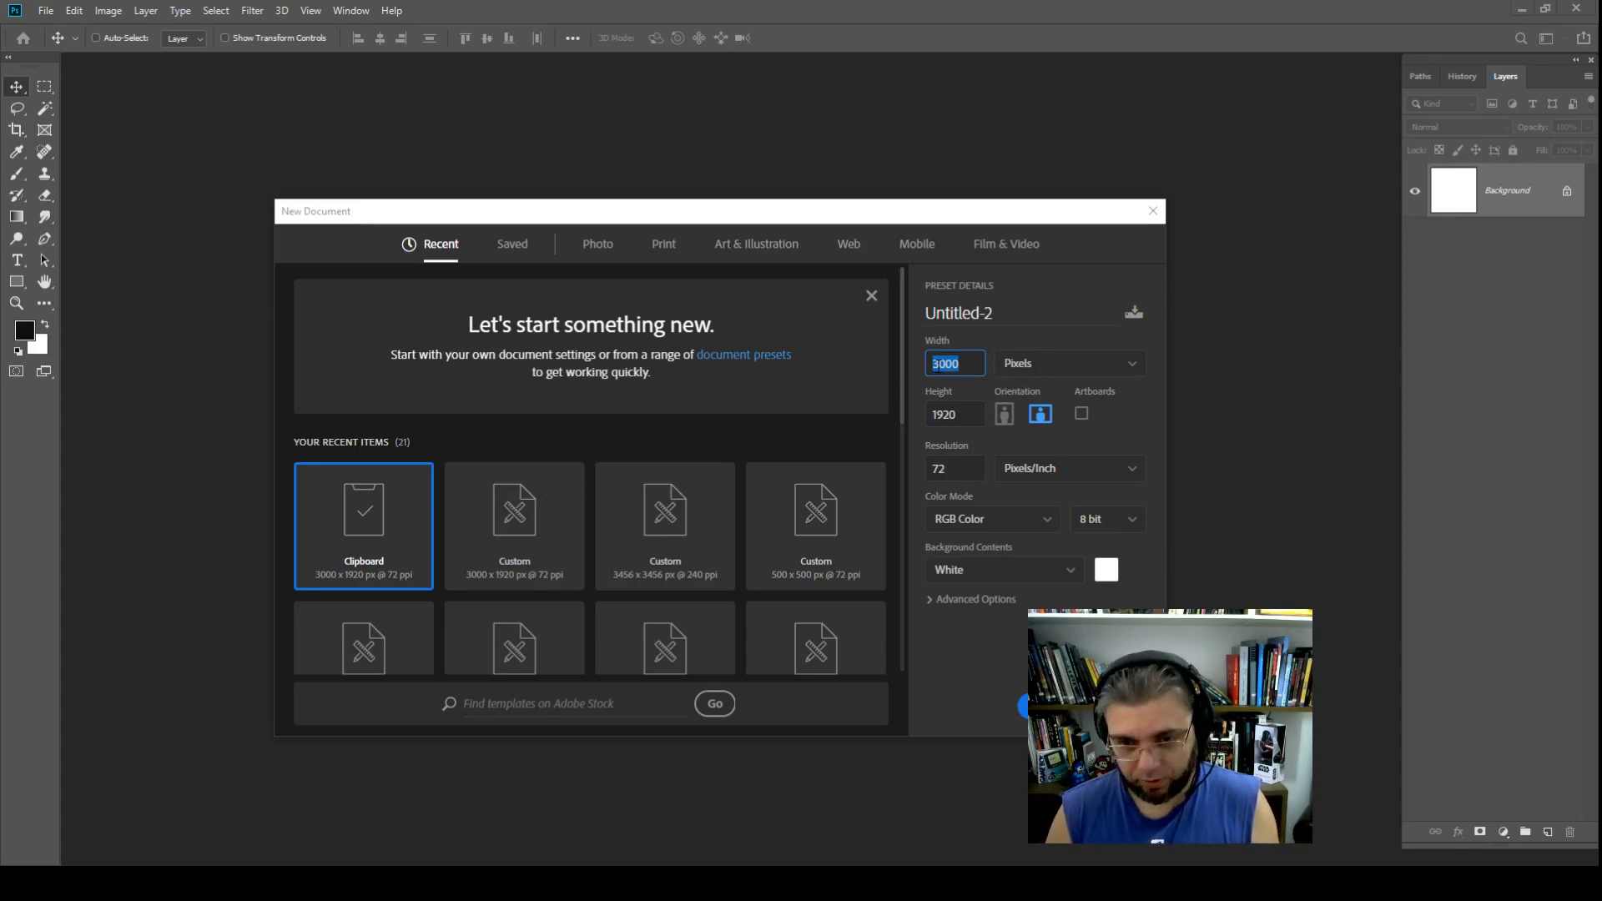
pyautogui.write('1920')
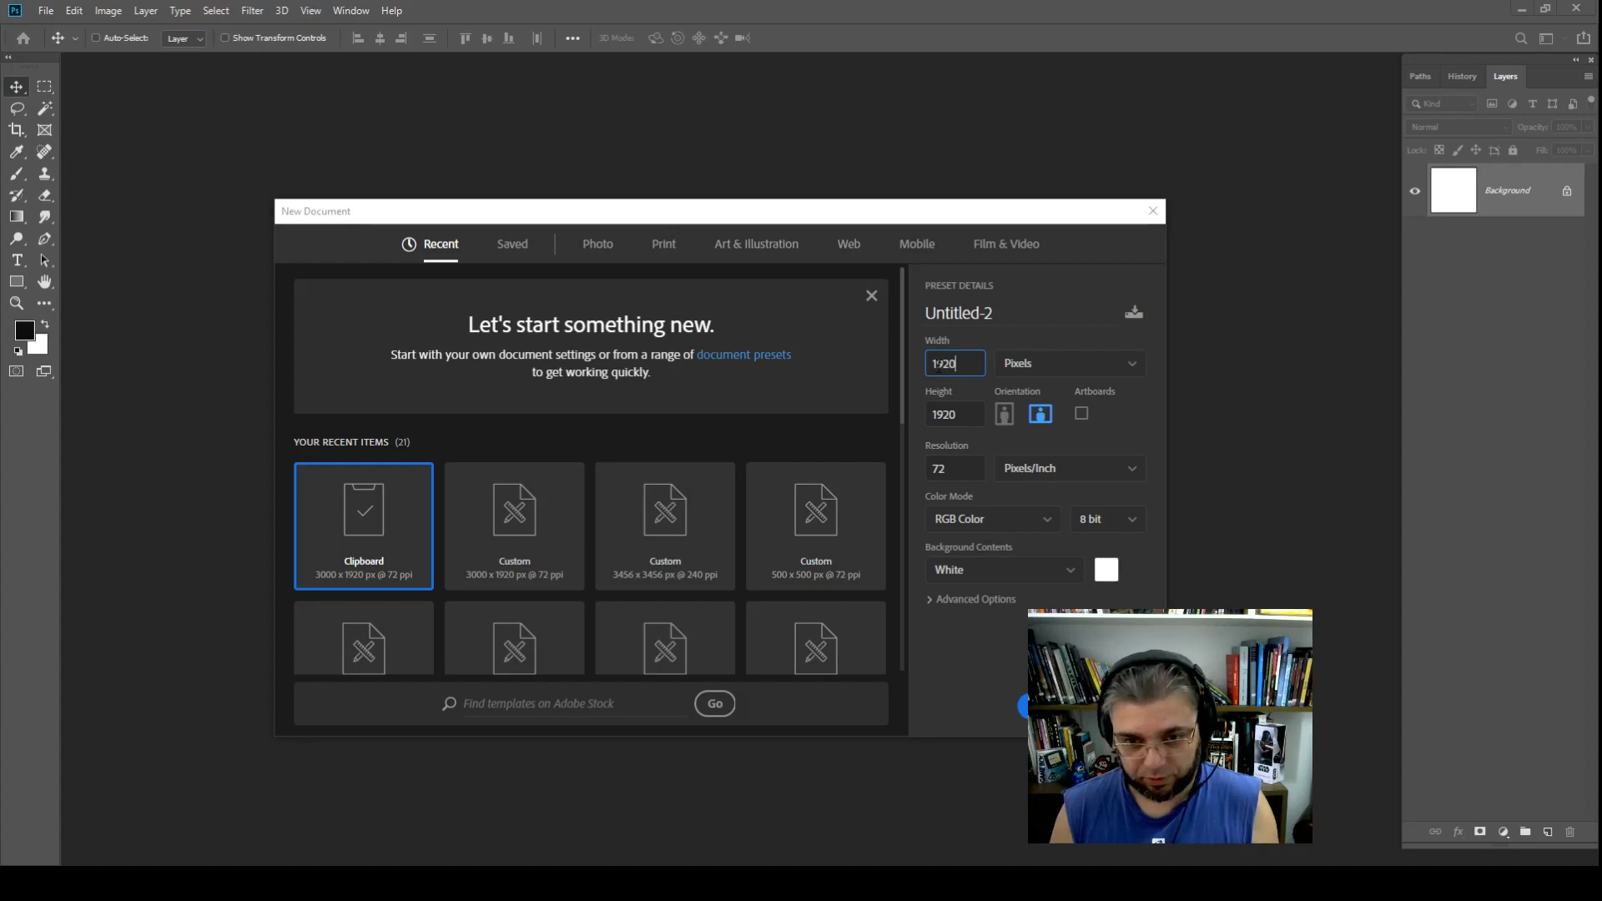
pyautogui.press('Tab')
pyautogui.write('108')
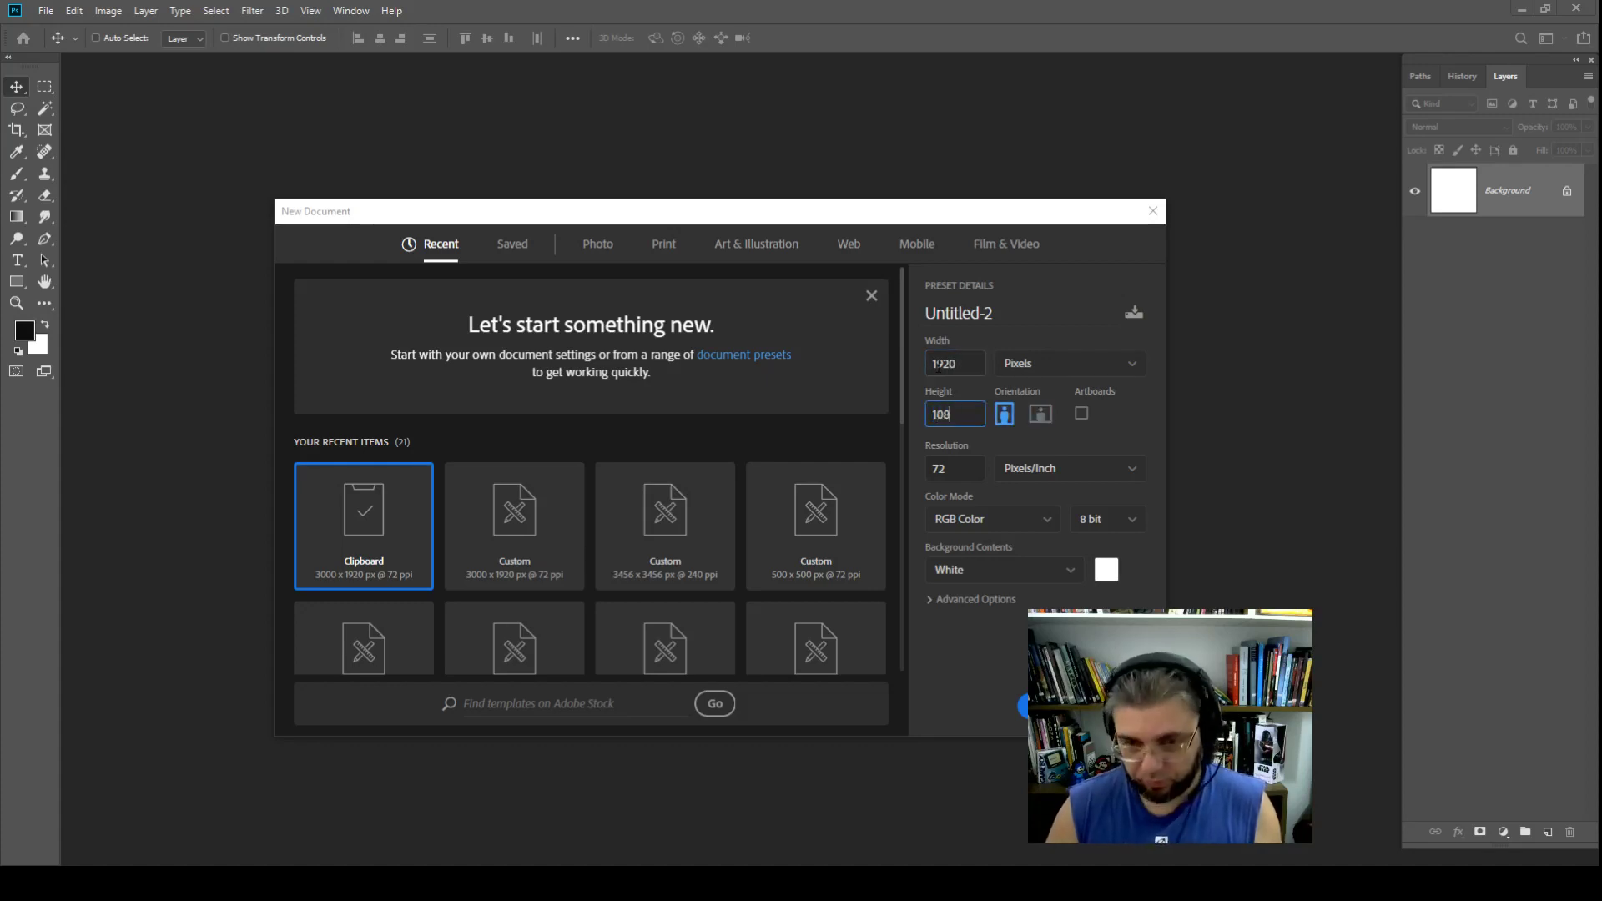
pyautogui.write('0')
pyautogui.press('Return')
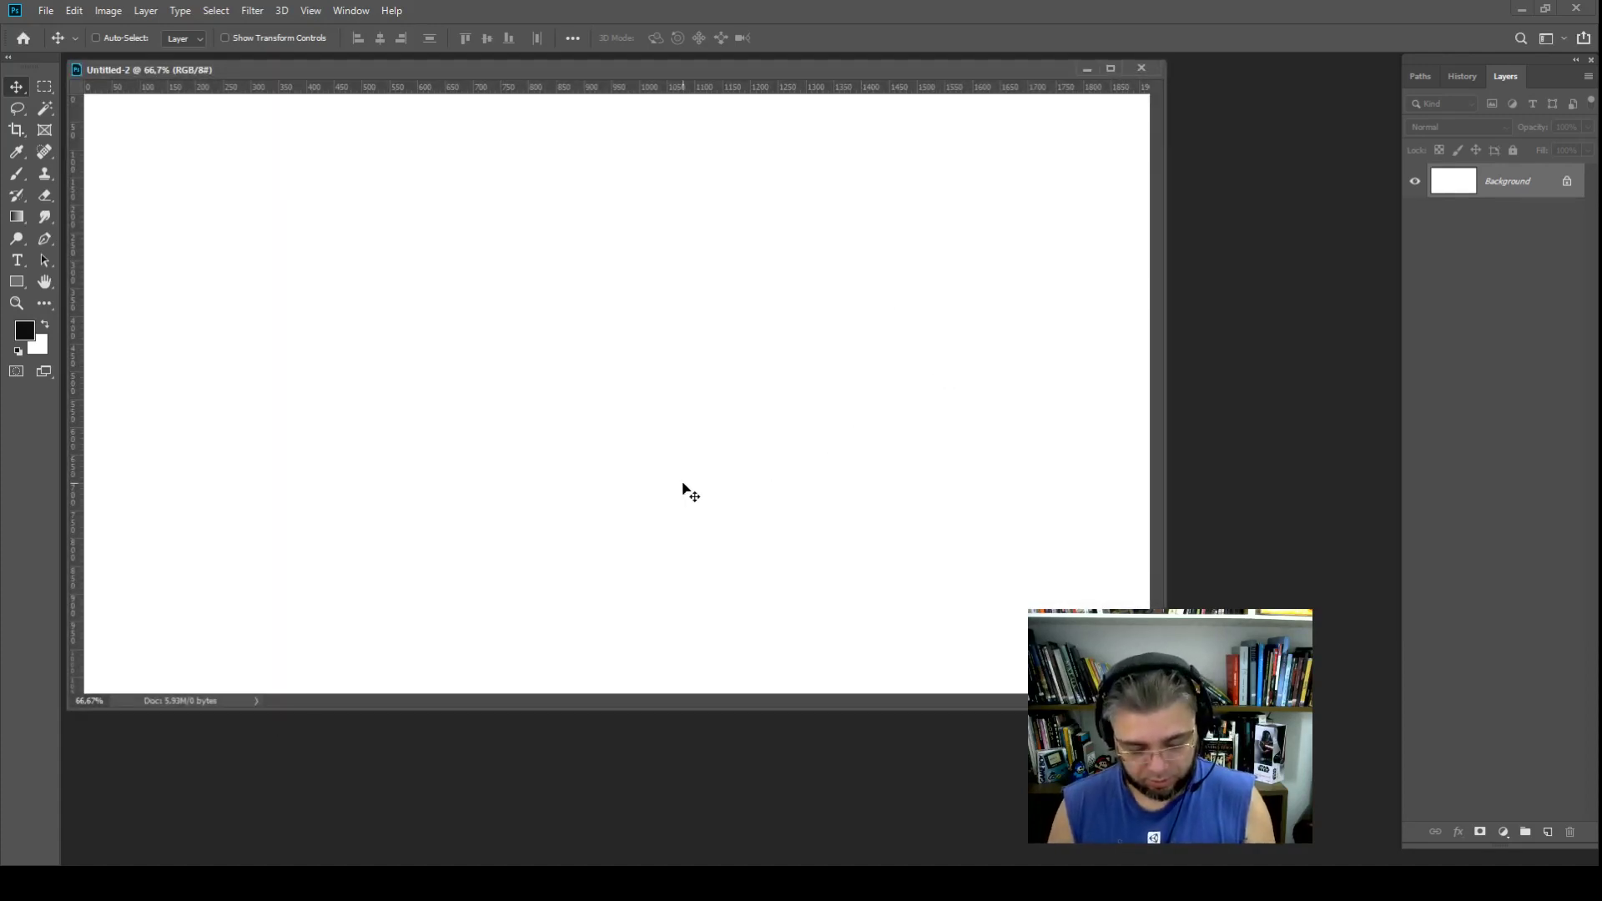
pyautogui.hotkey('ctrl', '-')
pyautogui.hotkey('ctrl', 'v')
# Step: Move the pasted ZBrush head screenshot up the canvas and view it at 66.7%
pyautogui.moveTo(644, 507); pyautogui.dragTo(652, 363)
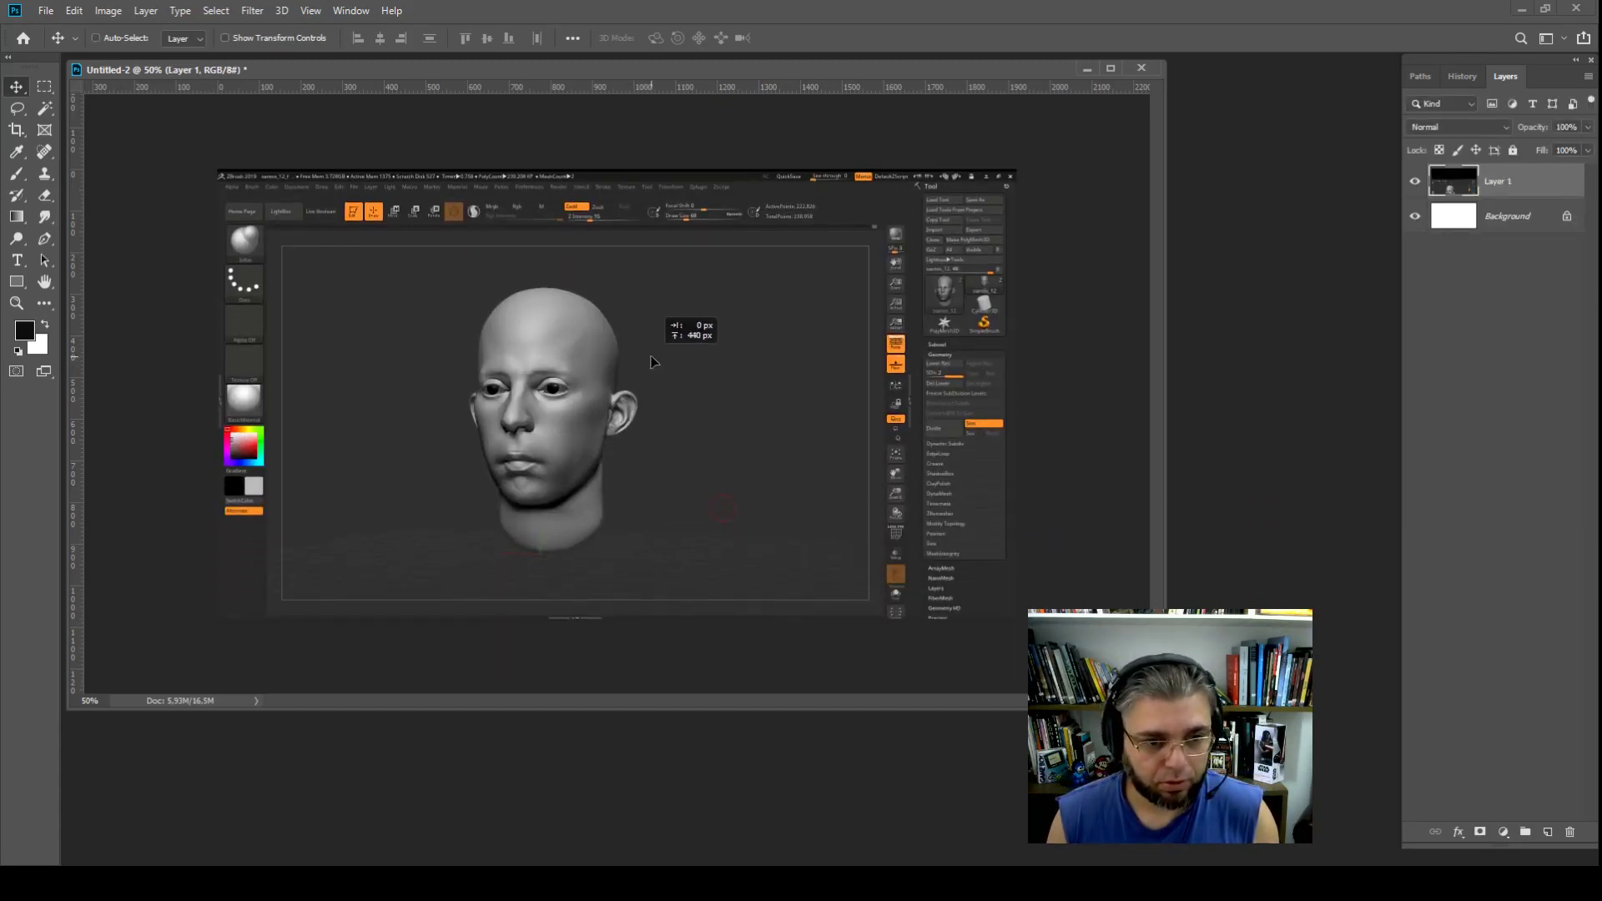
pyautogui.moveTo(652, 364); pyautogui.dragTo(656, 360)
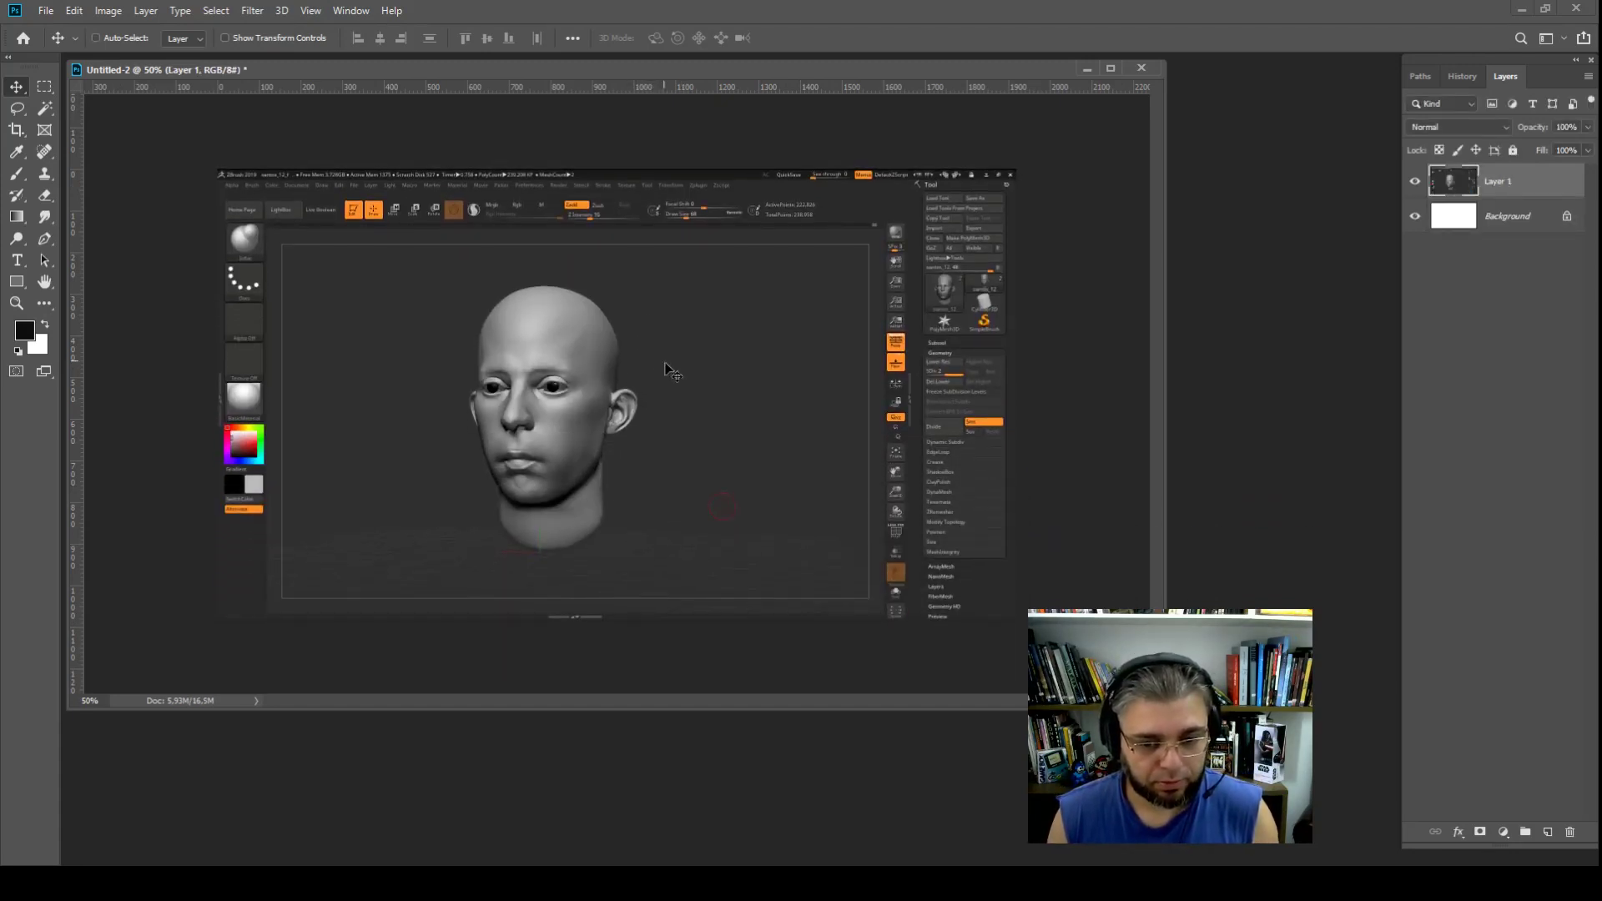
pyautogui.hotkey('ctrl', '0')
pyautogui.hotkey('ctrl', '-')
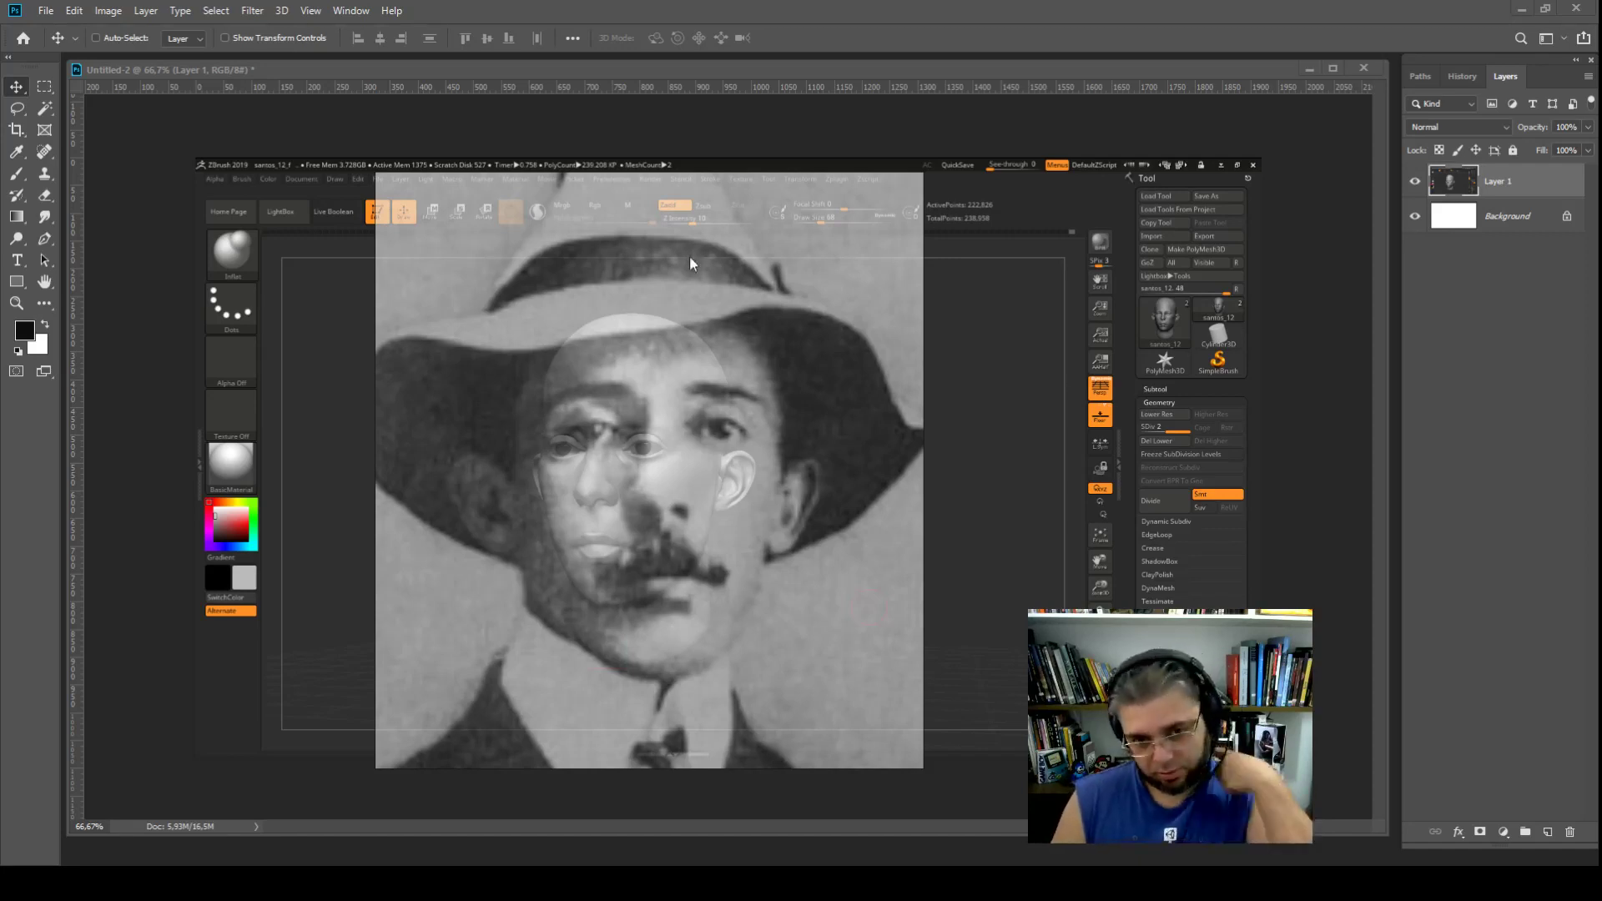
# Step: Move the mustached-man reference photo to the right of the head and shrink it
pyautogui.moveTo(705, 258)
pyautogui.mouseDown()
pyautogui.moveTo(1160, 217)
pyautogui.moveTo(1157, 143)
pyautogui.mouseUp()
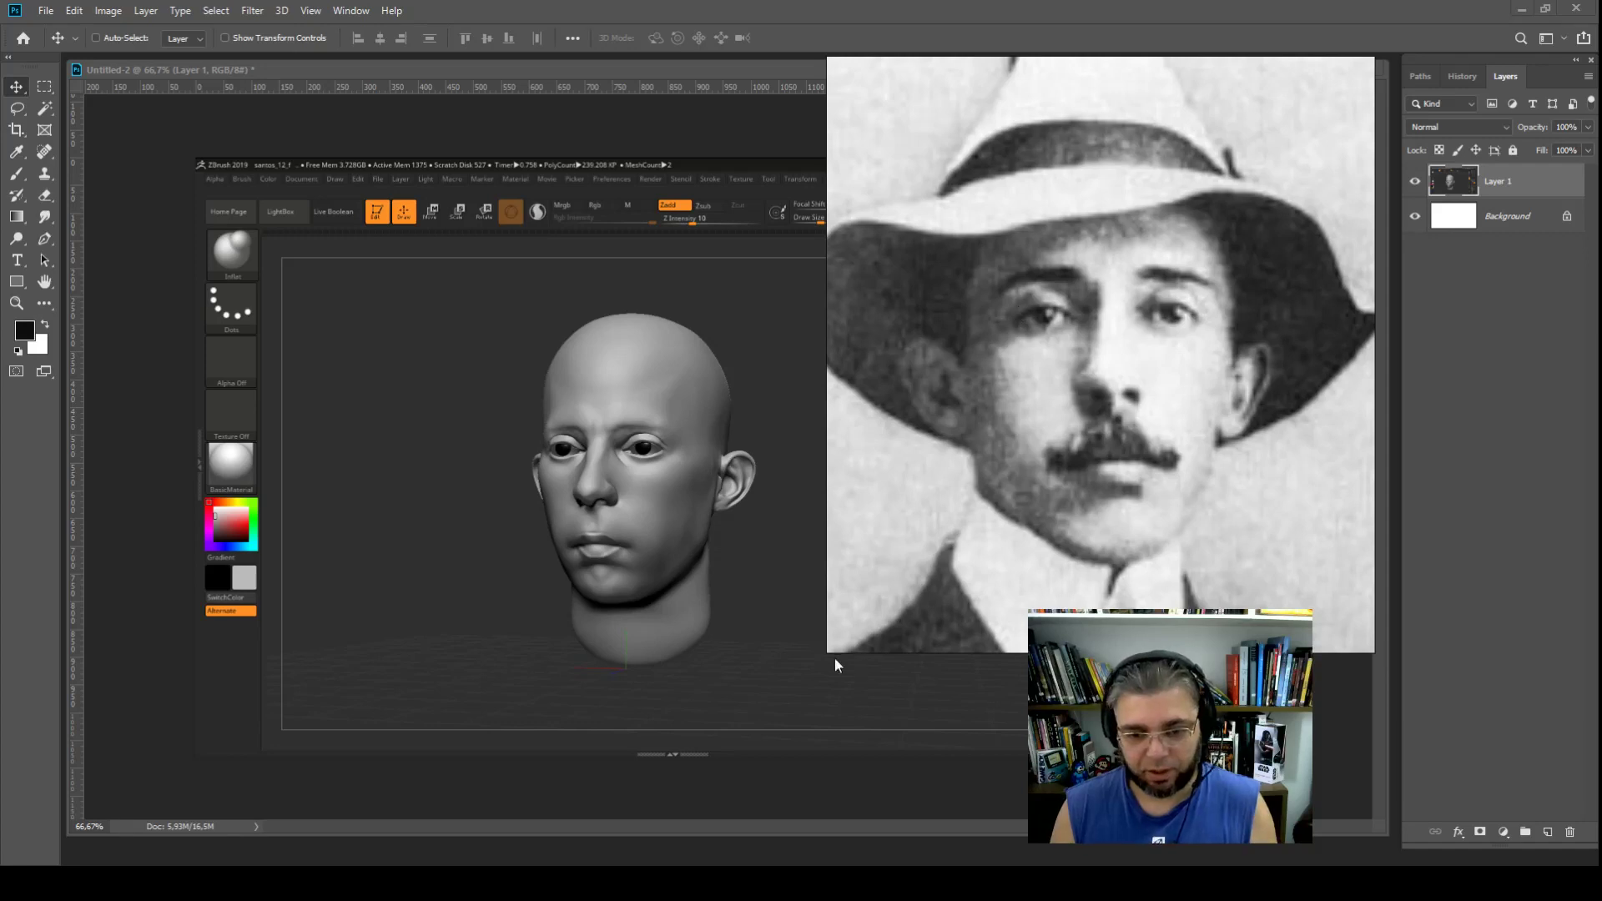
pyautogui.moveTo(828, 653); pyautogui.dragTo(938, 554)
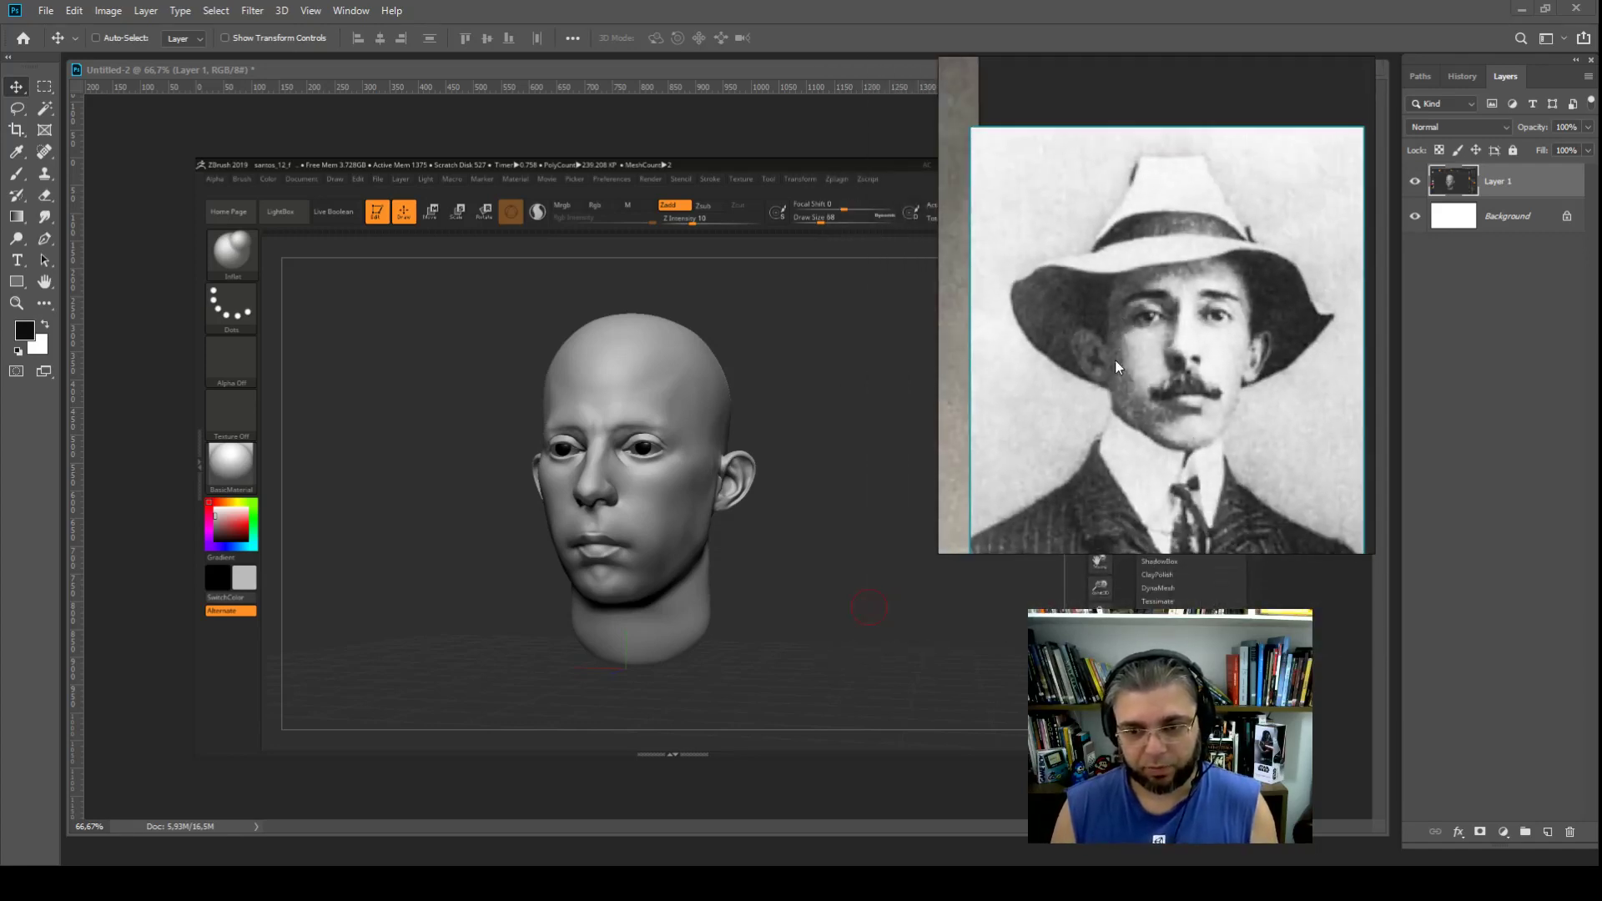
pyautogui.click(622, 446)
# Step: On a new Layer 2, brush a black bushy mustache under the head's nose
pyautogui.keyDown('alt'); pyautogui.scroll(3, 622, 451); pyautogui.keyUp('alt')
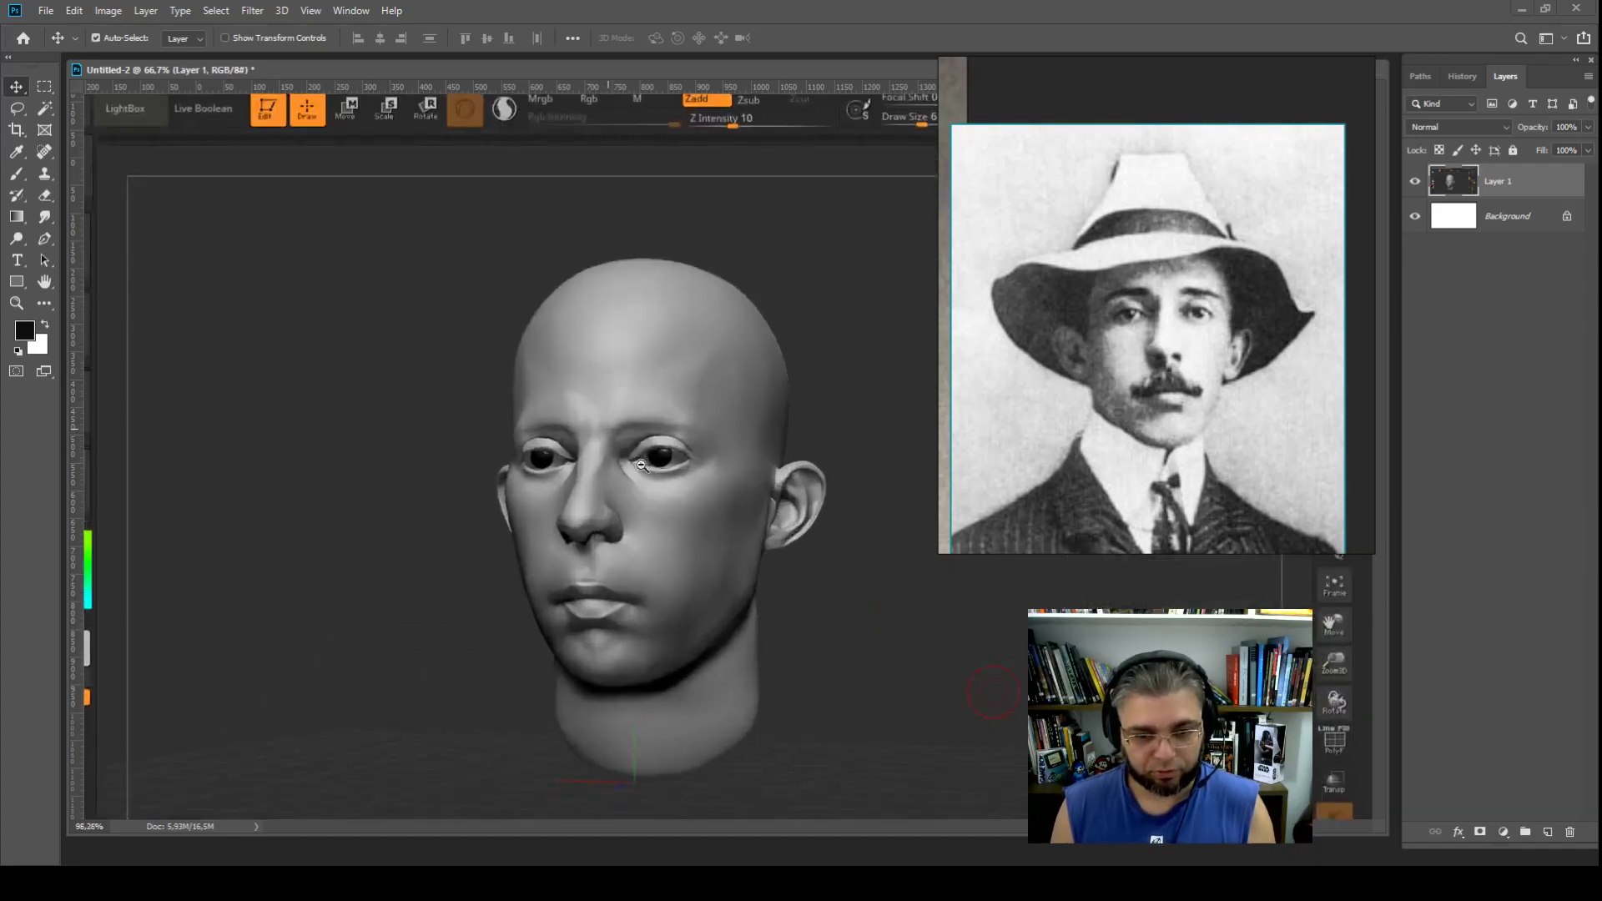
pyautogui.press('b')
pyautogui.click(1548, 830)
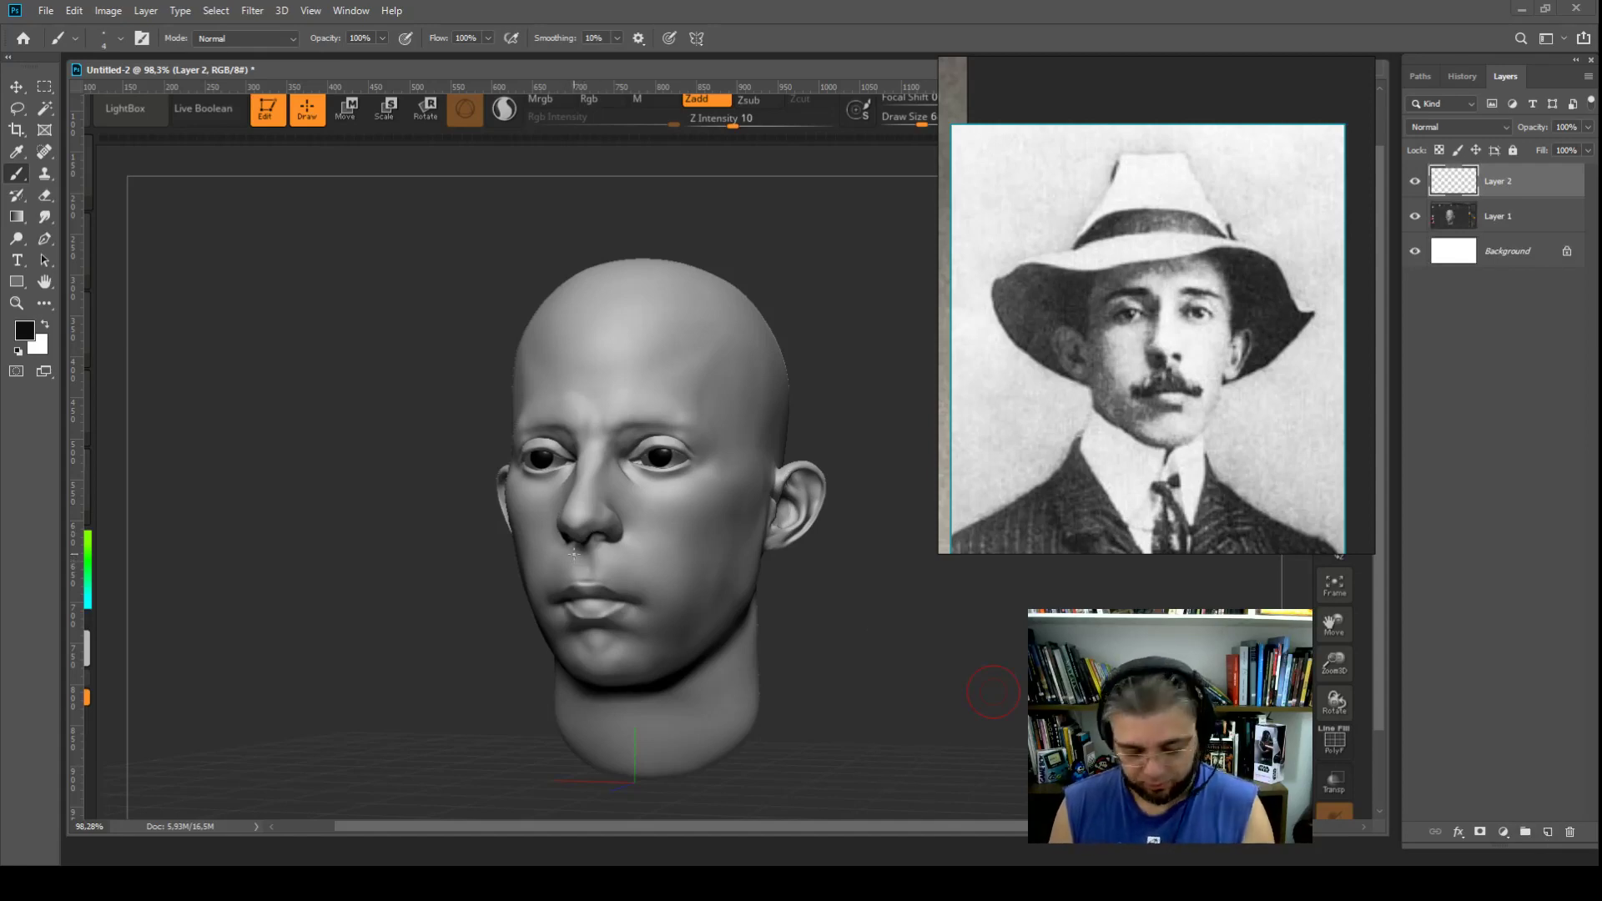
pyautogui.press(']')
pyautogui.press(']')
pyautogui.press(']')
pyautogui.moveTo(577, 570)
pyautogui.mouseDown()
pyautogui.moveTo(577, 553)
pyautogui.moveTo(551, 593)
pyautogui.mouseUp()
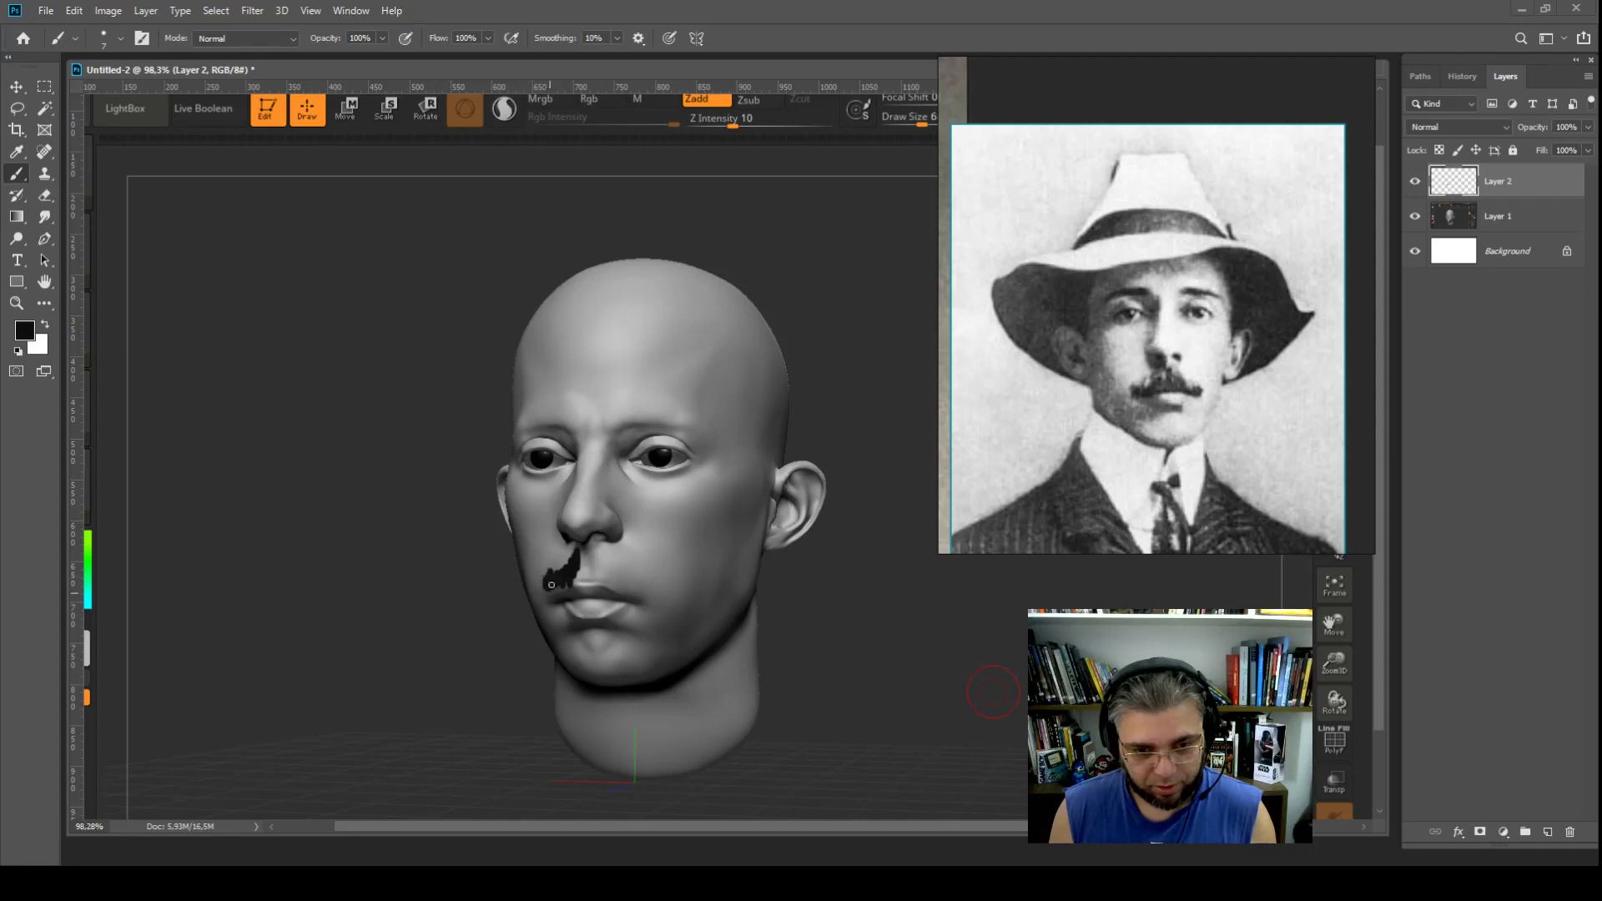
pyautogui.moveTo(588, 577); pyautogui.dragTo(595, 555)
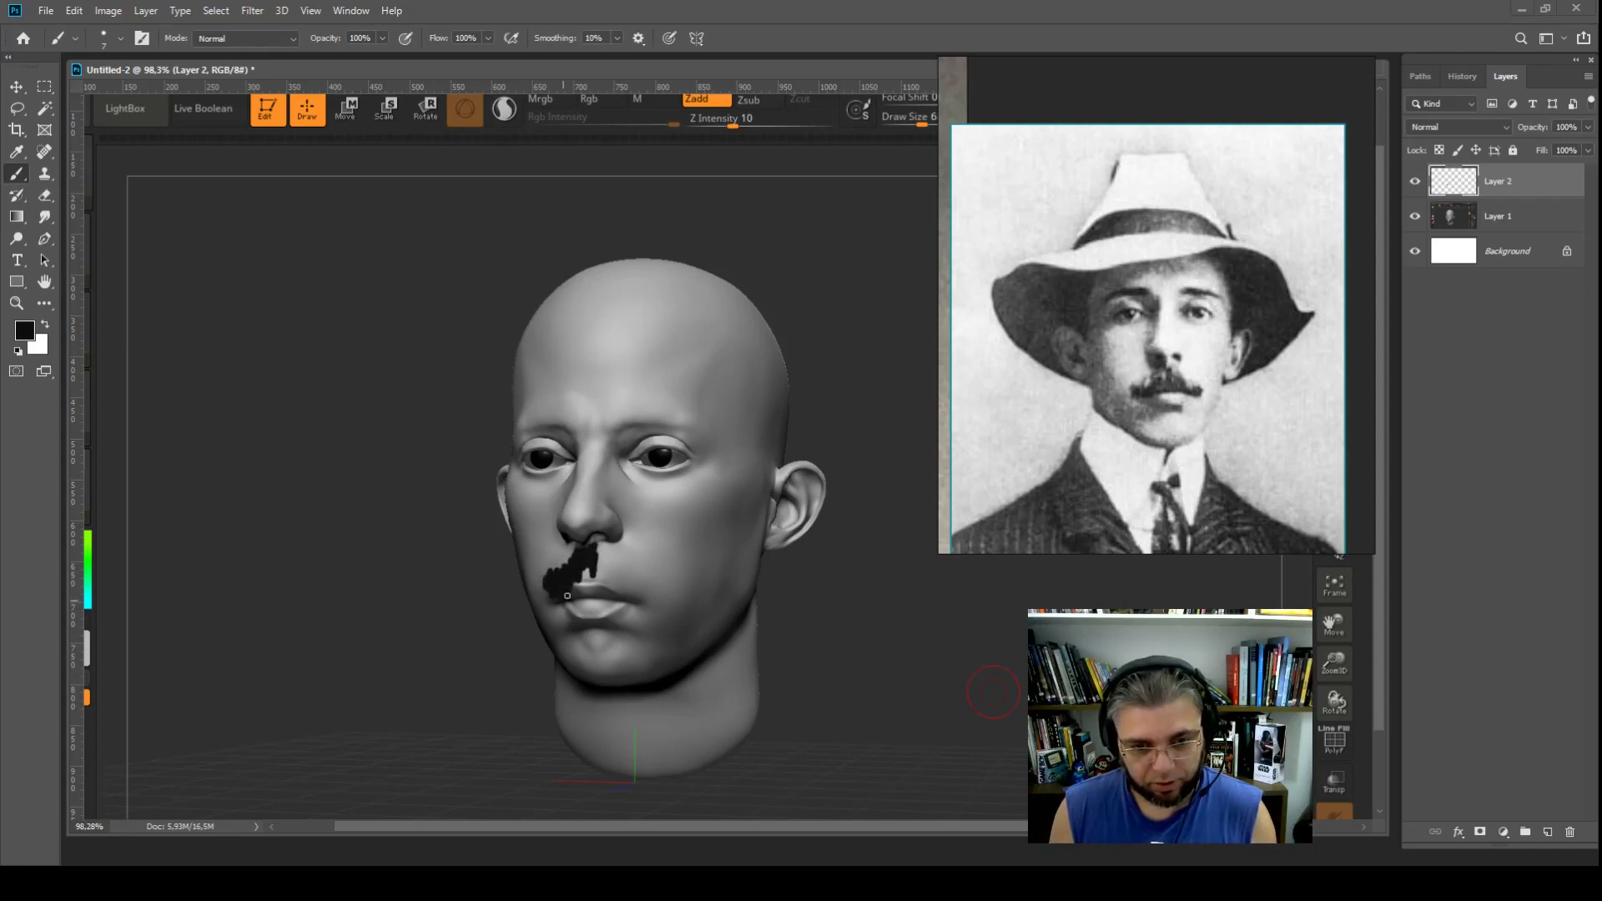
pyautogui.moveTo(583, 582)
pyautogui.mouseDown()
pyautogui.moveTo(604, 572)
pyautogui.moveTo(601, 589)
pyautogui.moveTo(619, 568)
pyautogui.mouseUp()
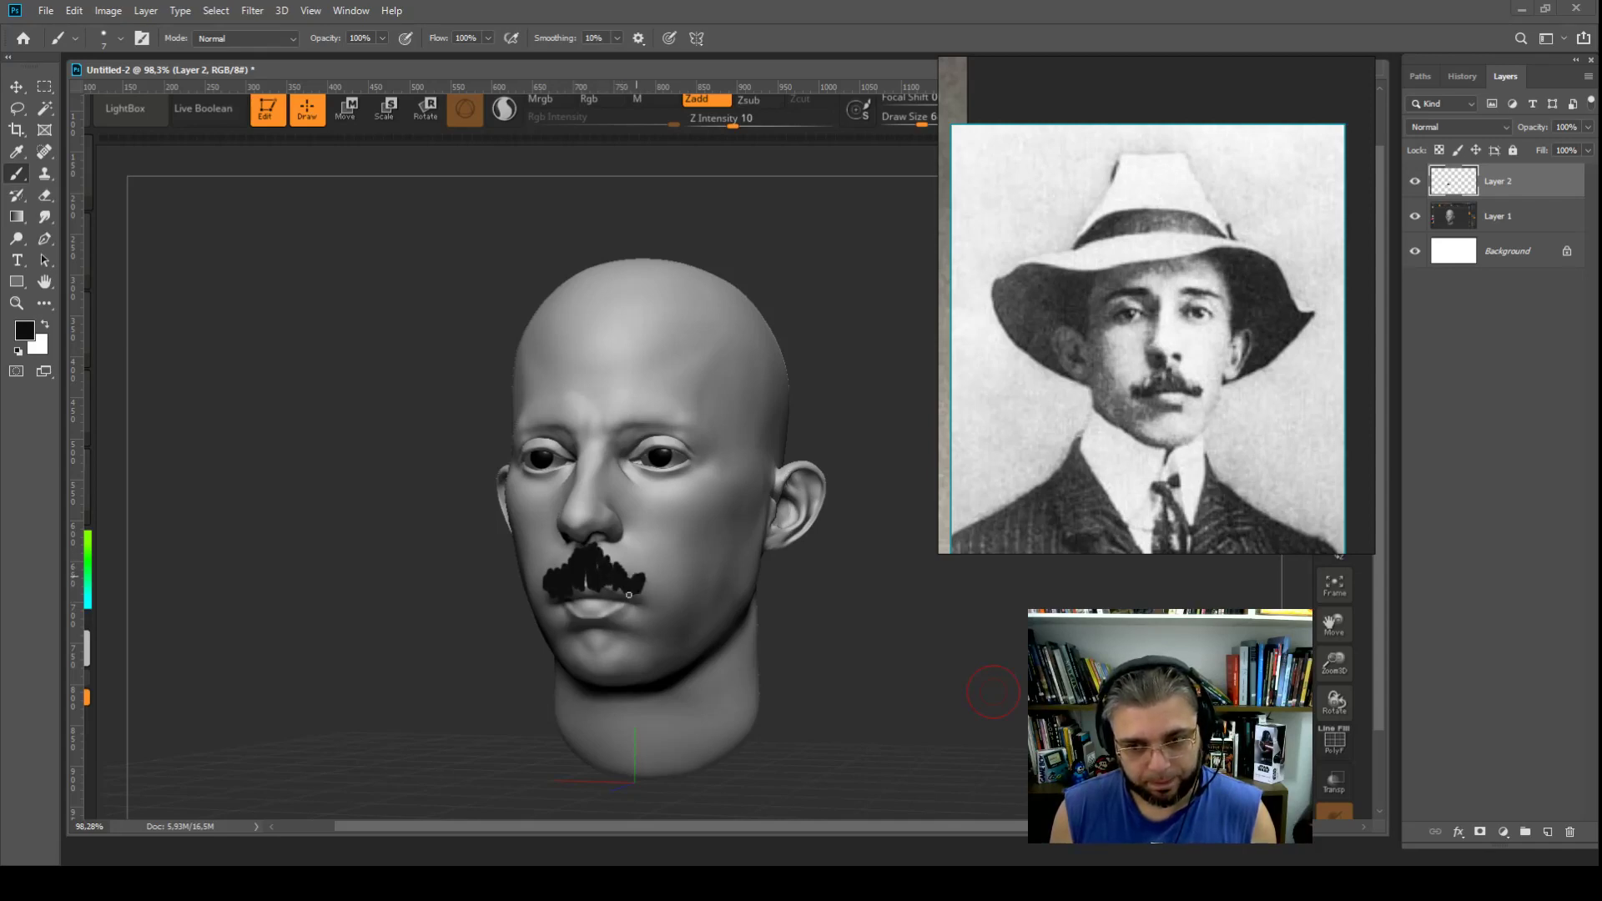
pyautogui.moveTo(629, 595); pyautogui.dragTo(616, 584)
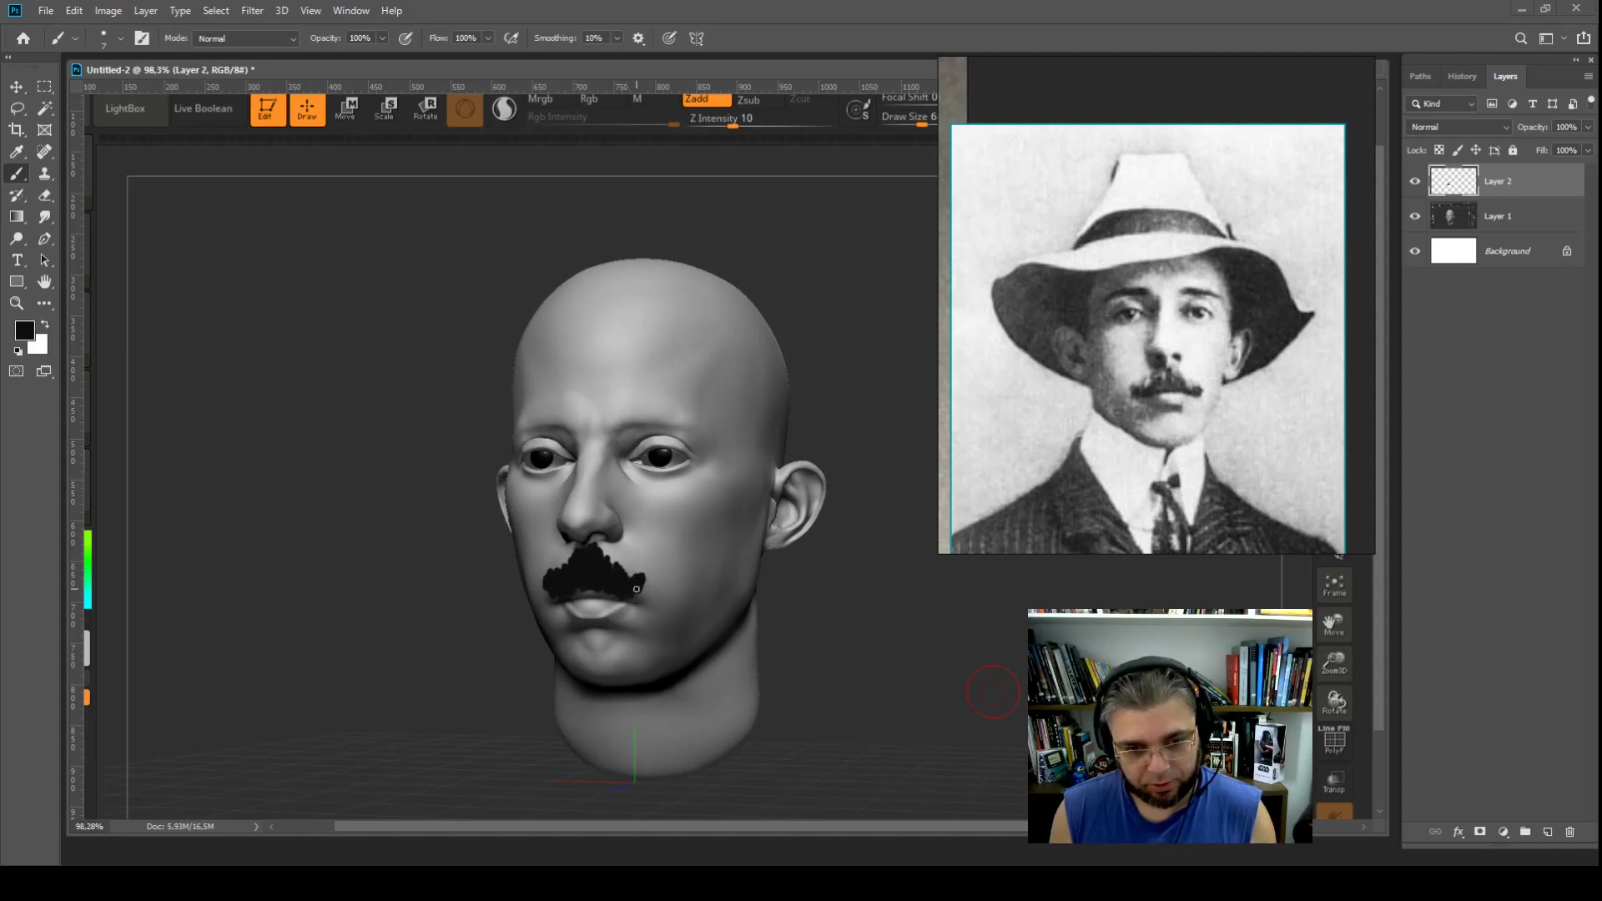
pyautogui.moveTo(598, 548); pyautogui.dragTo(562, 566)
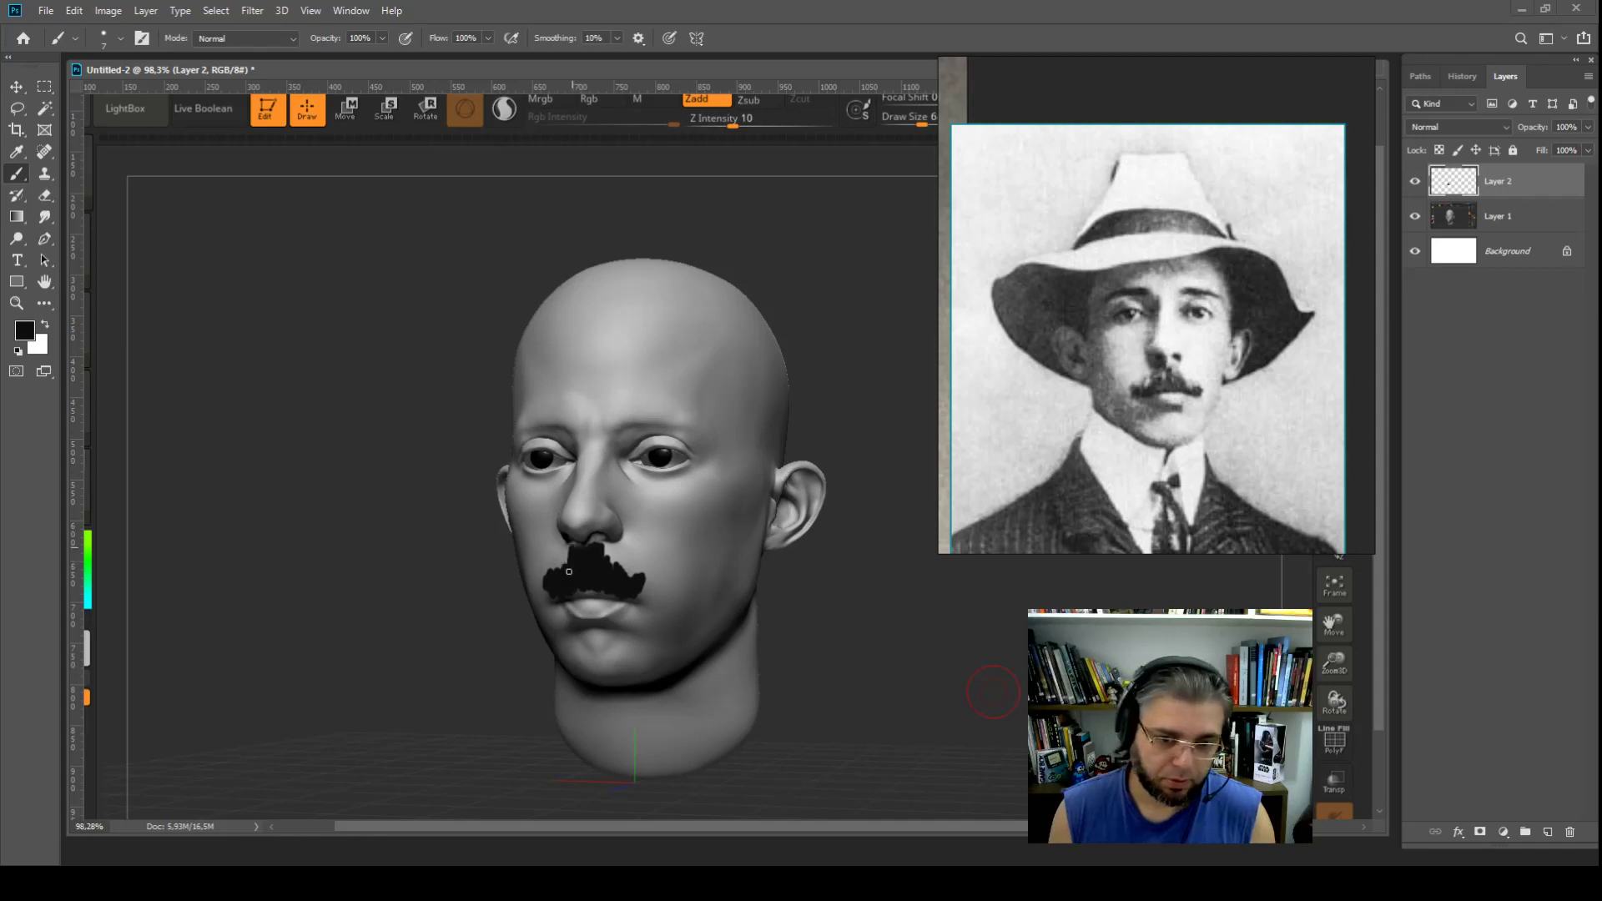
pyautogui.press('[')
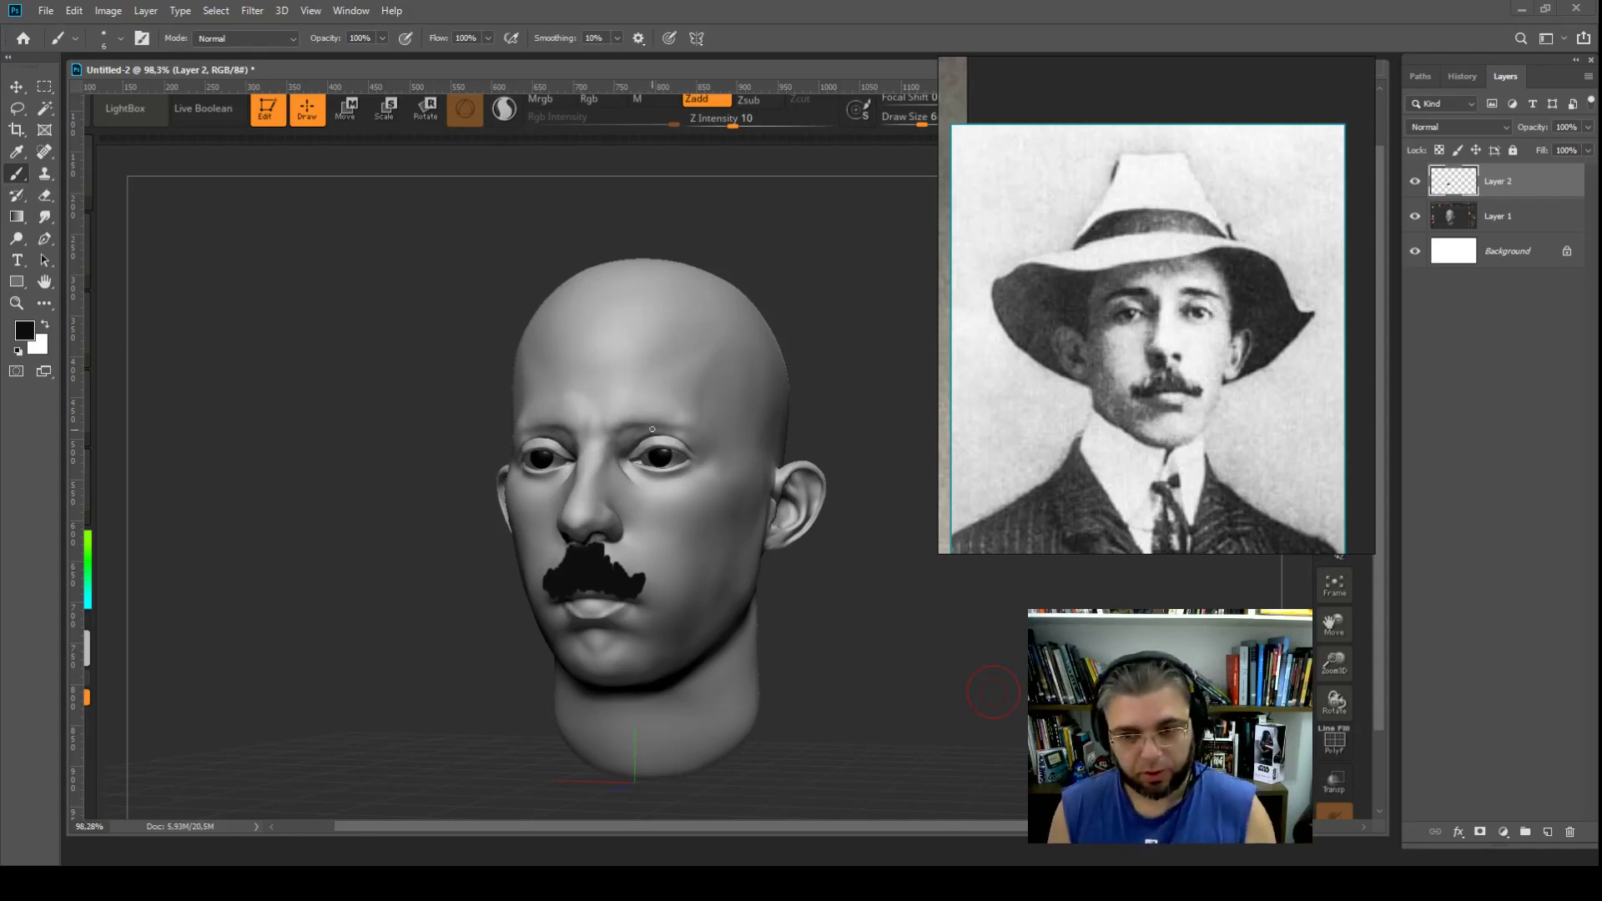
# Step: Brush thick black eyebrows above both eyes on Layer 2, adjusting brush size as needed
pyautogui.moveTo(634, 419); pyautogui.dragTo(645, 417)
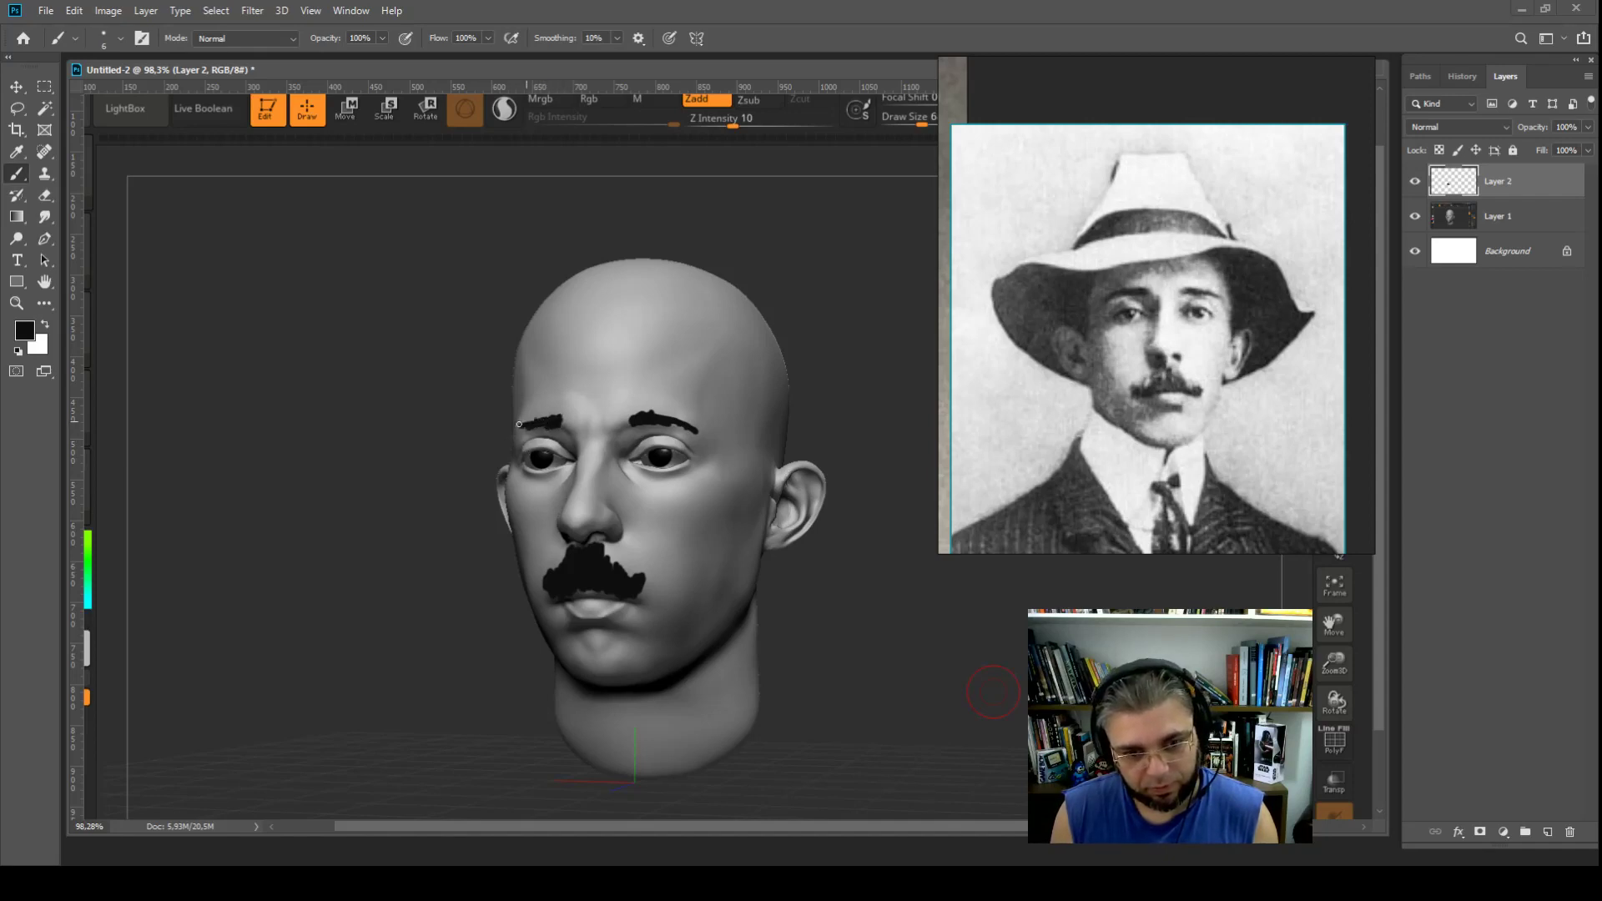
pyautogui.press('[')
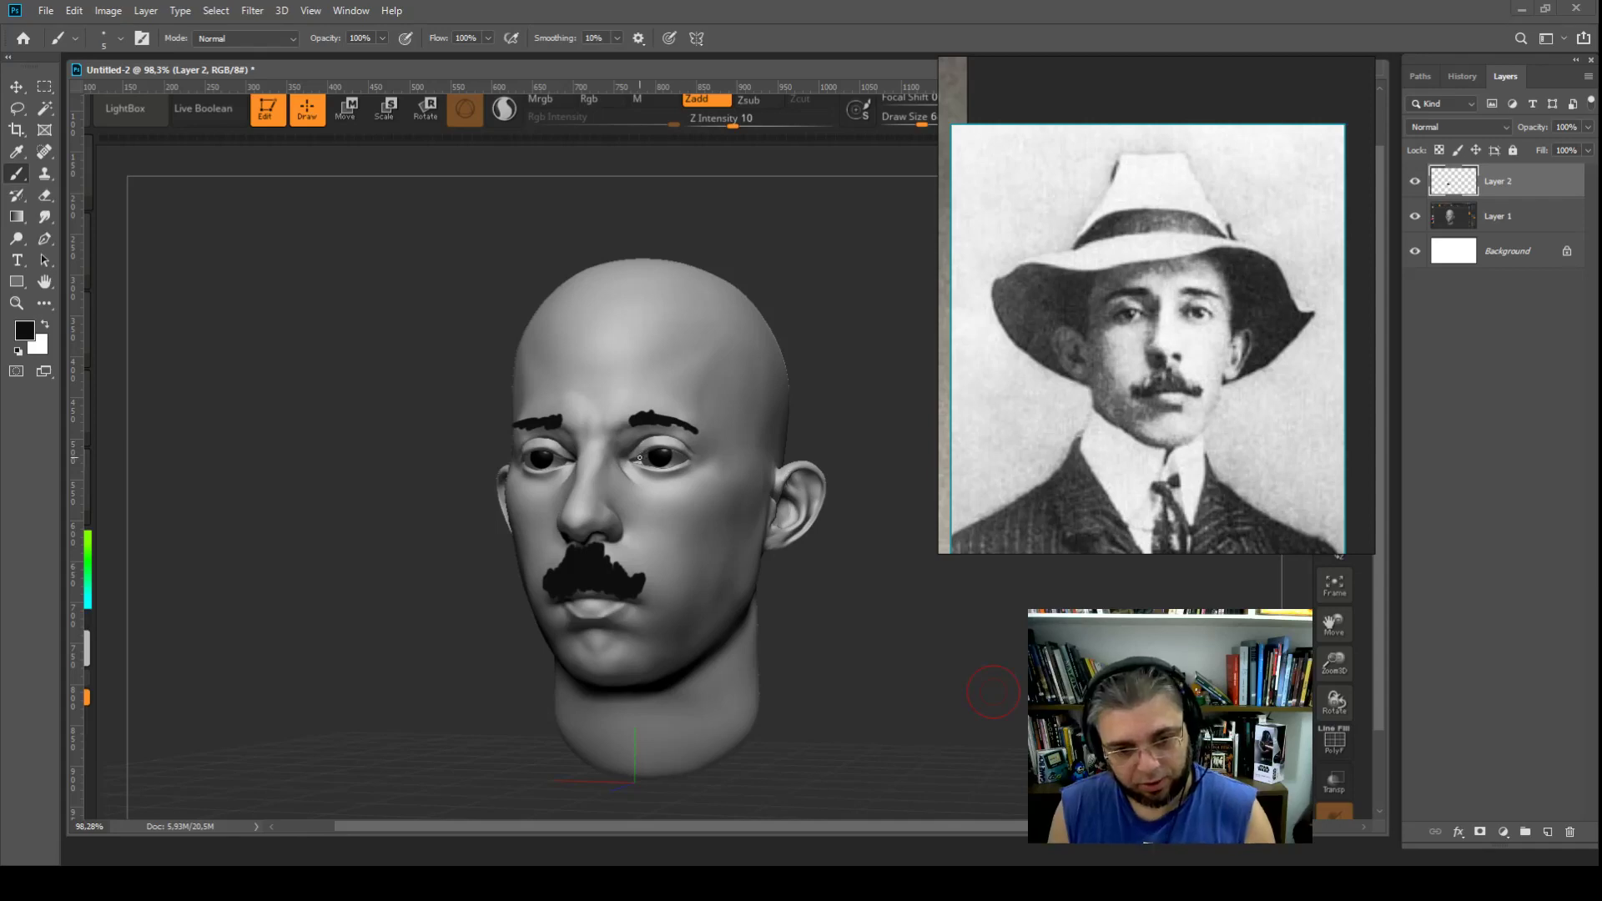
pyautogui.press('[')
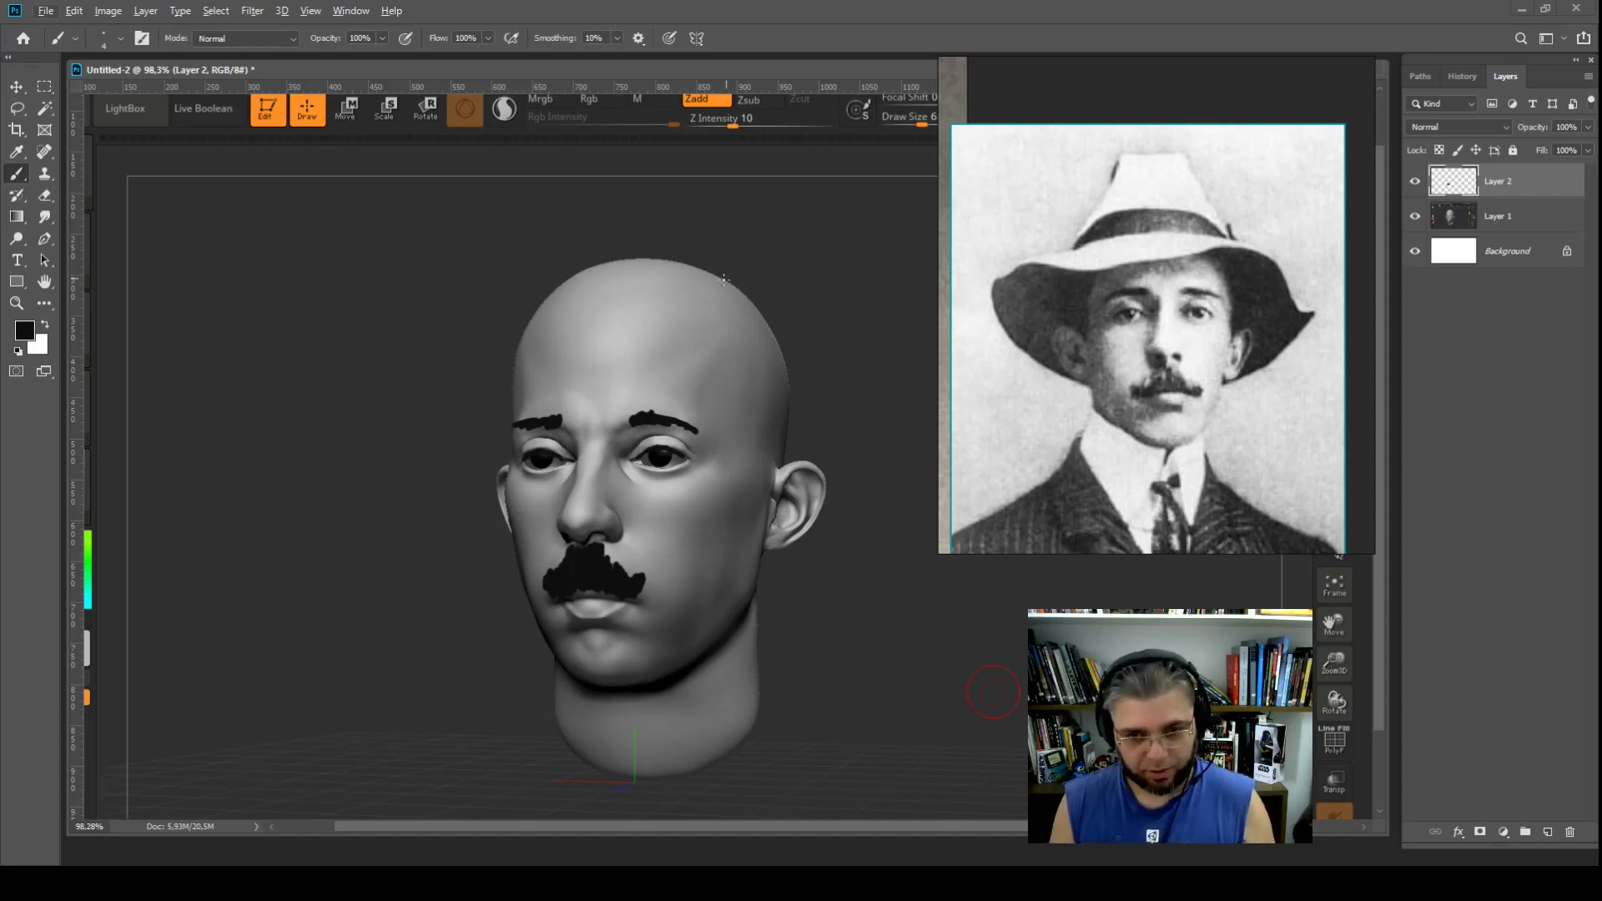
pyautogui.press(']')
pyautogui.press(']')
pyautogui.press(']')
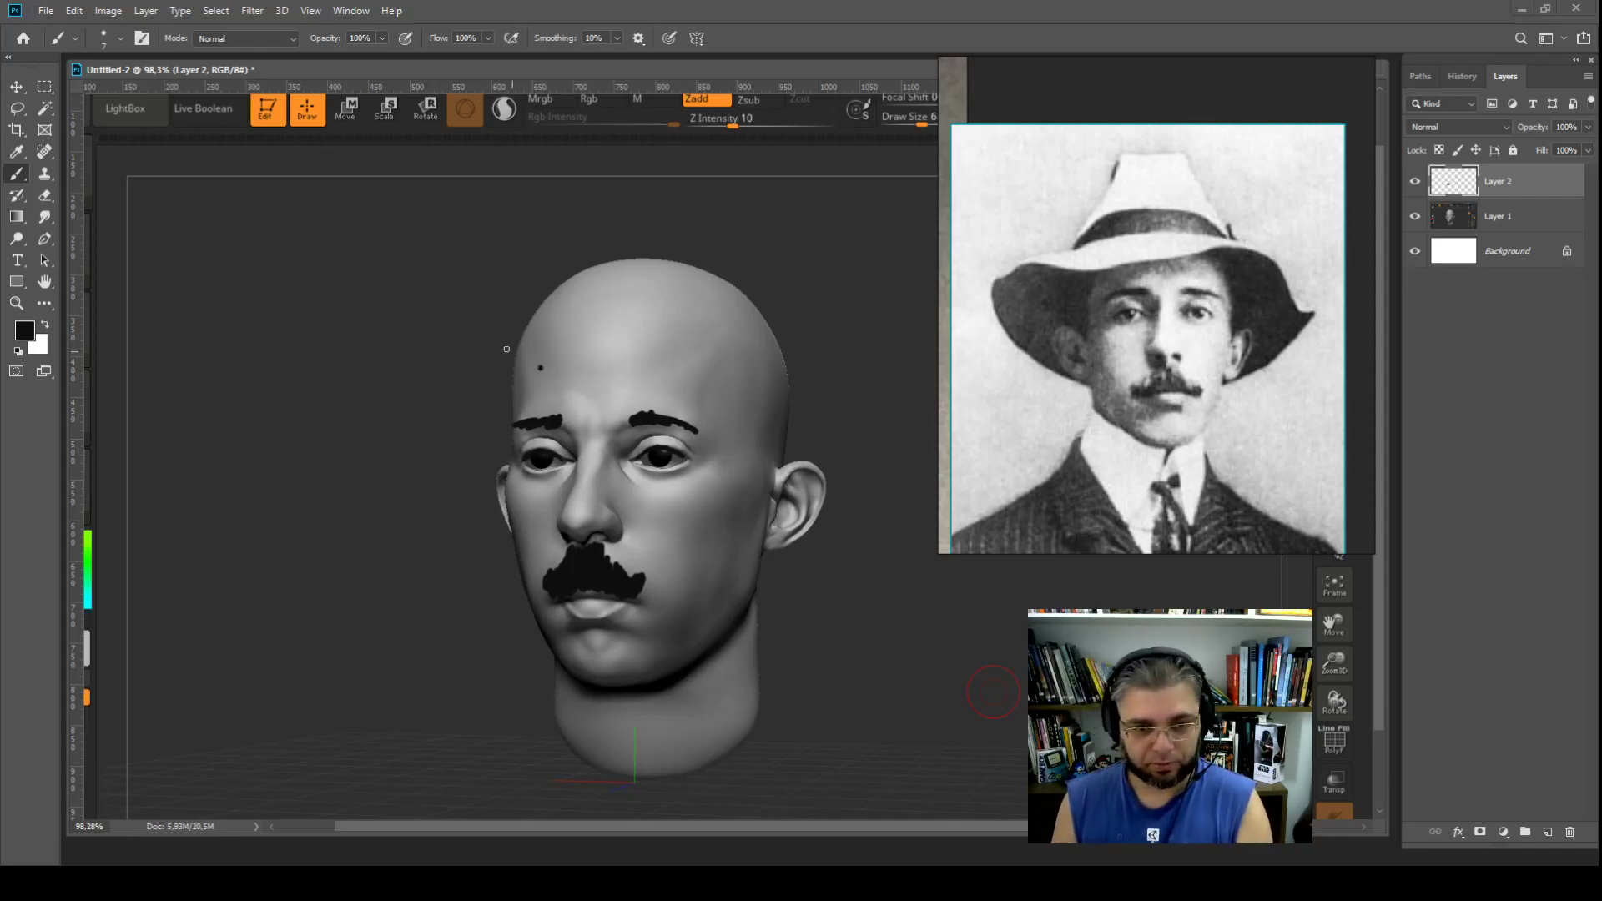
pyautogui.press(']')
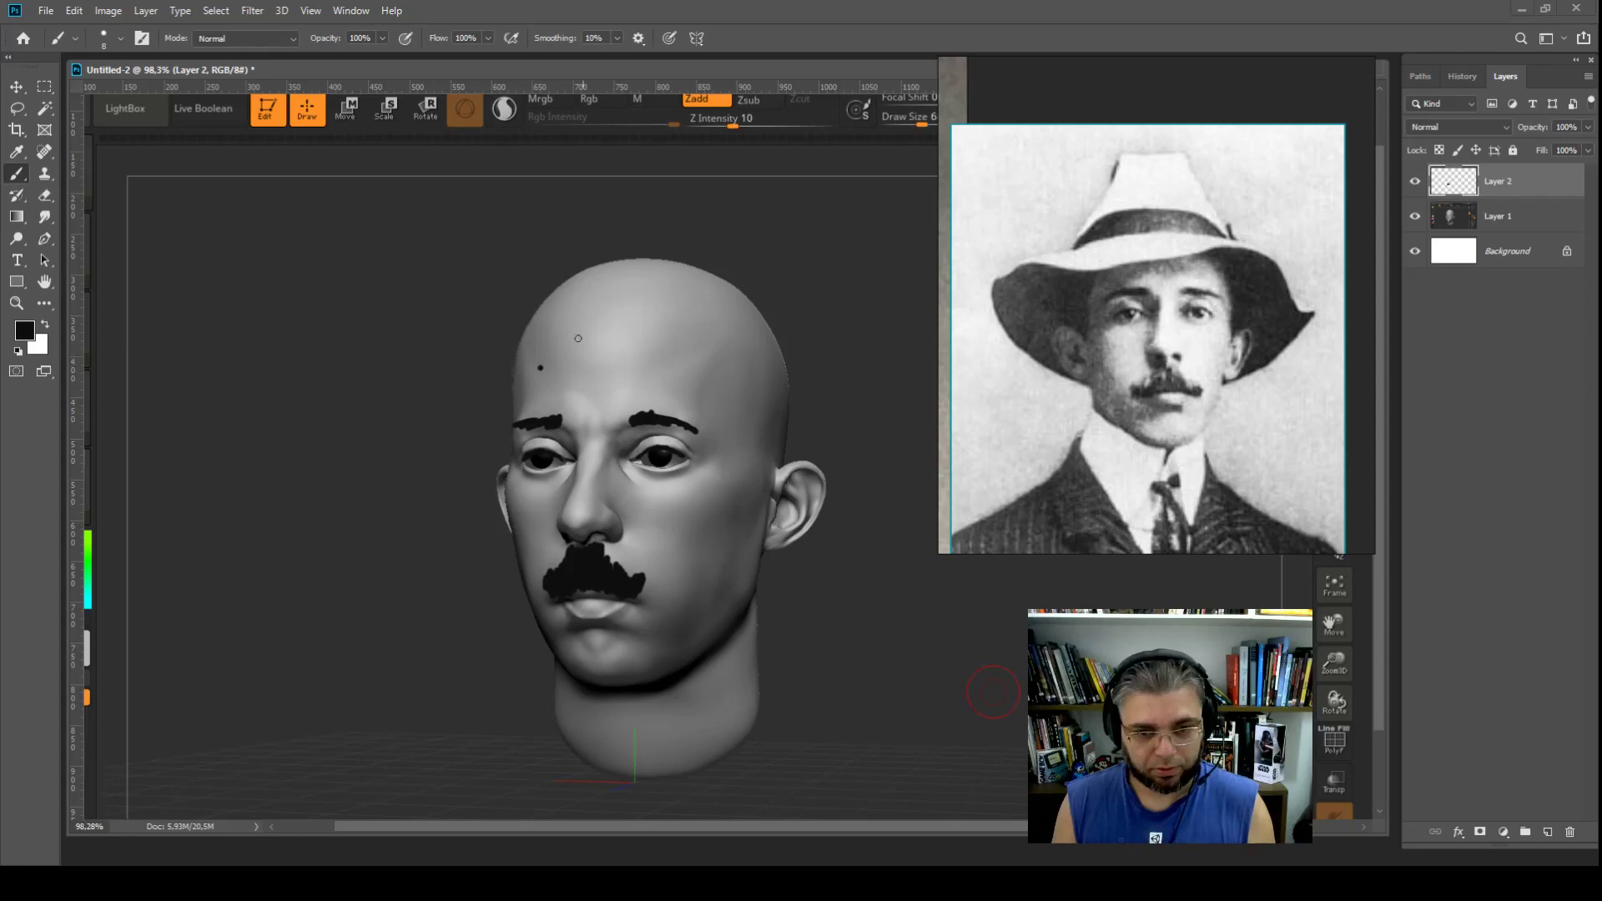
# Step: Sketch the hat's brim, right curve and crown arc over the head
pyautogui.moveTo(767, 308)
pyautogui.mouseDown()
pyautogui.moveTo(536, 357)
pyautogui.moveTo(317, 361)
pyautogui.moveTo(527, 570)
pyautogui.mouseUp()
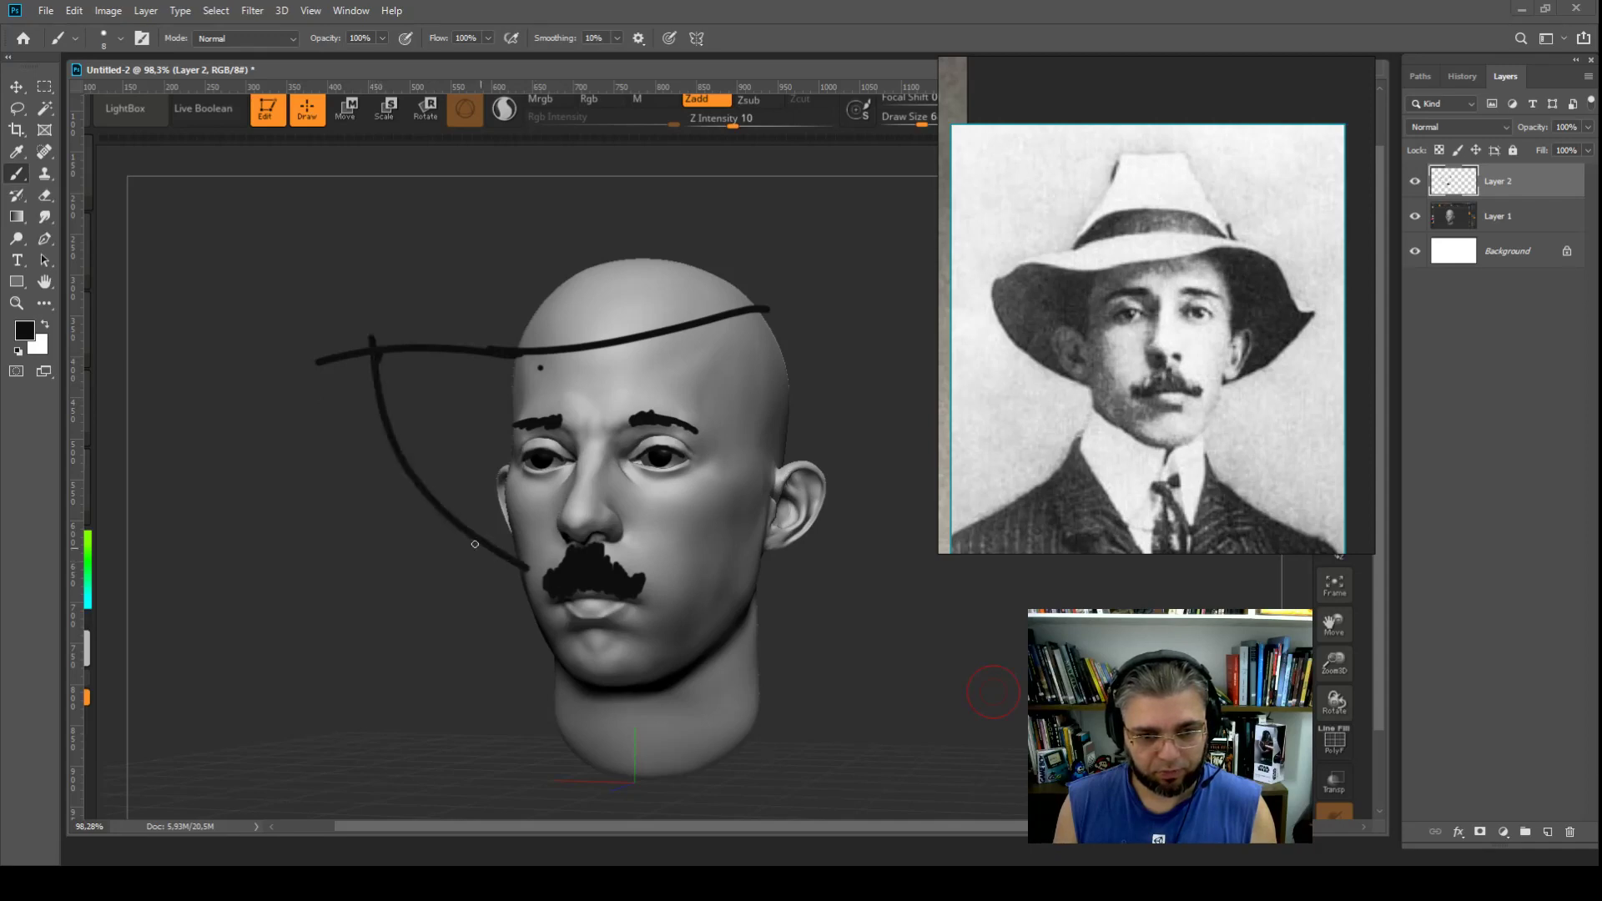
pyautogui.moveTo(749, 595); pyautogui.dragTo(981, 376)
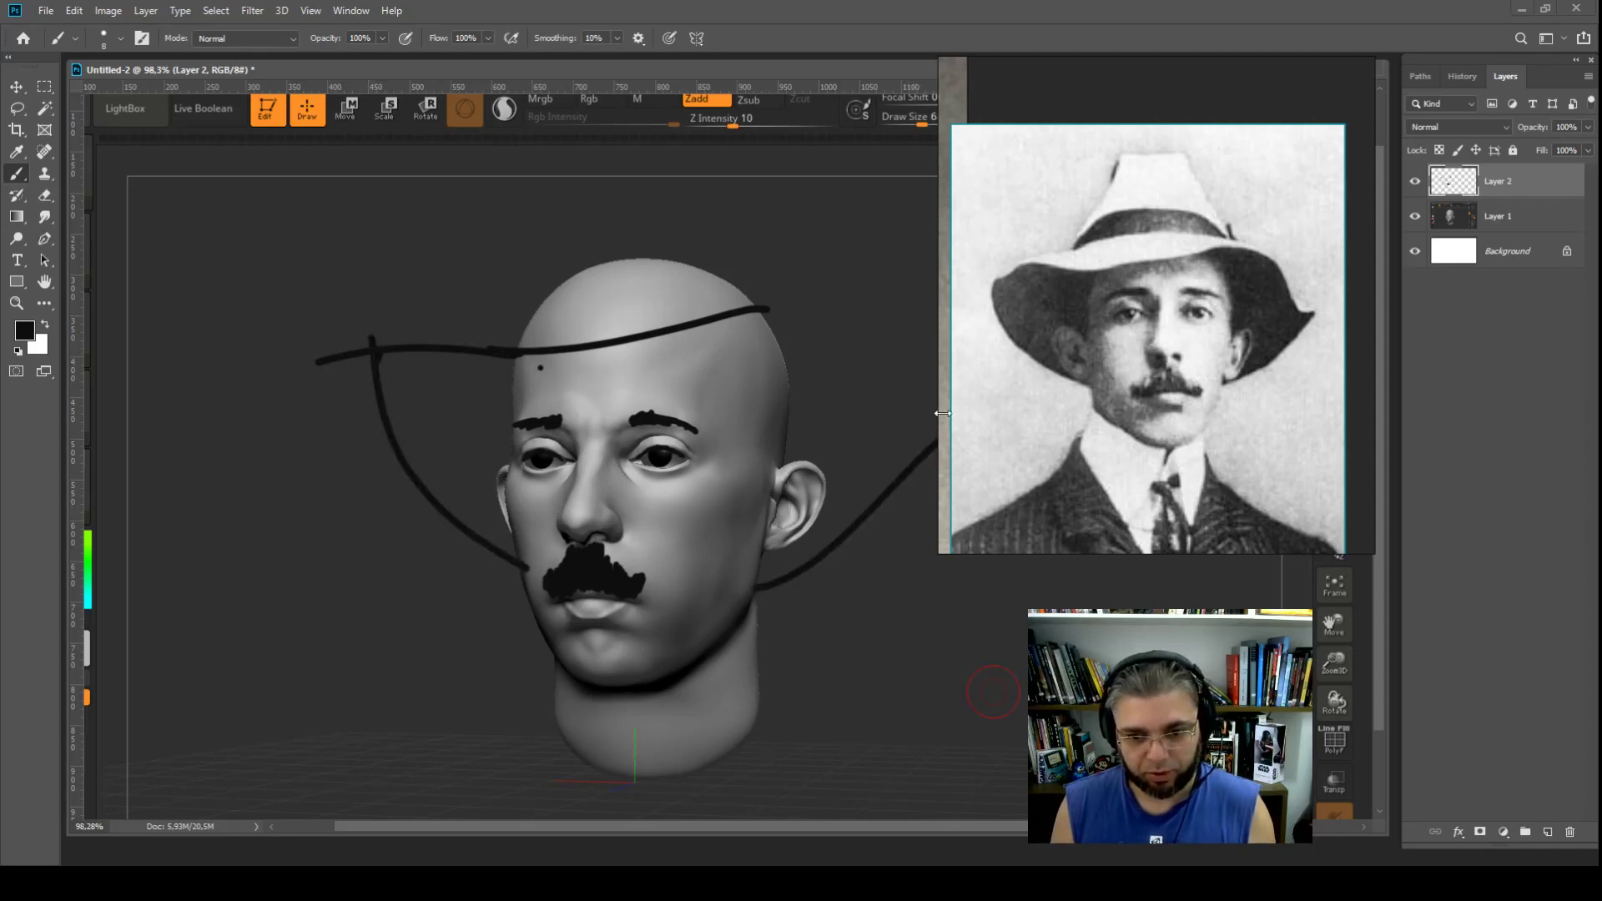
pyautogui.moveTo(1040, 151); pyautogui.dragTo(1196, 195, button='right')
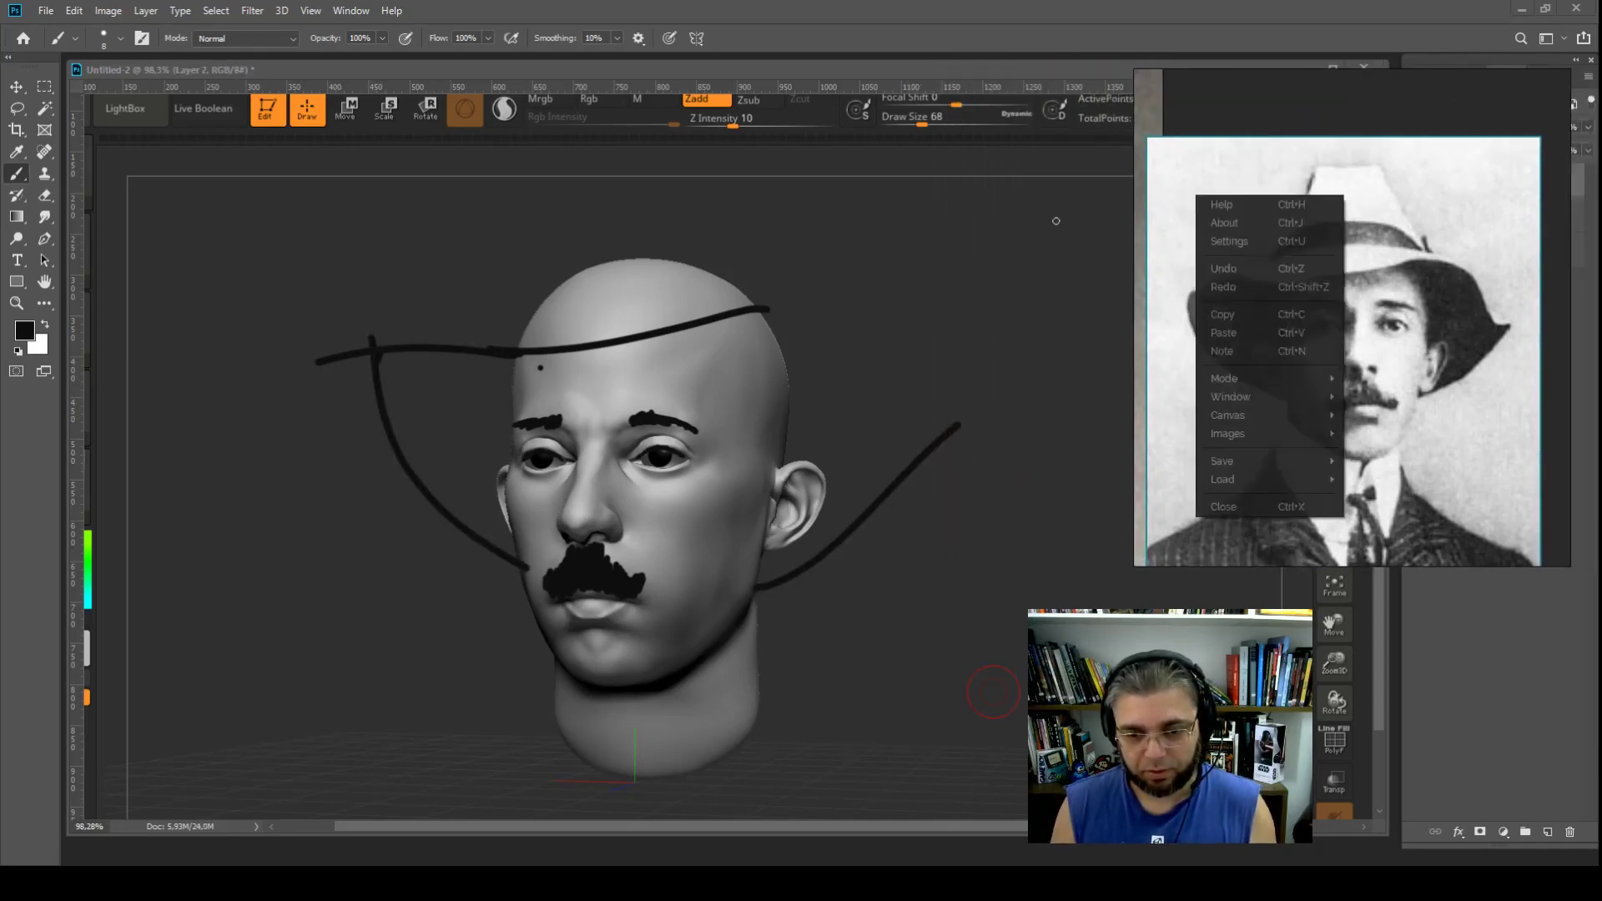
pyautogui.click(783, 564)
pyautogui.moveTo(769, 585)
pyautogui.mouseDown()
pyautogui.moveTo(947, 396)
pyautogui.moveTo(886, 403)
pyautogui.mouseUp()
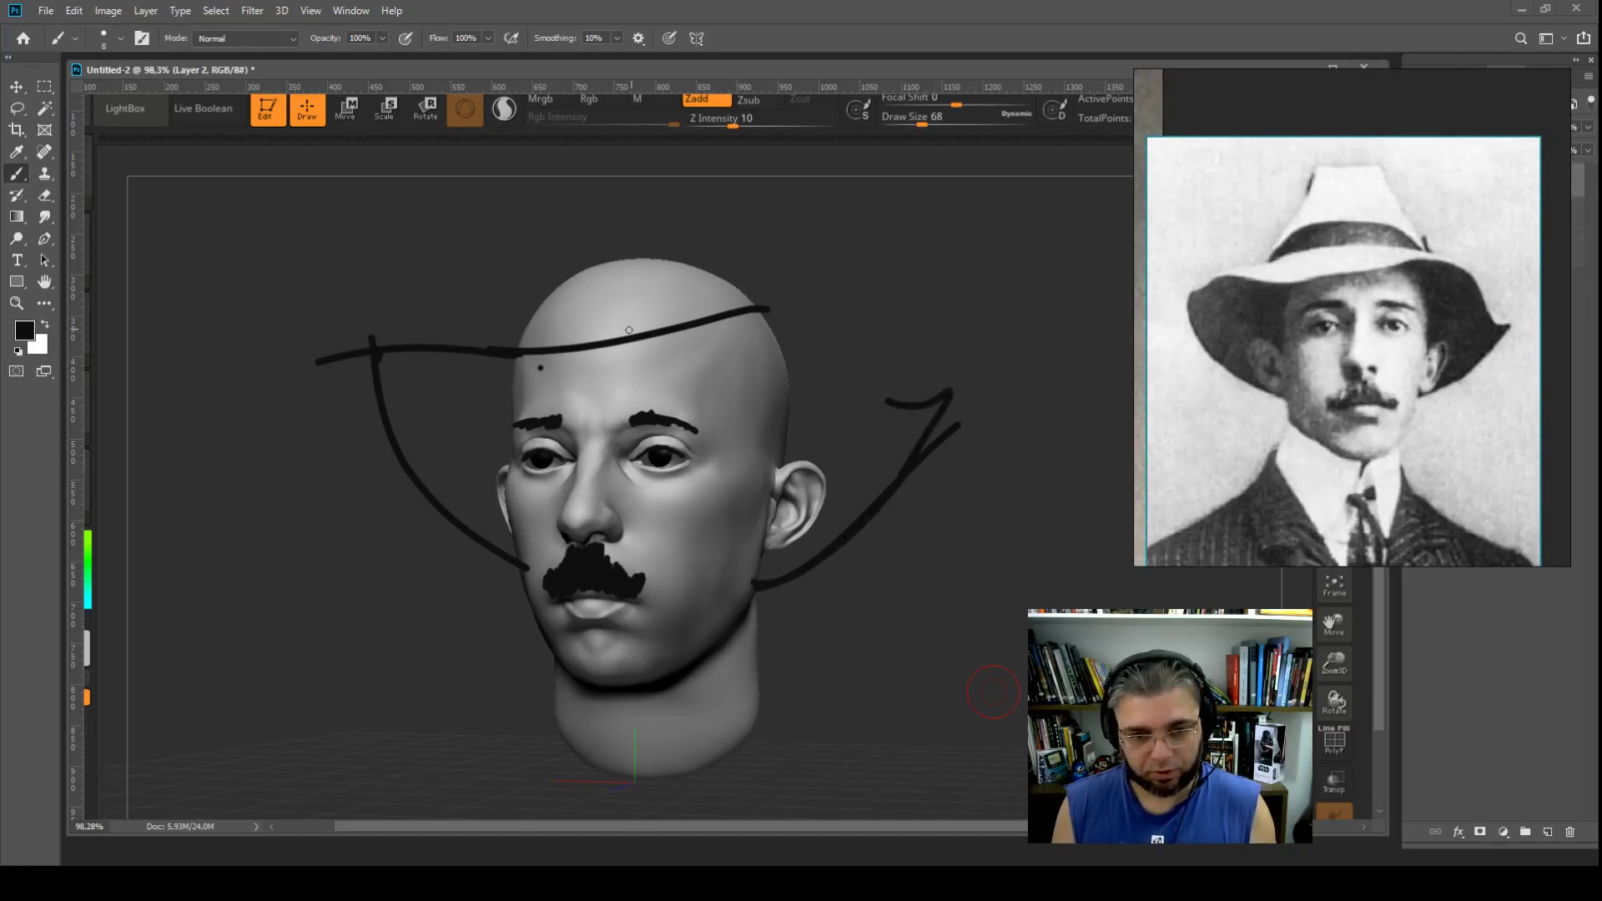
pyautogui.moveTo(600, 347); pyautogui.dragTo(844, 342)
pyautogui.moveTo(664, 326)
pyautogui.mouseDown()
pyautogui.moveTo(851, 386)
pyautogui.moveTo(822, 323)
pyautogui.moveTo(656, 323)
pyautogui.moveTo(721, 355)
pyautogui.moveTo(766, 471)
pyautogui.mouseUp()
# Step: Paint dark hair on the head's right side and a light-grey hat brim across it
pyautogui.press(']')
pyautogui.press(']')
pyautogui.press(']')
pyautogui.moveTo(732, 342)
pyautogui.mouseDown()
pyautogui.moveTo(709, 332)
pyautogui.moveTo(759, 333)
pyautogui.moveTo(753, 429)
pyautogui.moveTo(809, 458)
pyautogui.mouseUp()
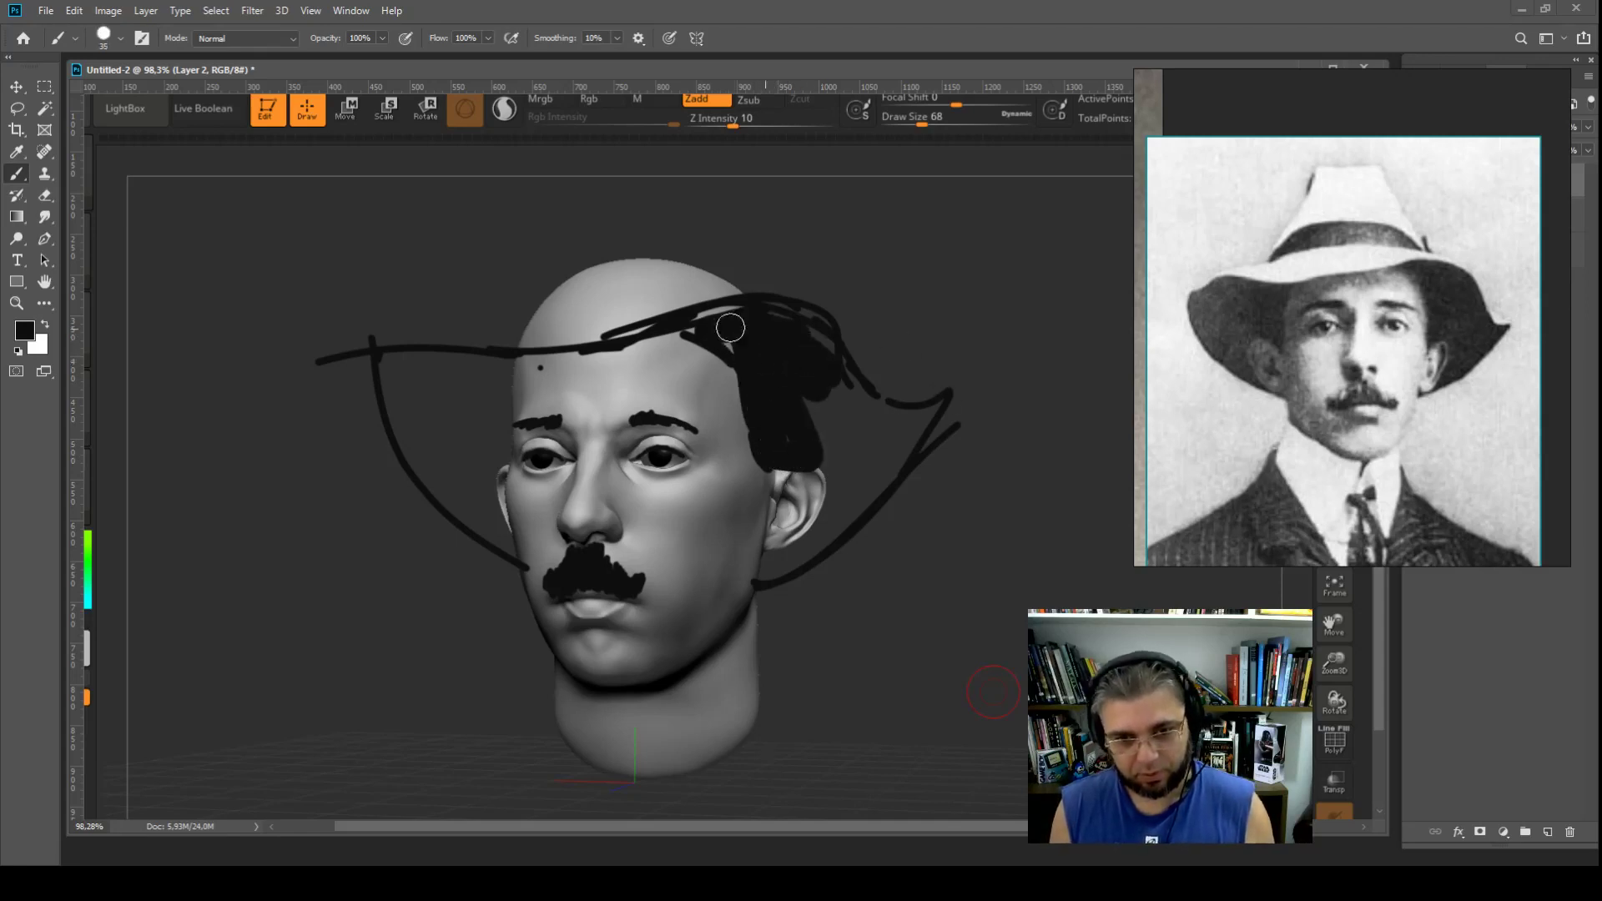
pyautogui.keyDown('alt'); pyautogui.click(652, 360); pyautogui.keyUp('alt')
pyautogui.click(750, 294)
pyautogui.moveTo(716, 305)
pyautogui.mouseDown()
pyautogui.moveTo(392, 322)
pyautogui.moveTo(626, 314)
pyautogui.moveTo(382, 298)
pyautogui.mouseUp()
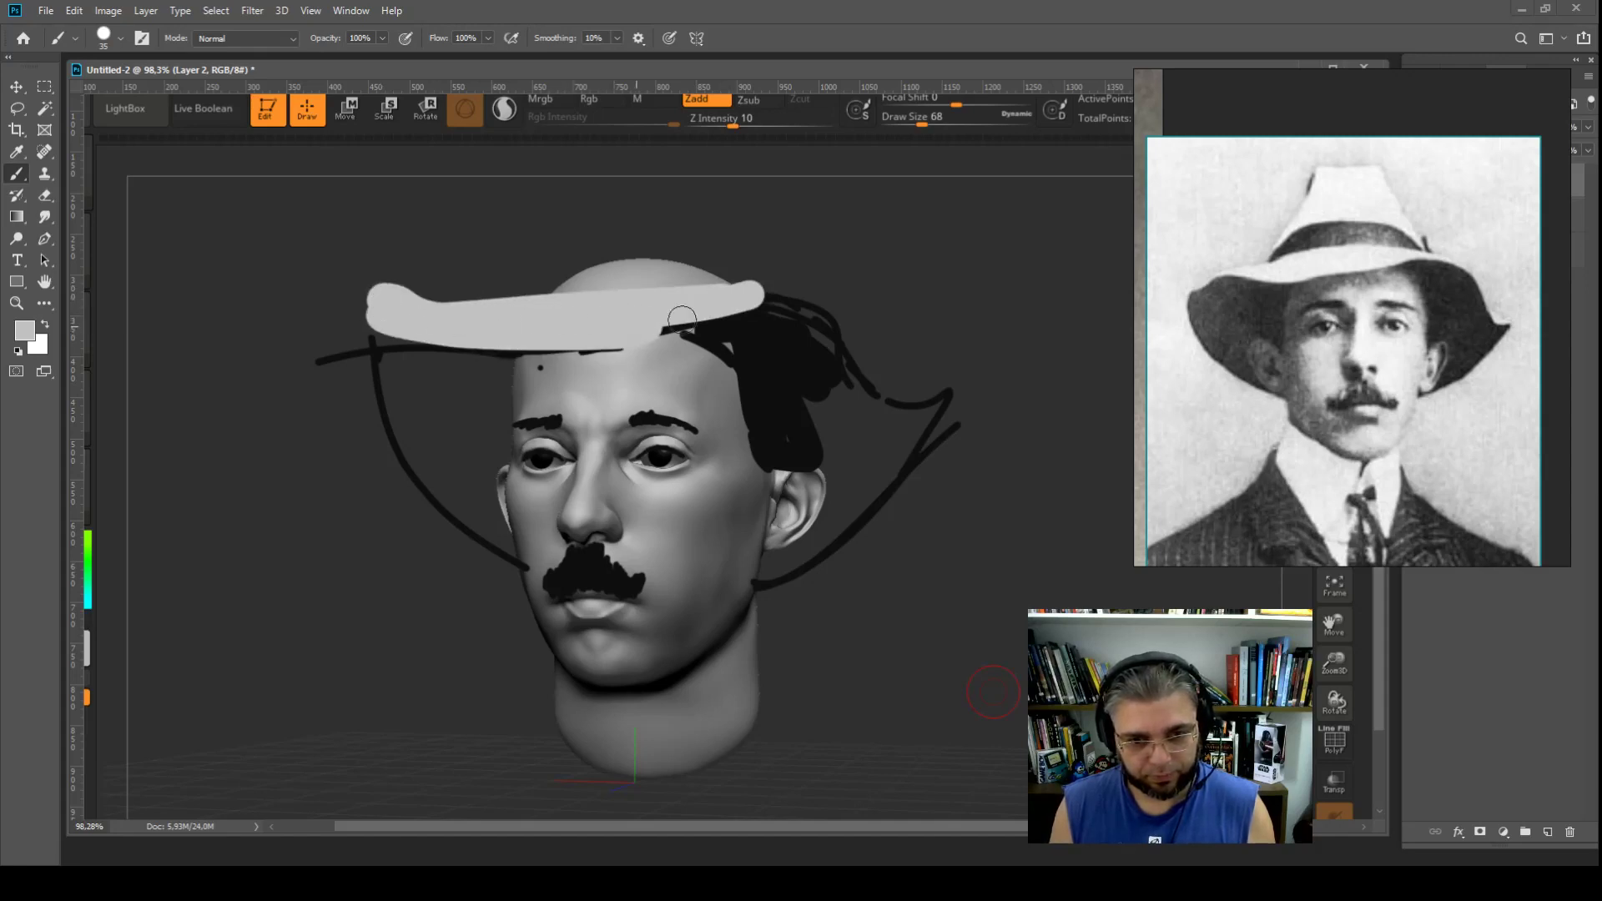
pyautogui.press('[')
pyautogui.keyDown('alt'); pyautogui.click(782, 355); pyautogui.keyUp('alt')
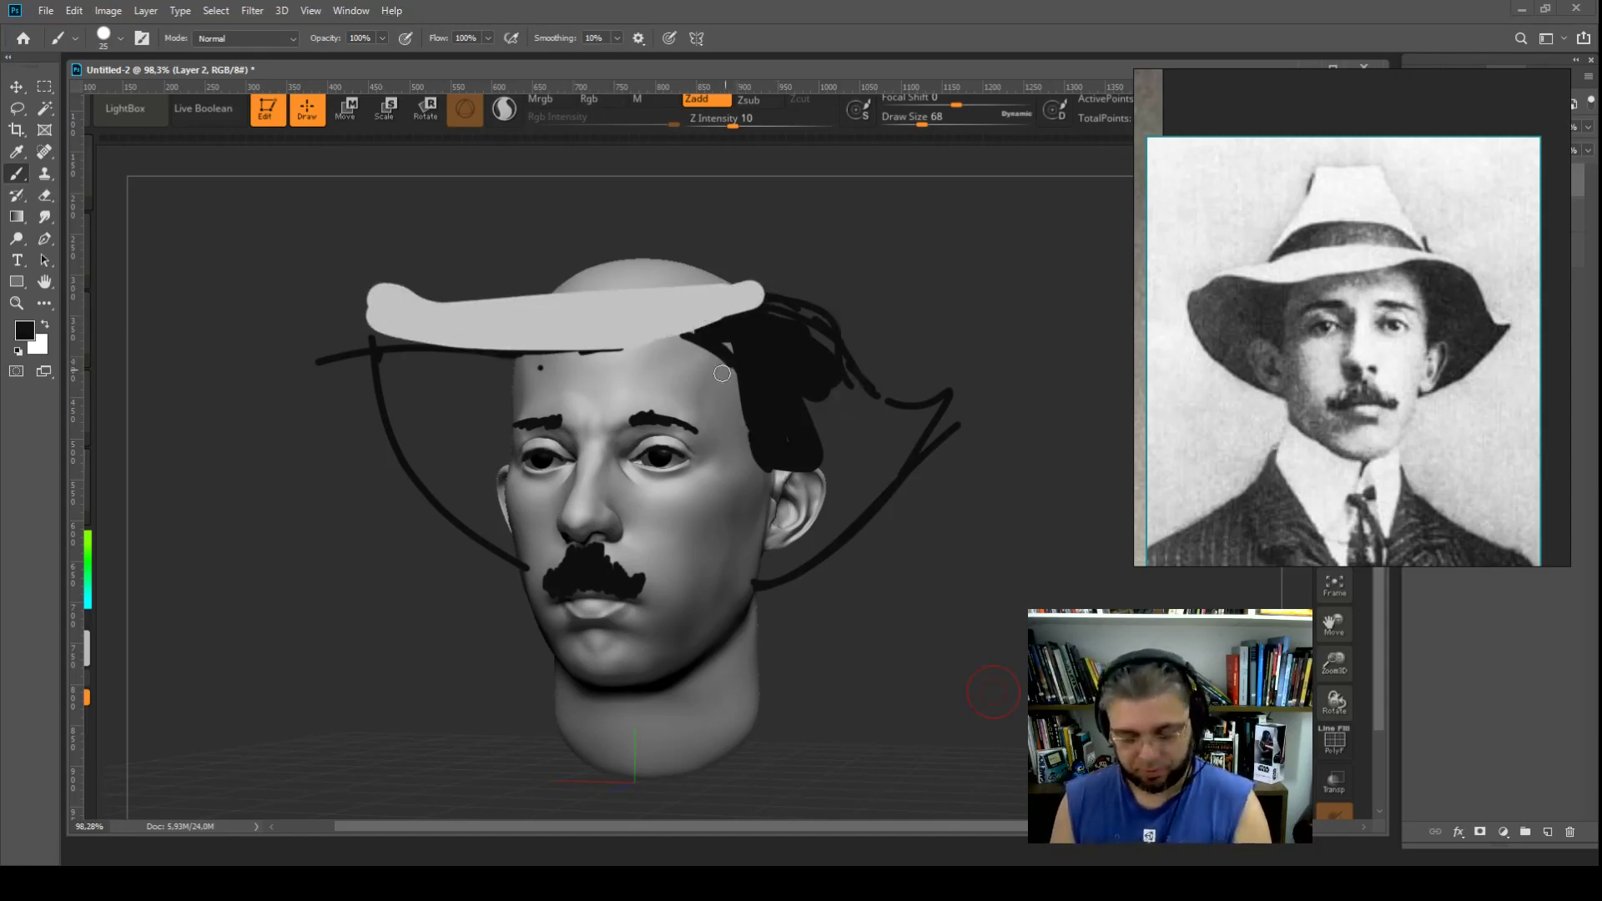
# Step: Outline the hat crown, fill it light grey and add a black band
pyautogui.press('[')
pyautogui.press('[')
pyautogui.press('[')
pyautogui.moveTo(513, 302); pyautogui.dragTo(575, 211)
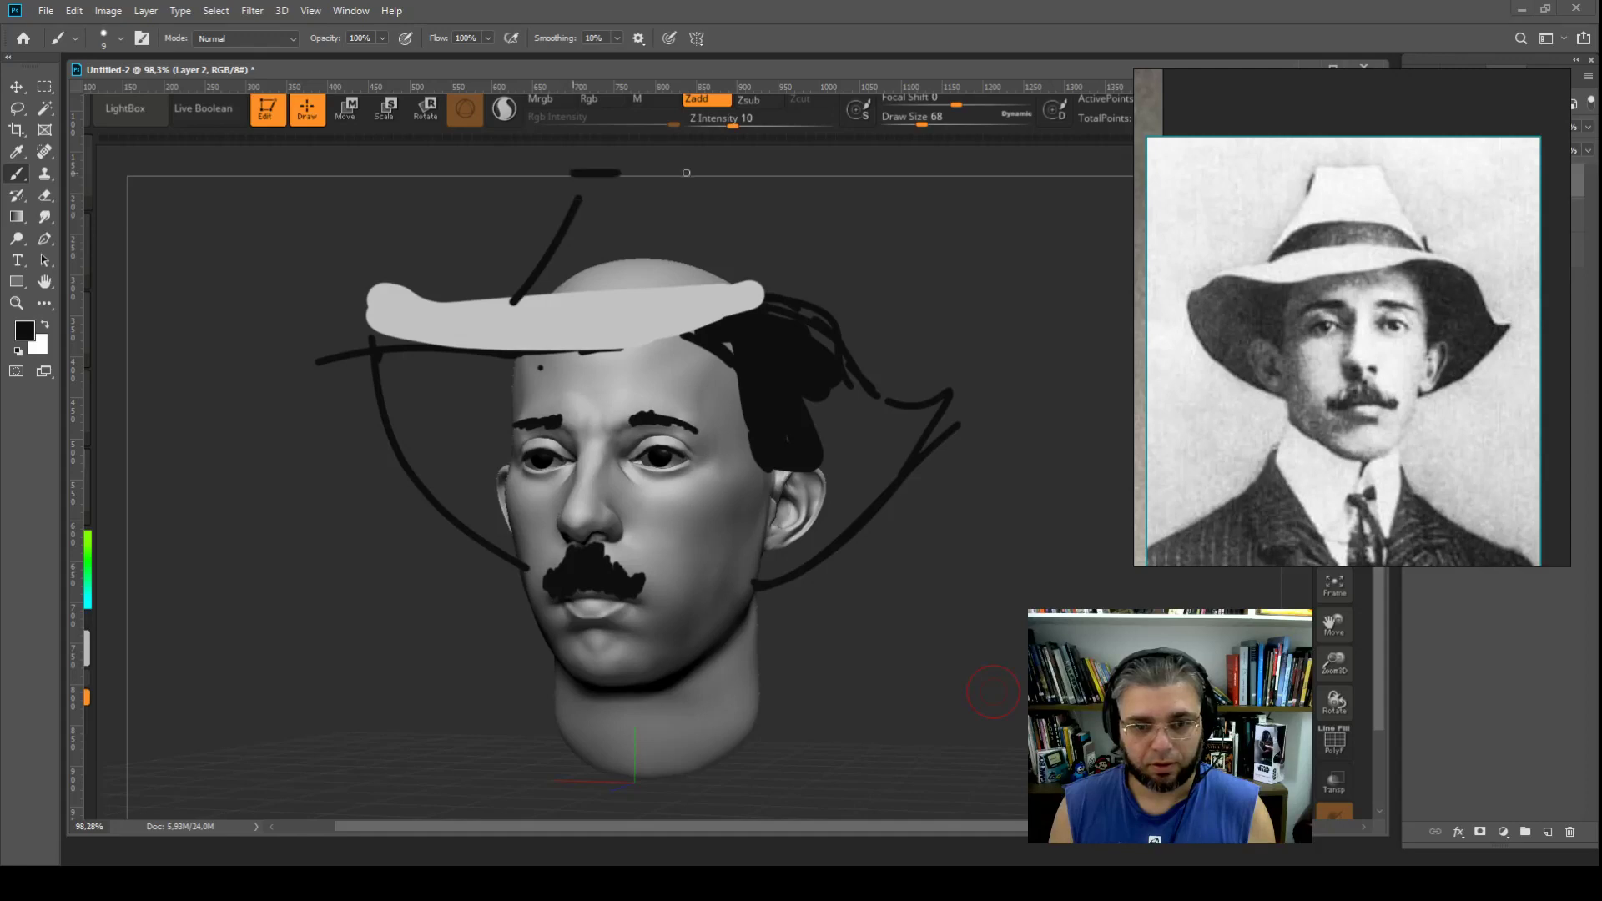
pyautogui.moveTo(670, 184)
pyautogui.mouseDown()
pyautogui.moveTo(578, 195)
pyautogui.moveTo(506, 330)
pyautogui.moveTo(600, 350)
pyautogui.moveTo(671, 340)
pyautogui.mouseUp()
pyautogui.moveTo(719, 185); pyautogui.dragTo(754, 276)
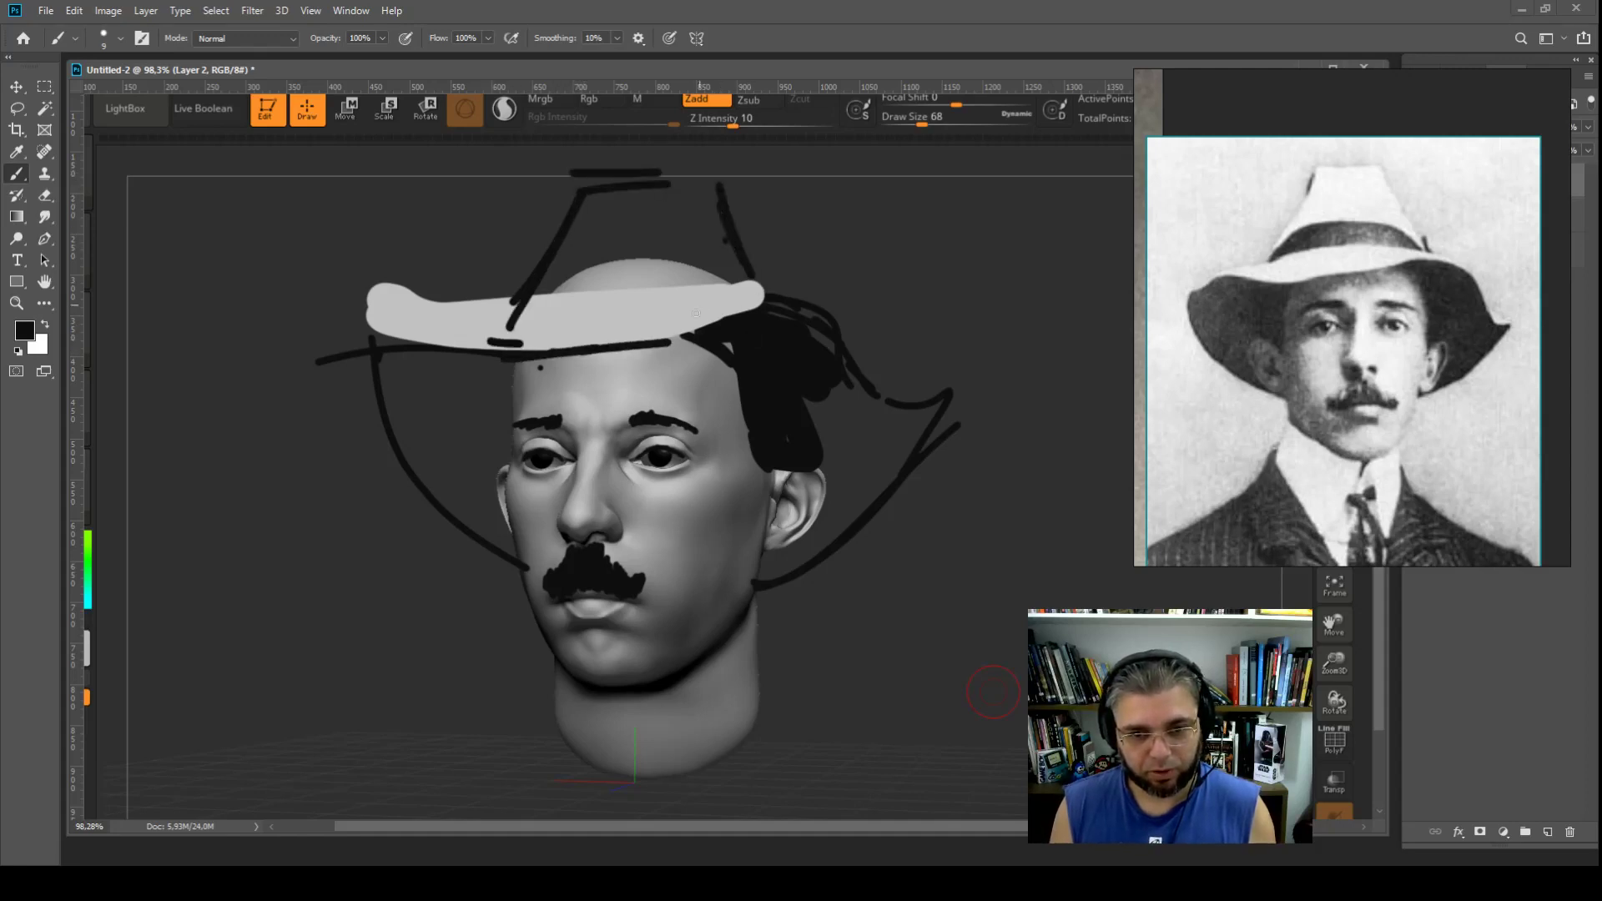
pyautogui.keyDown('alt'); pyautogui.click(688, 305); pyautogui.keyUp('alt')
pyautogui.press(']')
pyautogui.press(']')
pyautogui.press(']')
pyautogui.press(']')
pyautogui.moveTo(689, 197)
pyautogui.mouseDown()
pyautogui.moveTo(626, 187)
pyautogui.moveTo(543, 283)
pyautogui.moveTo(695, 239)
pyautogui.moveTo(705, 288)
pyautogui.moveTo(542, 287)
pyautogui.moveTo(571, 289)
pyautogui.mouseUp()
pyautogui.keyDown('alt'); pyautogui.click(767, 324); pyautogui.keyUp('alt')
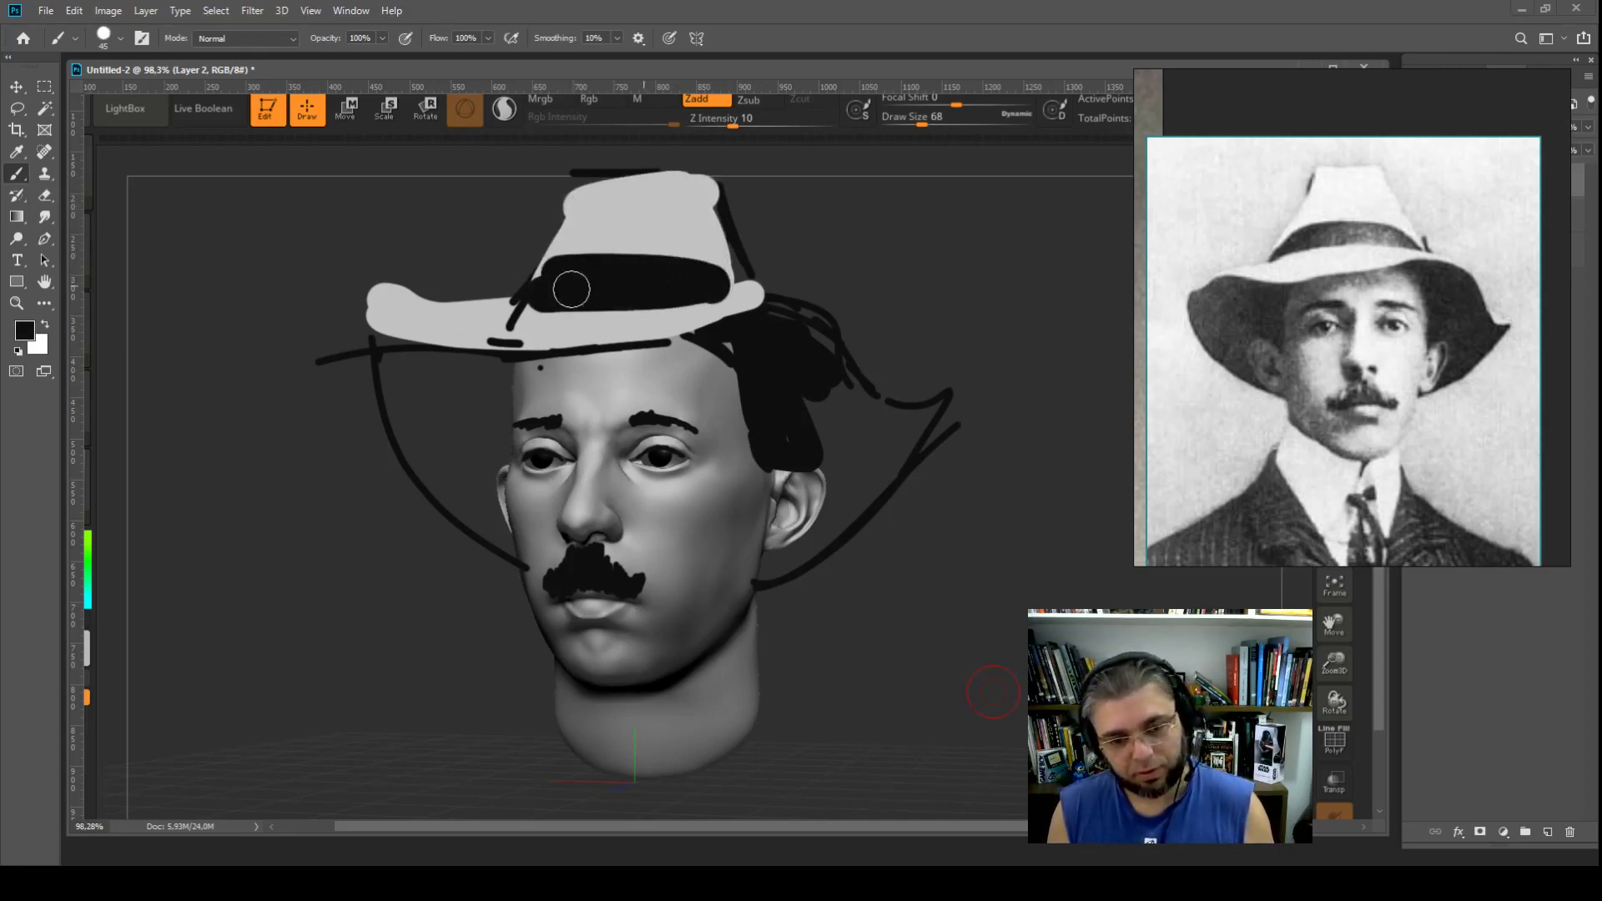
# Step: Paint black hair down the left side of the head and behind the right ear
pyautogui.moveTo(500, 372)
pyautogui.mouseDown()
pyautogui.moveTo(483, 458)
pyautogui.moveTo(476, 380)
pyautogui.moveTo(418, 367)
pyautogui.moveTo(492, 547)
pyautogui.mouseUp()
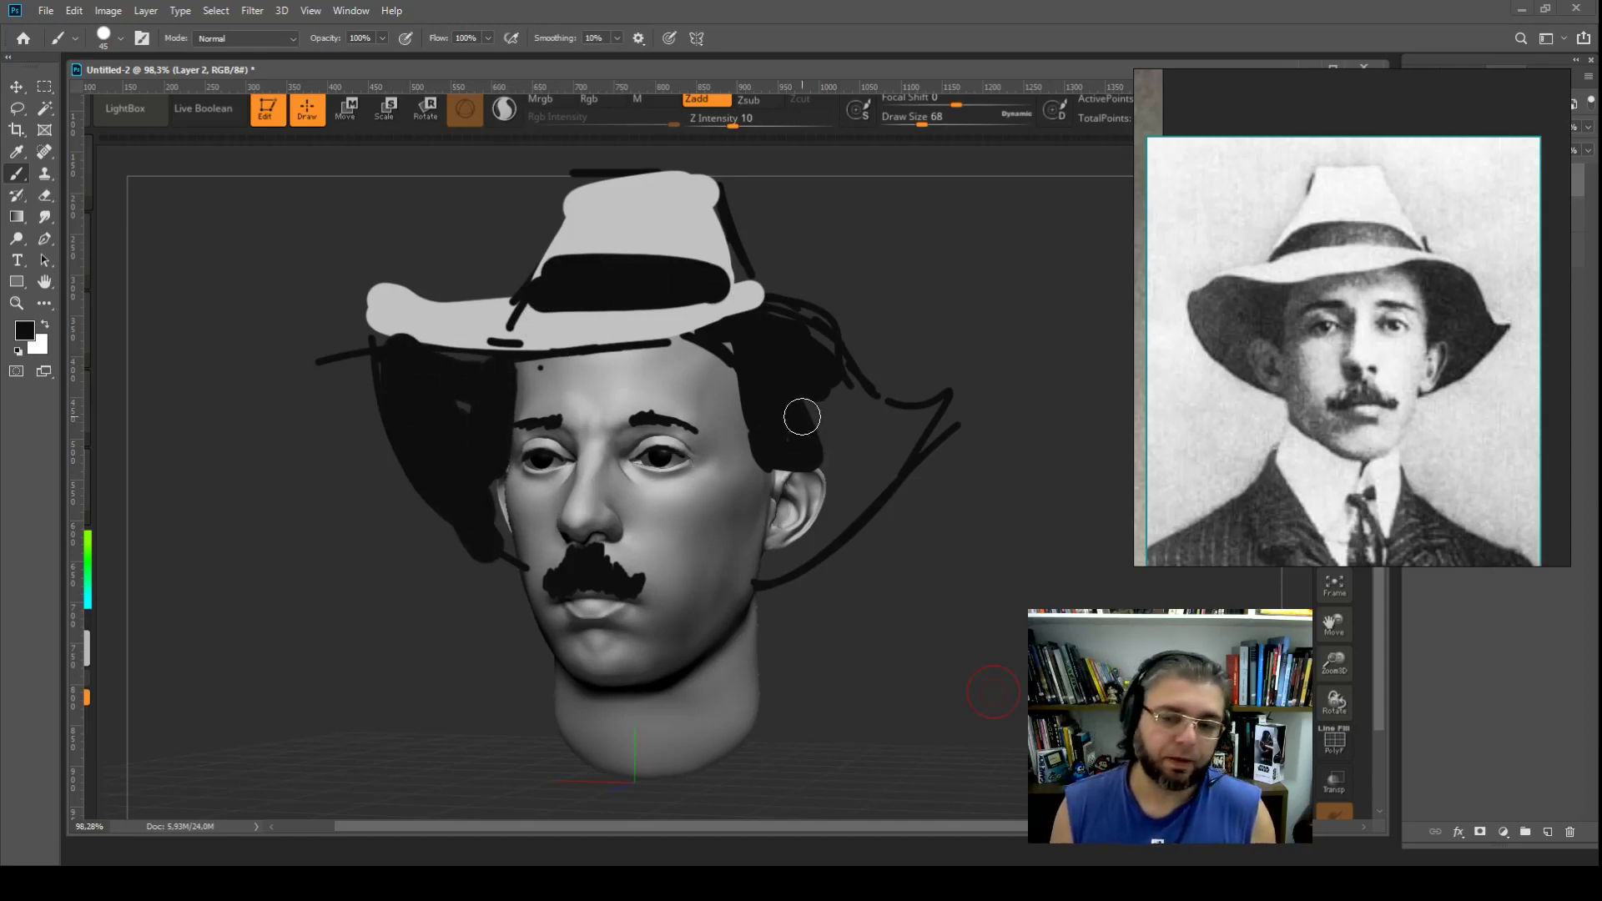
pyautogui.moveTo(801, 416)
pyautogui.mouseDown()
pyautogui.moveTo(908, 433)
pyautogui.moveTo(853, 442)
pyautogui.moveTo(787, 562)
pyautogui.moveTo(901, 447)
pyautogui.moveTo(762, 435)
pyautogui.mouseUp()
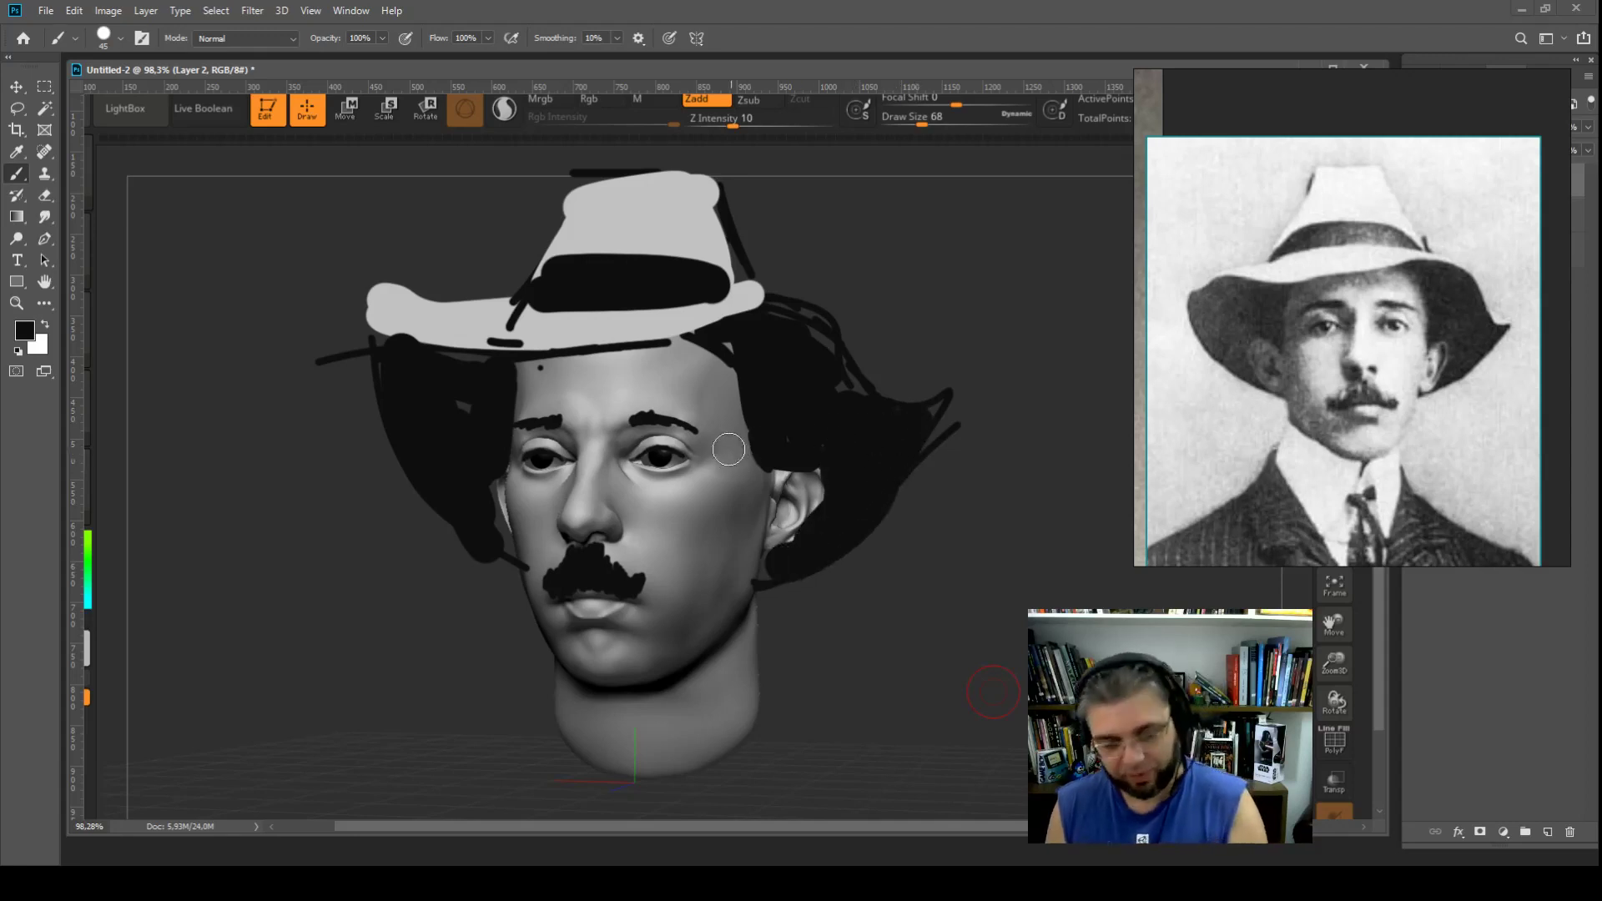
pyautogui.press('[')
pyautogui.press('[')
pyautogui.press('[')
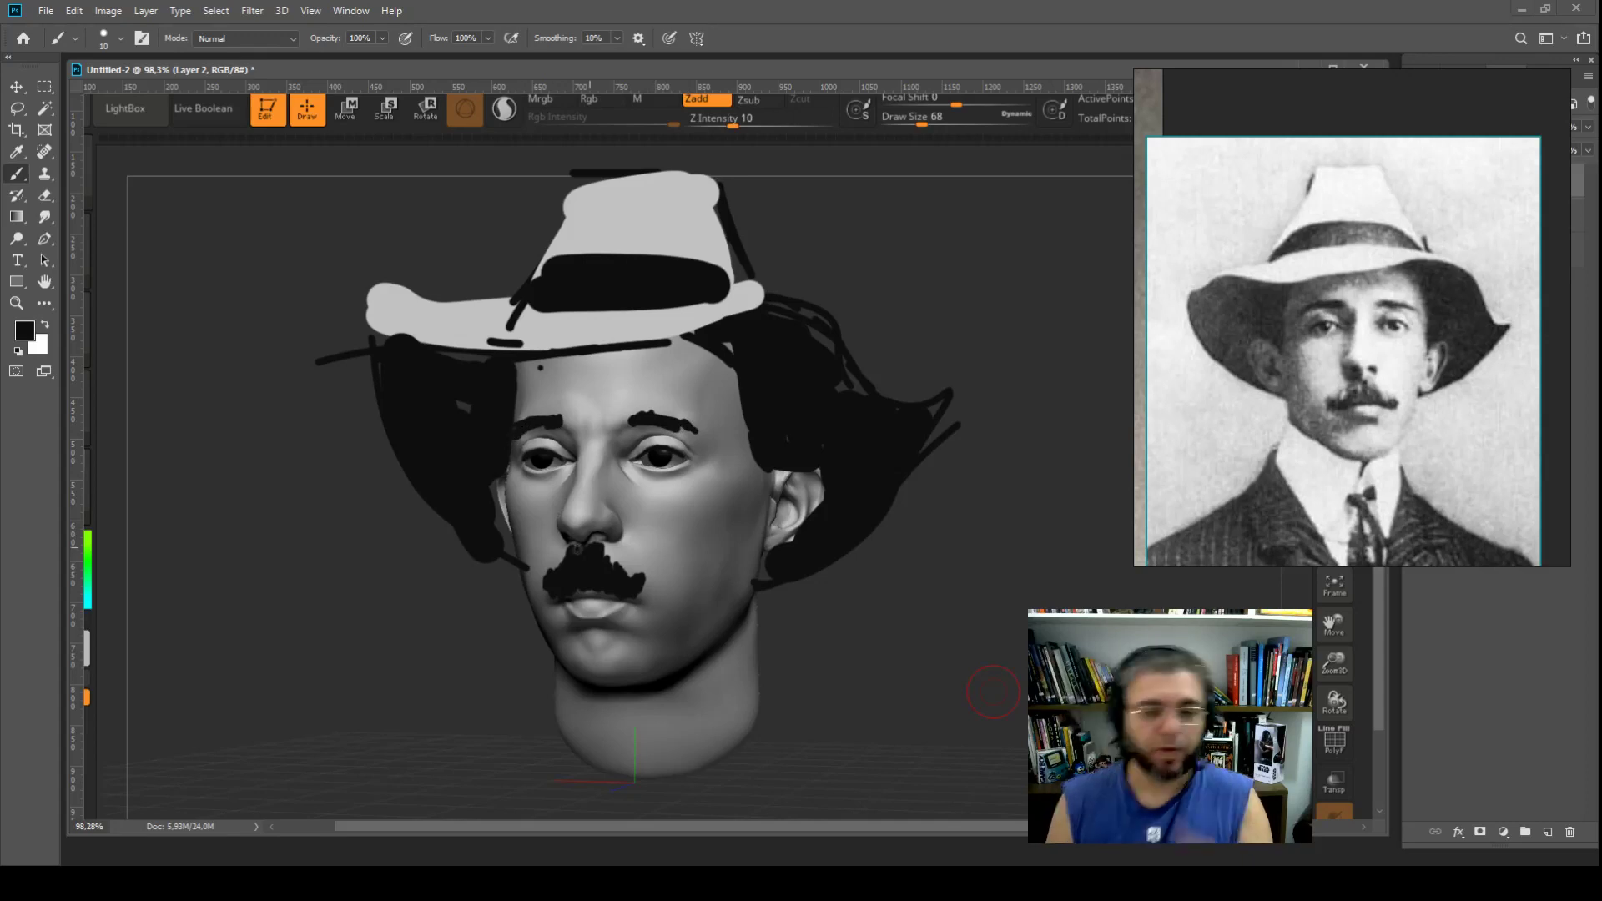
pyautogui.hotkey('ctrl', '-')
pyautogui.hotkey('ctrl', '-')
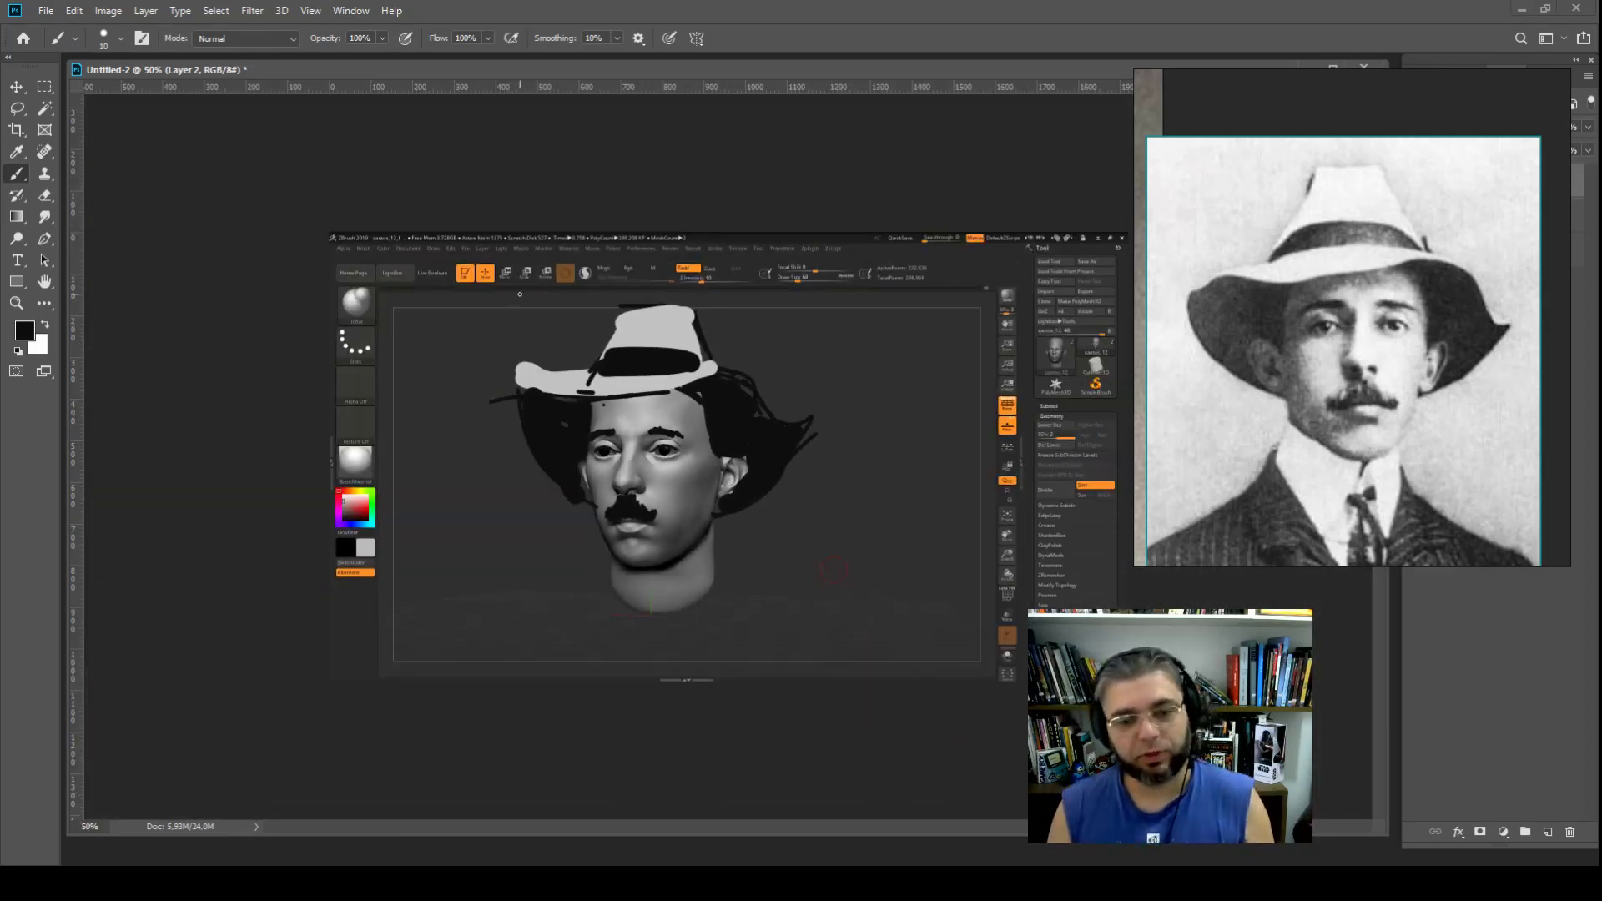
# Step: Sample hat grey and near-black hair tones, then minimize PureRef to reveal the Layers panel
pyautogui.keyDown('alt'); pyautogui.click(584, 357); pyautogui.keyUp('alt')
pyautogui.press(']')
pyautogui.press(']')
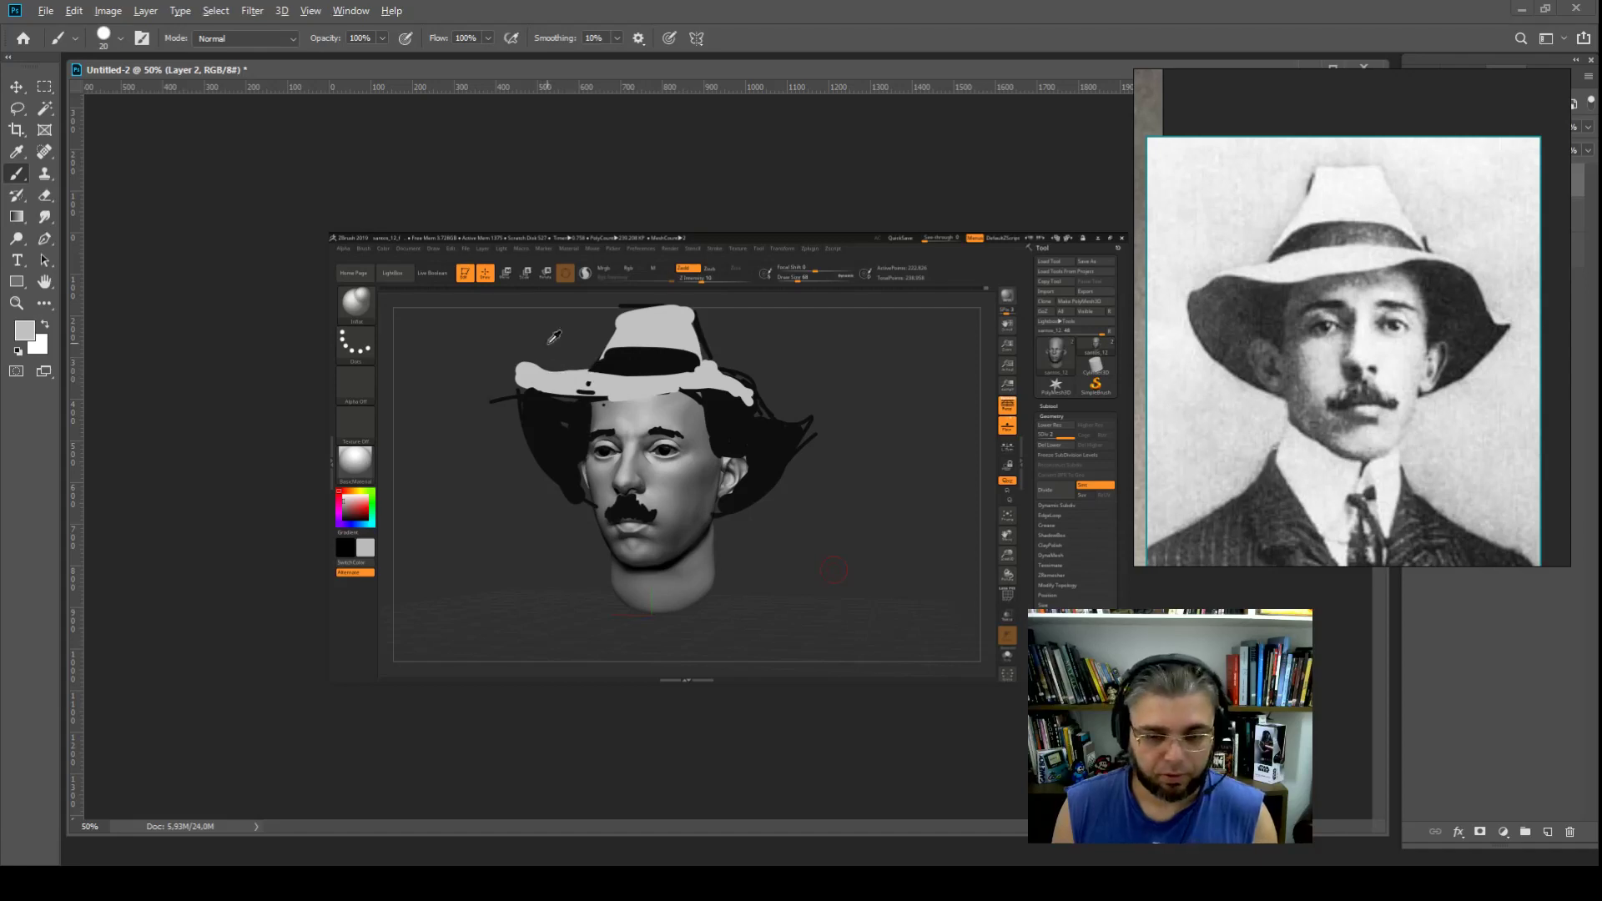
pyautogui.keyDown('alt'); pyautogui.click(580, 363); pyautogui.keyUp('alt')
pyautogui.keyDown('alt'); pyautogui.click(572, 410); pyautogui.keyUp('alt')
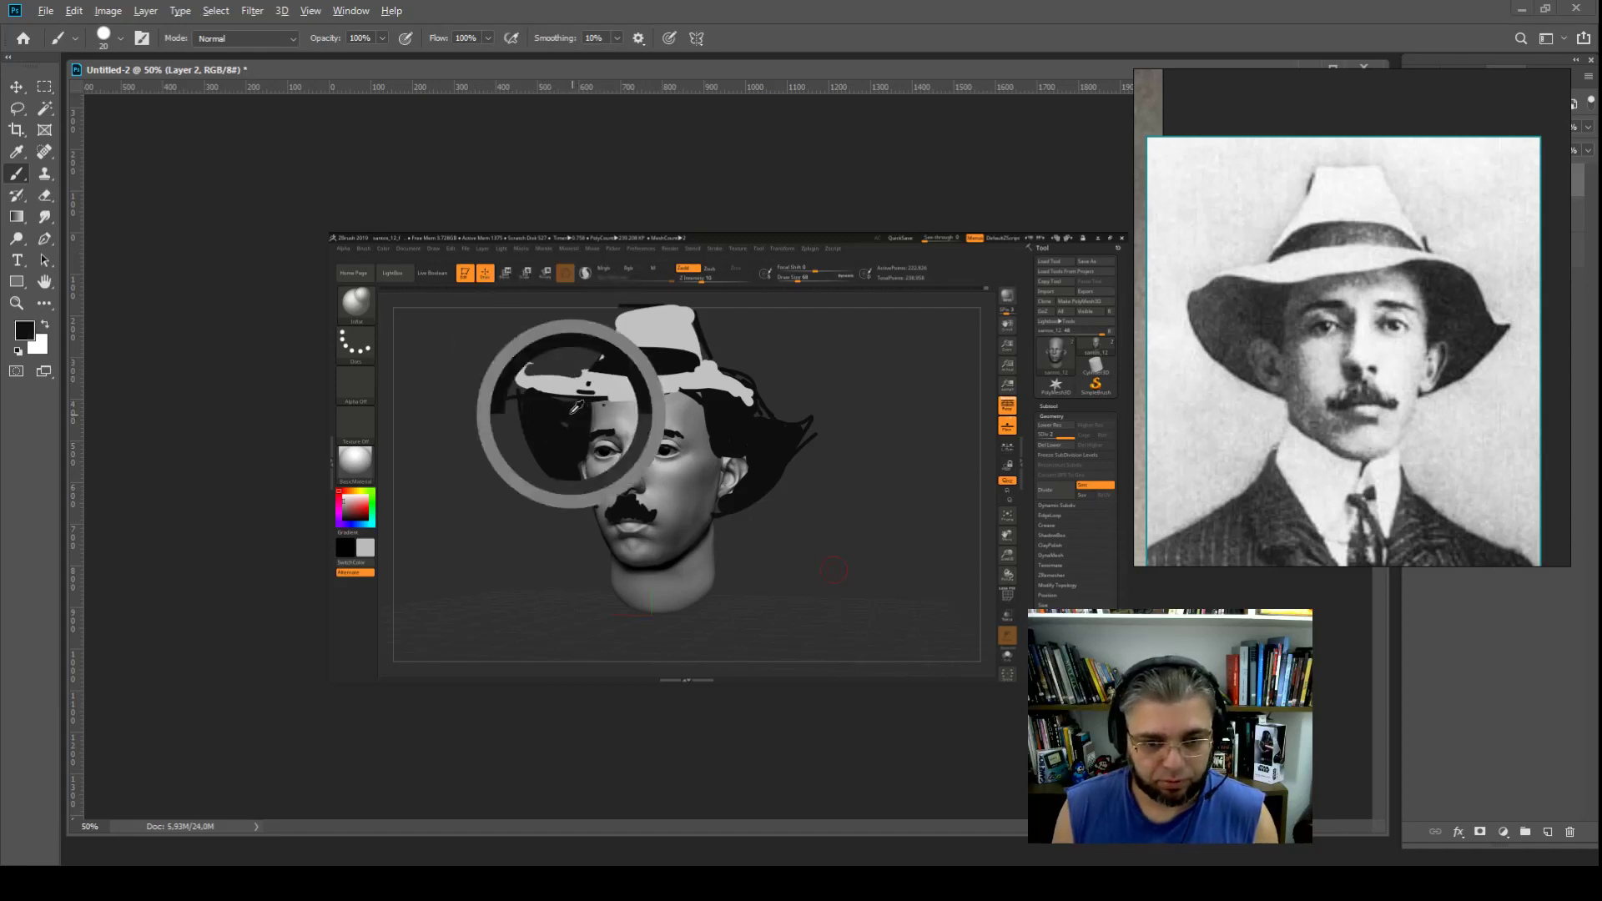
pyautogui.keyDown('alt'); pyautogui.click(572, 360); pyautogui.keyUp('alt')
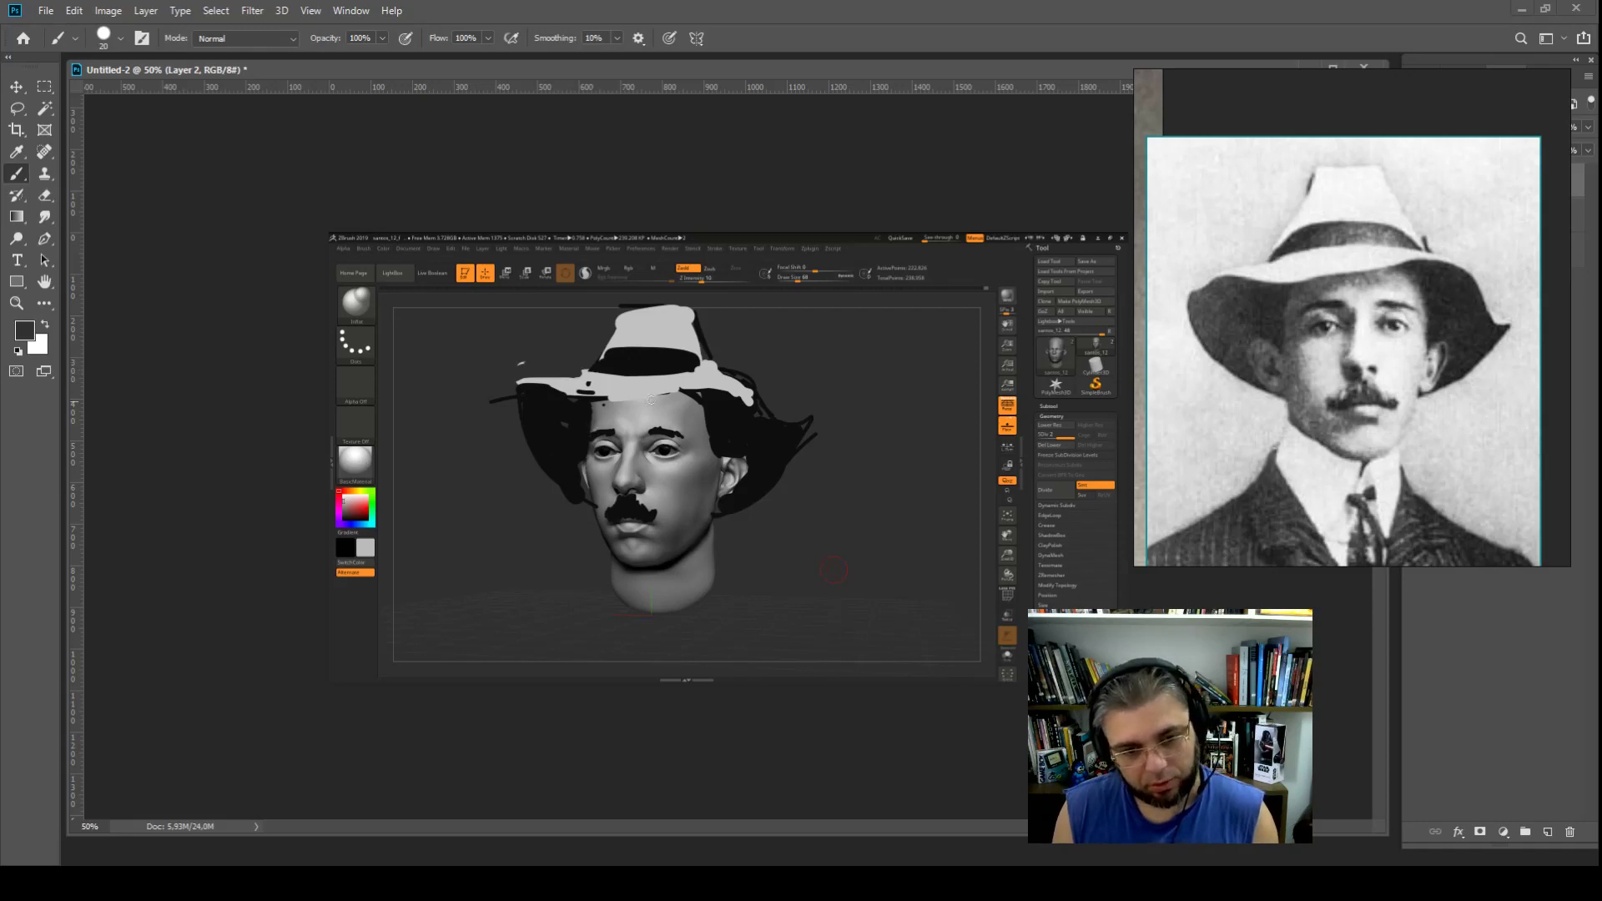
pyautogui.keyDown('alt'); pyautogui.click(738, 418); pyautogui.keyUp('alt')
pyautogui.press('super+Down')
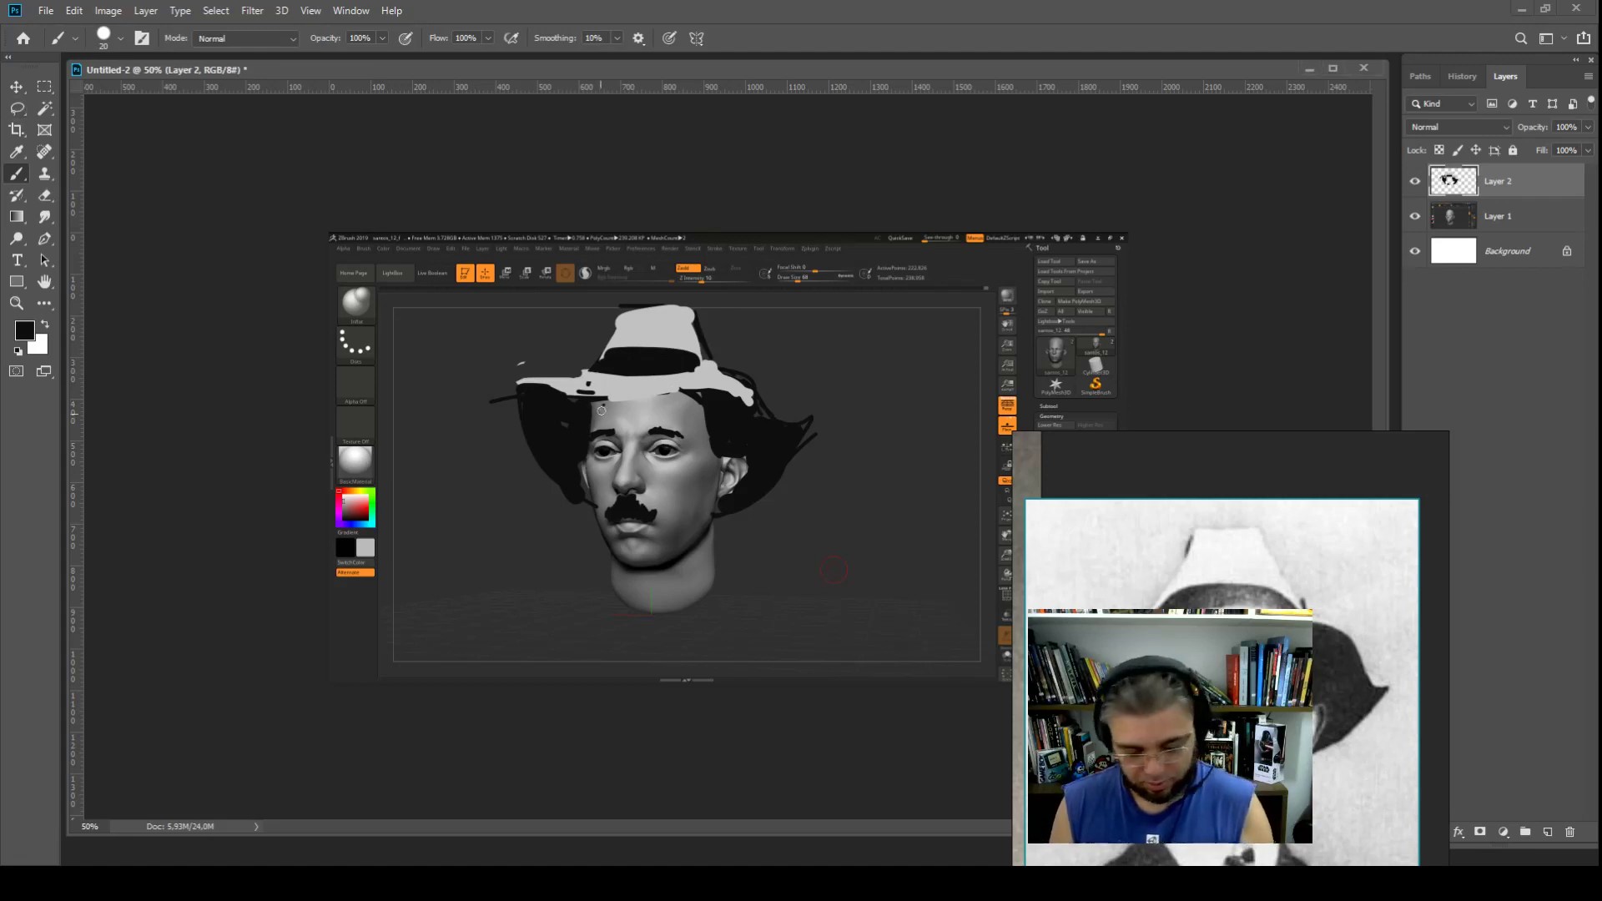
# Step: Lasso the painted hat, nudge it slightly down, and deselect
pyautogui.press('l')
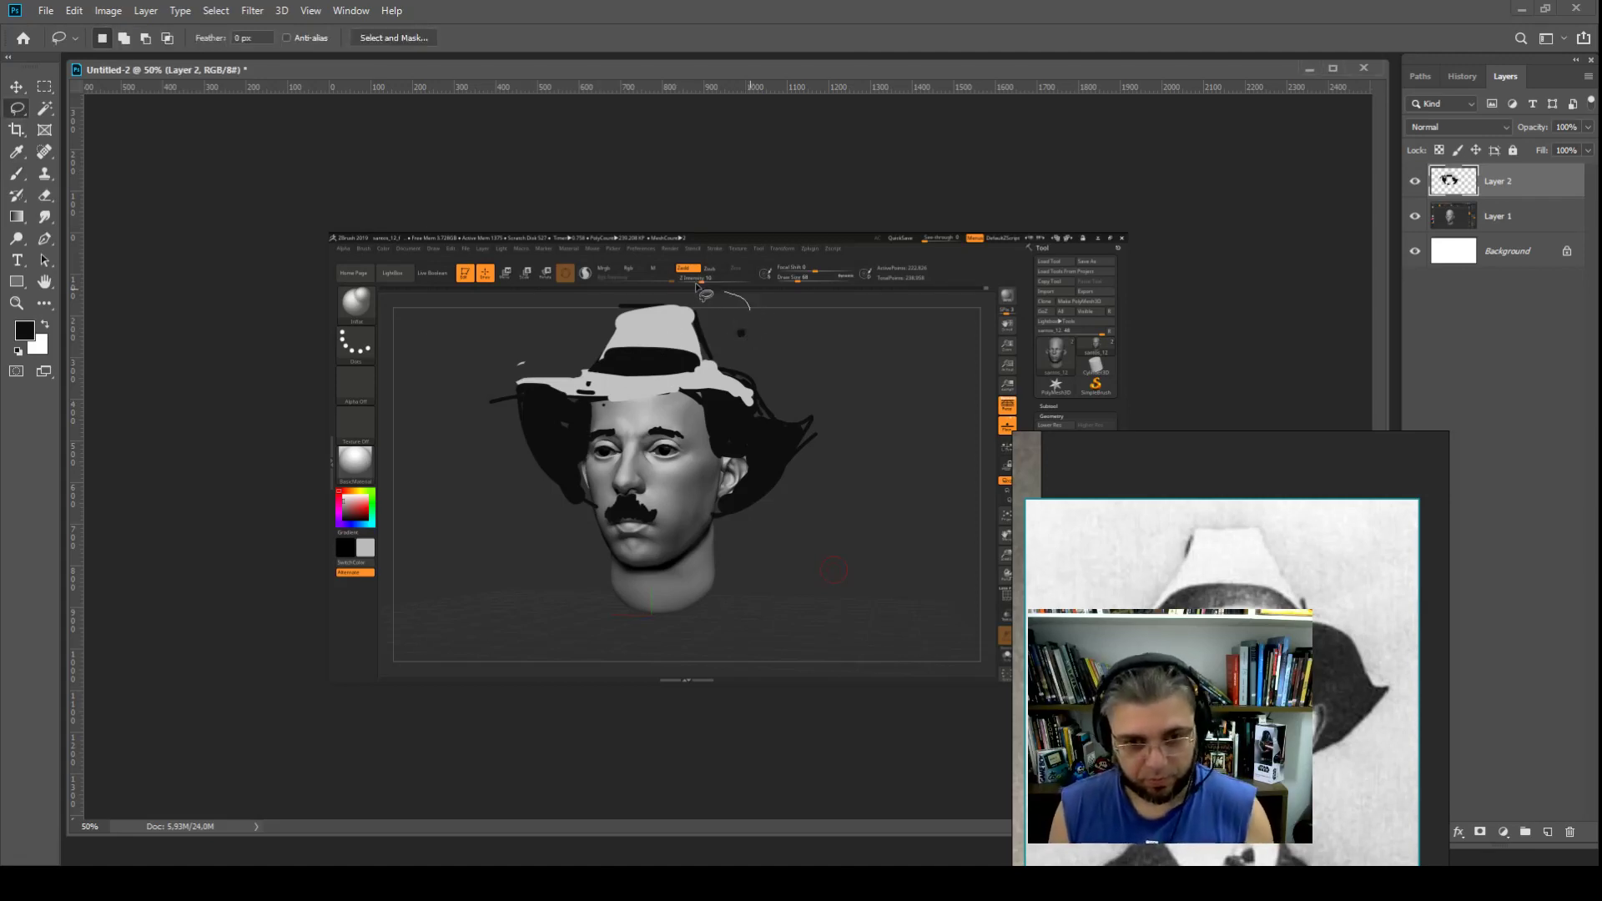
pyautogui.moveTo(749, 309); pyautogui.dragTo(483, 457)
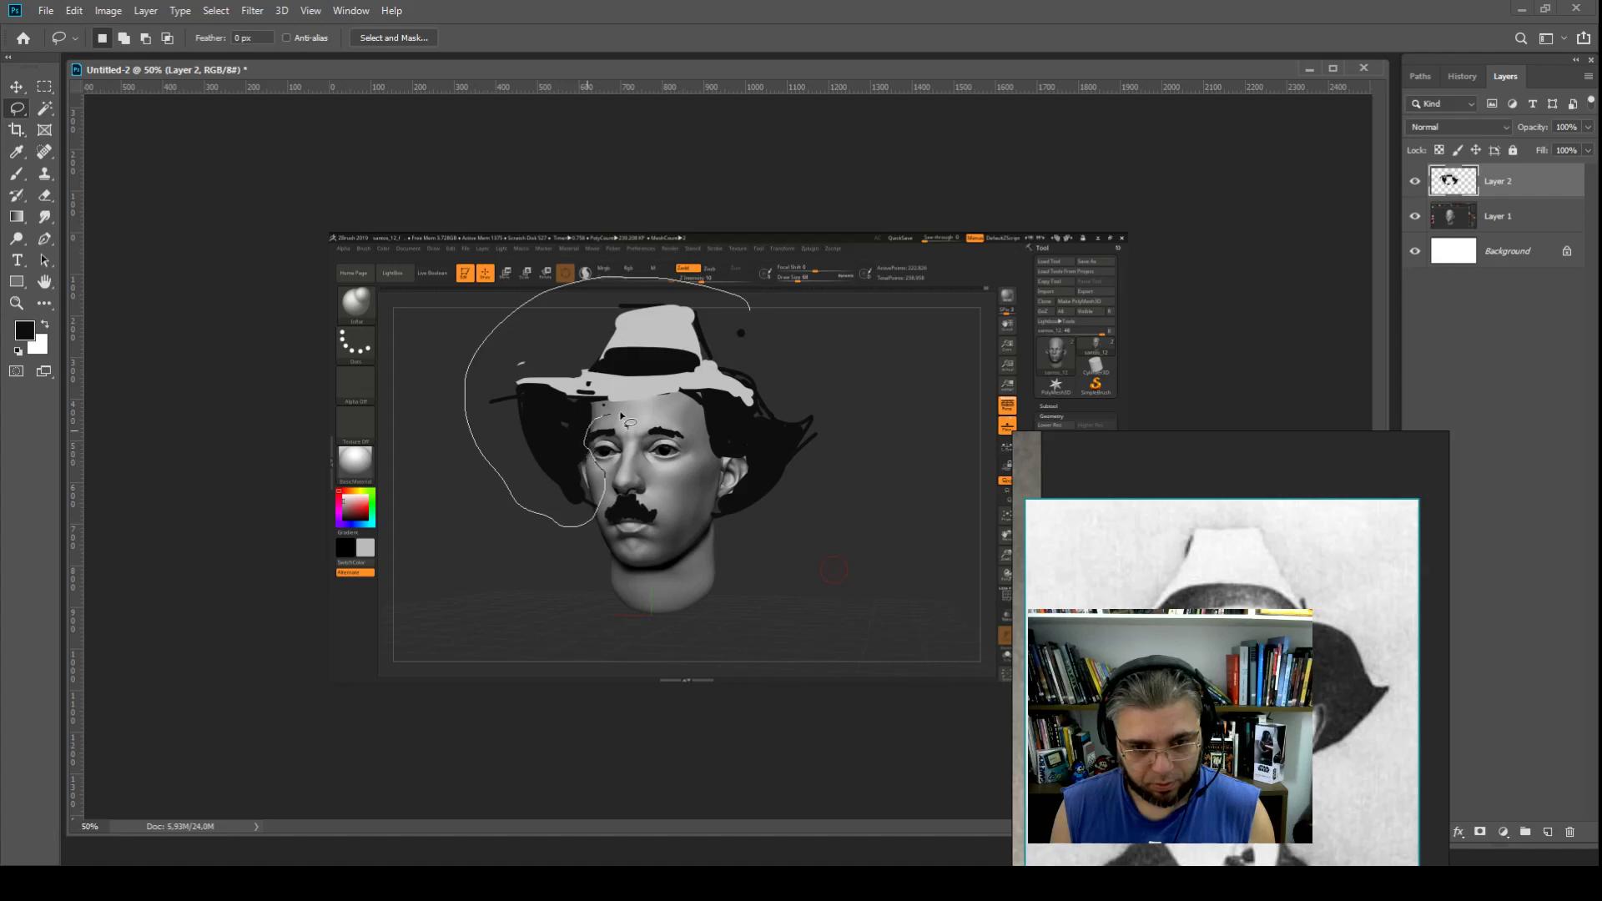
pyautogui.moveTo(621, 414)
pyautogui.mouseDown()
pyautogui.moveTo(773, 387)
pyautogui.moveTo(749, 441)
pyautogui.mouseUp()
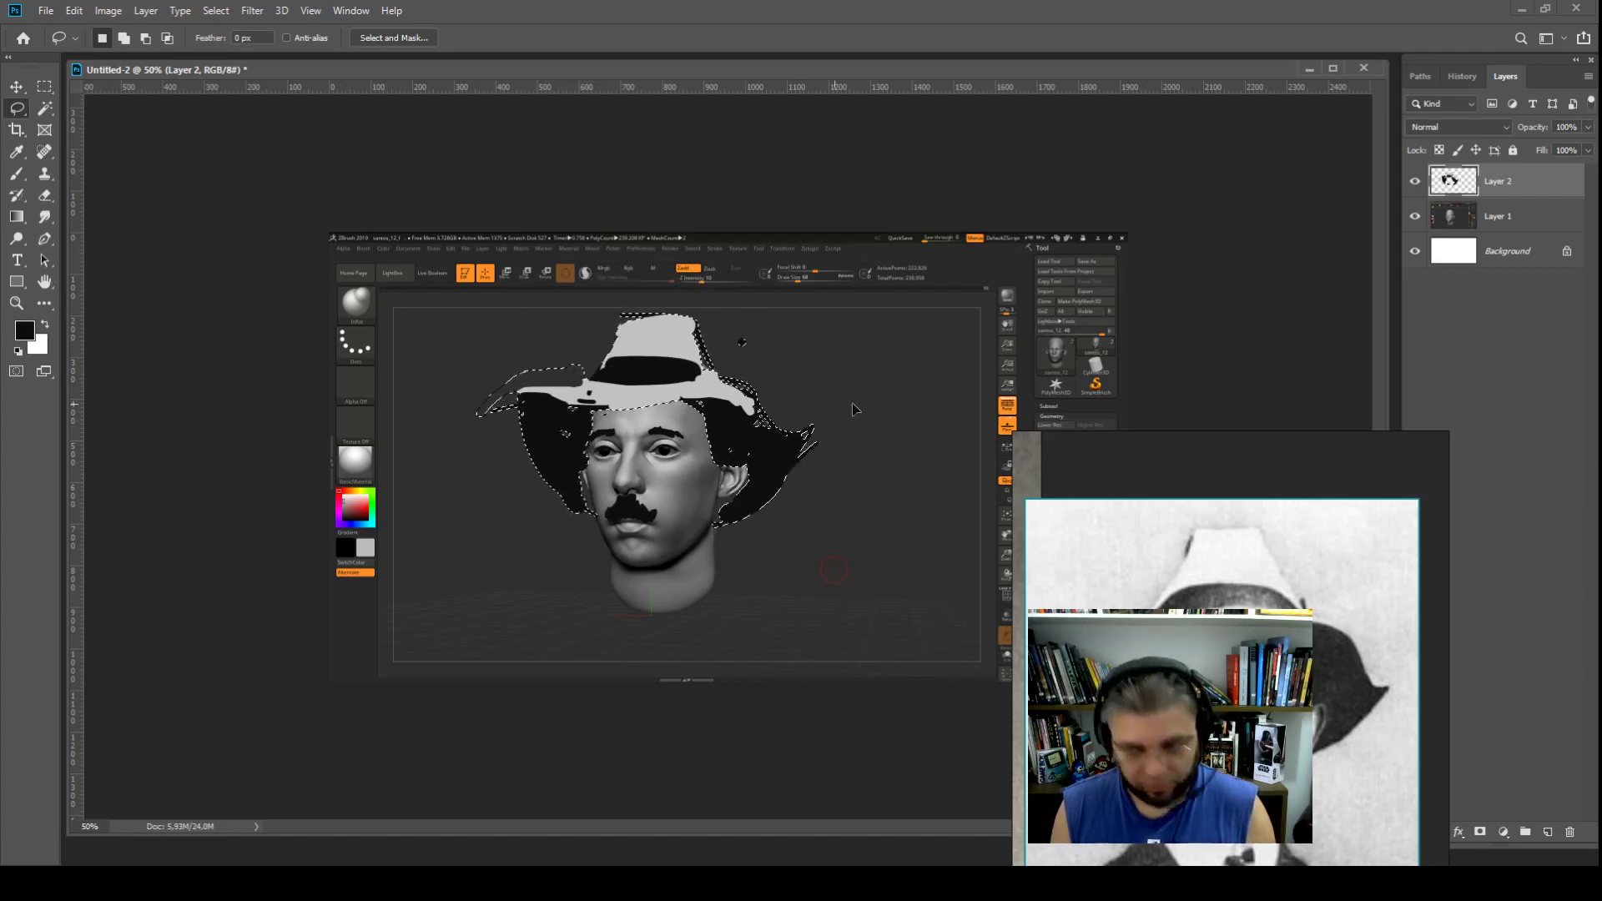
pyautogui.hotkey('ctrl', 'd')
# Step: Add a new Layer 3 above Layer 1 with 28% opacity
pyautogui.click(1507, 227)
pyautogui.click(1548, 833)
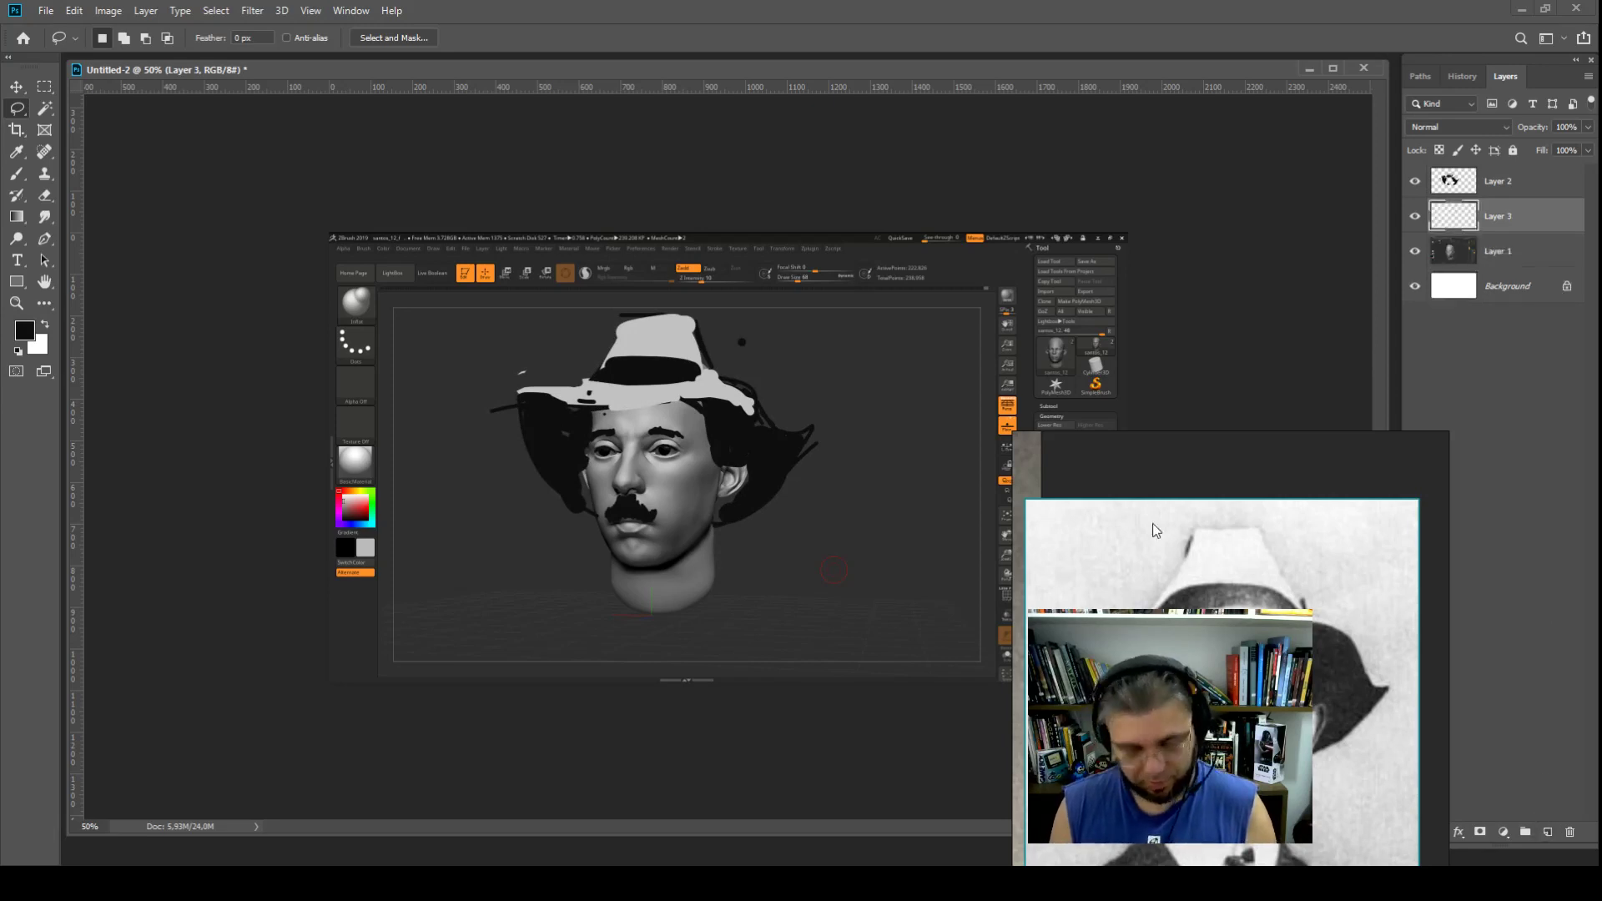
pyautogui.press('b')
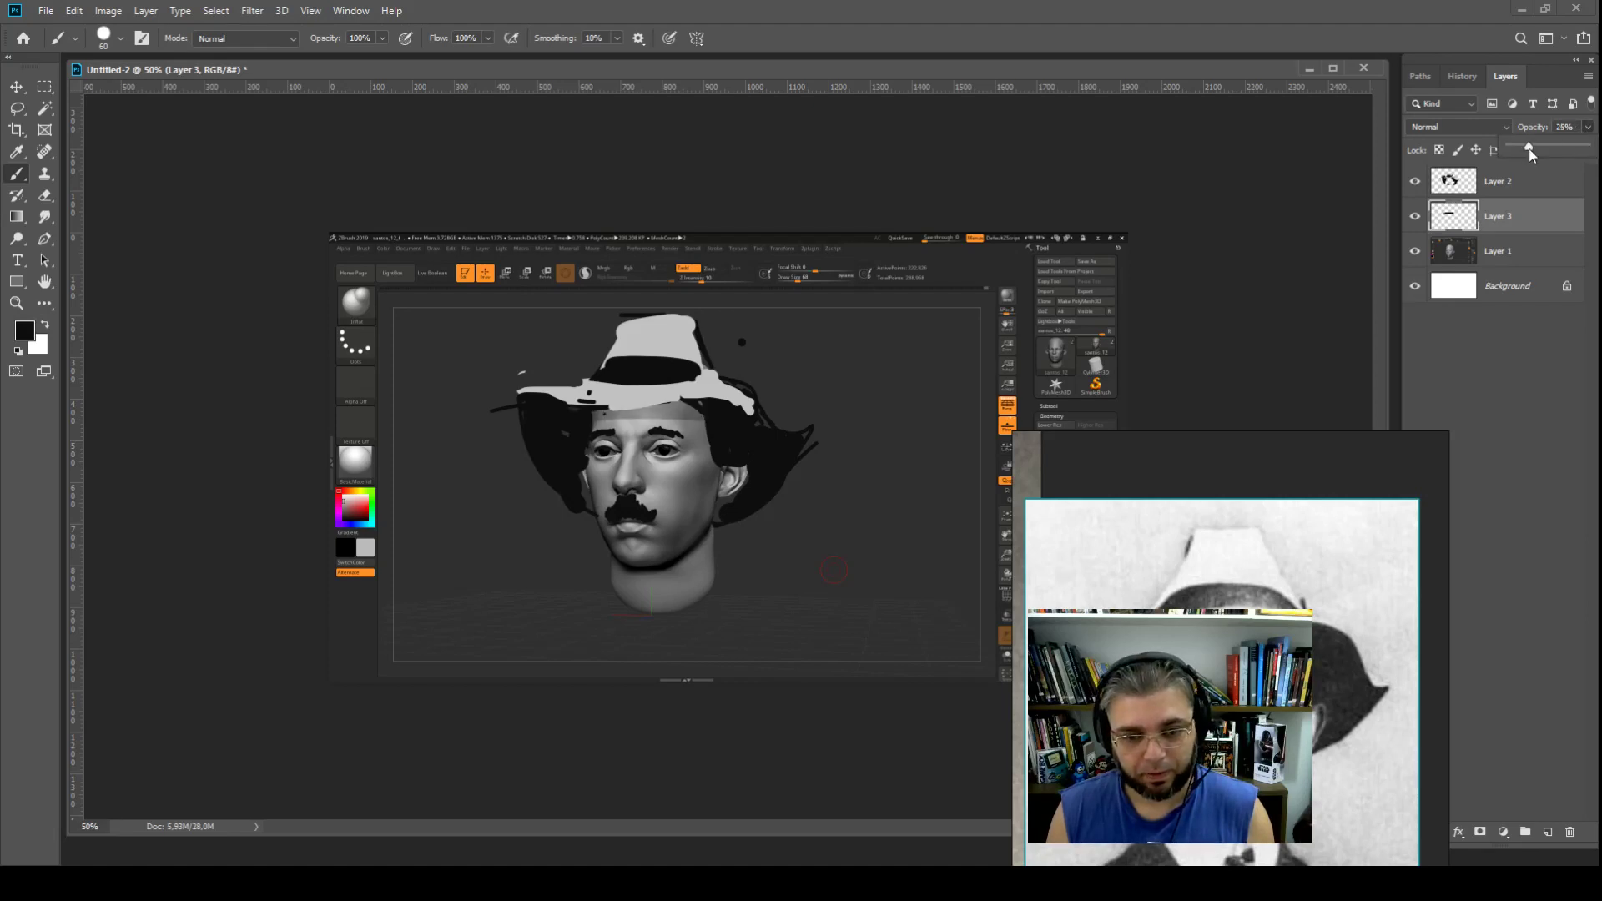
pyautogui.moveTo(1529, 148); pyautogui.dragTo(1530, 149)
pyautogui.moveTo(1265, 457); pyautogui.dragTo(1309, 277)
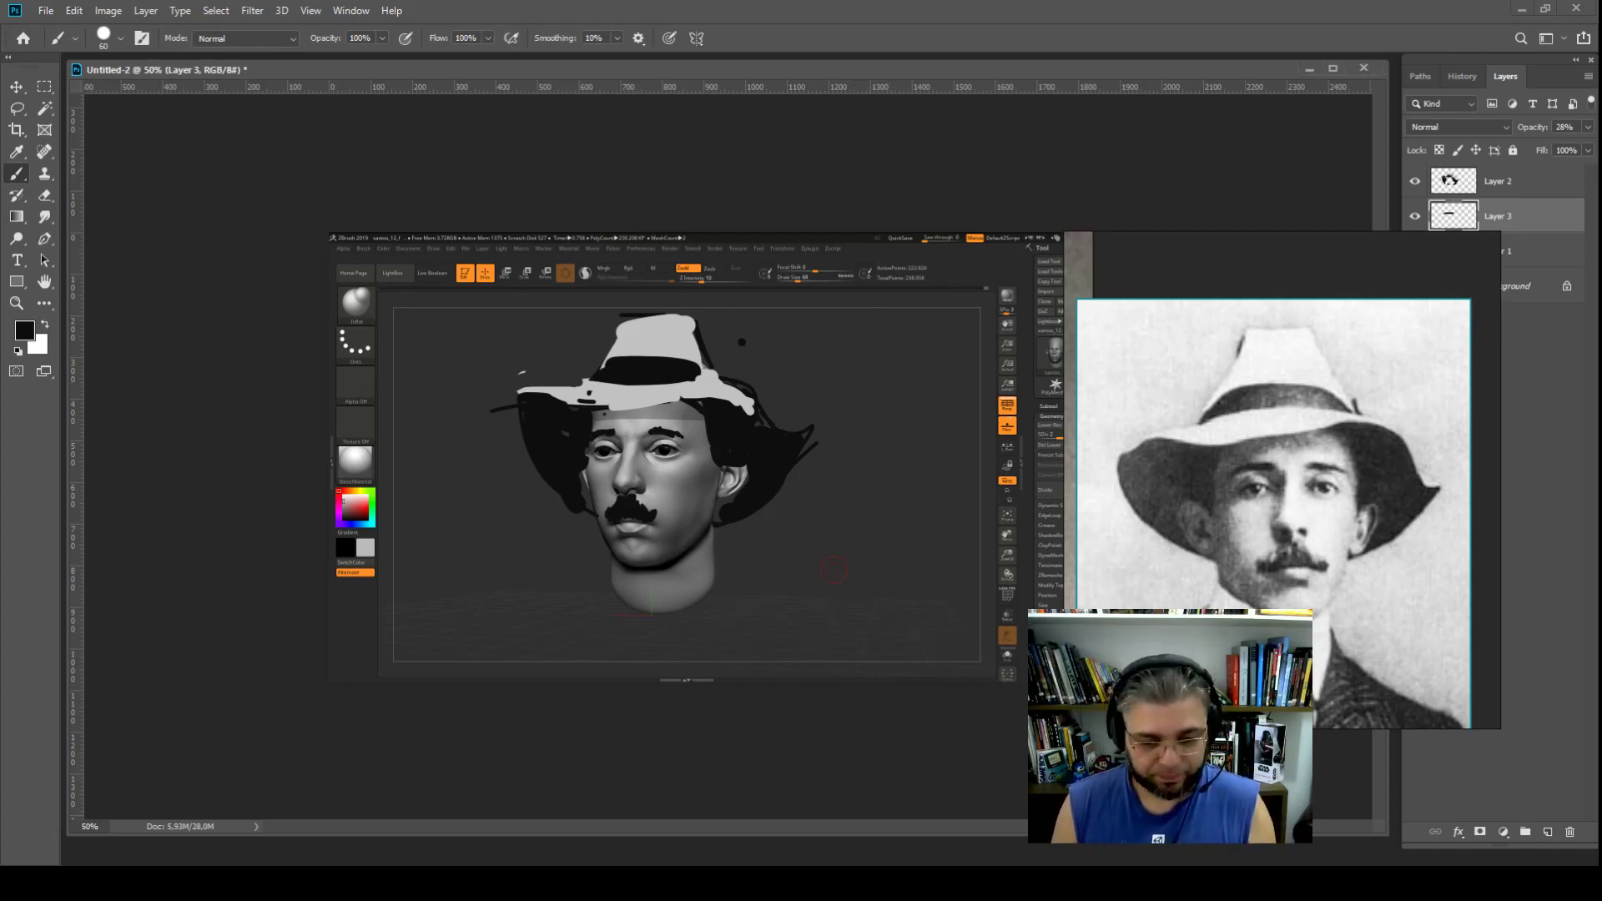
# Step: In ZBrush, rotate the head to a front view and set Draw Size to 27
pyautogui.click(622, 809)
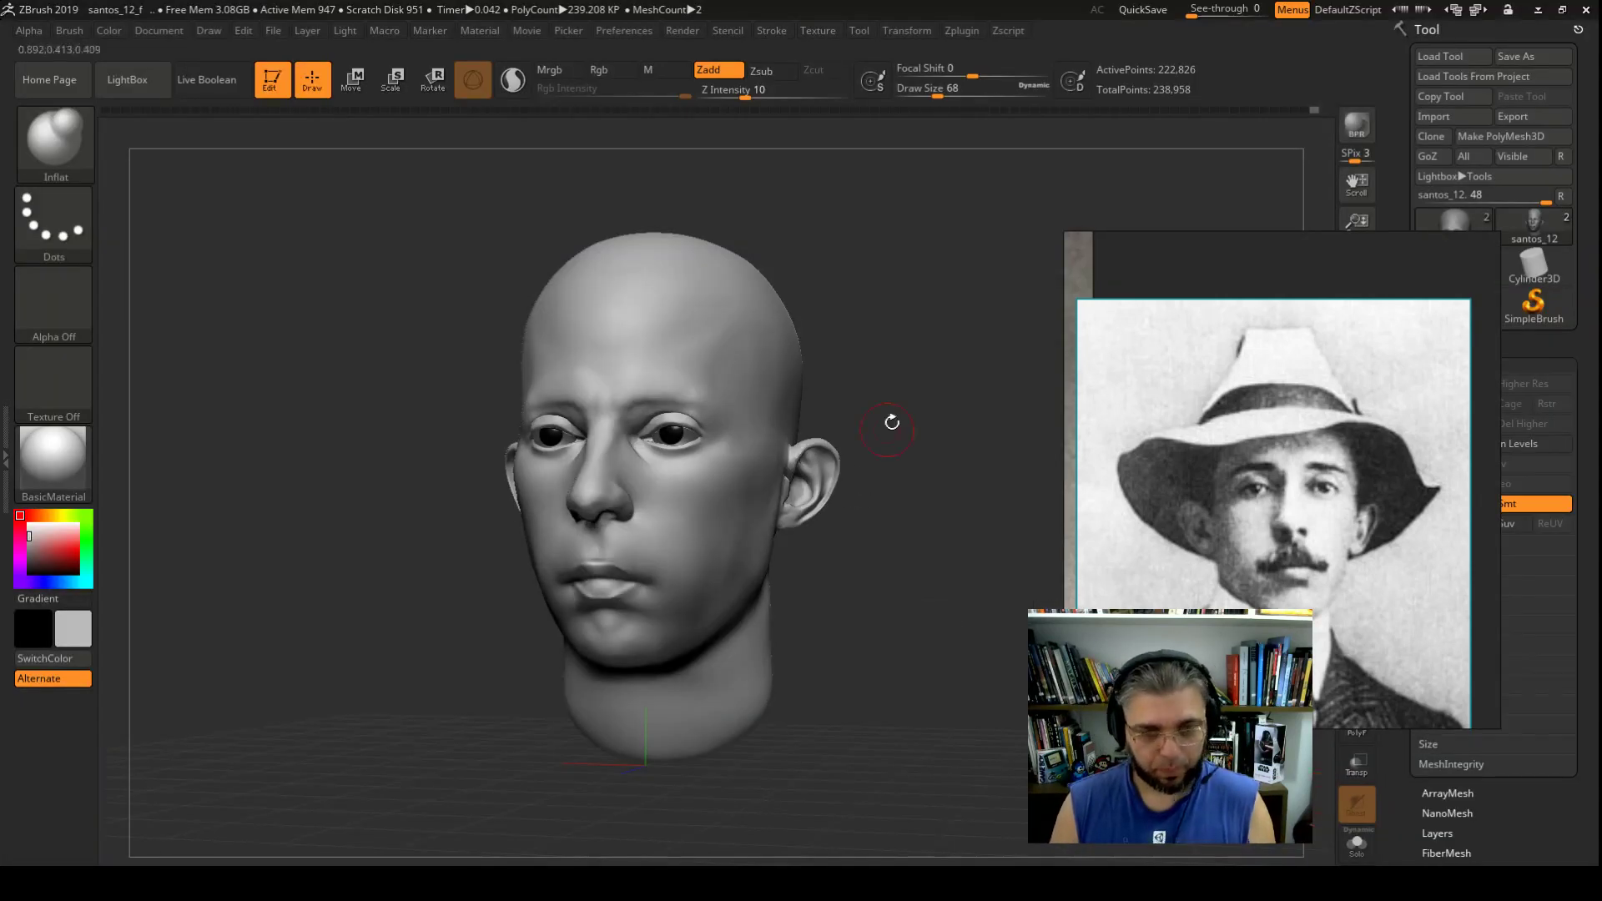
pyautogui.keyDown('shift'); pyautogui.moveTo(891, 422); pyautogui.dragTo(858, 411); pyautogui.keyUp('shift')
pyautogui.press('space')
pyautogui.moveTo(730, 430); pyautogui.dragTo(691, 430)
# Step: Mask a mustache shape on the upper lip and a hairline arc across the head top
pyautogui.moveTo(646, 511)
pyautogui.keyDown('ctrl'); pyautogui.mouseDown()
pyautogui.moveTo(651, 551)
pyautogui.moveTo(614, 568)
pyautogui.mouseUp(); pyautogui.keyUp('ctrl')
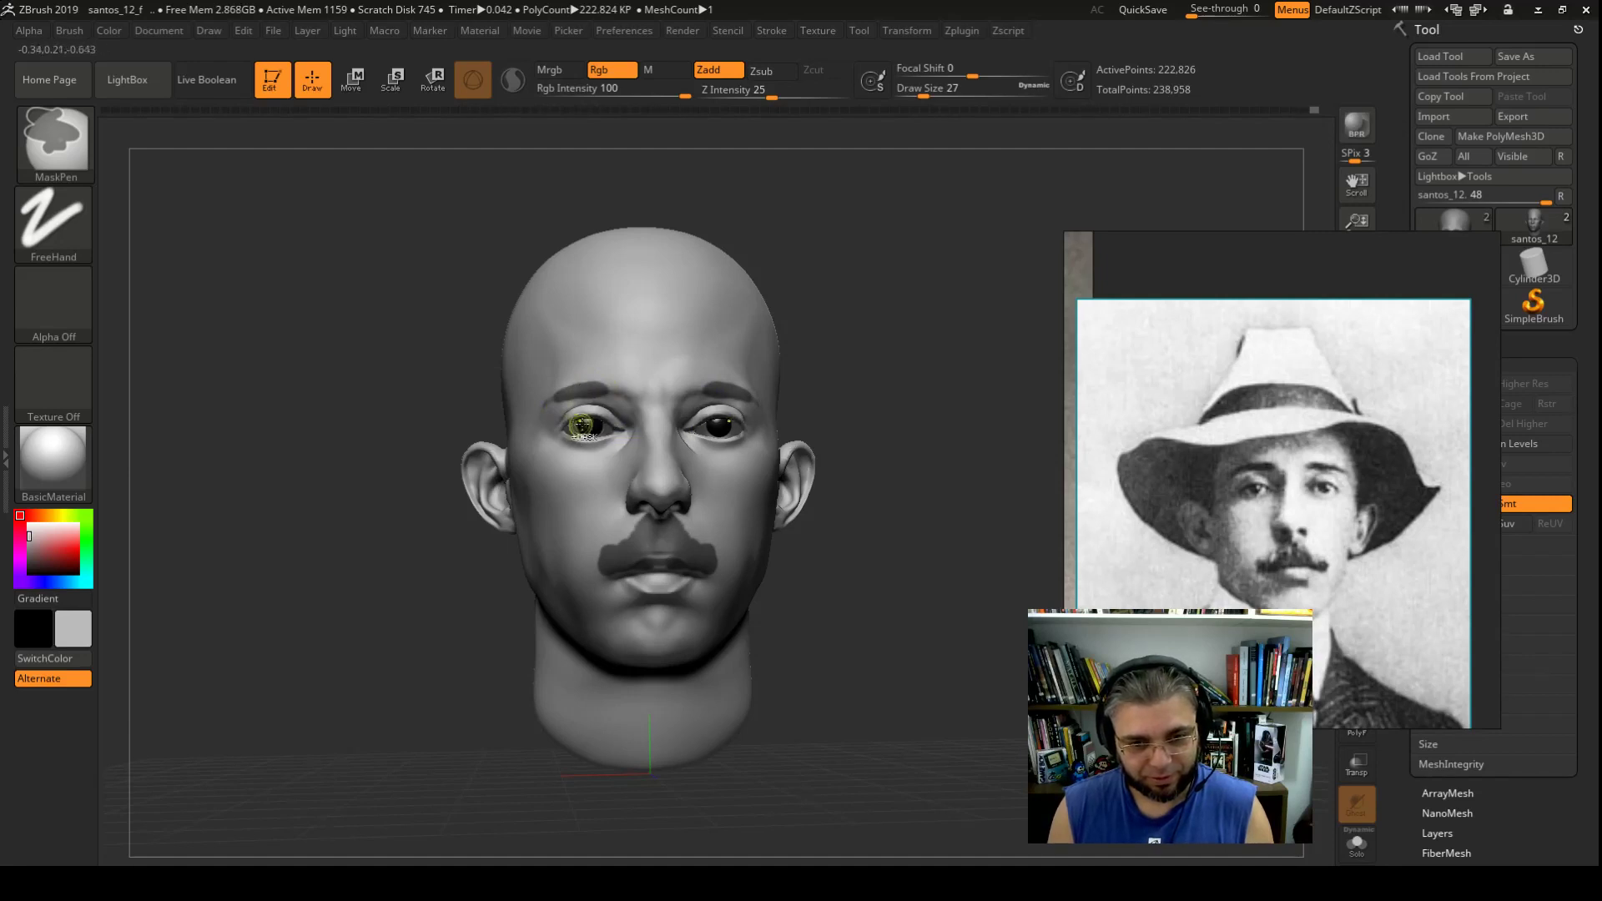
pyautogui.moveTo(613, 237)
pyautogui.keyDown('ctrl'); pyautogui.mouseDown()
pyautogui.moveTo(636, 236)
pyautogui.moveTo(576, 250)
pyautogui.mouseUp(); pyautogui.keyUp('ctrl')
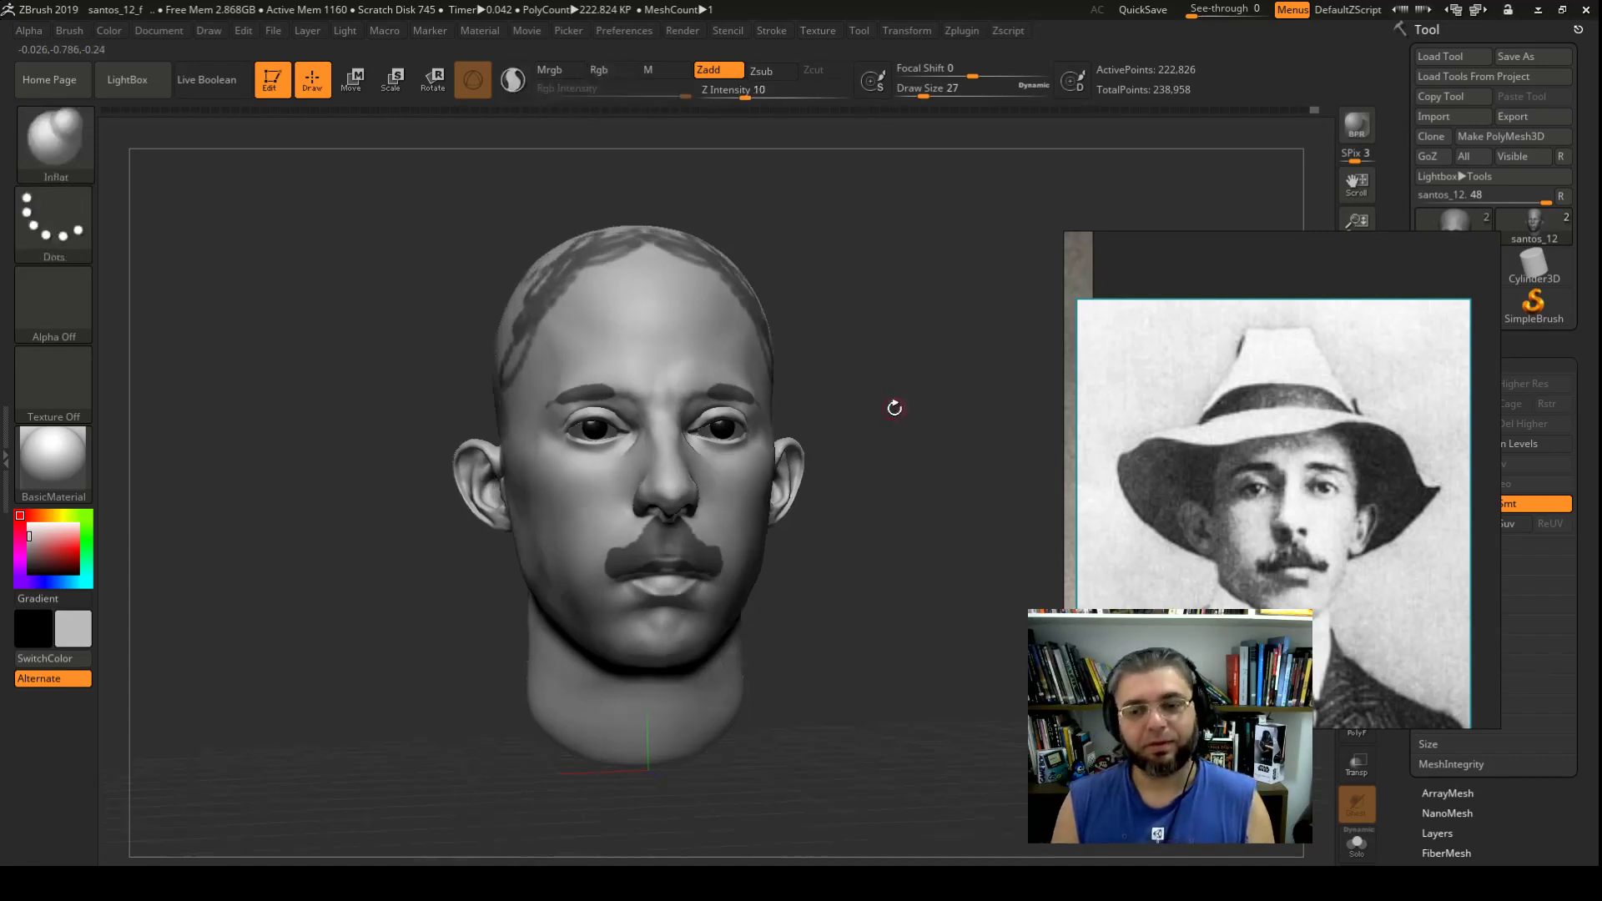
pyautogui.moveTo(893, 404); pyautogui.dragTo(878, 446)
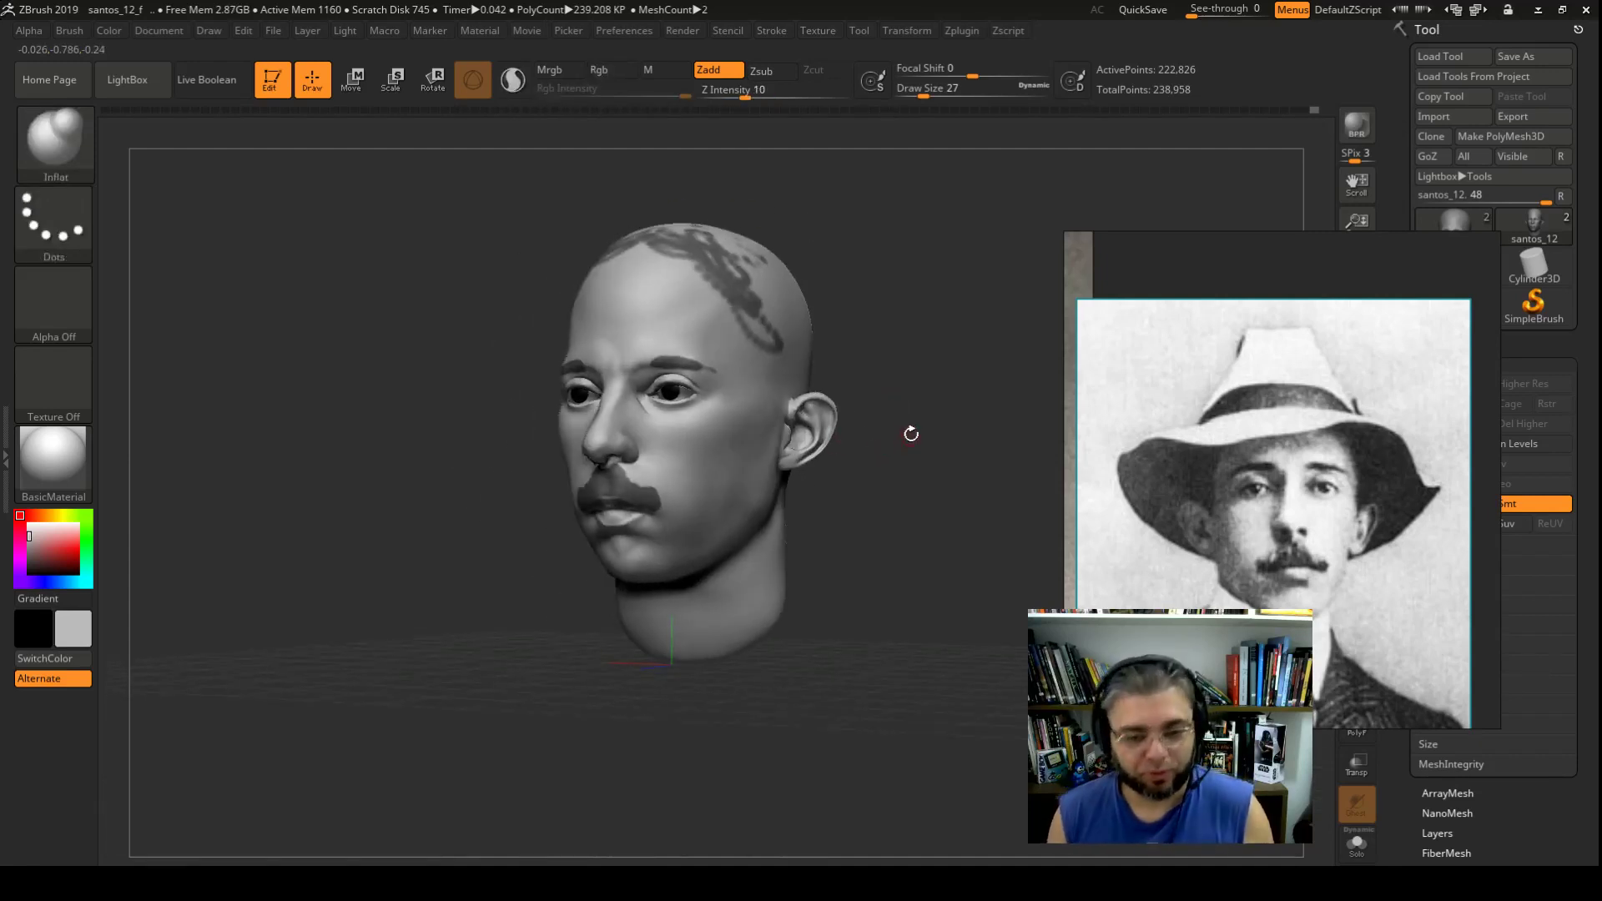
pyautogui.press('ctrl')
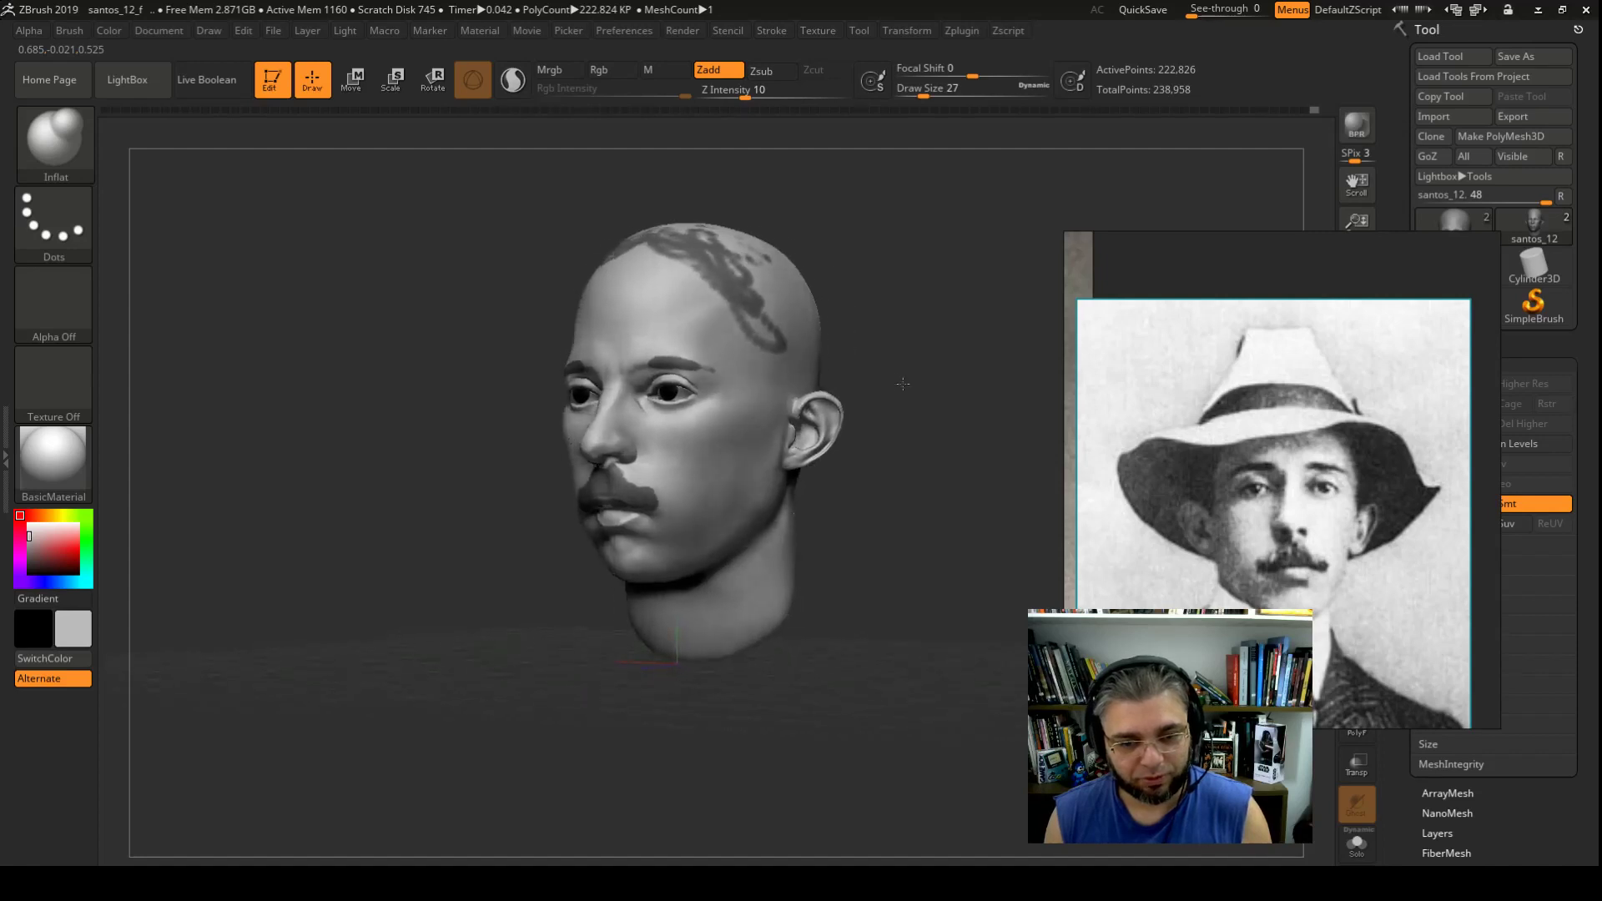
pyautogui.moveTo(906, 381); pyautogui.dragTo(878, 418)
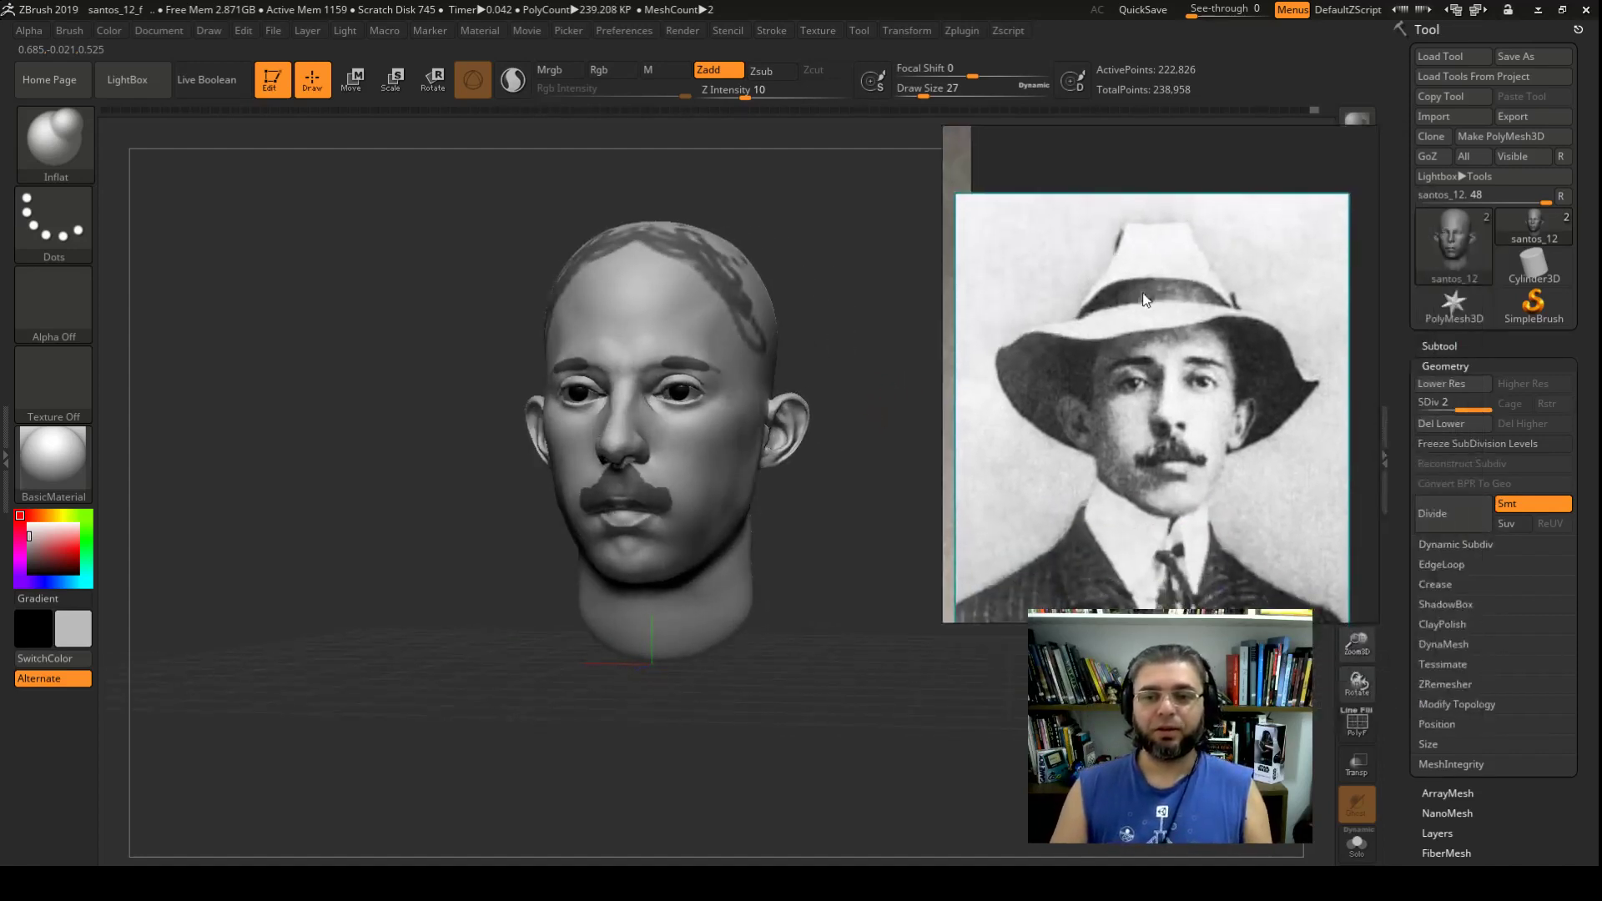